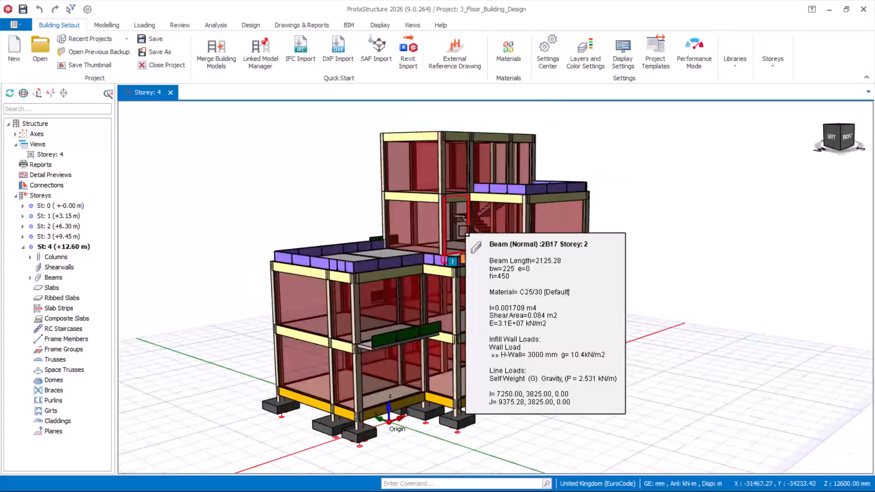
scroll(463, 232, up, 5)
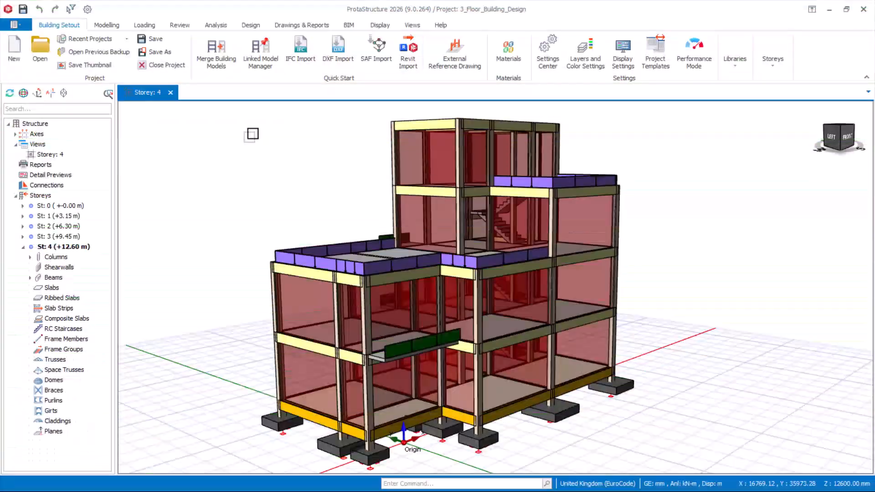
scroll(299, 173, down, 4)
scroll(360, 176, up, 4)
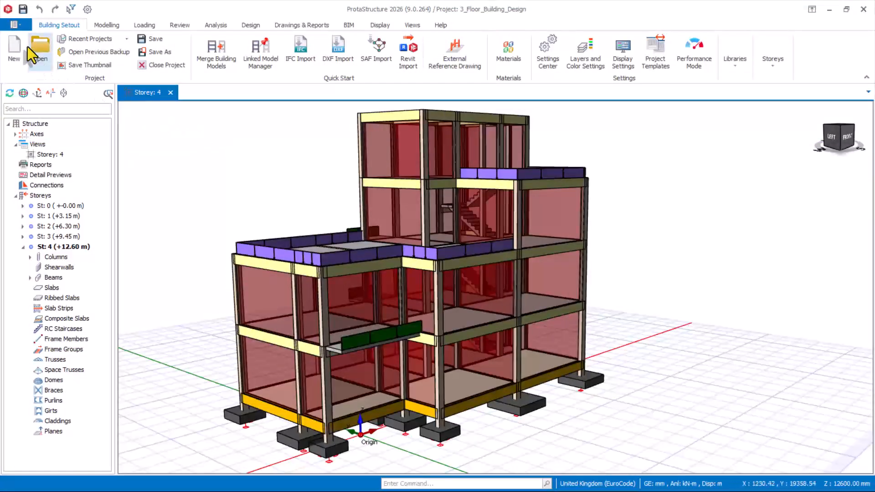
Save the open project and create a new project coded 4_Floor_Building_Design from the United Kingdom (EuroCode) template
click(16, 26)
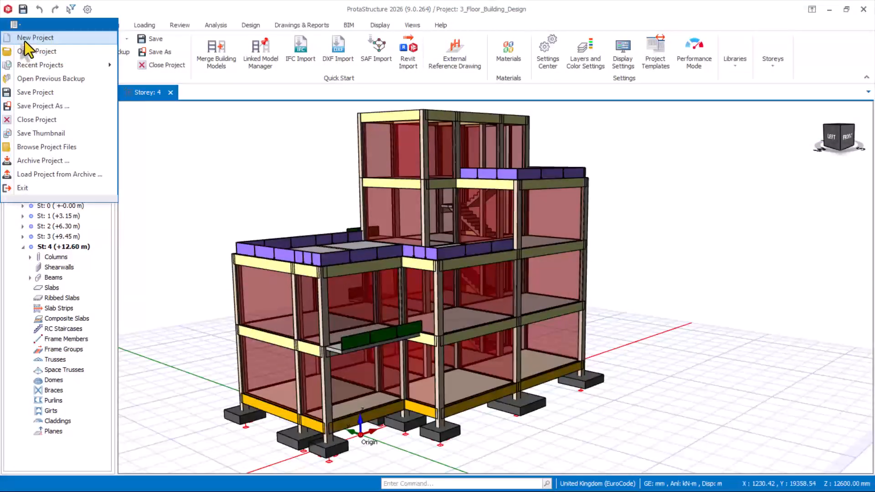
click(24, 38)
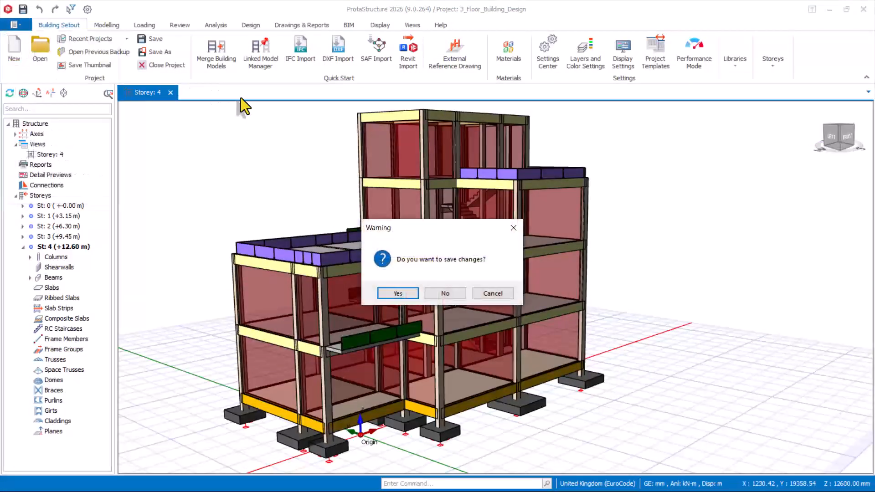
click(398, 293)
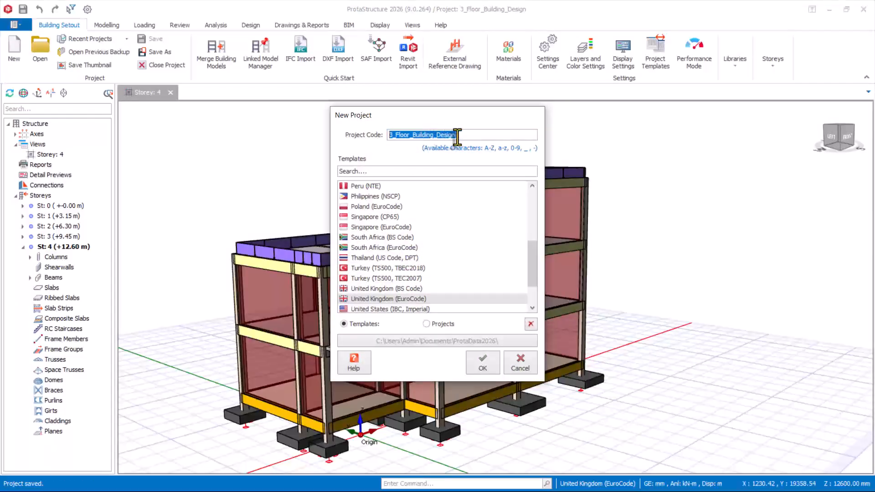
click(390, 136)
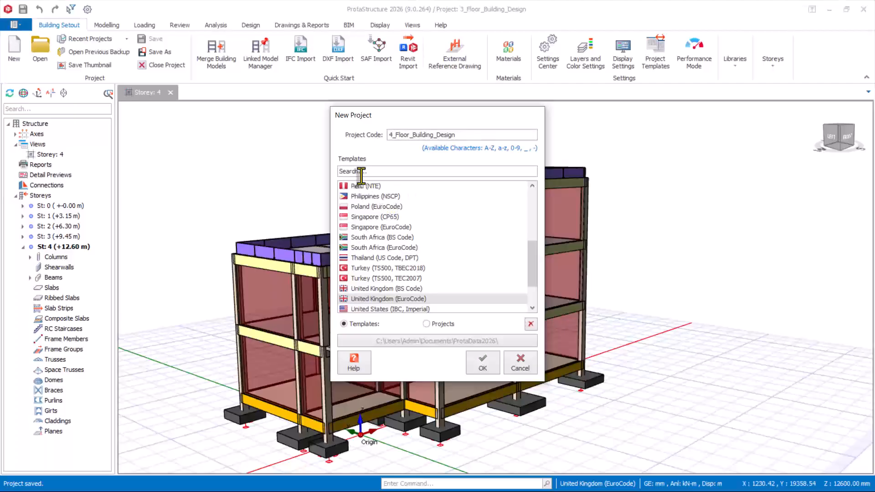
drag(531, 262, 529, 283)
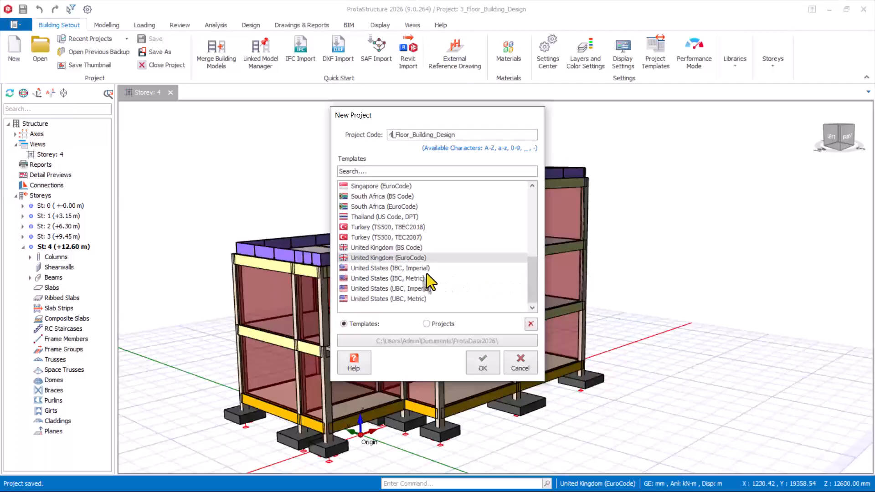
click(392, 258)
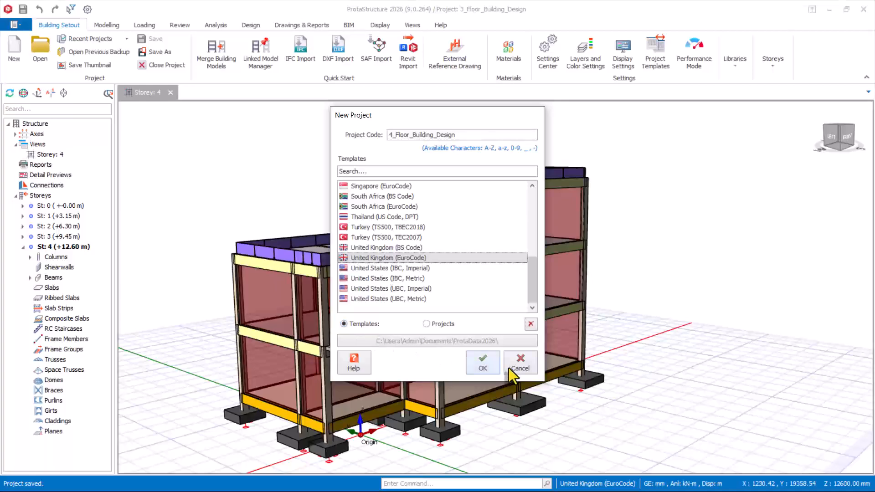
click(484, 369)
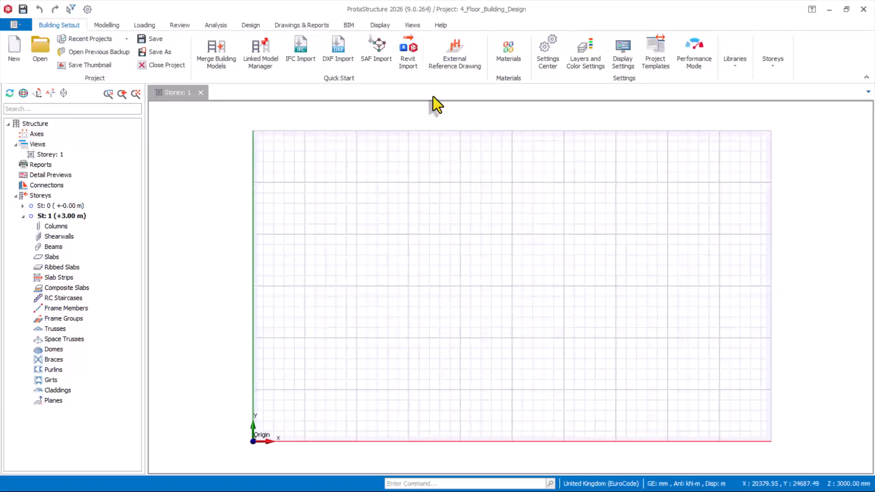
scroll(350, 180, down, 1)
scroll(418, 201, up, 1)
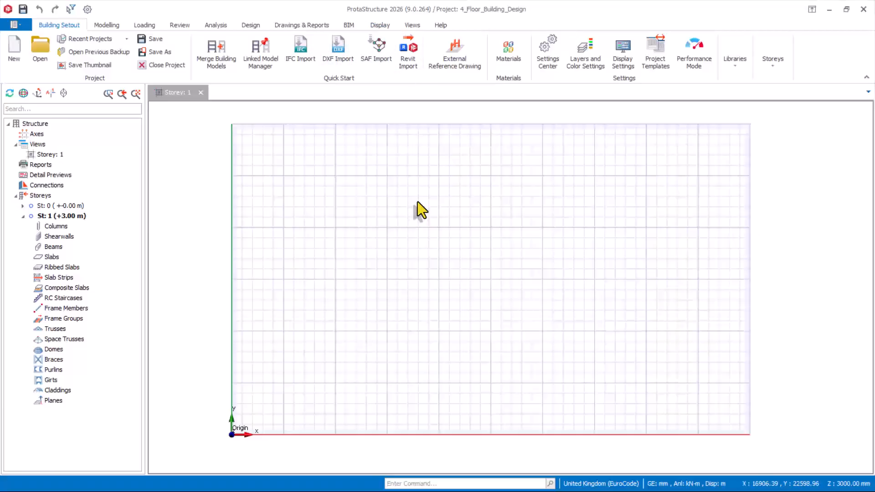
click(510, 160)
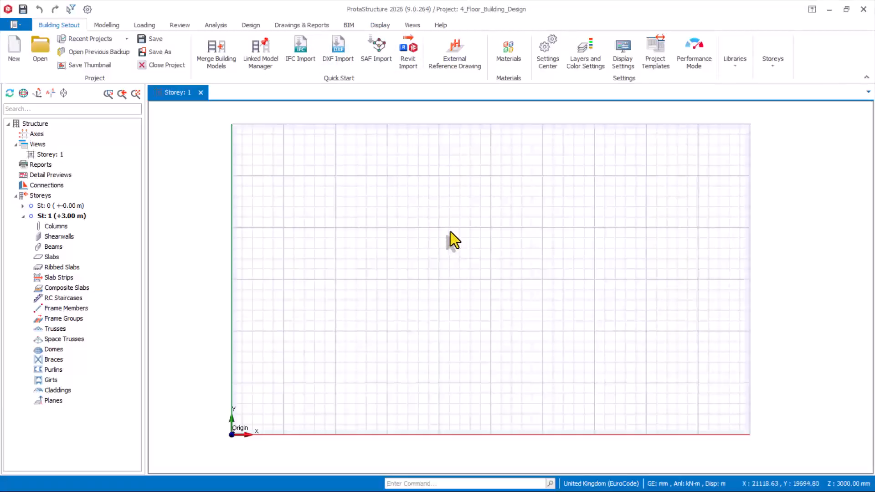
Switch to the Structural Design Calculation PDF in Nitro Pro and review the design data table from building codes to foundation
key(alt+Tab)
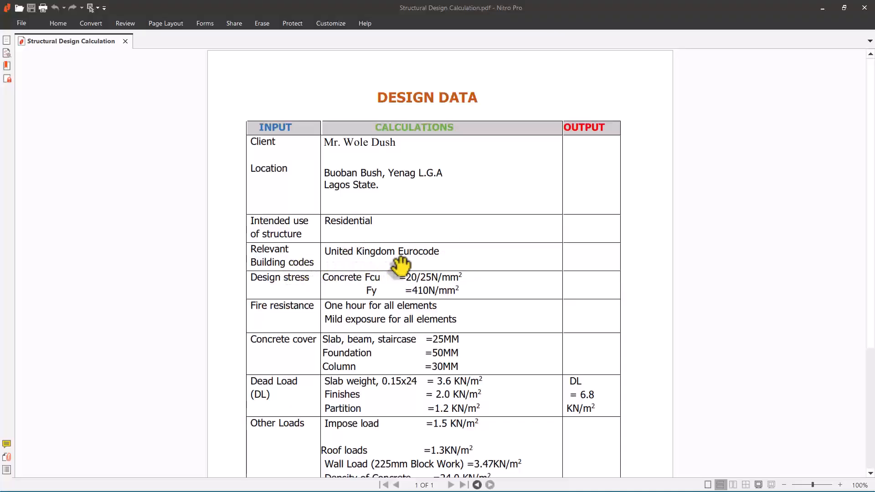
scroll(453, 256, down, 2)
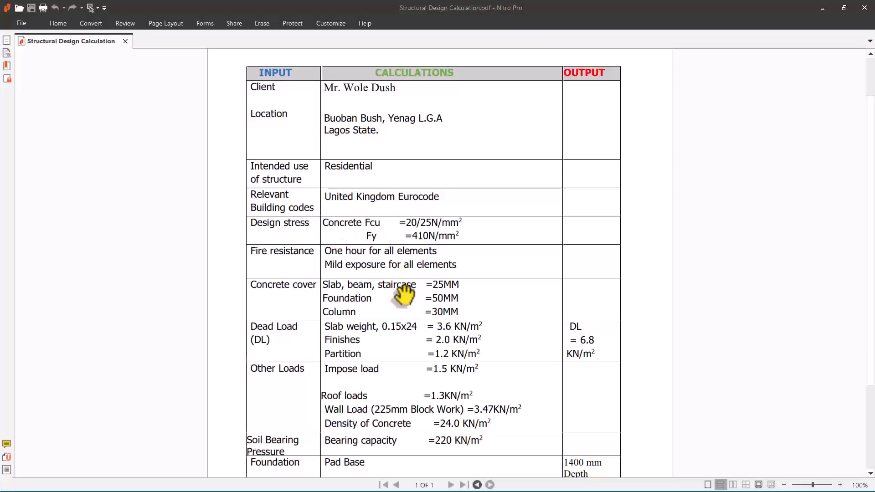
scroll(394, 356, down, 2)
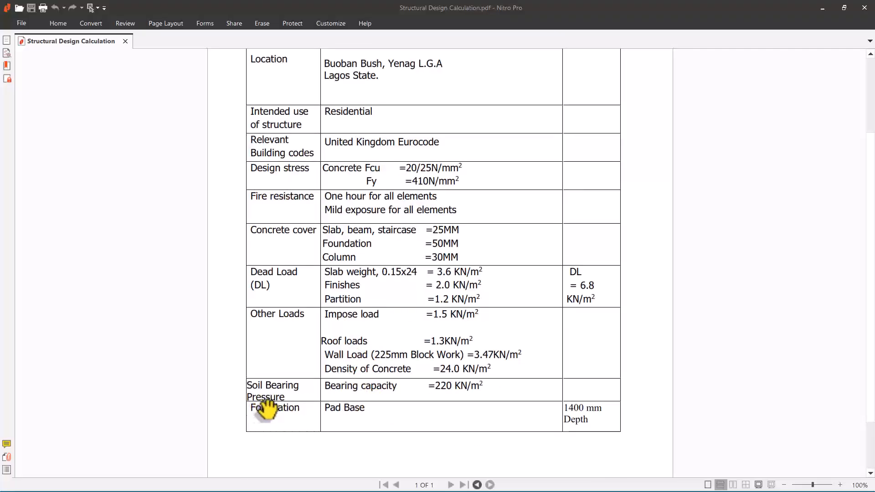
scroll(466, 292, up, 2)
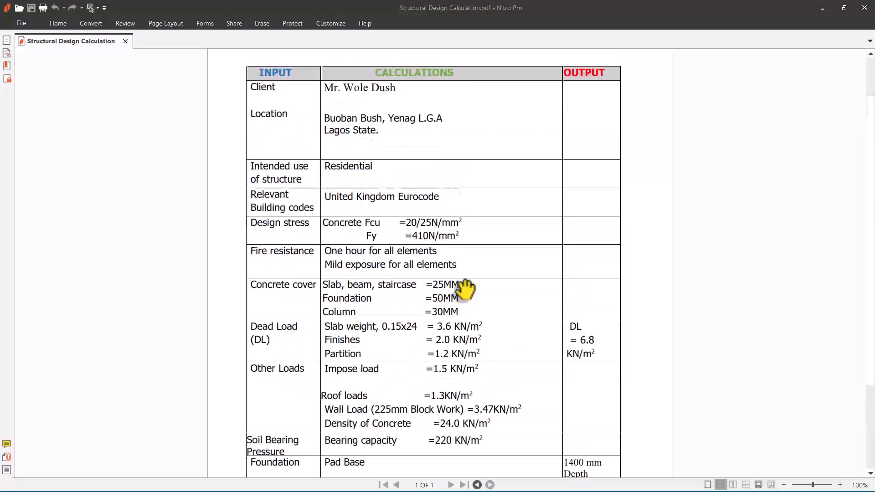
scroll(466, 289, up, 2)
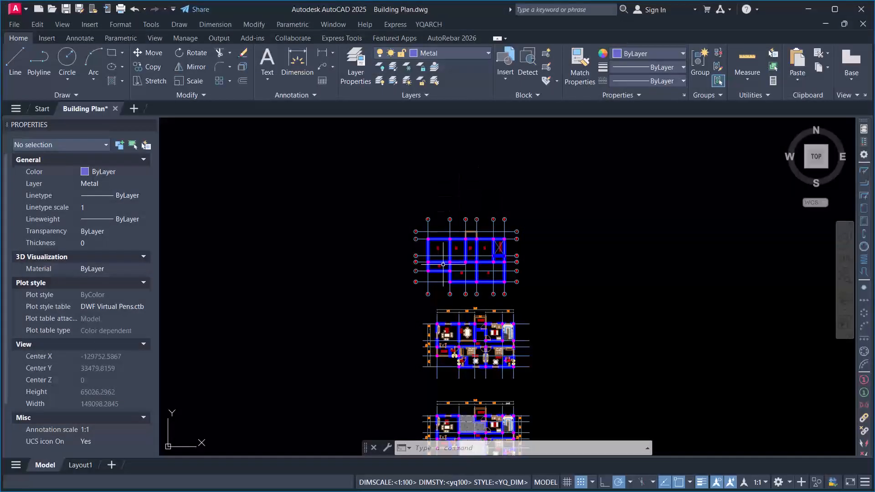
Switch to the Building Plan drawing in AutoCAD and examine the architectural floor plan's rooms, columns and dimensions
scroll(456, 242, up, 4)
scroll(455, 238, up, 2)
scroll(428, 207, down, 6)
scroll(450, 301, up, 6)
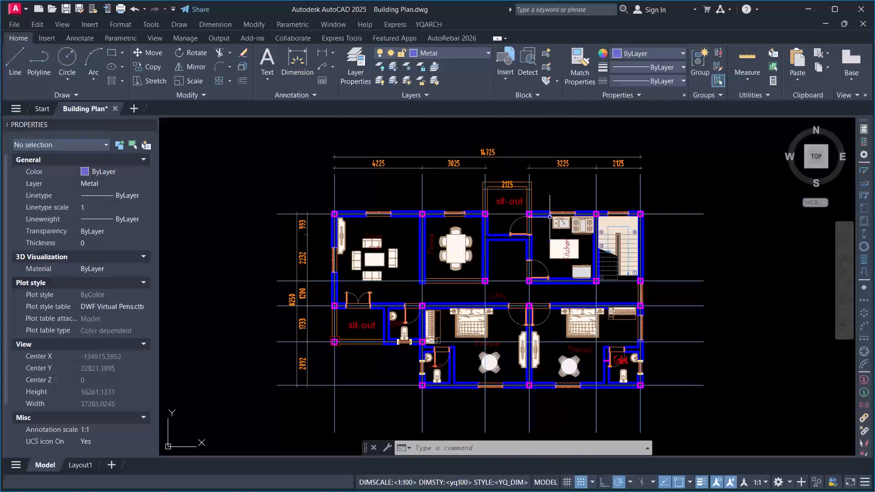
scroll(452, 369, down, 4)
scroll(484, 336, up, 4)
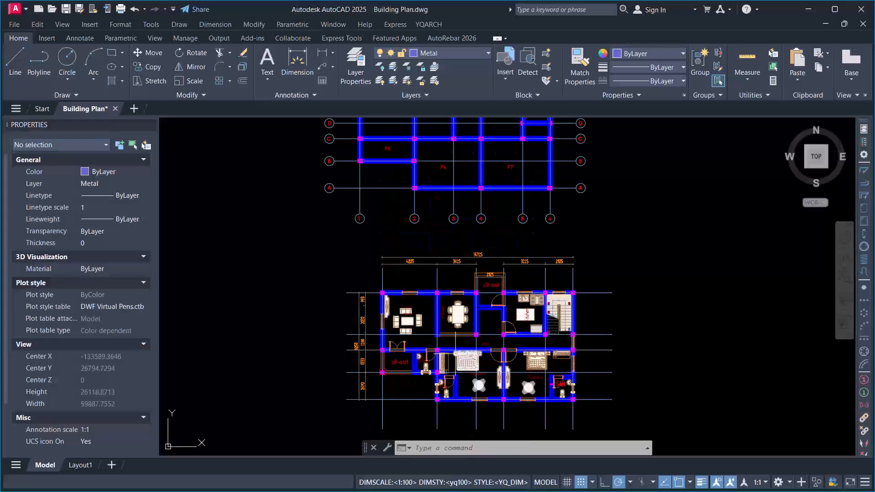
Examine the structural layout's grid axes 1–6 and A–F, panels P1 to P7 and staircase, and compare it with the floor plans
scroll(485, 336, down, 3)
scroll(457, 218, up, 5)
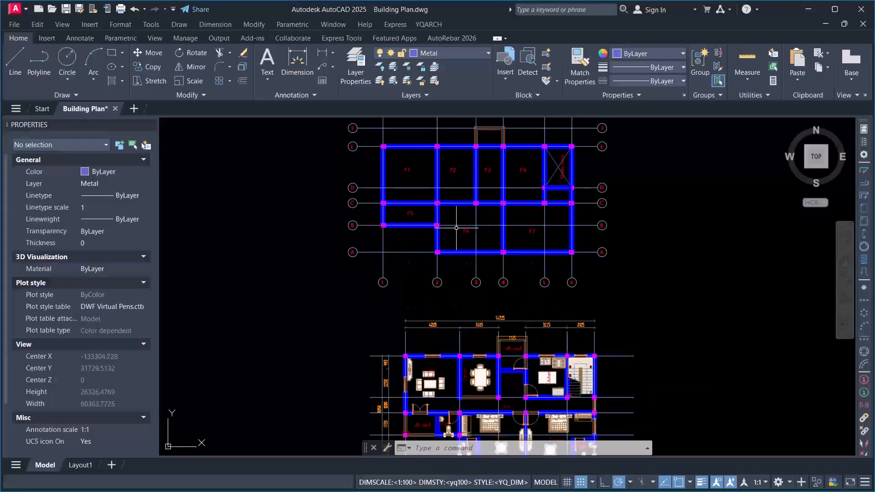
scroll(463, 285, down, 3)
scroll(472, 257, up, 7)
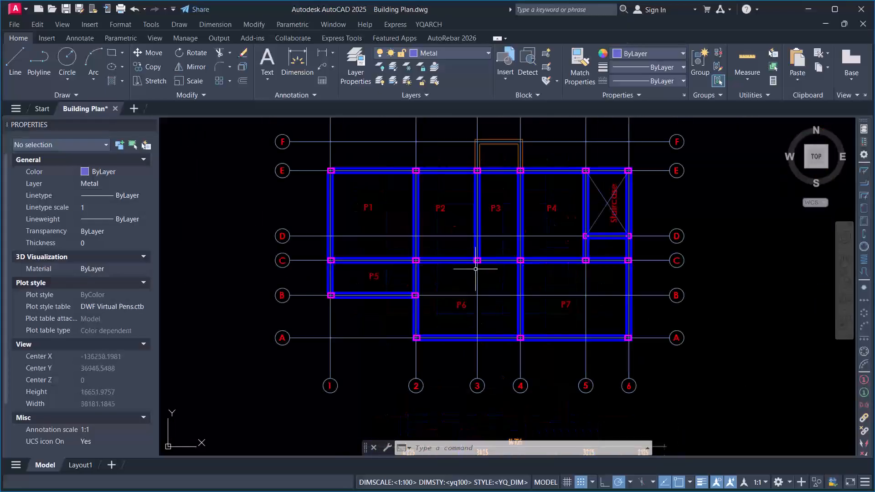
scroll(488, 229, down, 3)
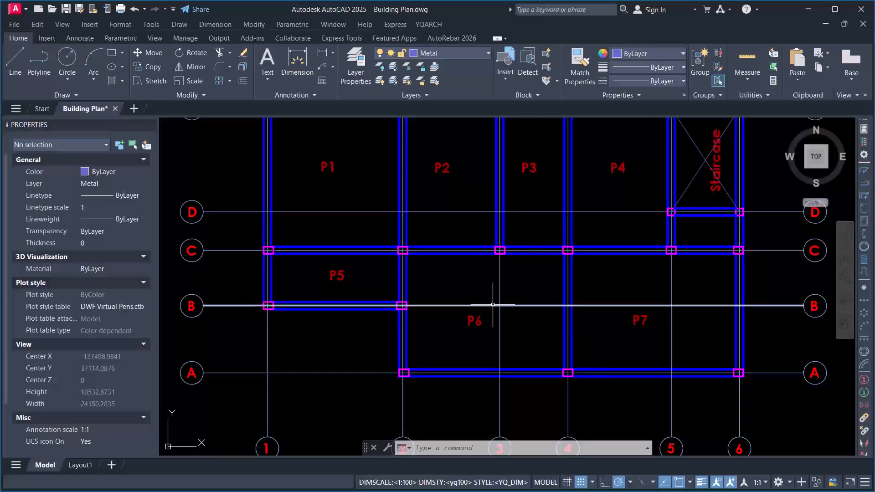
scroll(487, 296, down, 2)
scroll(586, 266, up, 2)
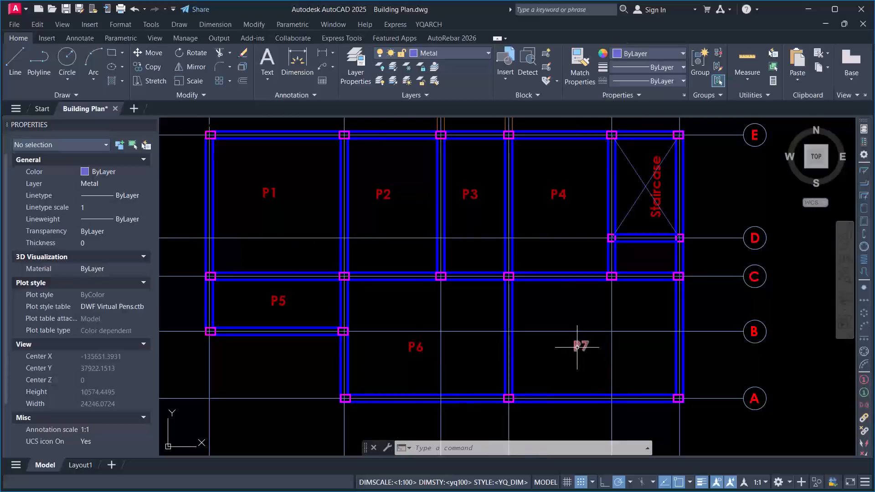
scroll(482, 198, down, 2)
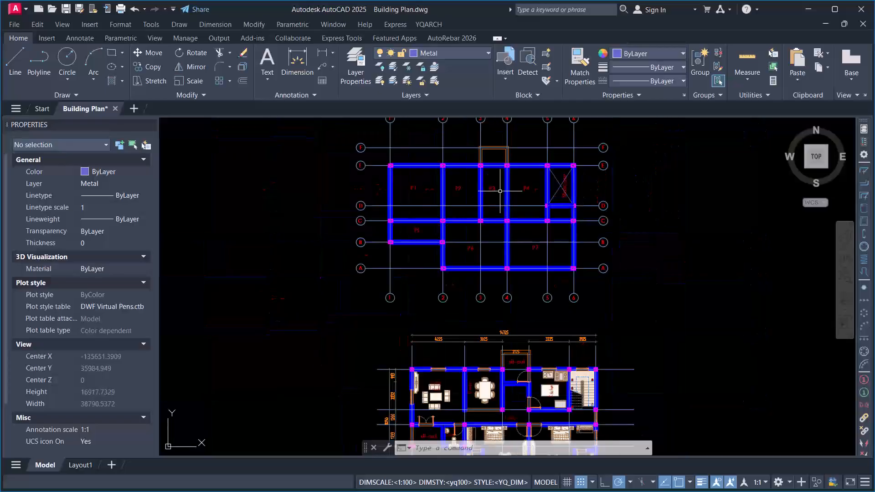
scroll(506, 212, down, 2)
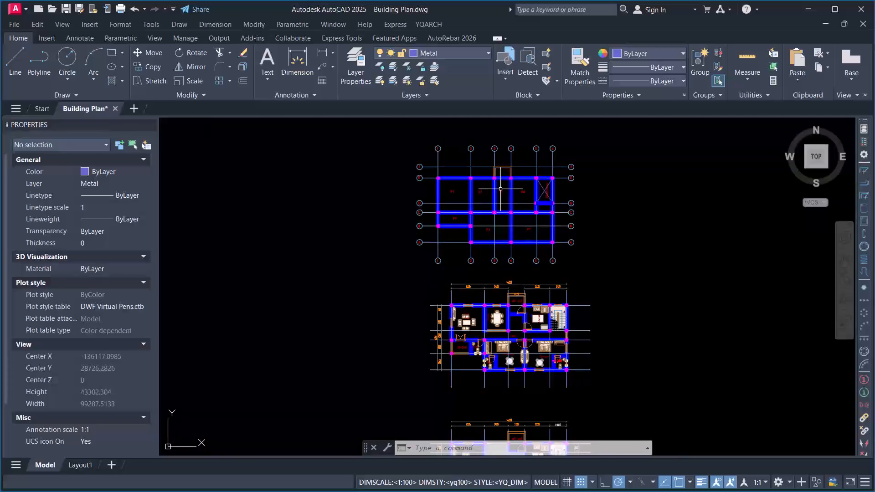
scroll(543, 197, up, 4)
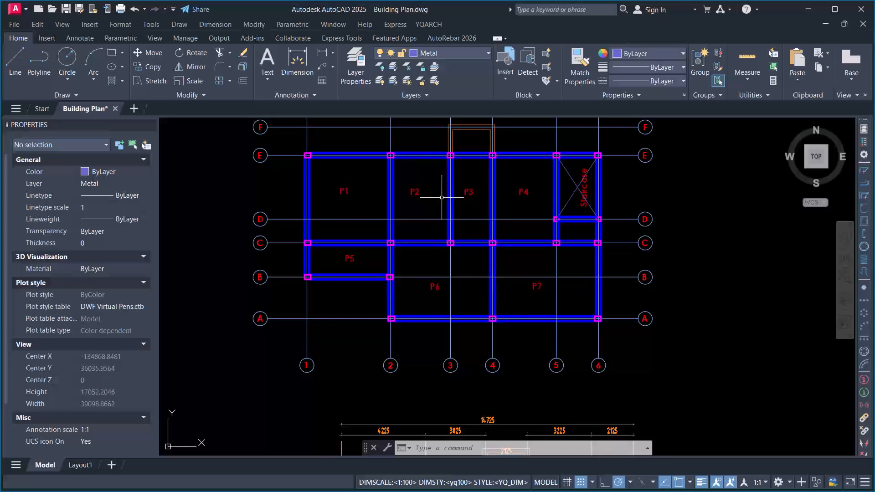
scroll(424, 198, down, 2)
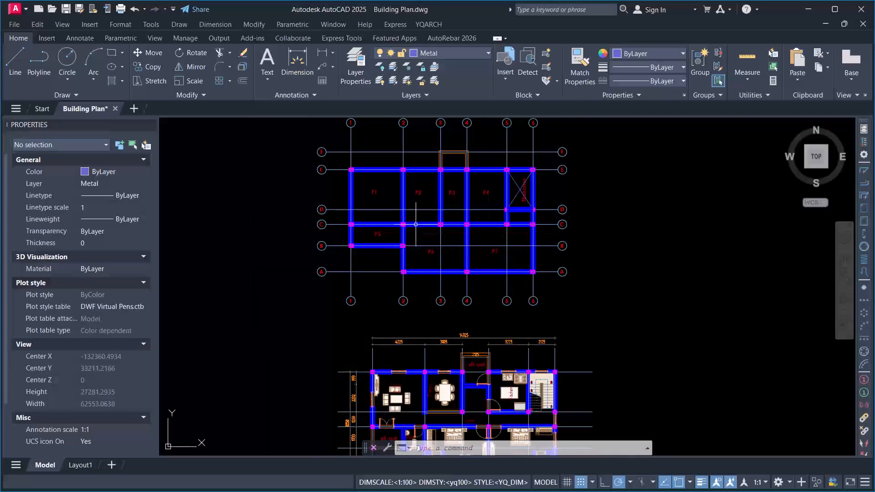
scroll(416, 225, down, 2)
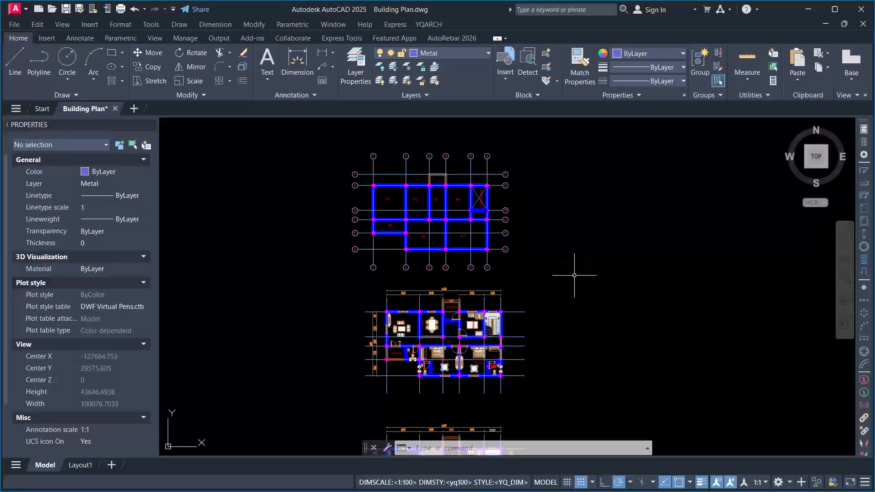
scroll(451, 189, down, 2)
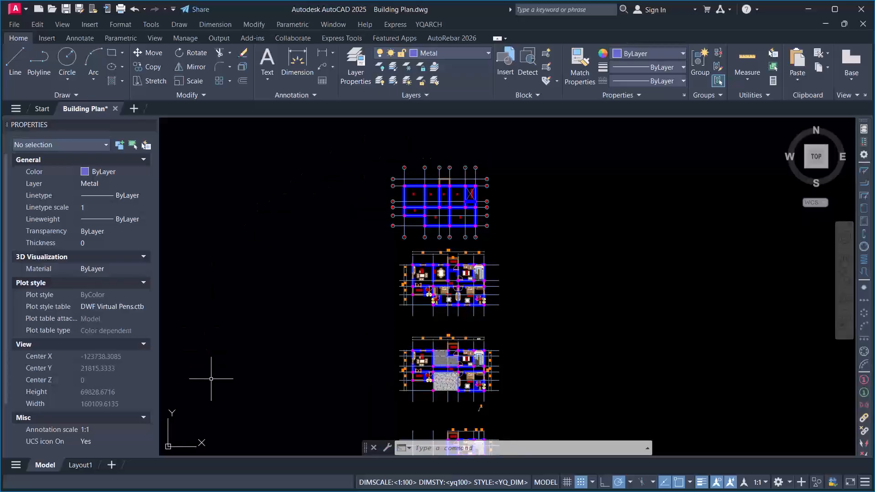
click(623, 164)
click(529, 231)
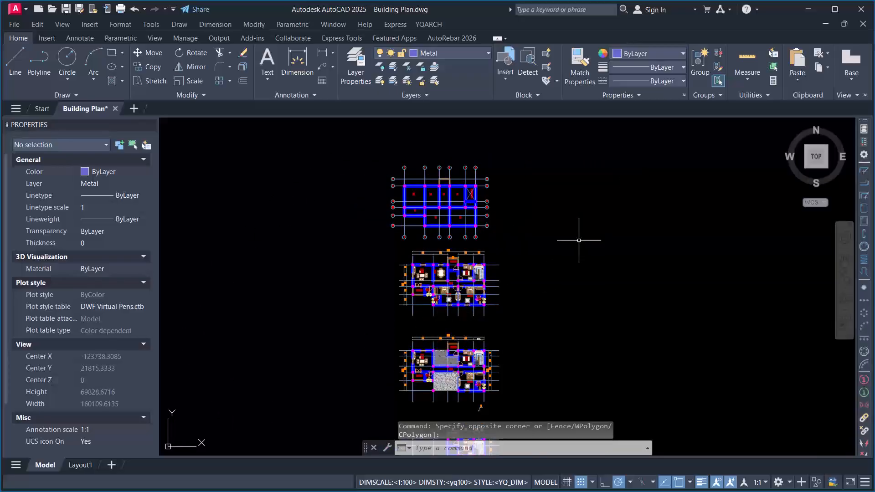
Draw a reference line from the drawing origin 0,0 to a free point above and to the left of the origin
text(L)
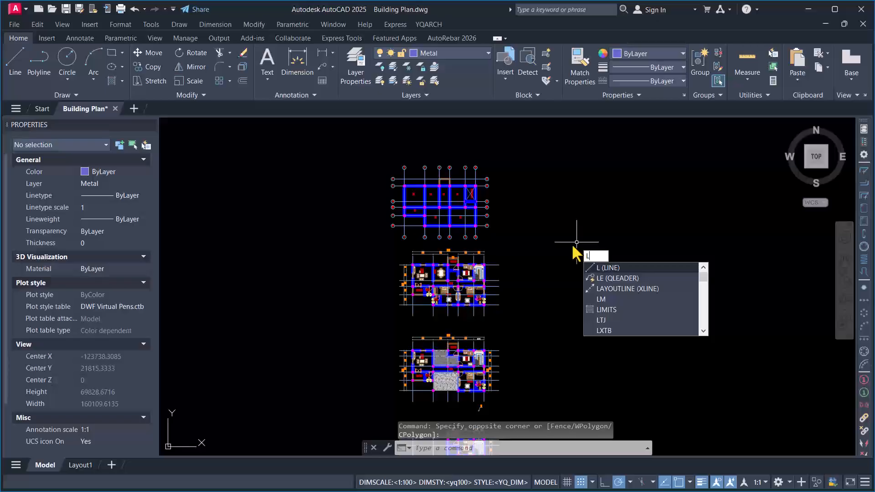
key(Return)
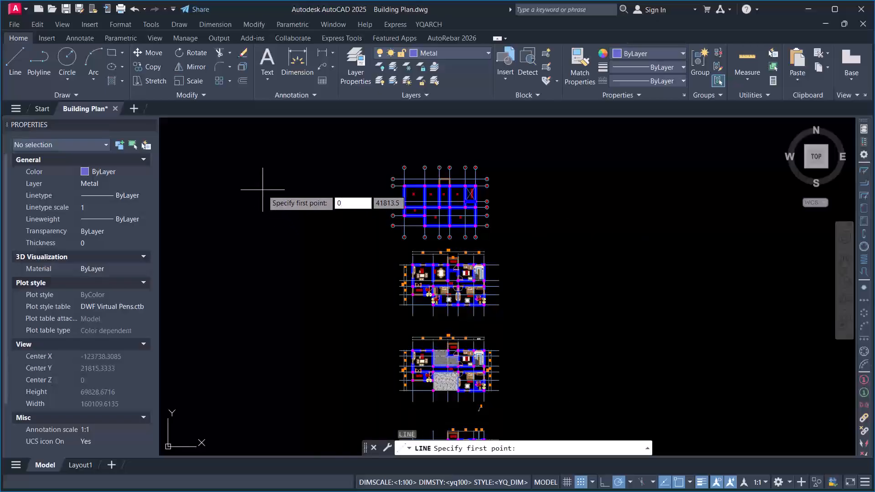
key(Tab)
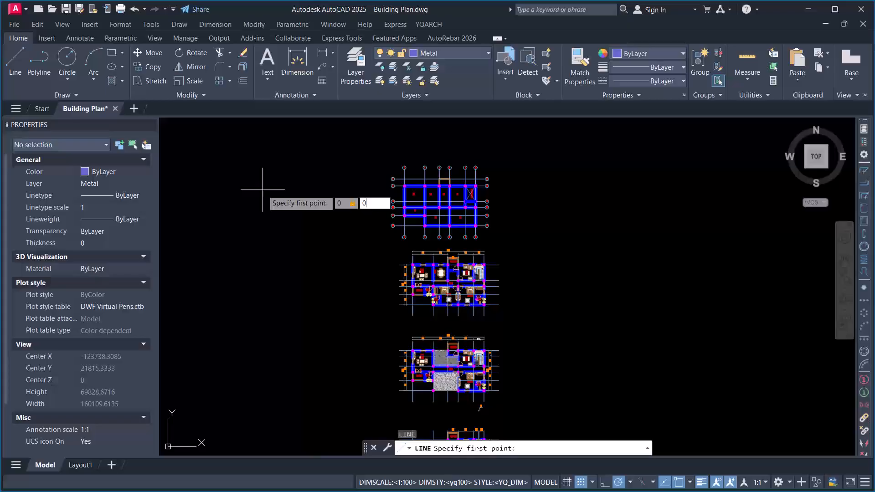
key(Return)
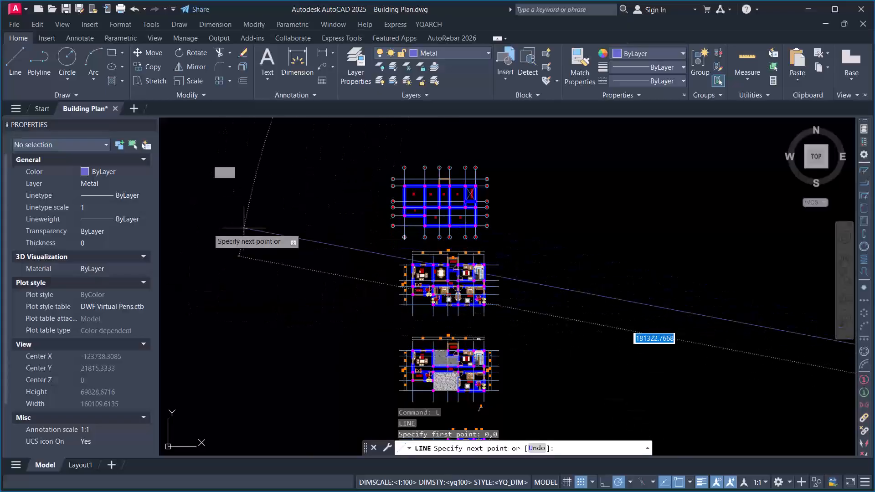
scroll(300, 187, down, 3)
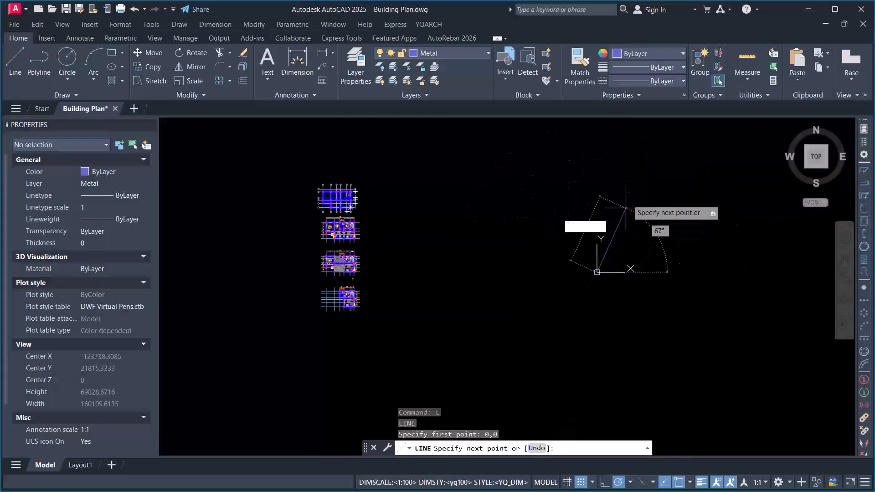
scroll(626, 207, up, 2)
click(516, 181)
key(Escape)
scroll(563, 185, down, 2)
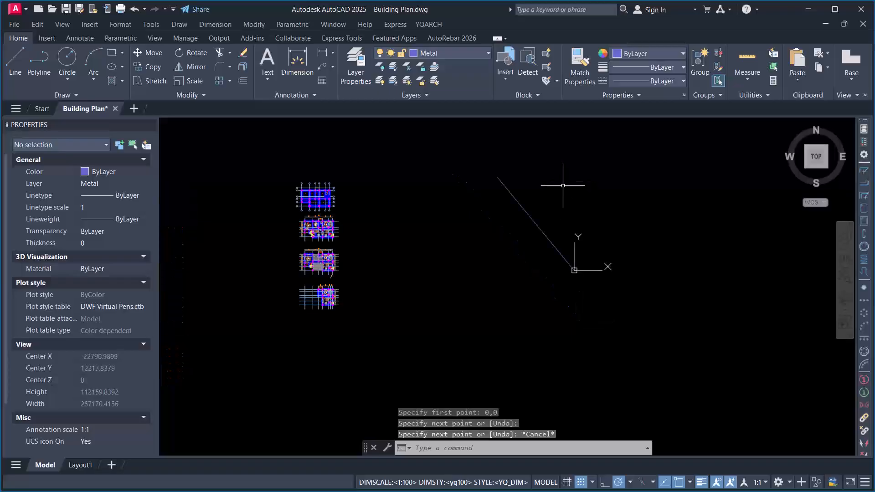
Copy the whole structural layout from the intersection of grid lines 1 and A to the drawing origin
scroll(455, 190, up, 3)
scroll(343, 182, up, 4)
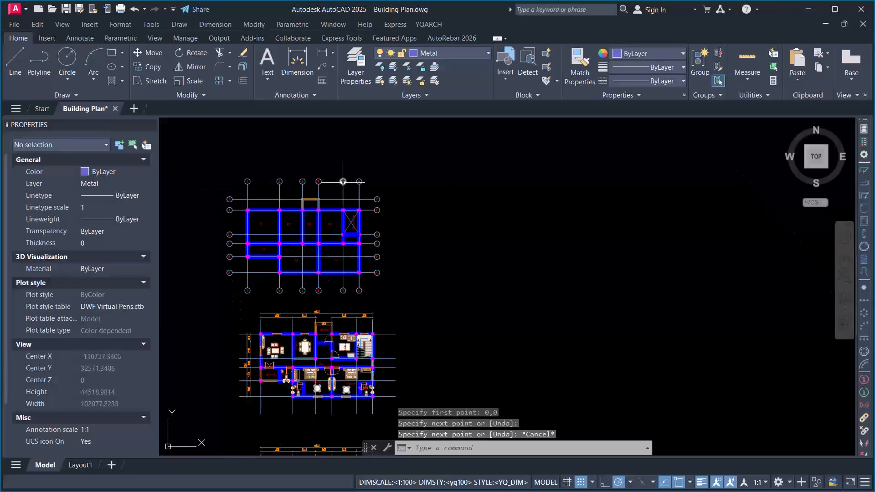
click(461, 149)
click(170, 313)
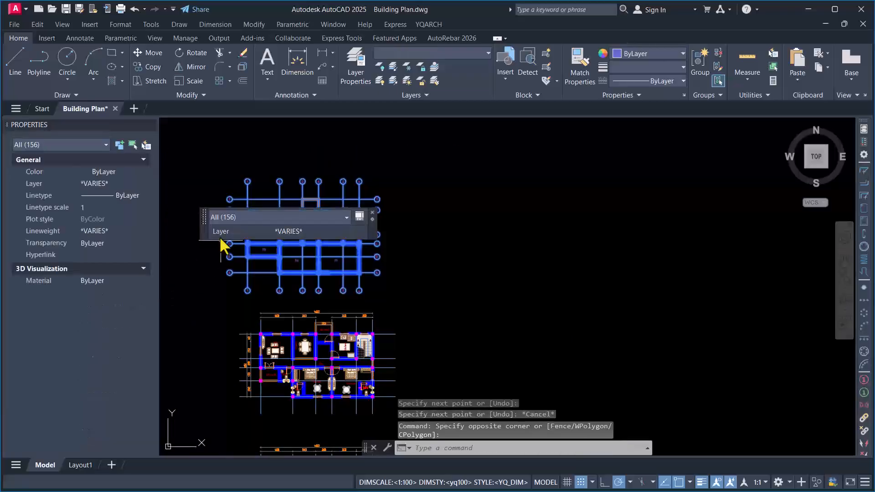
text(c)
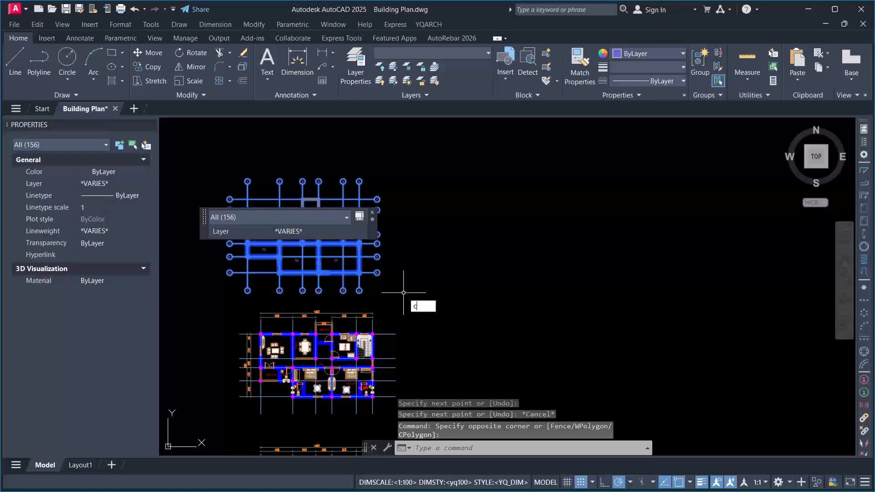
text(o)
key(Return)
scroll(228, 278, up, 4)
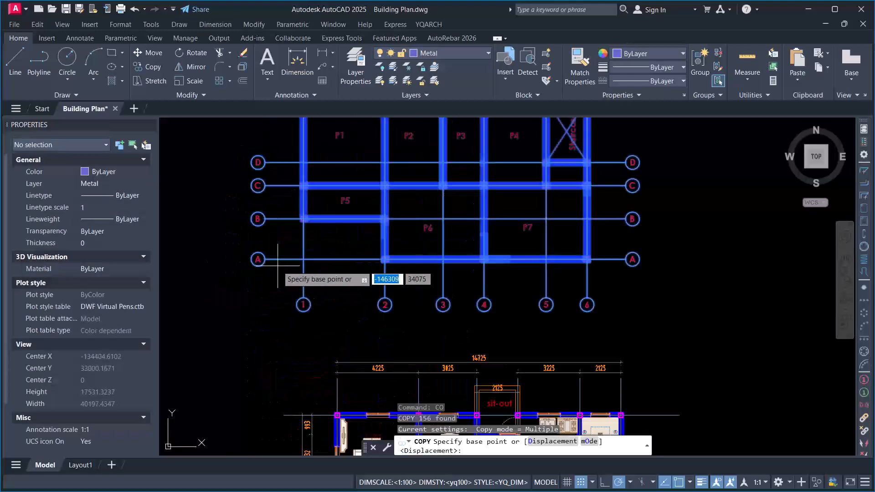
click(303, 260)
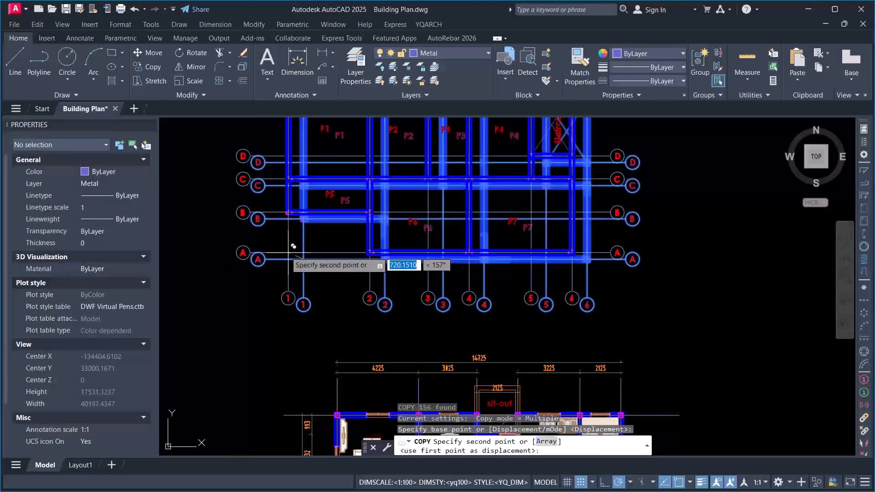
scroll(255, 200, down, 6)
scroll(323, 200, up, 8)
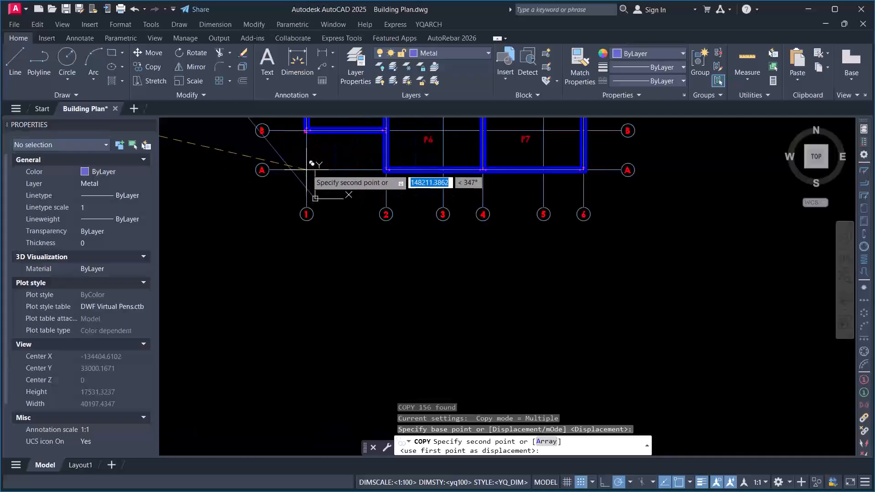
scroll(312, 213, down, 5)
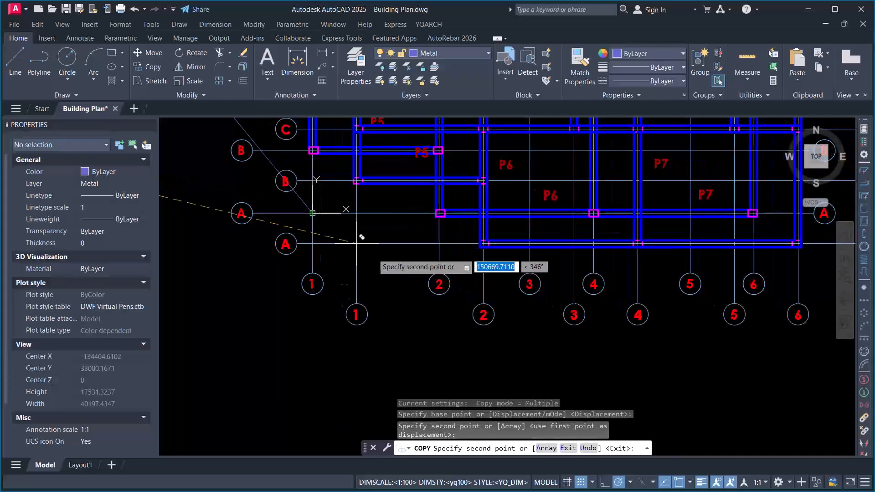
key(Escape)
Erase the diagonal reference line that starts at the drawing origin
click(336, 158)
click(265, 204)
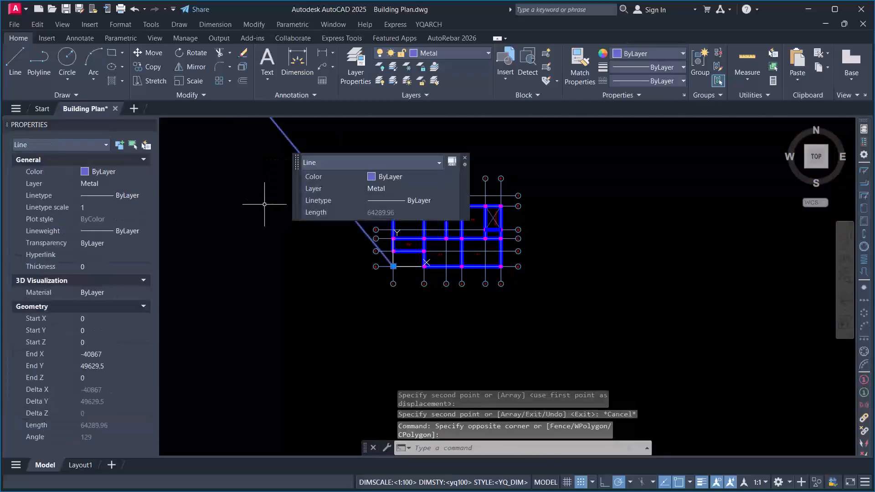
text(e)
key(Return)
scroll(483, 242, up, 4)
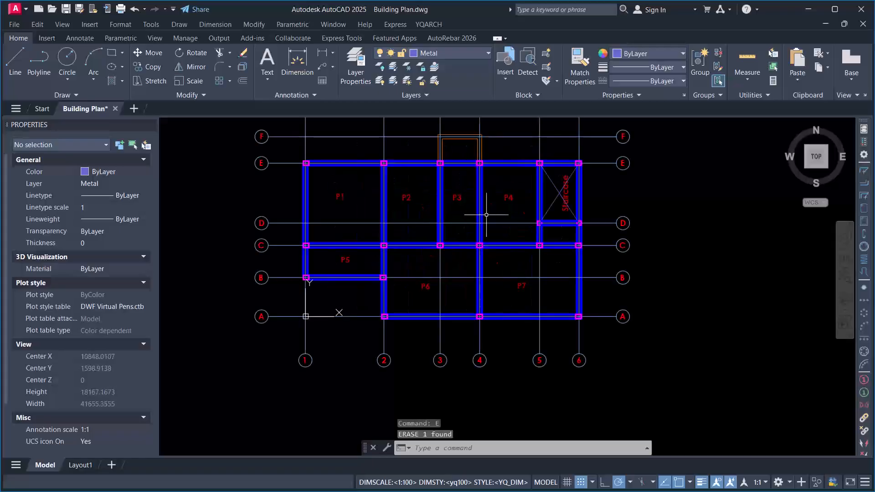
Select the entire structural layout copied to the origin and start Write Block for it
scroll(493, 230, down, 2)
click(638, 122)
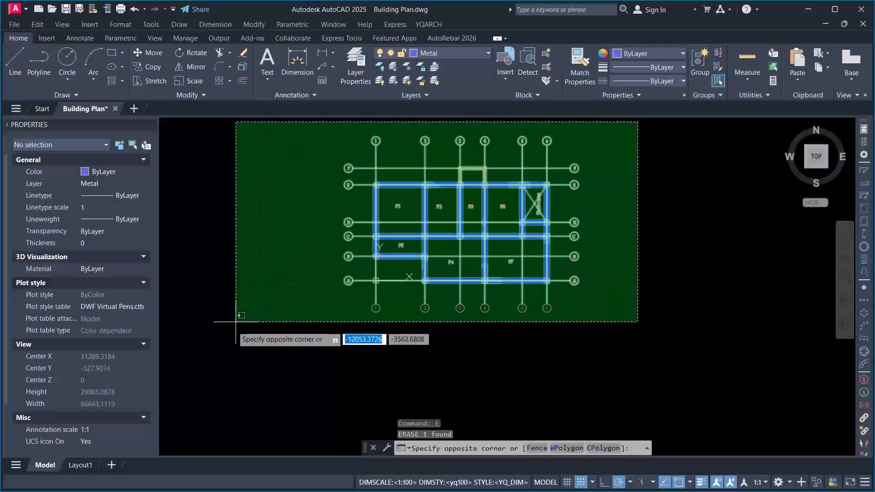
click(228, 353)
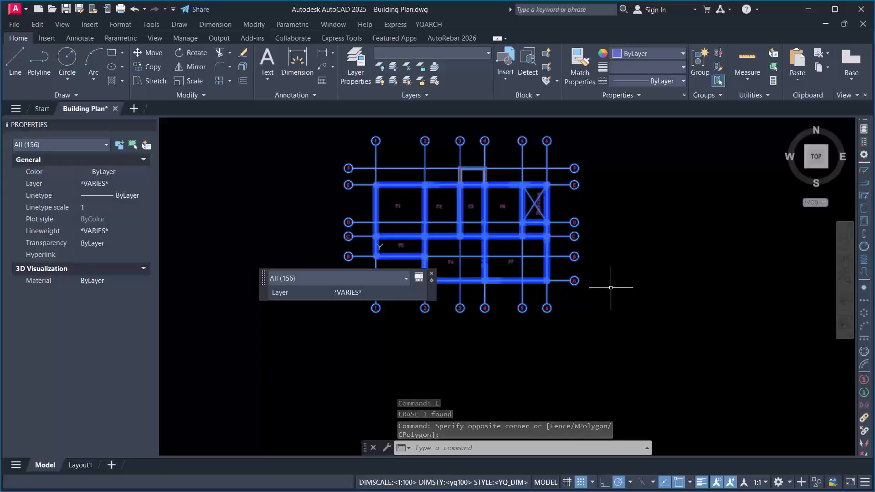
text(w)
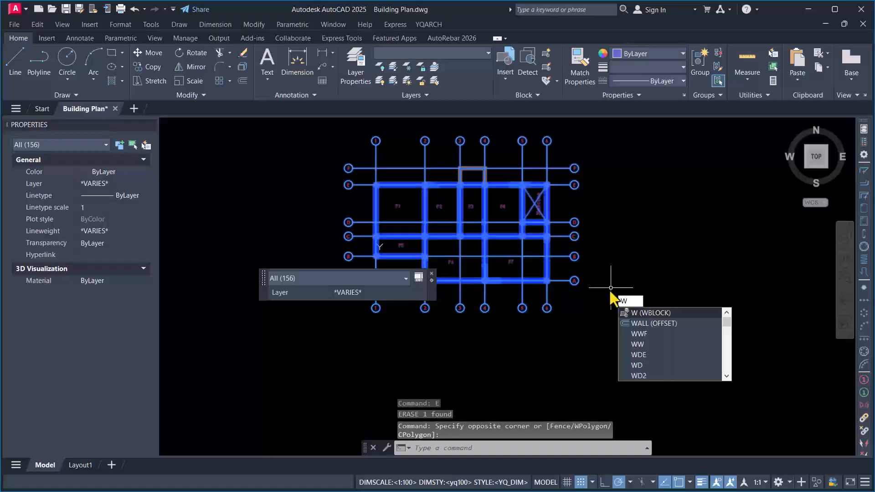
key(Return)
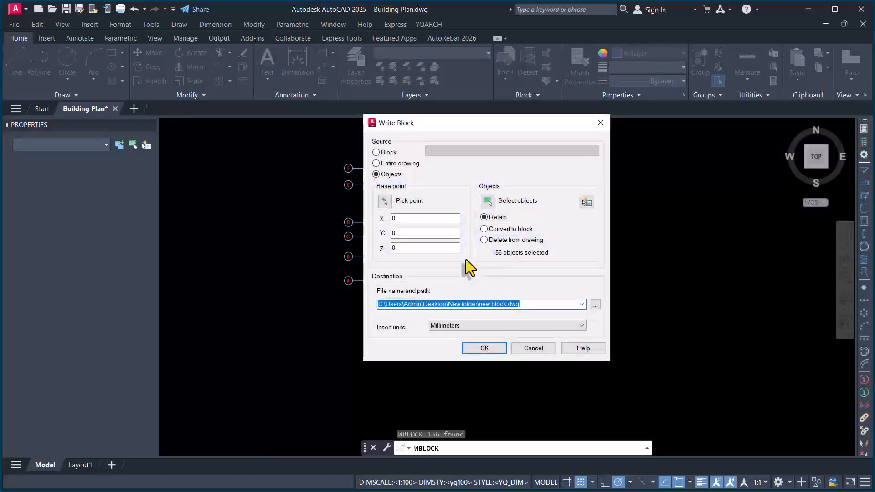
drag(440, 129, 404, 115)
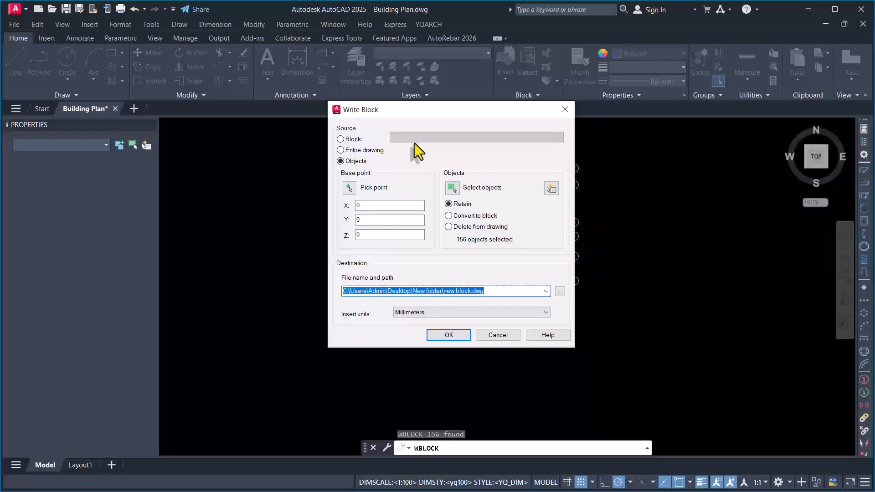
Set the block's destination to Building Plan.dxf in the Desktop's New folder, using the AutoCAD 2018 DXF file type
click(561, 292)
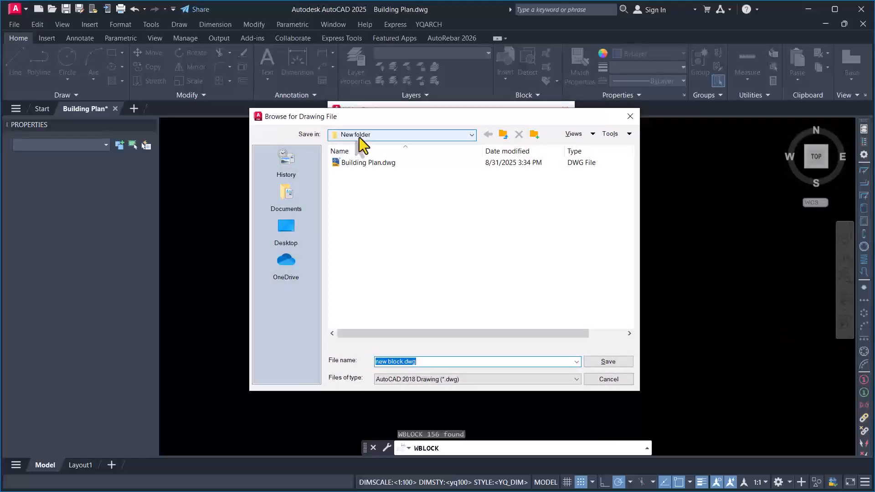
click(398, 135)
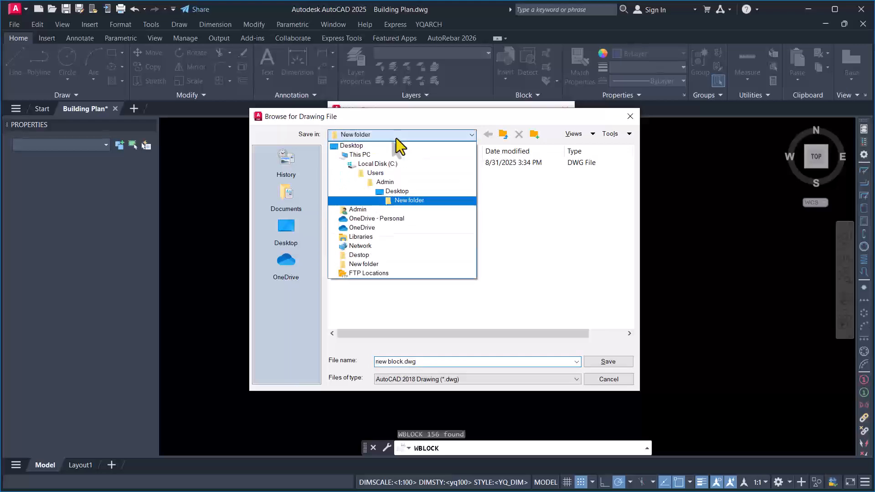
click(411, 201)
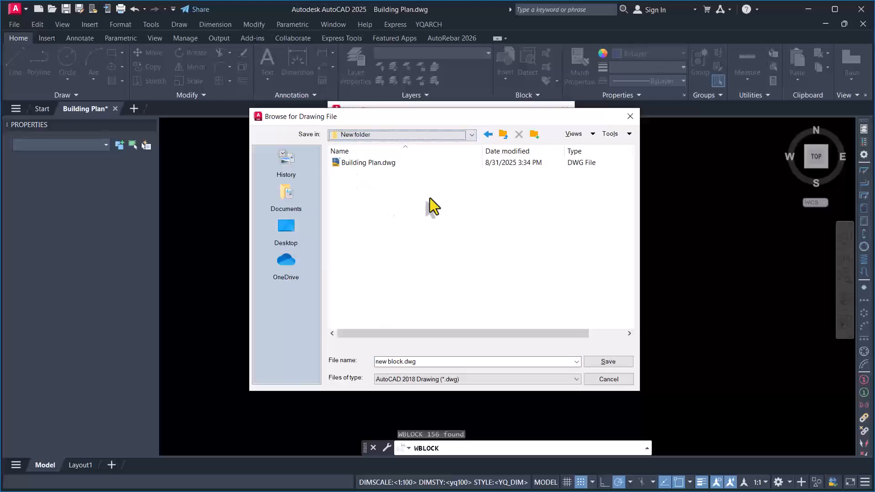
click(371, 163)
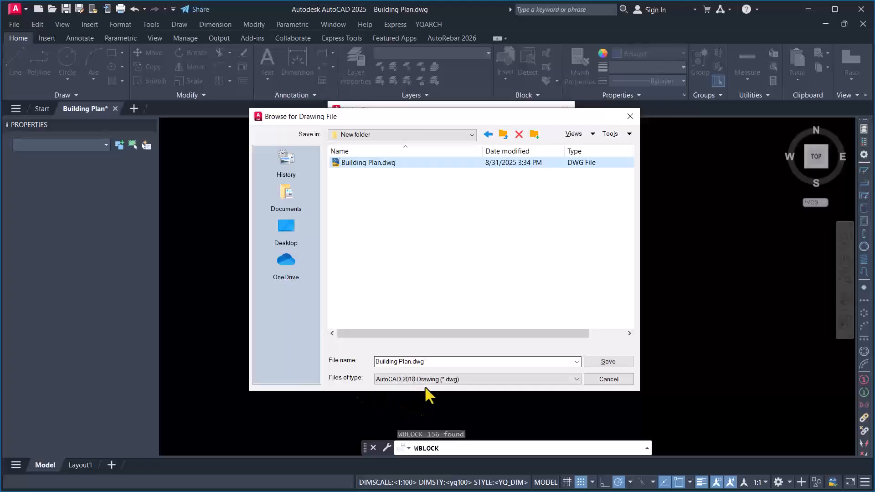
click(449, 381)
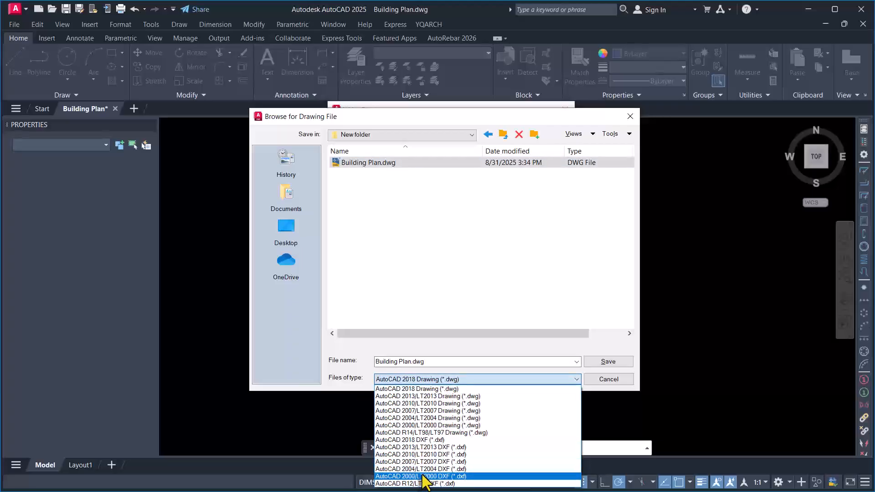
click(414, 442)
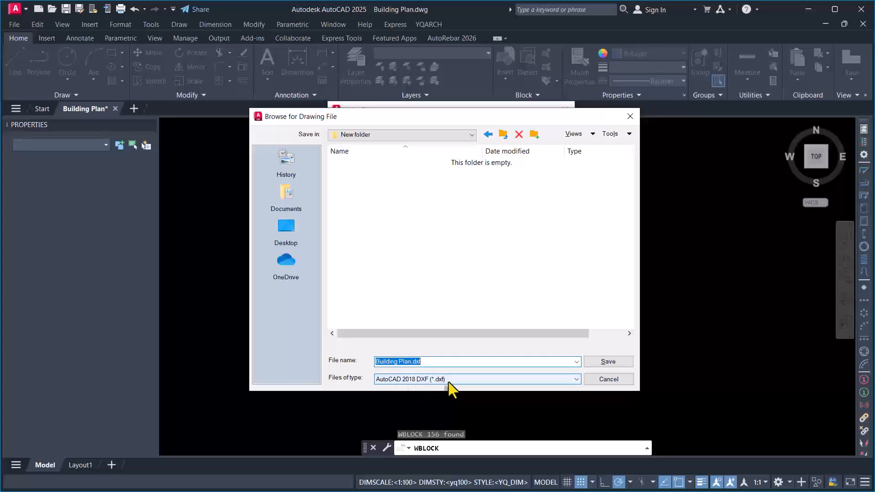
click(613, 362)
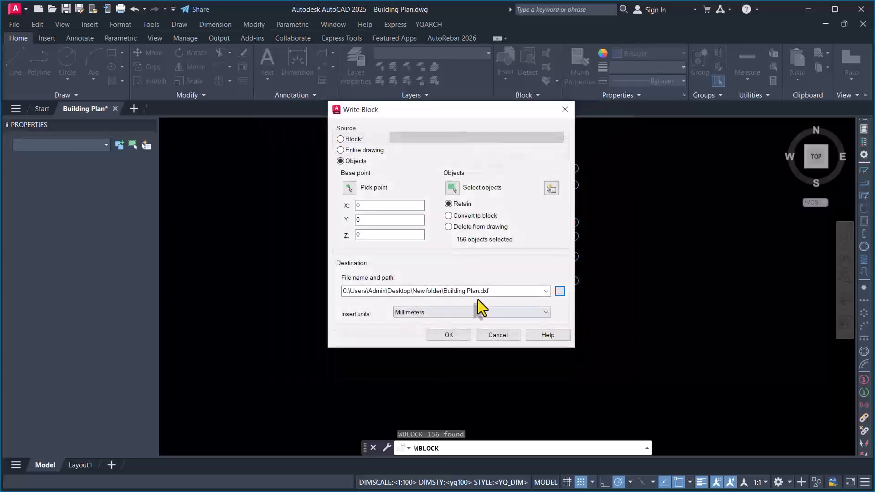
Keep the insert units as Millimeters and write the selected layout to the DXF file
click(440, 313)
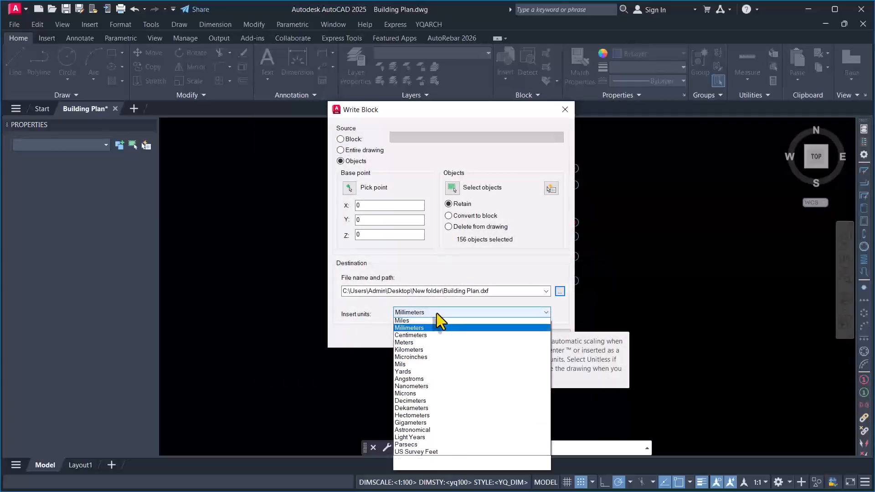
click(414, 349)
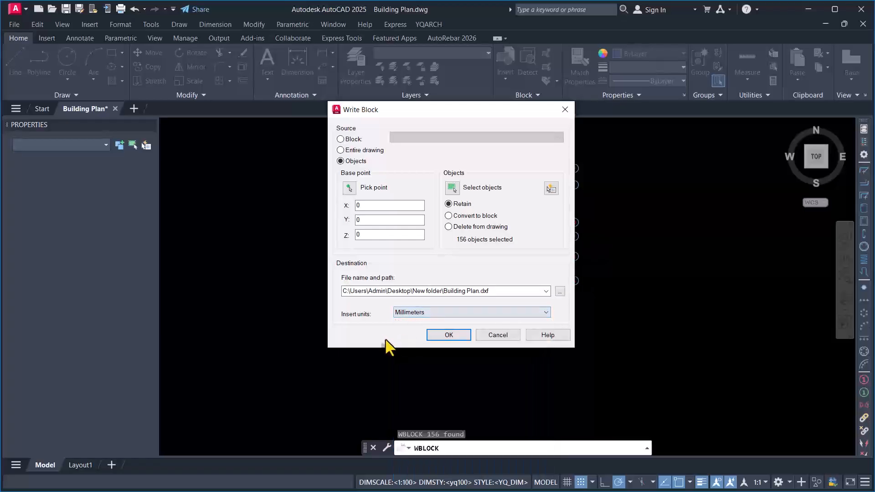
click(443, 336)
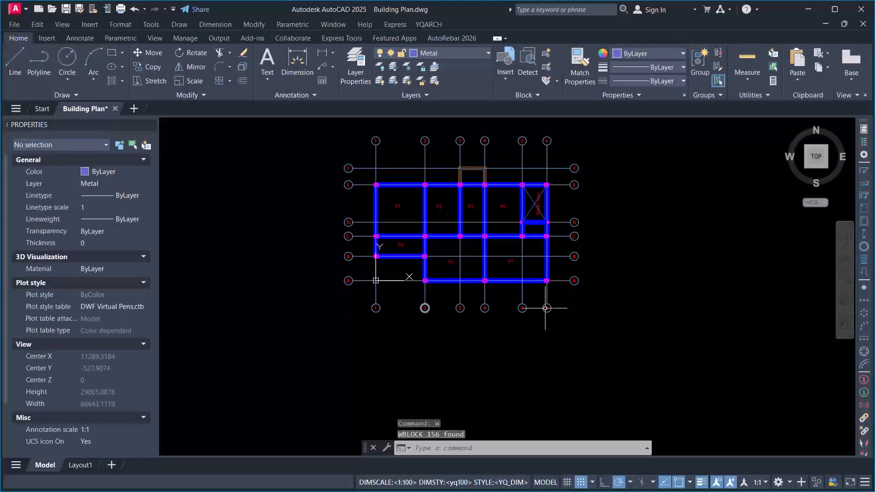
Switch to ProtaStructure and load Building Plan.dxf from the Desktop's New folder for a DXF import
click(606, 204)
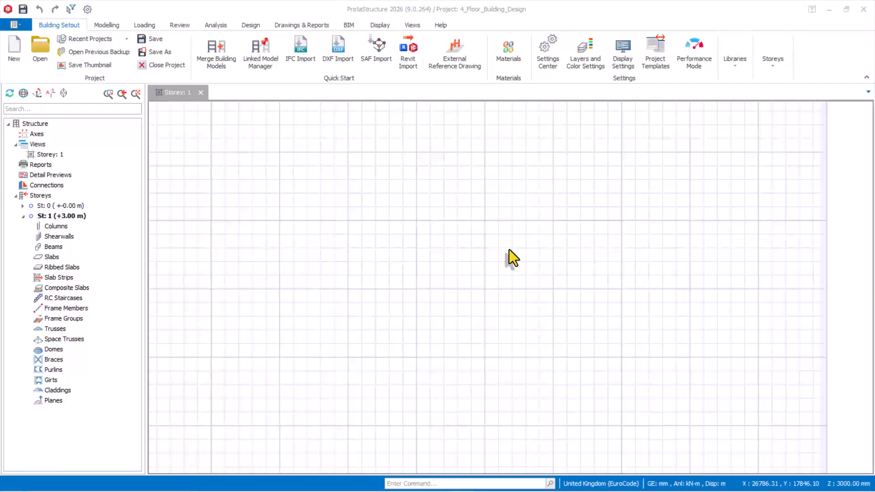
scroll(469, 244, down, 1)
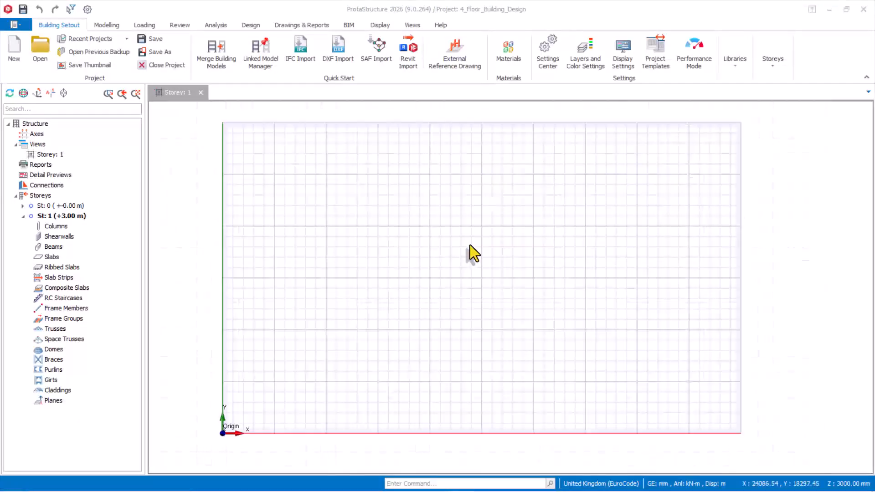
click(109, 25)
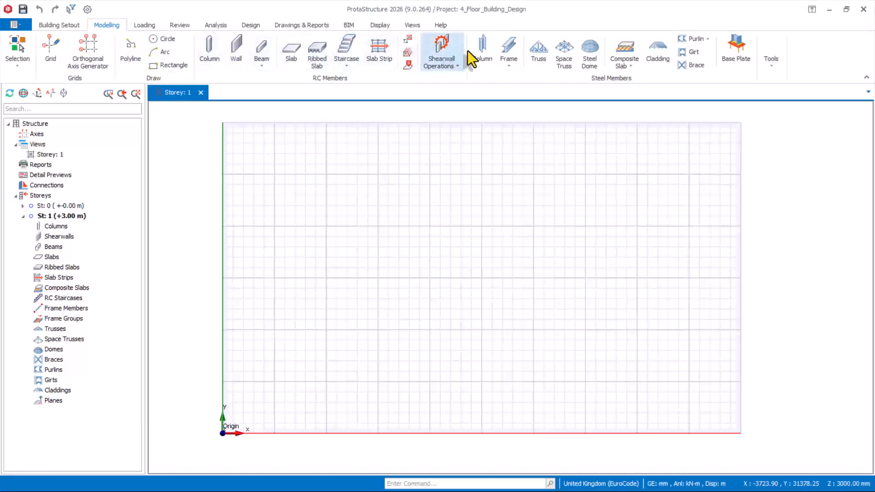
click(52, 25)
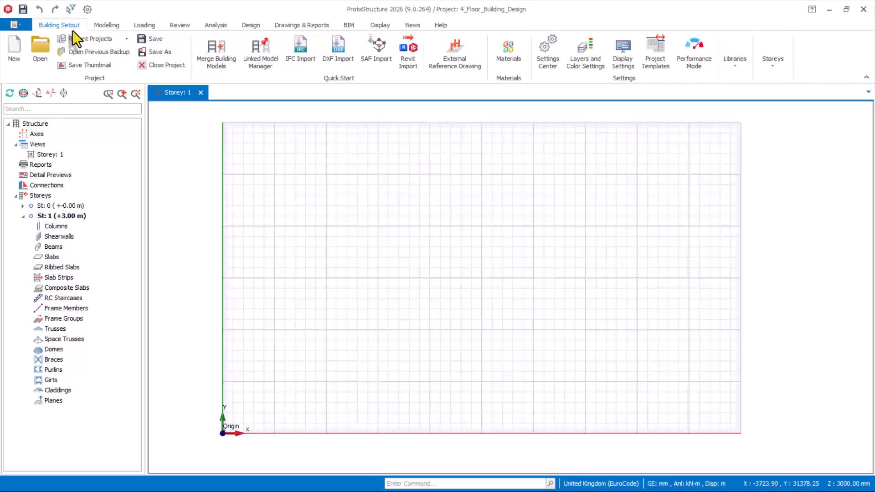
click(338, 54)
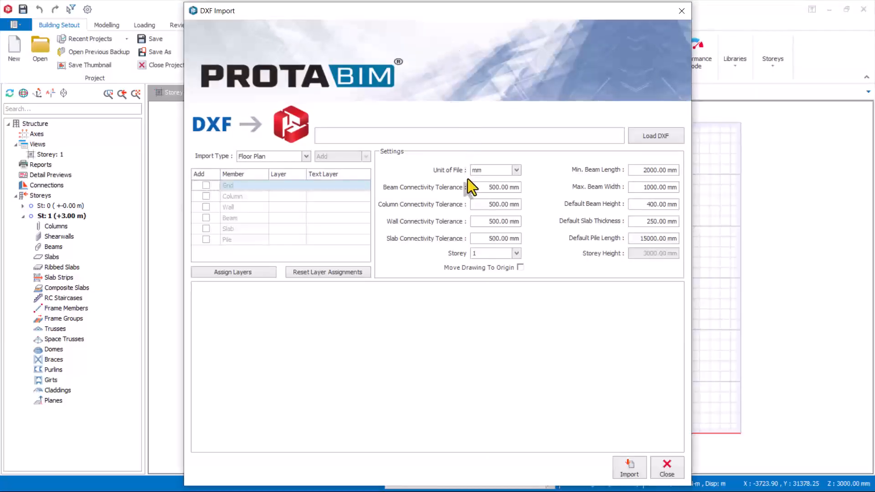
click(660, 136)
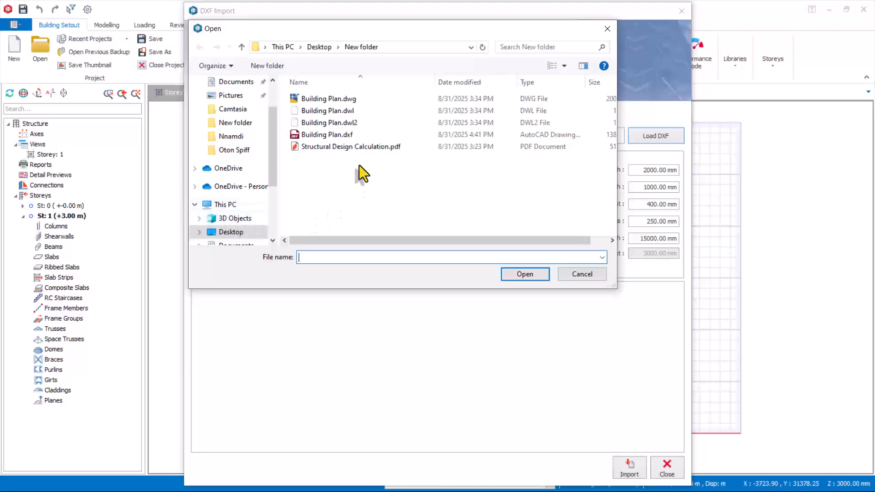
click(308, 135)
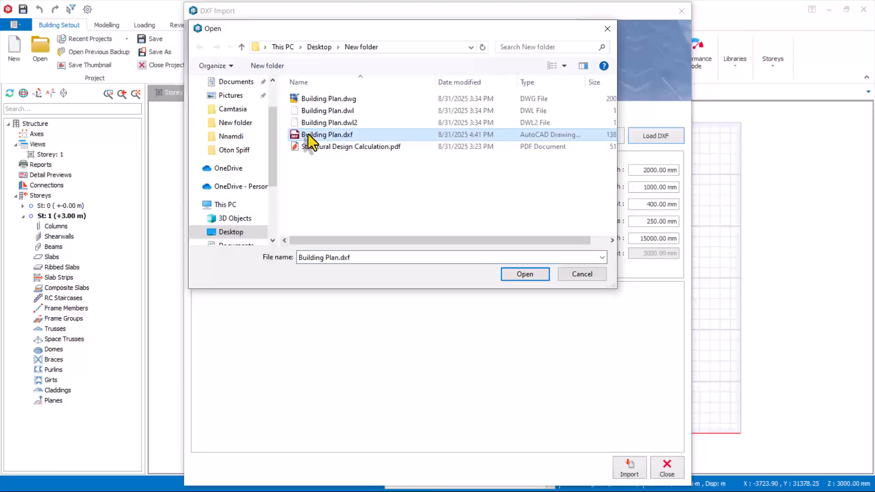
click(529, 276)
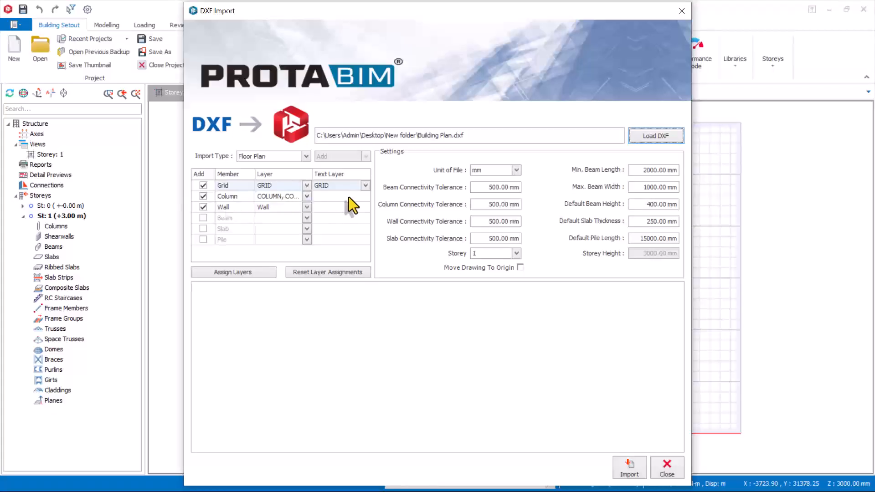
Exclude the Wall member and import the floor plan's grids and columns into storey 1
click(202, 207)
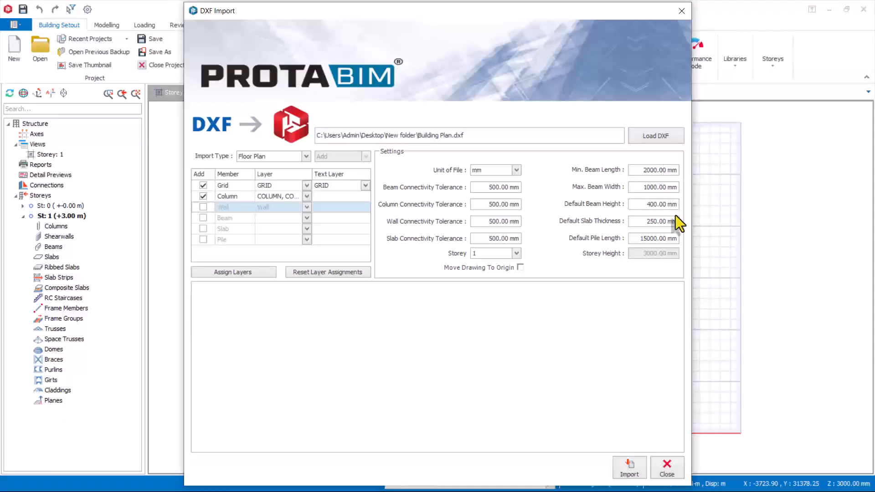
click(630, 466)
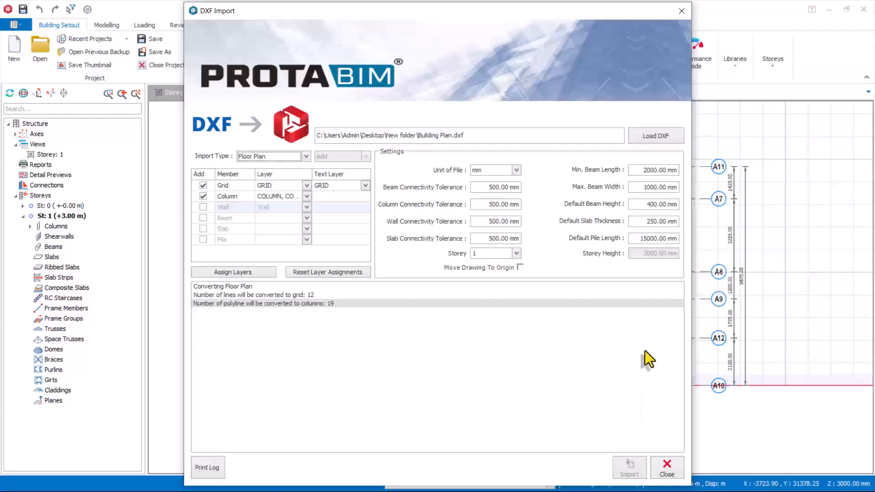
click(670, 469)
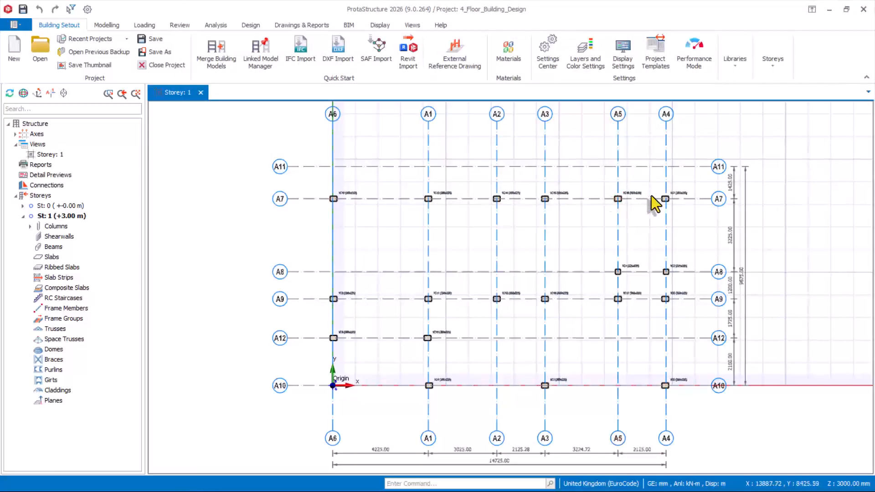
Examine the imported axis grid, column positions and column section labels on storey 1
scroll(653, 197, up, 2)
scroll(590, 144, down, 2)
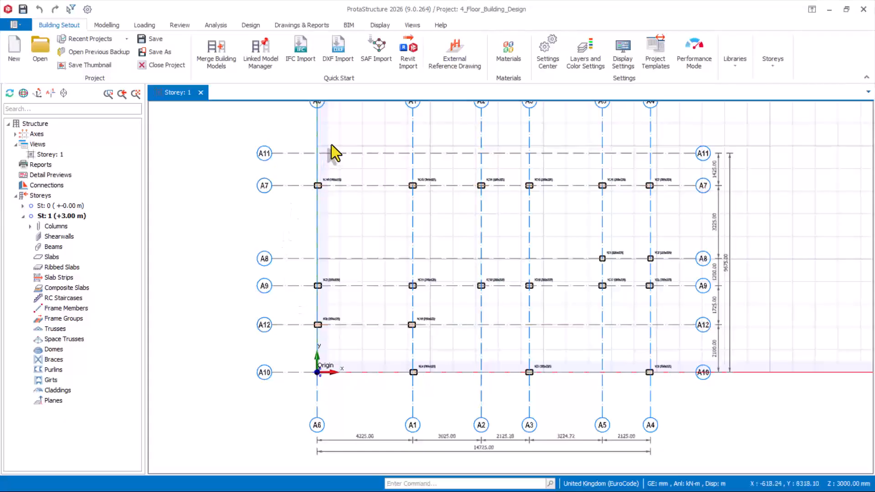
scroll(512, 183, up, 5)
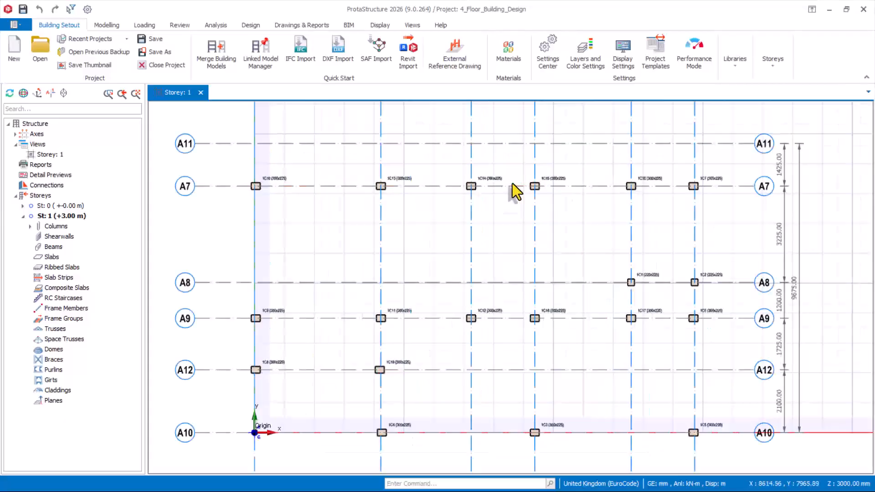
scroll(484, 181, up, 3)
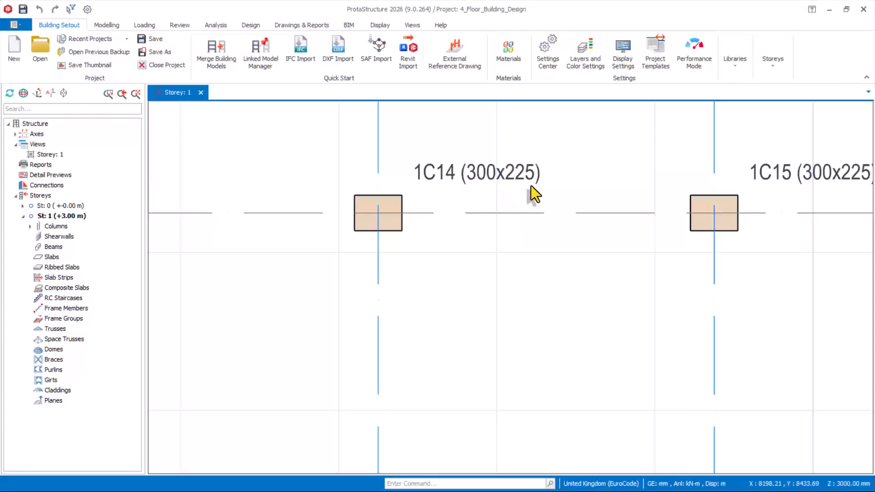
scroll(504, 173, down, 5)
scroll(513, 173, down, 3)
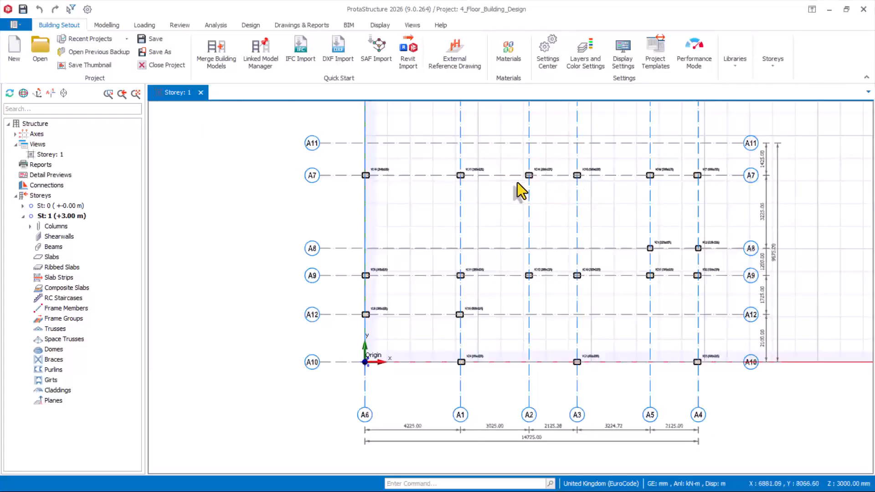
scroll(545, 276, up, 2)
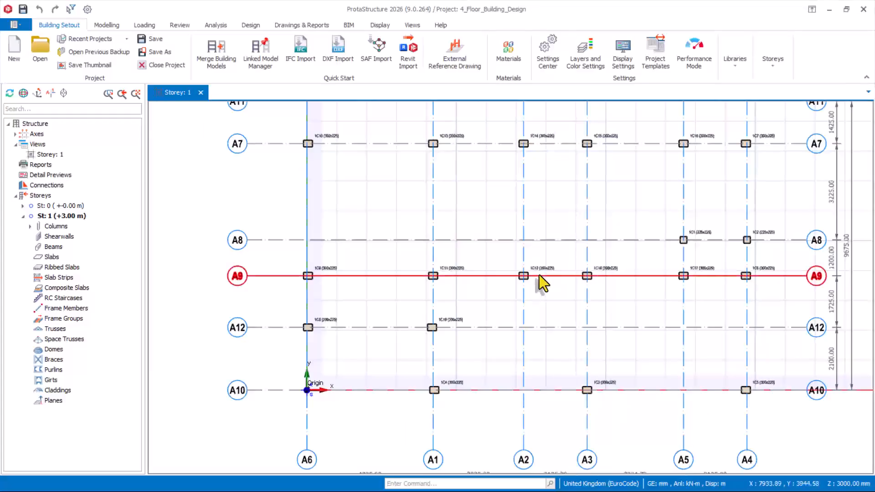
scroll(540, 276, down, 2)
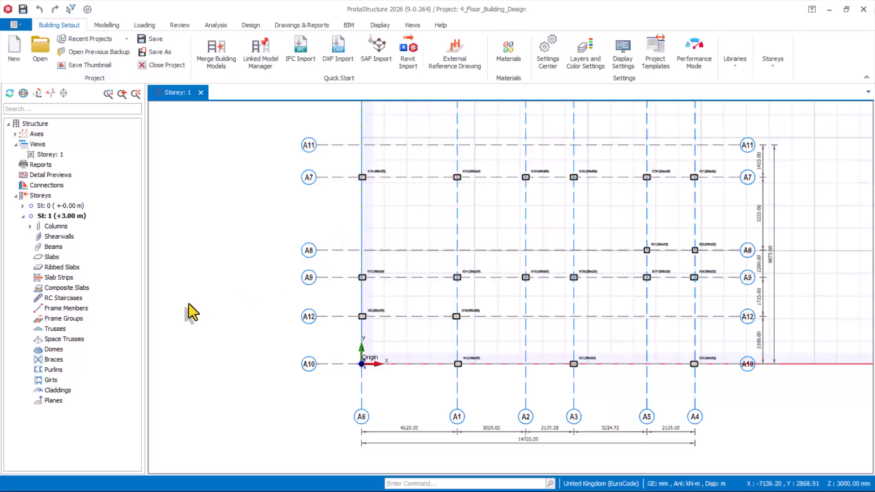
Set the height of storey 1 to 3150 mm in the storey settings
click(37, 196)
right_click(37, 196)
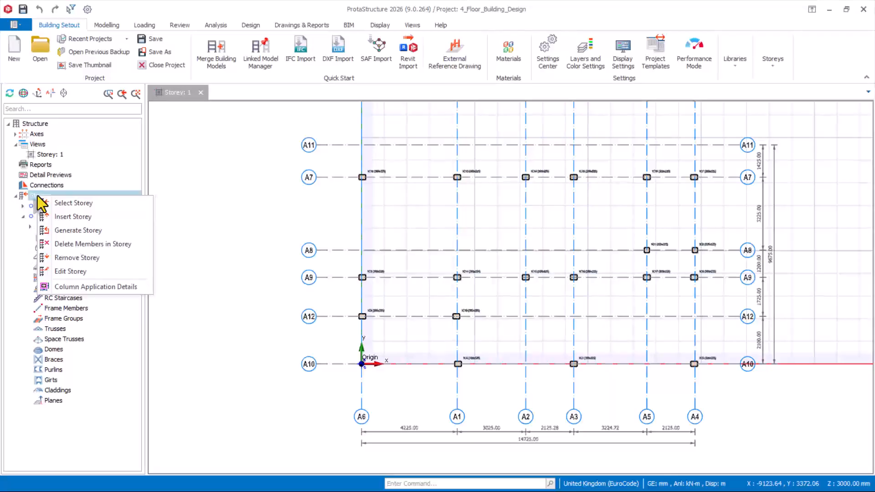
click(59, 272)
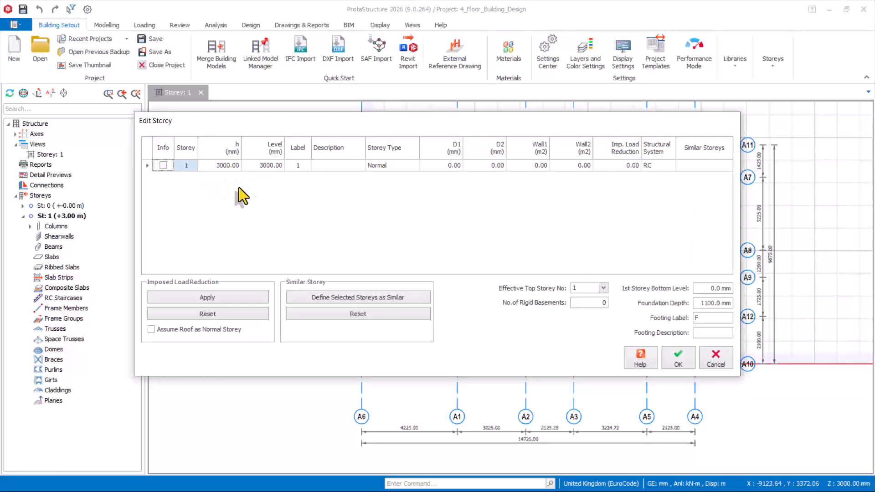
click(219, 166)
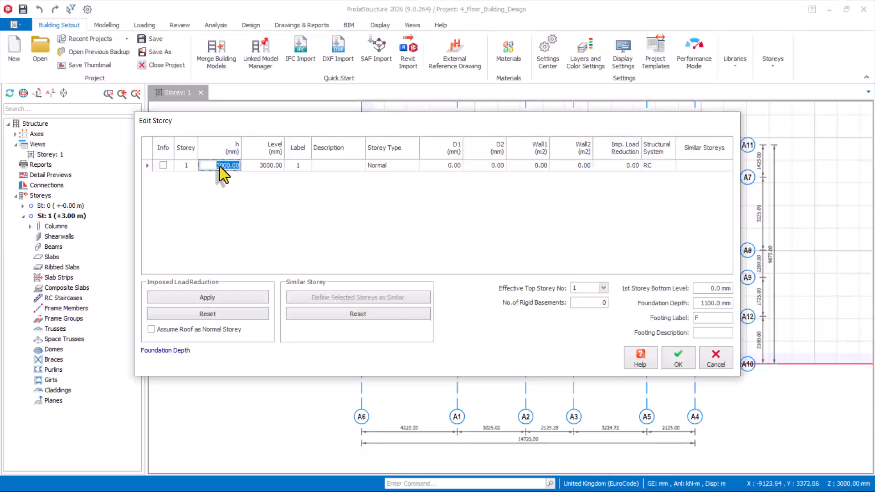
text(3150)
click(254, 165)
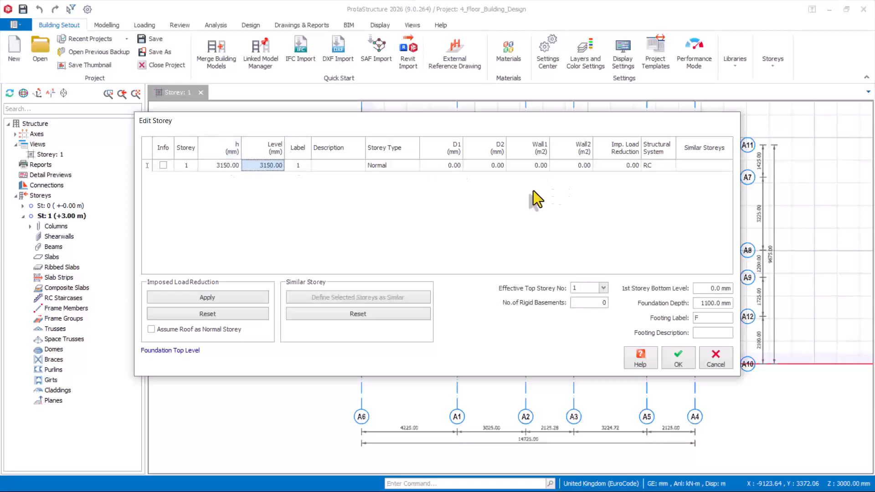
Set the foundation depth to 1500 mm, treat the roof as a normal storey, and apply the storey settings
double_click(709, 304)
drag(671, 121, 651, 109)
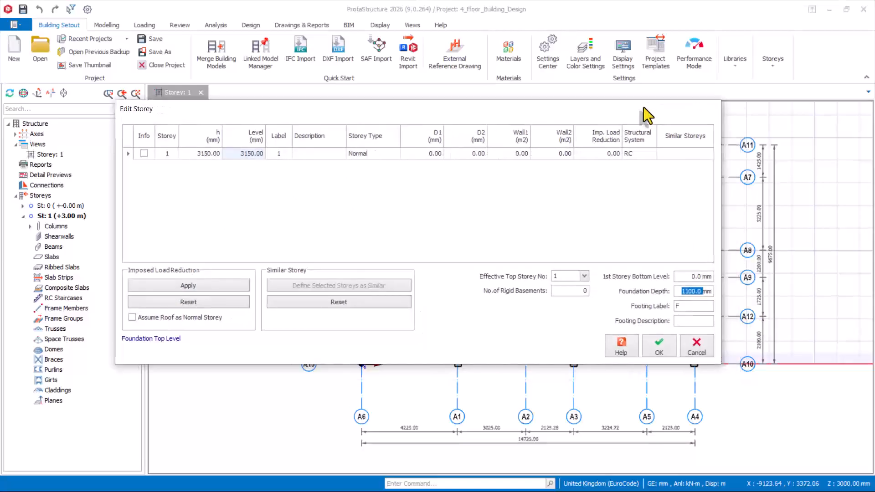
text(1)
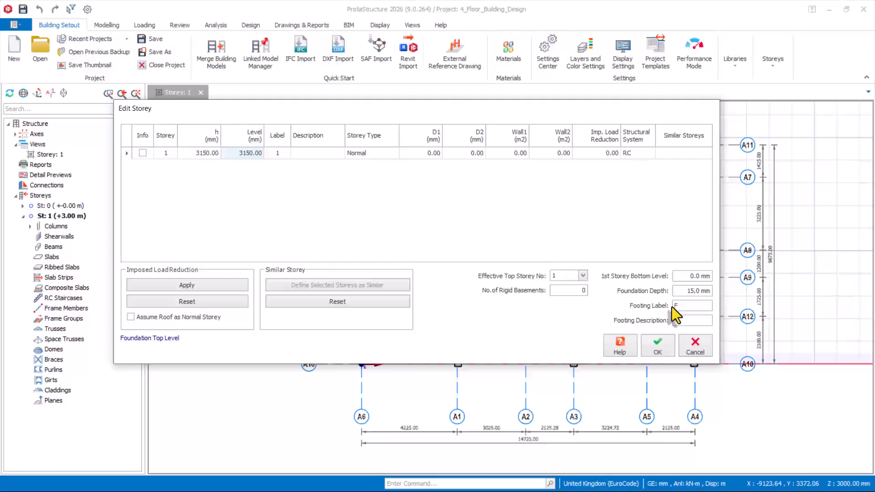
click(691, 276)
click(131, 318)
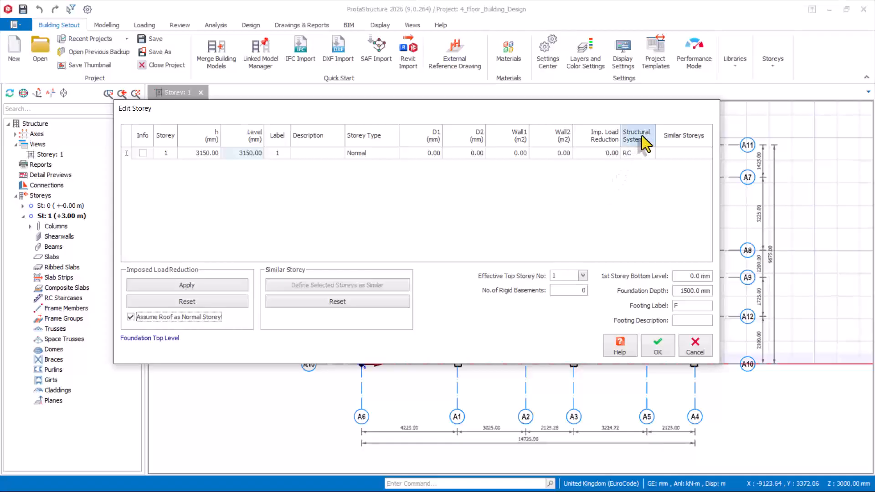
click(661, 349)
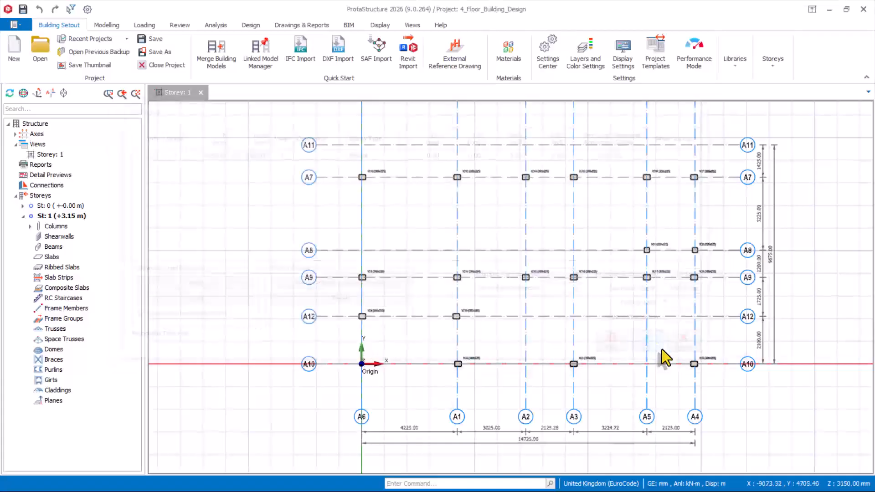
Add storeys above the first up to storey number 4, keeping the 3150 mm inserted storey height
click(38, 195)
right_click(37, 196)
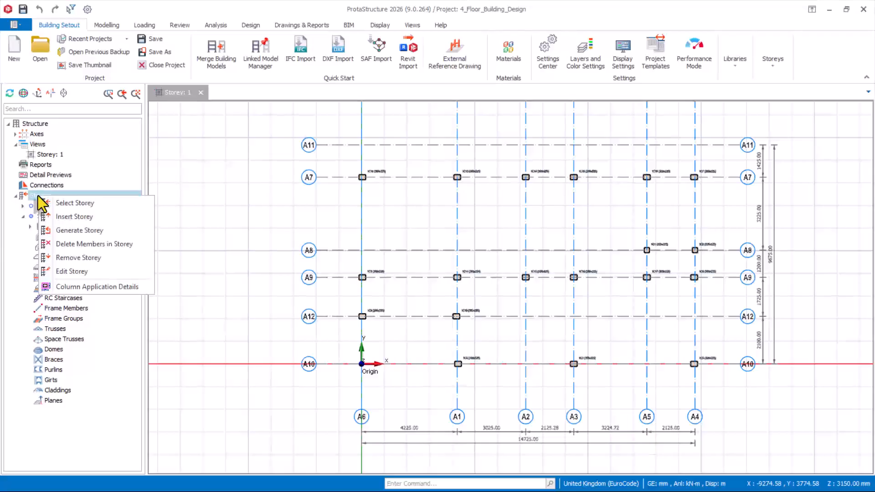
click(73, 216)
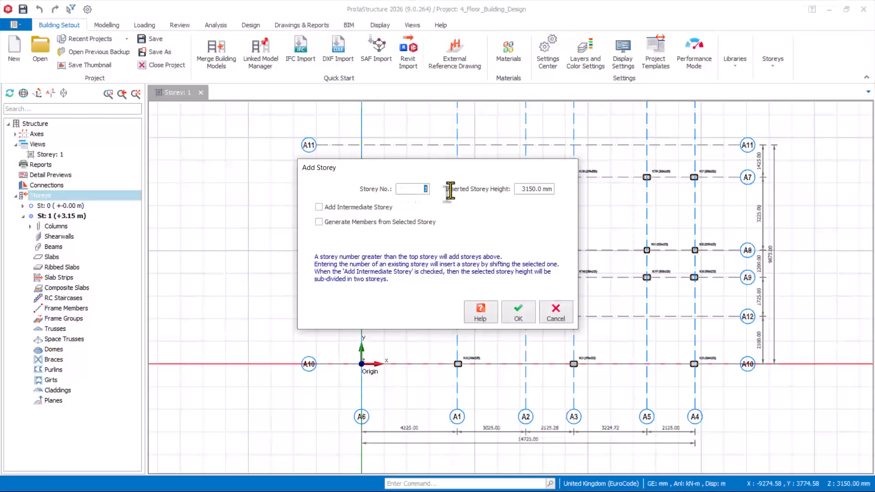
text(4)
click(519, 313)
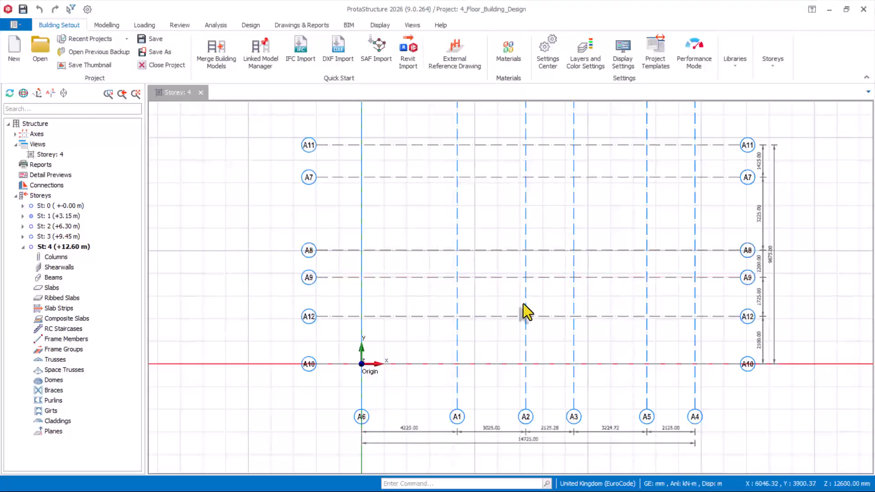
Return to storey 1 and define storeys 1 and 2 as similar storeys
double_click(46, 215)
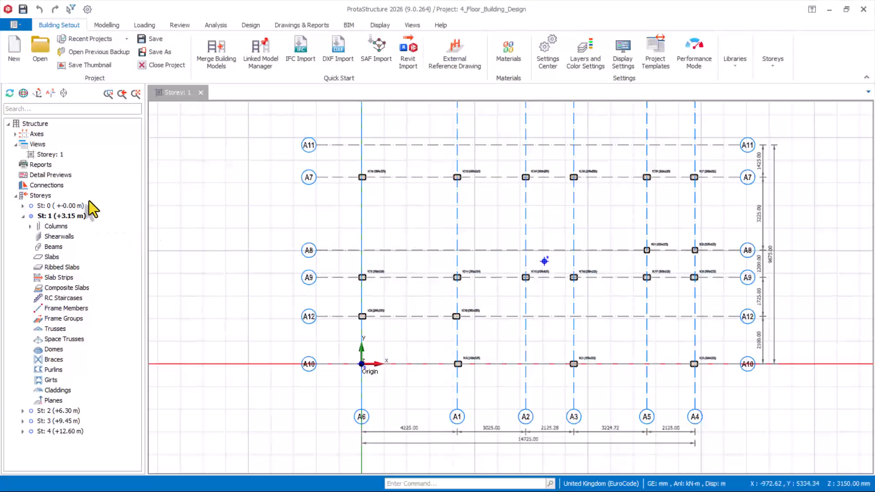
right_click(31, 196)
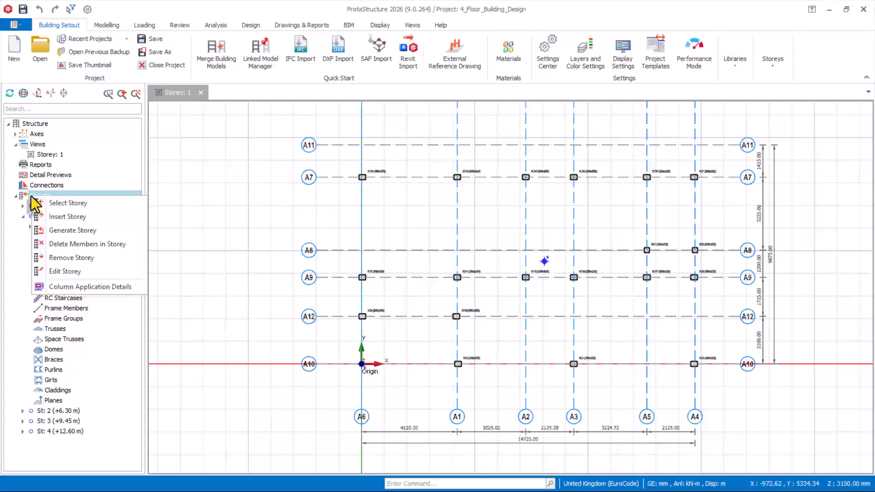
click(58, 273)
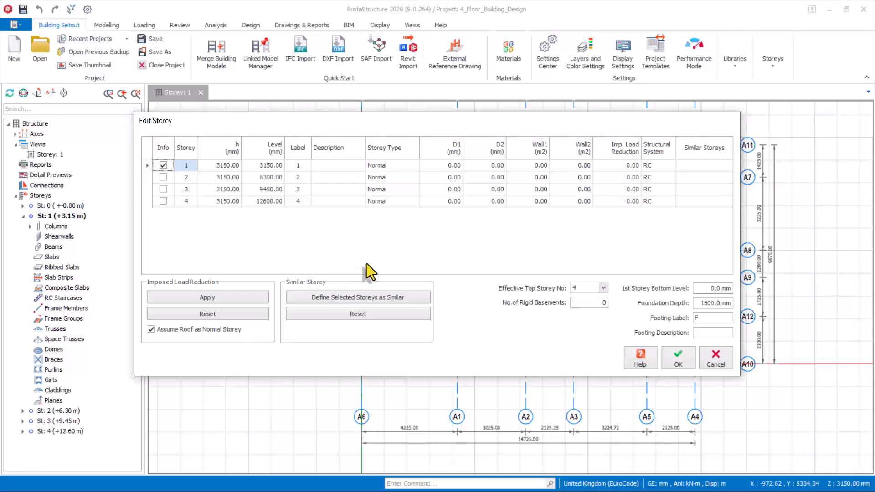
click(145, 165)
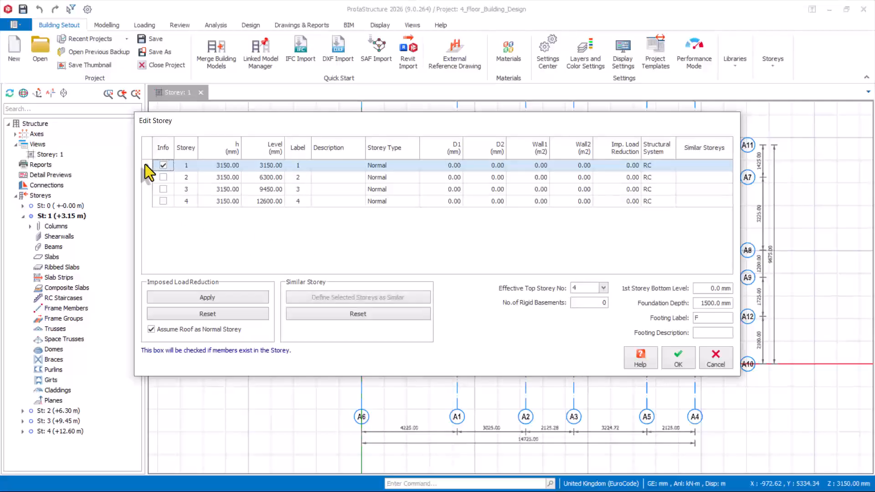
shift+click(147, 177)
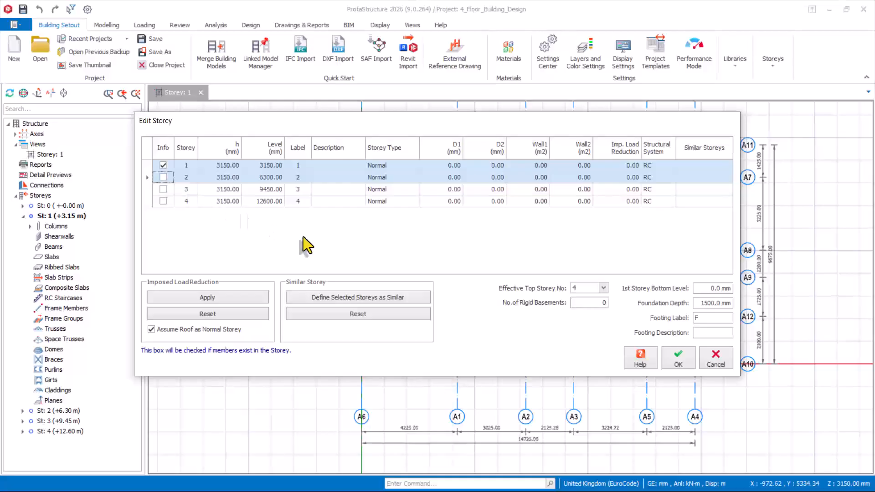
click(370, 299)
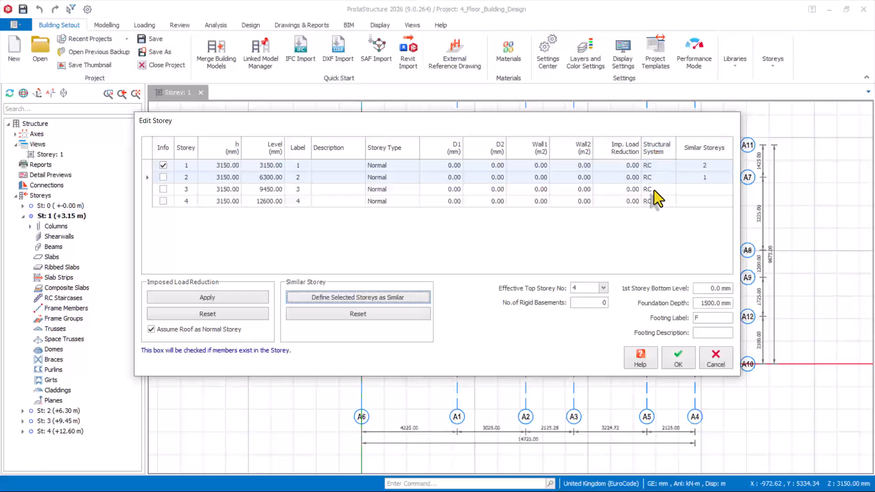
click(673, 358)
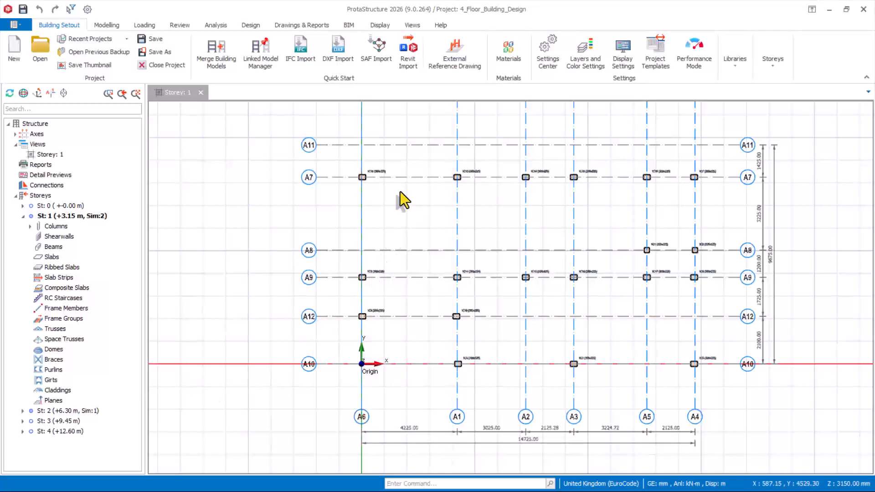
Save the project and set up a normal RC beam with width 225 mm and depth 450 mm
click(107, 25)
click(23, 10)
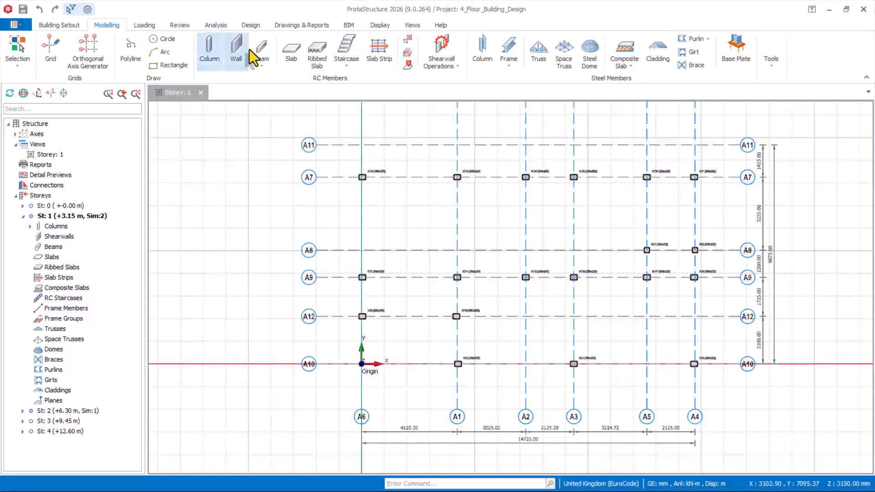
click(266, 68)
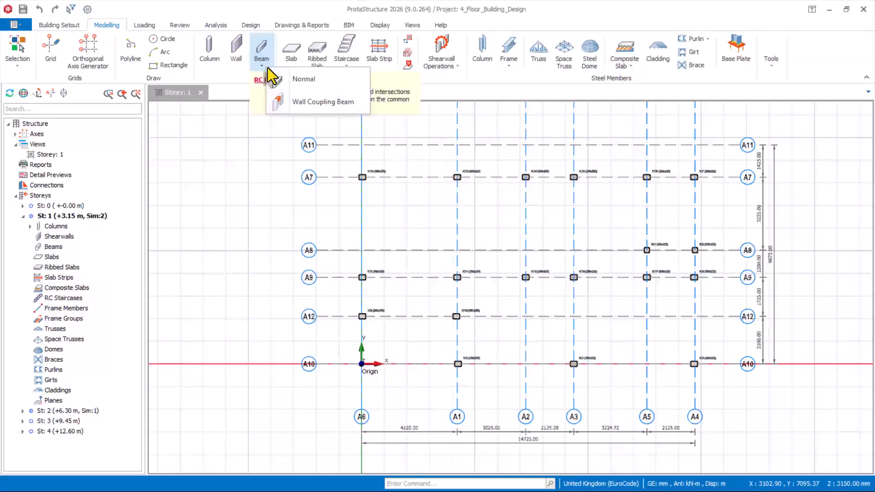
click(302, 81)
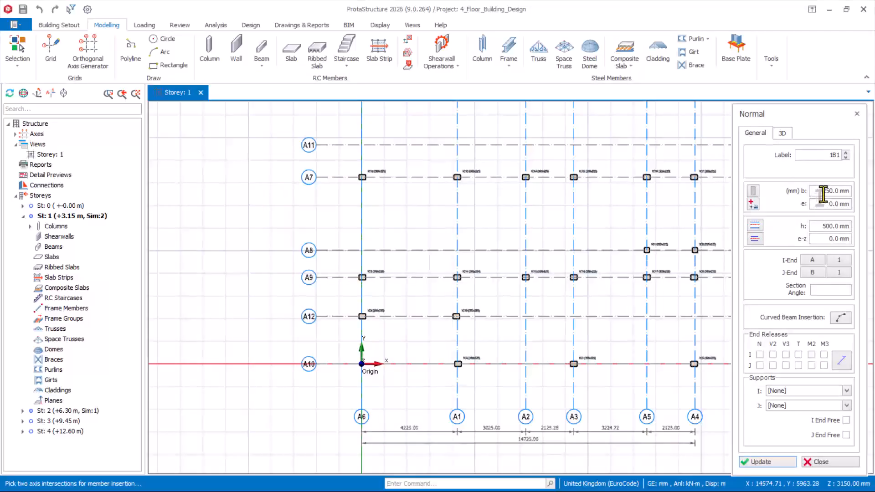
double_click(823, 191)
text(225)
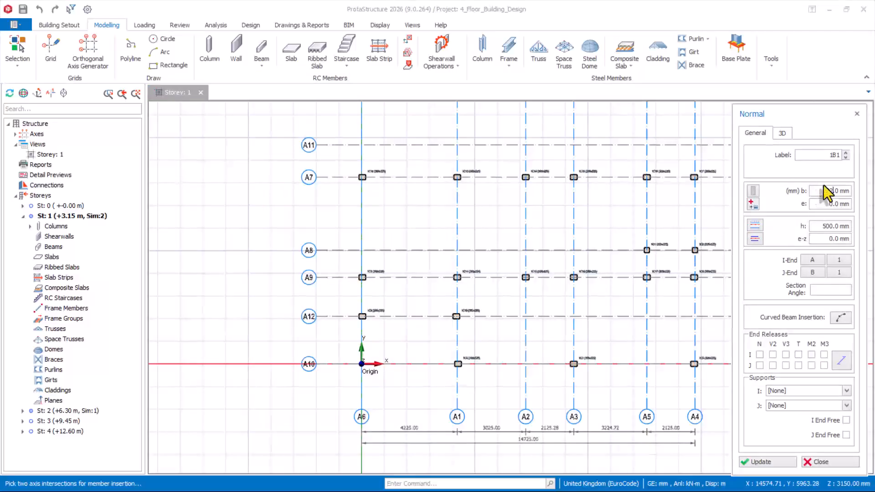
double_click(819, 223)
text(450.0)
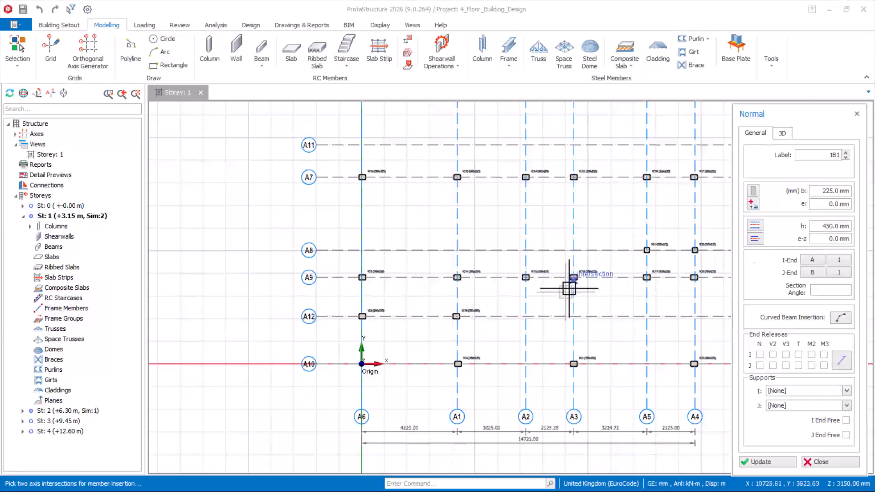
Insert beams between the columns along axes A7 and A4, along A6 from A7 to A12, and along A10 from A1 to A4
scroll(329, 221, down, 1)
scroll(587, 207, up, 1)
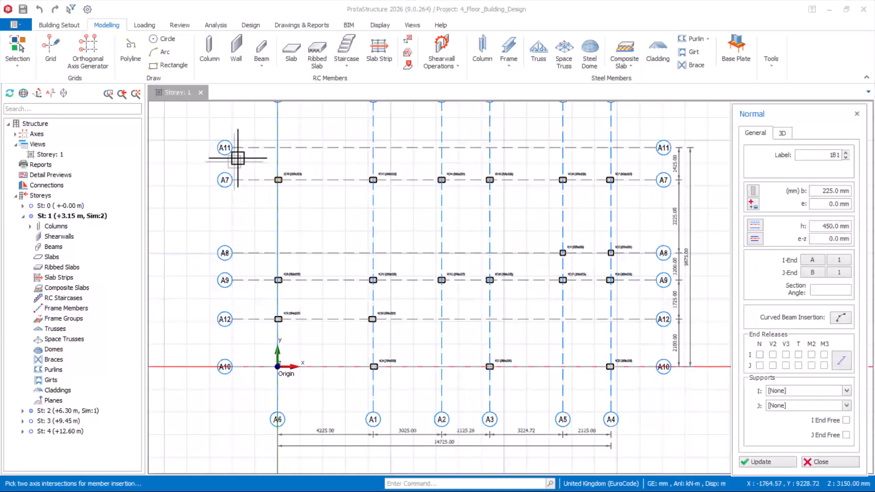
drag(248, 161, 540, 189)
drag(612, 197, 654, 201)
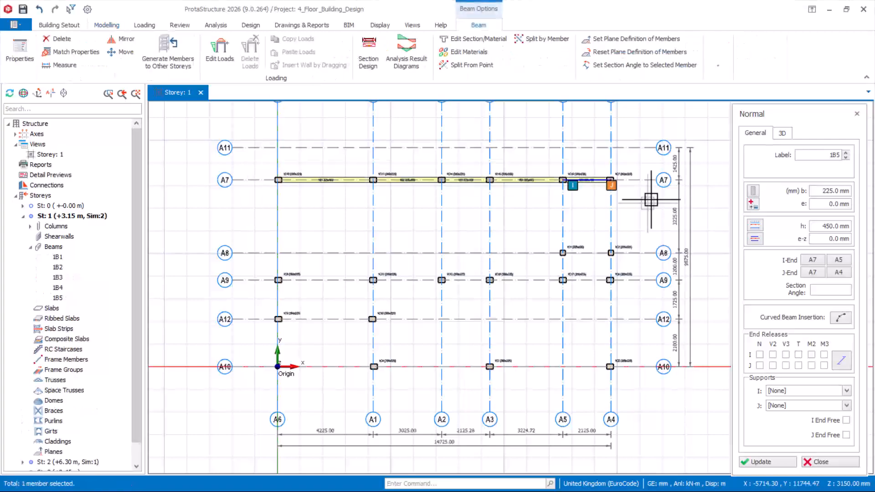
drag(257, 157, 626, 378)
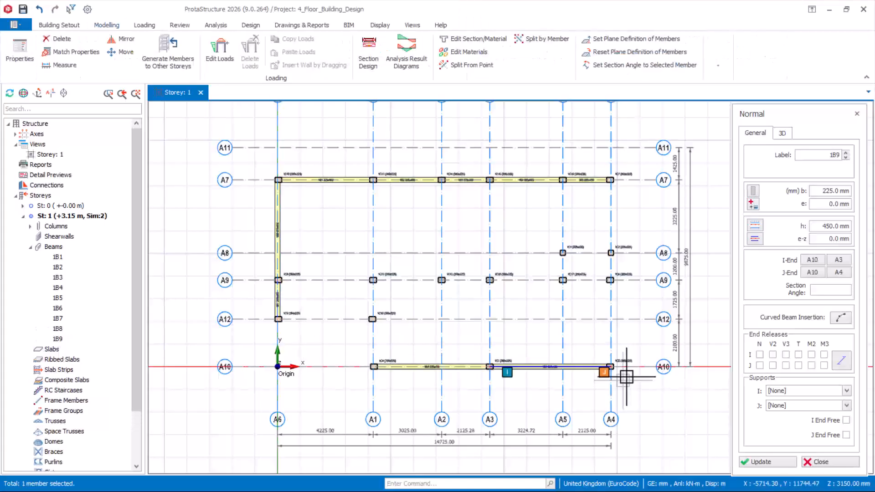
drag(595, 158, 651, 396)
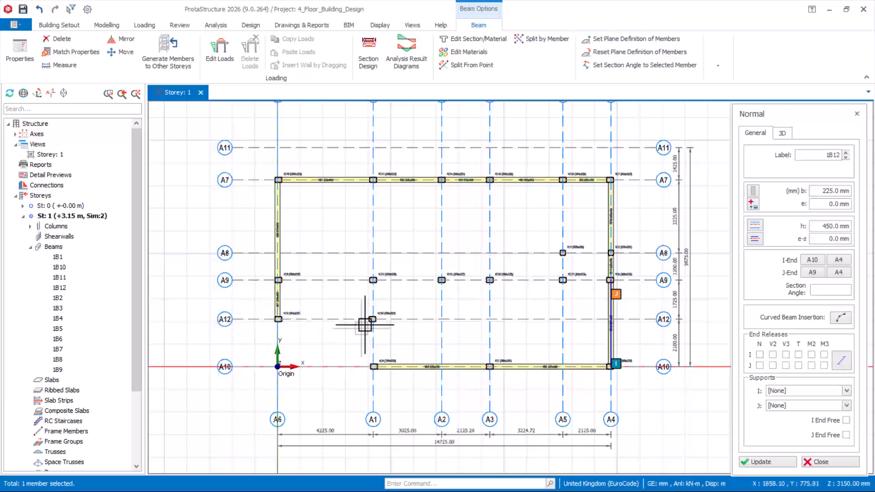
Close the beam perimeter with beams along axis A12 from A6 to A1 and along A1 from A12 to A10
scroll(365, 325, up, 2)
drag(225, 301, 433, 348)
drag(352, 300, 396, 397)
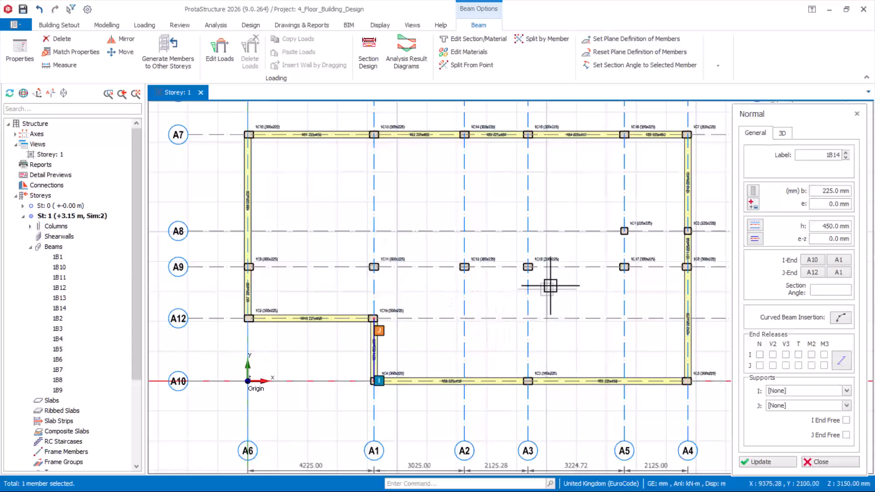
scroll(559, 285, up, 1)
scroll(493, 333, down, 2)
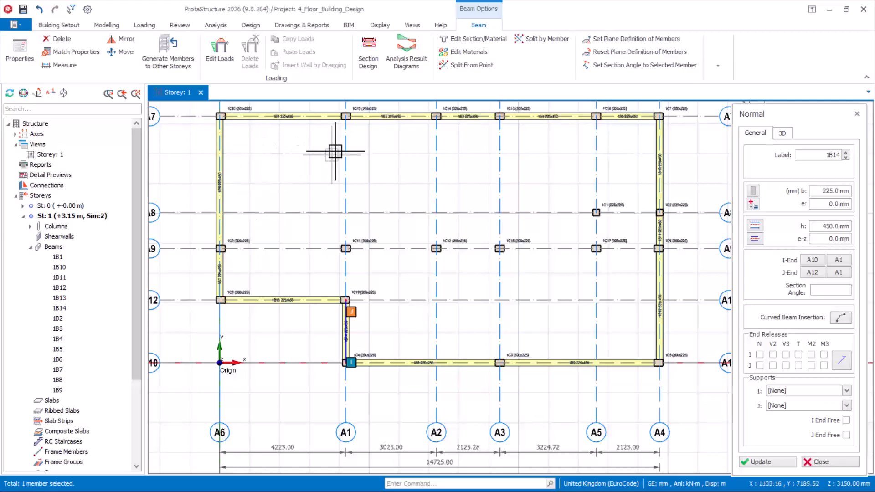
Insert beams between the columns along axis A1 from A7 to A12
scroll(345, 173, up, 1)
scroll(347, 175, down, 1)
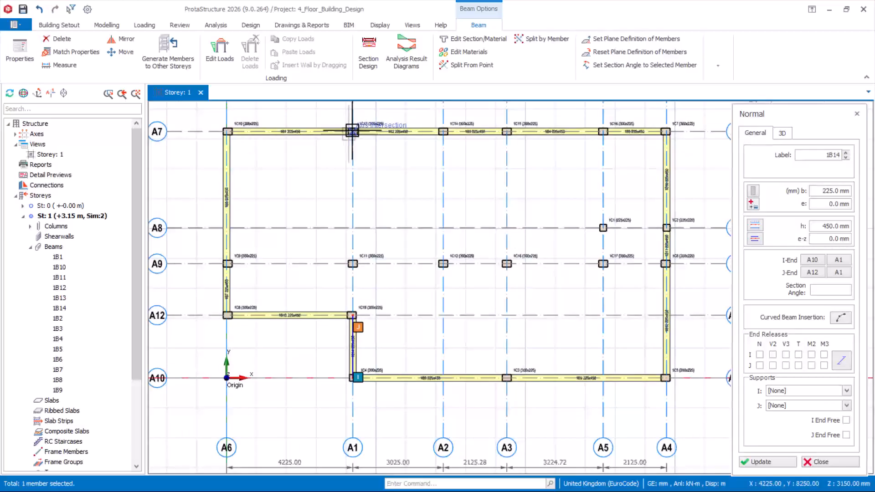
scroll(354, 316, up, 1)
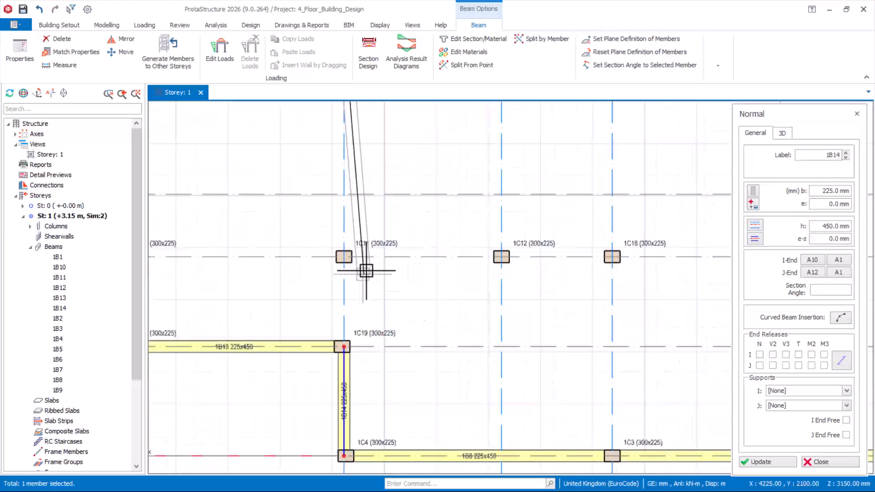
click(343, 347)
scroll(406, 244, down, 2)
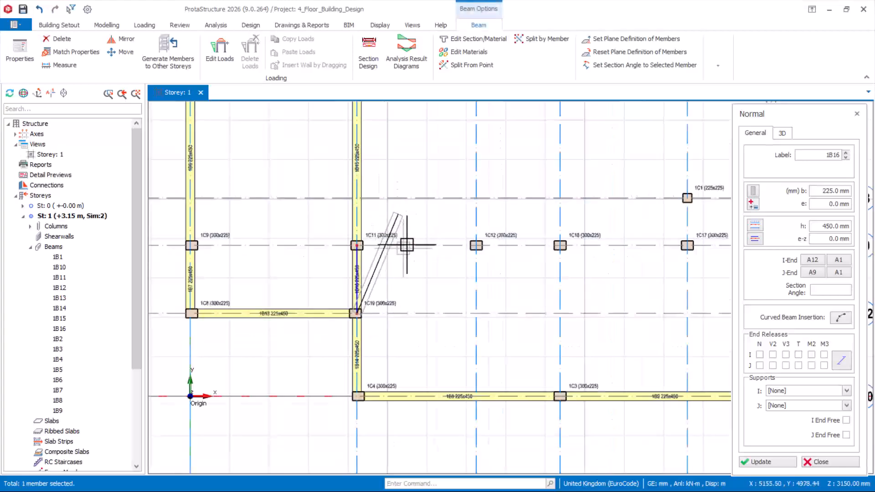
Insert beams between the columns along axis A9 from A6 to A4
scroll(319, 255, up, 2)
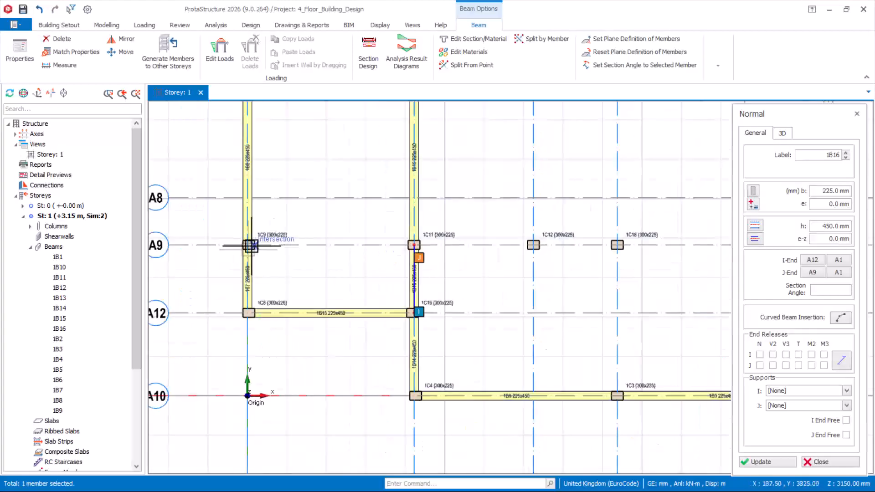
click(248, 246)
scroll(248, 246, down, 1)
scroll(679, 249, up, 1)
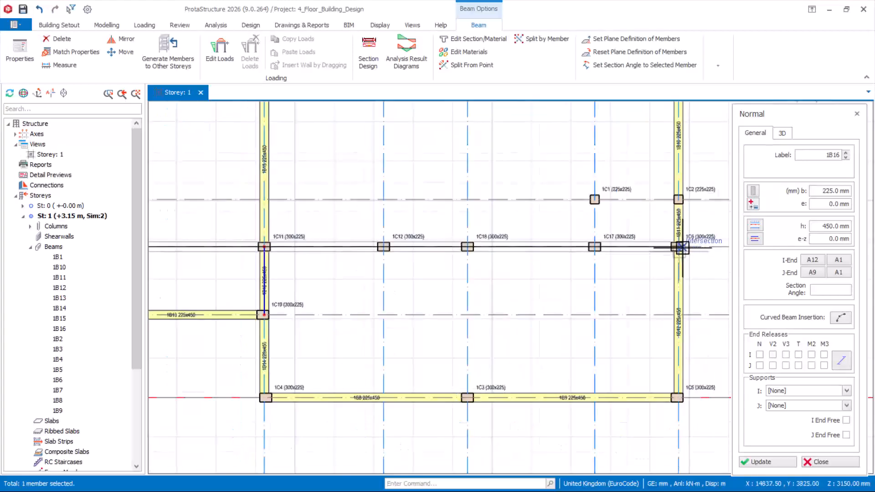
click(678, 249)
scroll(531, 279, down, 2)
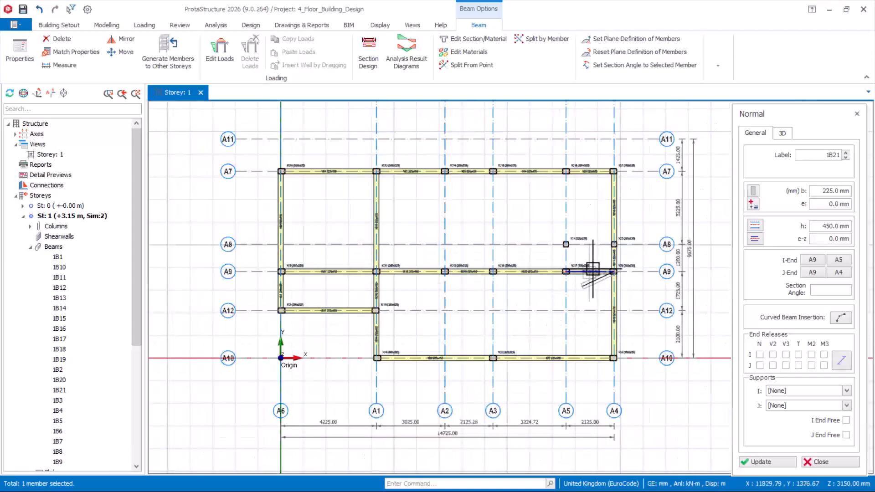
Insert beams between the columns along axis A5 from A7 to A9
scroll(567, 171, up, 2)
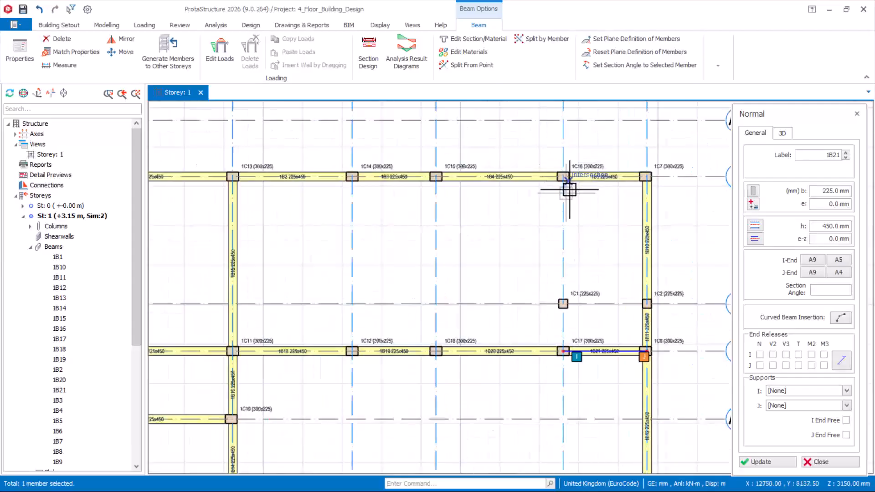
scroll(562, 176, down, 2)
scroll(556, 278, up, 2)
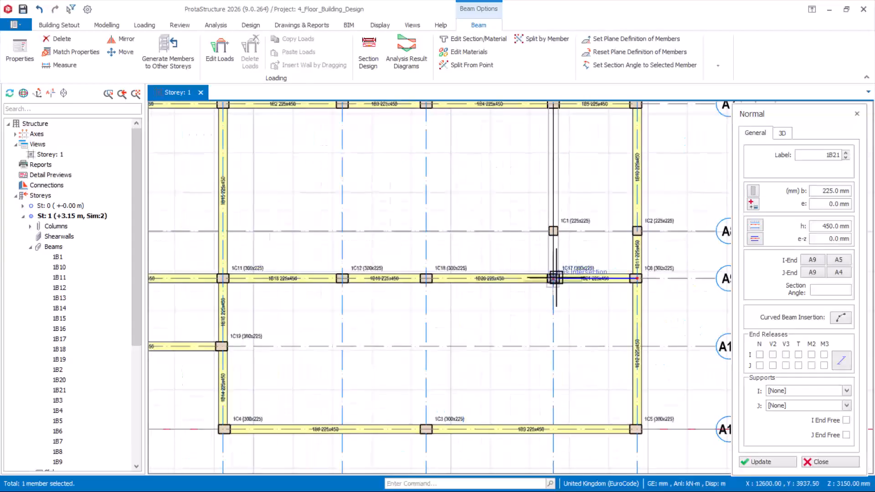
click(555, 279)
scroll(426, 107, up, 1)
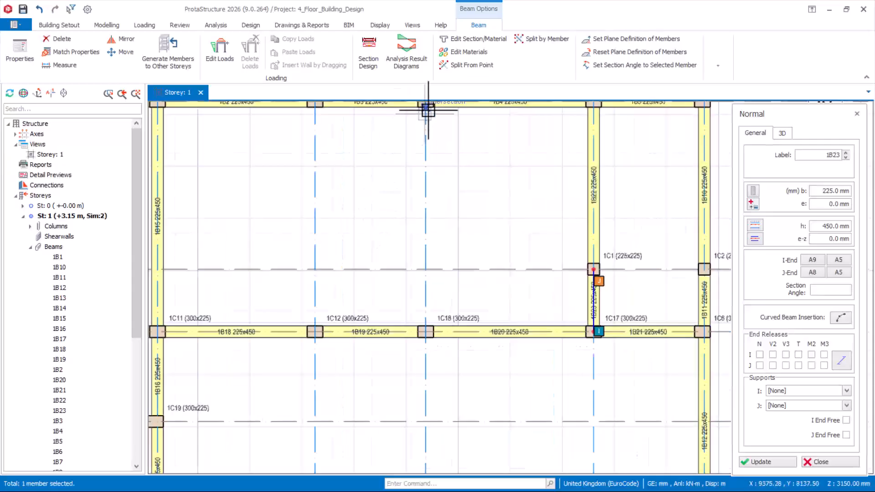
Insert one beam along axis A3 and another along axis A2, each spanning from A7 to A9
scroll(456, 177, down, 1)
scroll(440, 127, up, 1)
click(429, 115)
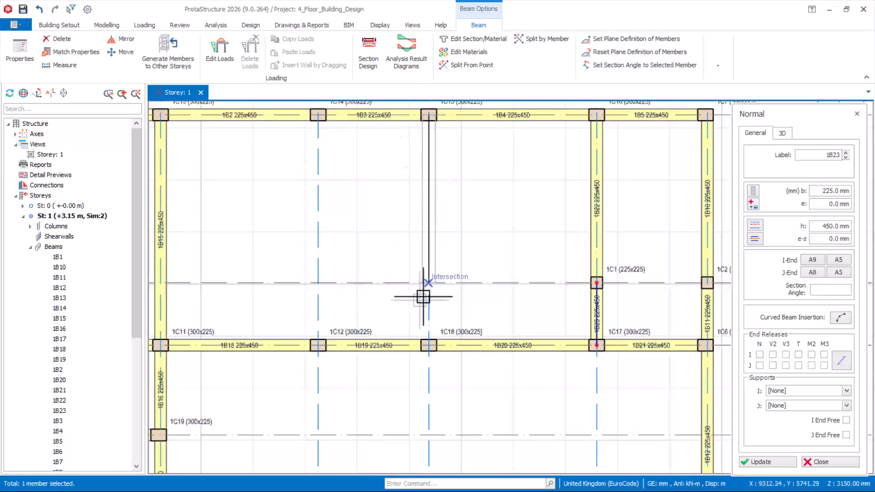
click(429, 342)
scroll(478, 254, down, 1)
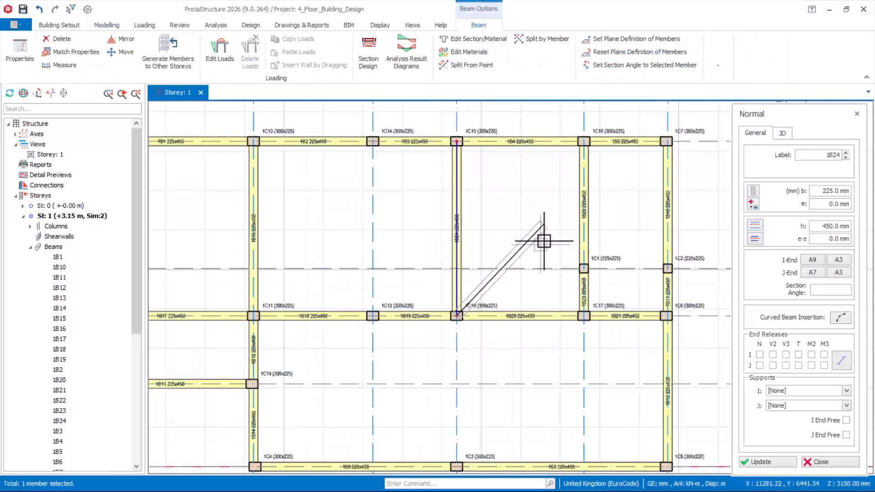
scroll(372, 158, up, 1)
click(375, 131)
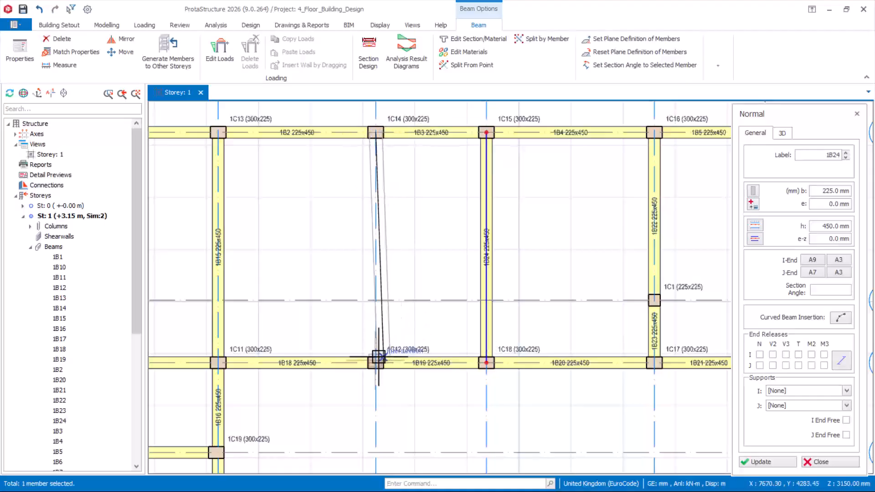
click(376, 362)
scroll(510, 209, down, 1)
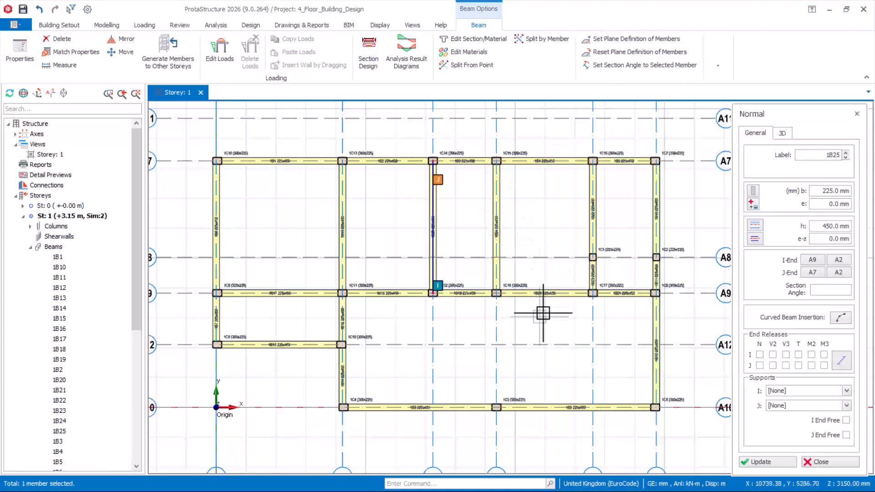
Insert a beam along axis A3 from A9 to A10 and end the beam chain there
scroll(541, 313, up, 1)
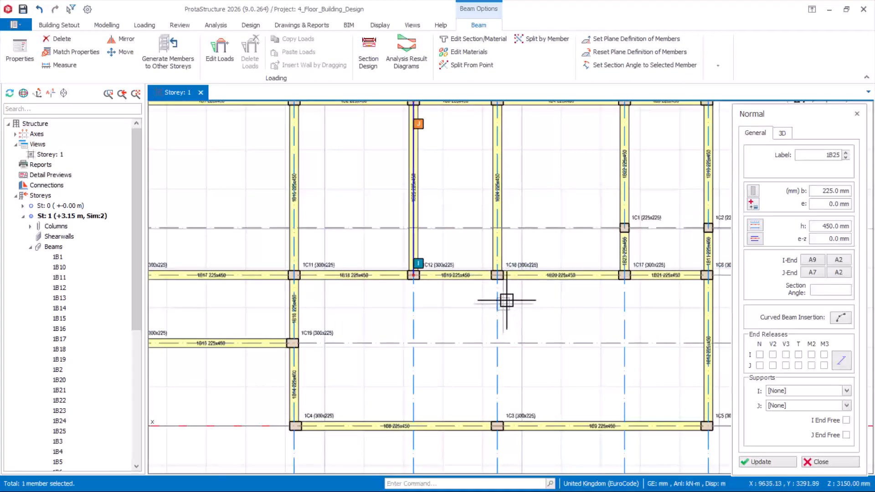
scroll(504, 299, up, 3)
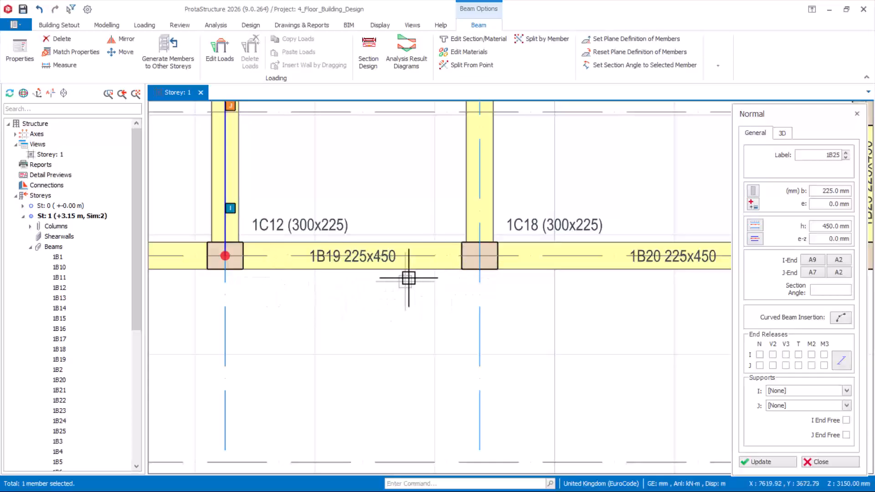
scroll(408, 279, up, 2)
scroll(456, 250, down, 3)
scroll(443, 167, down, 2)
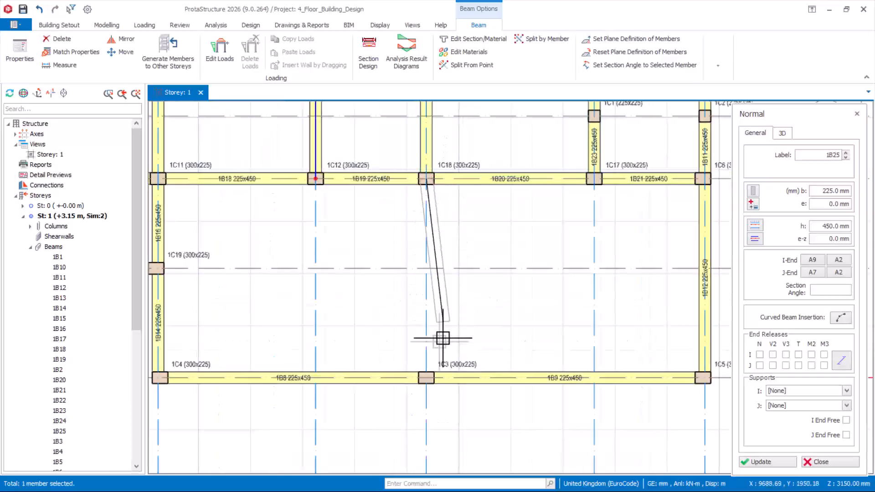
scroll(441, 373, up, 1)
click(421, 378)
scroll(486, 234, down, 4)
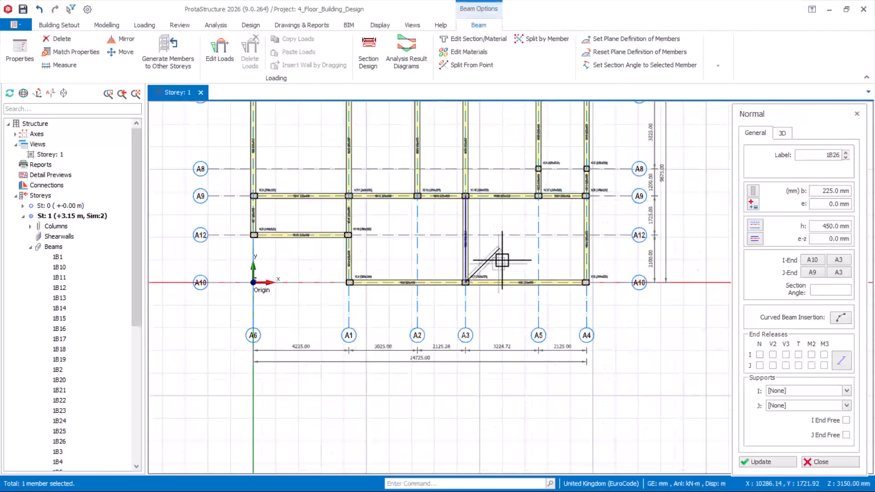
key(Escape)
Check the inserted beams between axes A3 and A4, end beam insertion and clear the selection
scroll(505, 214, up, 2)
scroll(443, 179, up, 2)
scroll(456, 192, up, 1)
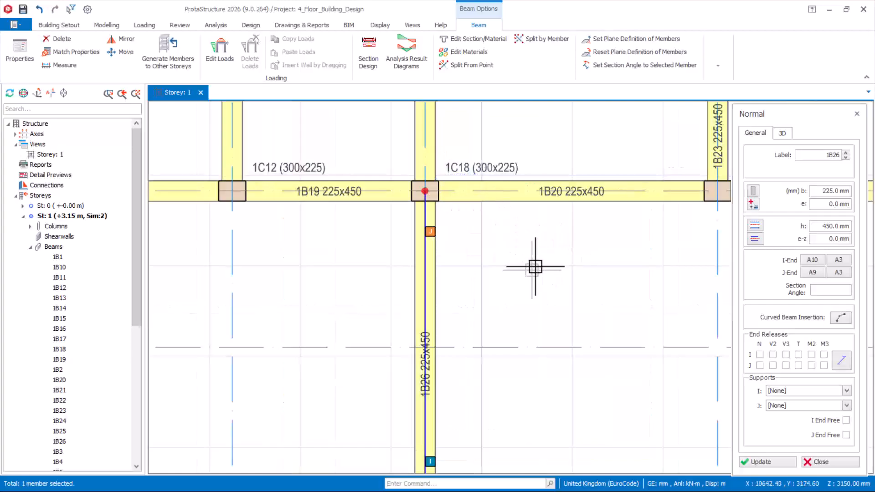
scroll(501, 273, down, 2)
scroll(365, 241, down, 2)
scroll(515, 255, up, 2)
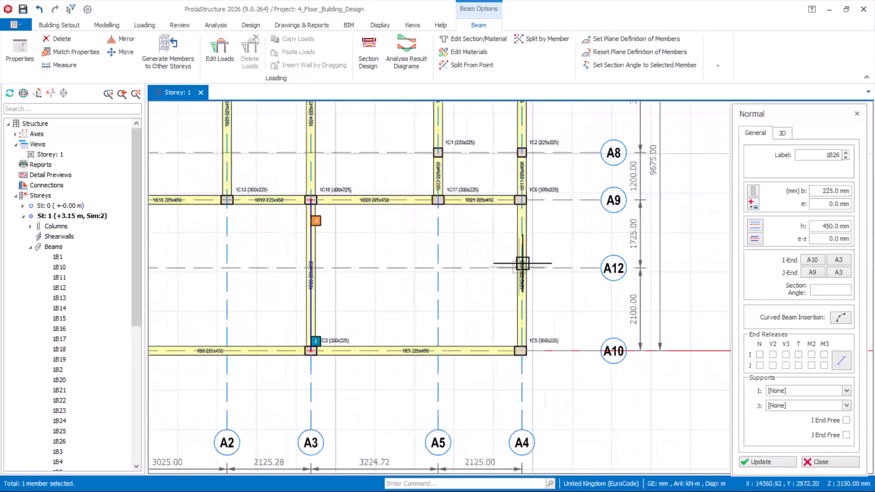
scroll(474, 253, down, 2)
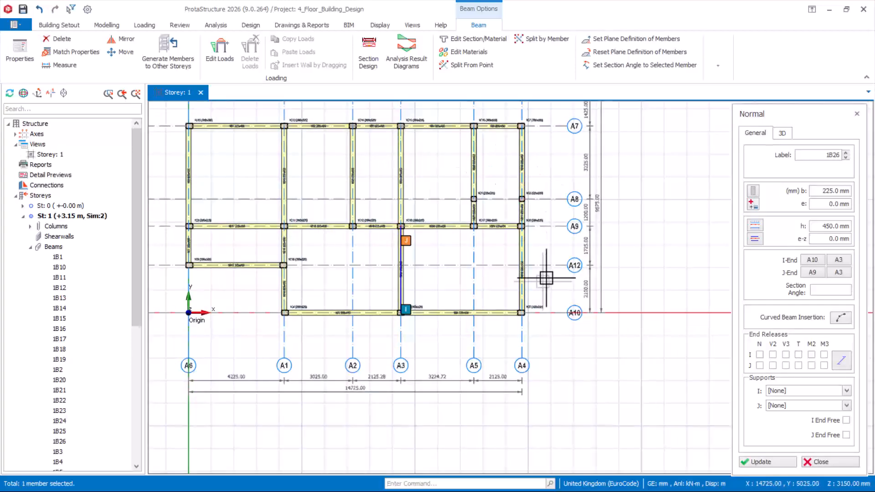
key(Escape)
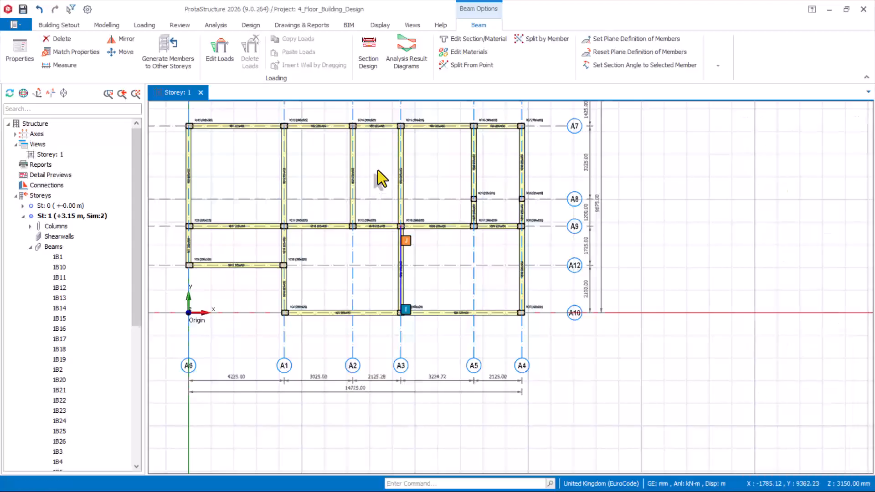
key(Escape)
Switch to the design calculation PDF and the AutoCAD building plan to examine the beams, panels P1 to P7, staircase bay and projection above P3
key(alt+Tab)
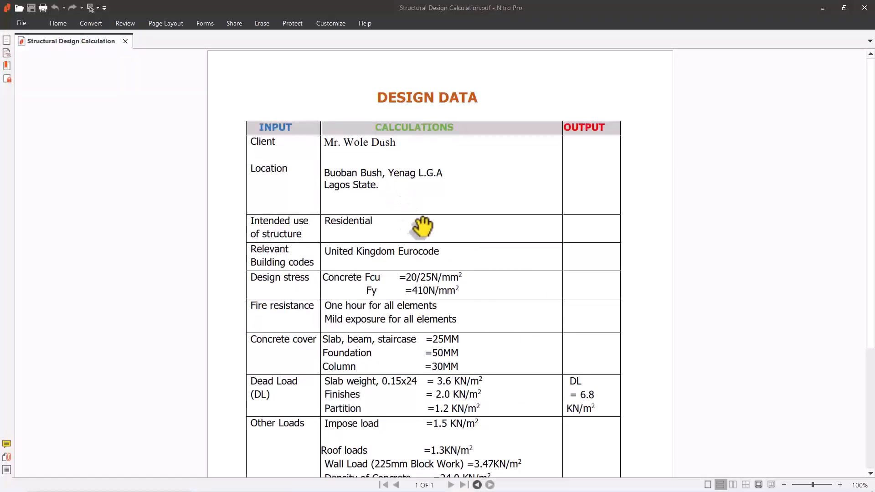
key(alt+Tab)
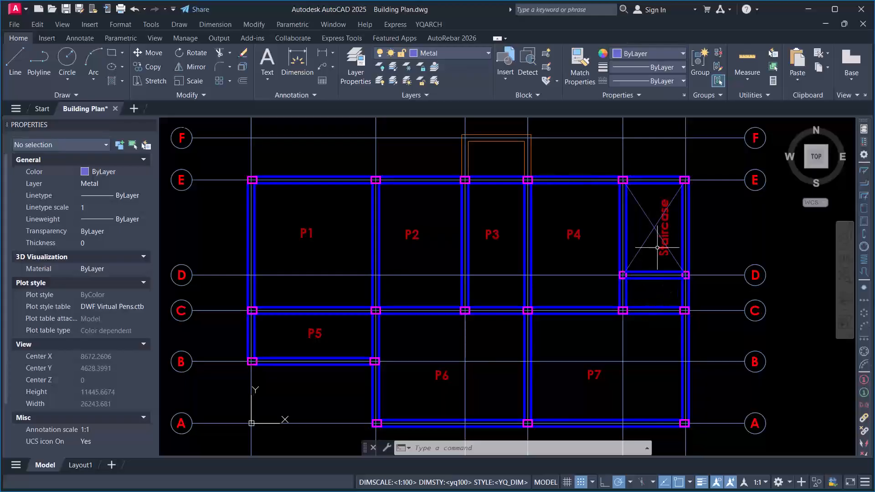
click(515, 149)
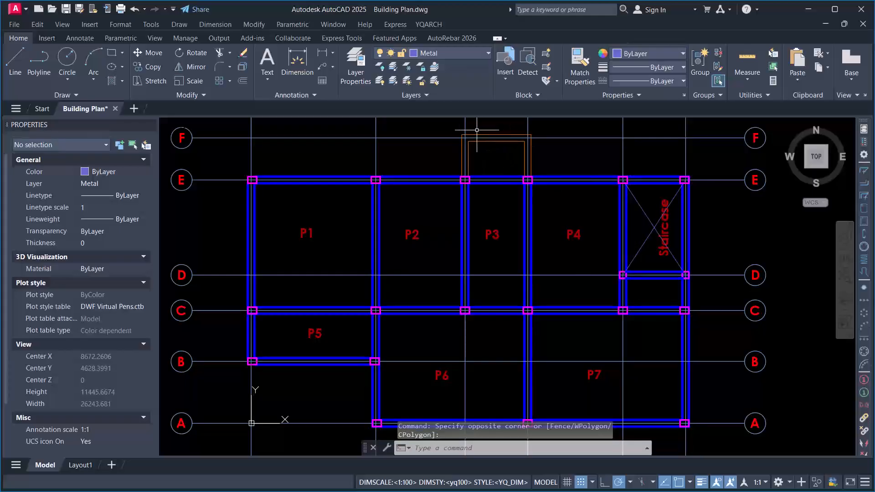
scroll(477, 130, up, 2)
click(508, 246)
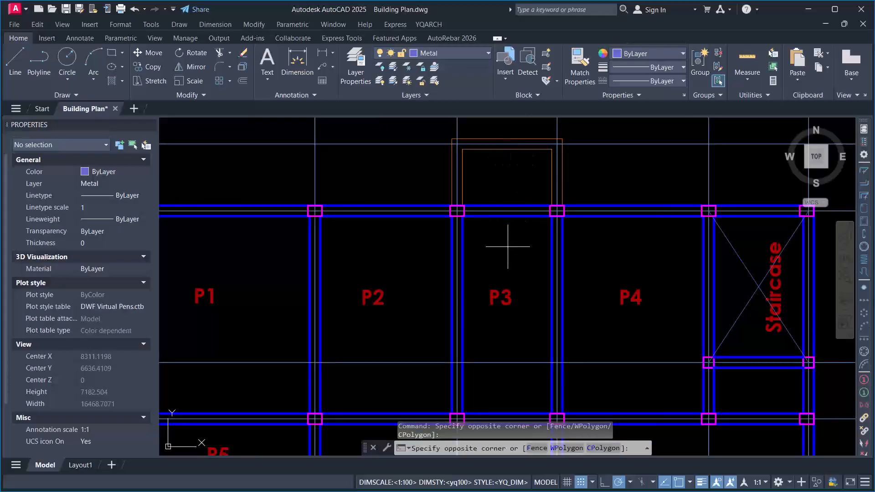
click(506, 245)
click(502, 258)
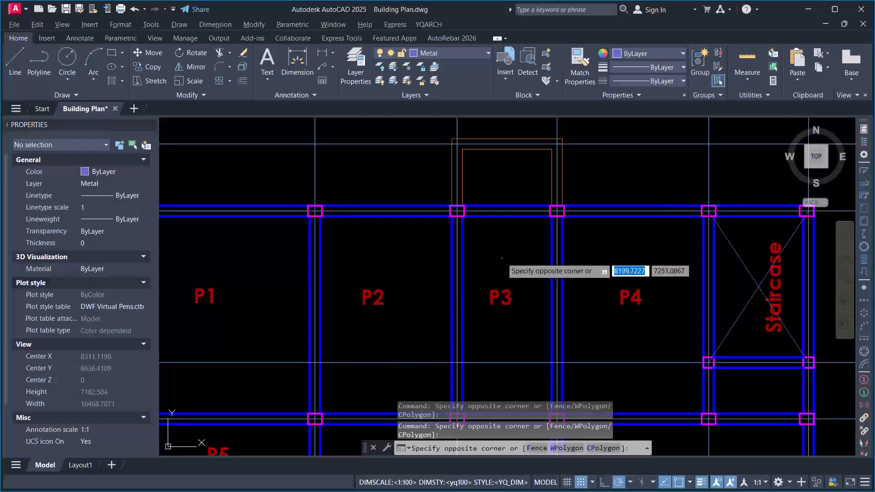
click(507, 257)
key(Escape)
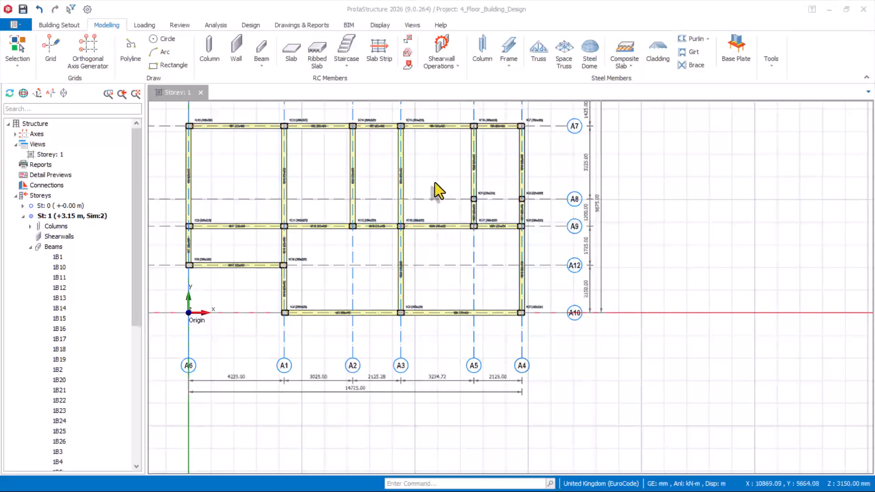
Examine the storey 1 beam layout in ProtaStructure, including the bay between axes A5 and A4 and the panels around A9
scroll(413, 221, up, 3)
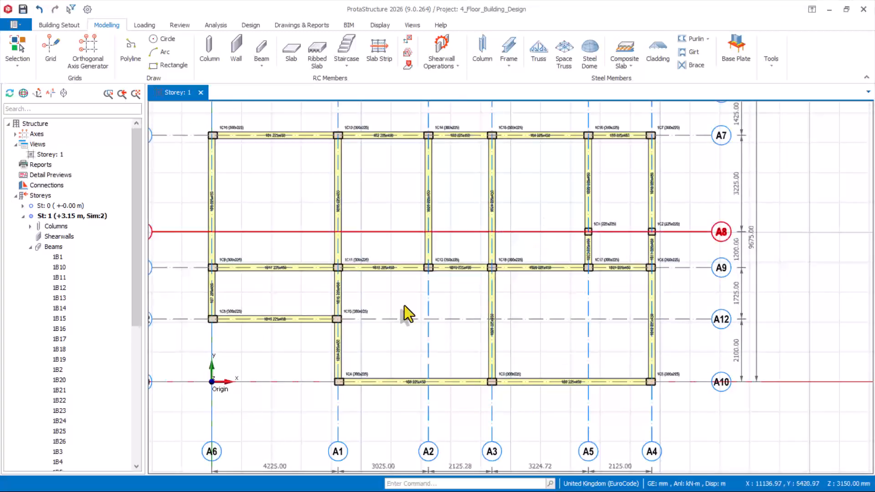
scroll(603, 189, up, 1)
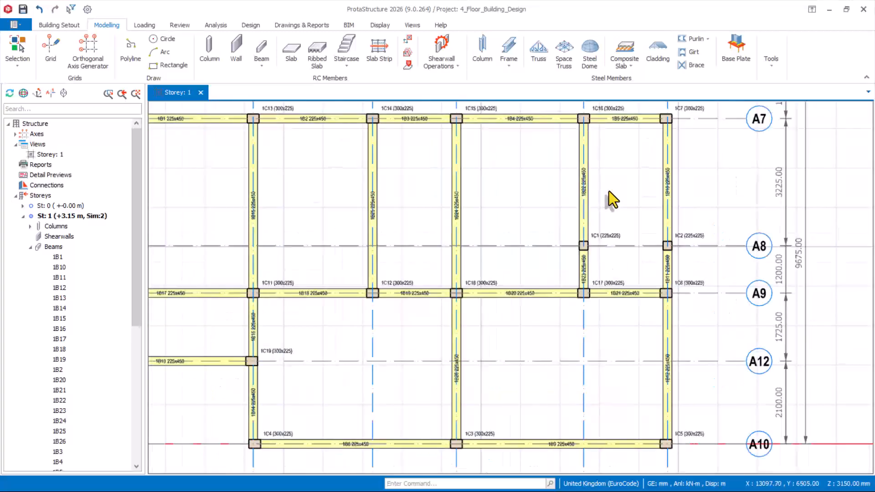
scroll(614, 198, down, 1)
scroll(634, 187, up, 1)
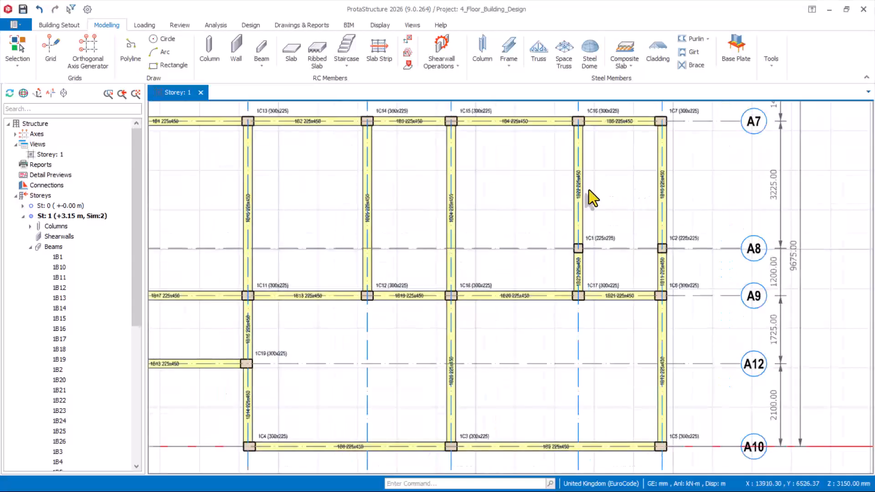
scroll(554, 184, down, 2)
scroll(464, 335, up, 1)
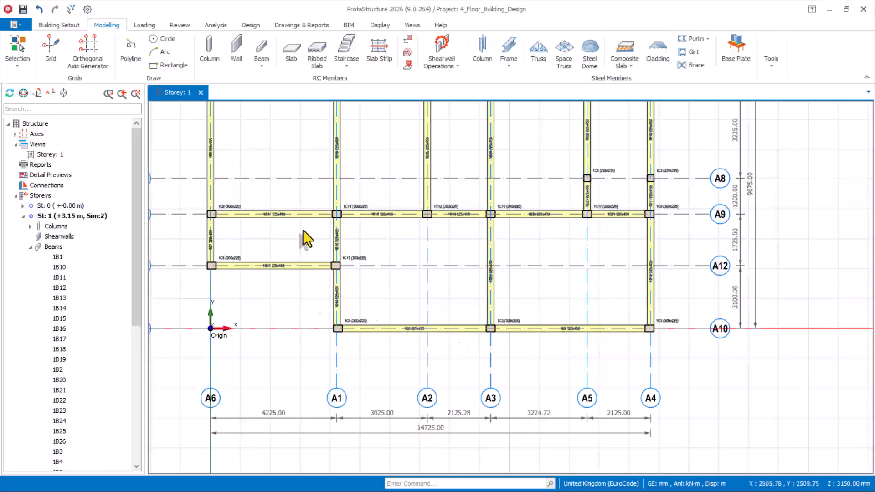
scroll(449, 337, down, 1)
Show the model in 3D and orbit it to examine the beams and columns of both storeys
click(449, 338)
click(50, 155)
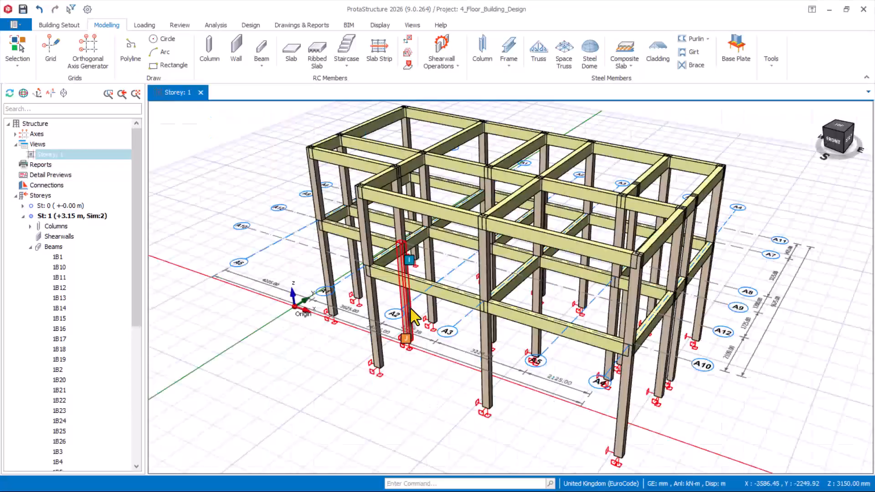
middle_drag(501, 314, 378, 301)
middle_drag(310, 340, 501, 292)
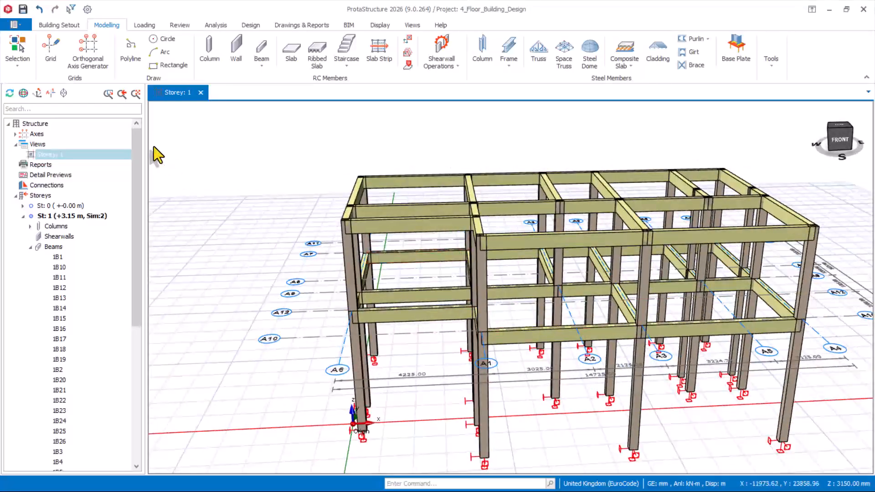
Return to the storey 1 plan view and frame the beam layout
click(101, 162)
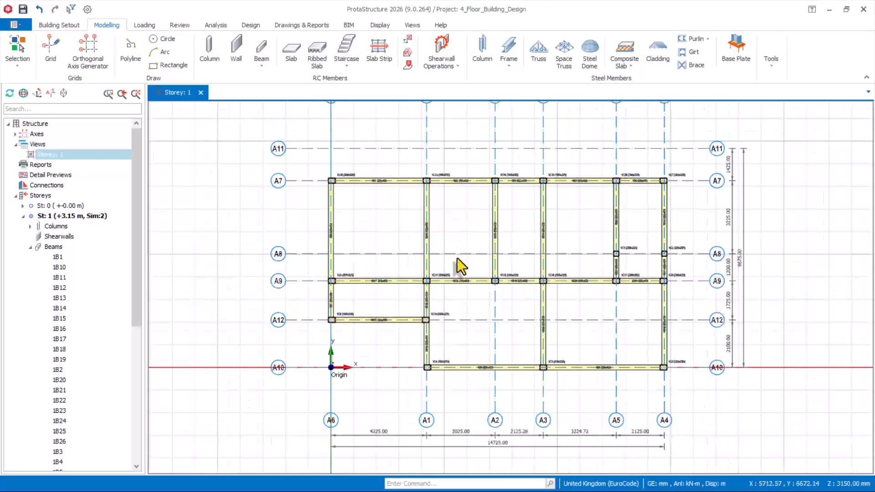
scroll(458, 258, up, 3)
scroll(459, 228, down, 1)
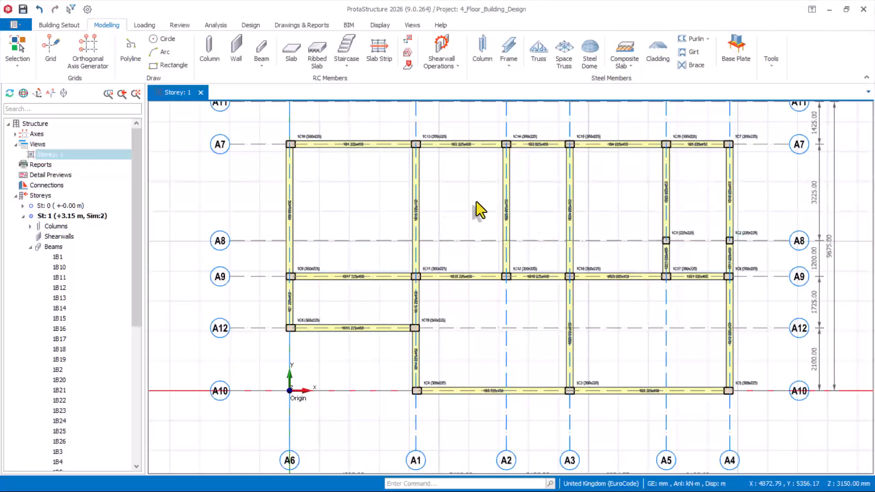
Switch to the design calculation PDF and AutoCAD plan to examine the concrete cover, slab dead loads and imposed load, and return to ProtaStructure
key(alt+Tab)
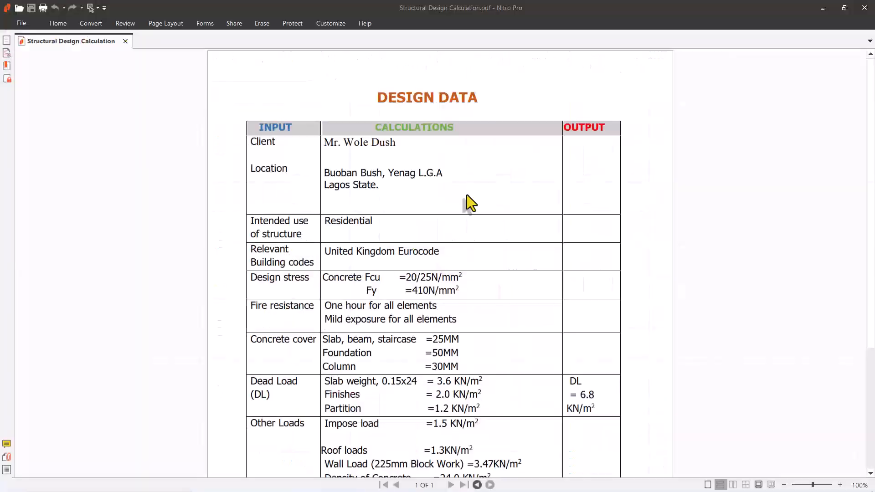
scroll(450, 312, down, 1)
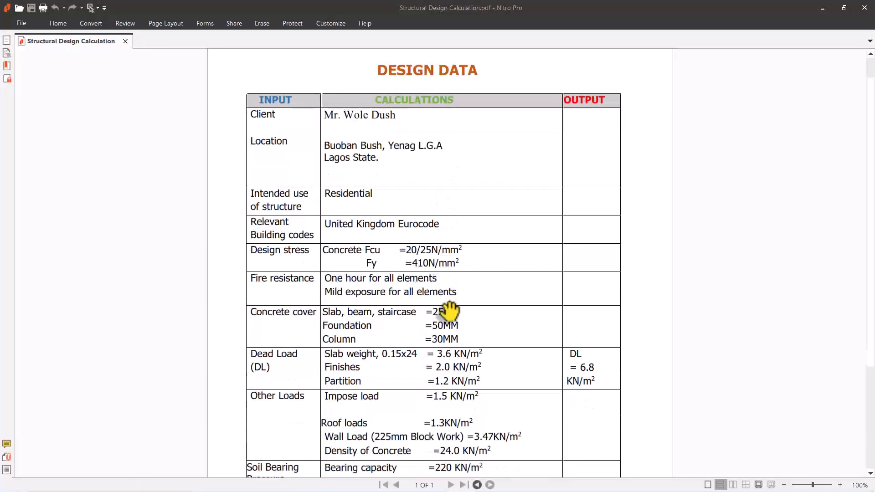
scroll(454, 339, down, 2)
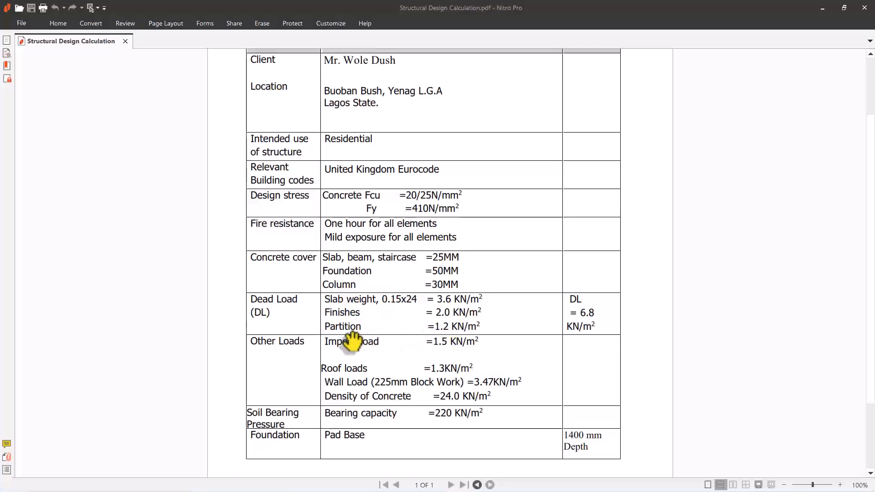
scroll(355, 338, up, 1)
scroll(396, 342, down, 1)
key(alt+Tab)
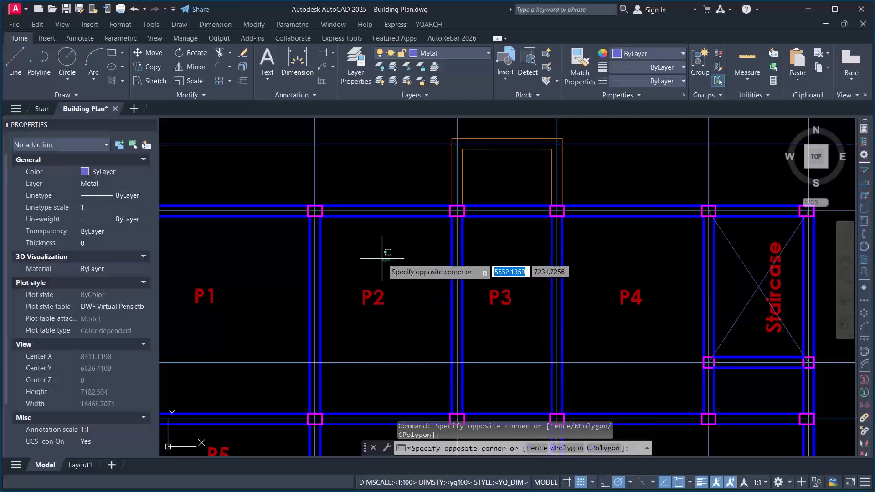
key(alt+Tab)
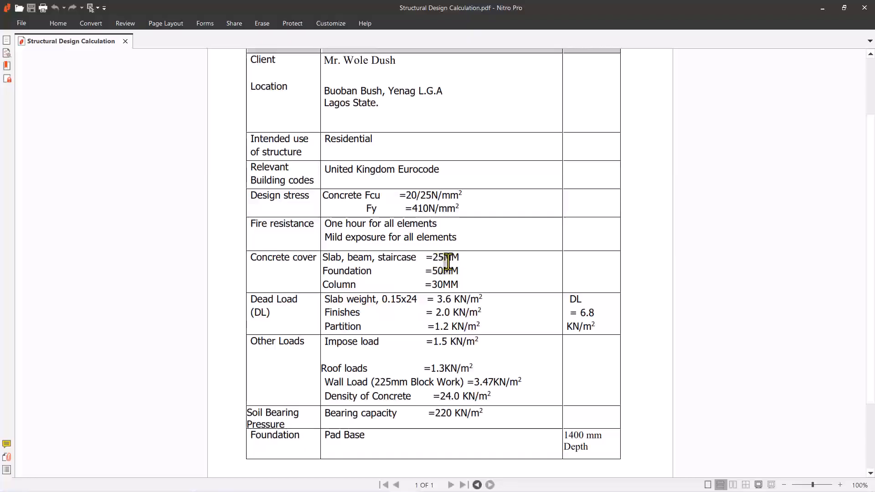
key(alt+Tab)
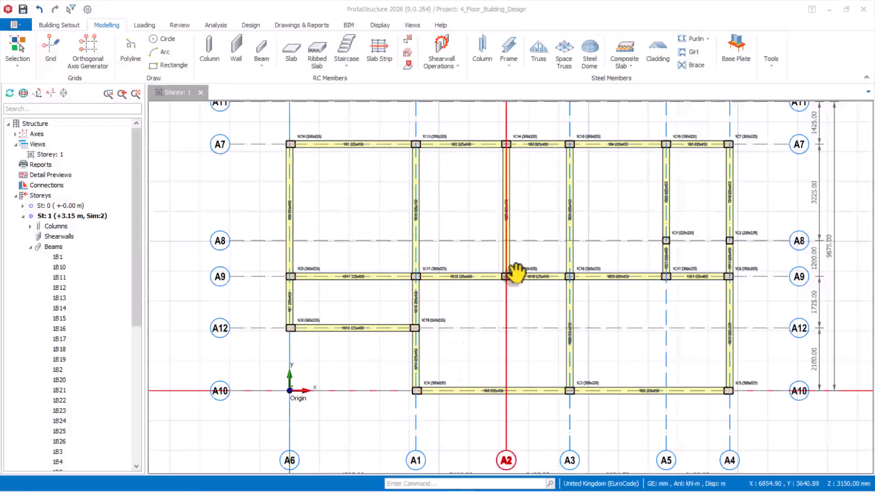
scroll(425, 218, down, 2)
scroll(453, 217, up, 1)
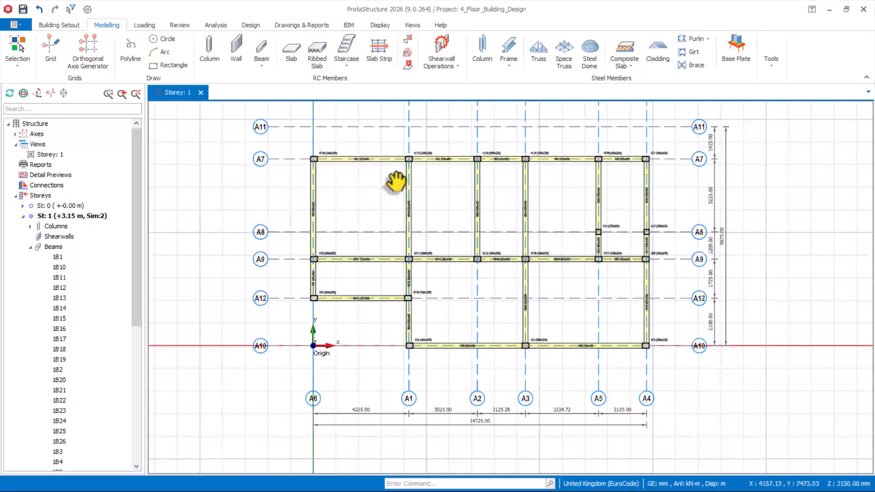
scroll(624, 216, up, 1)
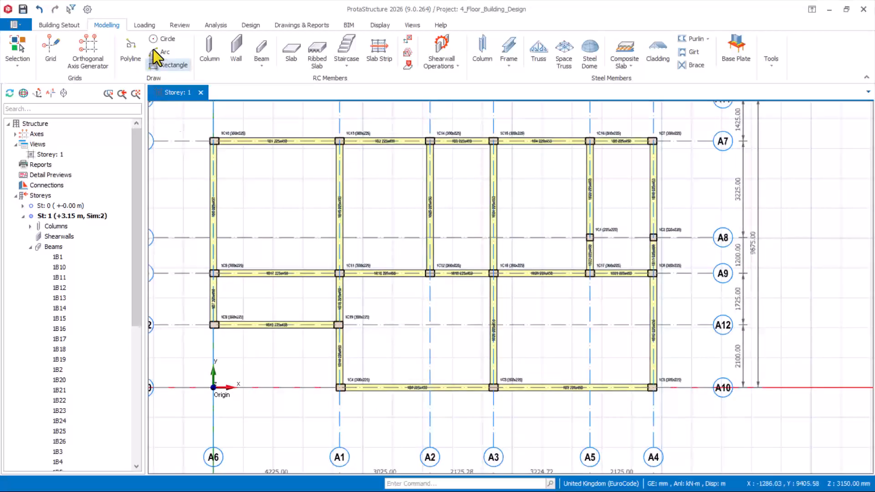
Generate the load combinations automatically from dead, live, pattern and wind loading, and save the project
click(142, 26)
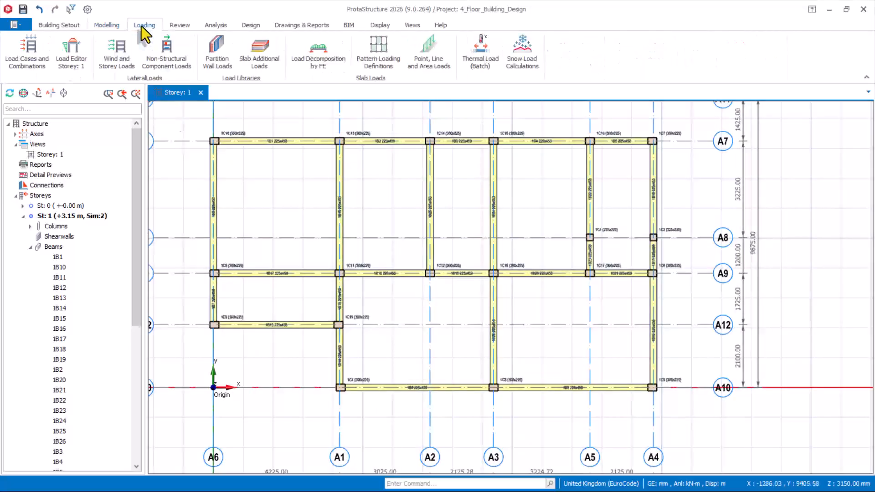
click(28, 62)
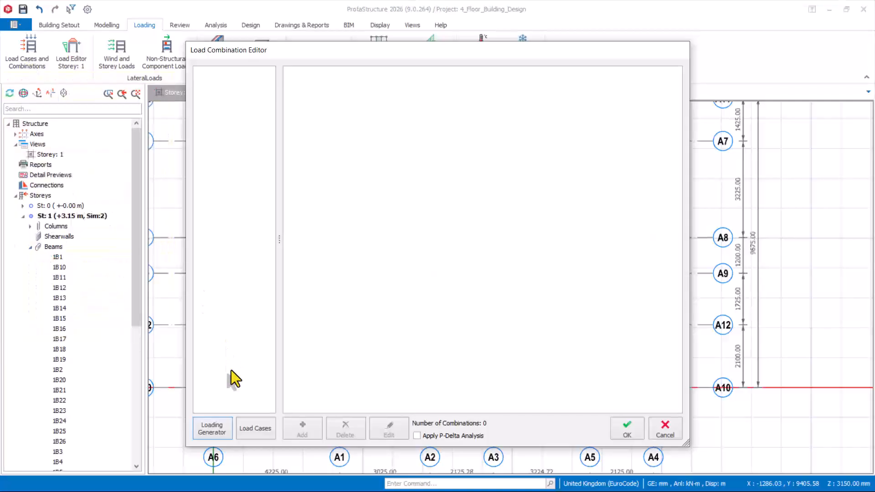
click(213, 437)
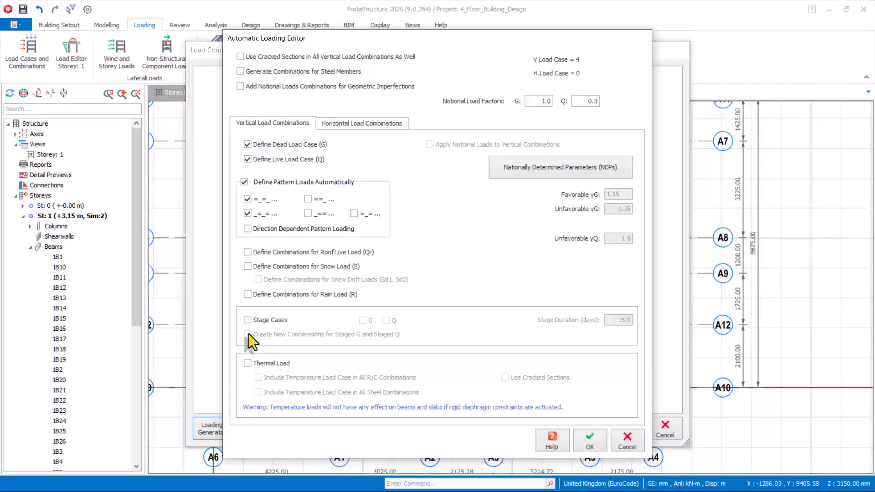
click(366, 124)
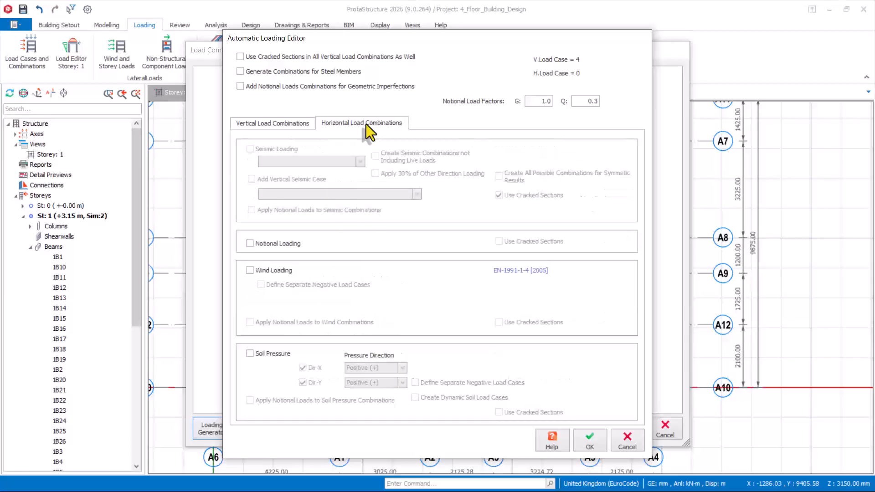
click(249, 270)
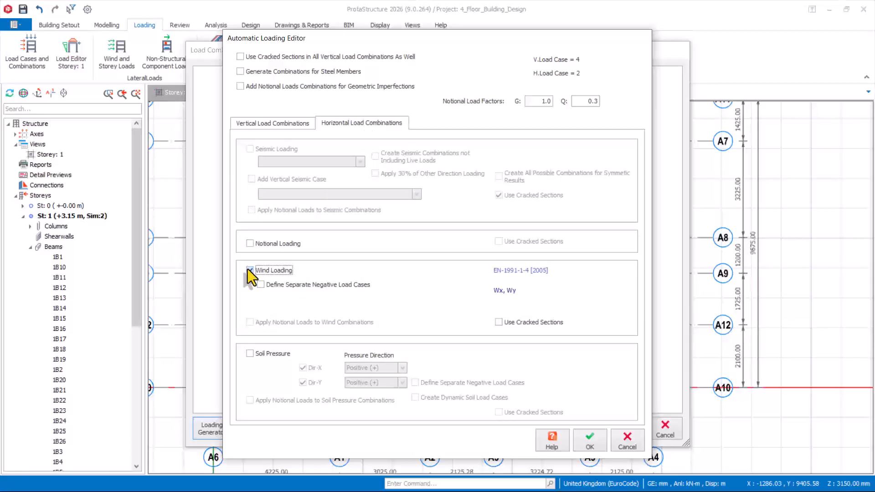
click(267, 122)
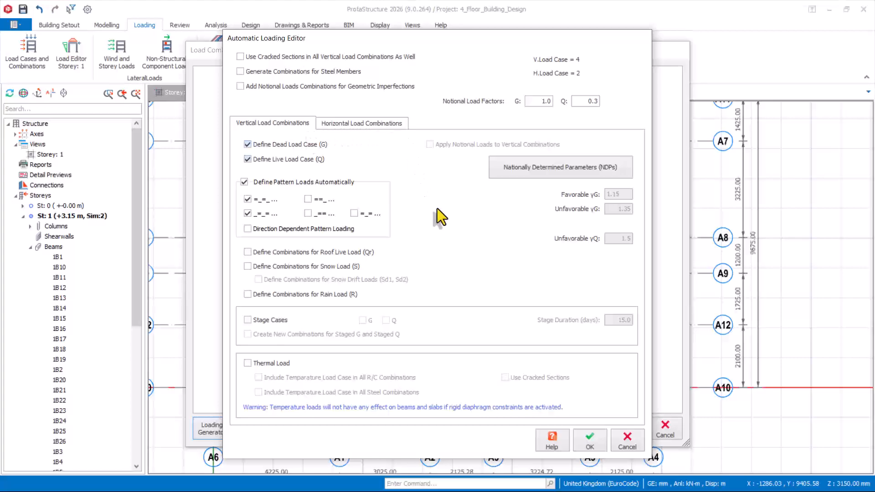
click(590, 440)
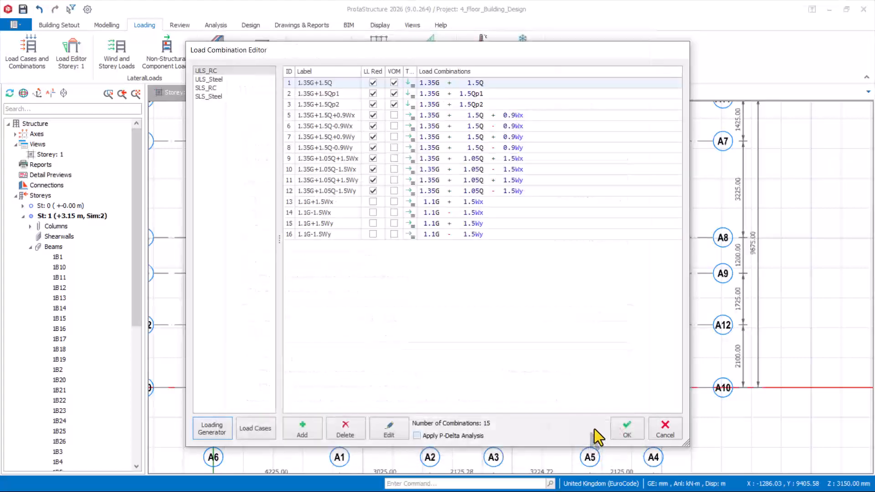
click(633, 430)
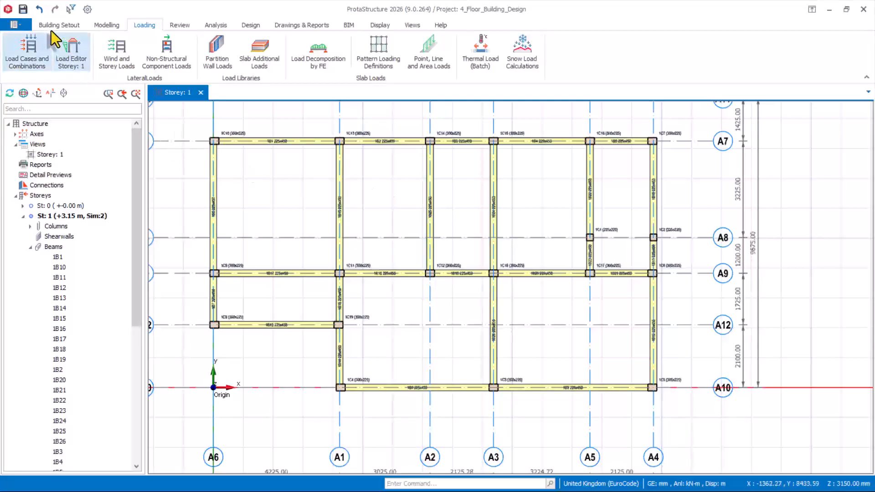
click(23, 9)
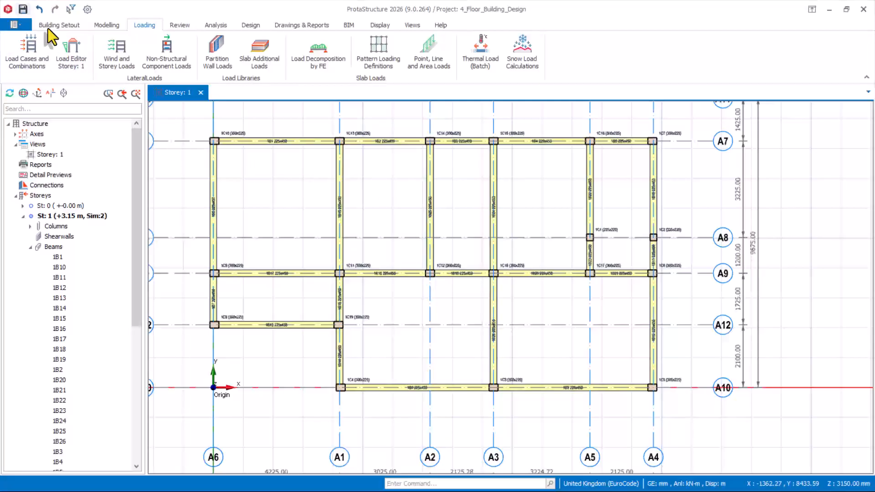
Set up an RC slab 150 mm thick with a 3.2 kN/m2 dead load and the 1.50 general domestic use imposed load
click(97, 26)
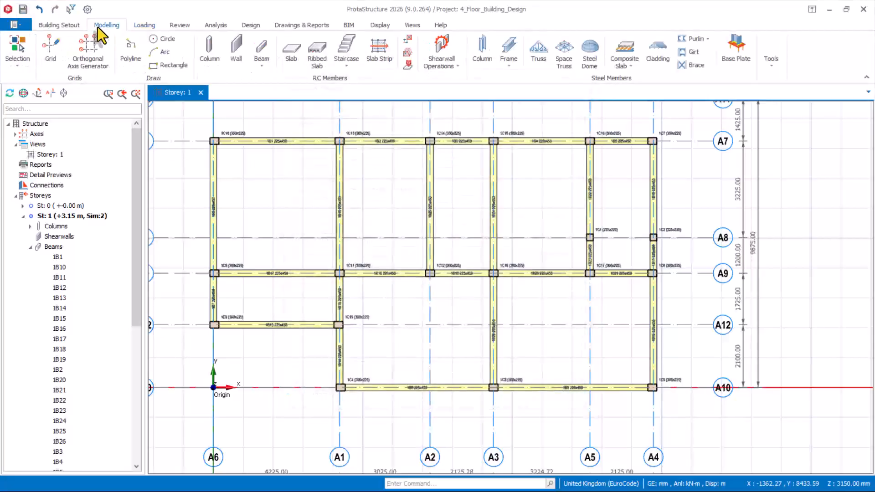
click(293, 51)
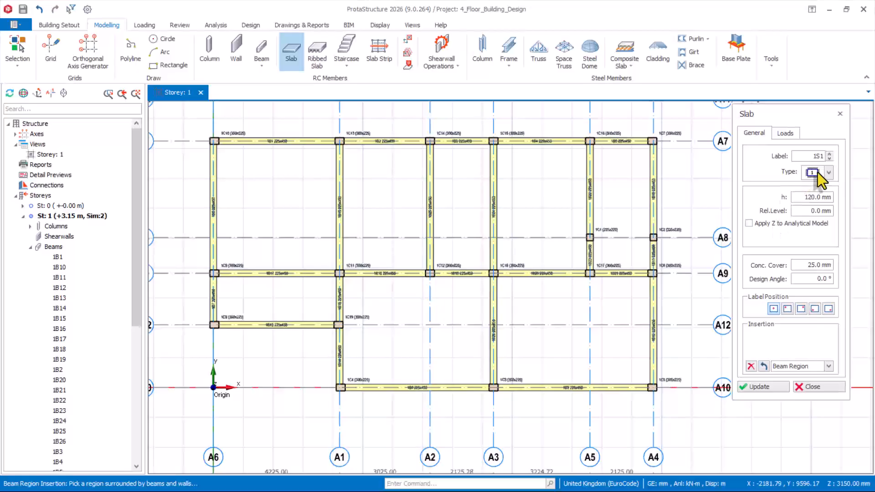
double_click(807, 197)
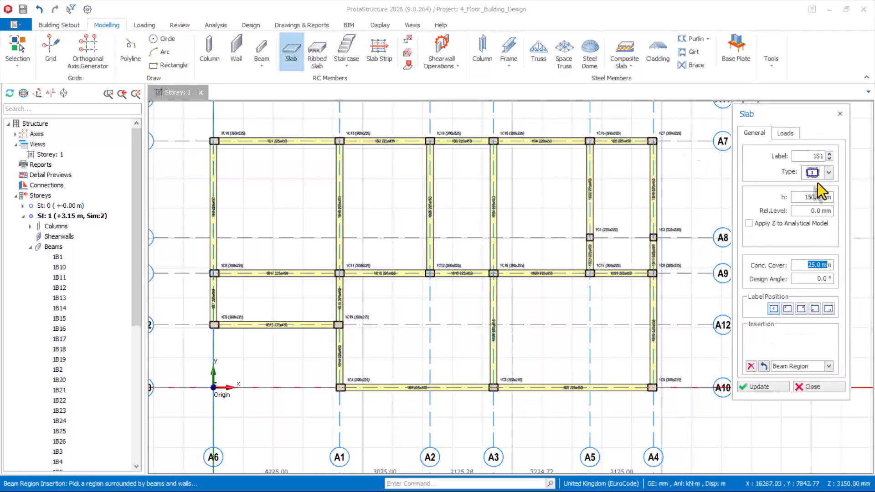
click(785, 133)
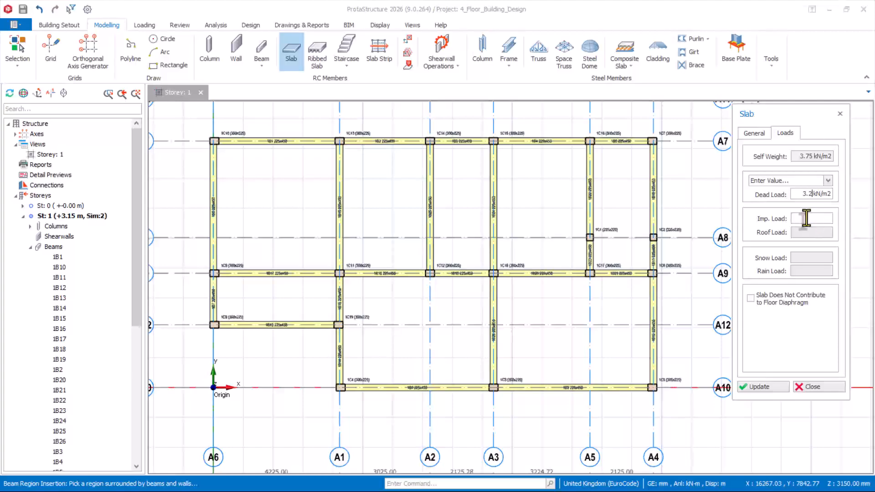
click(807, 218)
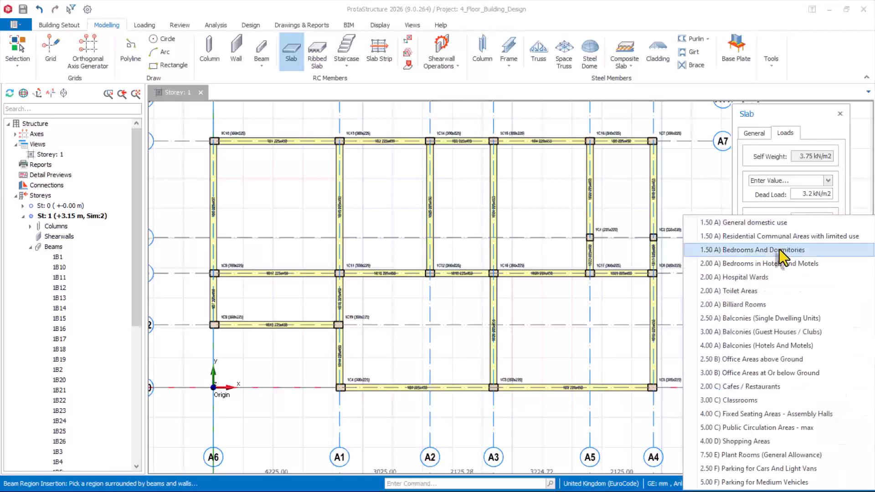
click(713, 224)
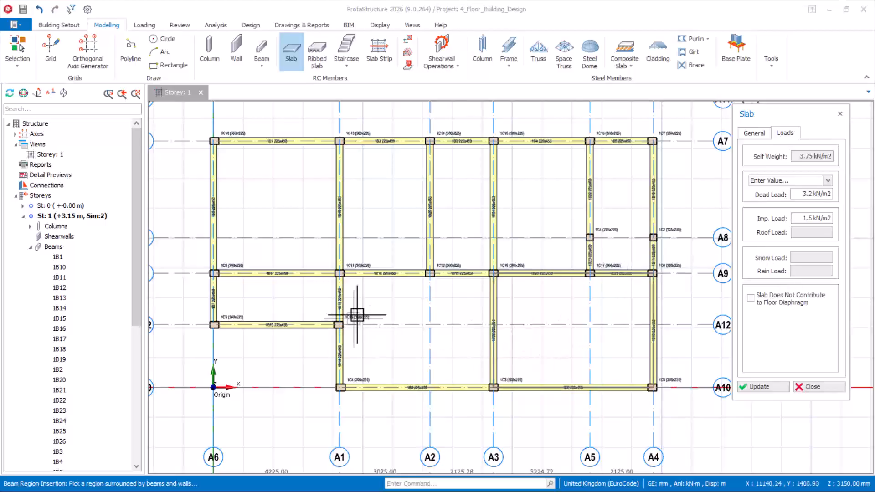
Insert slabs by beam region in the seven storey 1 floor panels, leaving the bay between axes A5 and A4 above A9 open
click(274, 199)
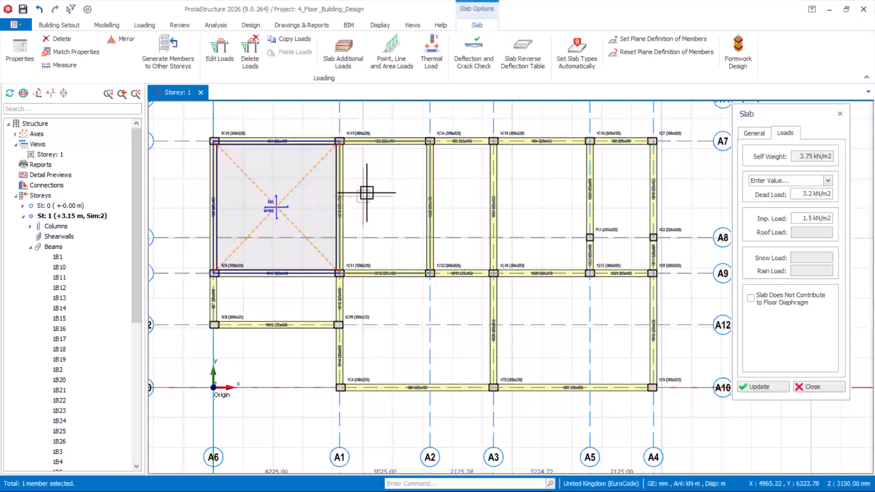
click(392, 189)
click(470, 190)
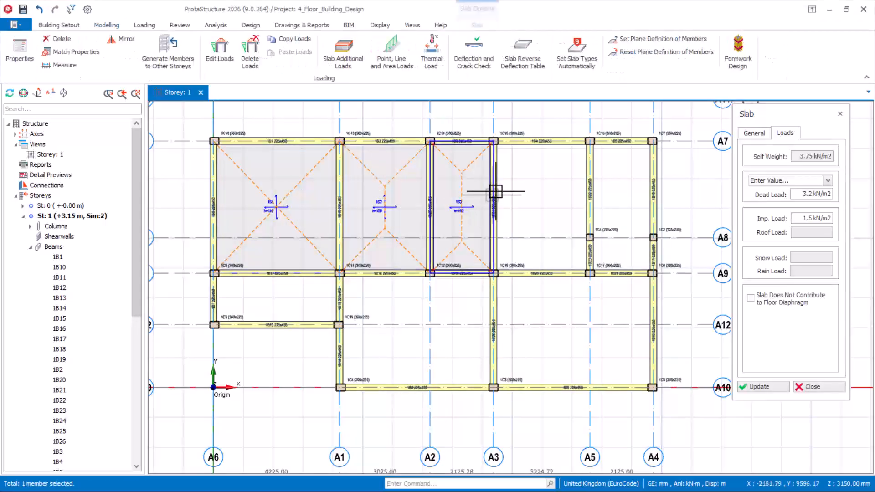
click(517, 186)
click(553, 333)
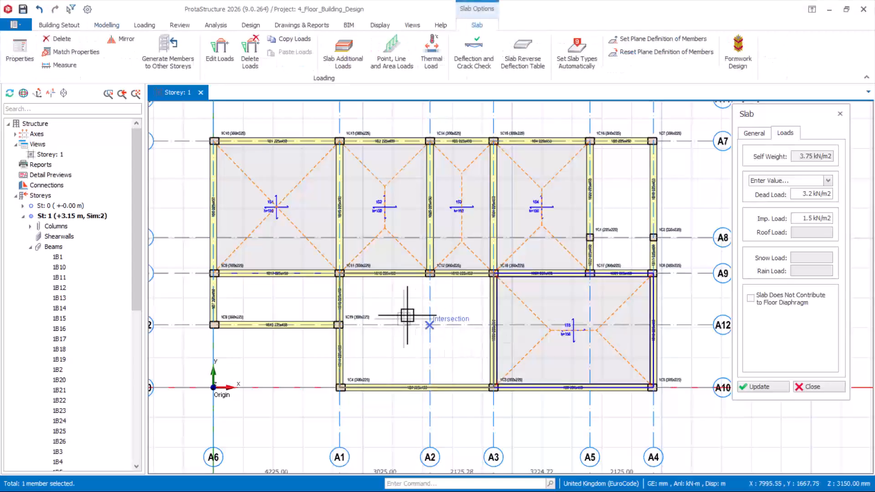
click(406, 316)
click(254, 299)
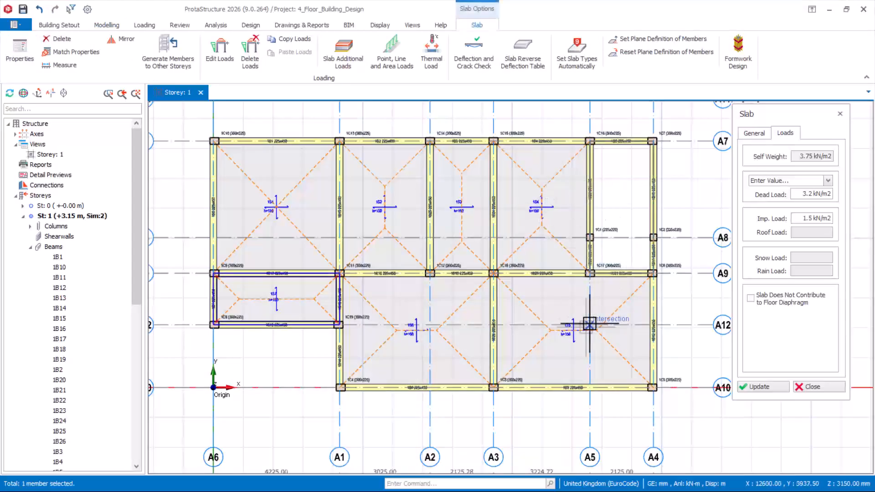
click(826, 388)
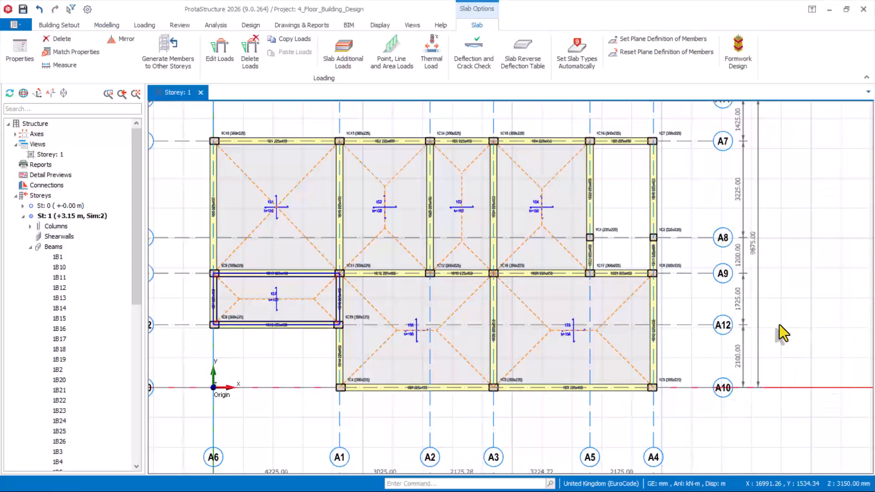
key(Escape)
Add a 225x450 mm beam along axis A8 between columns 1C1 at A5 and 1C2 at A4
scroll(673, 230, up, 3)
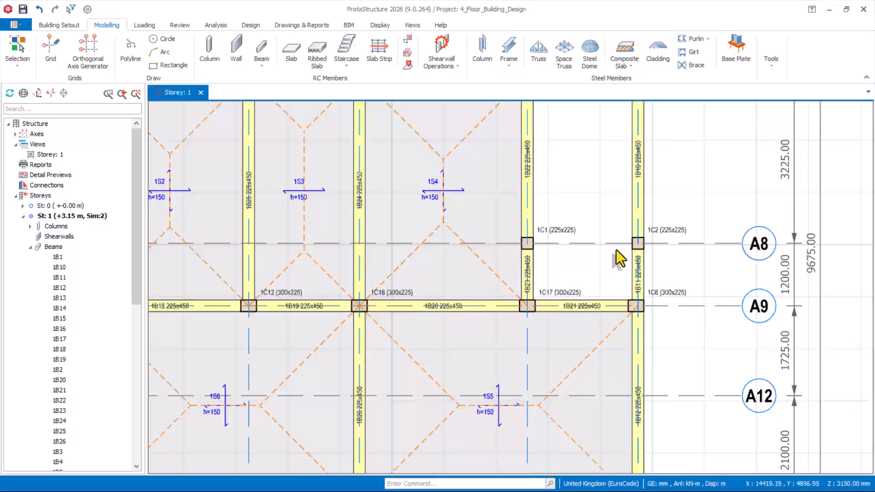
scroll(597, 238, down, 2)
scroll(603, 251, up, 2)
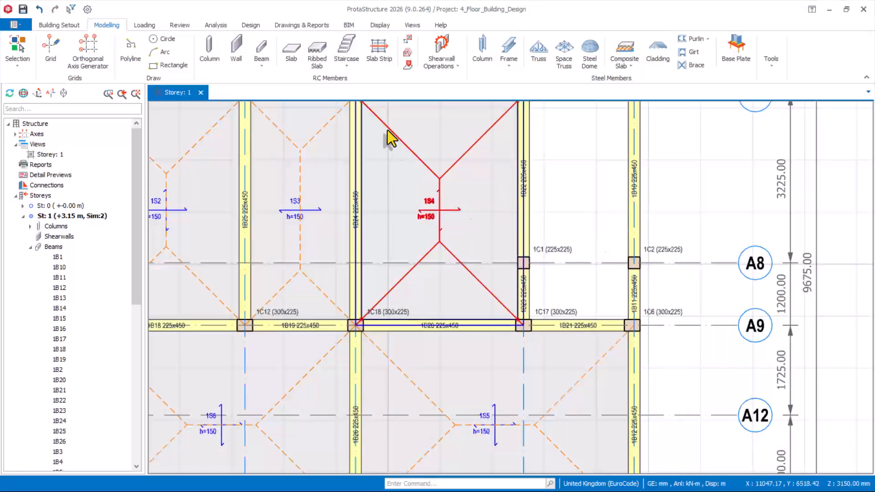
click(266, 64)
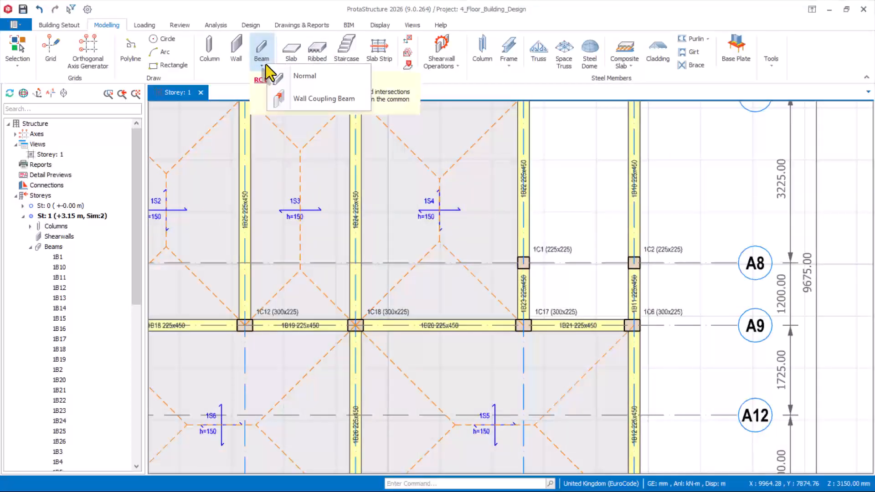
click(291, 78)
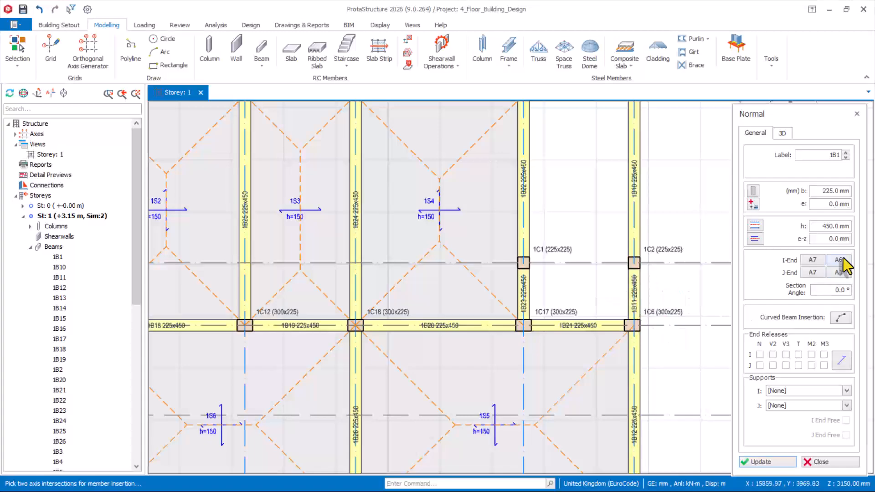
click(523, 262)
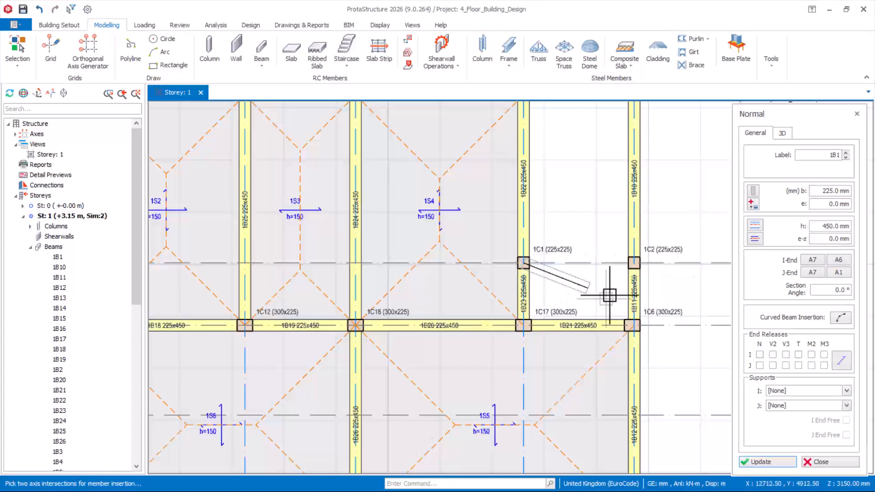
click(633, 263)
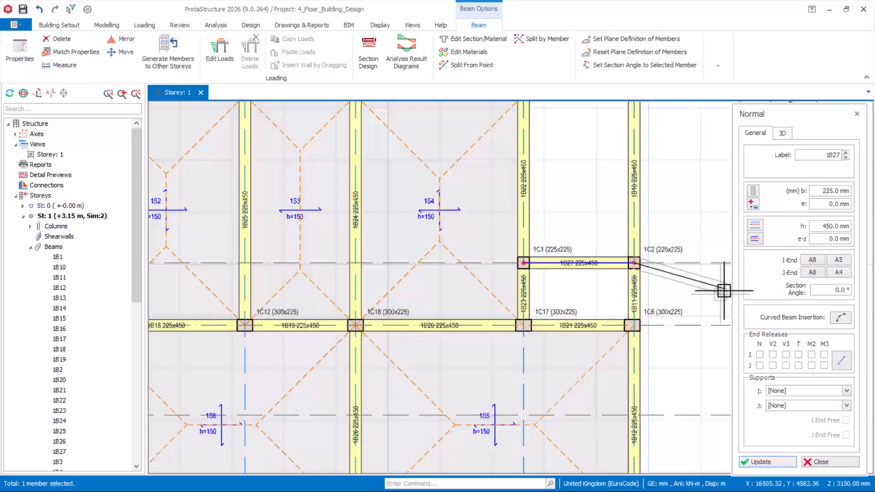
click(830, 463)
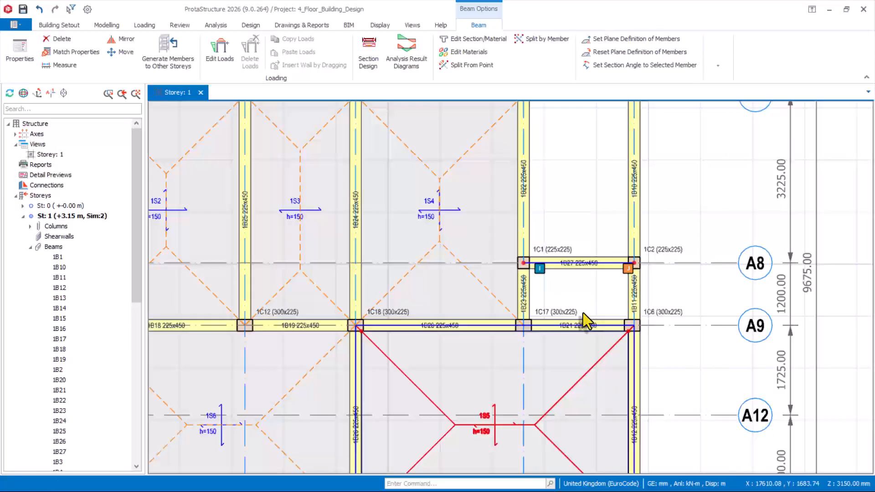
Insert a 150 mm slab by beam region in the storey 1 bay between axes A8 and A9, from A5 to A4
click(416, 165)
right_click(415, 156)
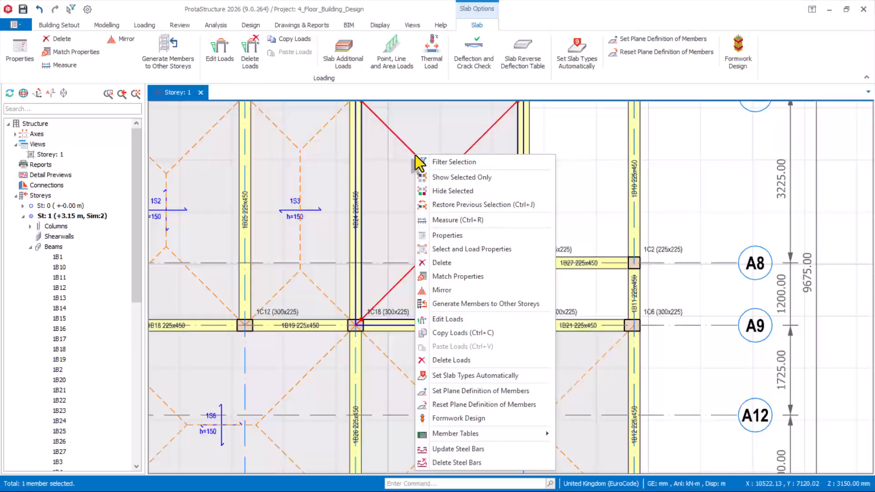
click(438, 238)
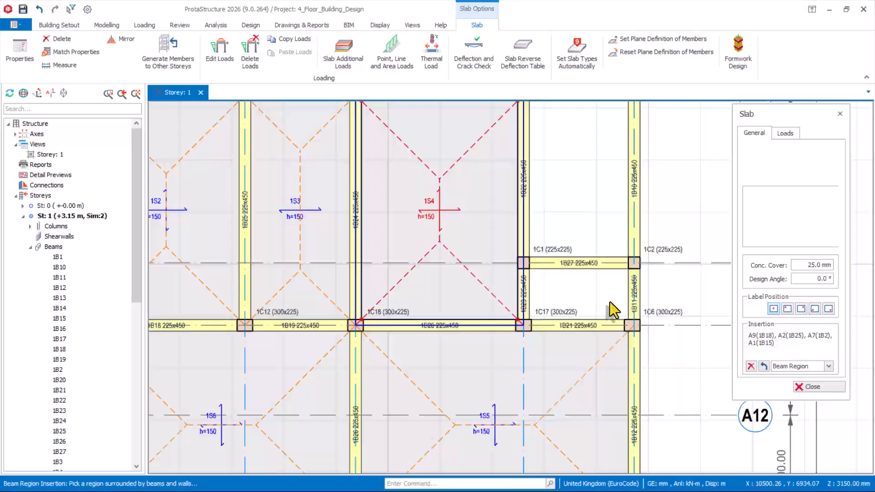
click(578, 295)
click(815, 387)
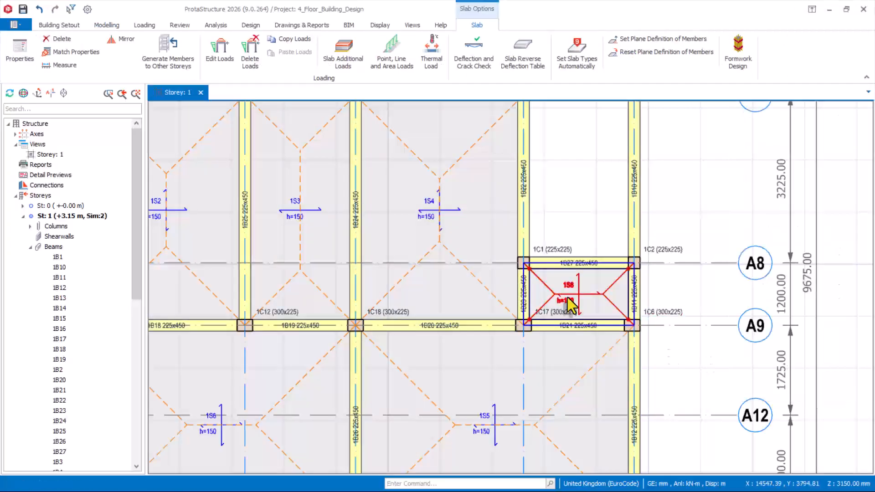
scroll(536, 298, up, 2)
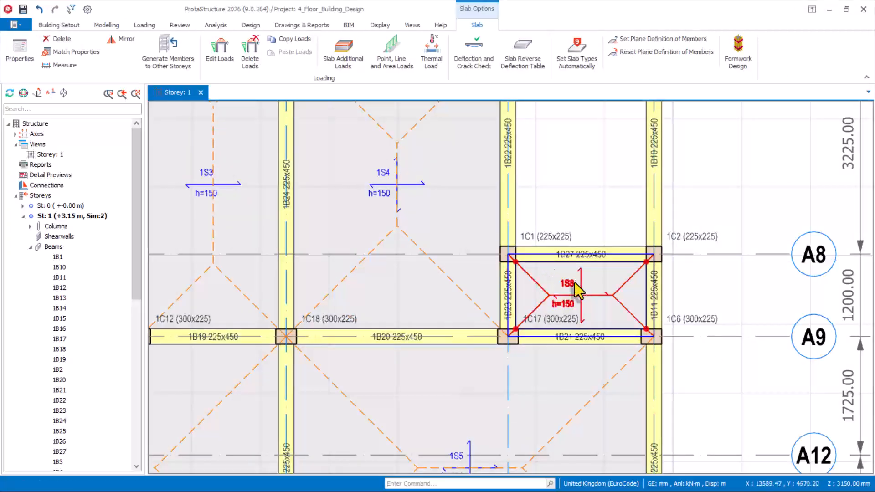
scroll(580, 269, down, 2)
key(Escape)
scroll(593, 174, down, 3)
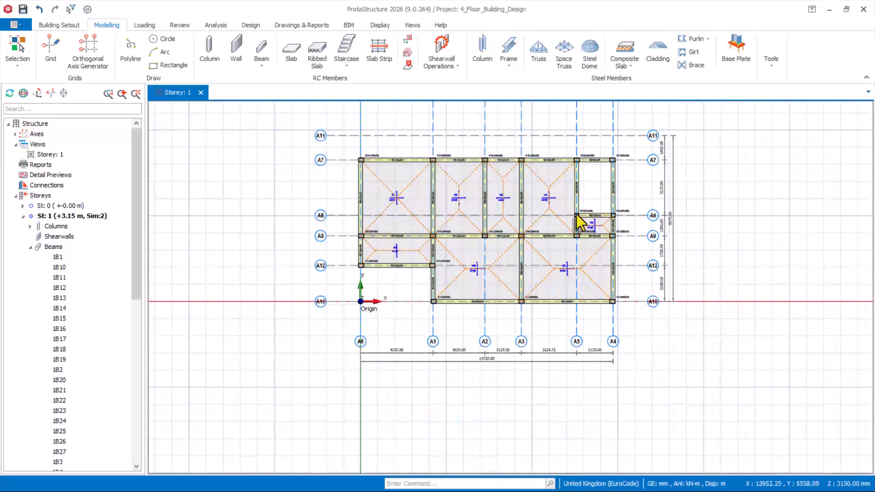
scroll(613, 155, up, 1)
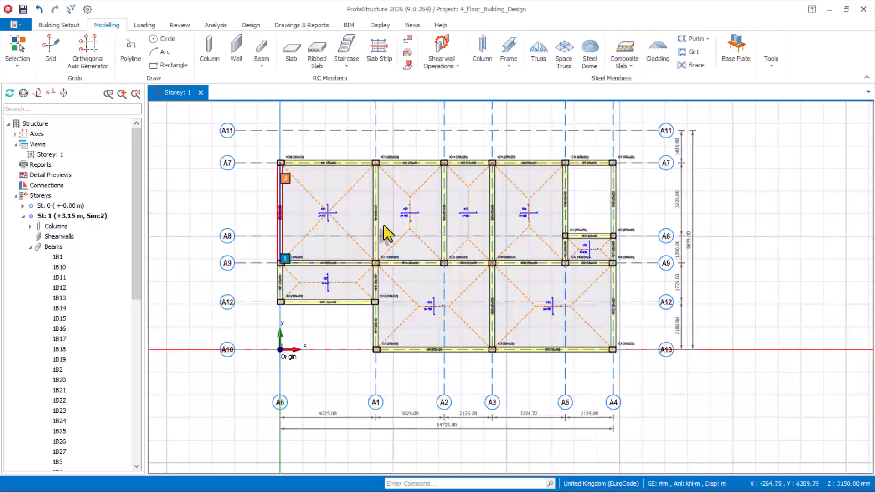
Collapse the storey 1 beams list and switch the plan view to storey 0
click(30, 246)
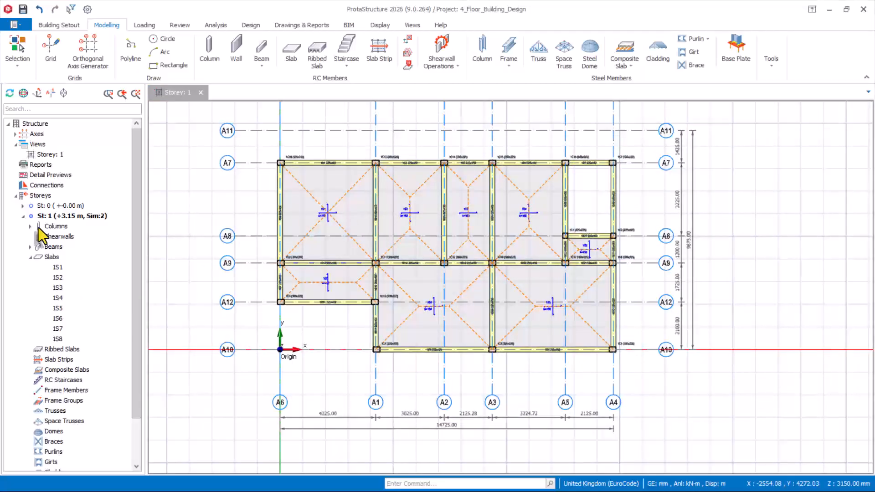
double_click(48, 206)
scroll(272, 180, up, 1)
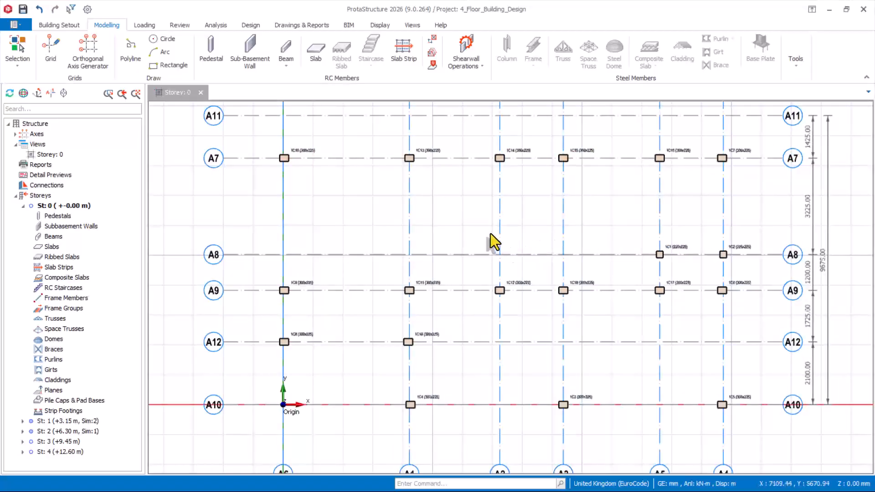
scroll(445, 197, down, 1)
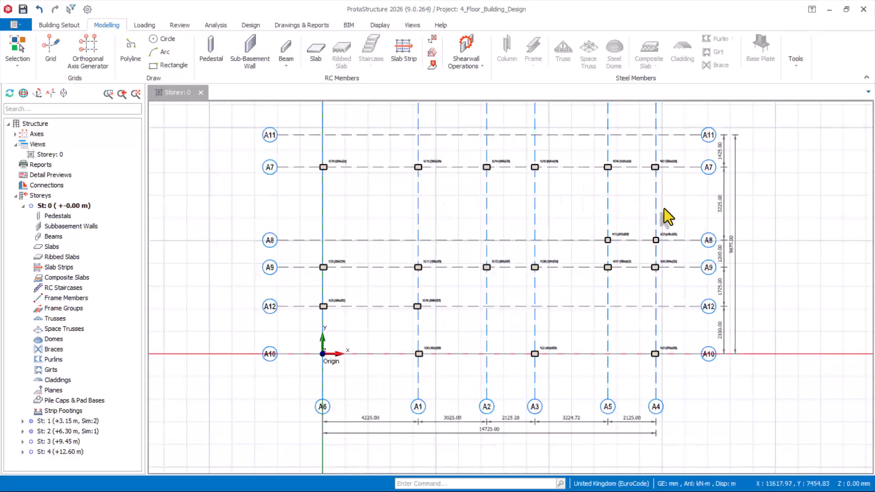
Insert 225x450 mm subbasement beams between the storey 0 perimeter columns along axes A7, A6, A10 and A4
click(286, 61)
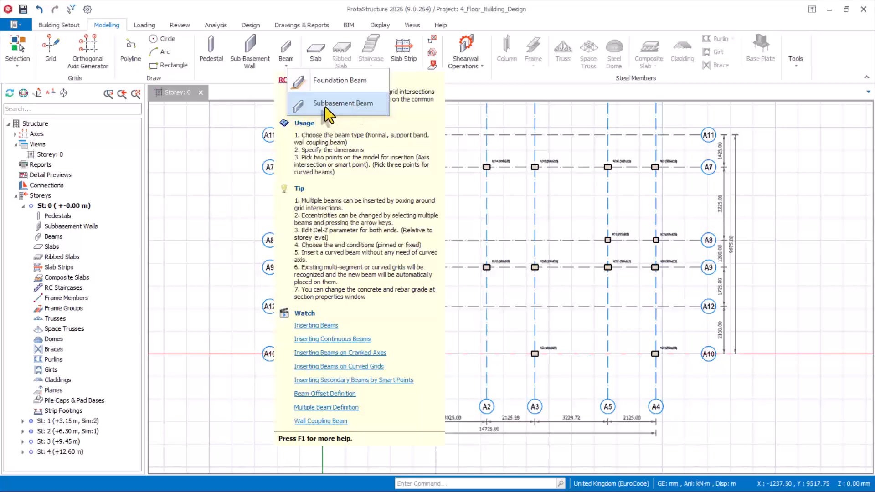
click(338, 105)
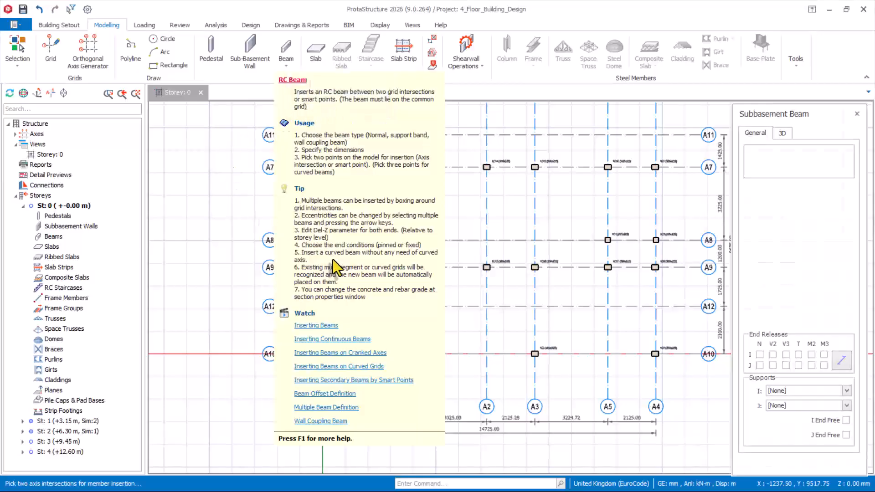
click(825, 196)
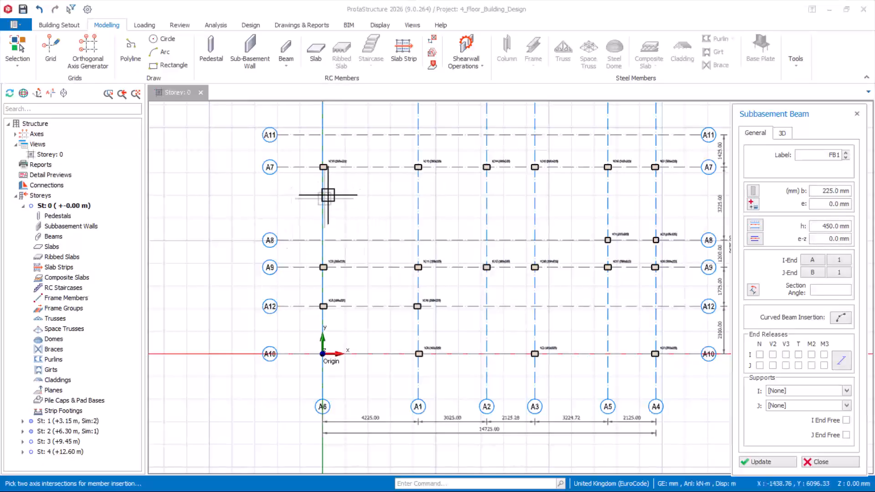
middle_drag(328, 196, 307, 185)
drag(269, 142, 666, 187)
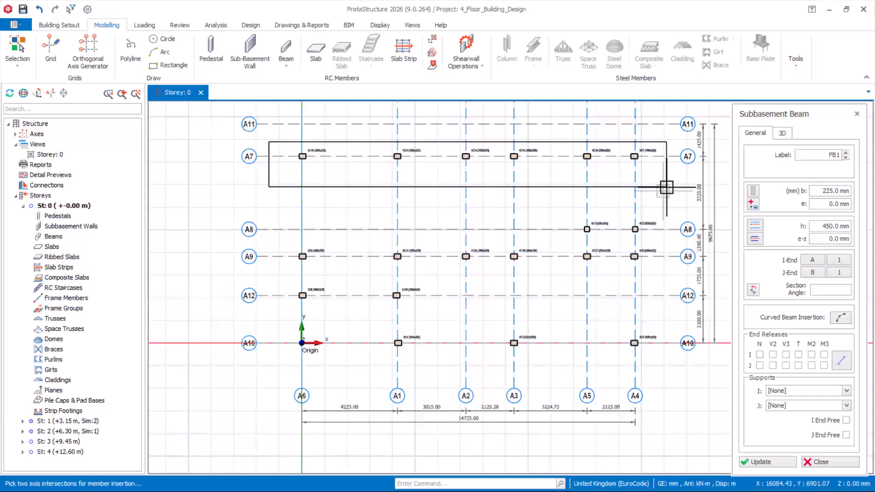
mouse_move(666, 187)
mouse_down()
mouse_move(670, 193)
mouse_move(666, 187)
mouse_up()
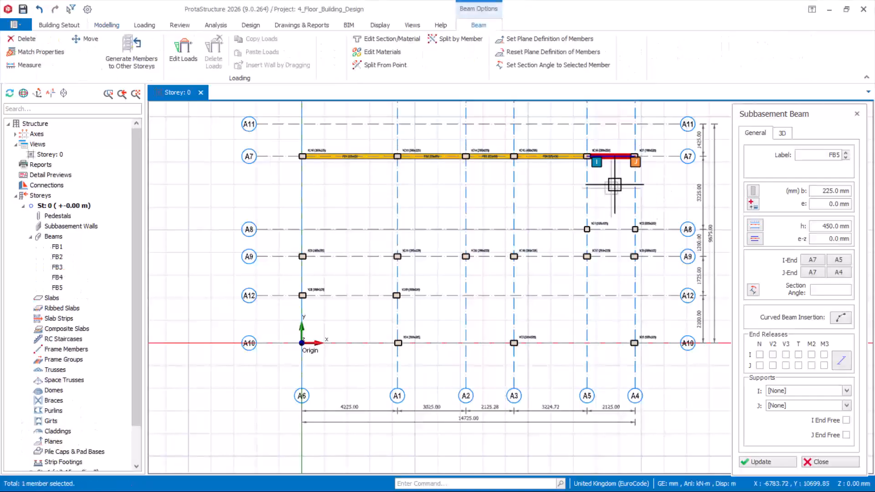
drag(288, 141, 658, 367)
drag(620, 136, 665, 367)
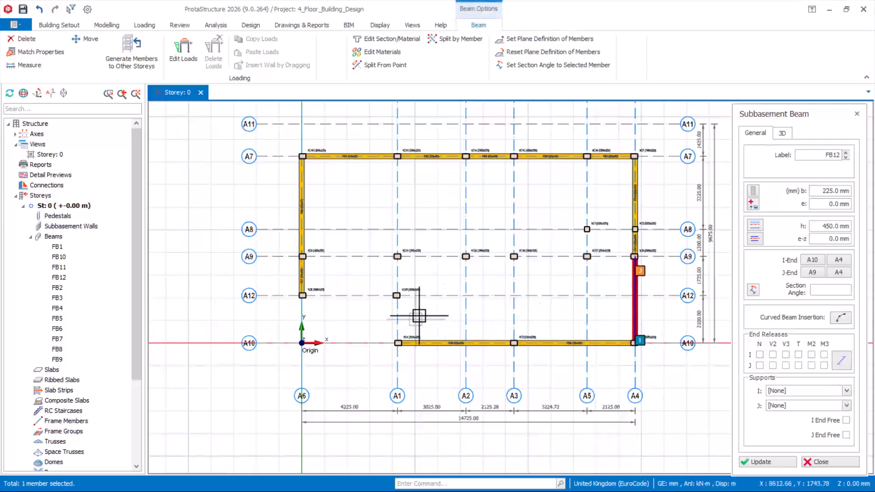
Add subbasement beams along axis A12 from column 1C8 to 1C19 and along axis A1 from 1C19 to 1C4
scroll(414, 313, up, 2)
scroll(406, 311, up, 1)
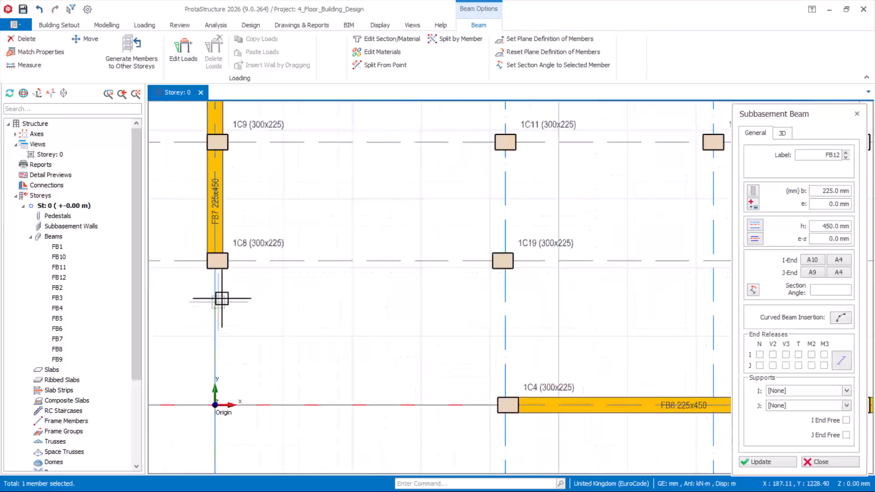
scroll(215, 274, up, 2)
click(214, 261)
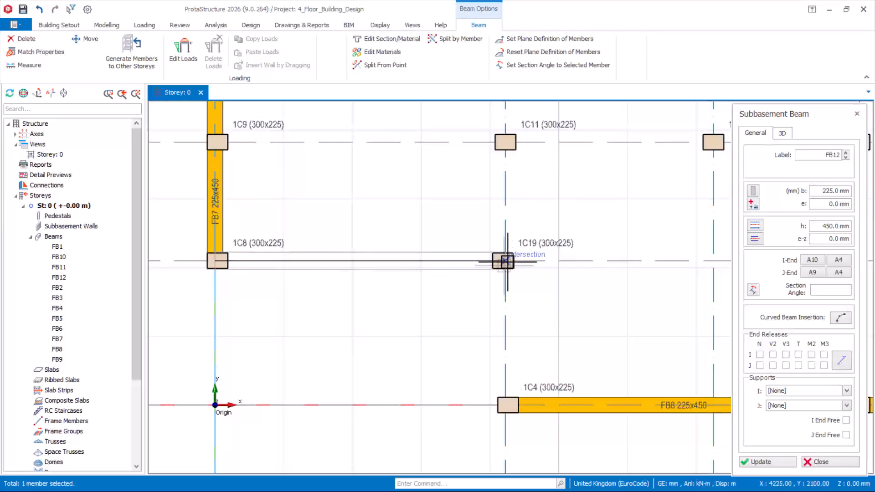
click(505, 260)
click(508, 402)
scroll(452, 375, down, 2)
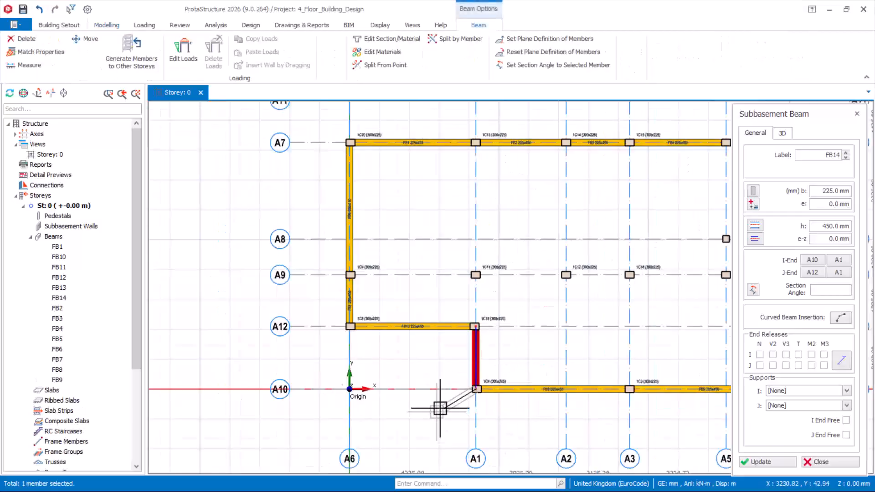
Add subbasement beams along axis A1 from column 1C13 at A7 through 1C11 to 1C19 at A12
scroll(474, 150, up, 1)
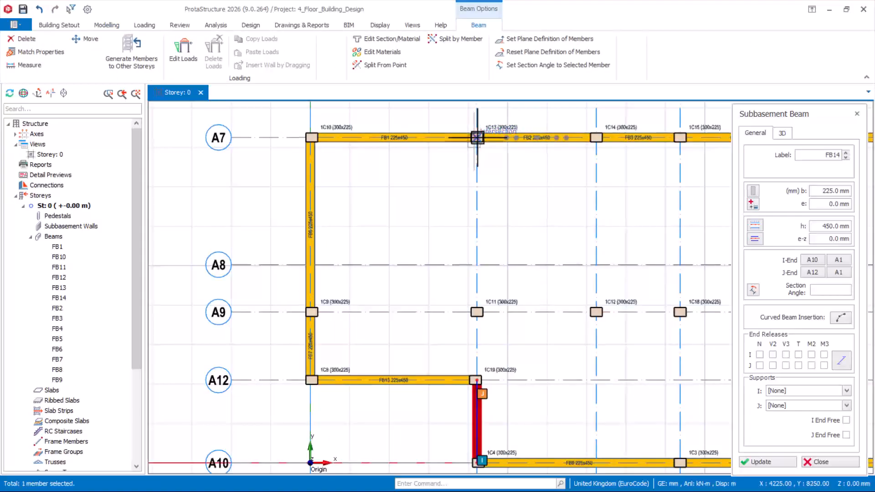
click(477, 137)
scroll(492, 369, up, 2)
click(465, 387)
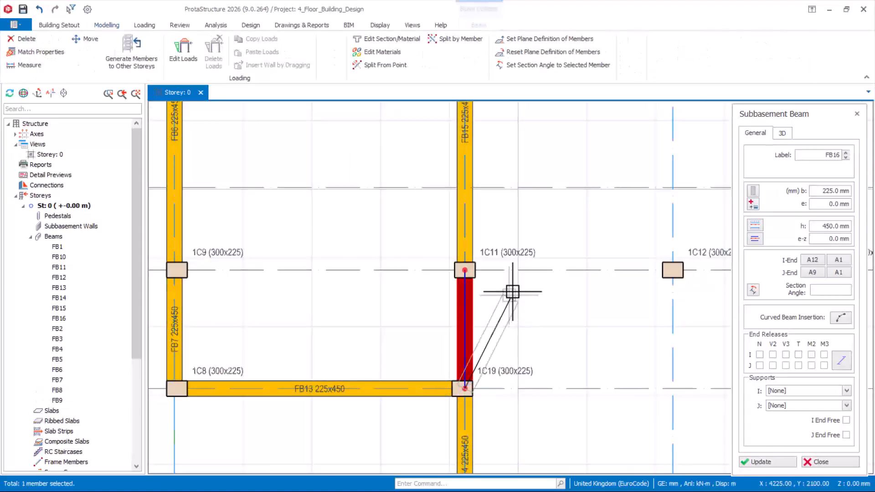
key(Escape)
scroll(395, 346, down, 1)
Add subbasement beams along the full length of axis A9, from column 1C9 at A6 to 1C6 at A4
click(230, 288)
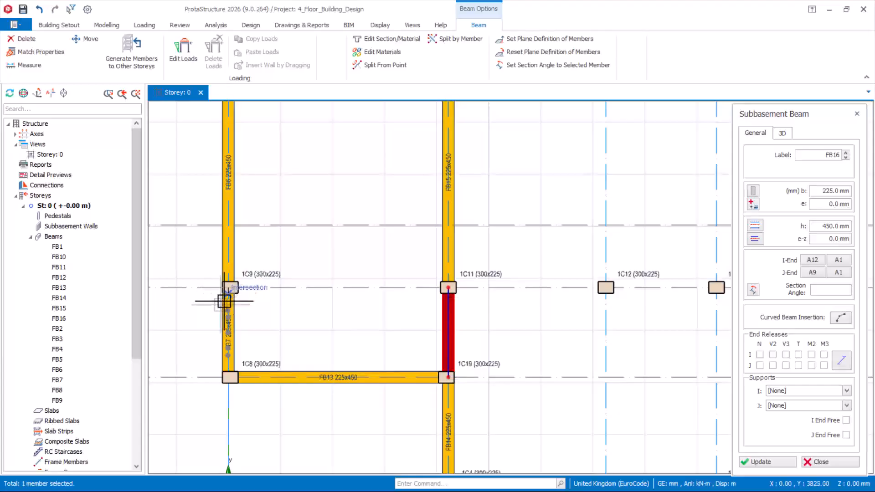
scroll(293, 313, down, 1)
scroll(563, 302, up, 3)
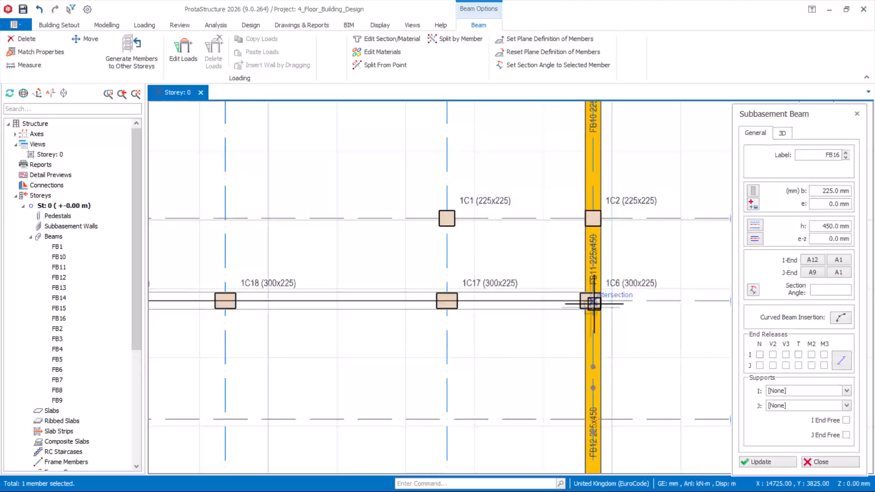
click(594, 302)
scroll(523, 344, down, 2)
Add subbasement beams along axis A5 from column 1C16 at A7 through 1C1 to 1C17 at A9
scroll(508, 255, up, 3)
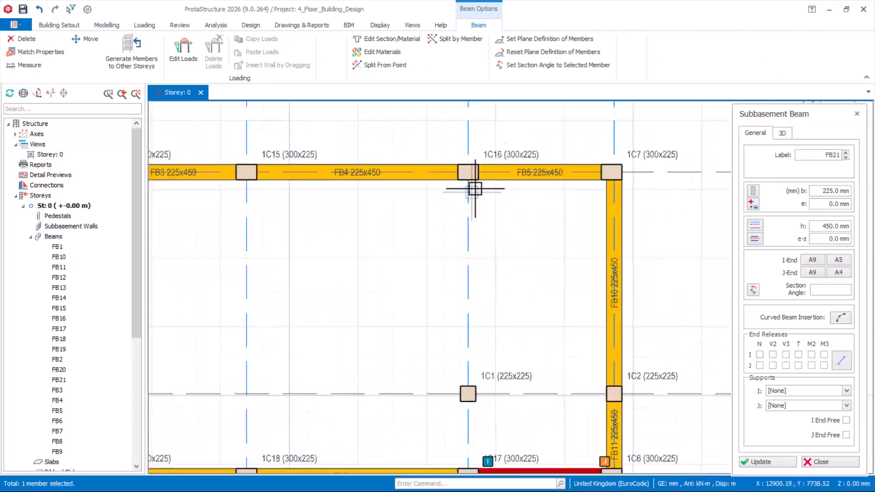
click(468, 172)
scroll(479, 228, down, 1)
scroll(481, 351, up, 2)
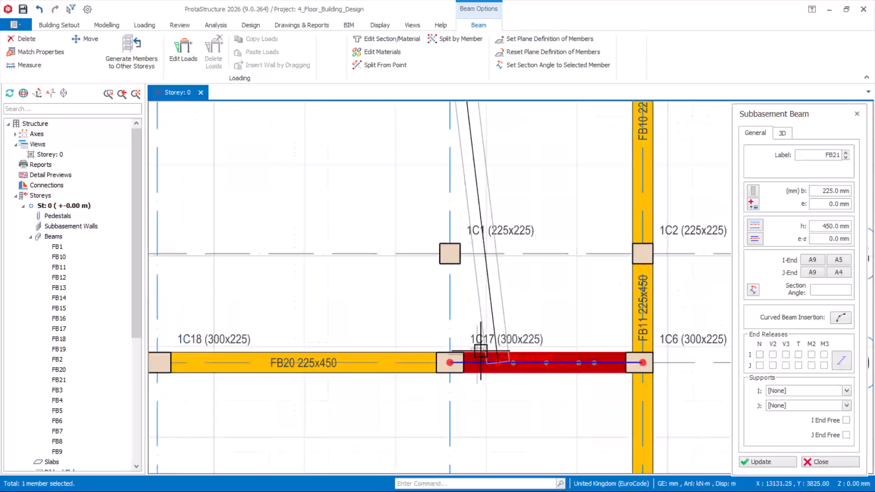
click(452, 363)
scroll(504, 256, down, 1)
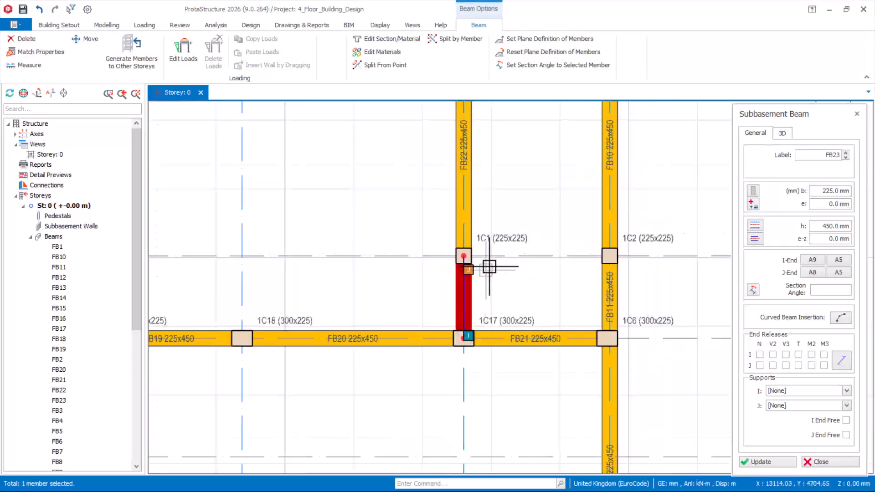
Add a subbasement beam along axis A8 between columns 1C1 at A5 and 1C2 at A4
scroll(488, 260, up, 1)
click(455, 257)
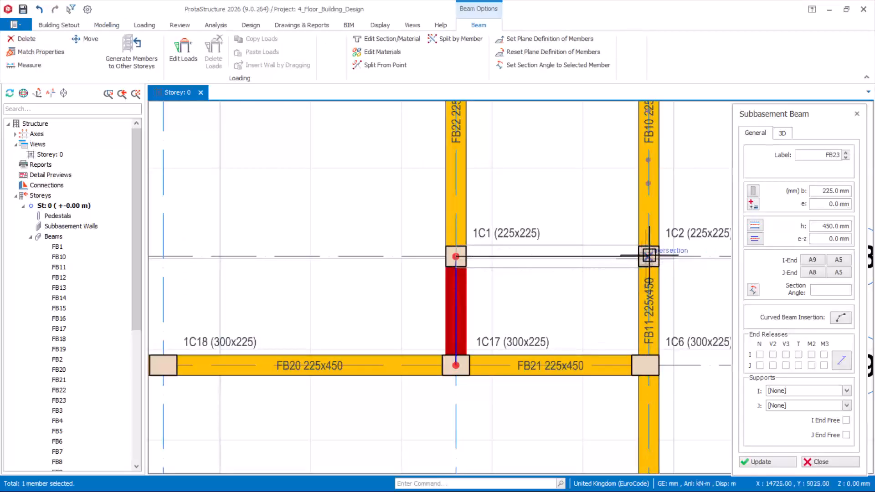
click(648, 257)
Add subbasement beams between axes A7 and A9 along axis A3 and along axis A2
scroll(553, 195, down, 2)
scroll(429, 254, down, 1)
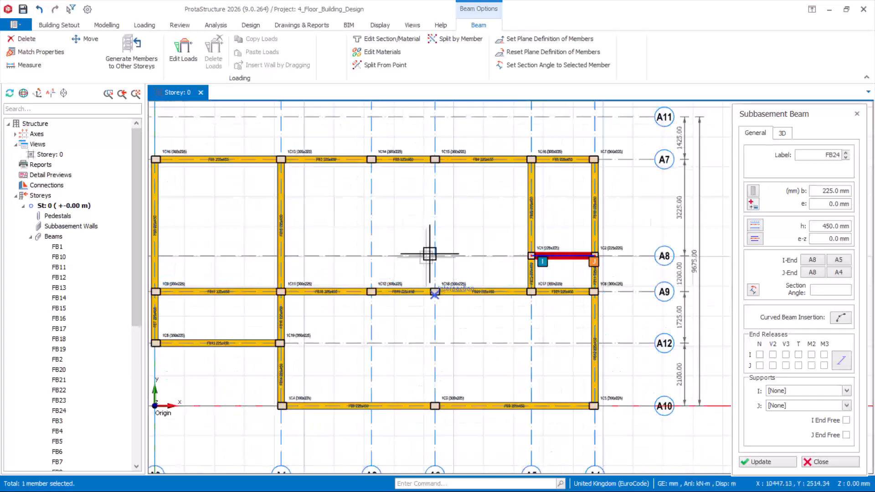
scroll(430, 254, up, 1)
click(436, 129)
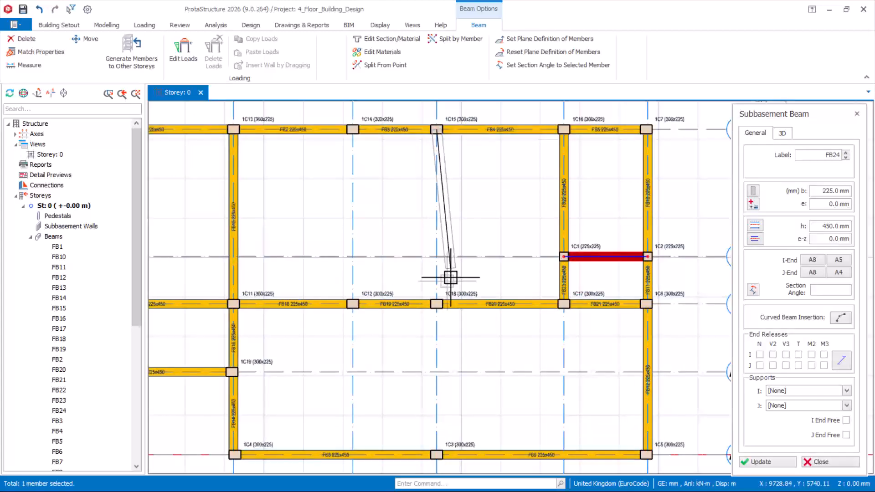
click(439, 303)
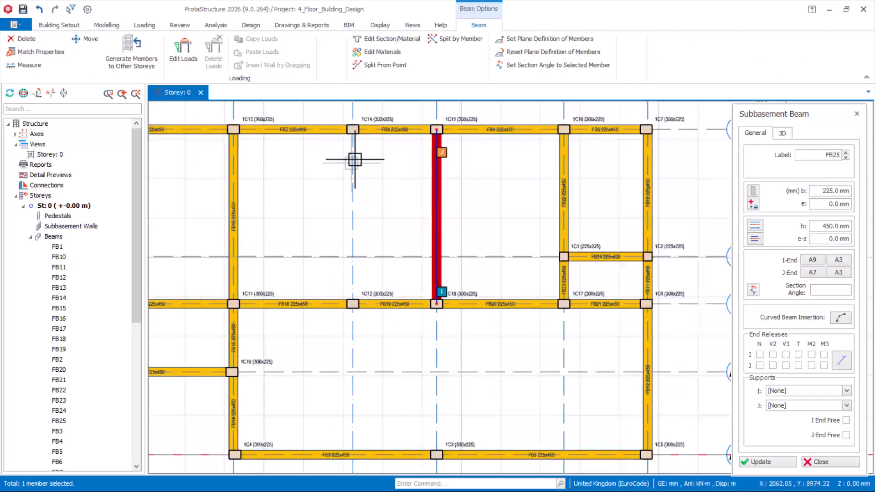
click(354, 130)
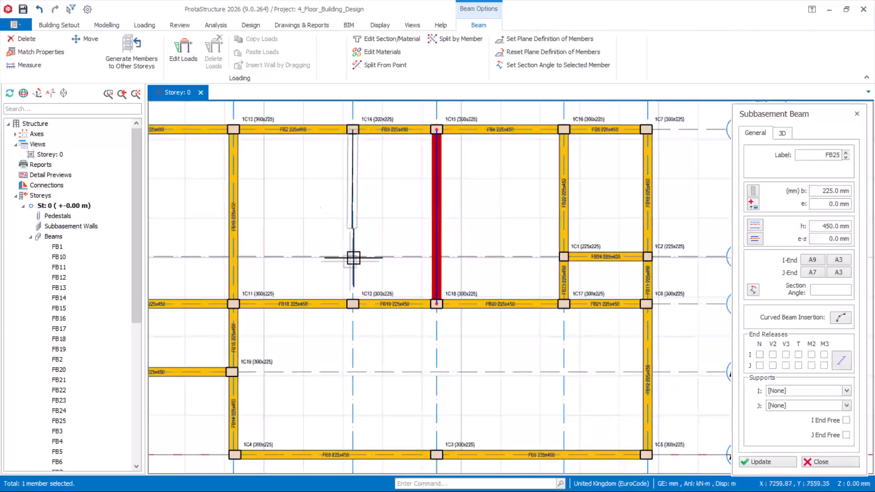
click(353, 304)
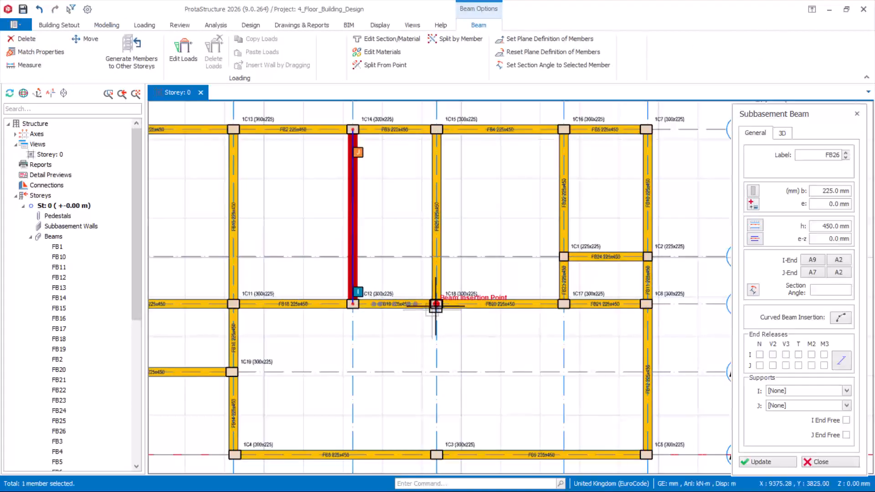
Add a subbasement beam along axis A3 between columns 1C18 and 1C3, finish beam insertion and reopen the storey 0 view
click(436, 304)
click(436, 454)
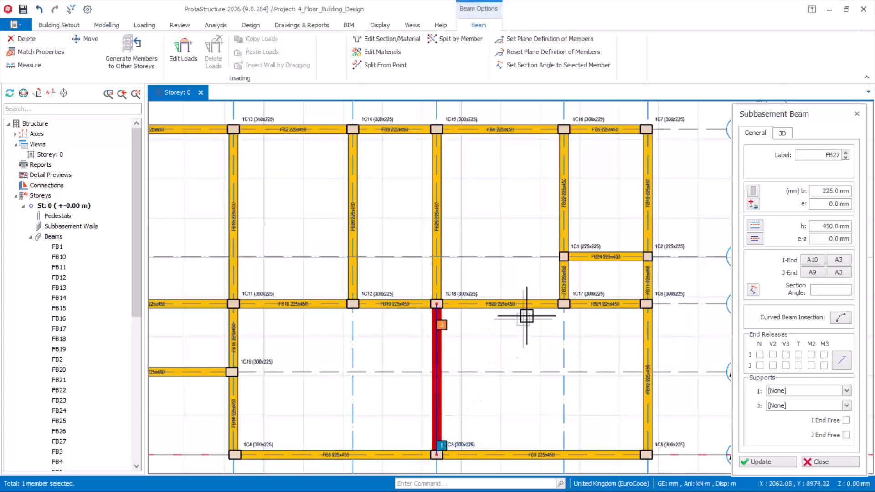
scroll(526, 315, down, 3)
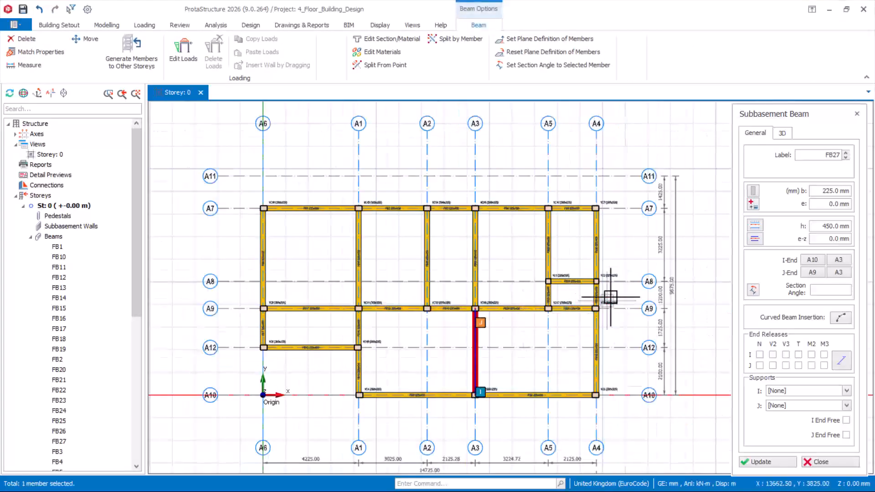
click(819, 462)
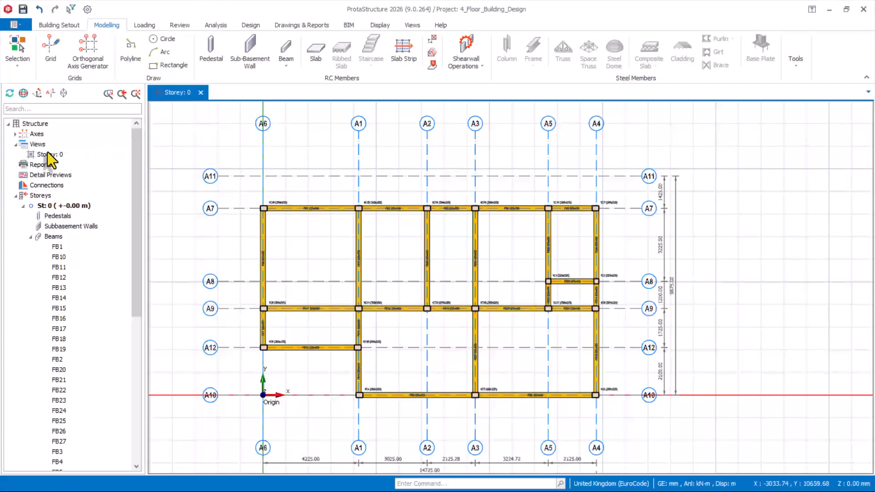
double_click(49, 154)
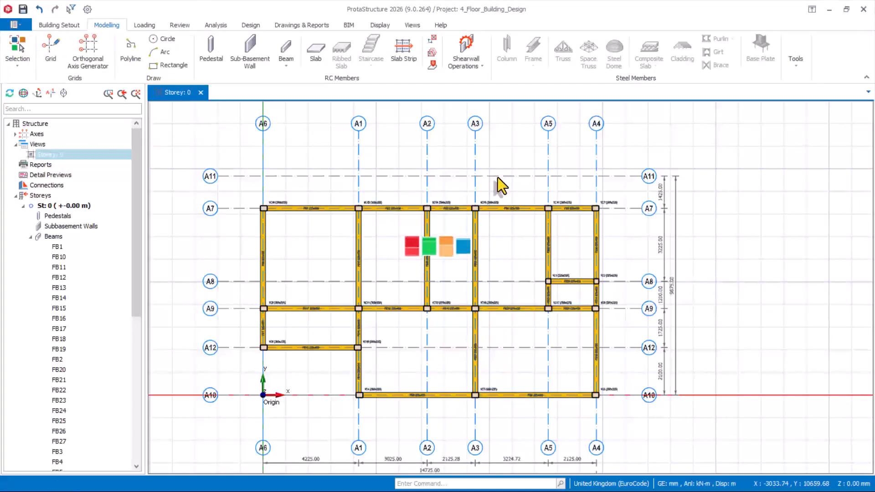
Make storey 1 the current storey and show its plan around the stair bay between axes A5 and A4
scroll(417, 227, down, 3)
middle_drag(394, 323, 422, 304)
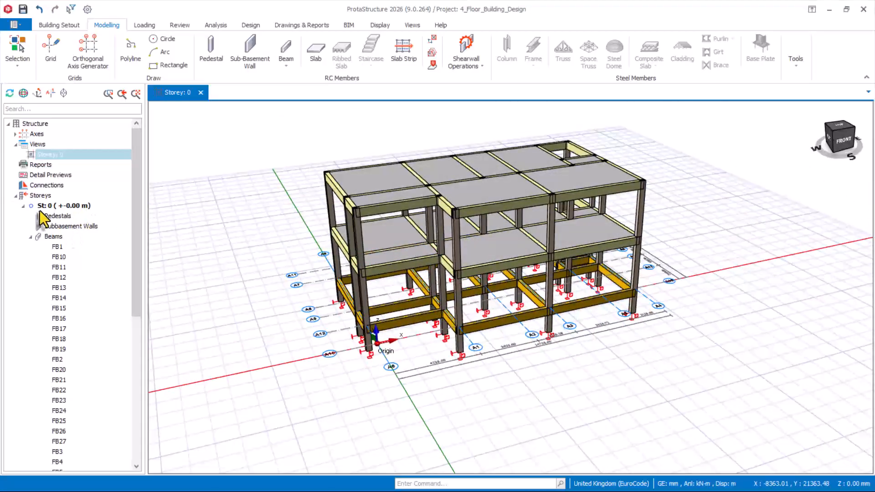
click(24, 206)
double_click(58, 217)
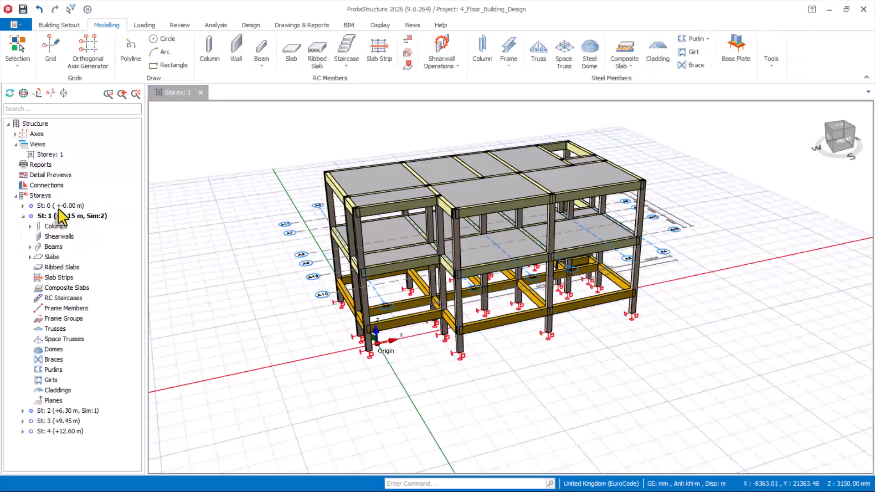
double_click(53, 155)
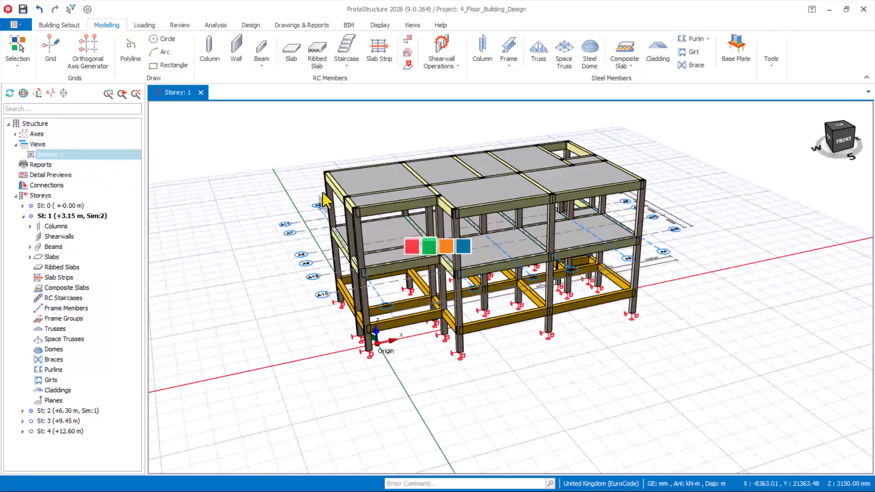
scroll(680, 237, up, 3)
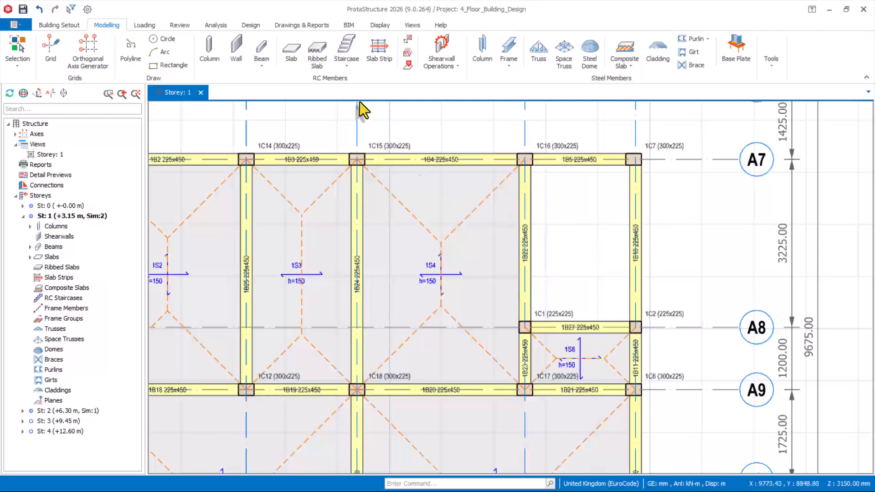
Start a staircase by two diagonal points, spanning from column 1C16 at A5/A7 to column 1C2 at A4/A8
click(349, 69)
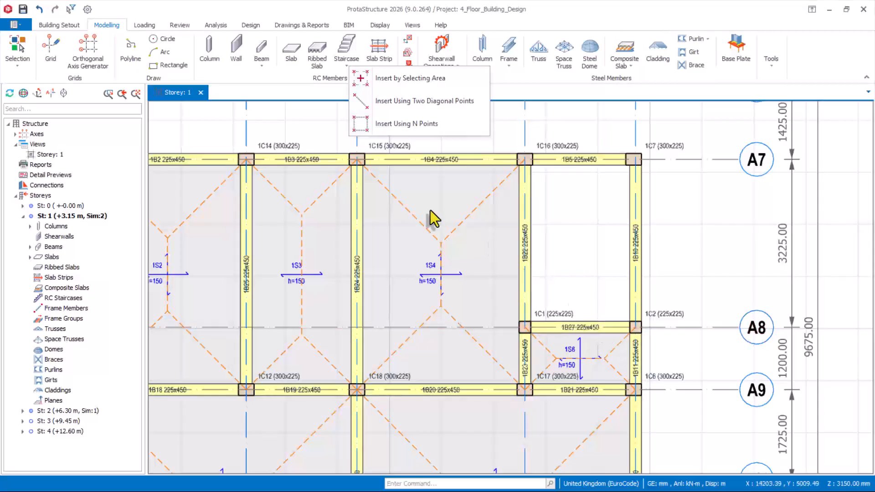
click(399, 101)
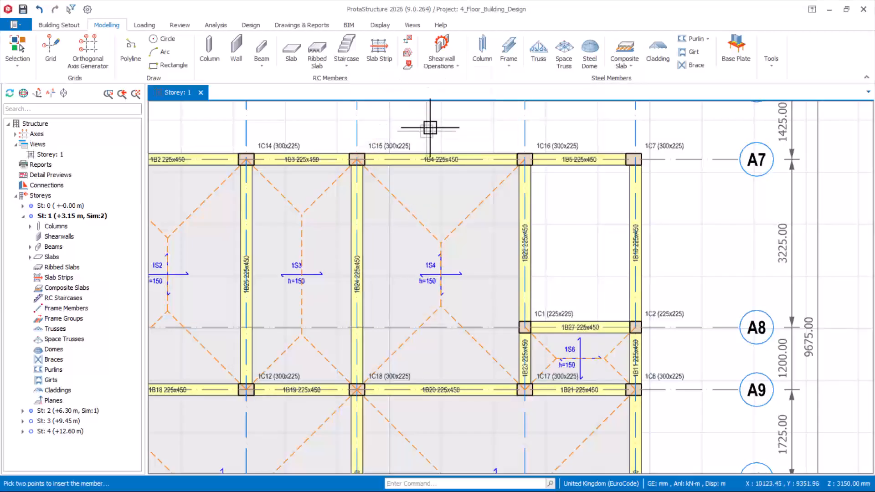
click(525, 159)
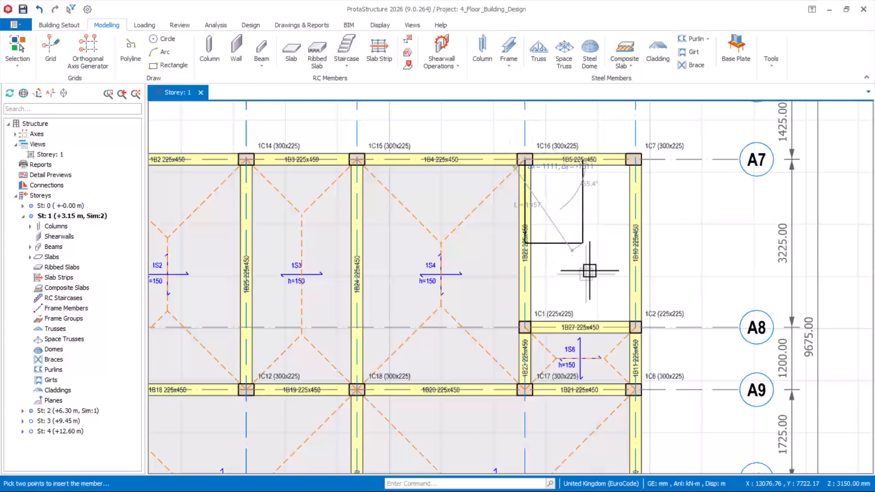
click(637, 327)
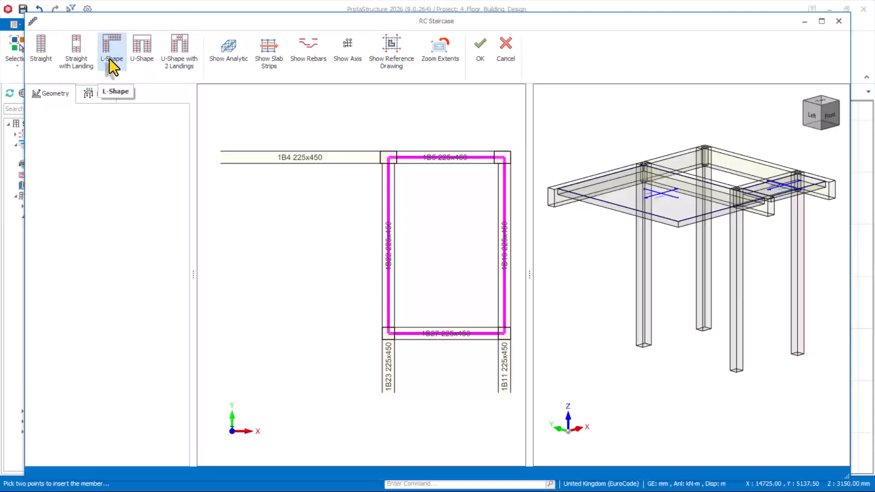
Lay out a U-shape staircase in the bay, picking the A5/A8, A4/A7 and A4/A8 corners
click(138, 54)
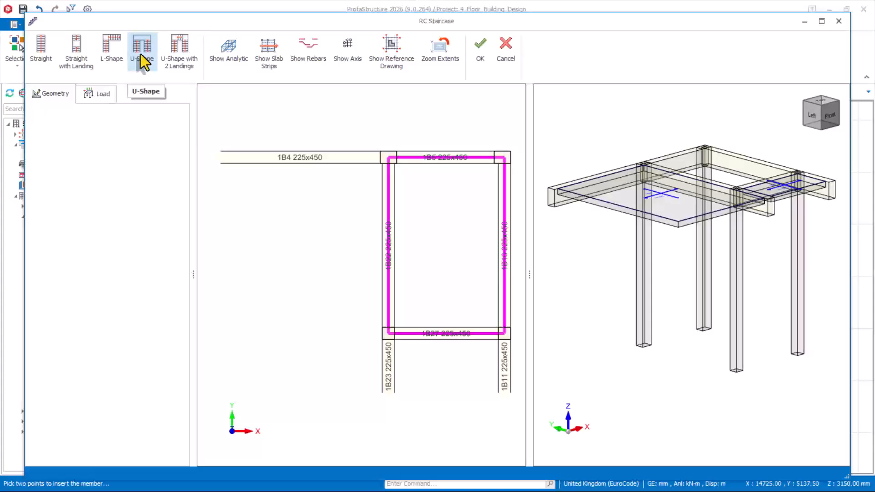
click(390, 332)
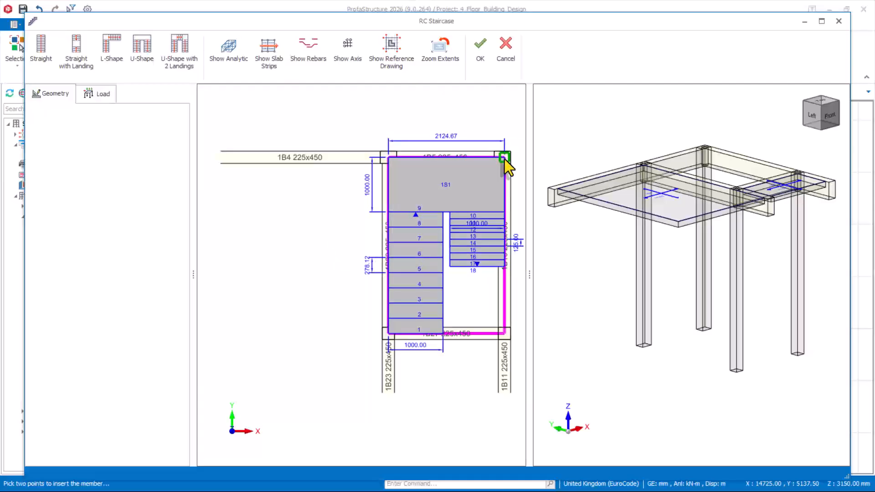
click(505, 159)
click(505, 333)
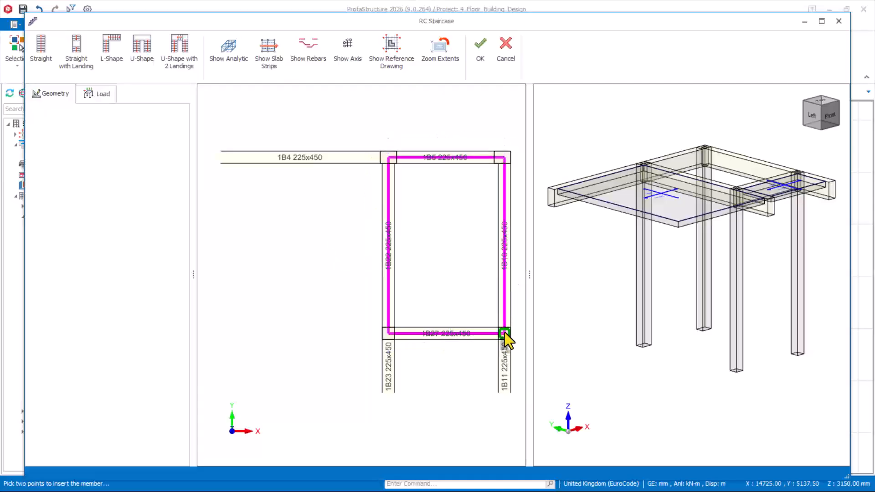
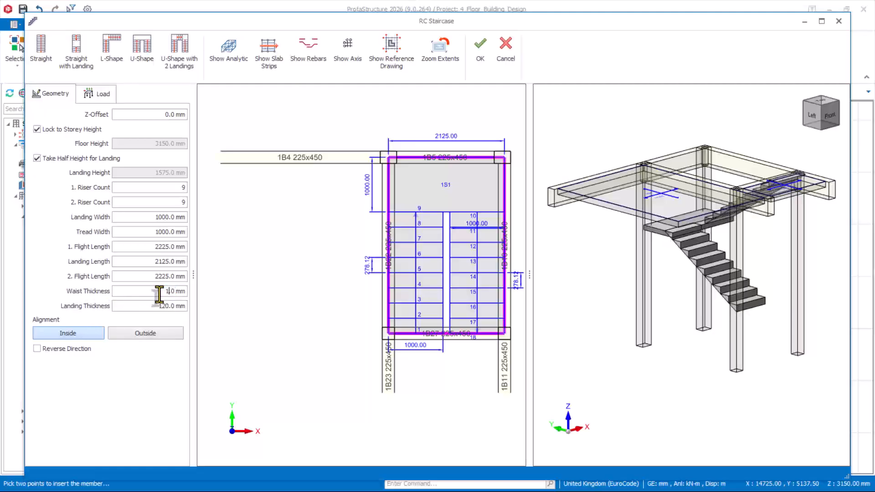
Set the staircase's waist thickness and landing thickness to 150 mm each
text(150.)
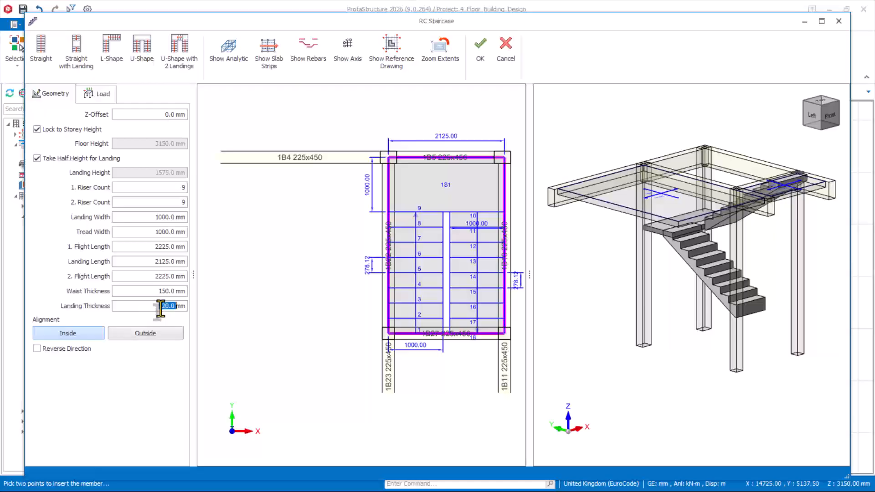
click(160, 309)
text(150)
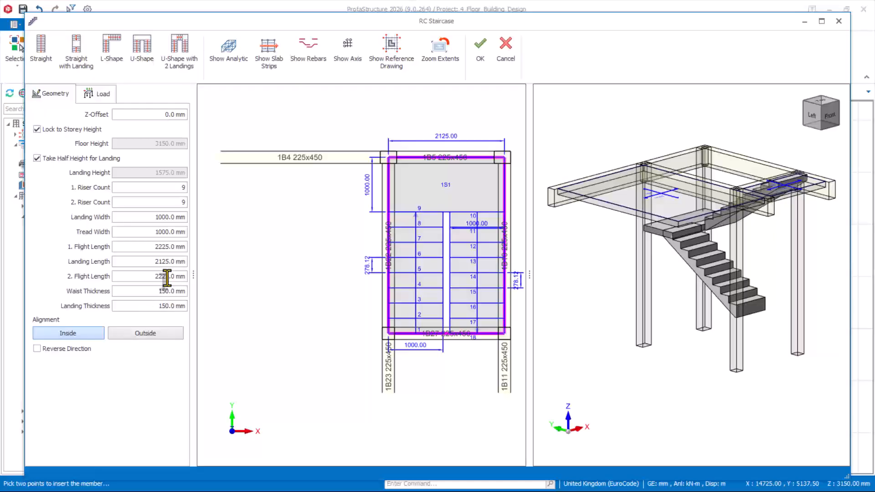
click(167, 278)
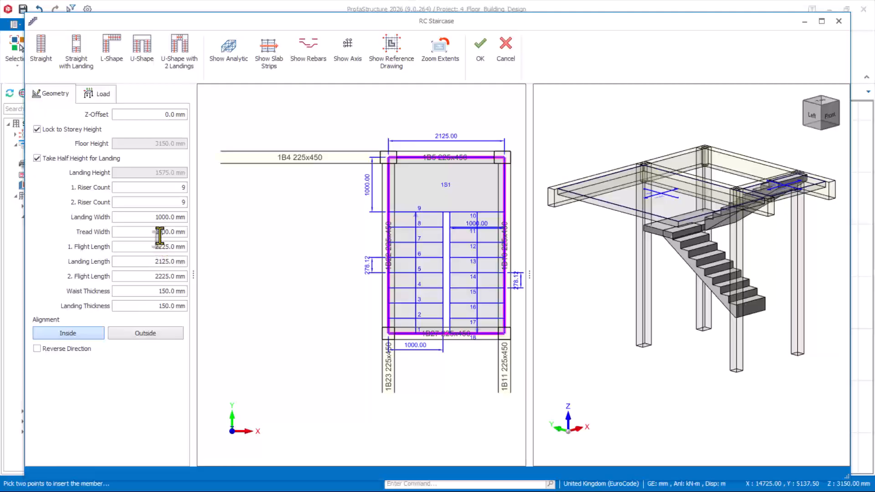
Try the Outside alignment for the staircase and return it to Inside
click(64, 338)
click(136, 337)
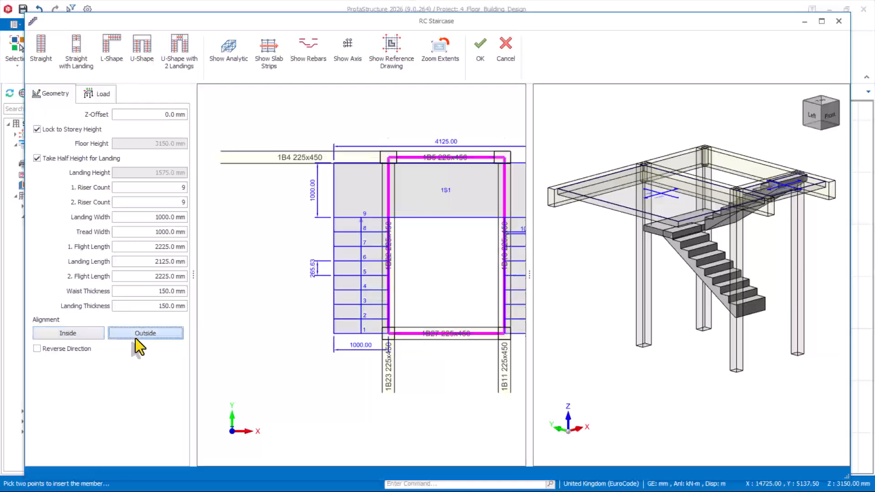
click(82, 336)
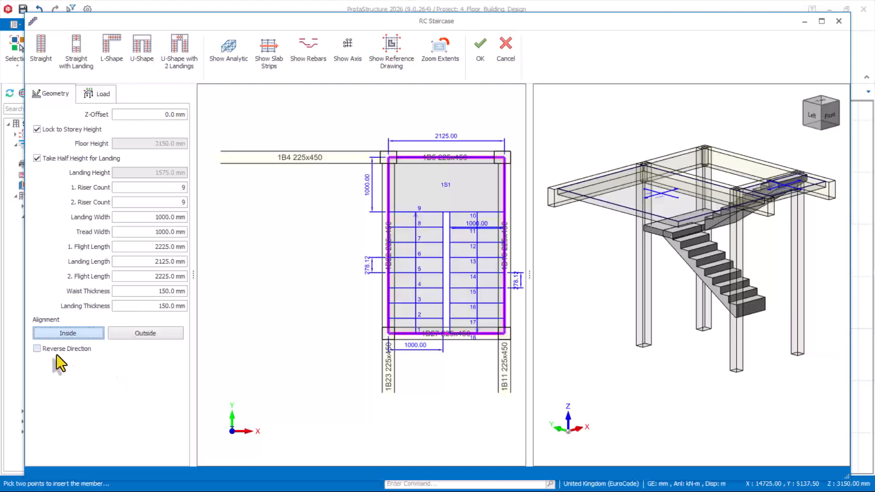
Try reversing the staircase's direction, restore the original direction and inspect the flights in the 3D preview
middle_drag(623, 366, 593, 377)
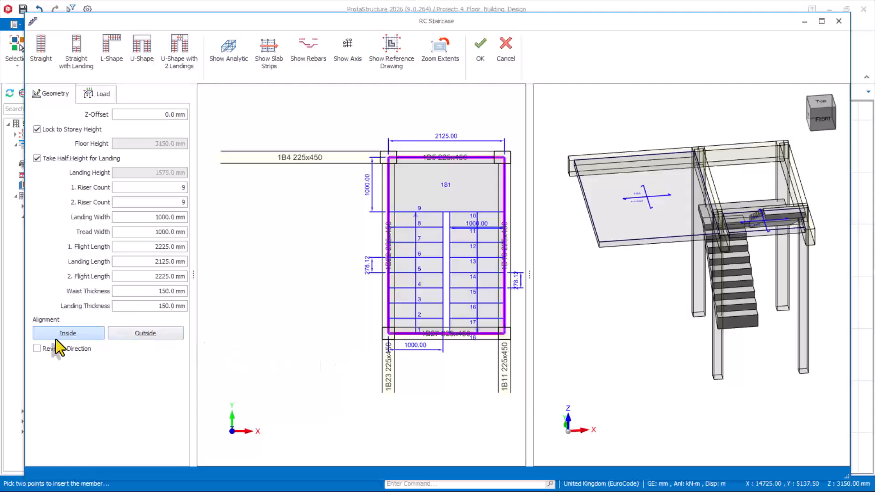
click(37, 349)
click(36, 349)
click(36, 349)
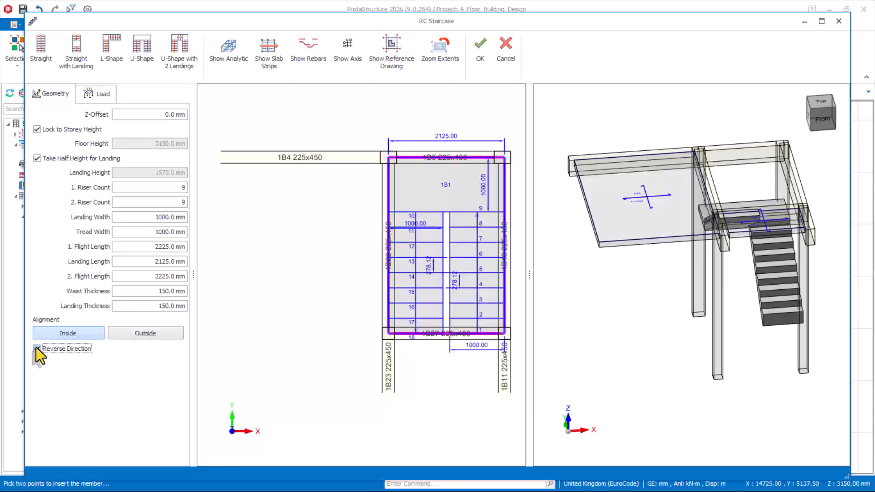
click(36, 349)
drag(670, 307, 729, 306)
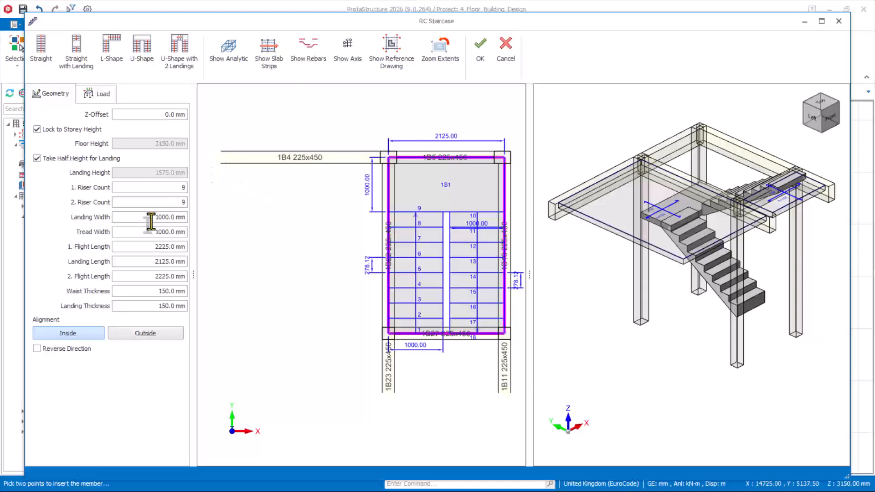
Assign the staircase the 2.38 kN/m2 Room dead load and the 1.50 kN/m2 General domestic use live load
click(103, 93)
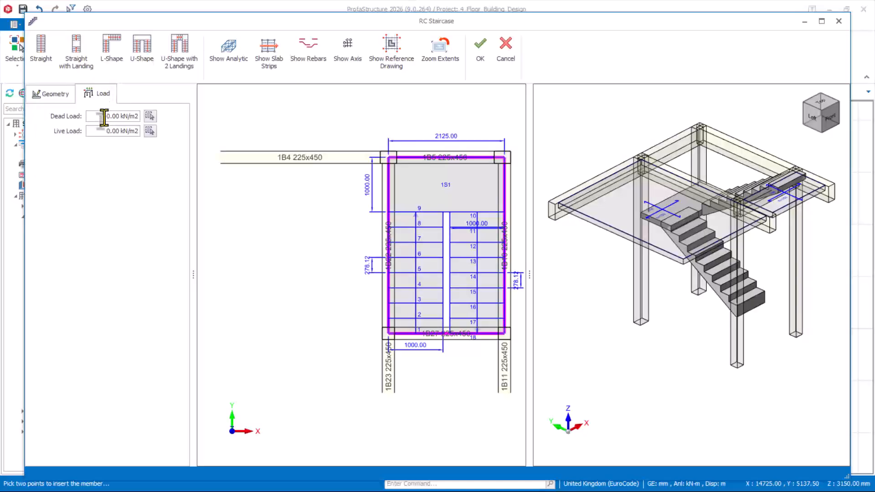
click(149, 116)
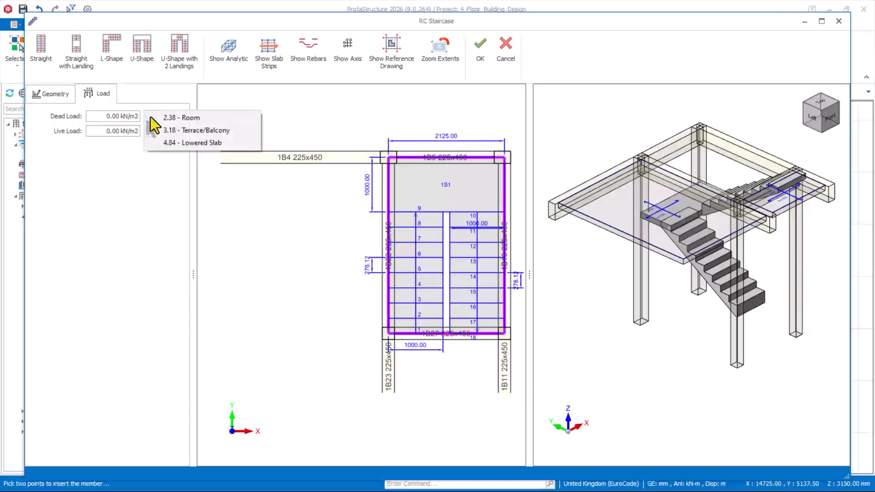
click(178, 117)
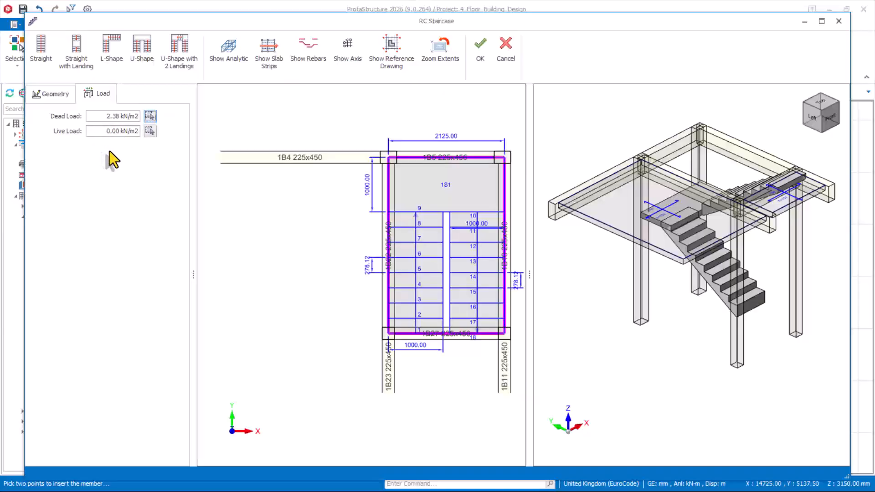
click(153, 132)
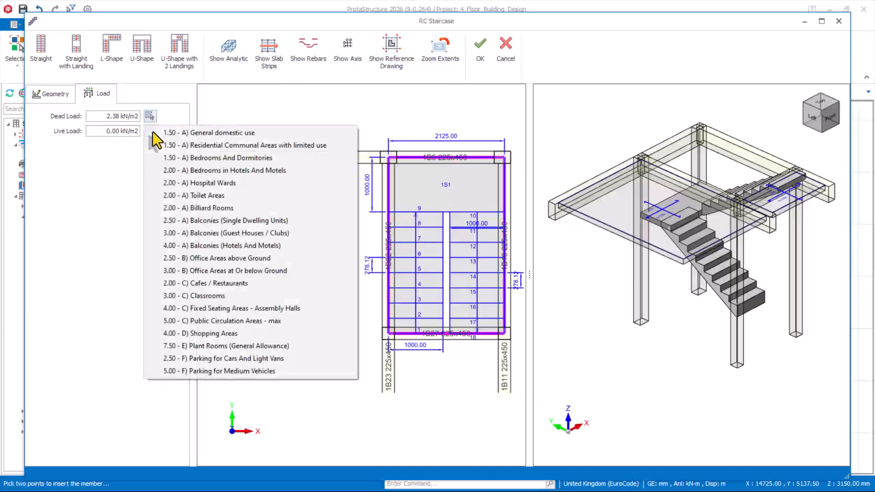
click(189, 137)
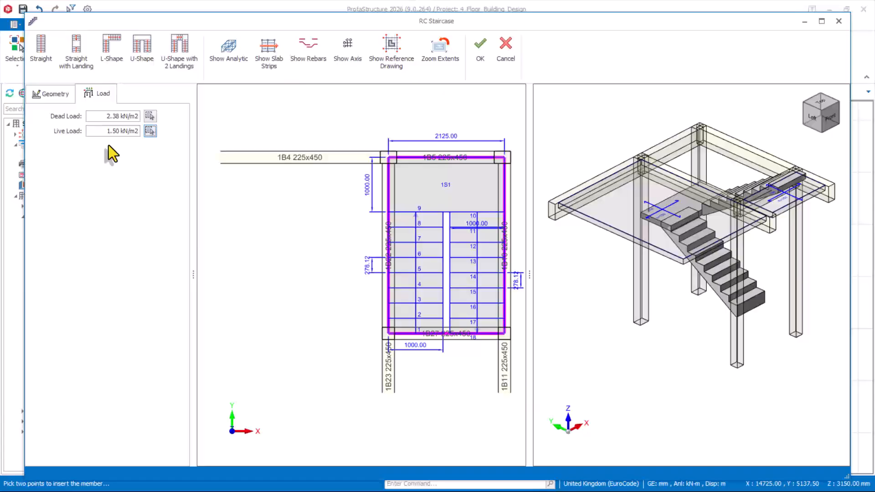
Accept the configured staircase into the storey 1 plan and finish staircase insertion
click(56, 95)
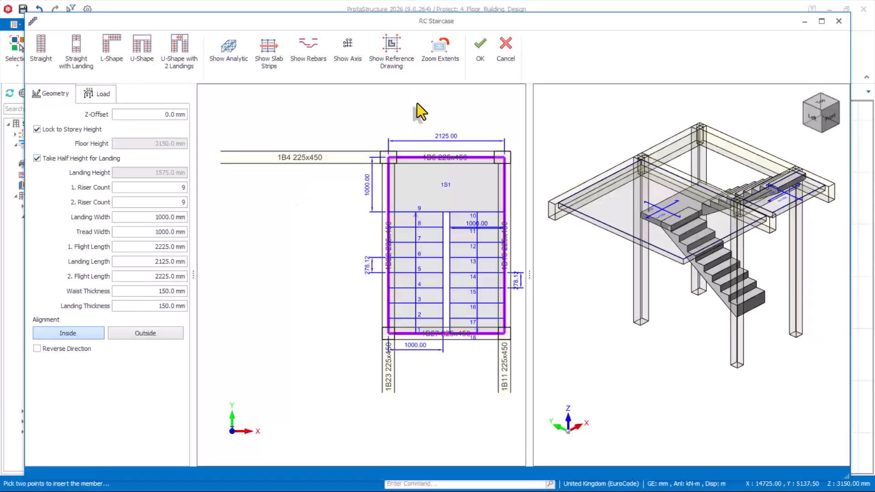
click(481, 57)
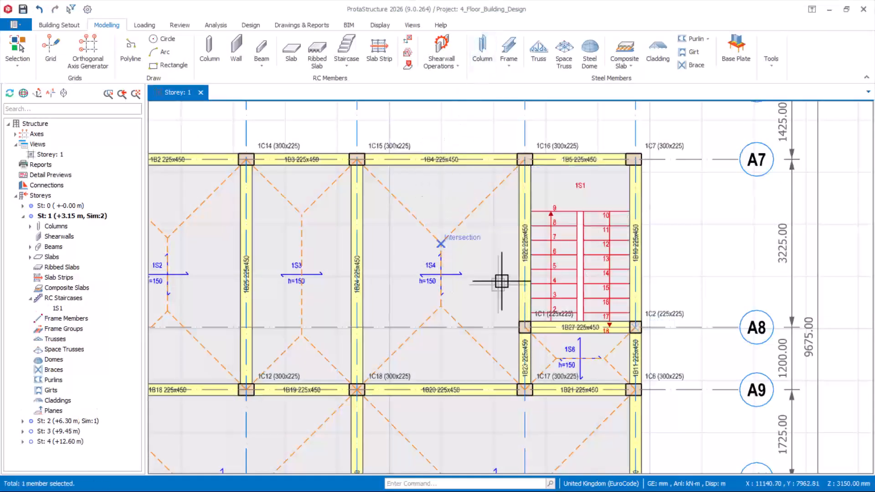
key(Escape)
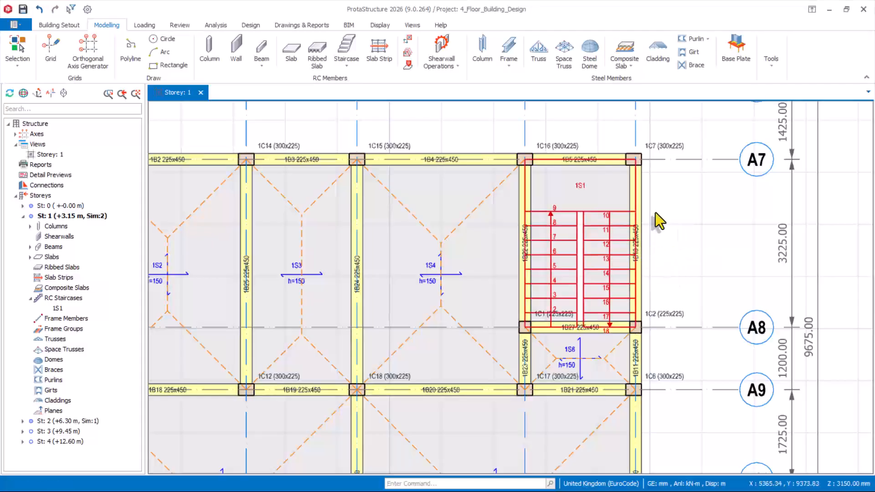
Reopen the storey 1 view and examine the staircases and the whole building frame in 3D from several sides
scroll(554, 200, down, 2)
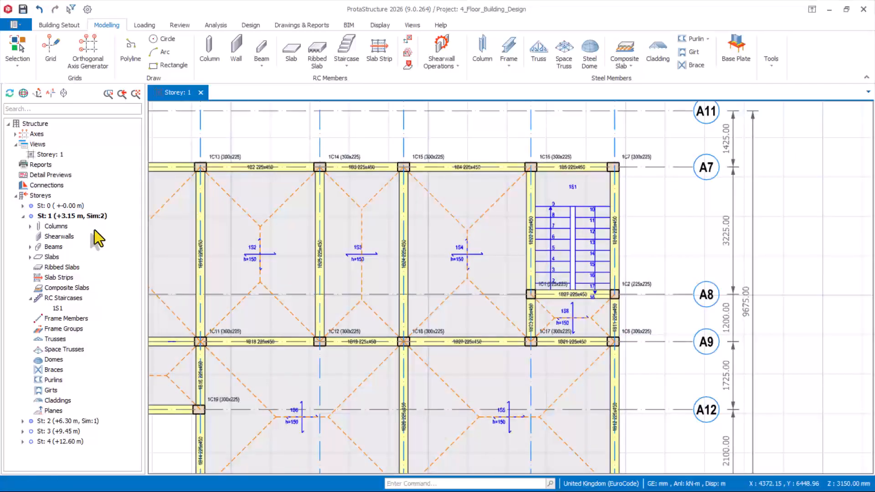
click(61, 205)
right_click(61, 206)
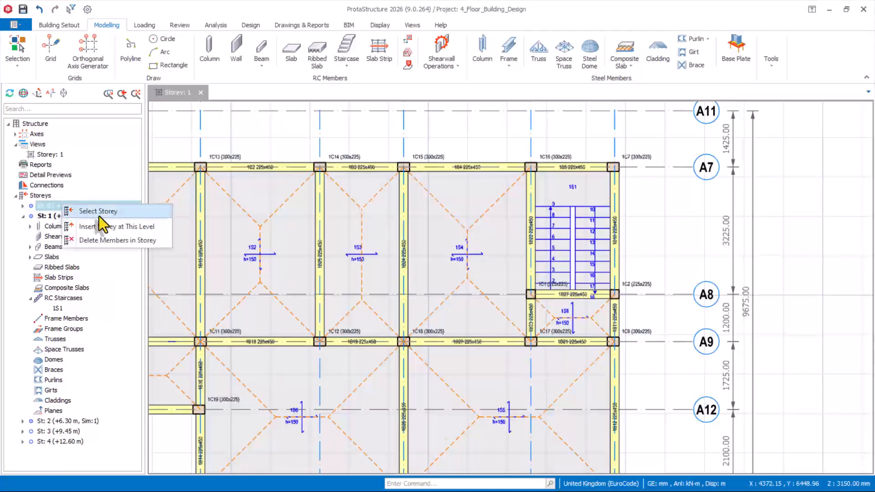
right_click(64, 155)
click(69, 158)
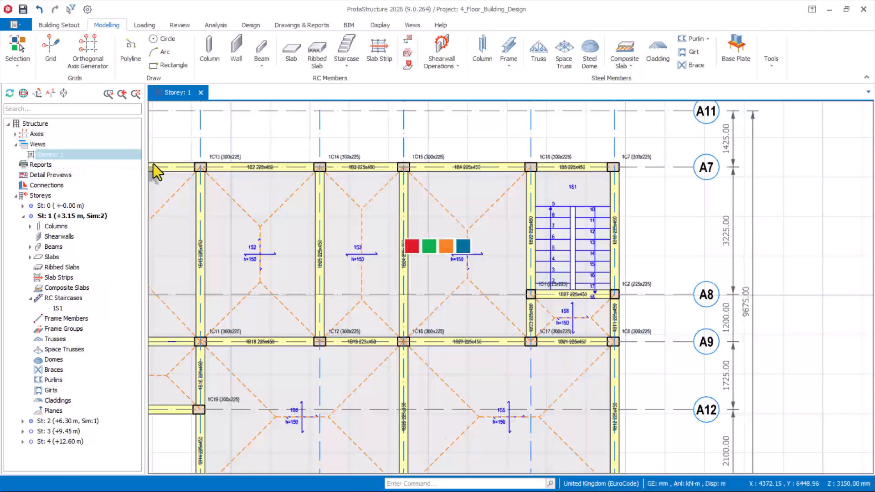
scroll(525, 238, down, 1)
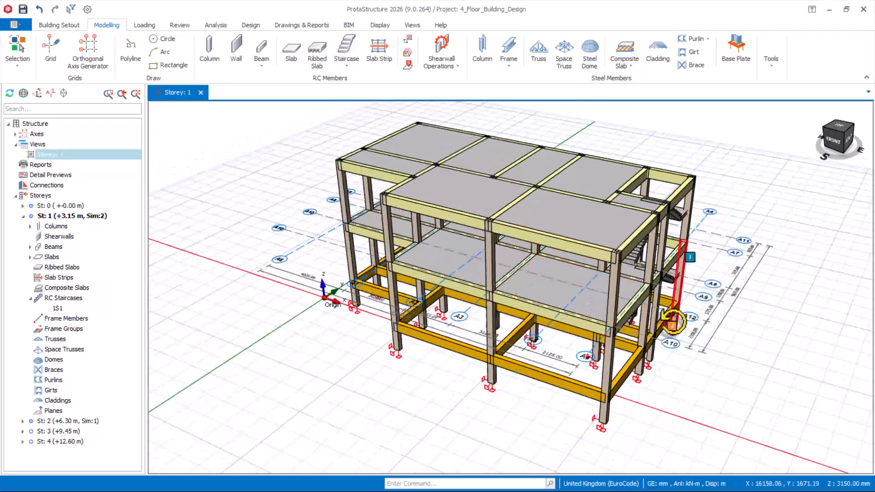
mouse_move(670, 318)
middle_down()
mouse_move(570, 299)
mouse_move(584, 414)
mouse_move(475, 416)
mouse_move(561, 436)
mouse_move(611, 416)
mouse_move(669, 410)
mouse_move(661, 404)
middle_up()
scroll(584, 414, up, 2)
scroll(707, 332, down, 4)
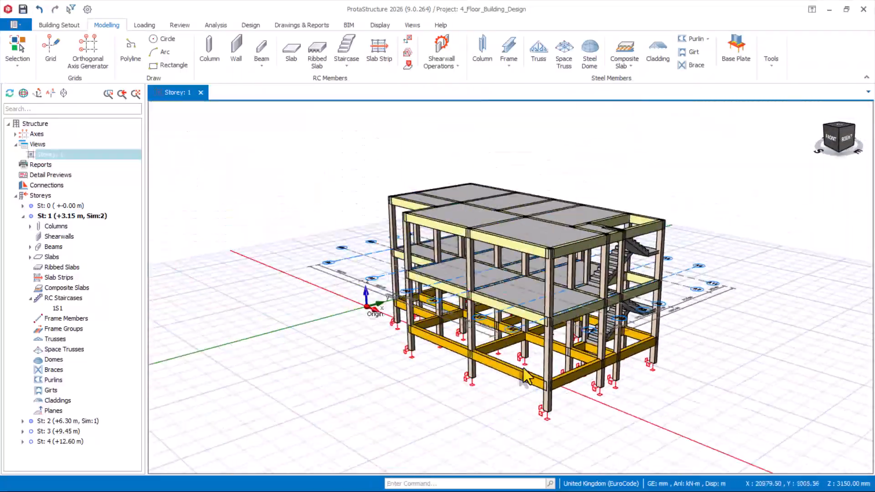
middle_drag(523, 367, 582, 364)
scroll(584, 371, up, 2)
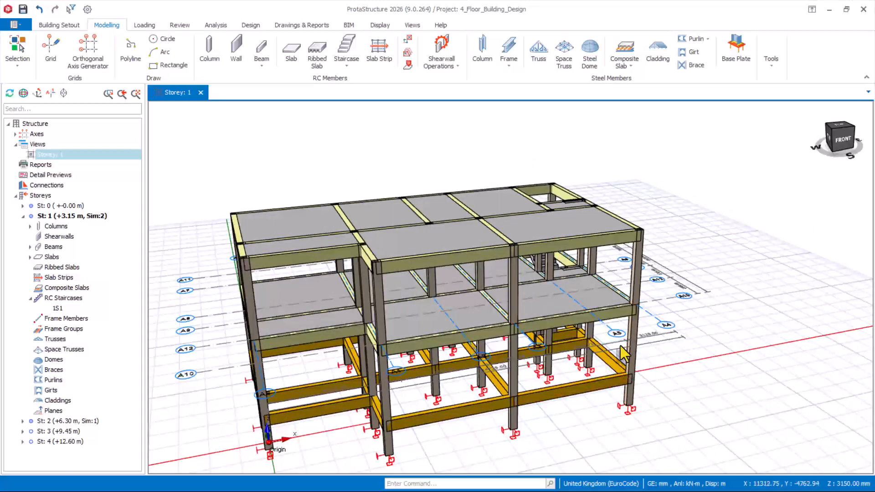
scroll(588, 376, down, 1)
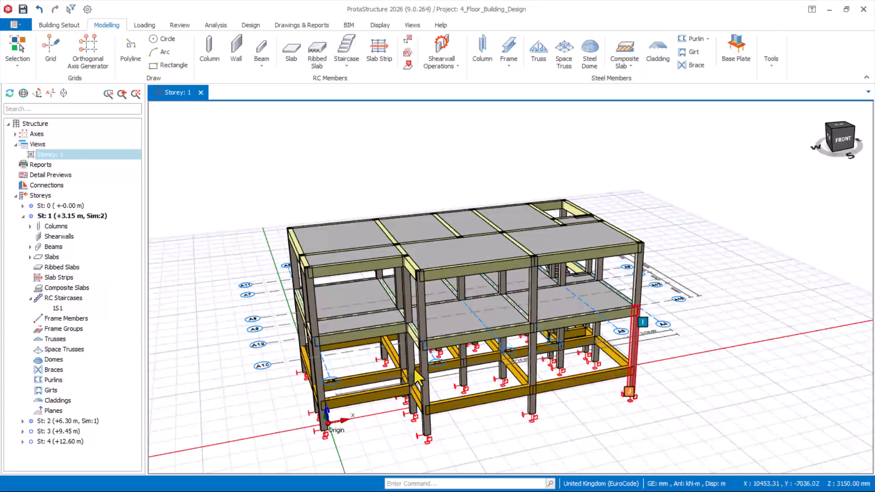
Make storey 2 the current storey and show it in plan view
click(51, 206)
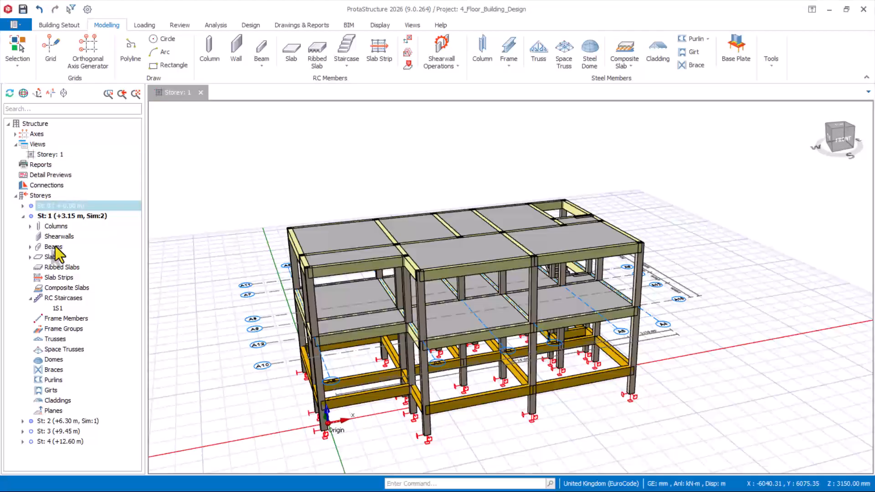
double_click(52, 421)
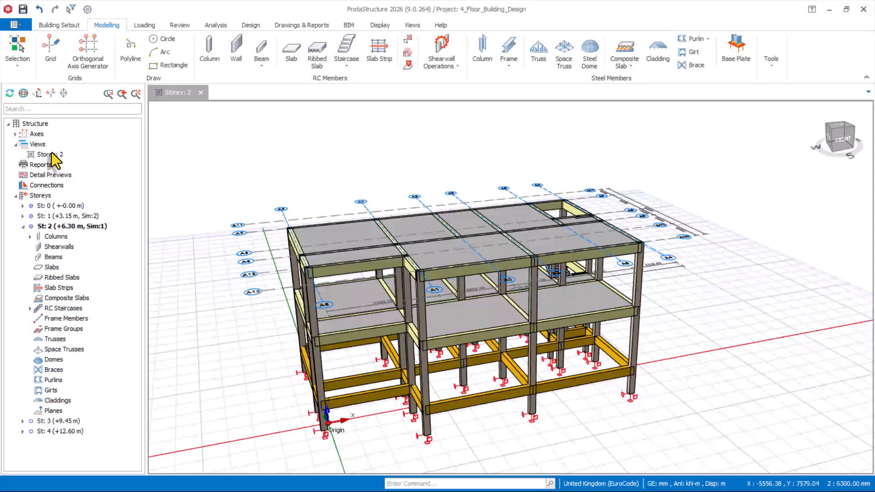
drag(53, 157, 612, 279)
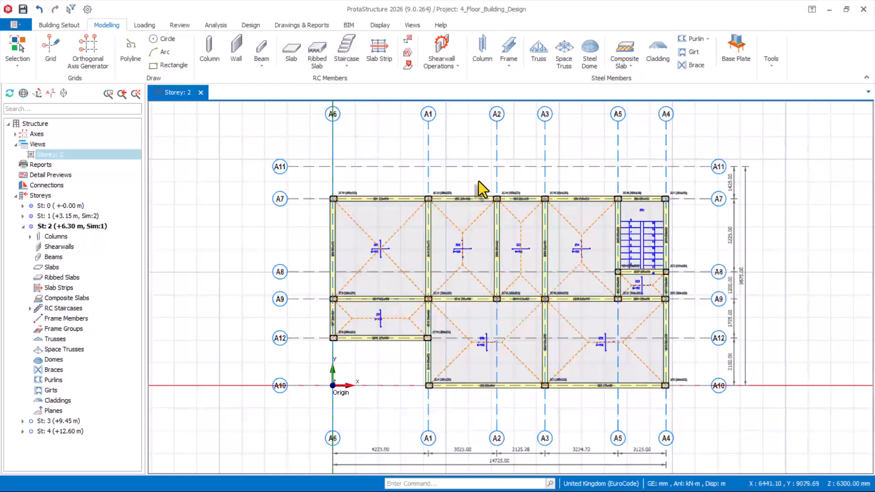
Select all storey 2 members between axes A2–A4 and A9–A7, plus the slab between axes A3–A4 and A10–A9
drag(477, 180, 701, 304)
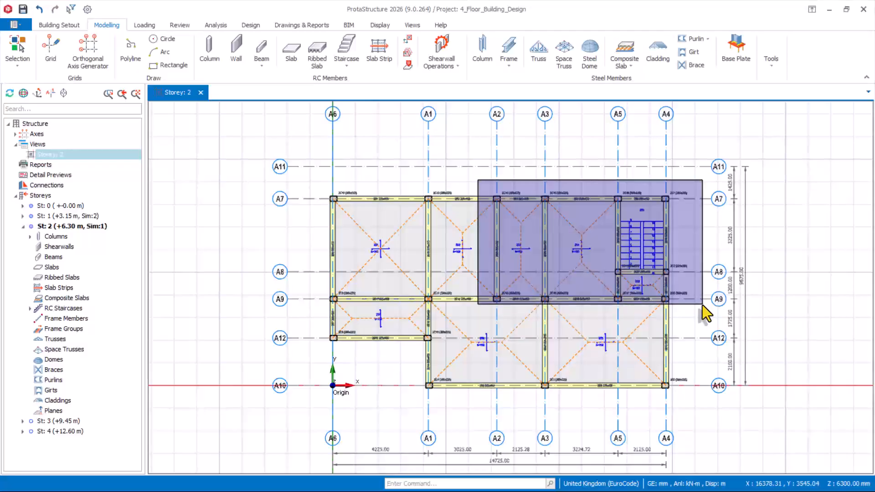
drag(702, 304, 706, 304)
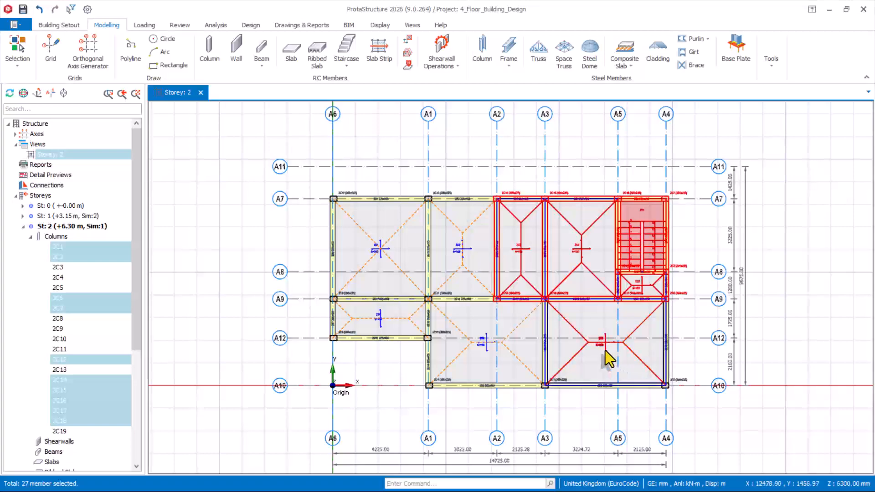
click(588, 352)
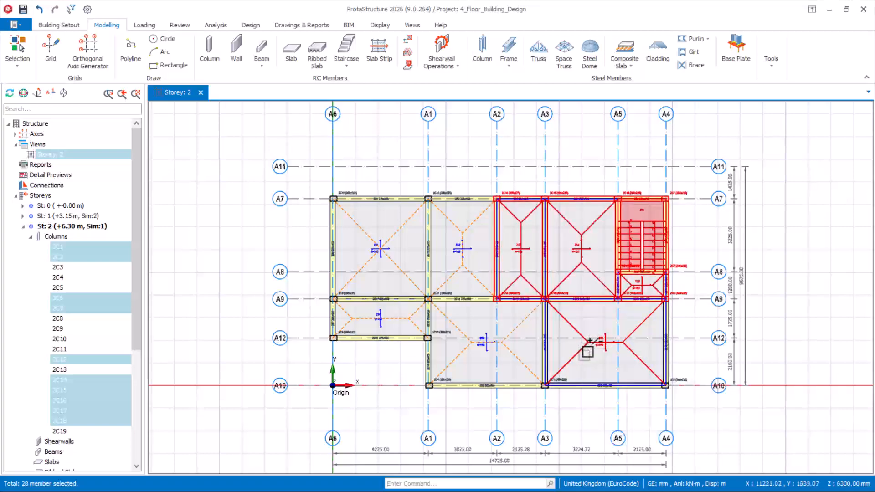
Add the beams on A3, A10 and A4 around the selected lower slab and its two A10 corner columns to the selection
scroll(607, 408, up, 3)
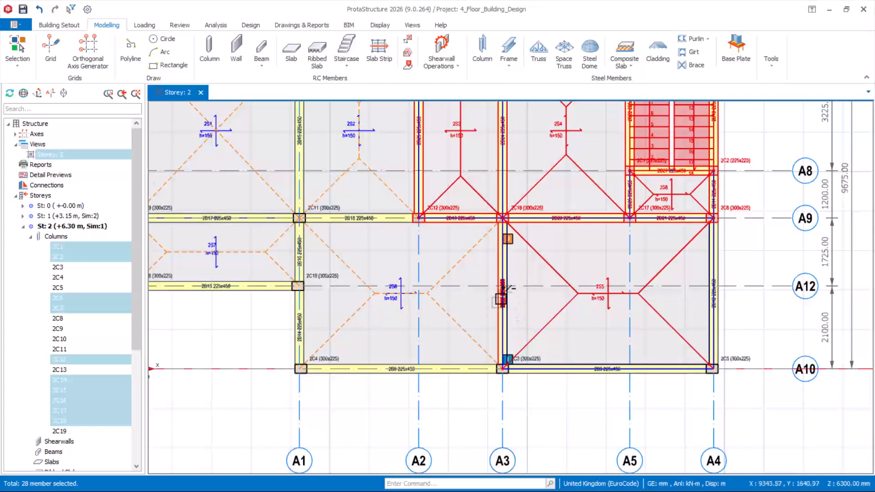
click(586, 367)
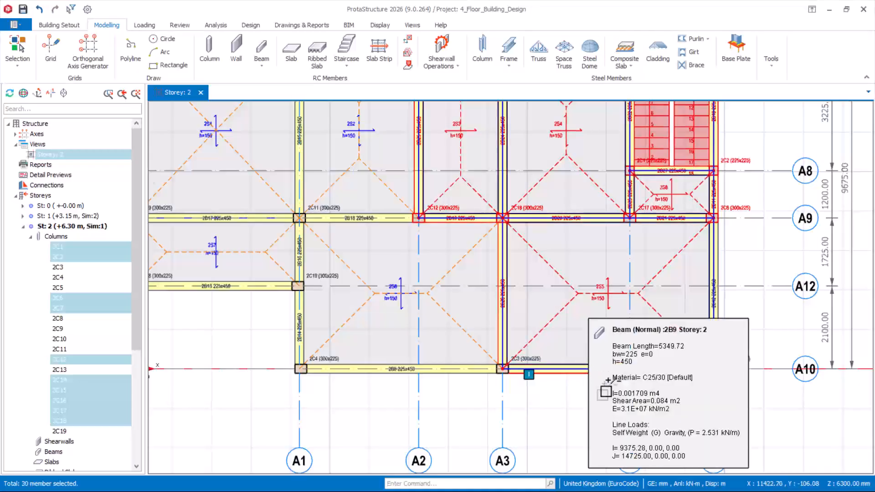
click(716, 321)
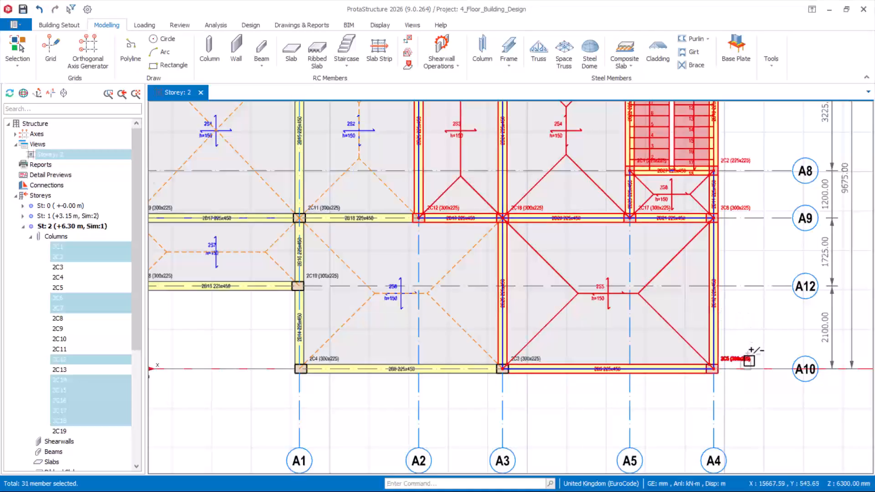
click(714, 366)
click(535, 360)
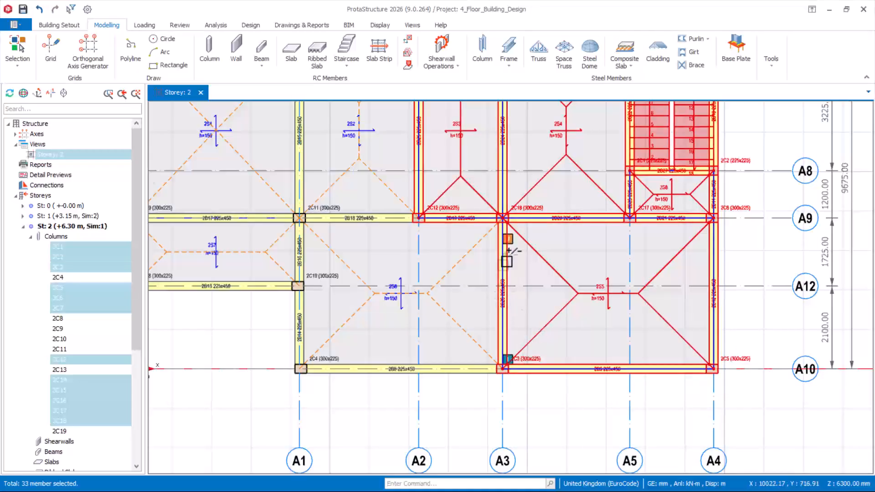
scroll(638, 276, down, 1)
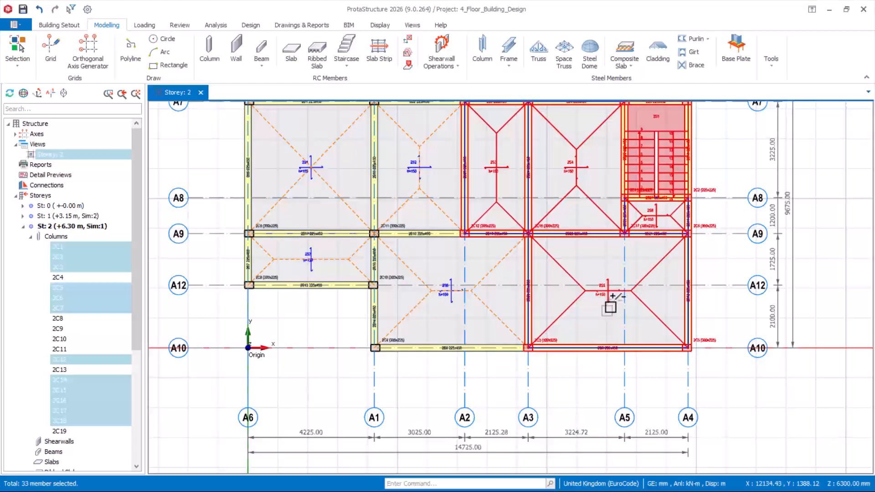
scroll(597, 314, down, 2)
scroll(633, 215, up, 2)
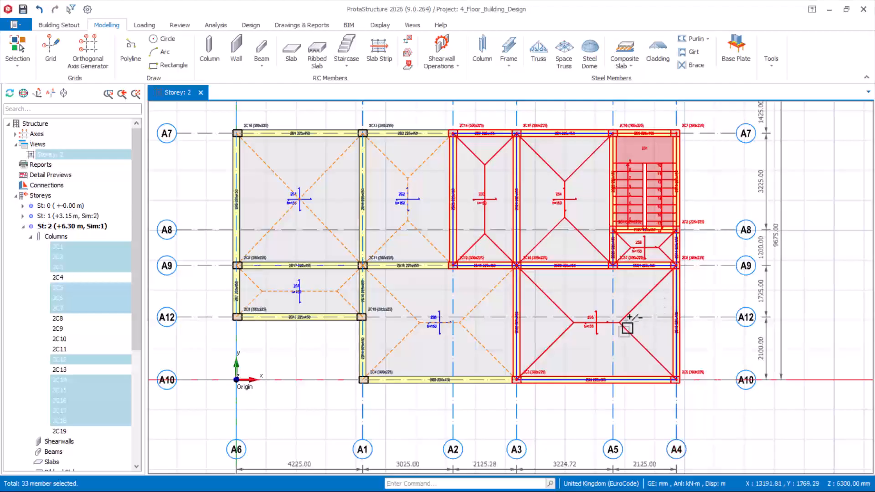
mouse_move(627, 327)
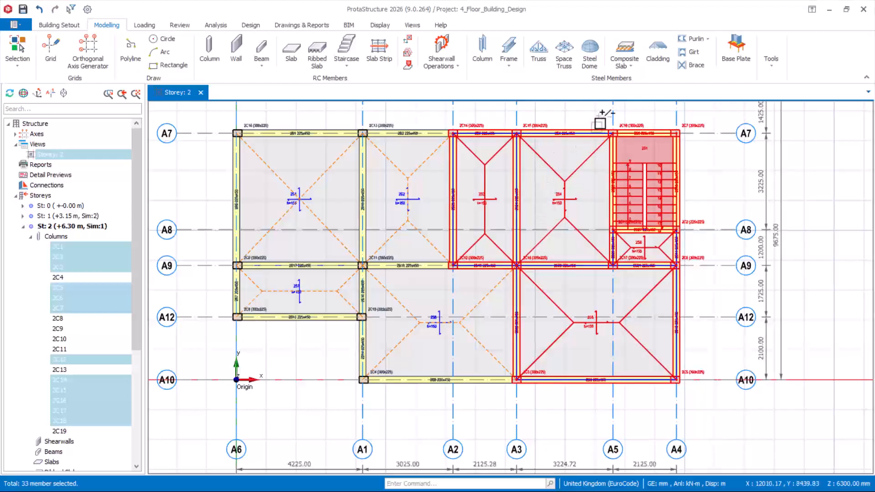
scroll(601, 122, up, 2)
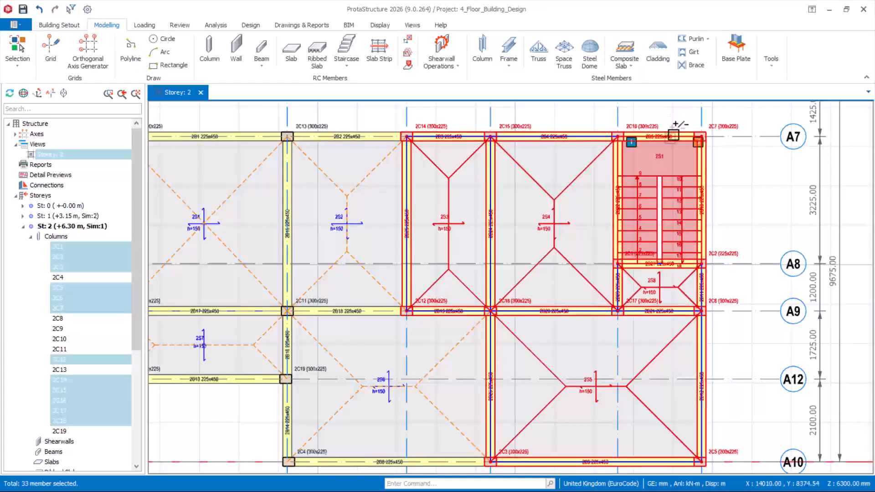
scroll(670, 133, down, 1)
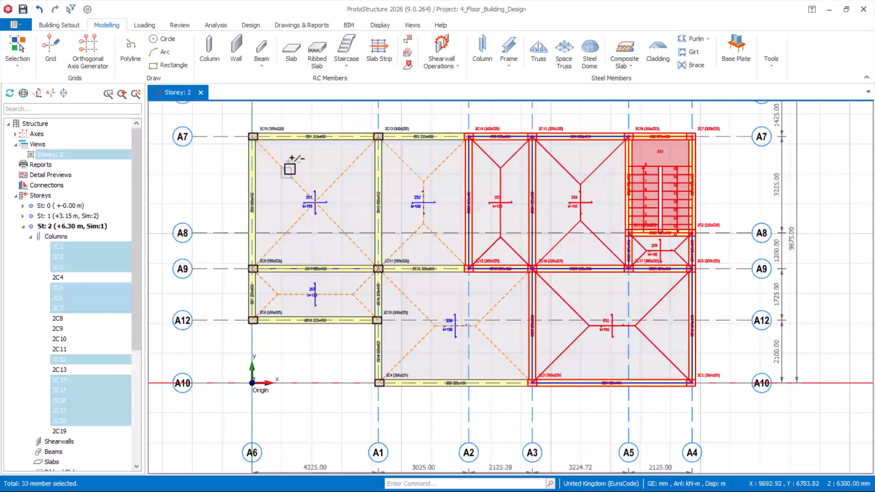
Generate only the selected storey 2 members on storey 3 (+9.45 m)
click(60, 25)
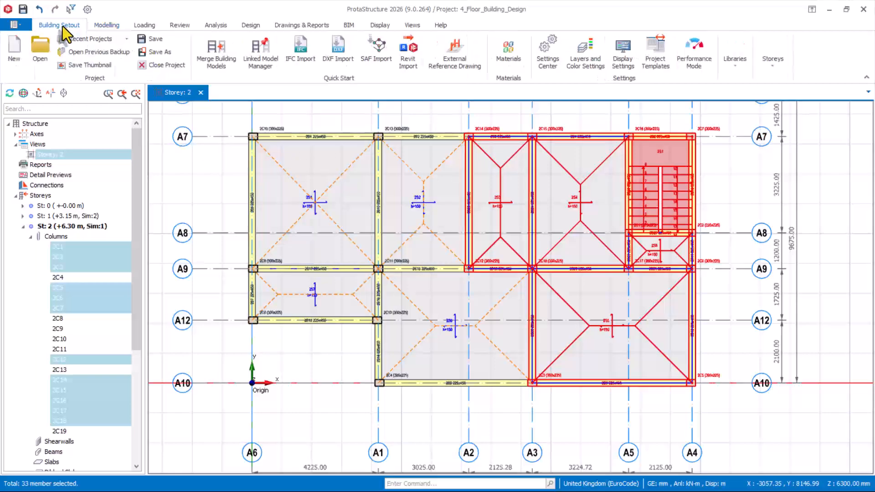
click(776, 73)
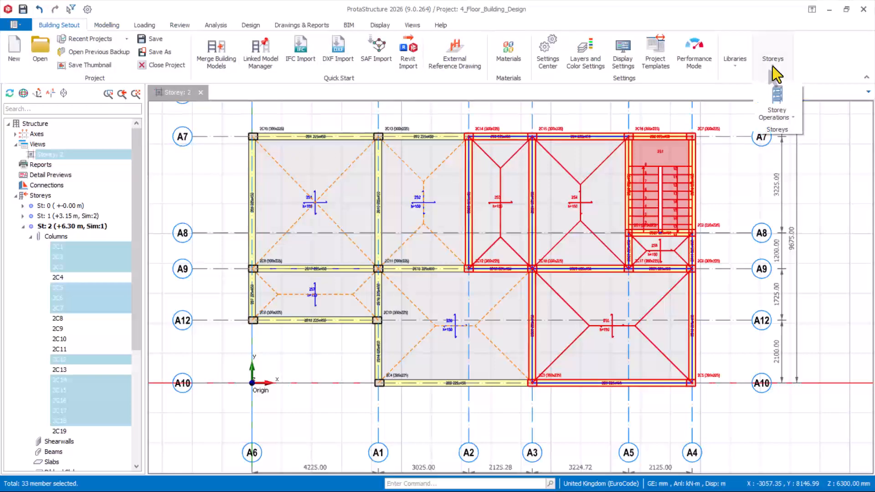
click(793, 118)
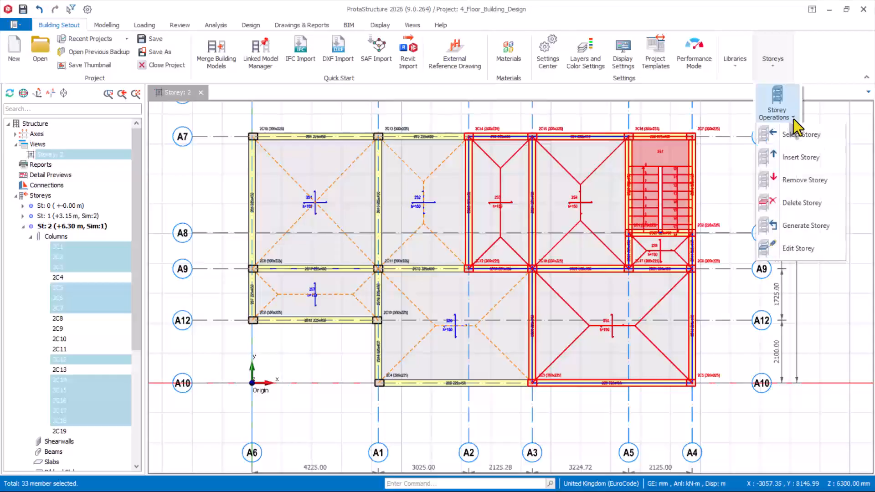
click(786, 228)
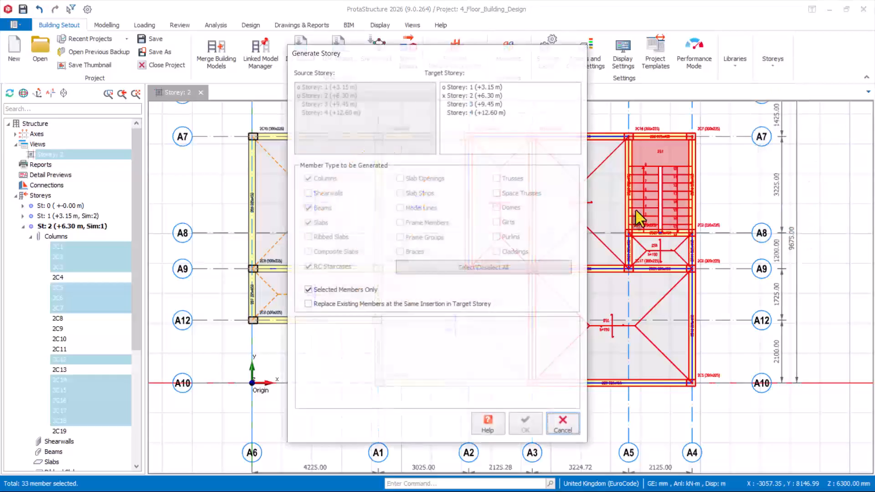
click(478, 103)
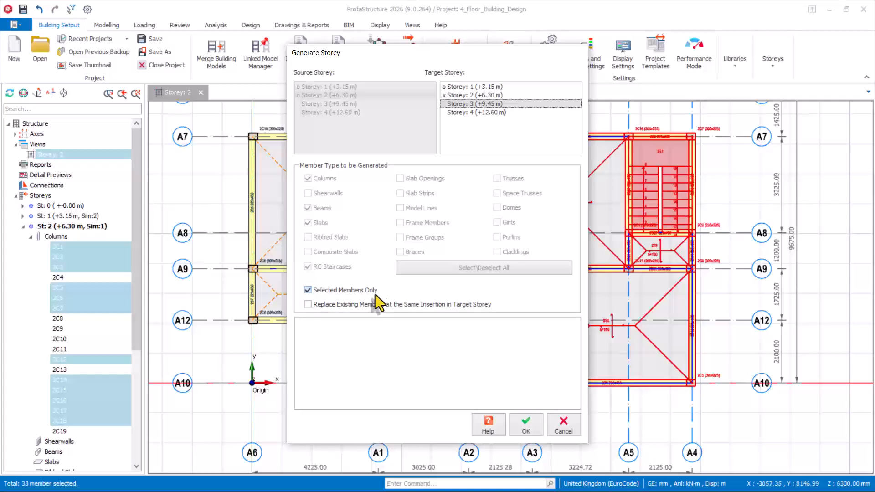
click(516, 423)
click(480, 297)
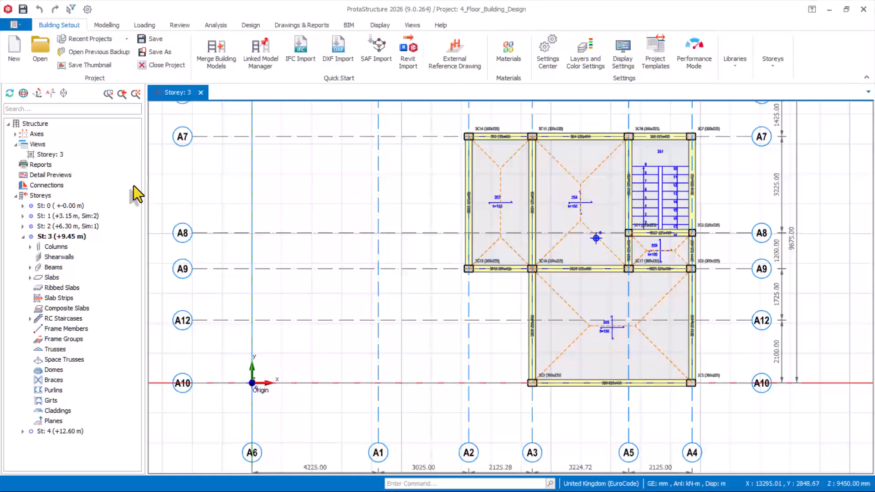
Open storey 3 in 3D and inspect the generated floor from several sides
drag(51, 156, 460, 272)
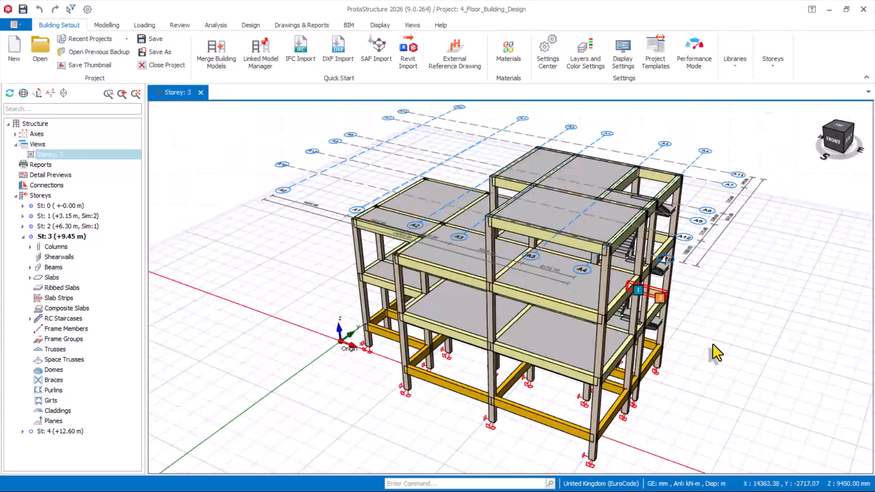
mouse_move(704, 356)
middle_down()
mouse_move(650, 337)
mouse_move(619, 341)
mouse_move(681, 345)
mouse_move(706, 332)
mouse_move(726, 343)
mouse_move(647, 323)
mouse_move(629, 309)
mouse_move(651, 311)
middle_up()
scroll(584, 280, up, 2)
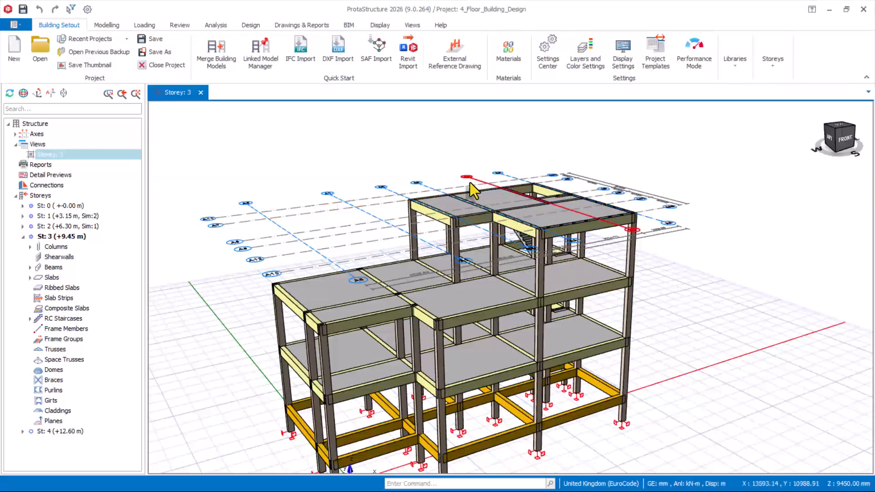
Return storey 3 to plan view and select all members between axes A2–A4 and A9–A7
right_click(48, 156)
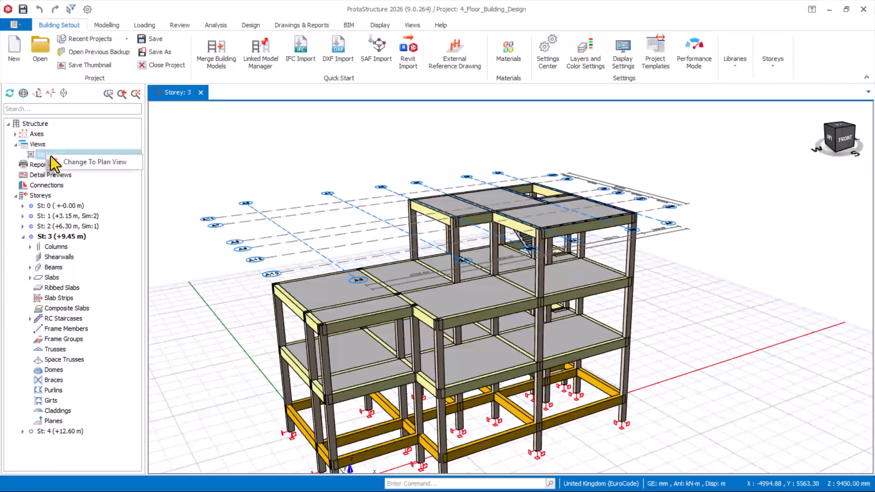
click(75, 163)
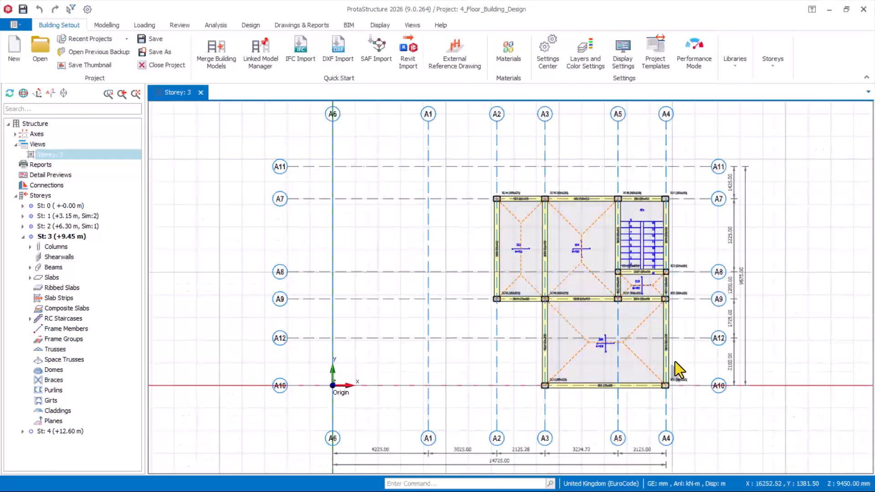
scroll(657, 313, up, 3)
scroll(465, 278, down, 3)
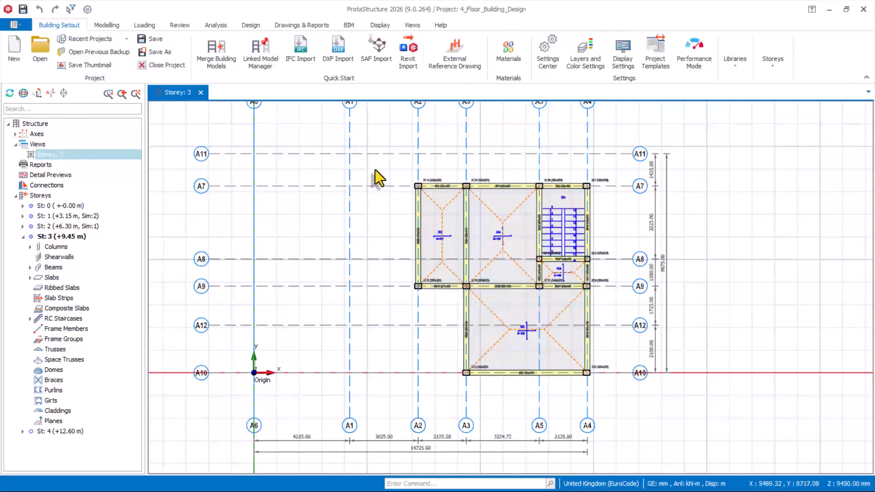
drag(377, 166, 631, 302)
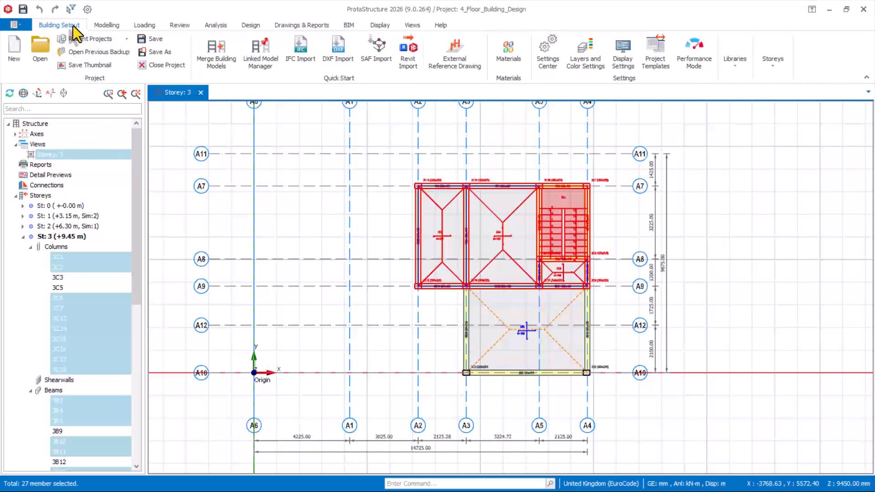
Generate only the selected storey 3 members on storey 4 (+12.60 m)
click(773, 65)
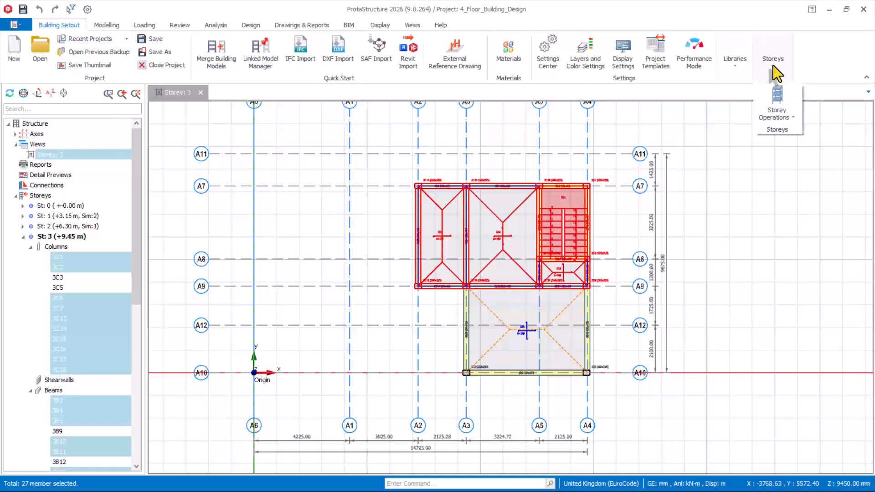
click(787, 113)
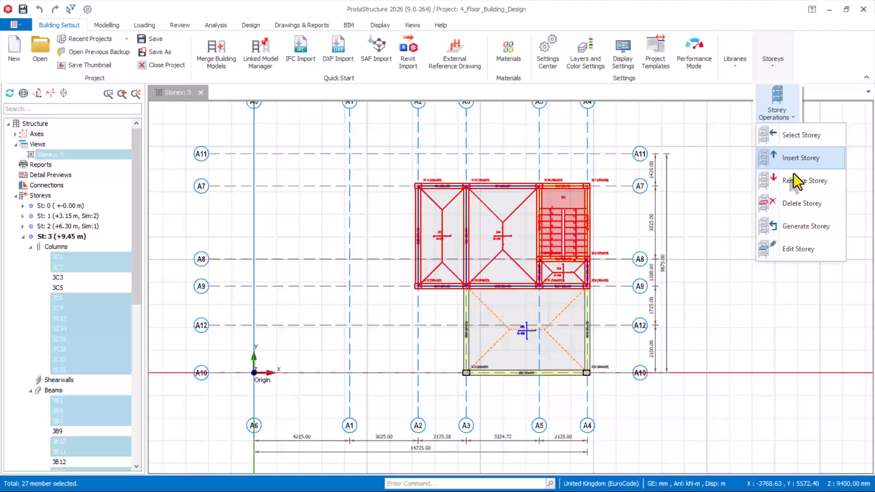
click(791, 228)
click(466, 114)
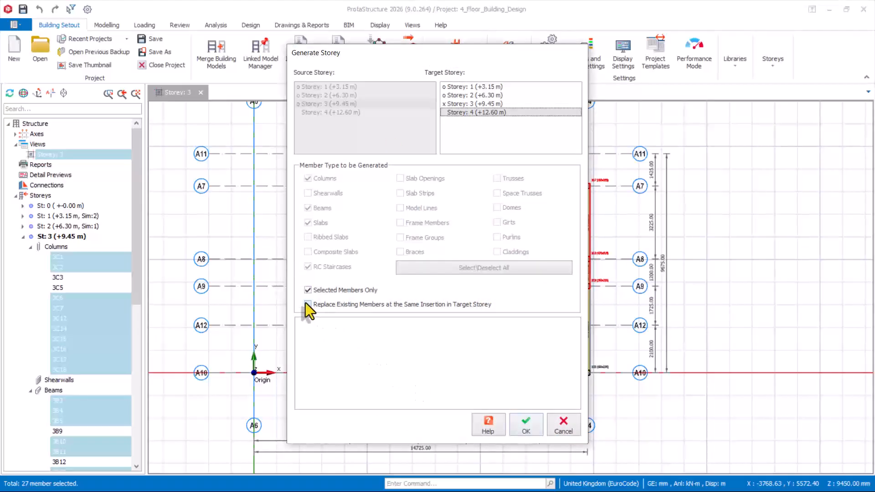
click(529, 427)
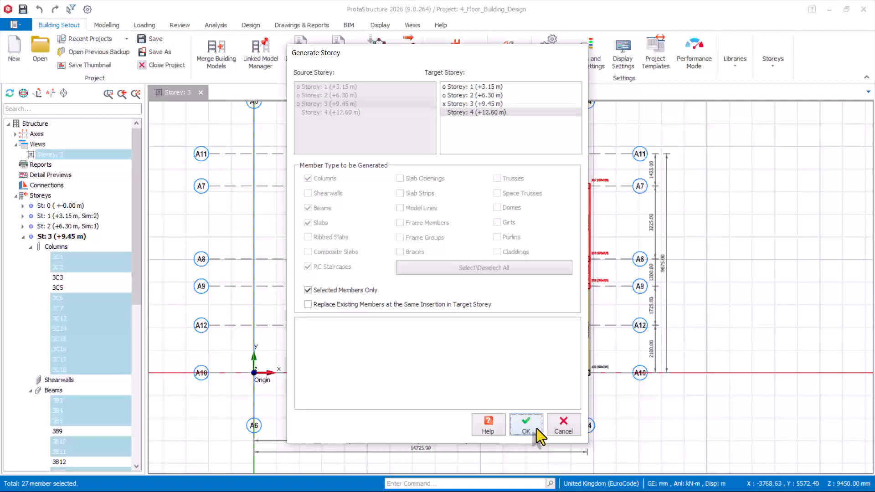
click(565, 427)
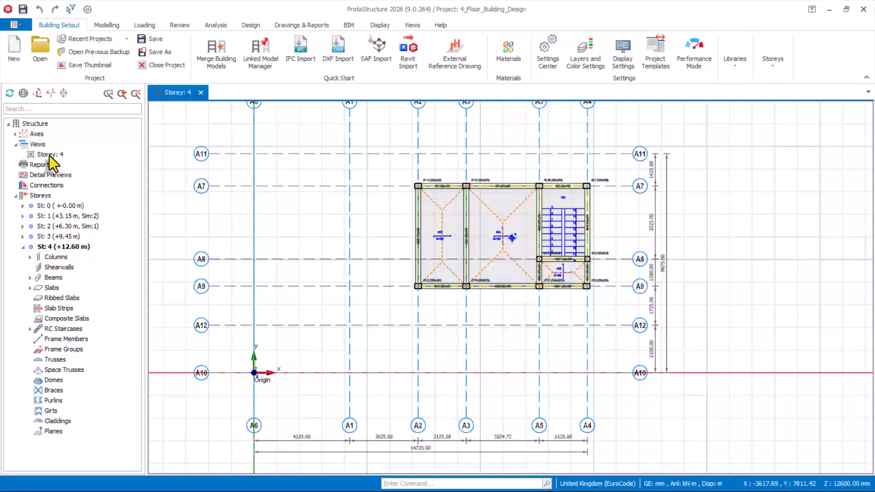
Show storey 4 in 3D and delete its topmost staircase
drag(49, 155, 592, 280)
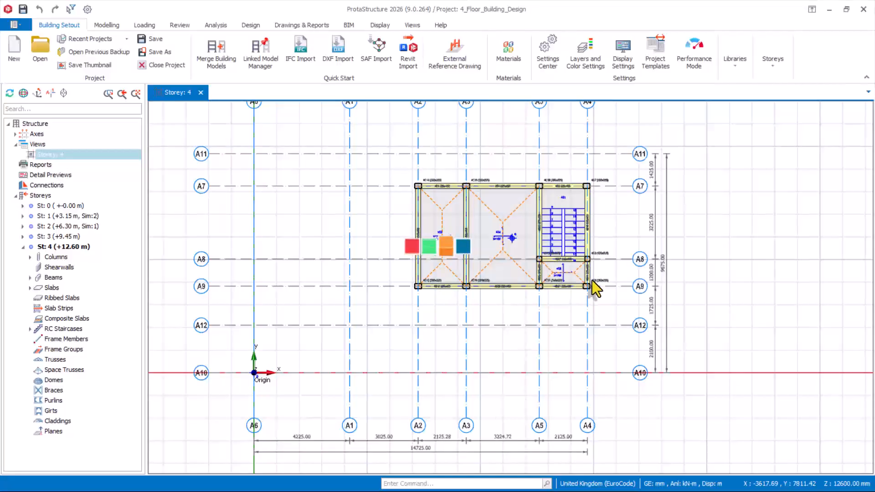
scroll(515, 342, down, 2)
middle_drag(515, 342, 685, 346)
click(668, 253)
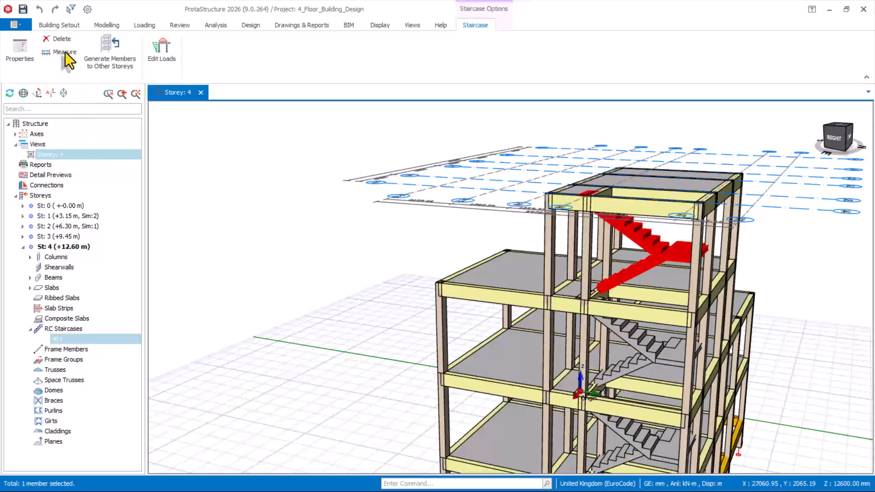
click(55, 38)
Delete the three roof slabs on storey 4, keeping the member filter limited to slabs
scroll(321, 261, down, 2)
middle_drag(393, 257, 512, 279)
scroll(510, 221, up, 1)
click(539, 218)
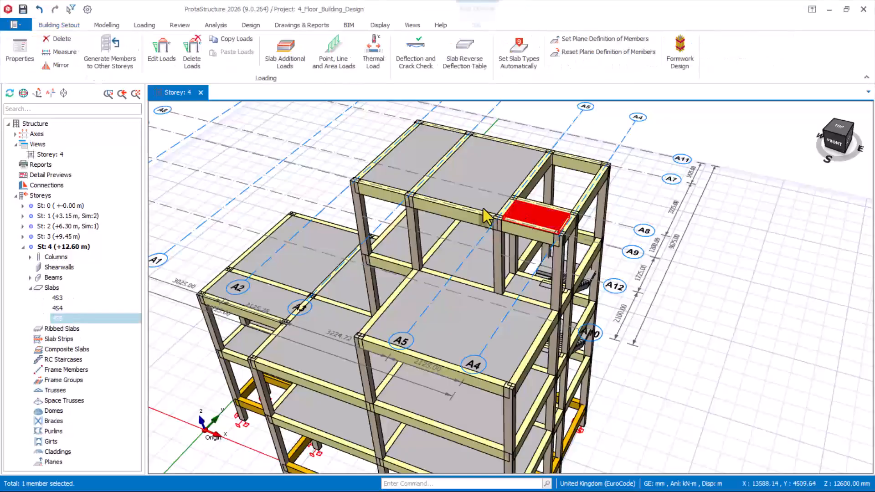
click(468, 190)
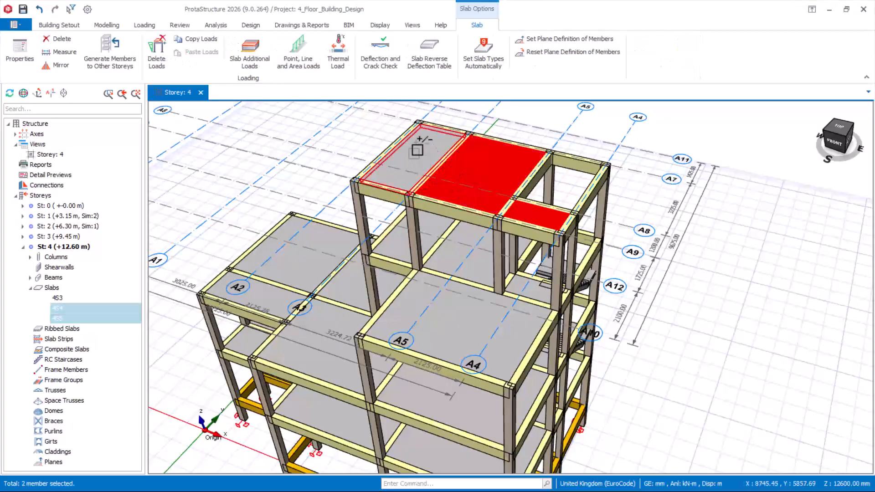
click(416, 142)
click(61, 39)
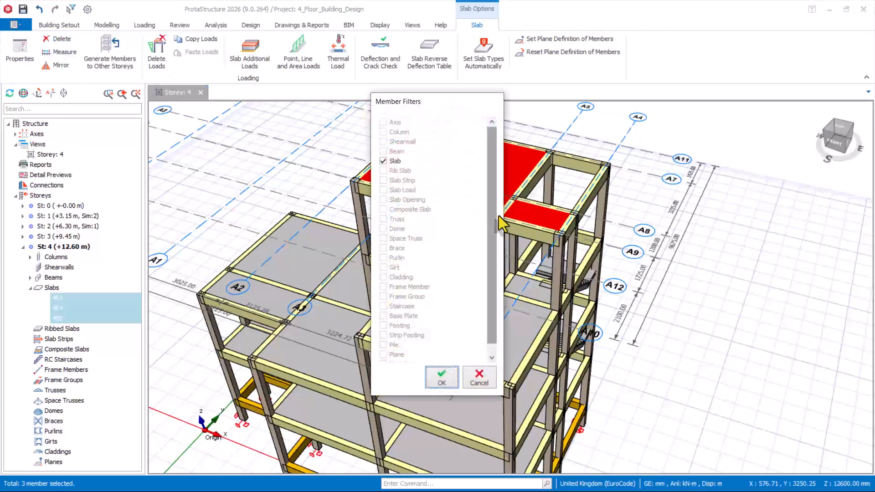
click(441, 378)
Make storey 1 (+3.15 m) the active storey in plan view and save the project
middle_drag(477, 250, 383, 325)
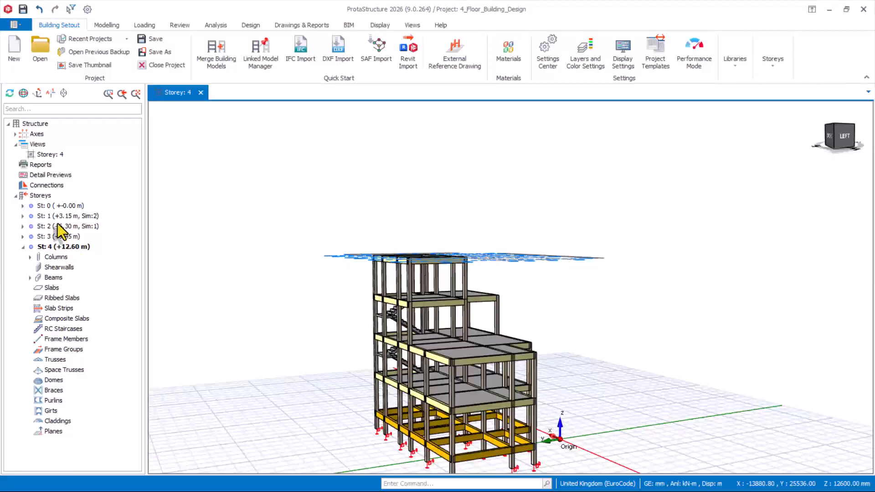
double_click(55, 216)
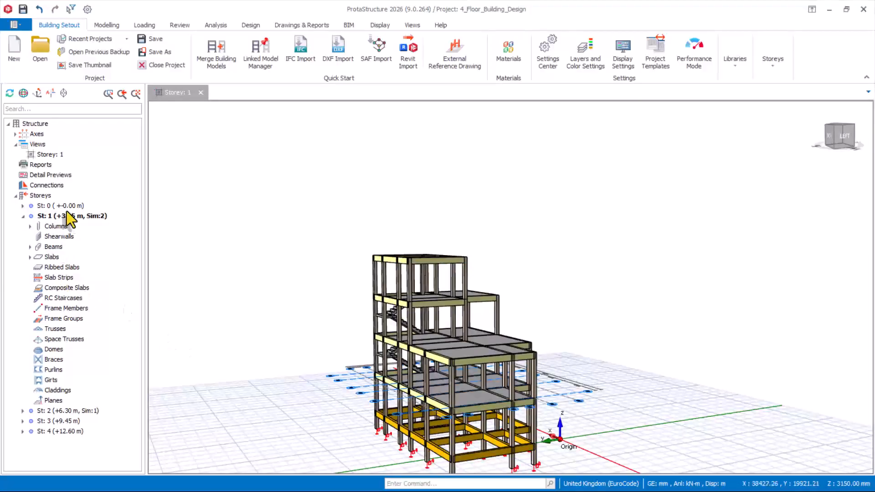
click(54, 156)
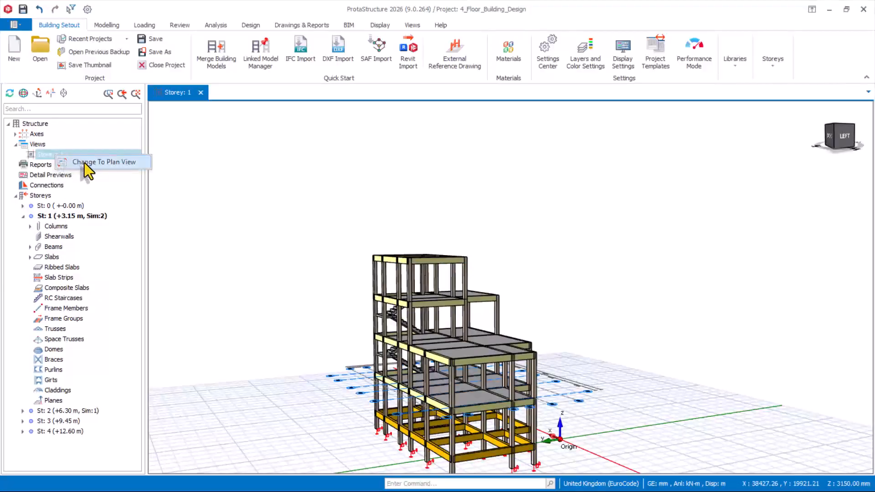
scroll(585, 193, up, 3)
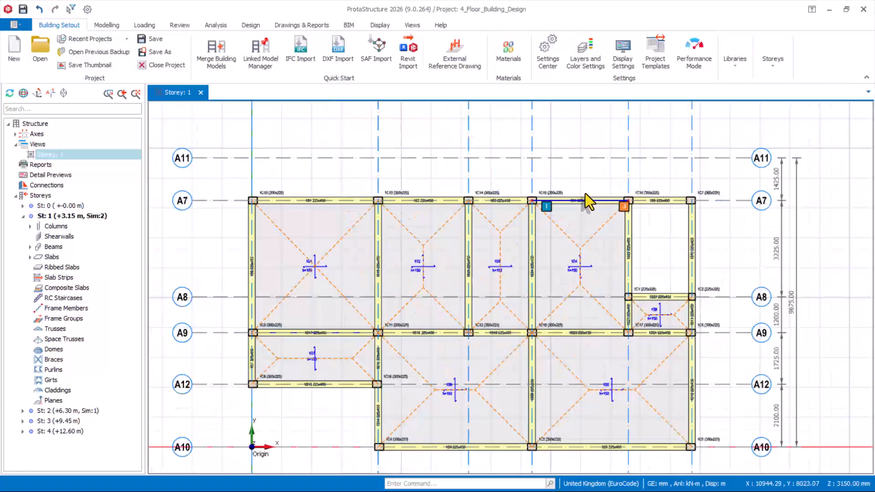
scroll(469, 176, down, 2)
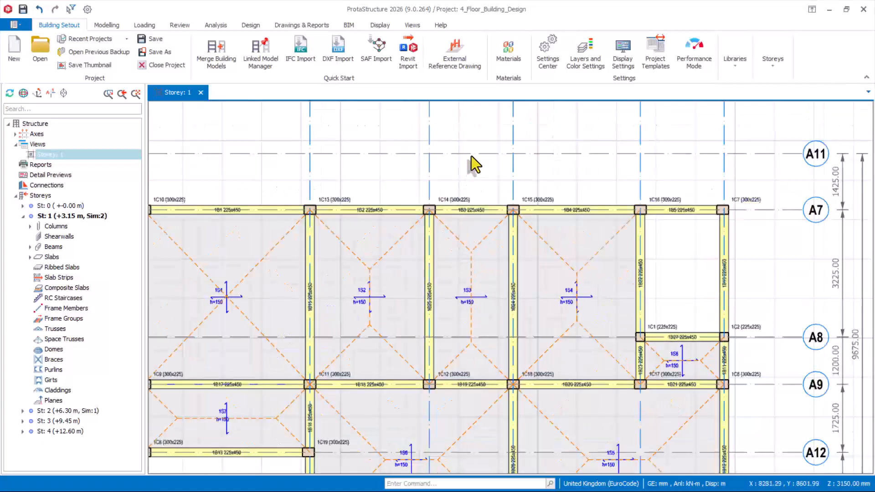
scroll(472, 165, up, 3)
scroll(476, 163, up, 1)
scroll(371, 230, down, 2)
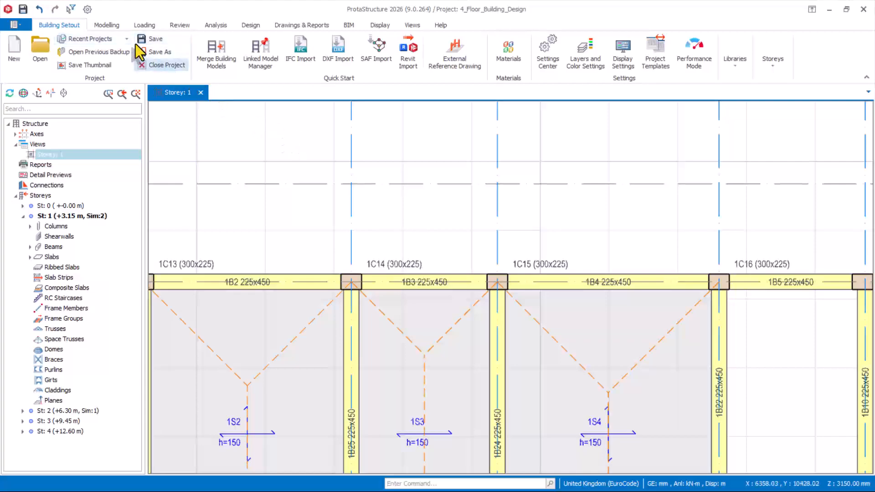
click(108, 26)
click(22, 9)
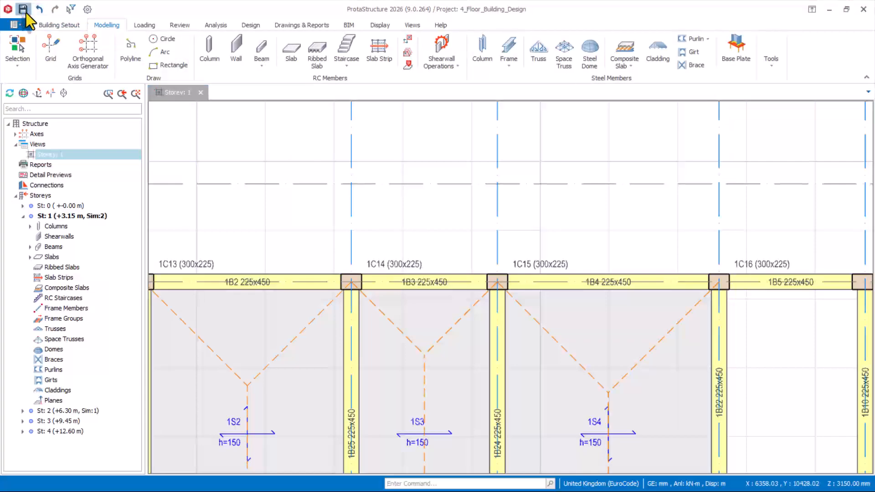
Start a new slab with 150 mm thickness, 3.2 kN/m2 dead load and 1.5 kN/m2 imposed load
click(288, 59)
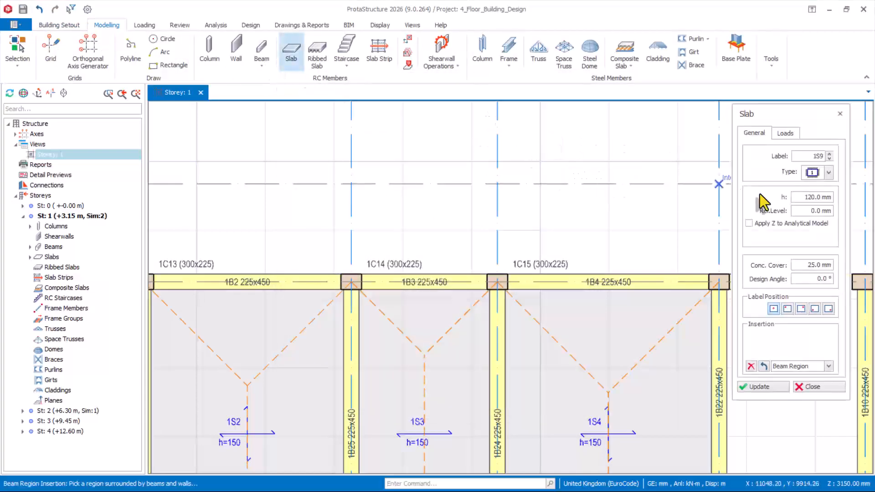
click(810, 198)
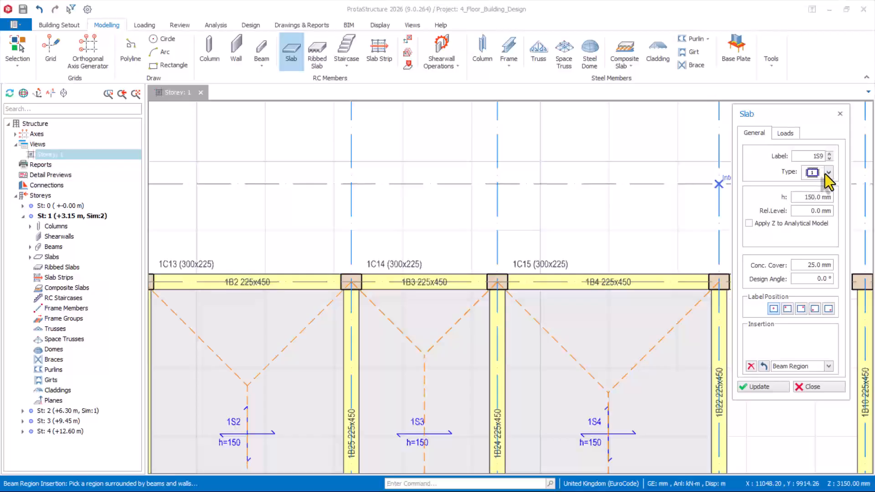
click(786, 133)
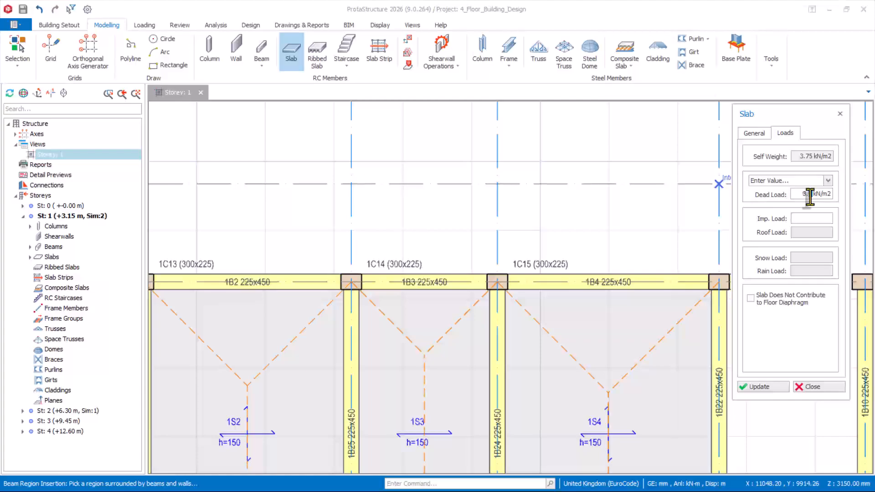
click(798, 218)
click(726, 223)
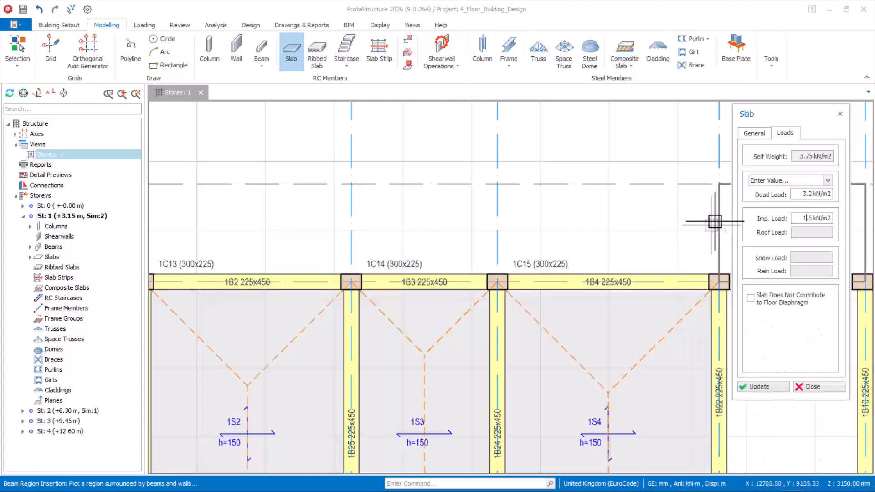
Change the slab type to cantilever, with a cantilever length of 1300 mm and a parapet load of 5.0 kN/m
click(754, 133)
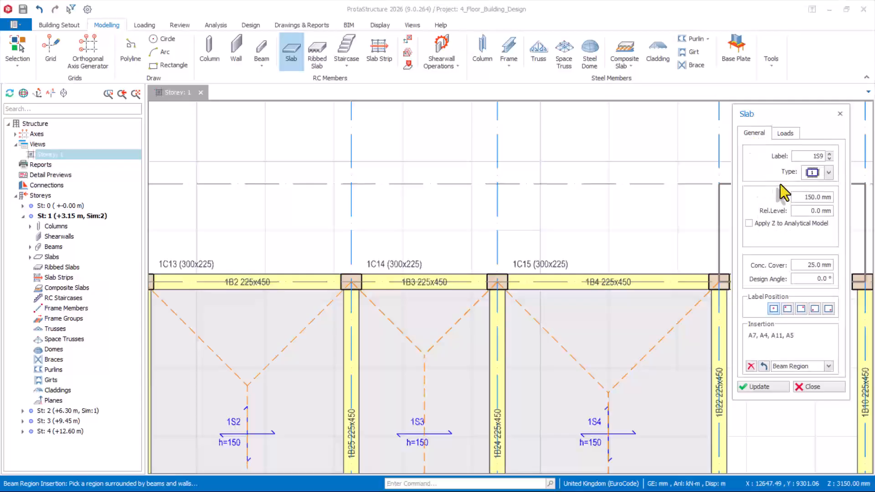
click(827, 173)
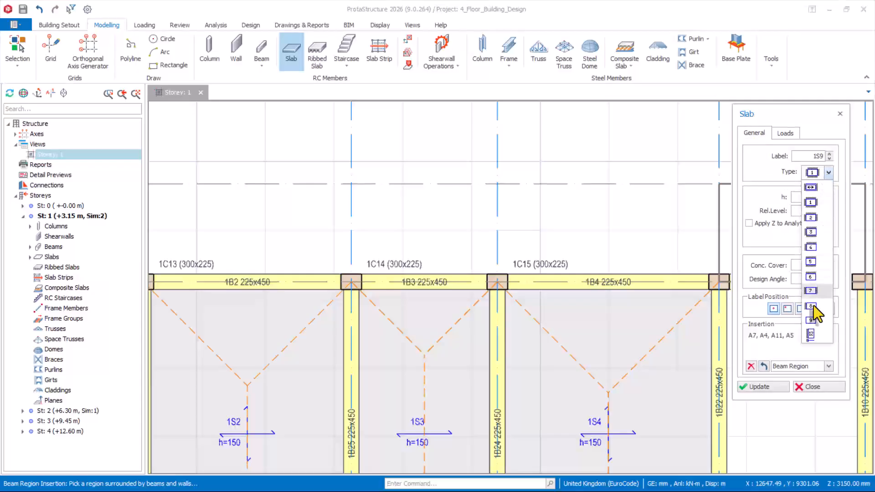
click(811, 336)
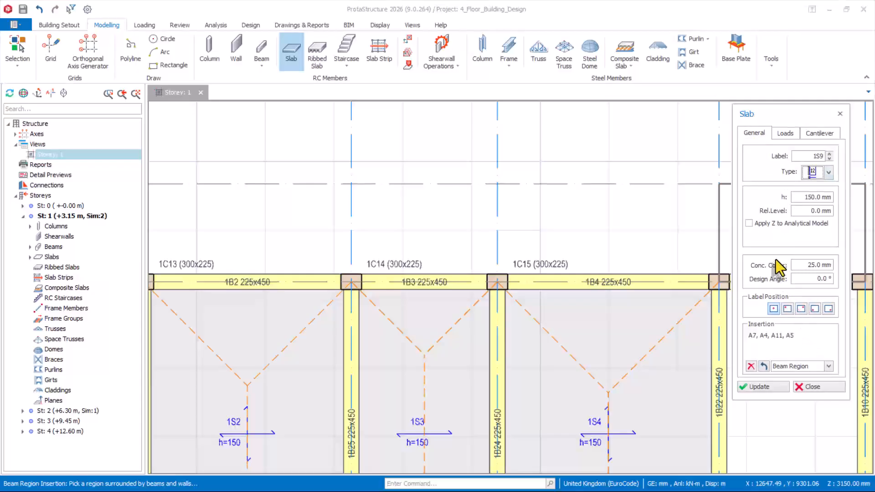
click(816, 133)
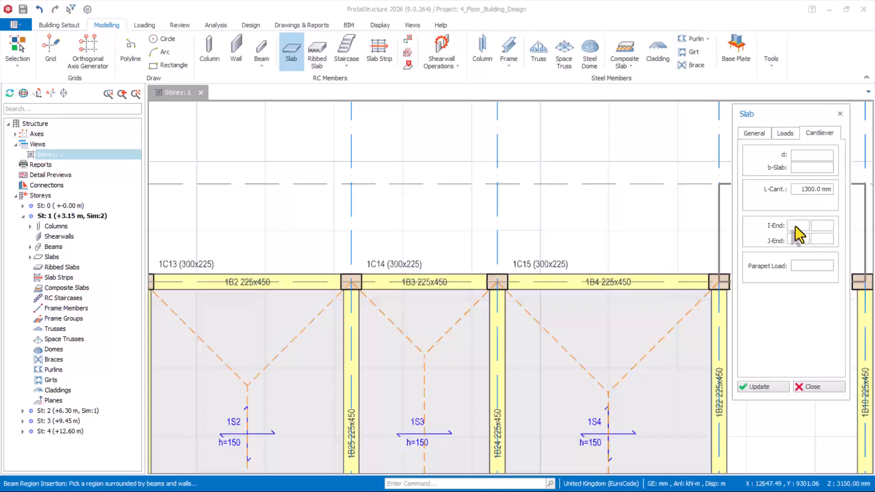
click(806, 268)
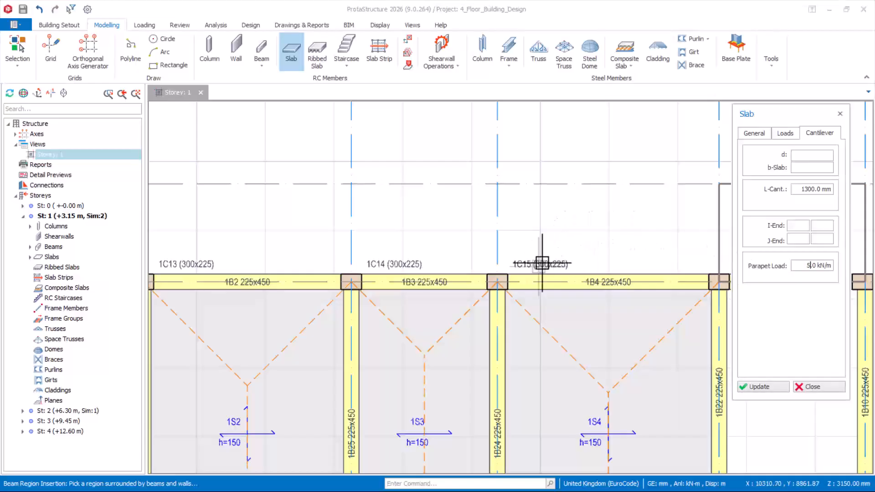
Insert the cantilever slab outside beam 1B3 on axis A7, from column 1C14 to 1C15, and finish the slab command
scroll(679, 258, down, 1)
scroll(543, 299, down, 2)
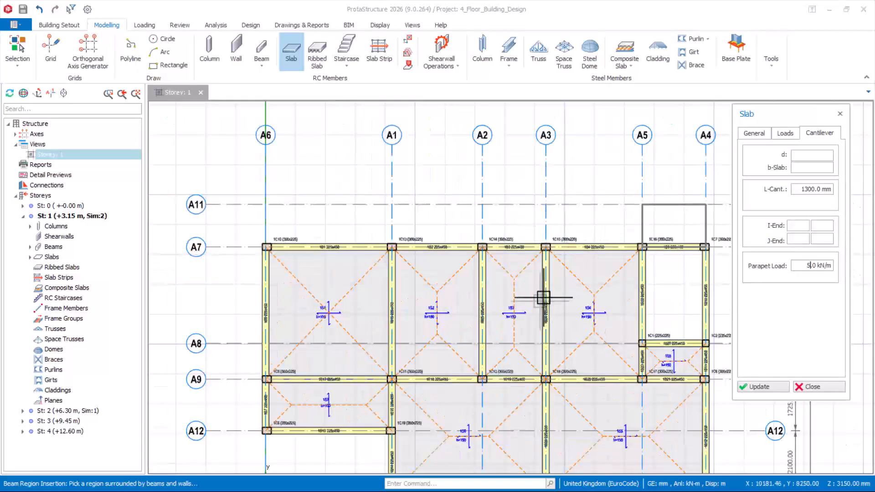
scroll(505, 248, up, 4)
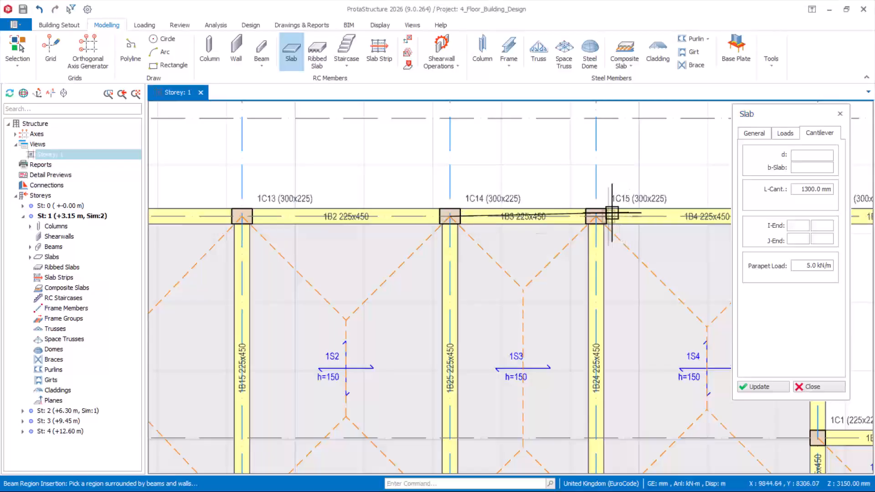
click(593, 217)
click(578, 144)
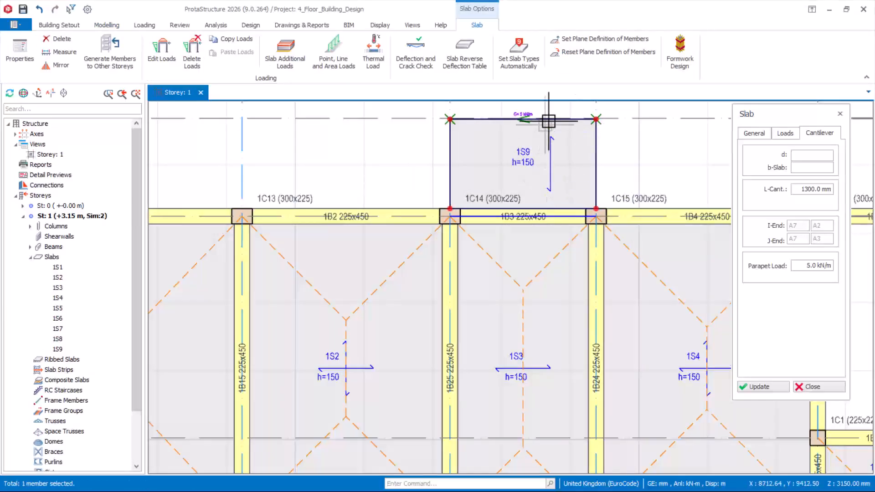
scroll(511, 118, up, 2)
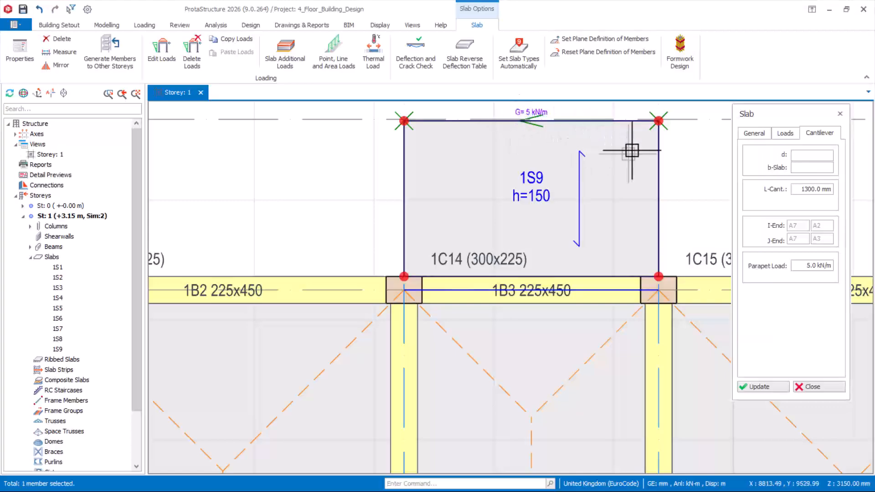
click(815, 389)
scroll(653, 269, down, 3)
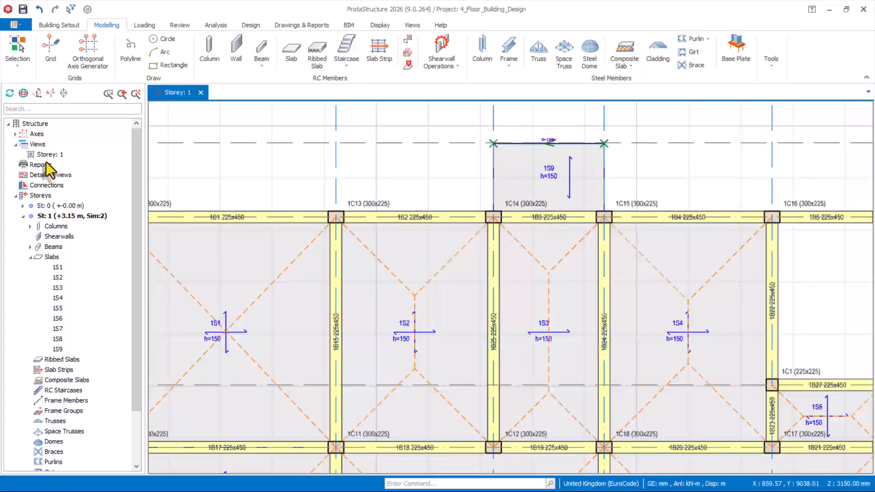
Show the storey 1 view in 3D and examine the building frame, slabs, stairs and ground beams from several sides
double_click(63, 155)
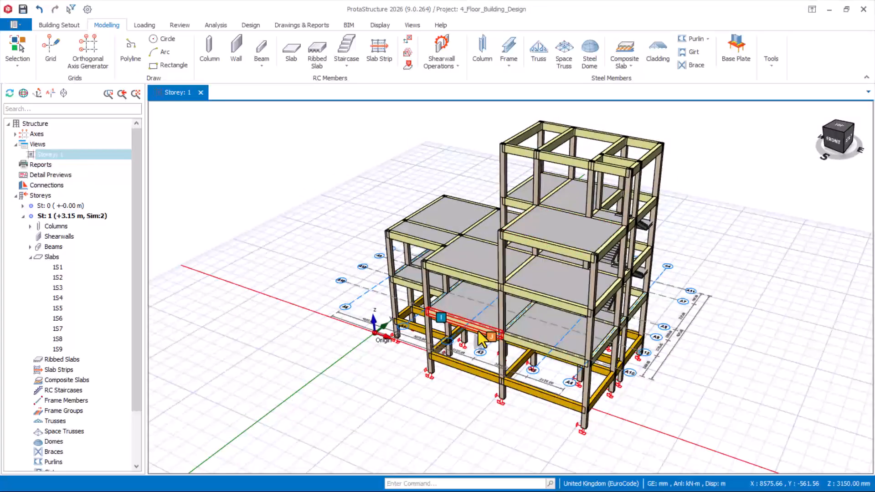
middle_drag(461, 324, 647, 312)
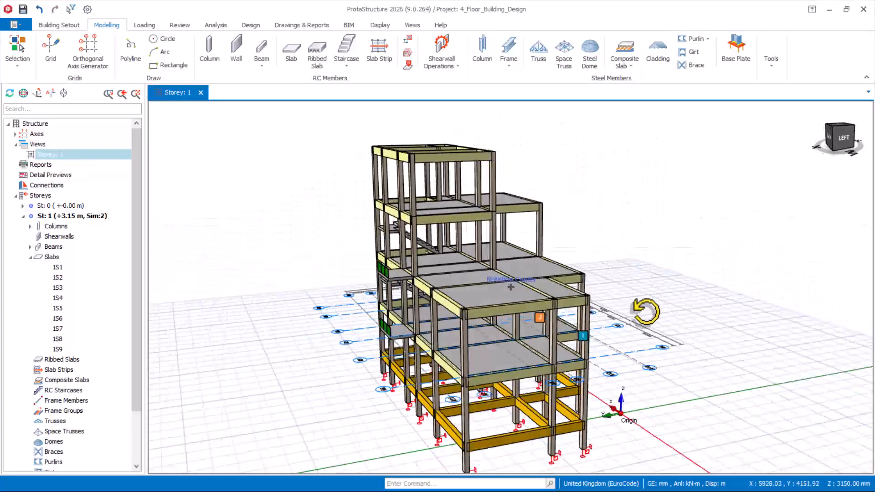
scroll(385, 383, up, 4)
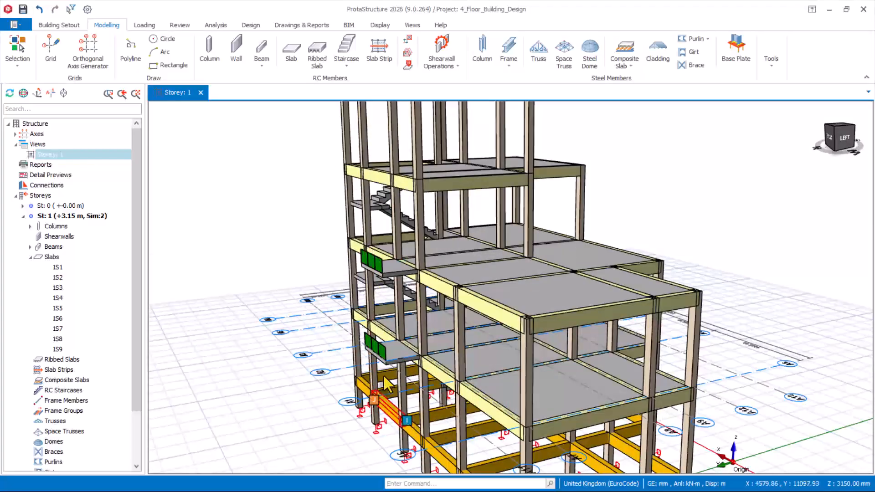
scroll(460, 256, down, 2)
middle_drag(728, 331, 602, 299)
scroll(597, 308, down, 2)
scroll(592, 311, up, 2)
scroll(545, 228, down, 2)
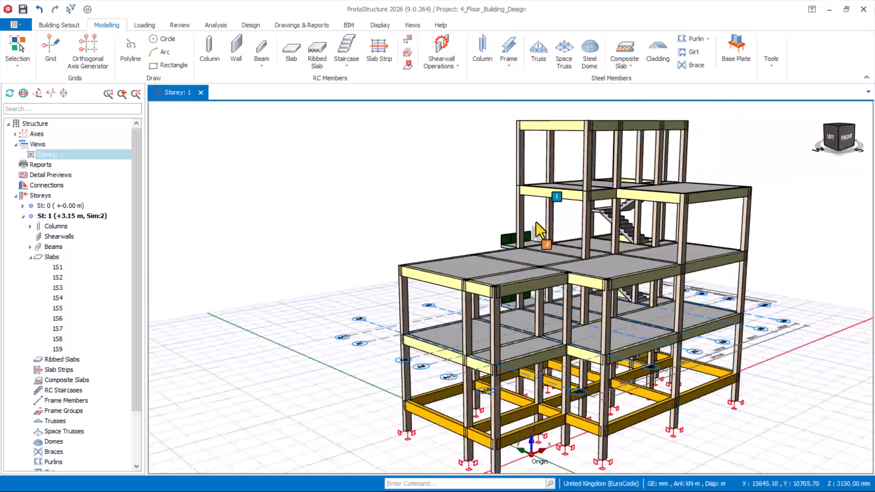
scroll(540, 230, down, 1)
scroll(672, 296, up, 2)
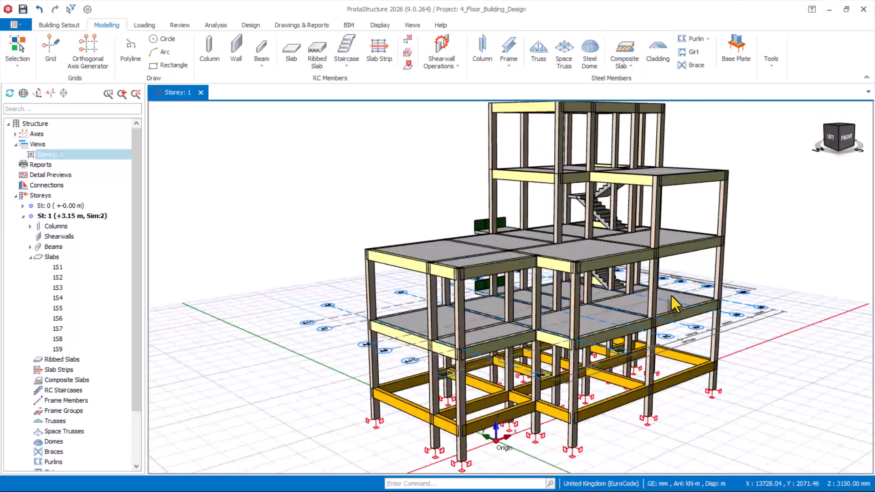
scroll(671, 295, up, 3)
scroll(483, 258, down, 2)
mouse_move(583, 294)
middle_down()
mouse_move(506, 283)
mouse_move(538, 294)
mouse_move(472, 269)
middle_up()
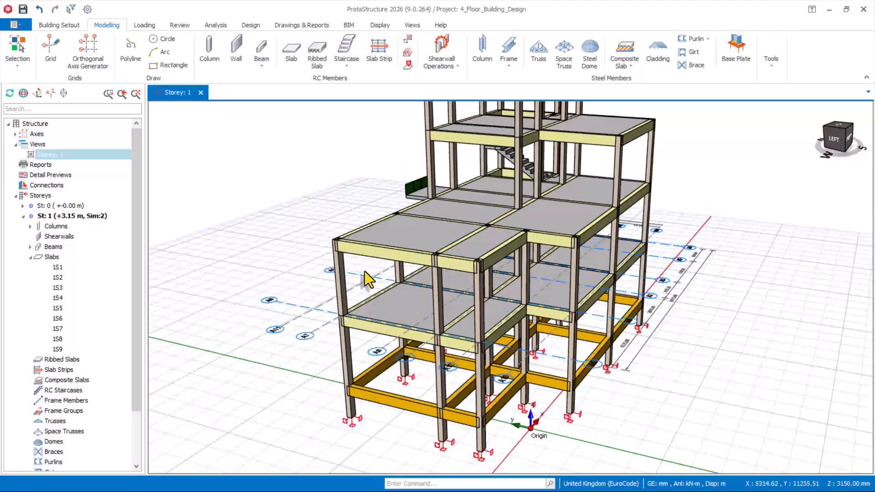
mouse_move(365, 272)
middle_down()
mouse_move(387, 302)
mouse_move(453, 289)
mouse_move(455, 300)
middle_up()
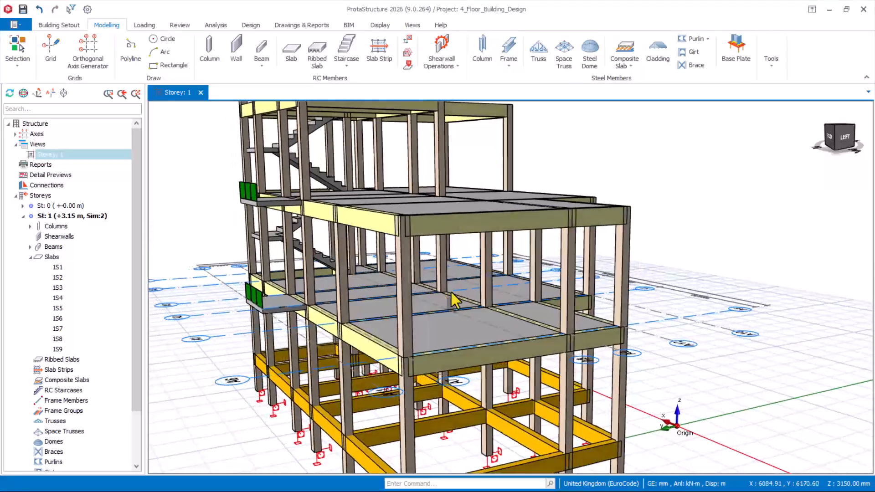
scroll(633, 196, down, 3)
scroll(487, 251, up, 2)
scroll(579, 249, down, 2)
scroll(527, 269, up, 3)
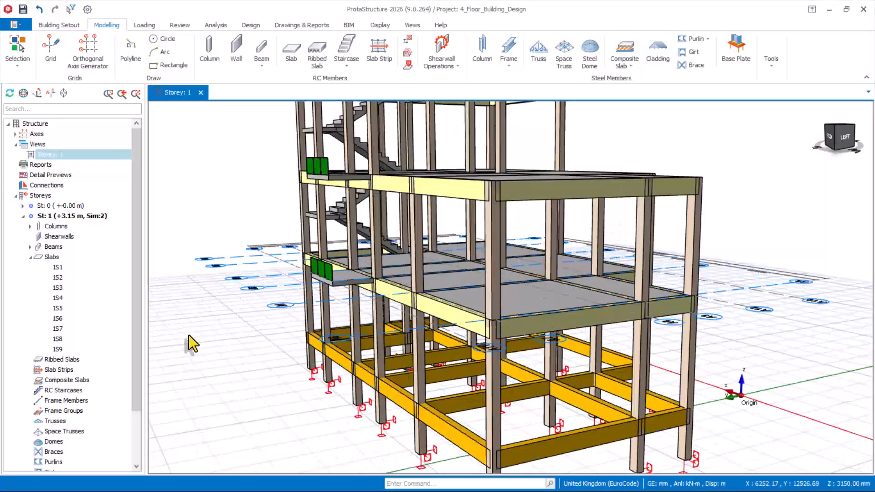
Remove the similar-storey definition from storeys 1 and 2 in the storey settings
right_click(40, 195)
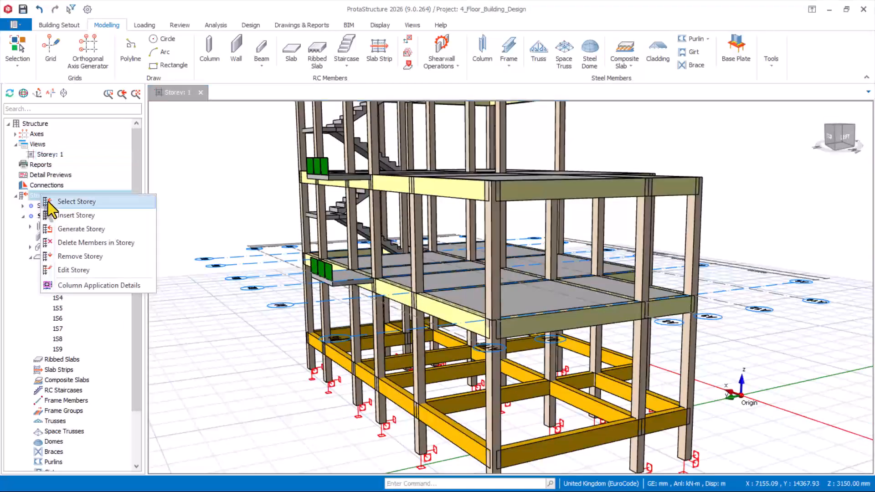
click(64, 271)
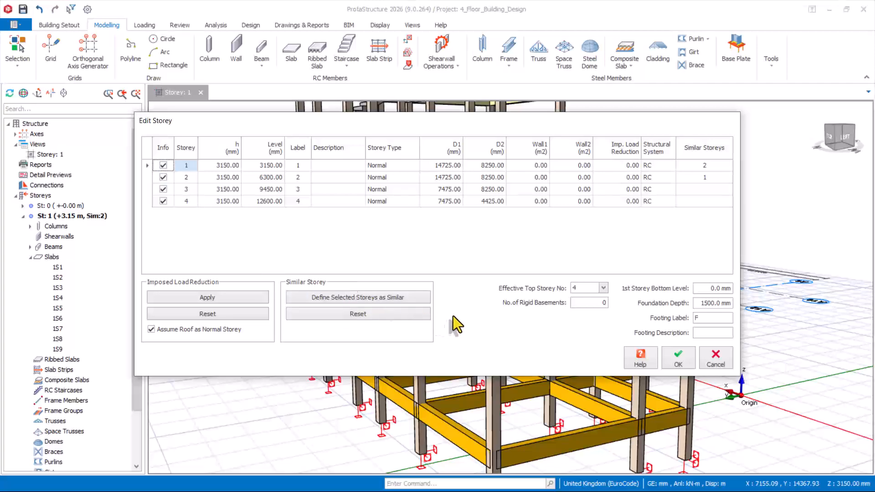
click(360, 313)
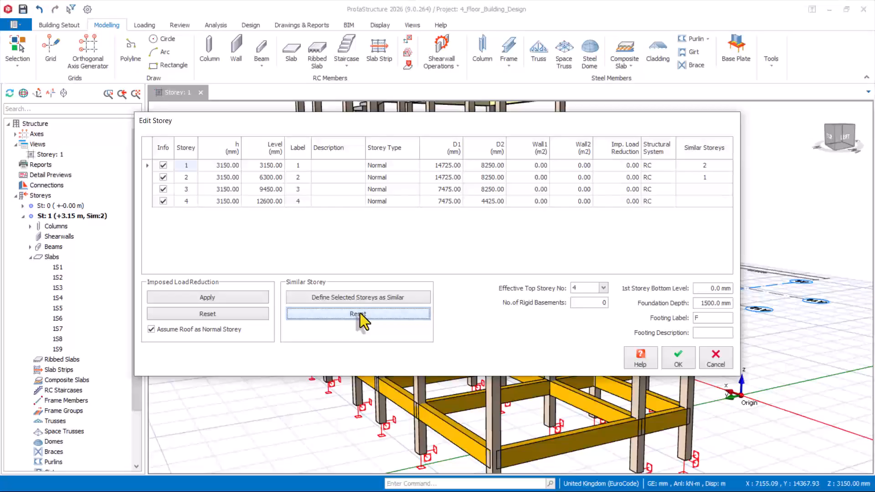
click(149, 165)
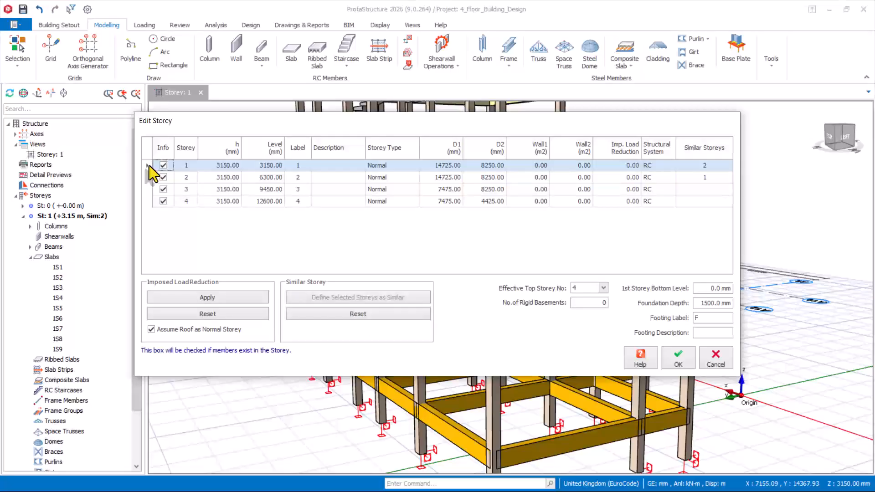
ctrl+click(147, 177)
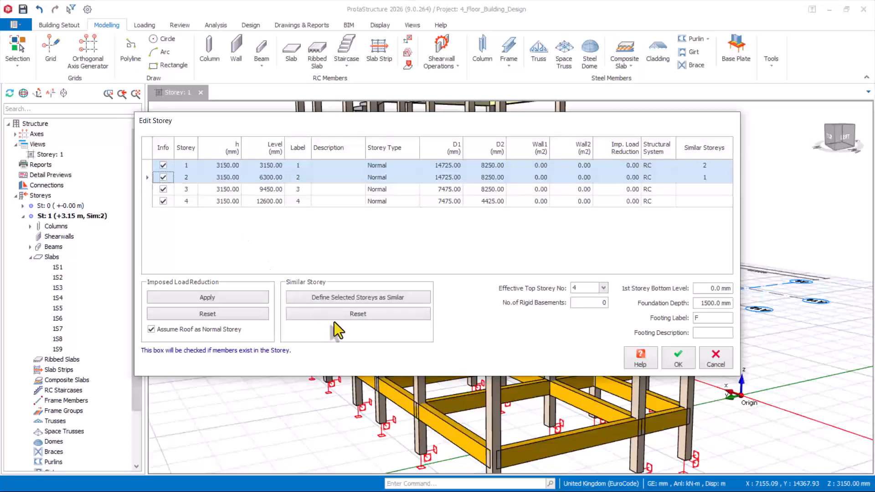
click(359, 315)
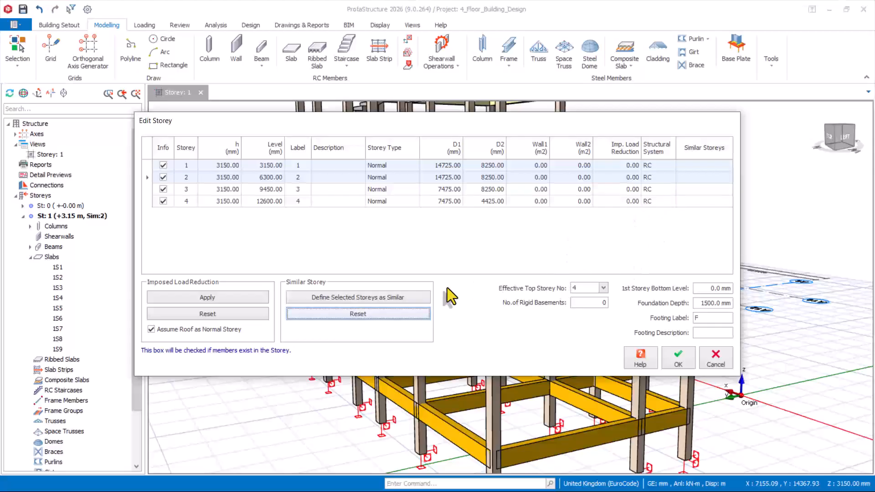
click(716, 303)
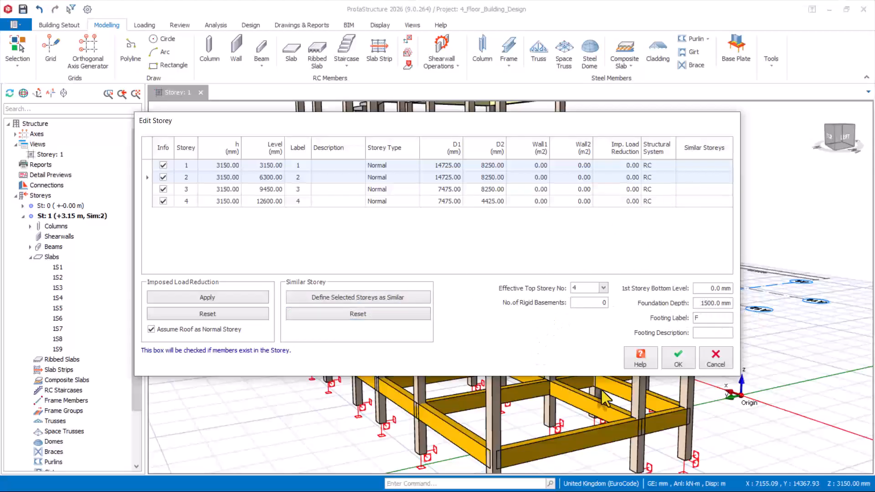
click(679, 360)
click(483, 295)
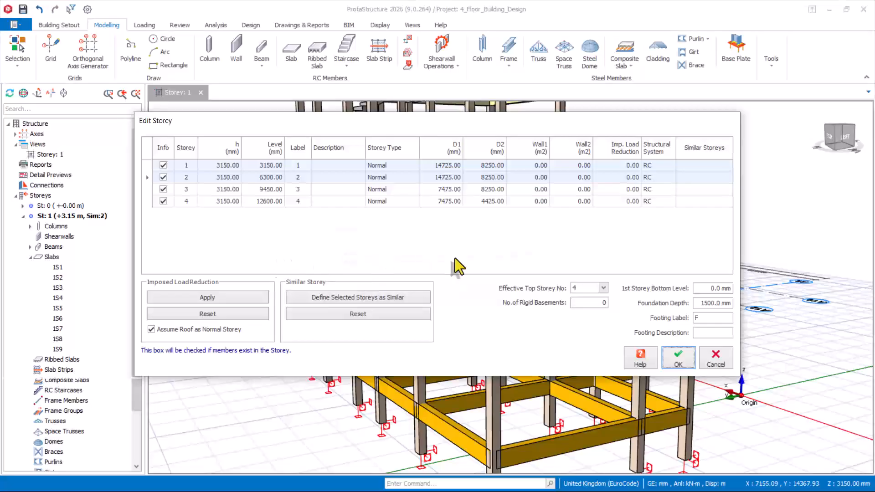
Examine the ground-level beams, column bases and lower storeys of the 3D model from several sides
scroll(588, 316, down, 5)
middle_drag(673, 317, 556, 325)
scroll(550, 326, up, 3)
scroll(549, 326, down, 2)
scroll(392, 350, up, 2)
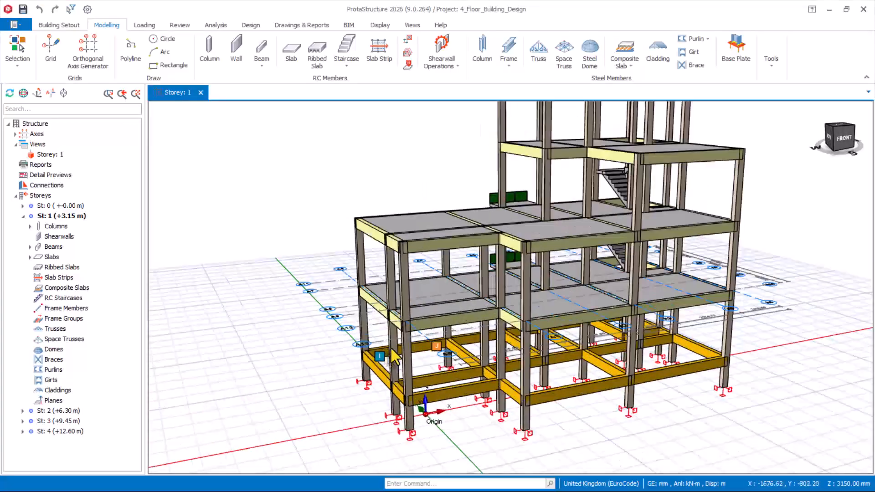
middle_drag(501, 285, 551, 287)
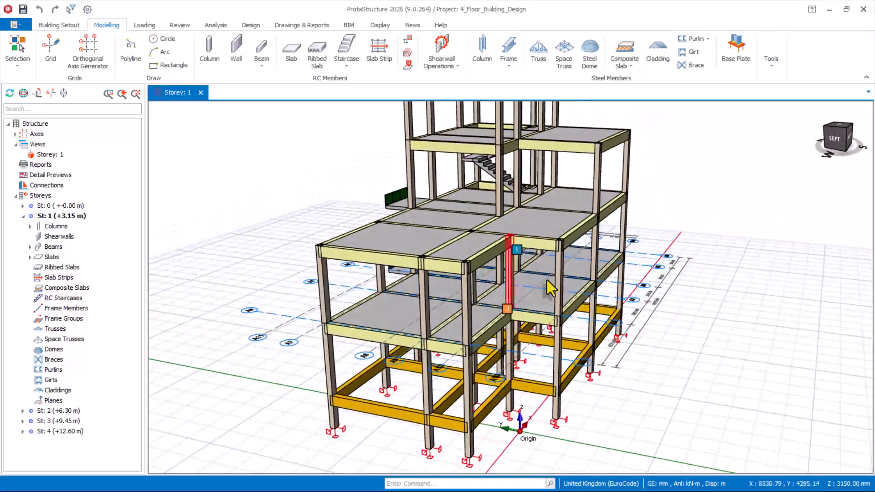
scroll(547, 280, down, 1)
scroll(396, 373, up, 3)
scroll(396, 373, up, 2)
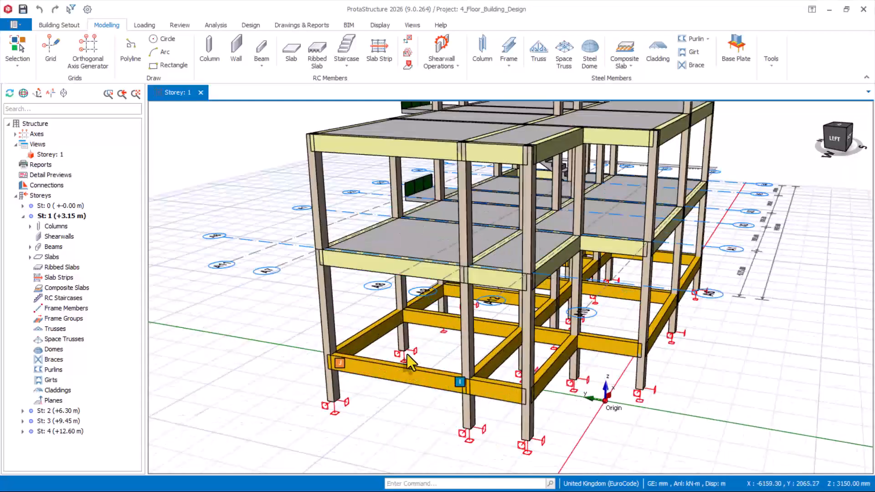
middle_drag(563, 434, 504, 407)
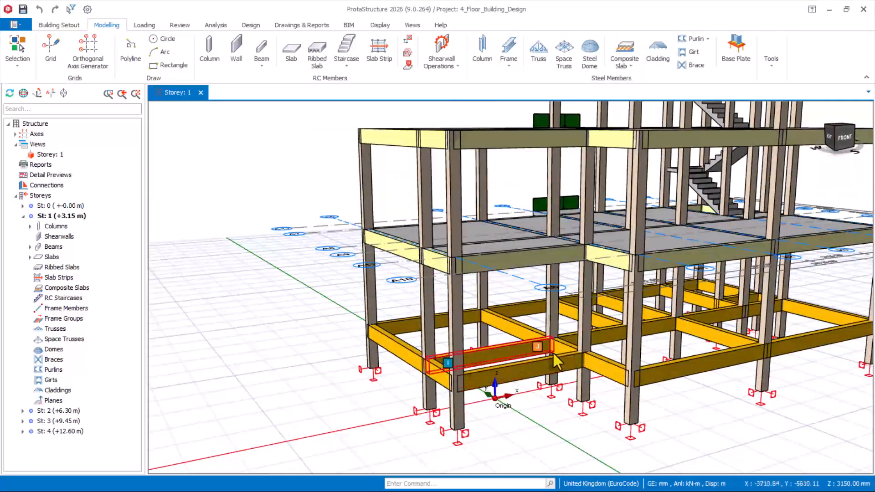
scroll(683, 337, up, 2)
scroll(608, 348, down, 1)
scroll(510, 386, up, 2)
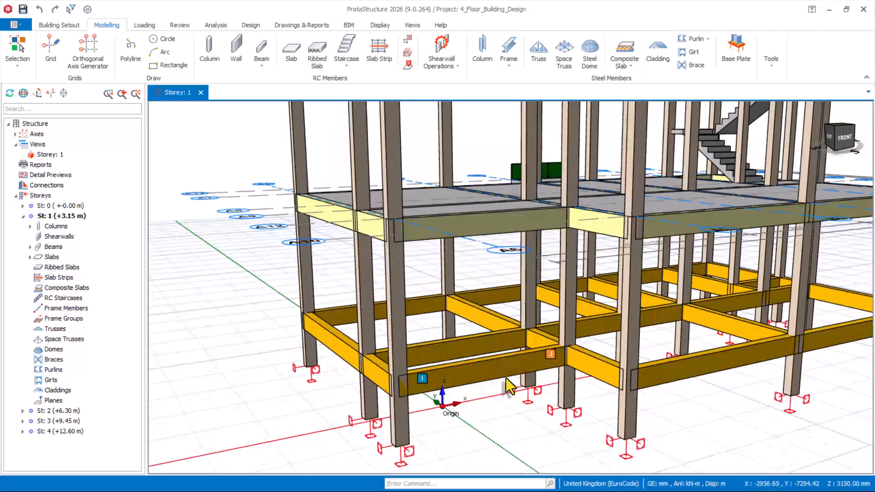
scroll(488, 330, up, 2)
mouse_move(488, 335)
middle_down()
mouse_move(491, 346)
mouse_move(546, 331)
middle_up()
scroll(545, 330, down, 3)
Make St: 0 the active storey and switch its view from 3D to plan
click(52, 206)
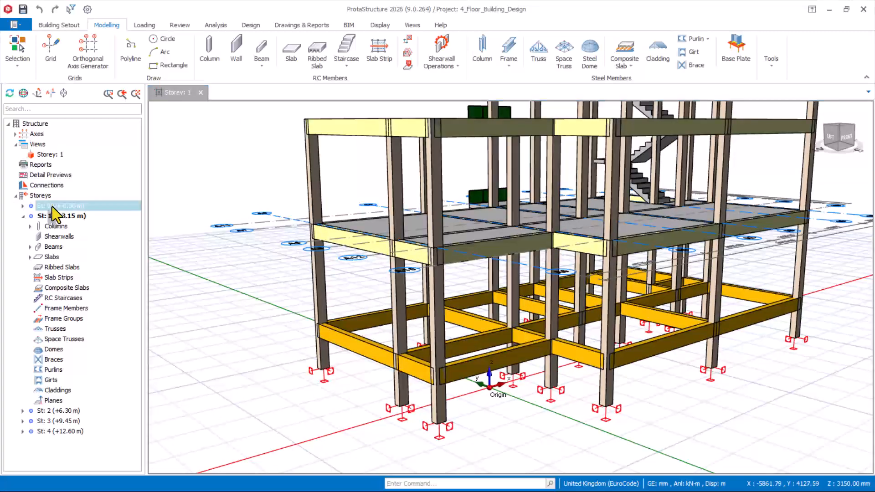
double_click(52, 207)
right_click(44, 153)
click(83, 160)
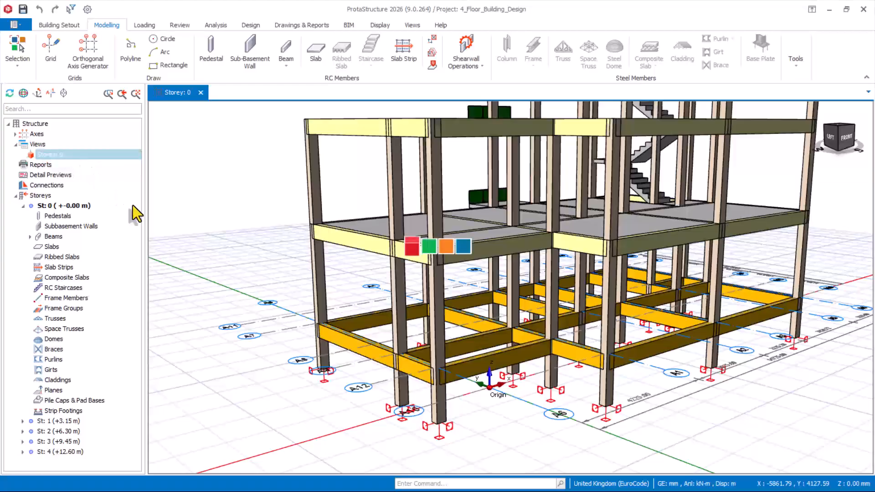
scroll(513, 322, up, 3)
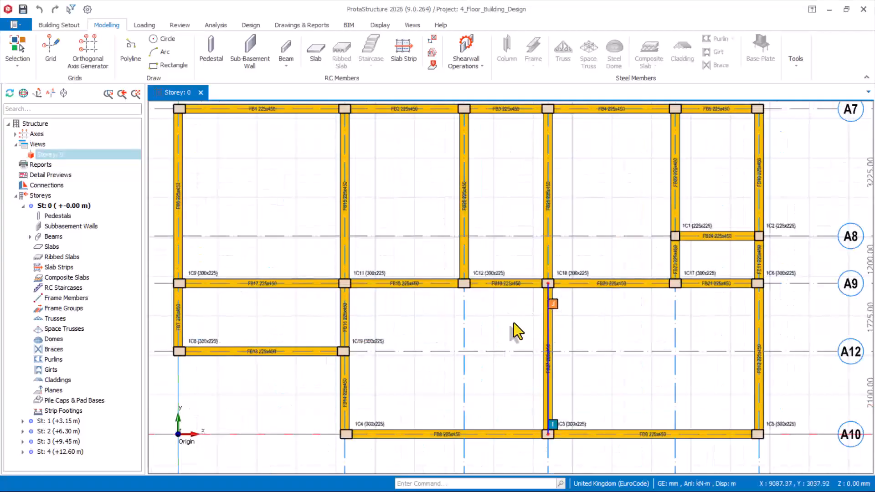
Set up a 150 mm thick subbasement slab with a 1500 mm relative level, Z applied to the analytical model and an upper-right label
click(316, 51)
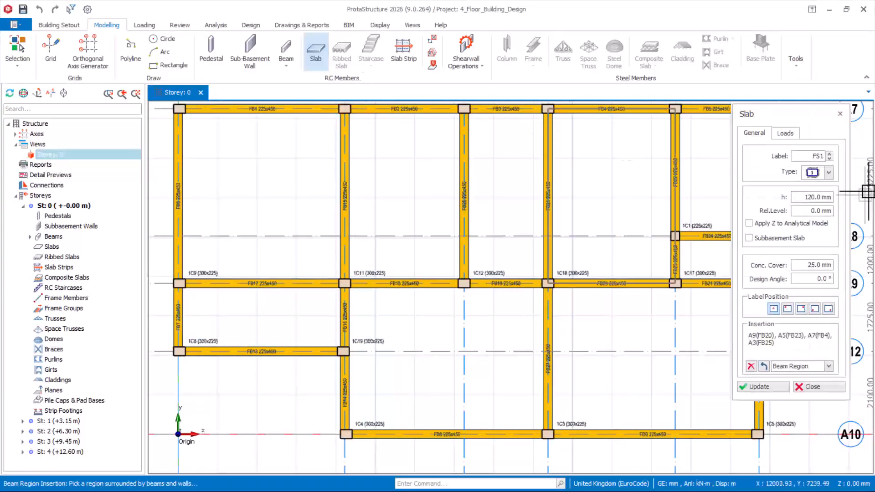
double_click(809, 197)
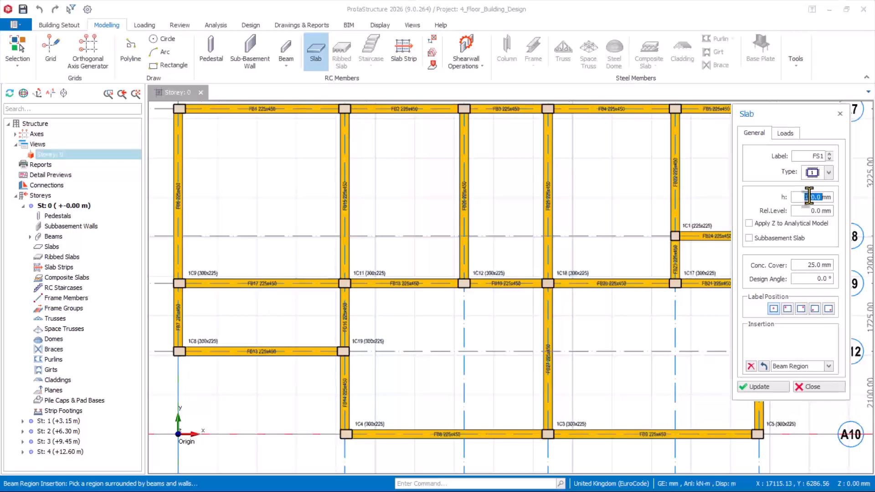
text(150)
click(749, 238)
Insert slabs in the three beam regions between axis A9 and axes A10 and A12
scroll(522, 228, down, 3)
click(574, 291)
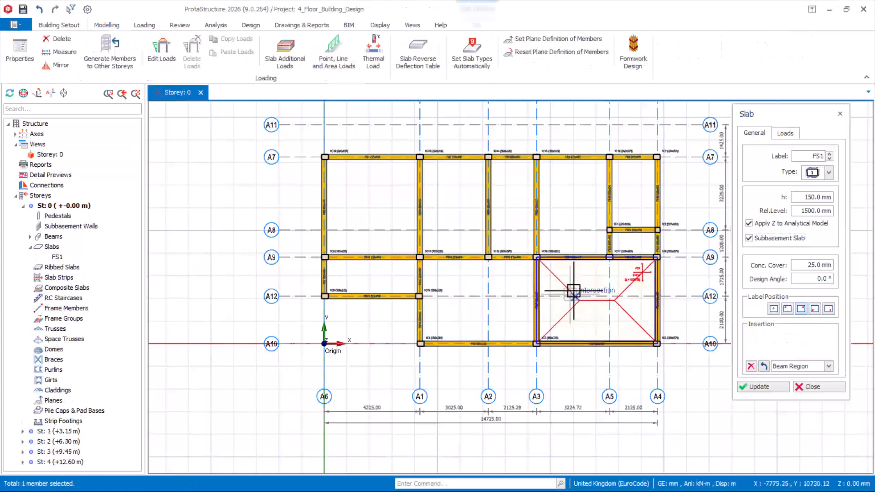
click(463, 309)
click(371, 269)
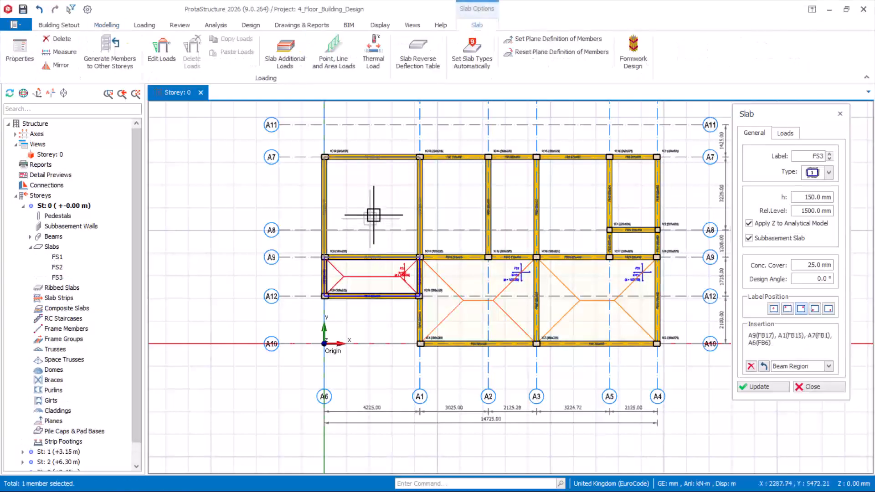
Insert slabs in the six beam regions between axes A7 and A9, including the small bay below A8, and end slab insertion
click(374, 215)
click(451, 196)
click(508, 196)
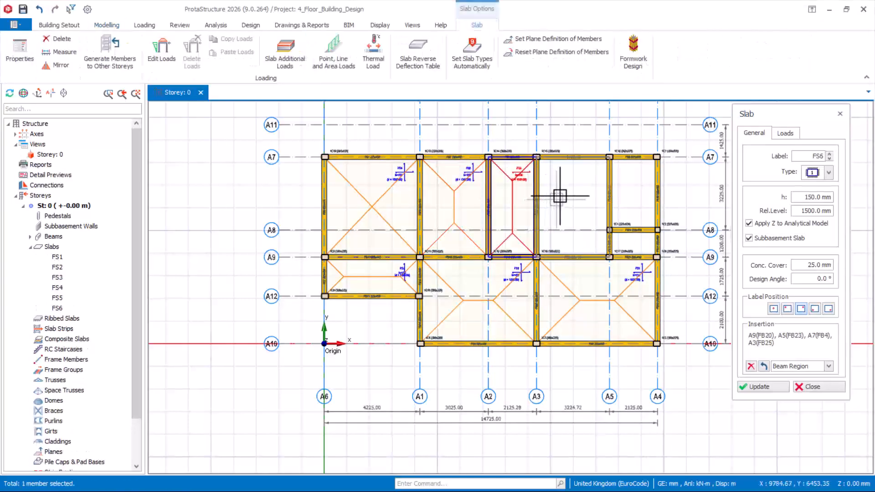
click(560, 196)
click(627, 197)
click(631, 242)
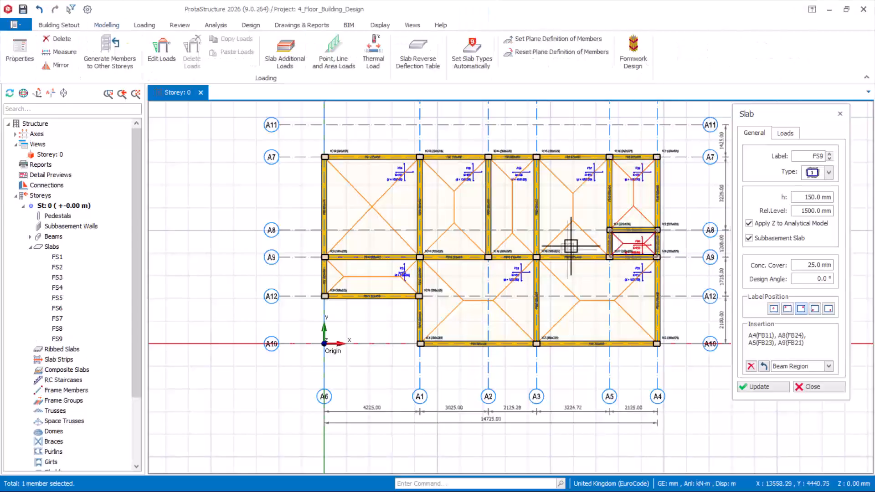
scroll(506, 194, up, 2)
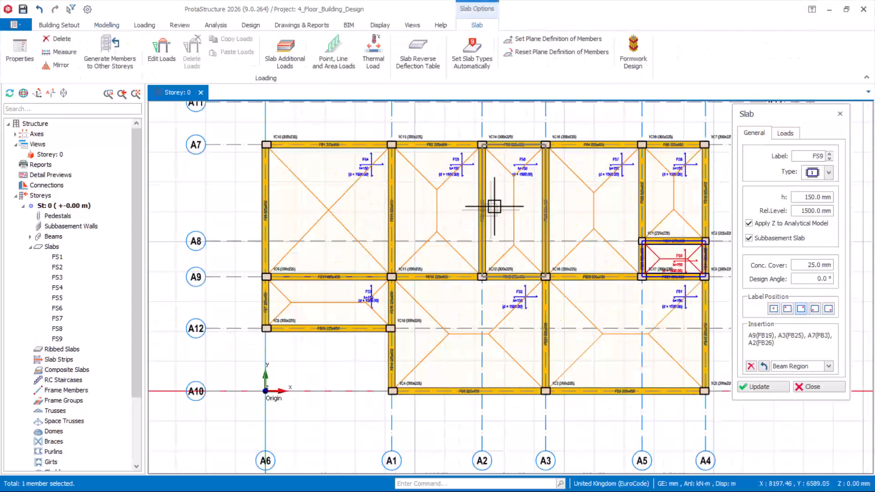
click(821, 390)
Switch the Storey: 0 view from plan to 3D and examine the ground-floor slabs from the building's A6 side
scroll(510, 280, up, 1)
scroll(336, 338, up, 1)
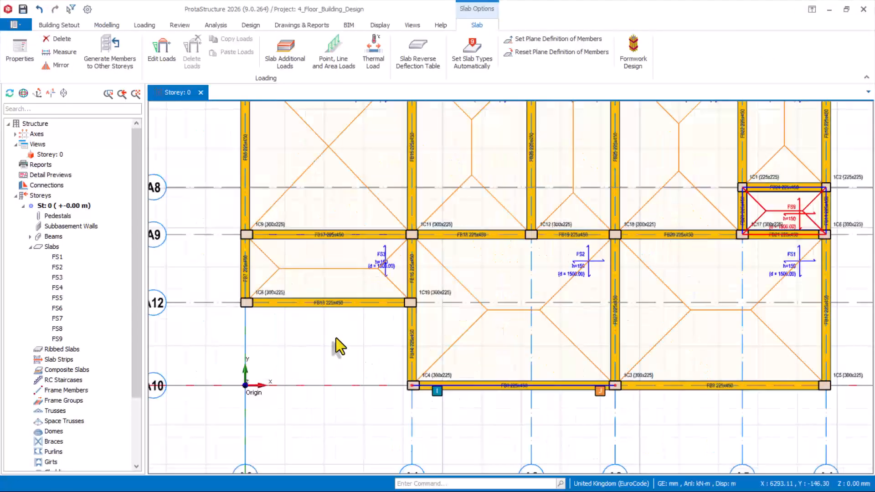
scroll(365, 289, down, 1)
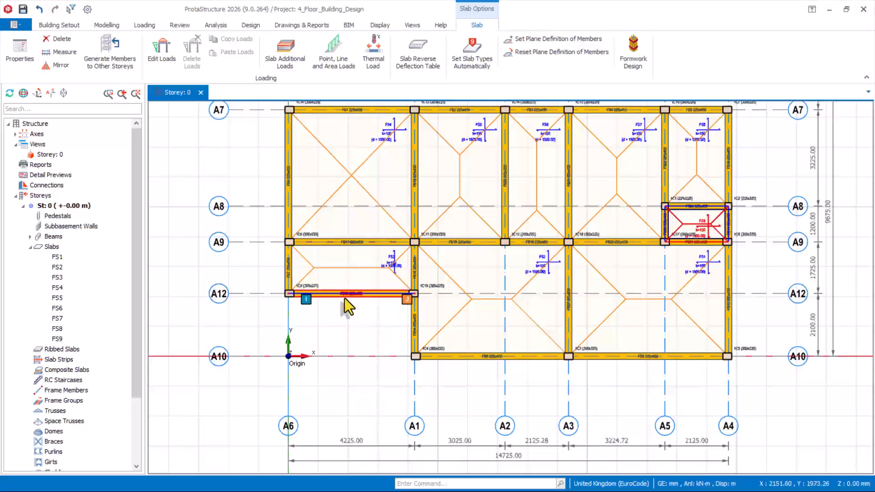
scroll(418, 275, down, 2)
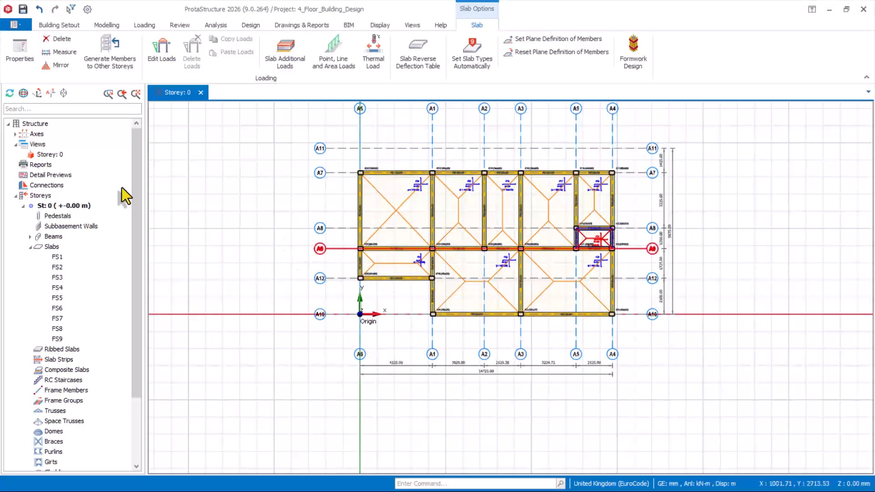
right_click(56, 155)
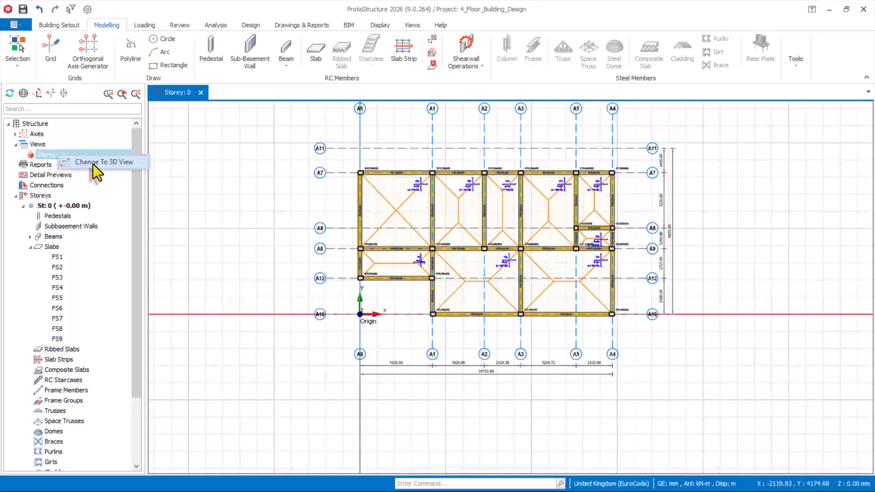
click(94, 164)
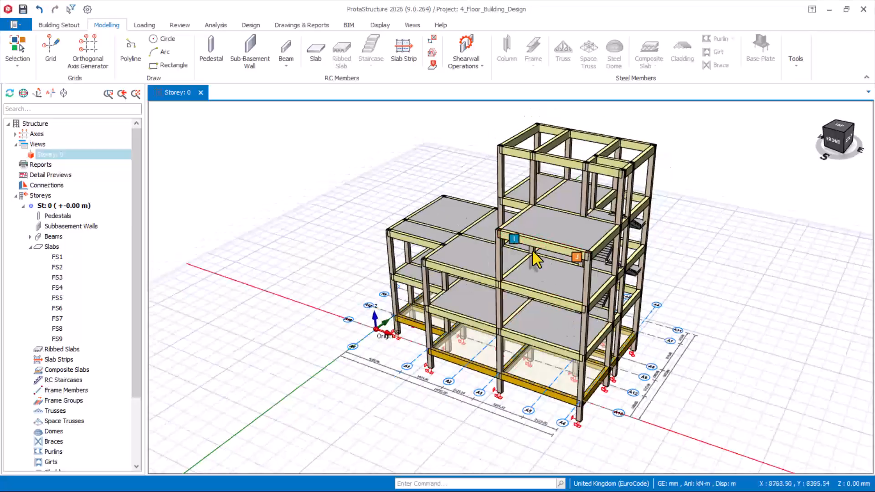
middle_drag(536, 259, 502, 330)
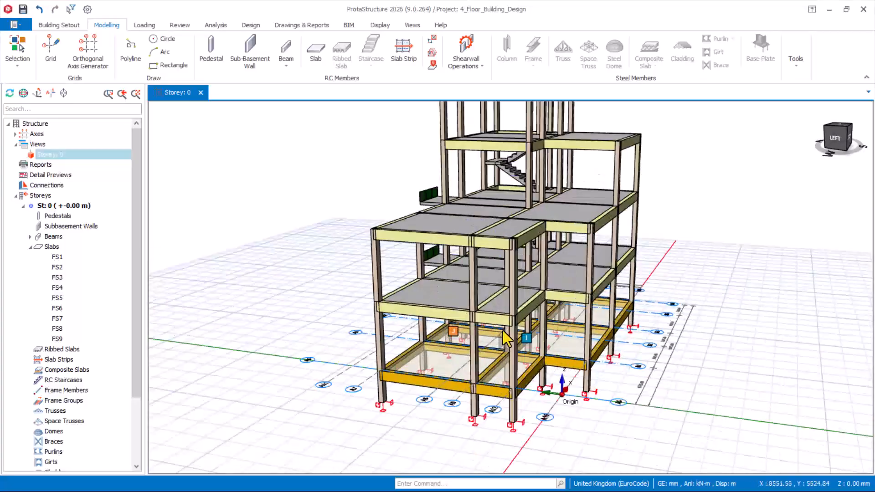
scroll(503, 330, up, 2)
scroll(505, 250, down, 2)
scroll(542, 367, up, 1)
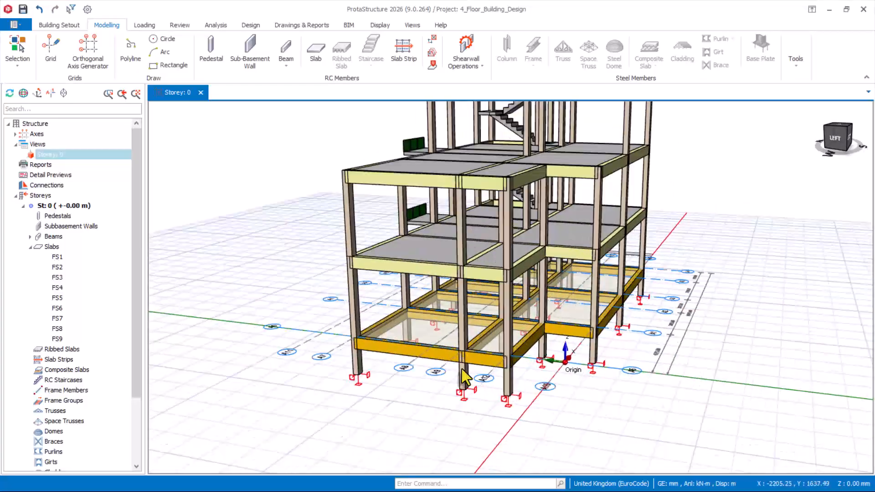
Open the load editor for storey 0, examine the load case G diagrams on its beams and slabs, and close it
click(414, 351)
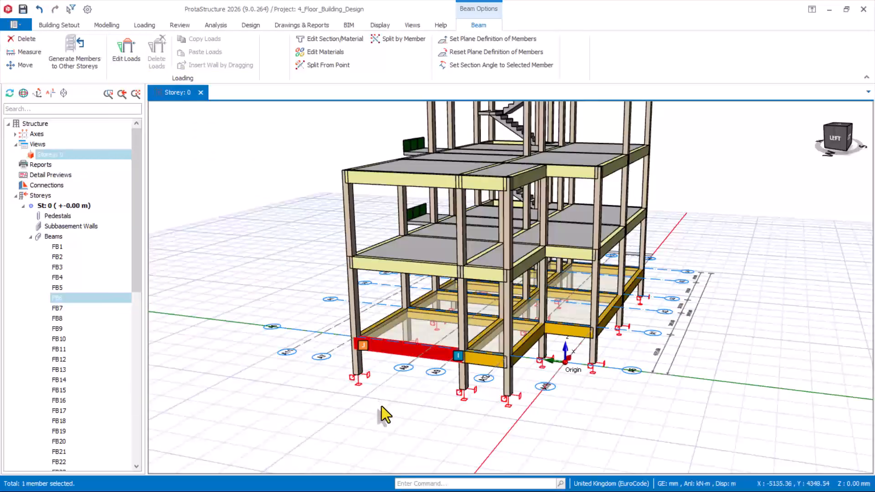
click(360, 417)
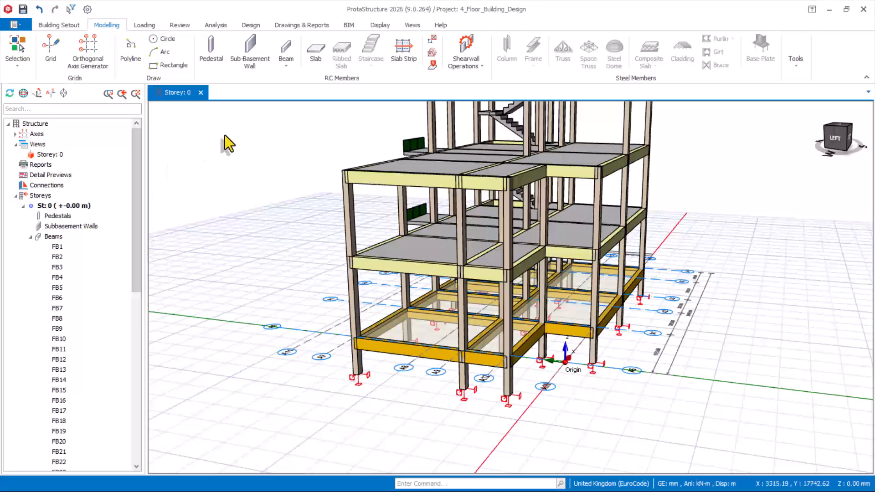
click(147, 26)
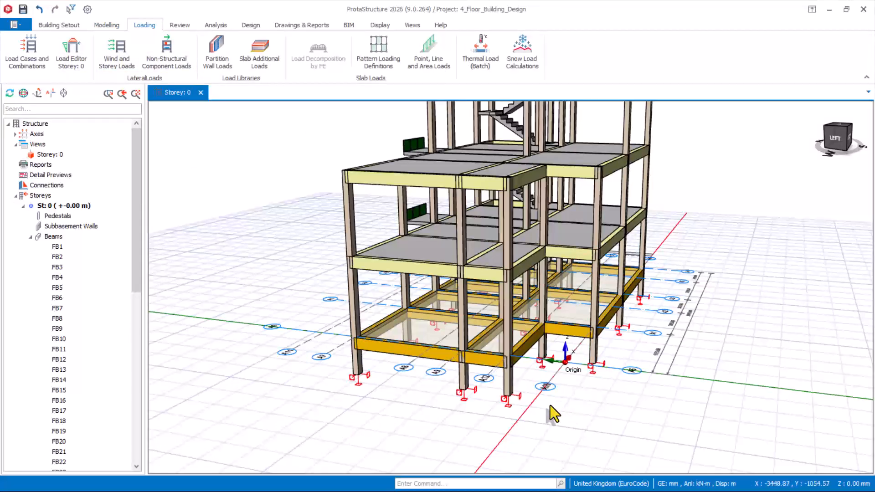
click(73, 62)
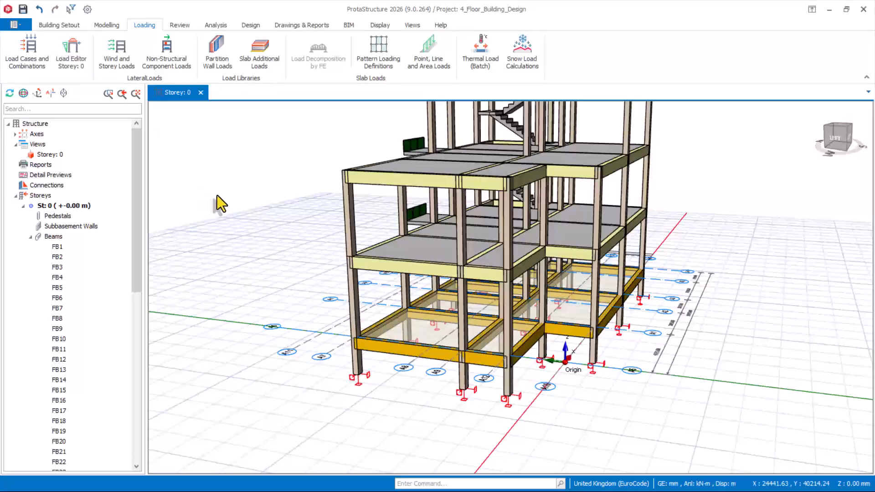
scroll(586, 342, up, 5)
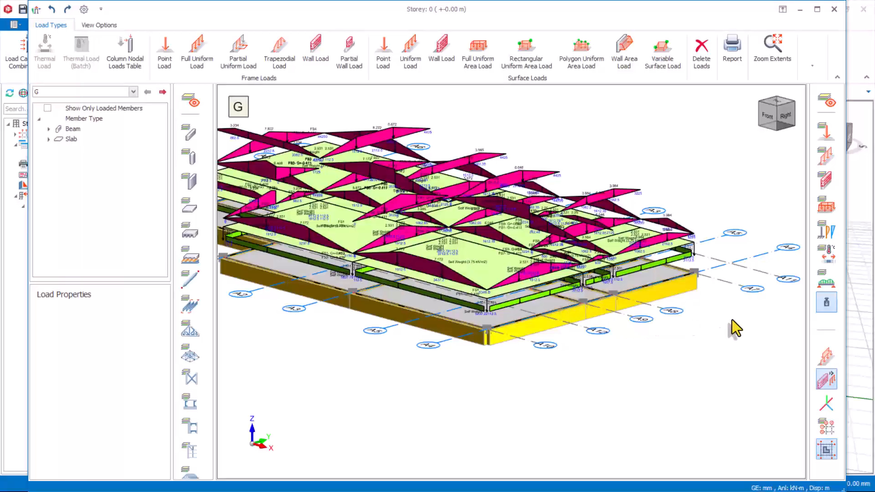
middle_drag(732, 320, 686, 295)
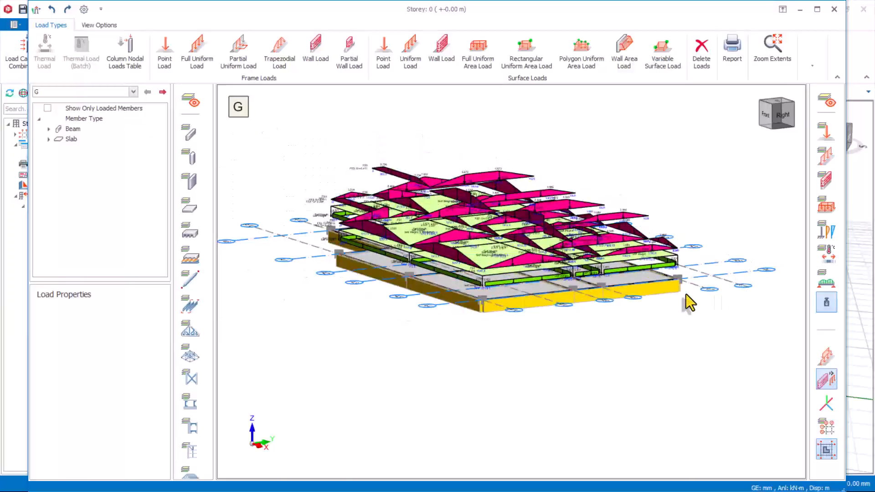
scroll(475, 279, up, 2)
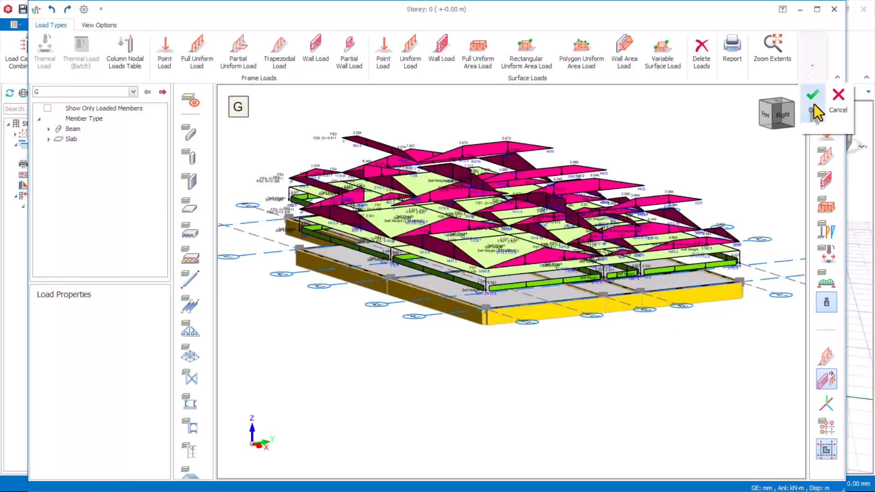
click(813, 104)
Select ground beam FB6 on axis A6 between axes A9 and A7 and open its loads for editing
click(399, 357)
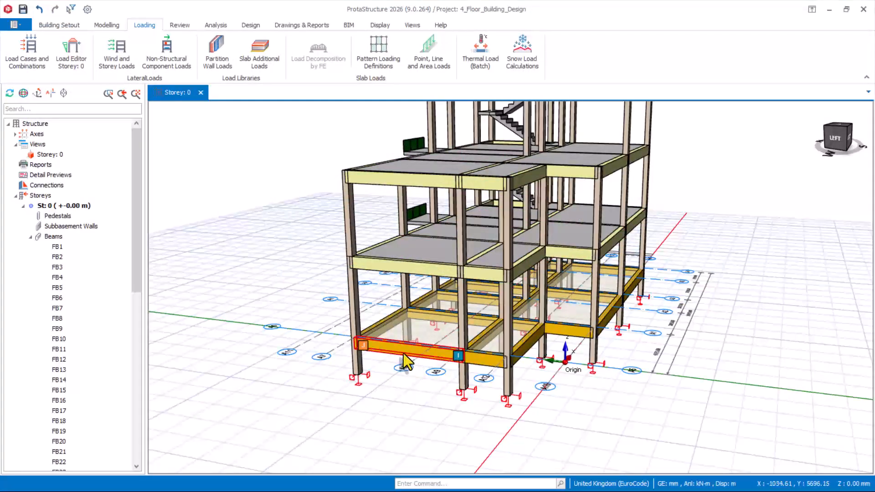
mouse_move(399, 354)
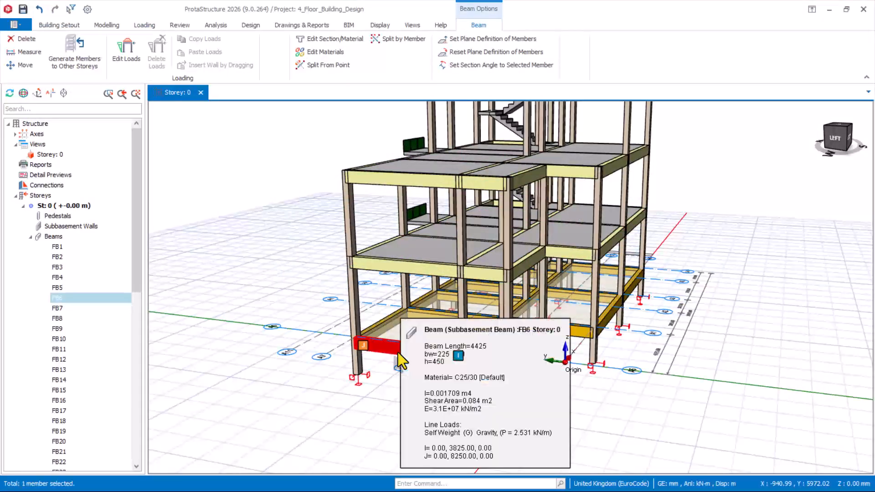
click(131, 58)
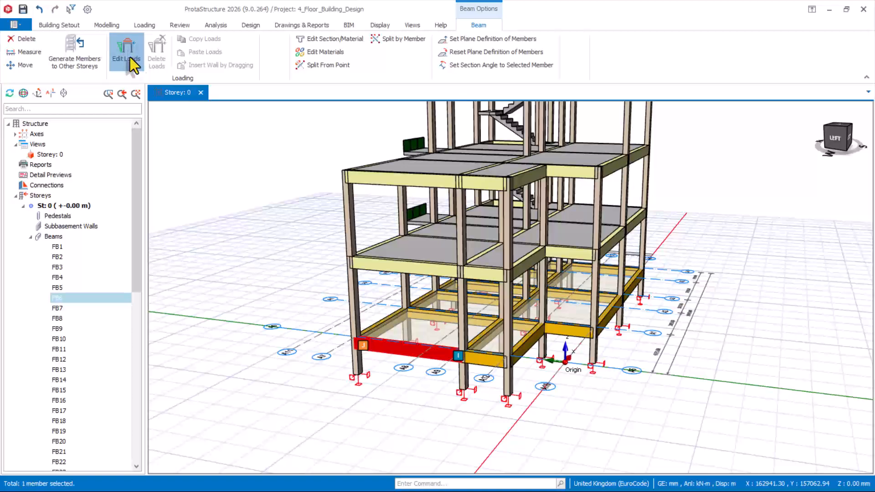
middle_drag(508, 371, 597, 384)
scroll(581, 245, down, 2)
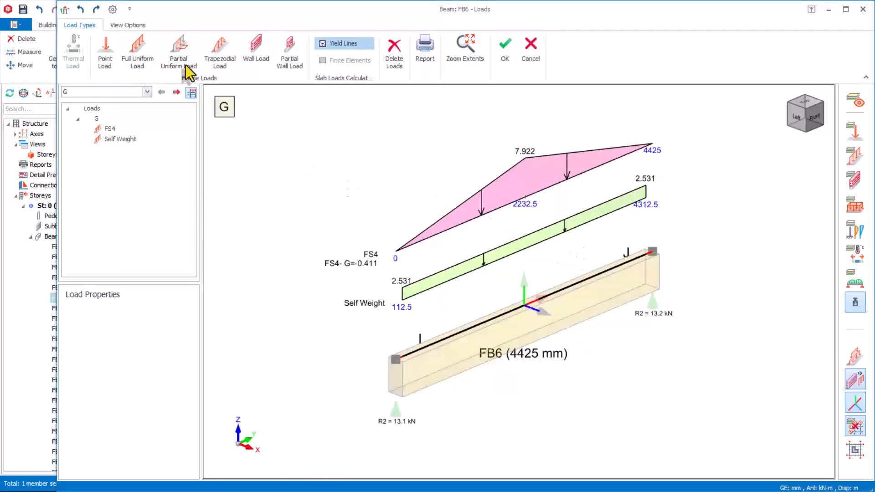
Define a user-defined wall load with 2700 mm start and end height, 3.47 kN/m2 unit weight and 225 mm thickness
click(258, 59)
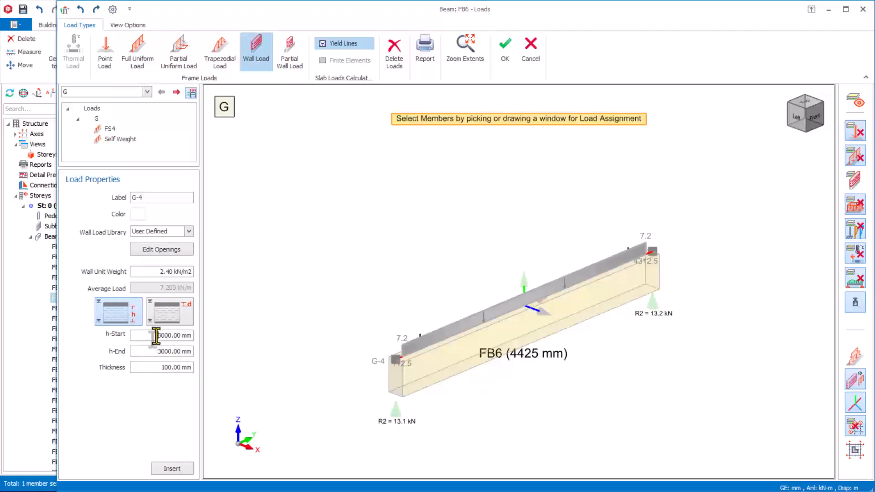
drag(158, 336, 200, 347)
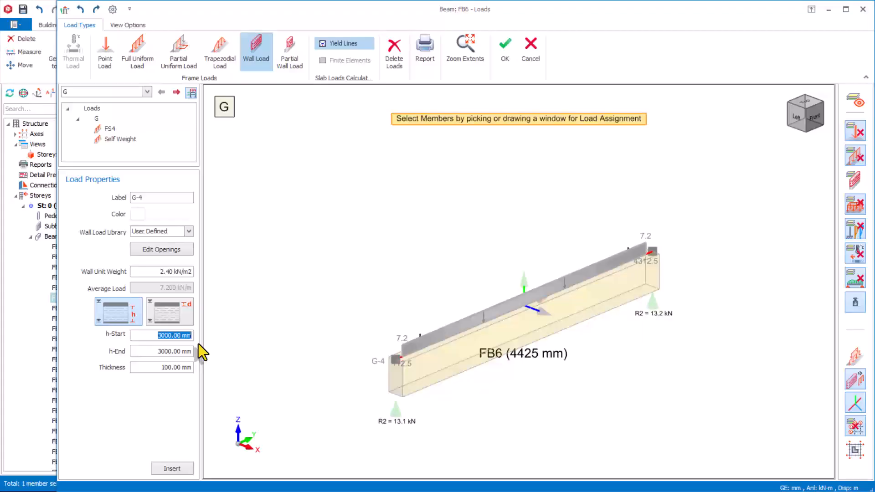
text(2)
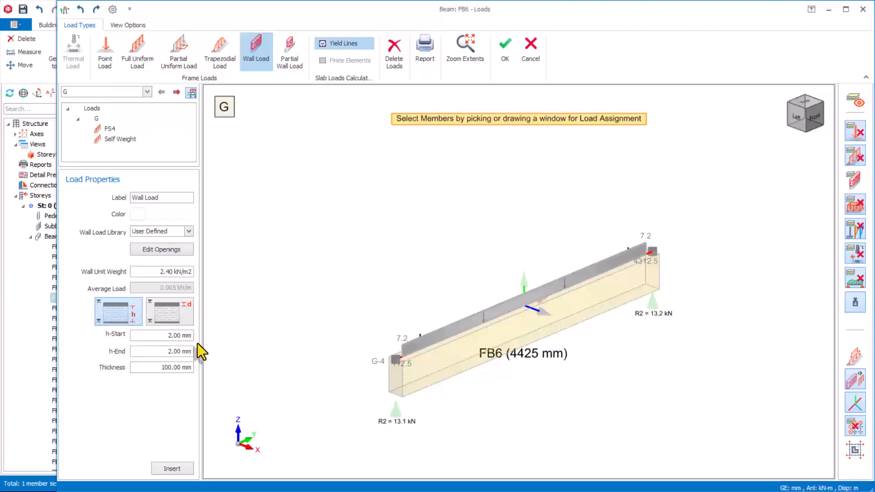
text(700)
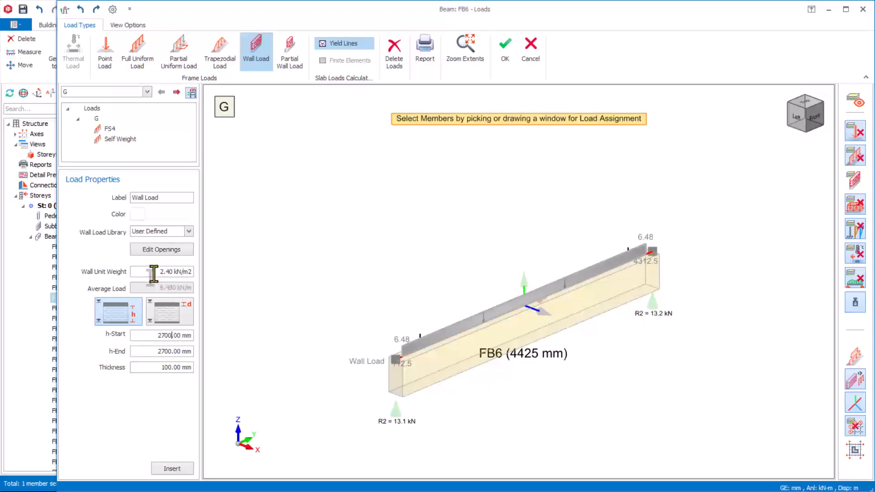
drag(132, 271, 181, 279)
text(3.4)
double_click(164, 367)
text(225)
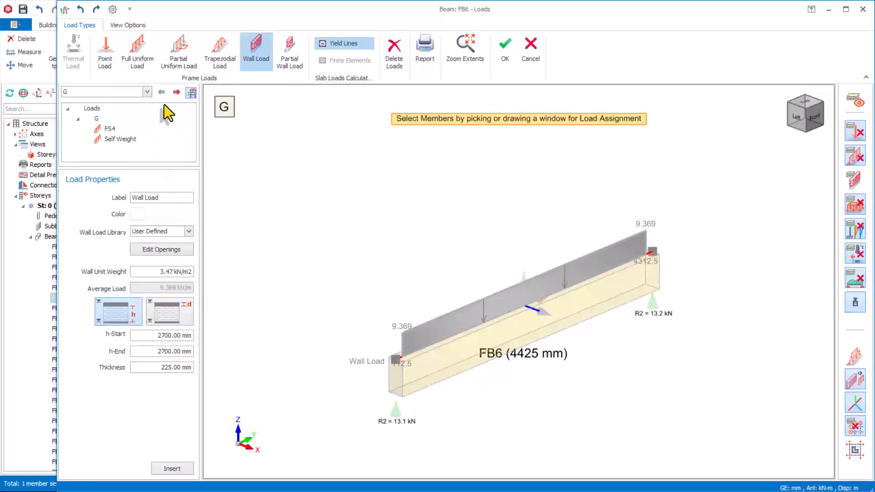
Assign the wall load to beam FB6 under load case G, display it as a wall panel and accept the beam's loads
click(100, 94)
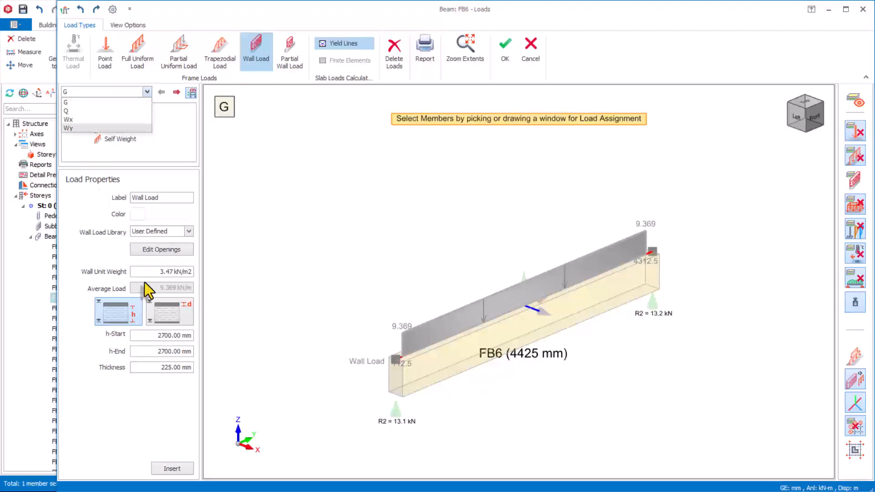
click(67, 102)
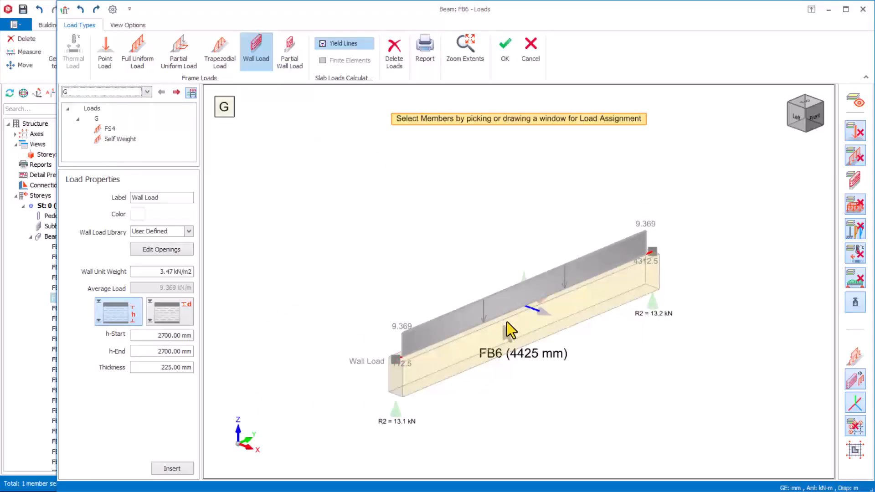
click(460, 341)
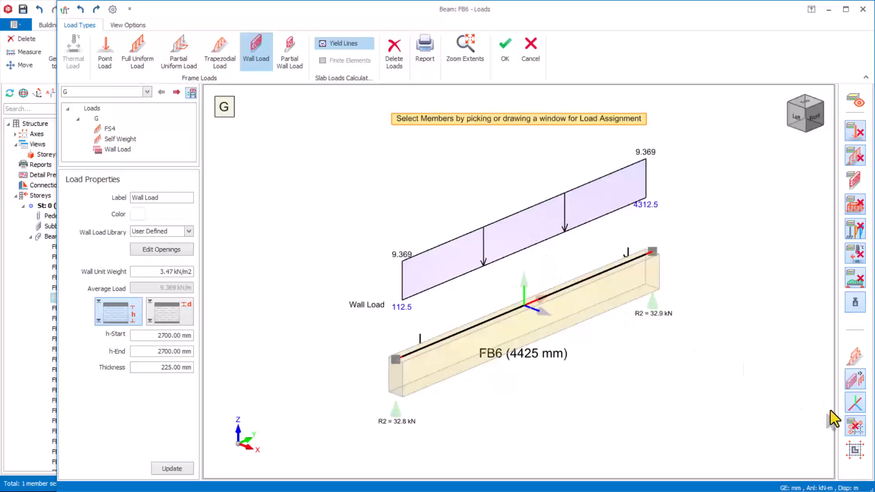
click(856, 383)
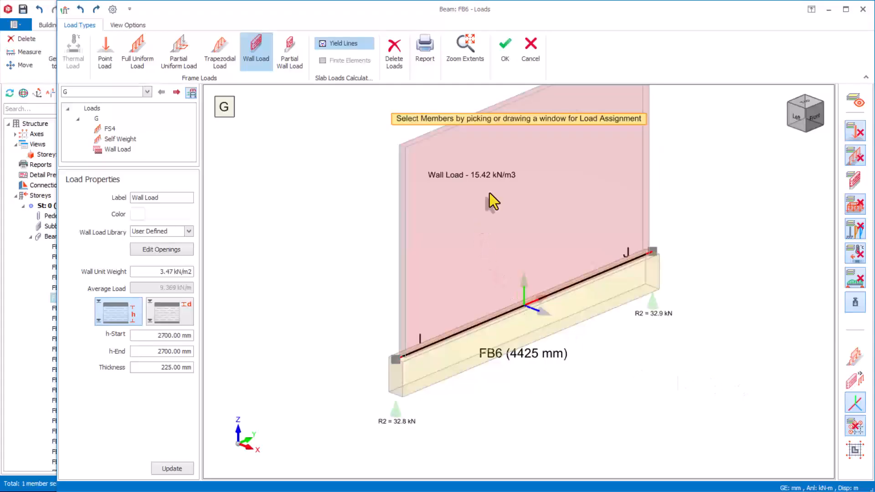
middle_drag(573, 353, 443, 347)
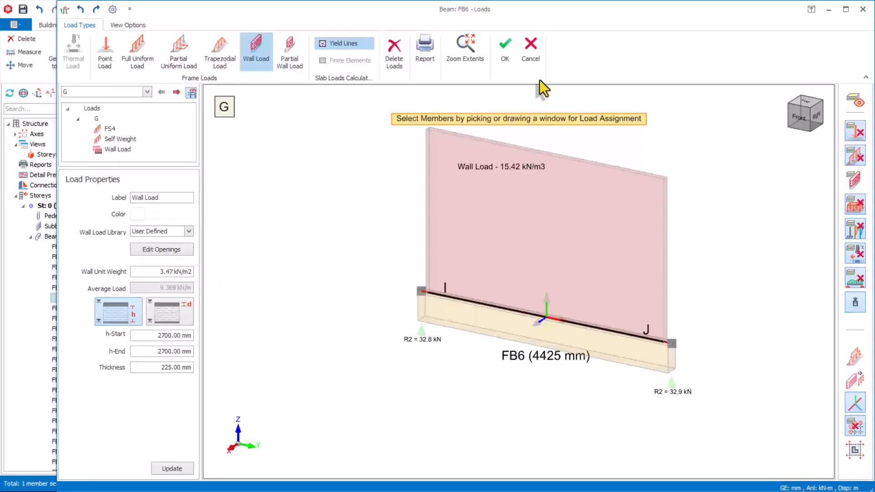
click(509, 54)
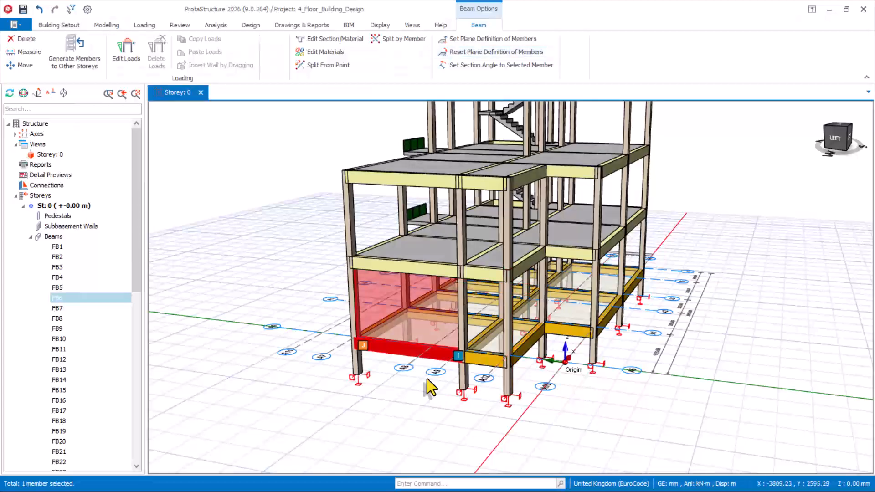
scroll(429, 378, up, 3)
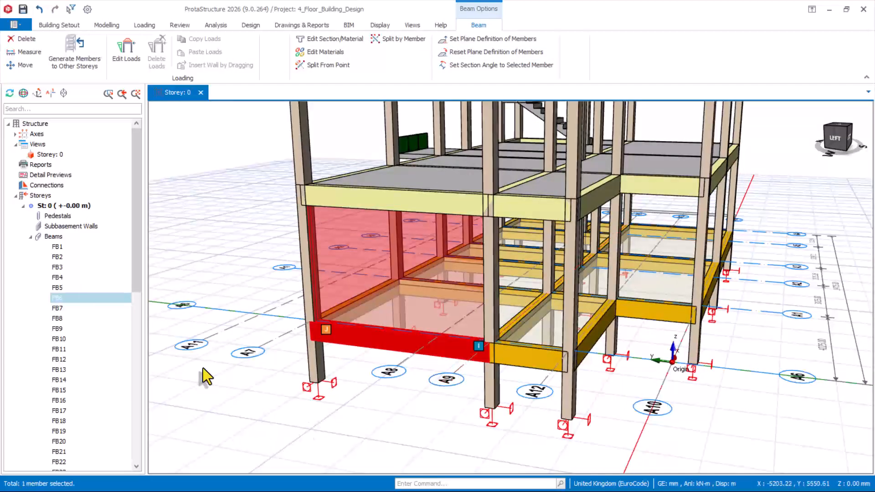
click(58, 248)
drag(133, 248, 124, 349)
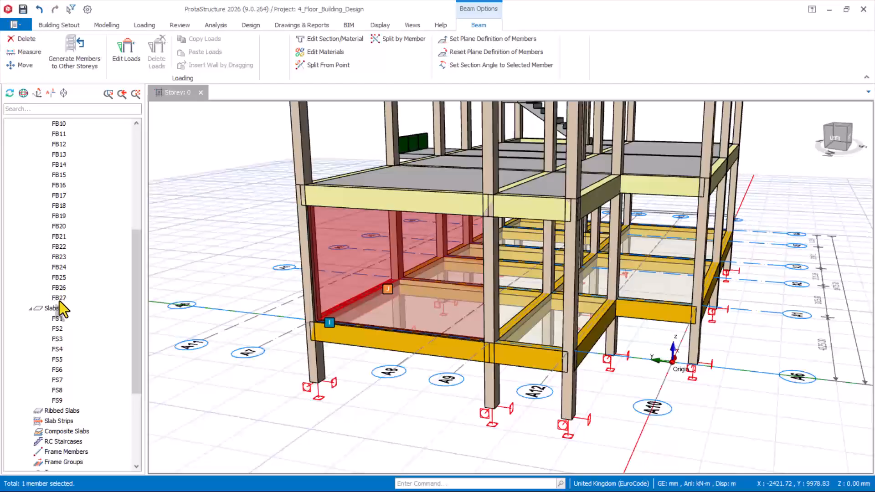
shift+click(59, 300)
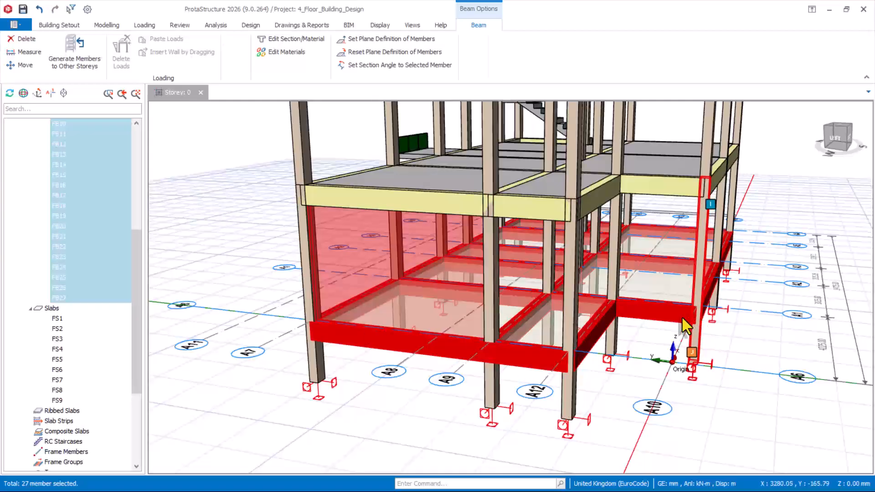
scroll(691, 394, down, 1)
middle_drag(691, 395, 623, 376)
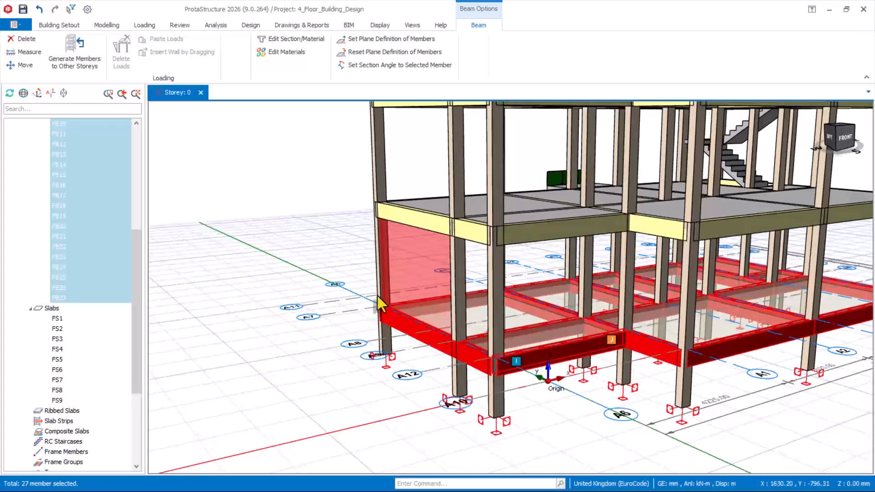
click(266, 238)
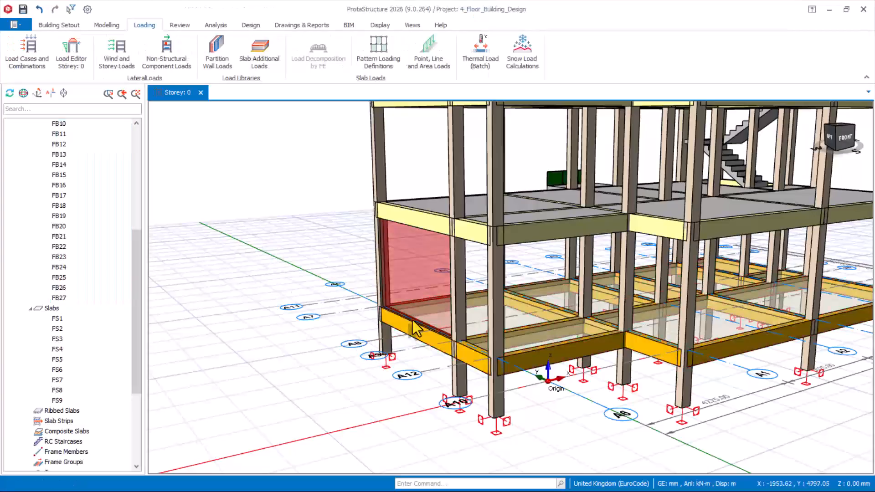
Copy the wall load from ground beam FB6
click(418, 297)
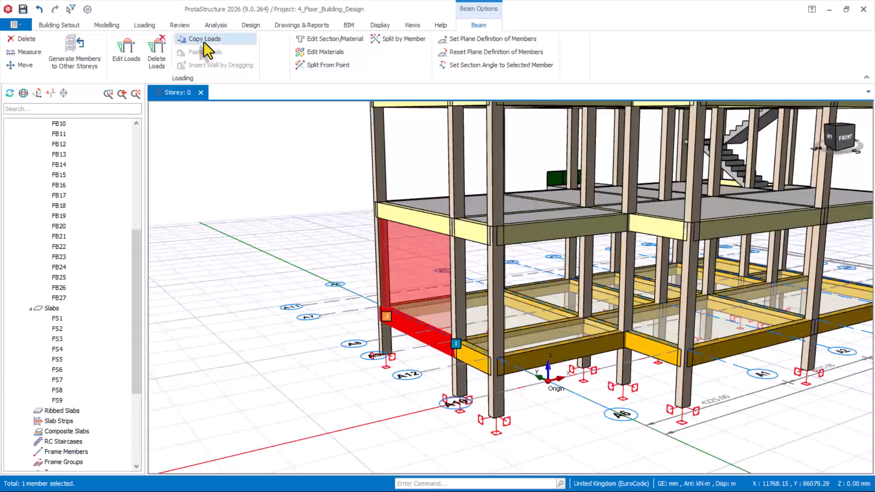
click(187, 40)
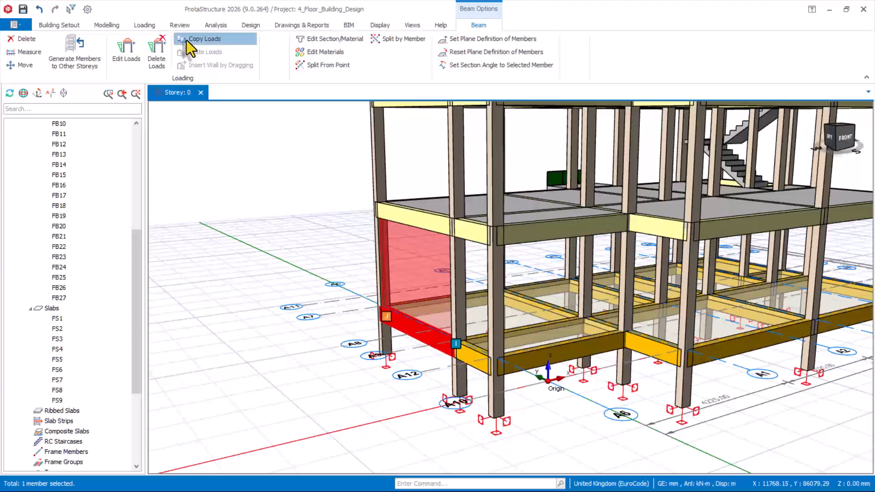
click(436, 336)
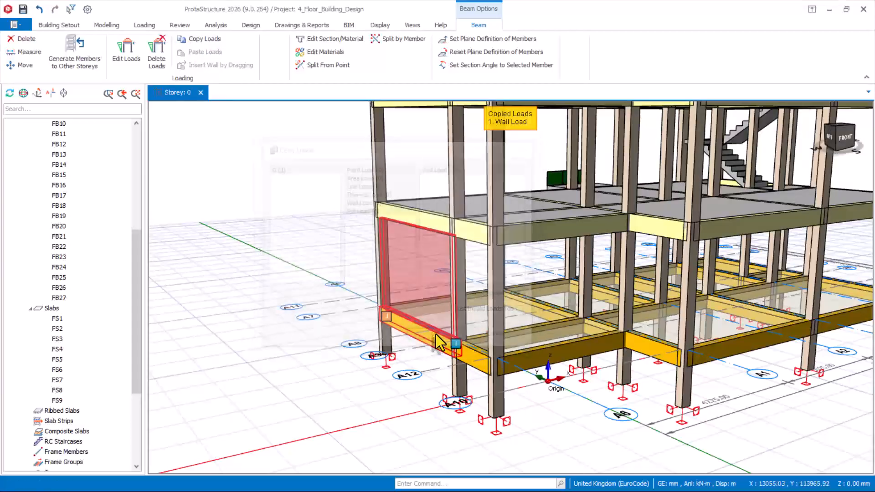
scroll(357, 291, down, 2)
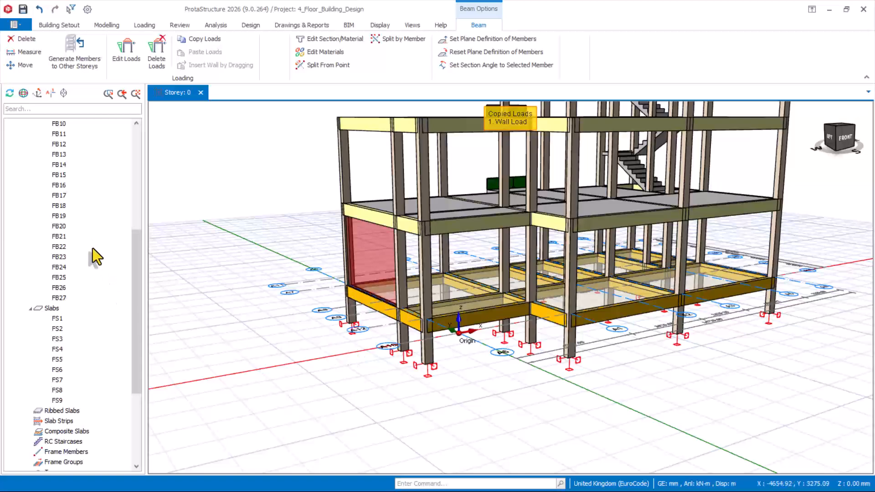
Paste the copied wall load onto all ground beams FB1 to FB27 of storey 0
scroll(68, 217, up, 2)
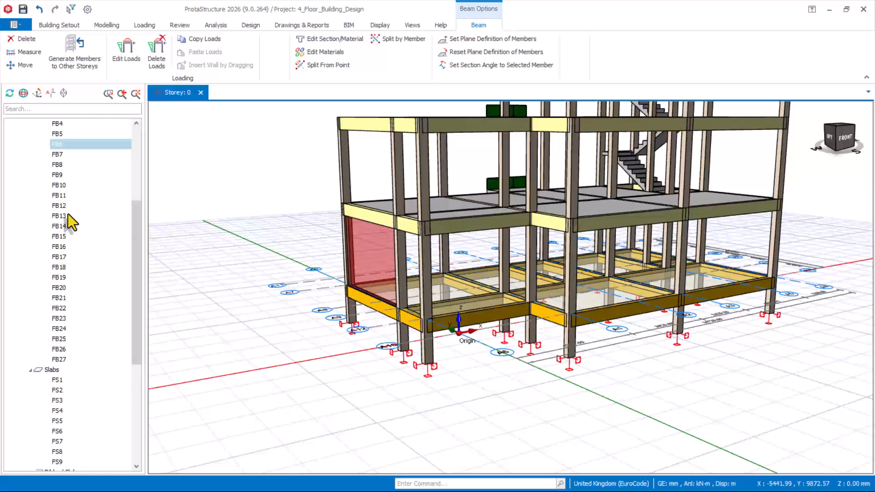
scroll(63, 161, up, 2)
click(58, 154)
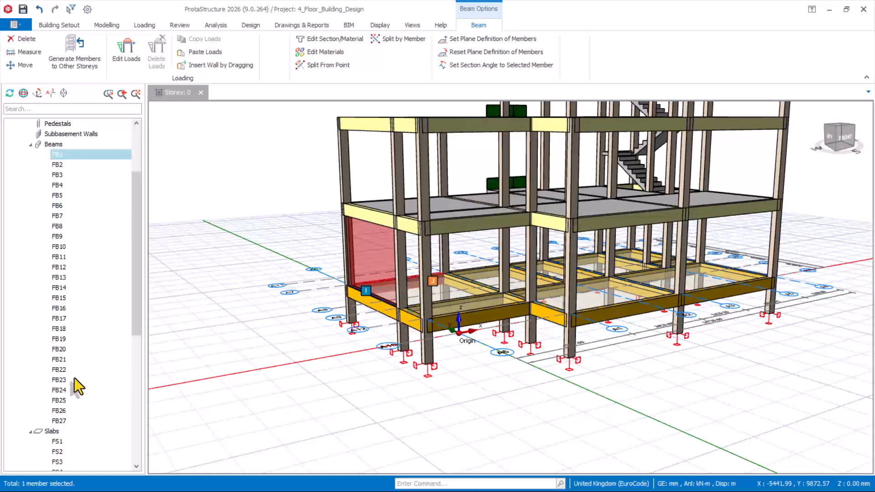
shift+click(61, 419)
right_click(219, 227)
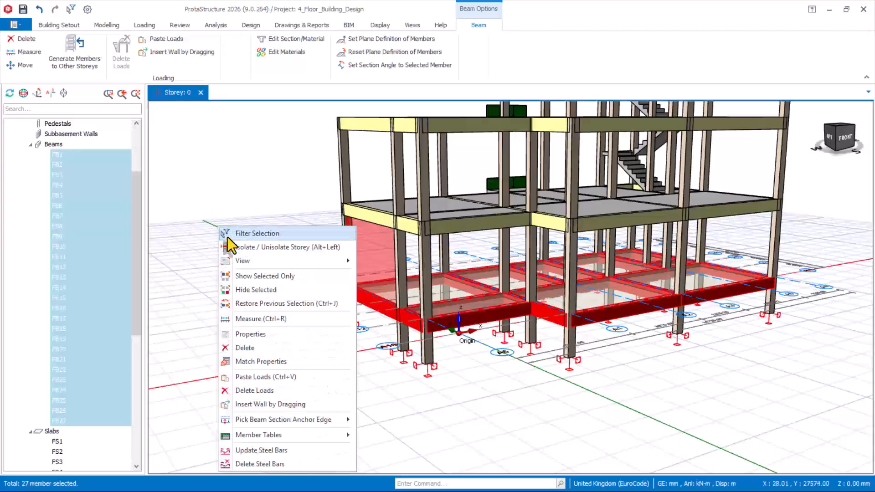
click(267, 381)
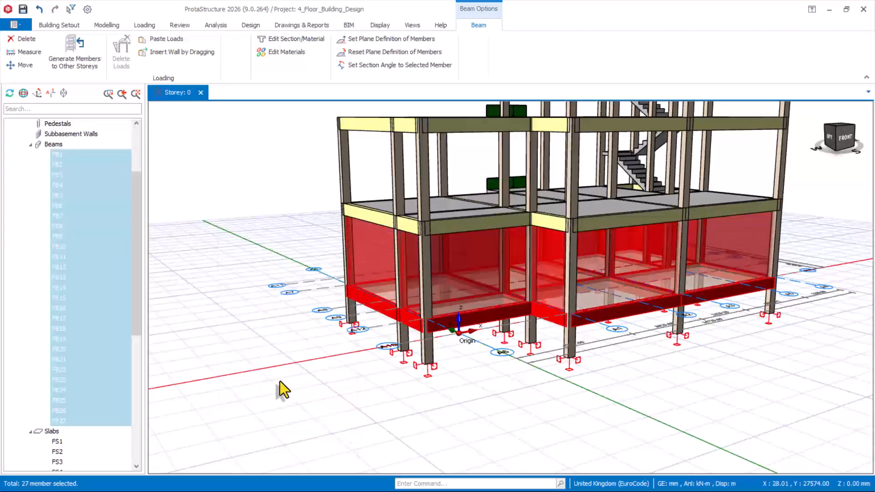
middle_drag(671, 365, 623, 375)
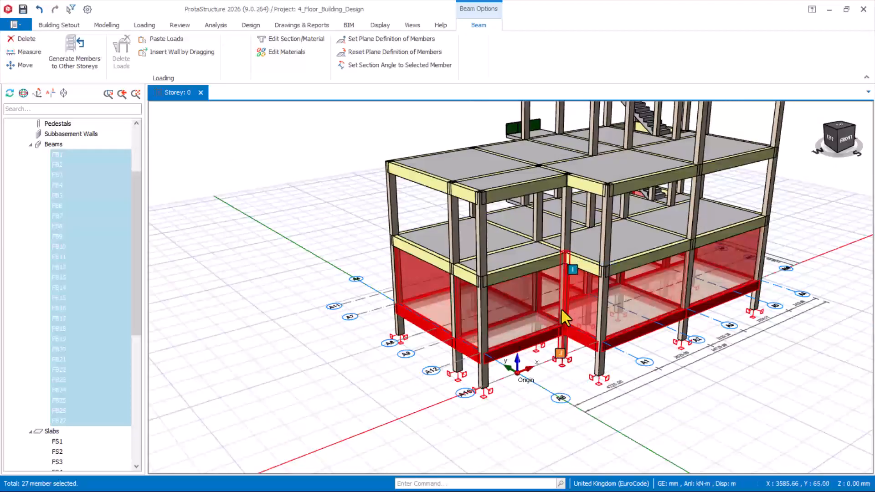
scroll(561, 308, up, 2)
mouse_move(398, 247)
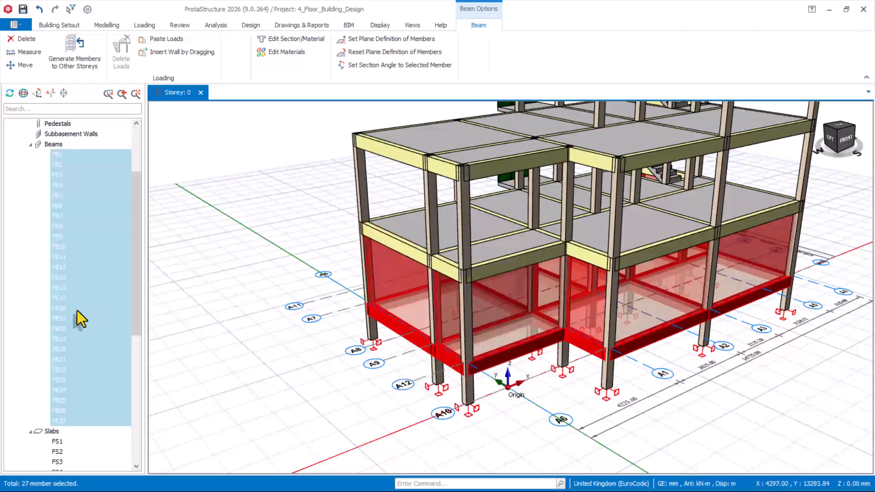
Make storey 1 (+3.15 m) the active storey and list its beams in the structure tree
scroll(48, 182, up, 3)
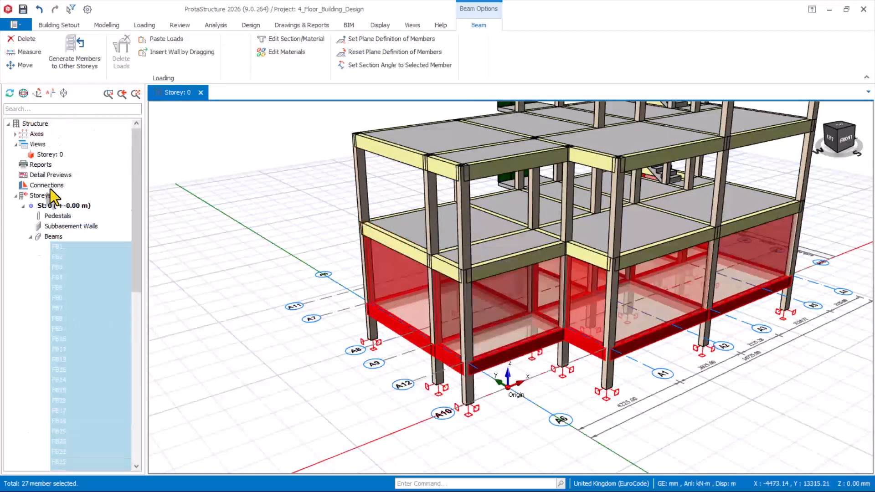
click(30, 237)
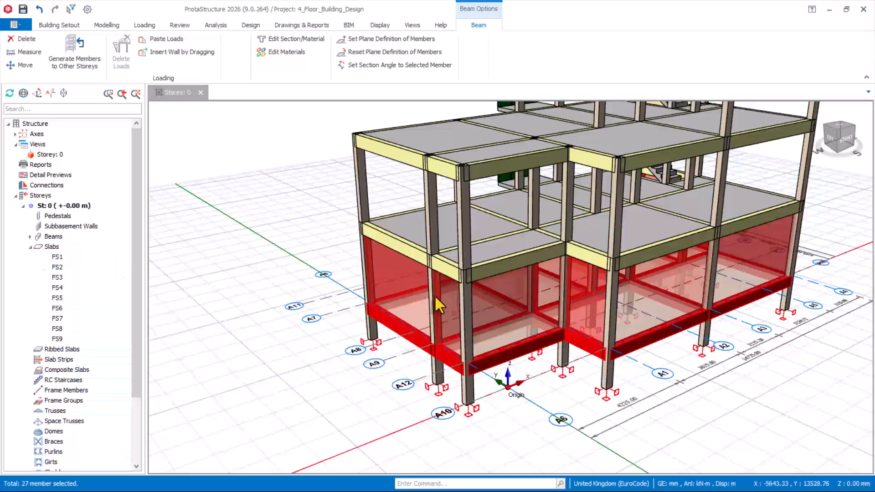
click(23, 206)
double_click(42, 217)
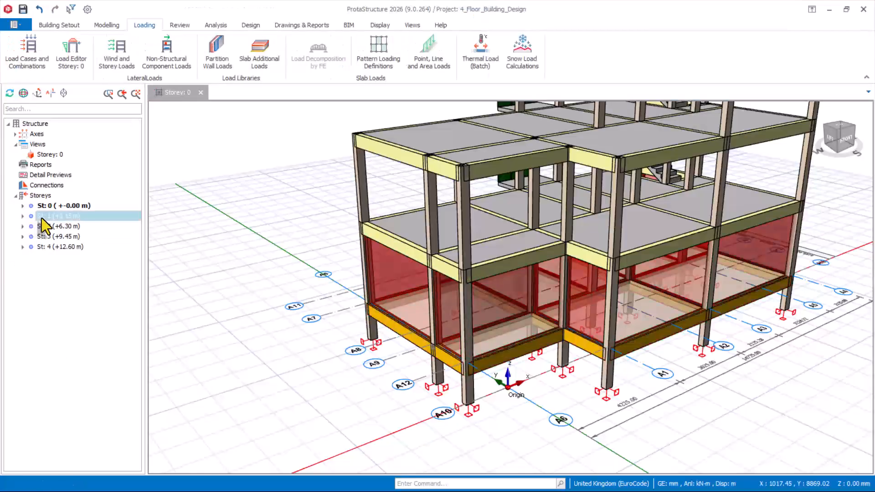
click(30, 248)
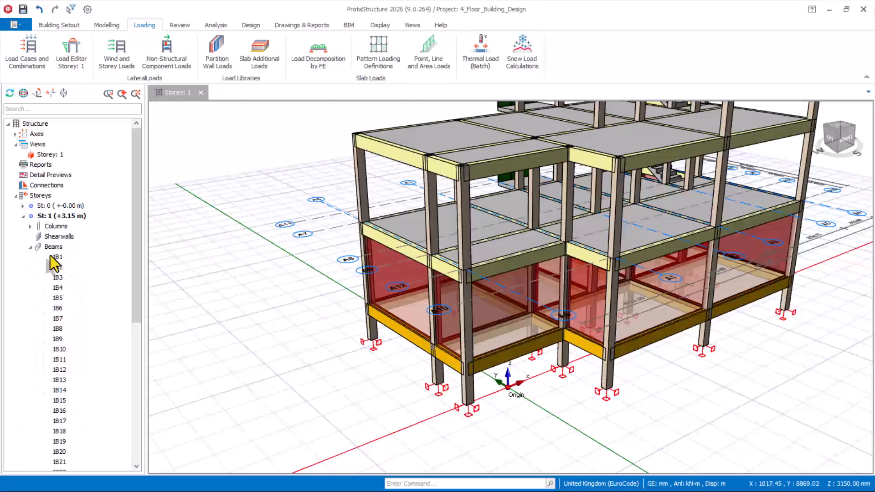
Paste the copied wall load onto all storey 1 beams, 1B1 to 1B27, and clear the selection
click(87, 258)
scroll(139, 275, down, 1)
drag(137, 269, 136, 404)
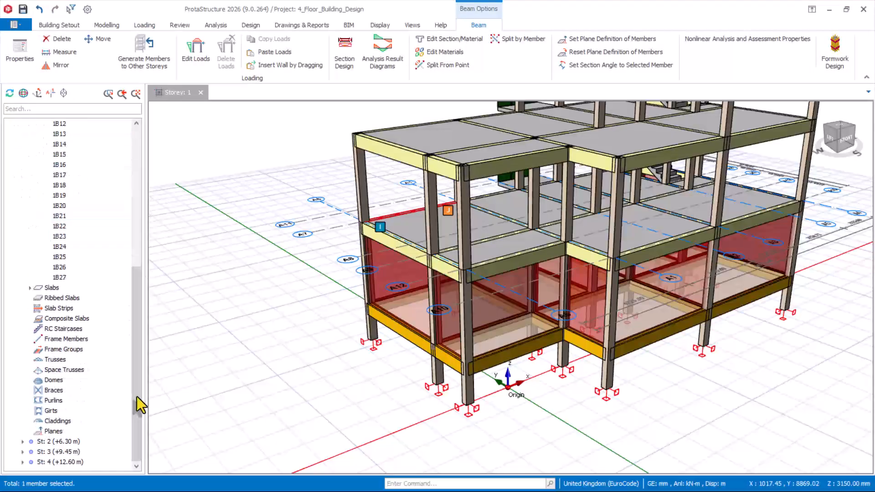
shift+click(59, 278)
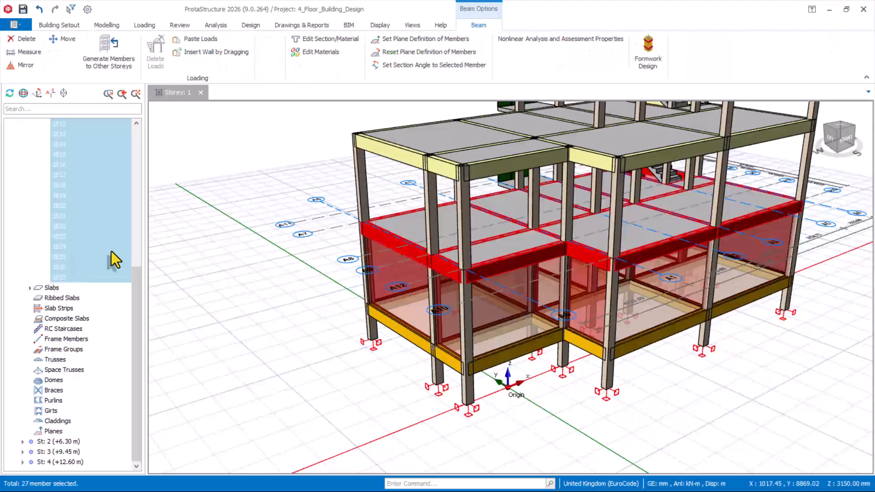
right_click(313, 229)
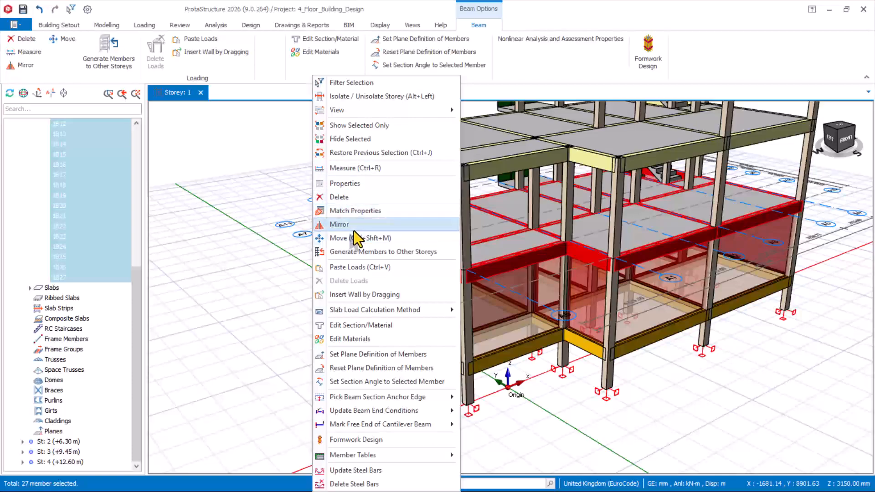
click(347, 270)
scroll(472, 349, down, 4)
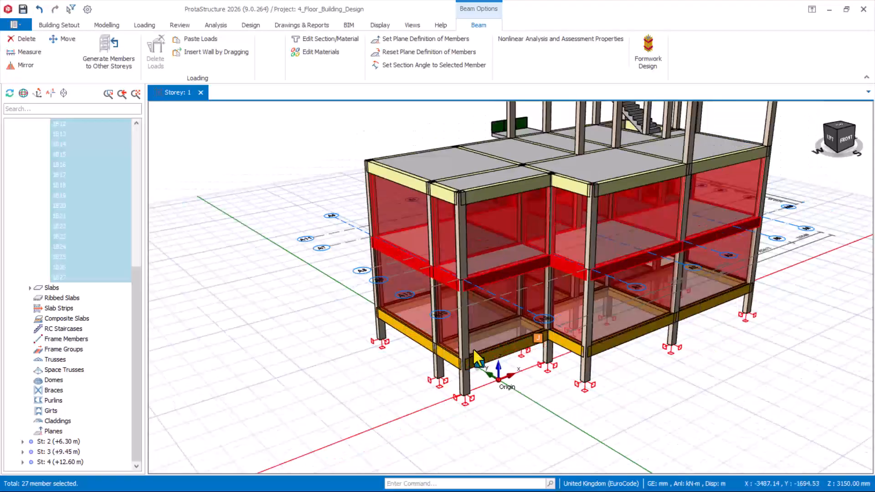
middle_drag(494, 381, 519, 374)
right_click(513, 369)
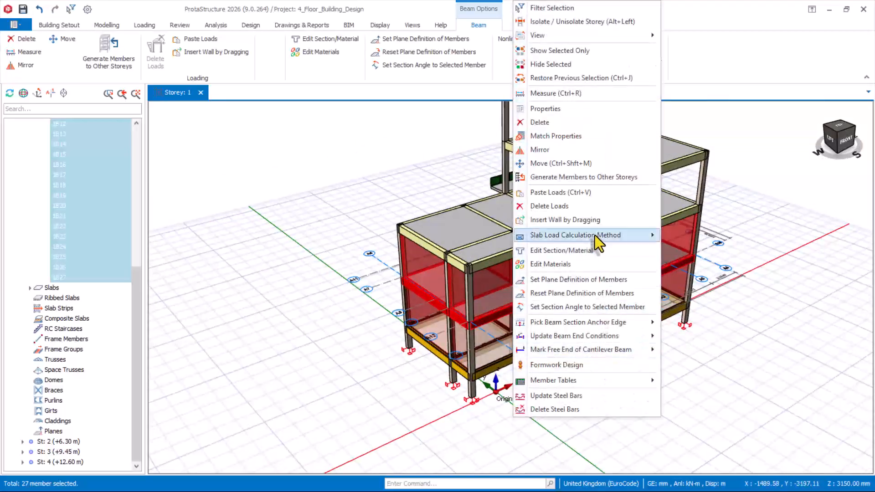
click(747, 277)
Examine the wall load panels on storeys 0 and 1 from several sides of the building
scroll(581, 317, up, 2)
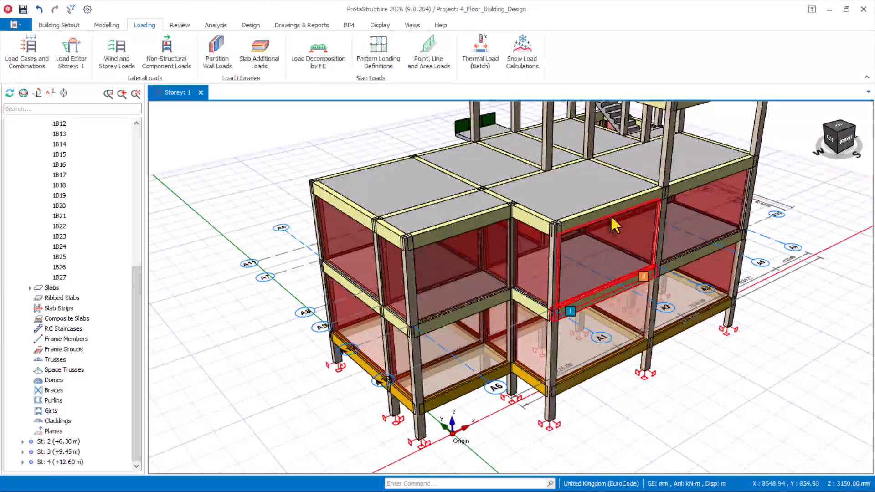
scroll(620, 193, up, 1)
mouse_move(280, 251)
middle_down()
mouse_move(425, 251)
mouse_move(620, 219)
middle_up()
scroll(620, 219, down, 1)
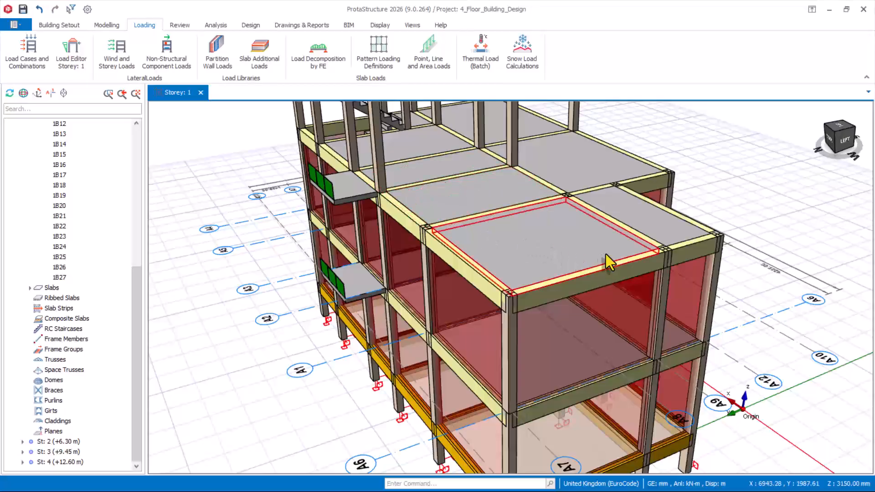
mouse_move(607, 255)
middle_down()
mouse_move(489, 225)
mouse_move(501, 234)
middle_up()
scroll(505, 236, down, 2)
scroll(511, 359, down, 1)
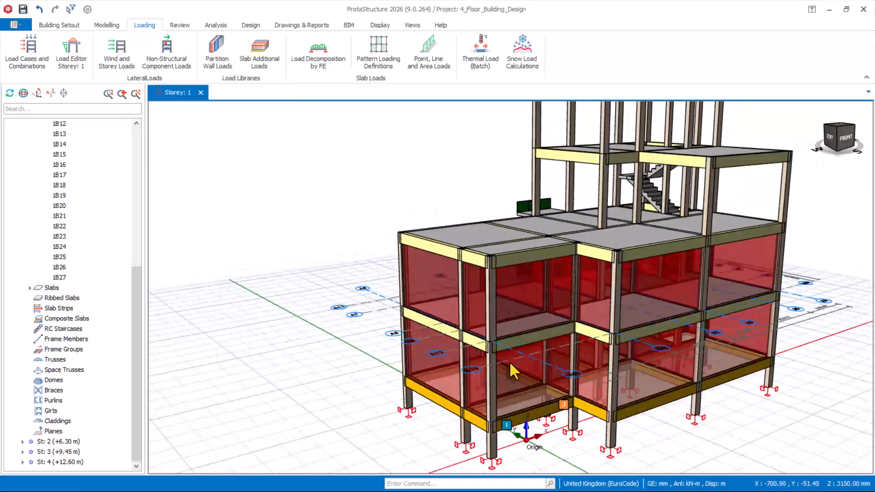
middle_drag(463, 239, 493, 256)
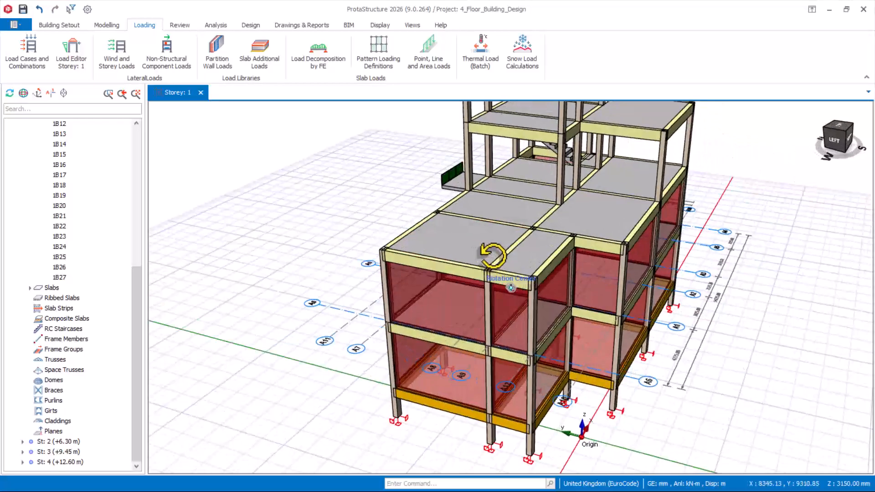
scroll(440, 249, up, 1)
scroll(400, 241, up, 1)
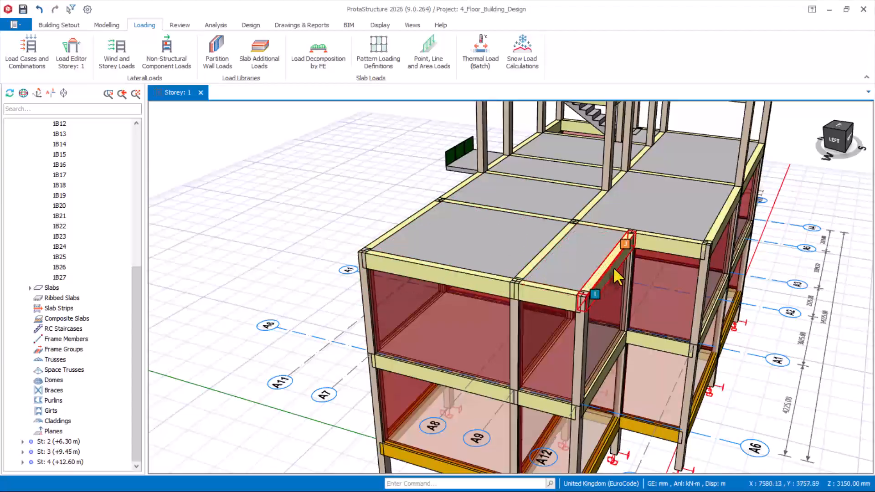
scroll(551, 249, up, 1)
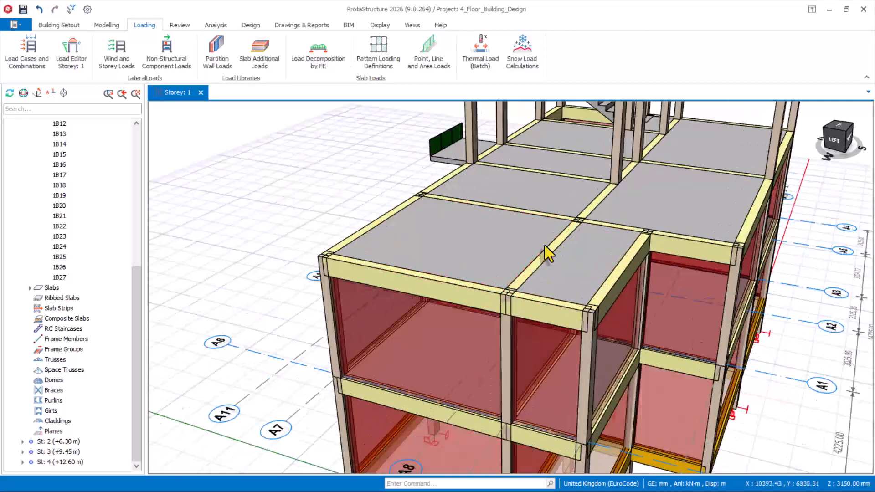
scroll(547, 253, down, 1)
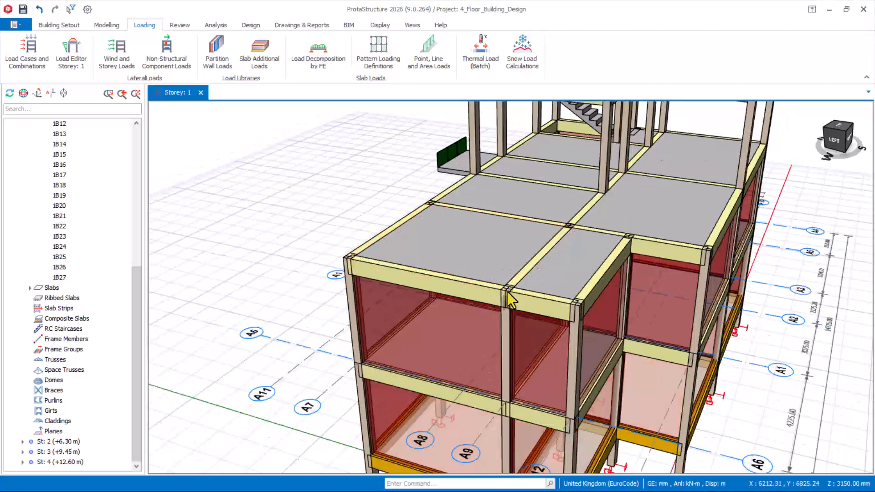
Save the project
click(22, 9)
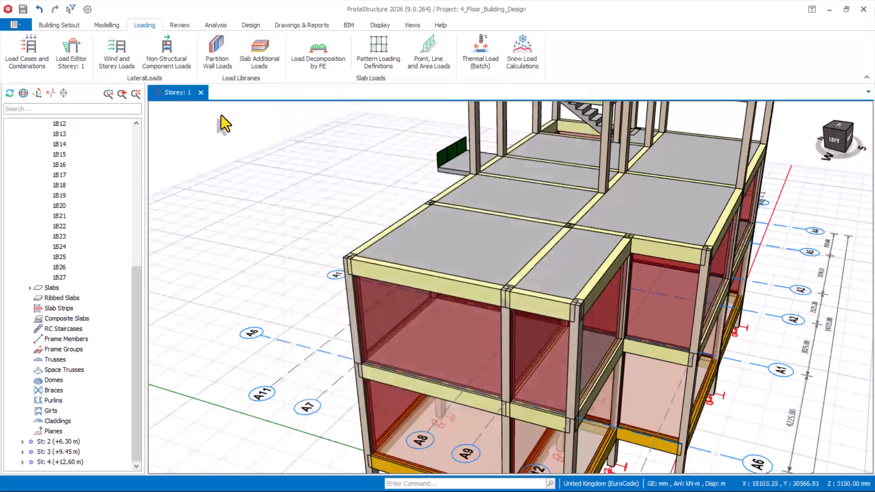
click(433, 63)
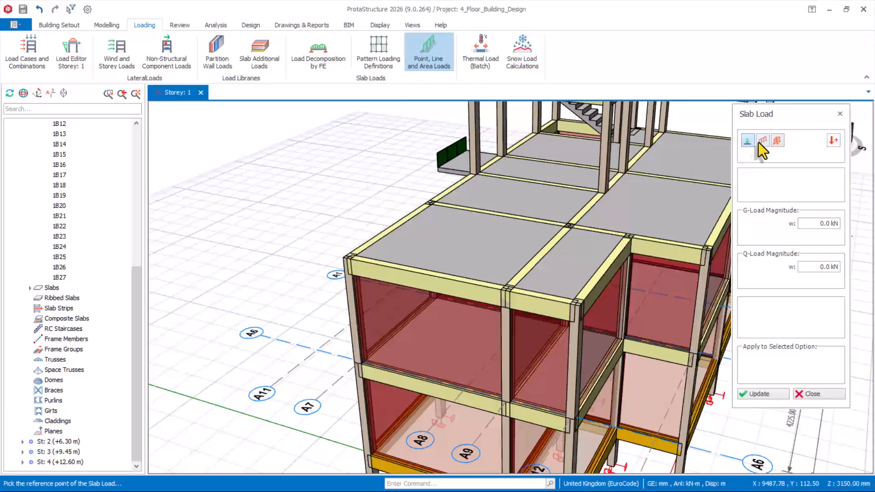
click(761, 141)
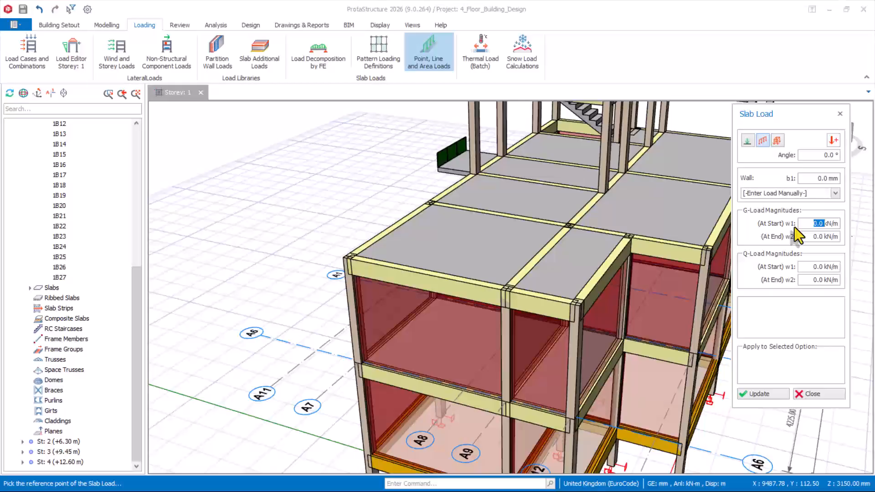
text(8)
scroll(461, 267, down, 1)
scroll(712, 230, up, 3)
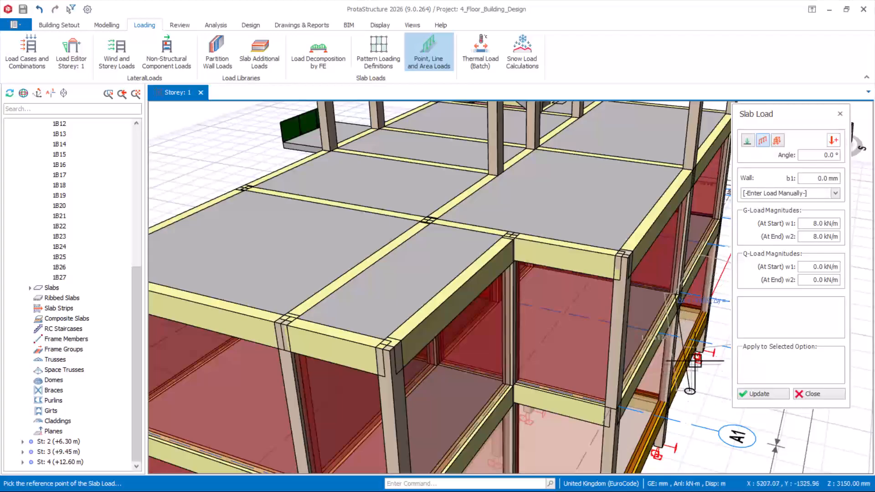
scroll(487, 230, down, 2)
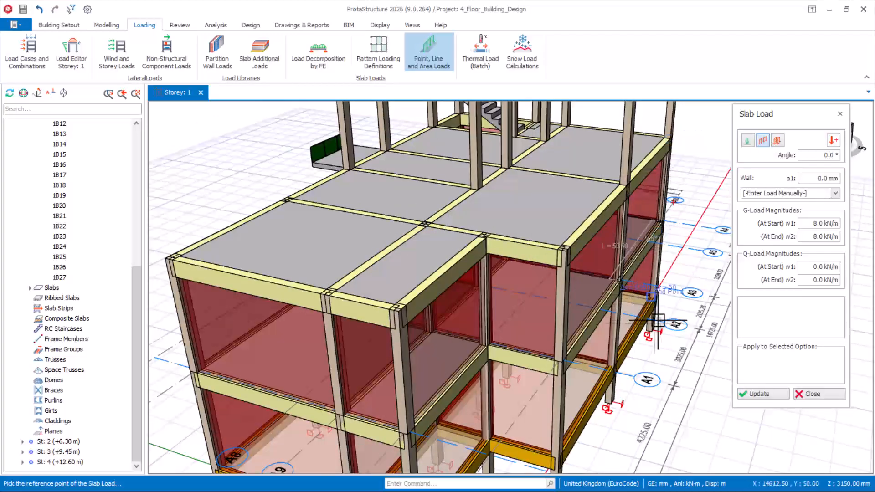
scroll(565, 195, down, 1)
scroll(565, 195, down, 1)
middle_drag(565, 196, 609, 271)
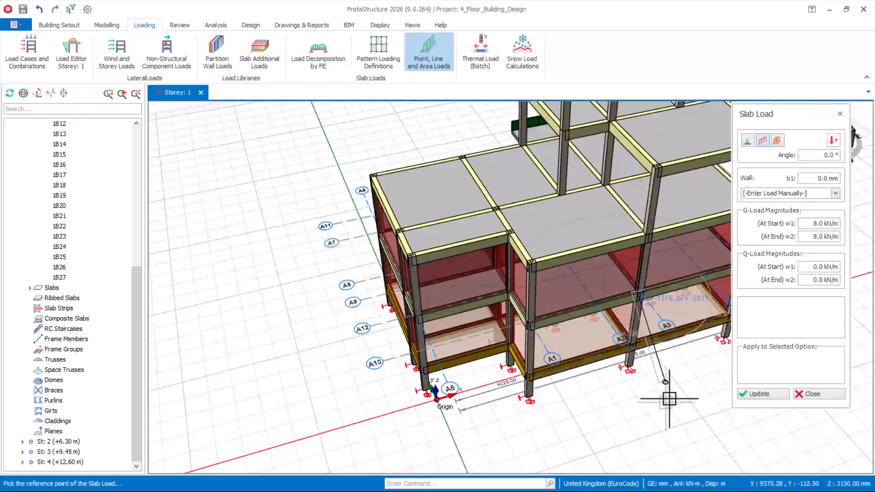
click(824, 395)
Make storey 2 (+6.30 m) the active storey and bring its floor slabs into close view
middle_drag(488, 381, 491, 355)
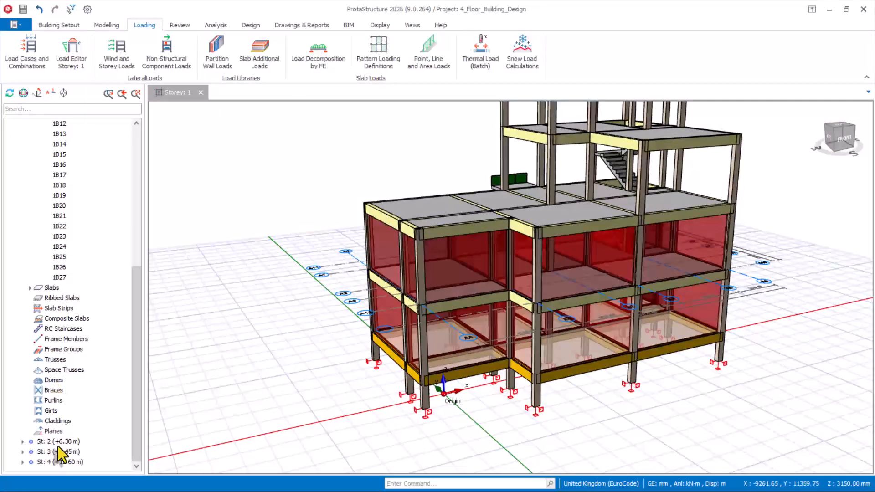
double_click(47, 442)
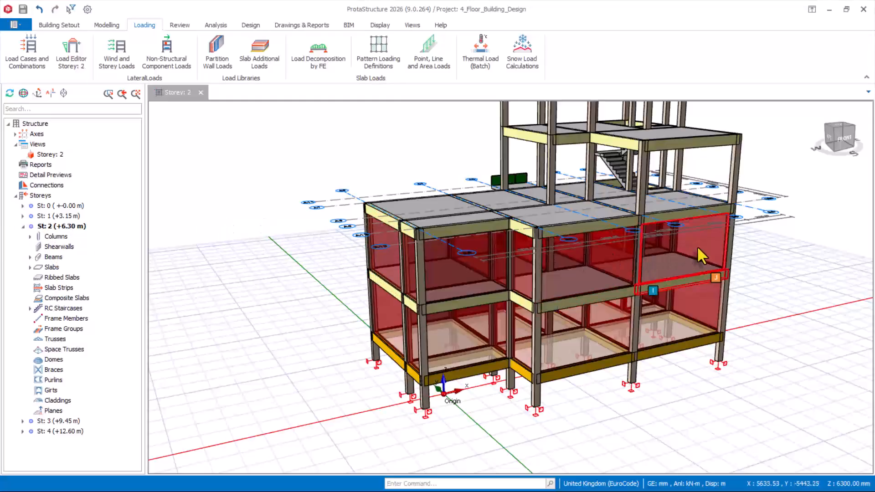
middle_drag(696, 246, 710, 272)
scroll(620, 175, up, 5)
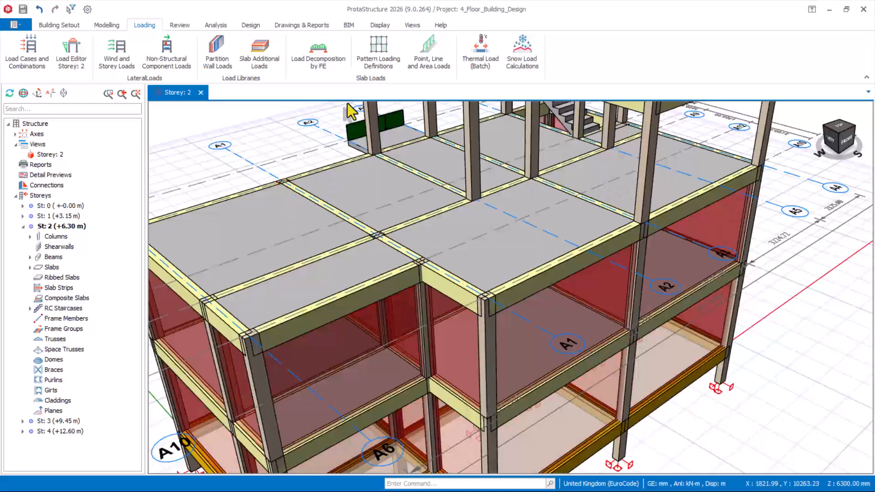
Place a line load with G = 8 kN/m at both ends on slab 2S6 along beam 2B8, ending at column 2C4
click(422, 63)
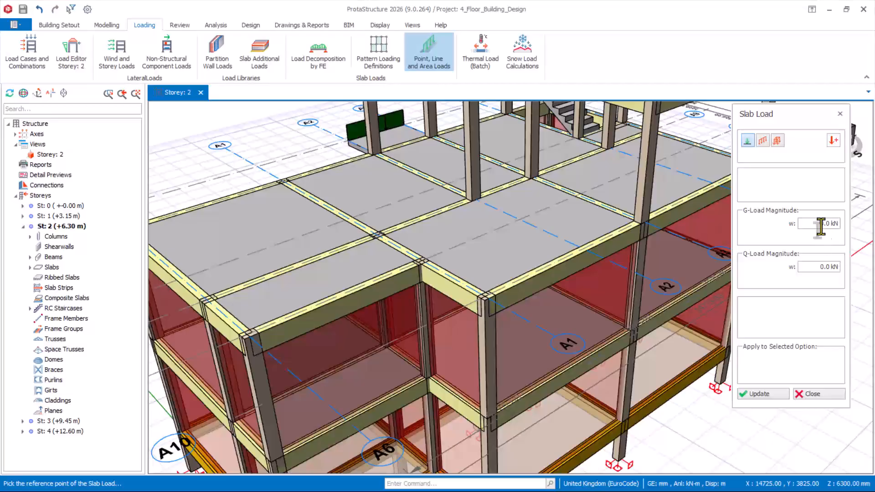
click(763, 141)
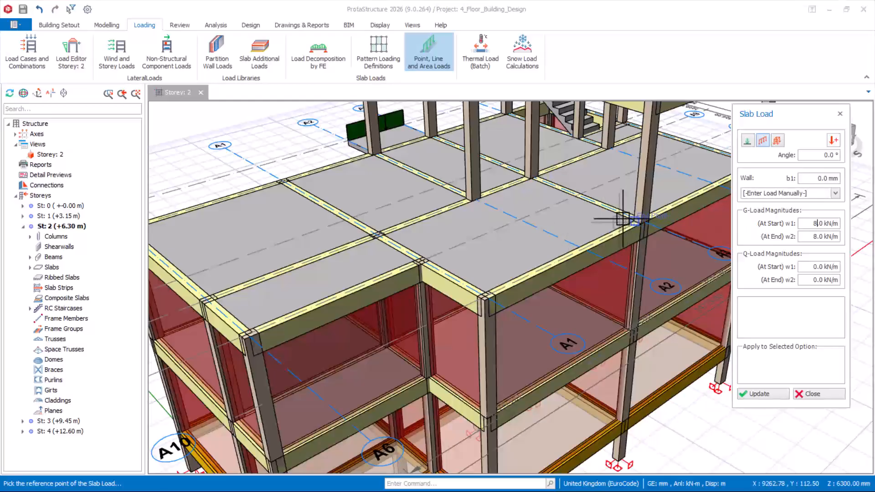
click(482, 277)
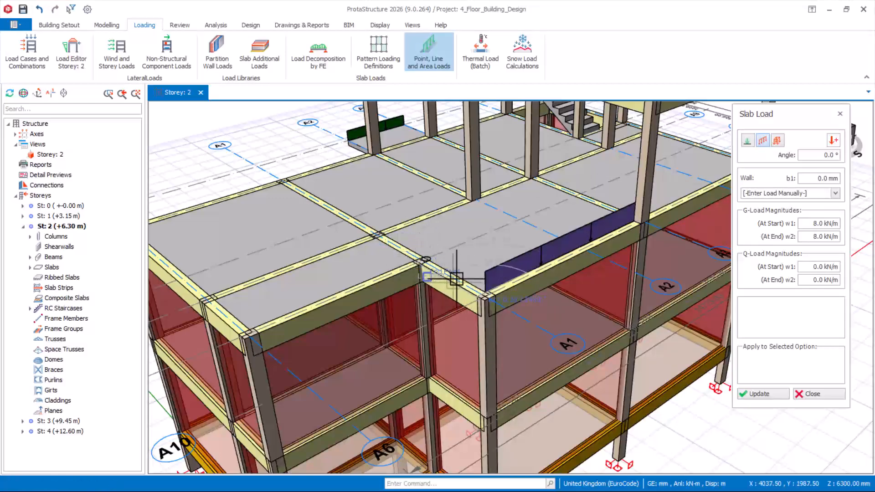
scroll(429, 255, up, 3)
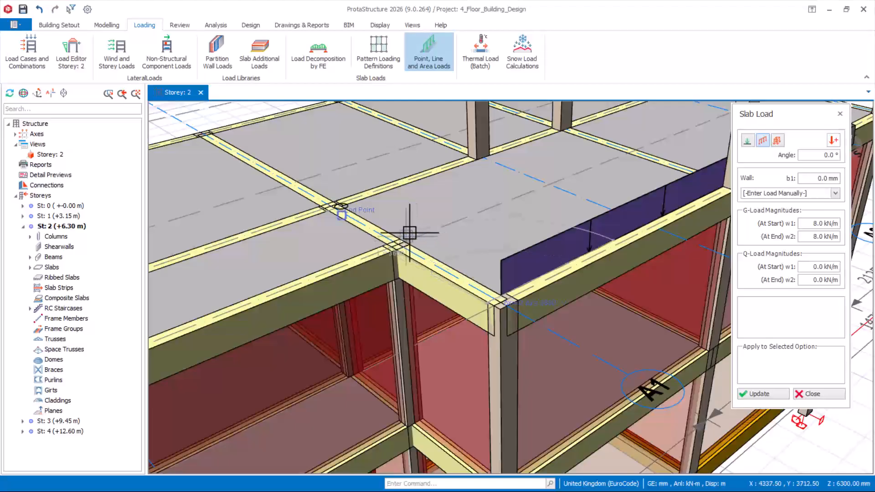
scroll(400, 233, up, 2)
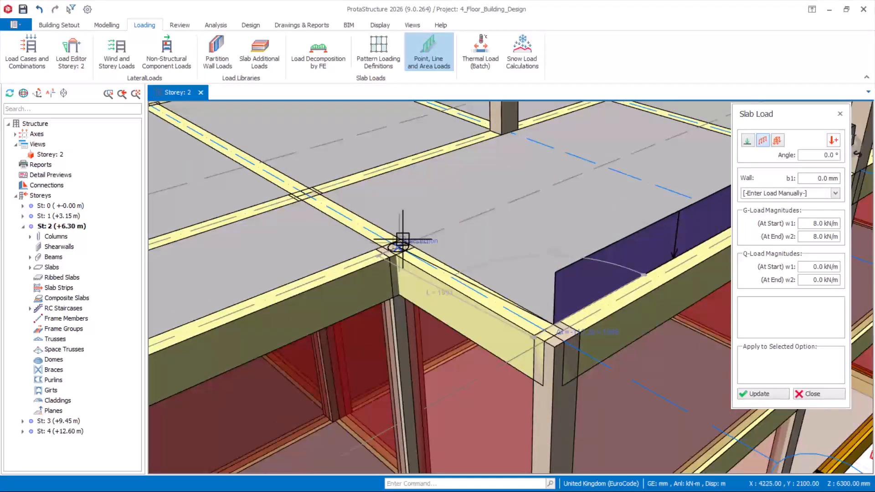
scroll(403, 237, up, 3)
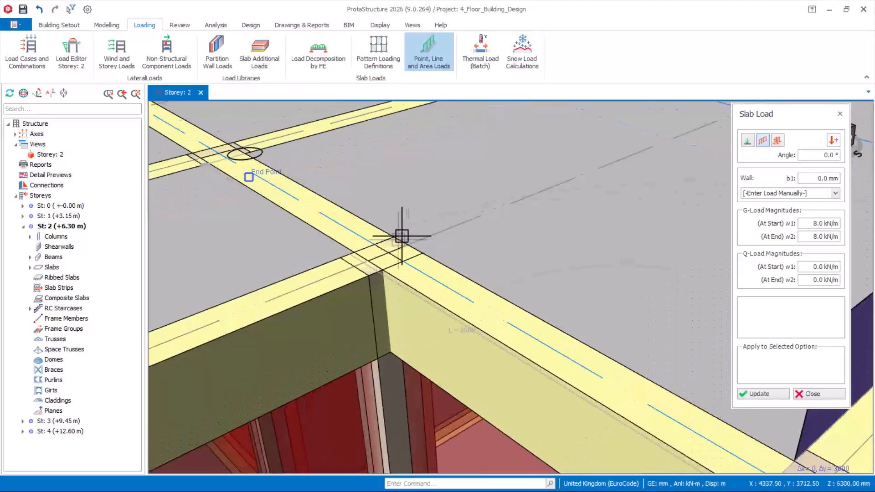
scroll(412, 257, down, 1)
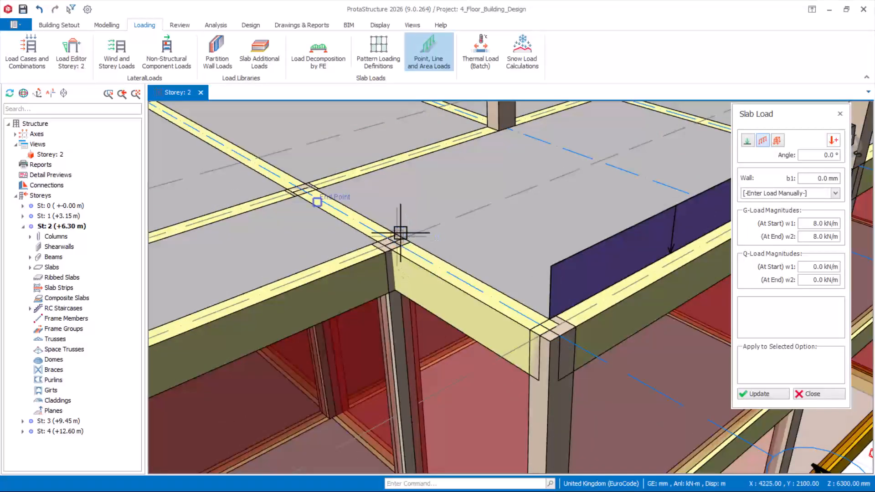
scroll(411, 237, up, 2)
scroll(412, 237, down, 2)
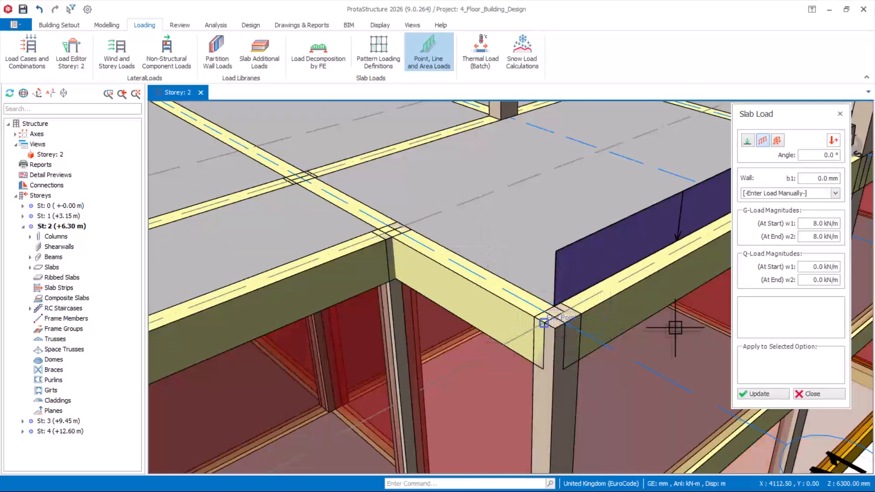
click(818, 394)
Show storey 2 in plan view and bring the line load along beam 2B8 into close view
scroll(590, 250, down, 8)
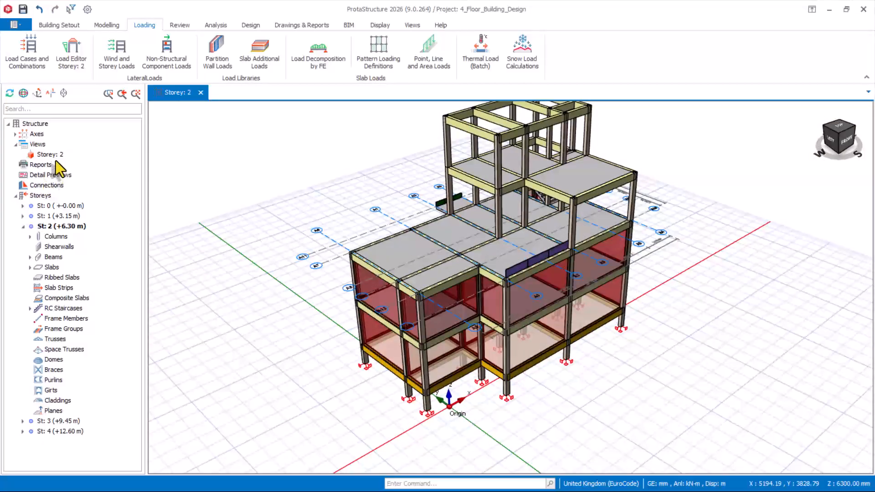
click(89, 156)
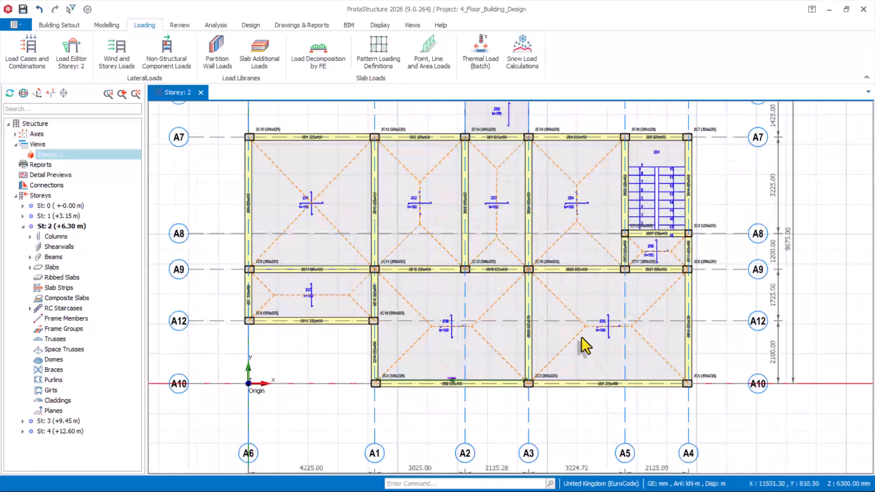
scroll(517, 396, down, 2)
scroll(465, 403, up, 5)
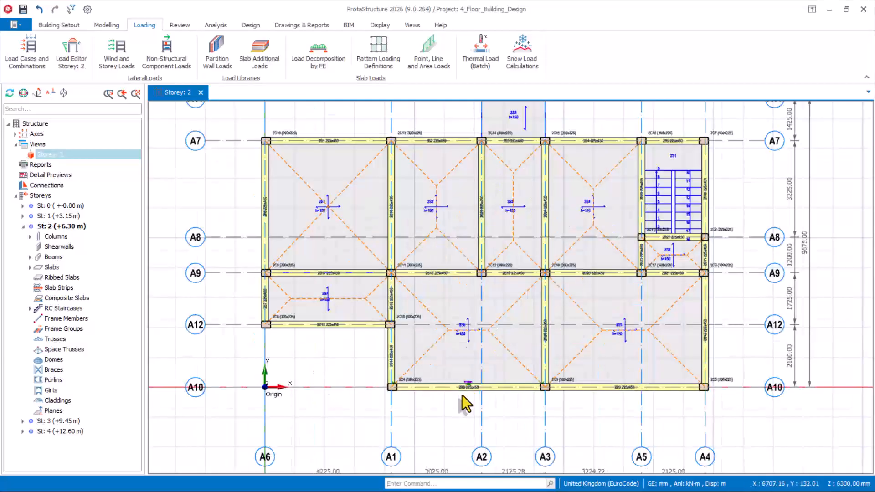
scroll(471, 341, up, 3)
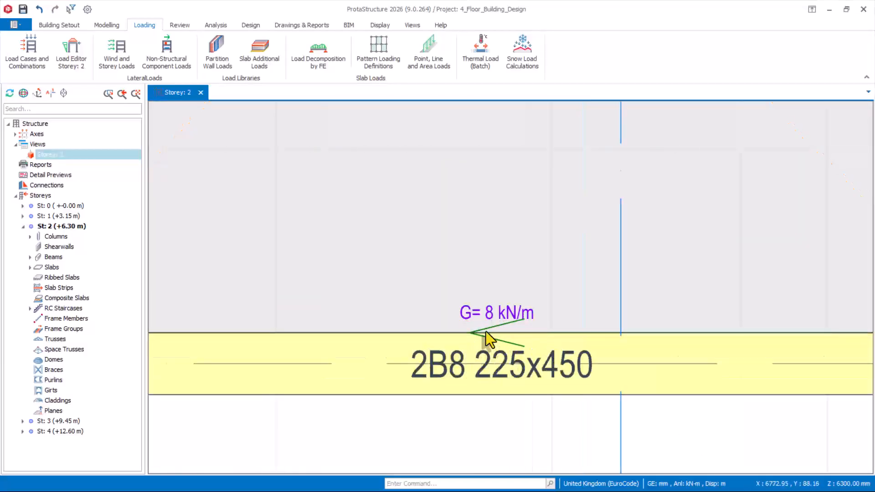
scroll(499, 333, down, 5)
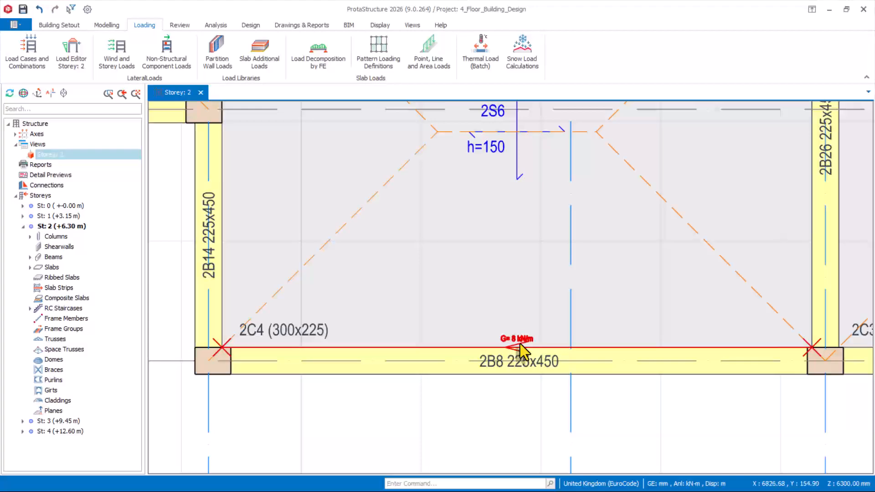
Try to add an 8 kN/m line load along beam 2B14 from column 2C4 to 2C19, reusing the properties of the load on 2B8
right_click(519, 345)
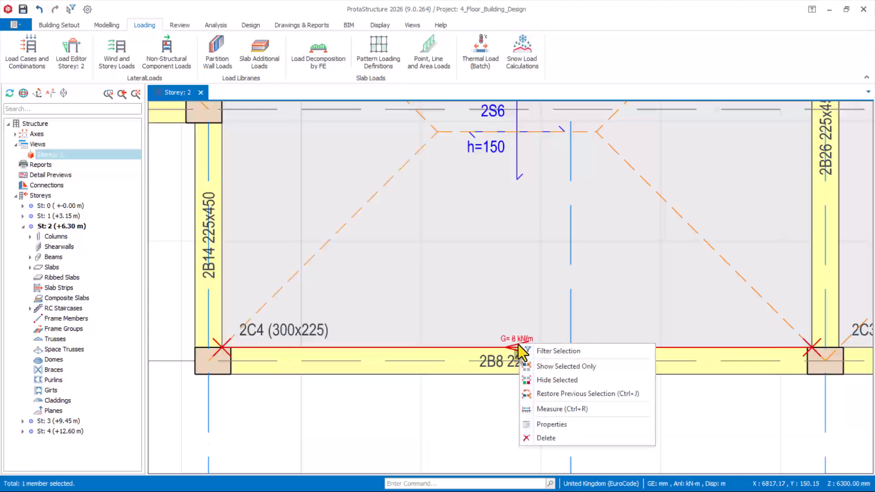
click(557, 427)
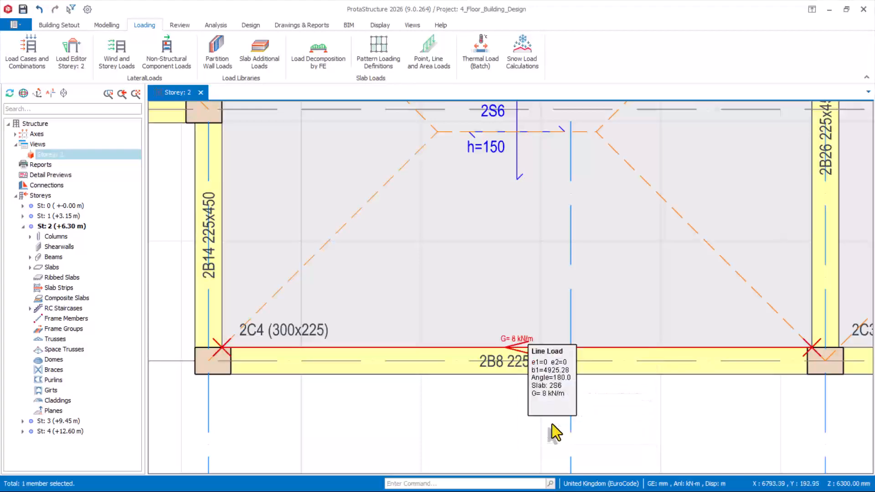
click(221, 348)
scroll(407, 385, down, 2)
scroll(318, 194, up, 1)
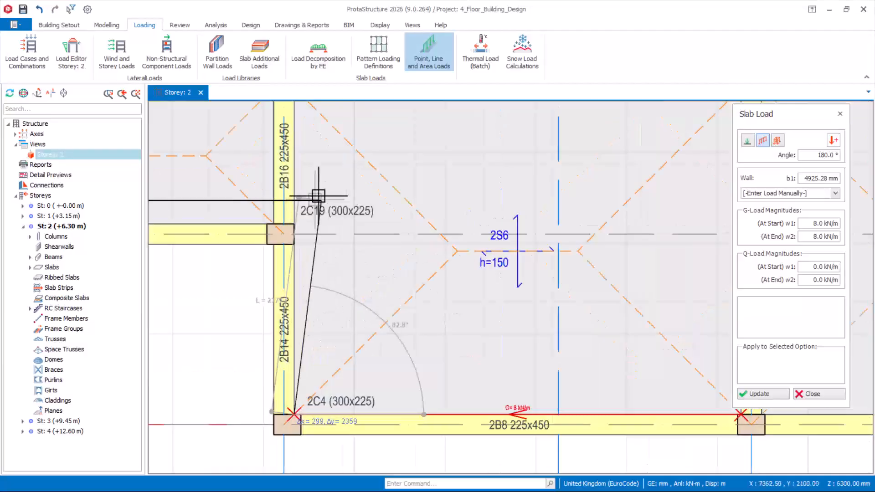
click(294, 226)
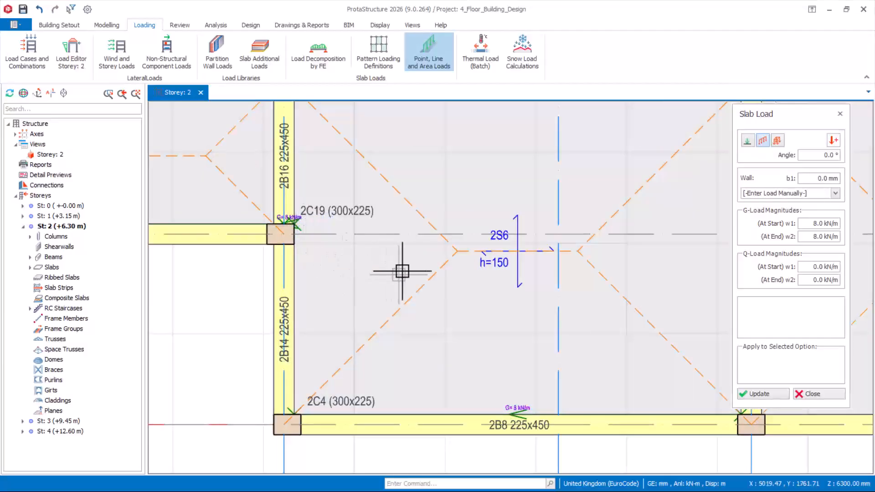
Examine the line load placed at column 2C19 along beam 2B13 and undo it
scroll(242, 230, up, 2)
scroll(424, 256, up, 1)
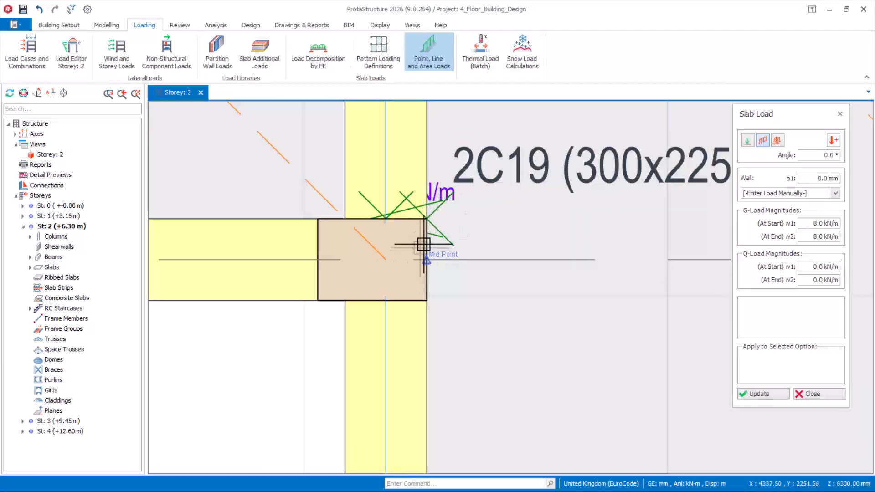
scroll(401, 230, down, 3)
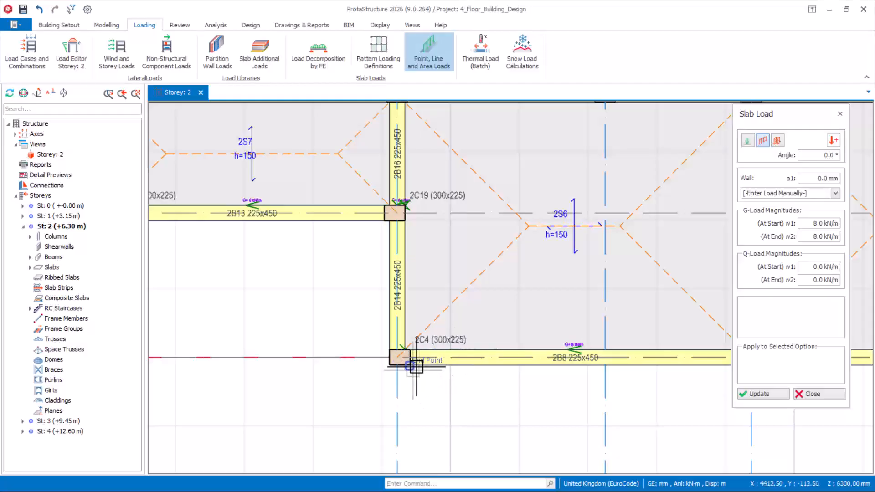
scroll(415, 266, up, 1)
scroll(500, 301, down, 2)
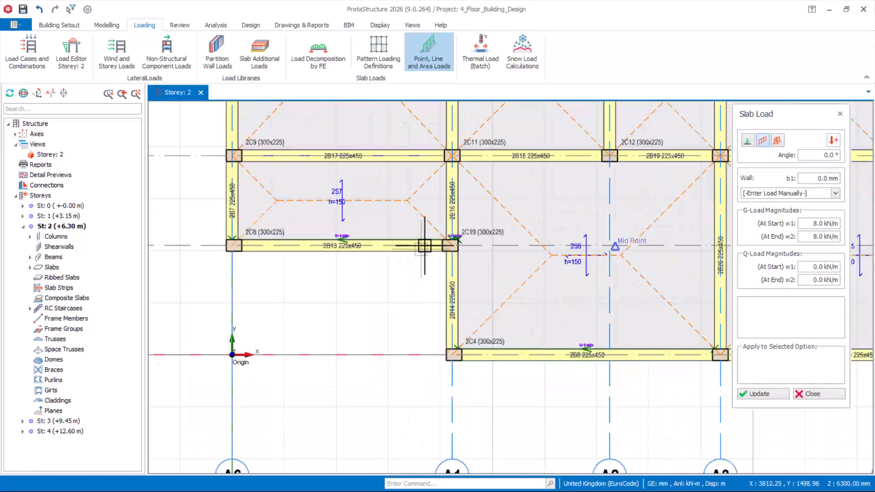
scroll(422, 212, up, 3)
scroll(503, 290, down, 1)
scroll(424, 351, down, 3)
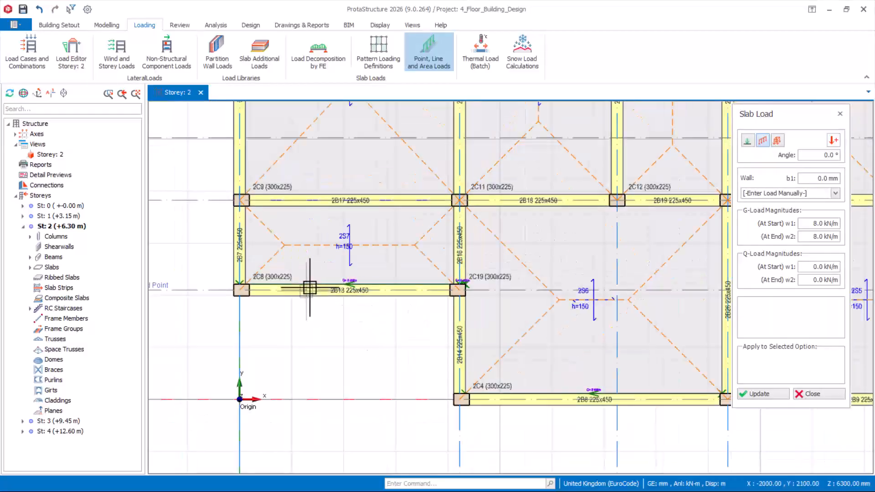
scroll(250, 287, up, 2)
scroll(624, 297, up, 2)
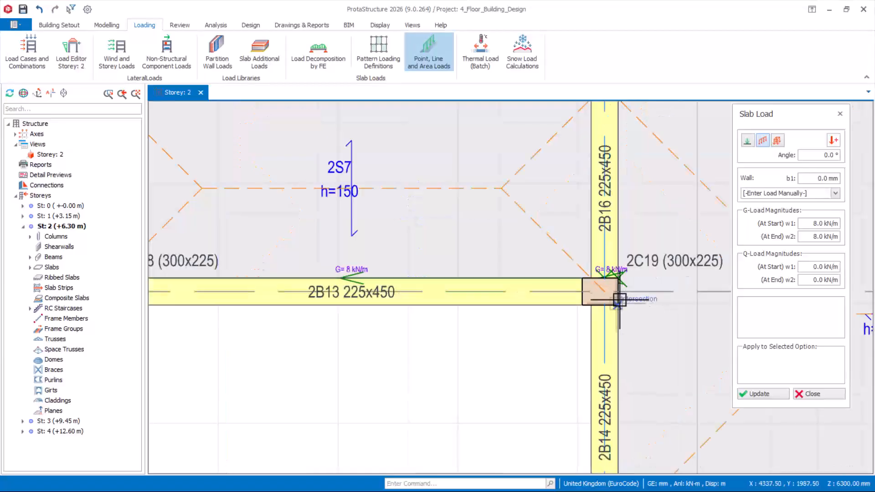
scroll(530, 272, down, 1)
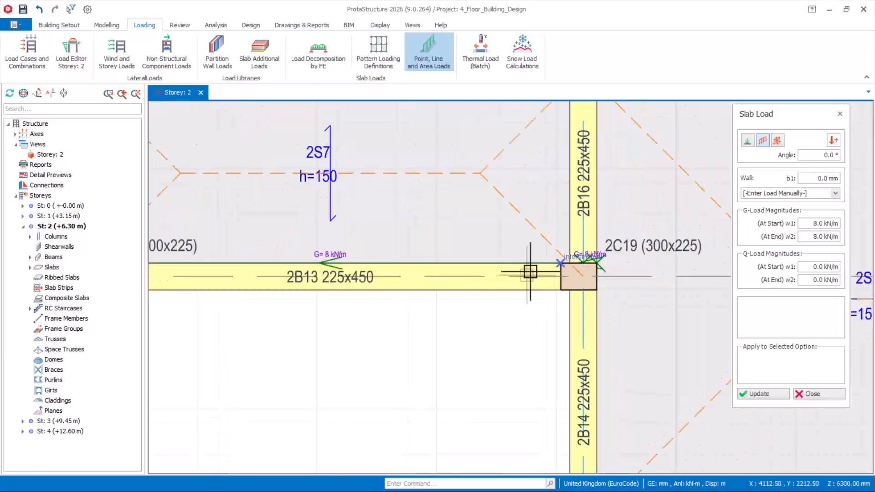
click(39, 9)
Try to place the 8 kN/m line load along beam 2B14 from column 2C19 to 2C4, based on the load on 2B8
scroll(406, 238, down, 2)
scroll(556, 296, up, 2)
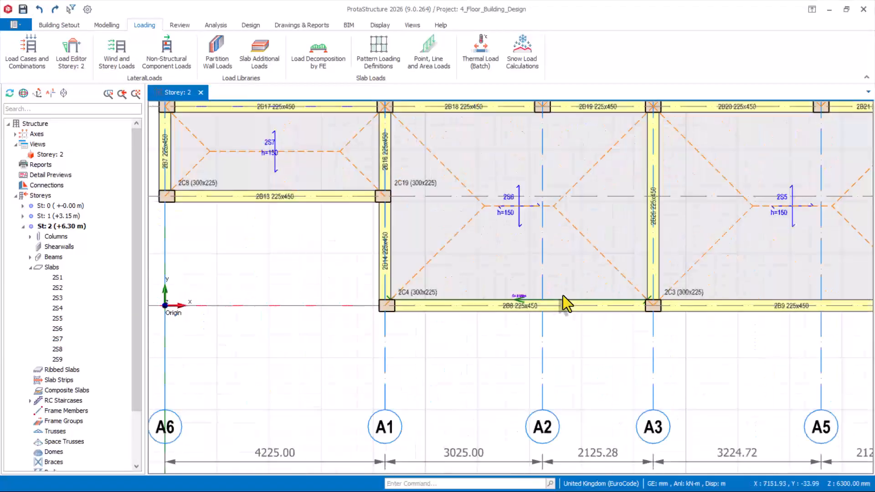
scroll(515, 299, up, 2)
right_click(509, 302)
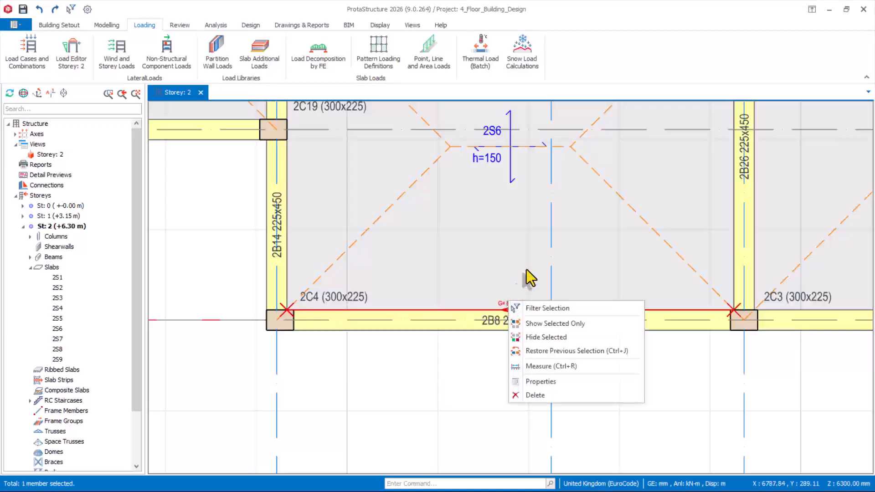
click(549, 384)
scroll(419, 322, down, 2)
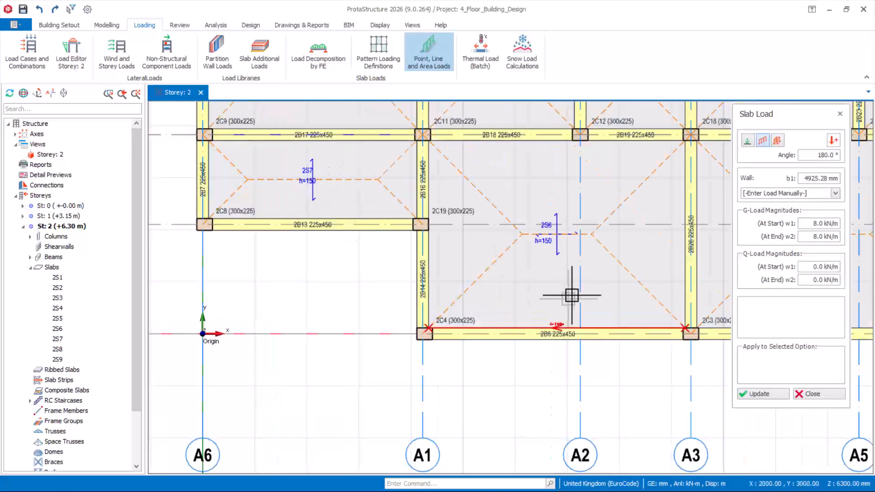
scroll(401, 109, up, 4)
click(422, 209)
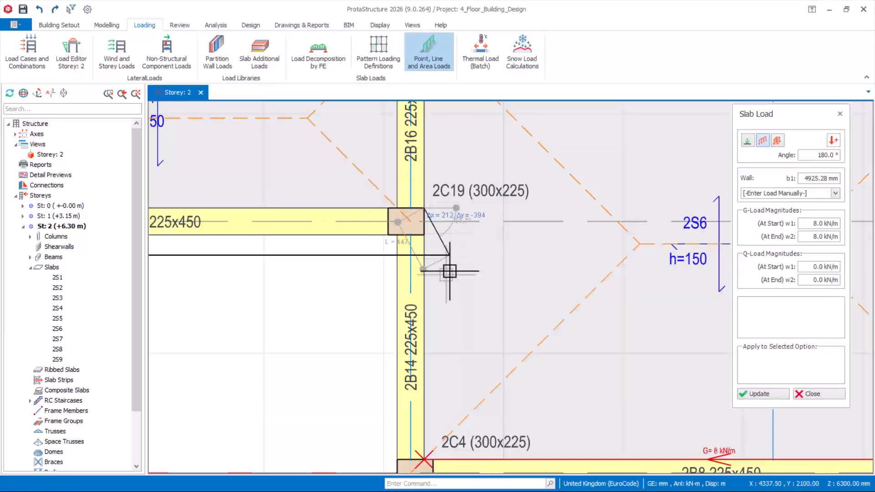
scroll(542, 206, down, 2)
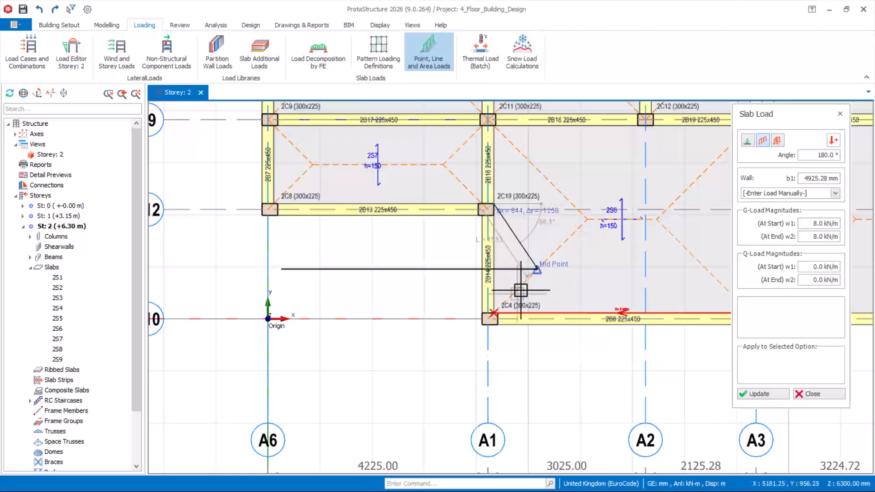
scroll(512, 303, up, 5)
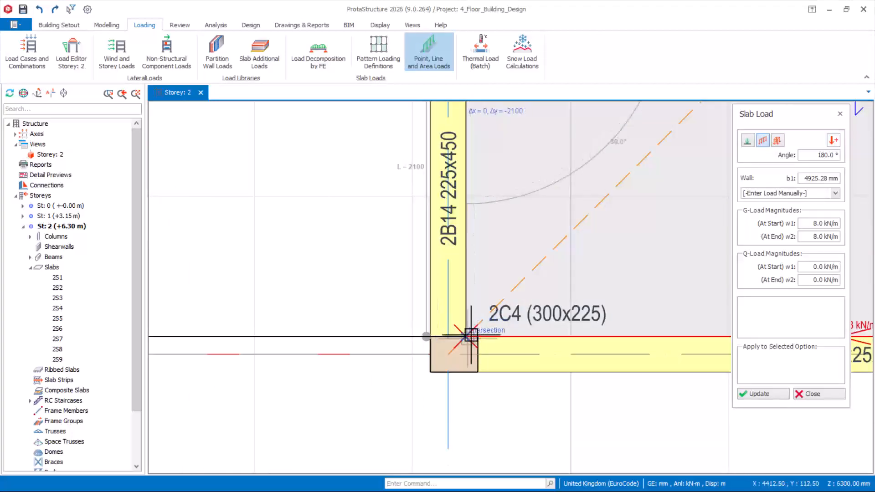
click(469, 335)
Leave the slab load command and delete the misplaced line load along axis A10 between axes A6 and A1
scroll(553, 314, down, 5)
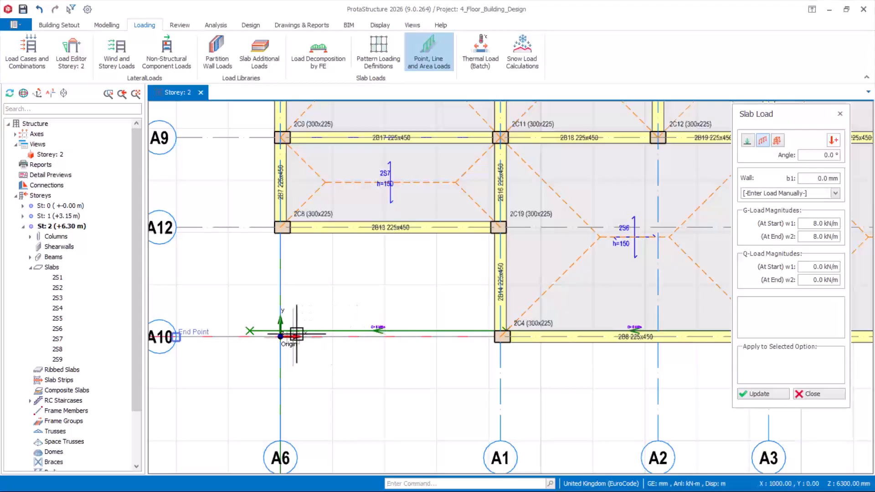
scroll(661, 349, up, 3)
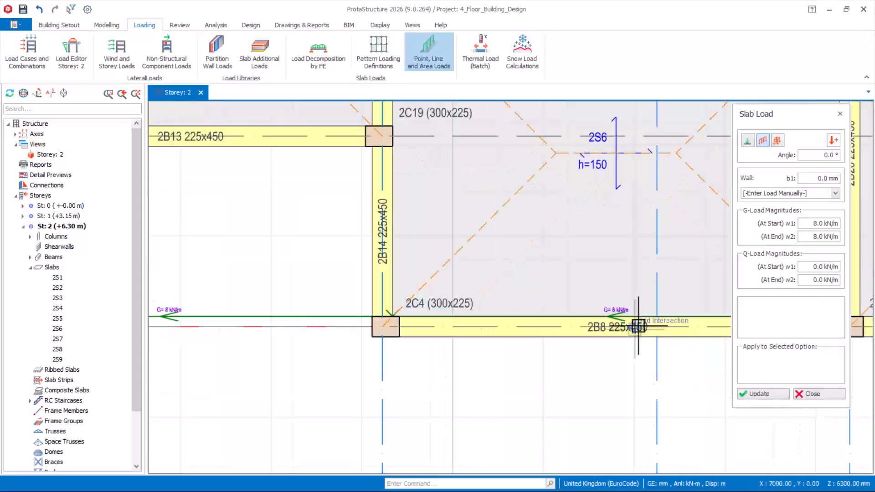
scroll(456, 333, down, 1)
click(813, 394)
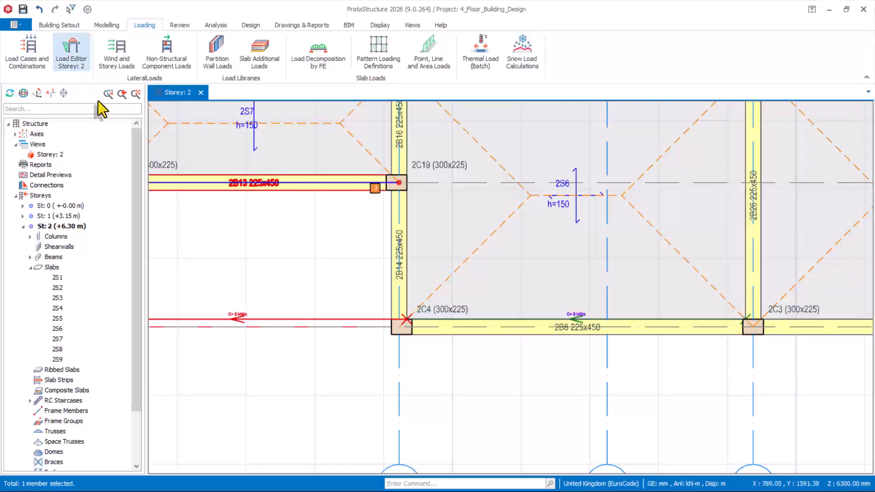
right_click(294, 246)
click(319, 337)
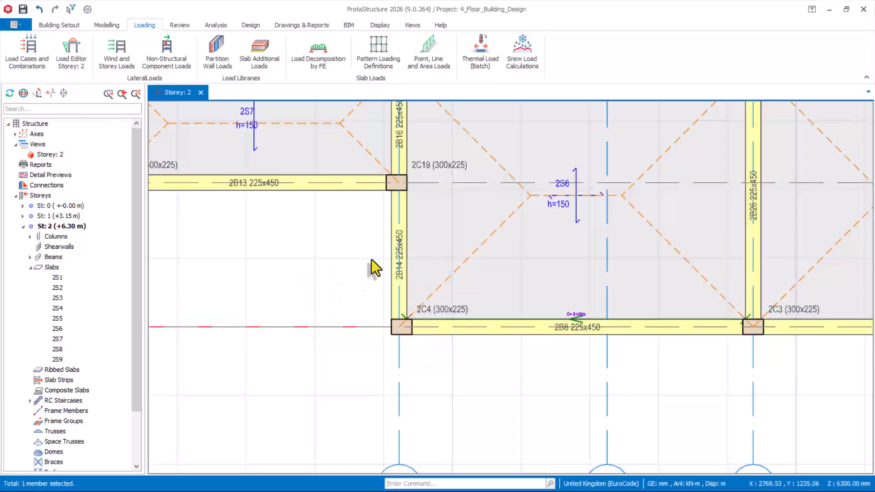
Place an 8 kN/m slab line load along the inner face of beam 2B14 from column 2C19 to column 2C4
click(419, 68)
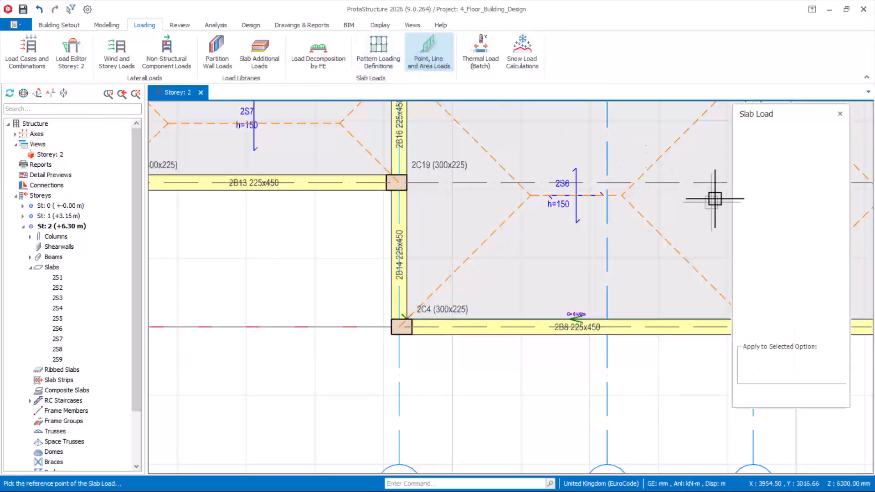
click(765, 140)
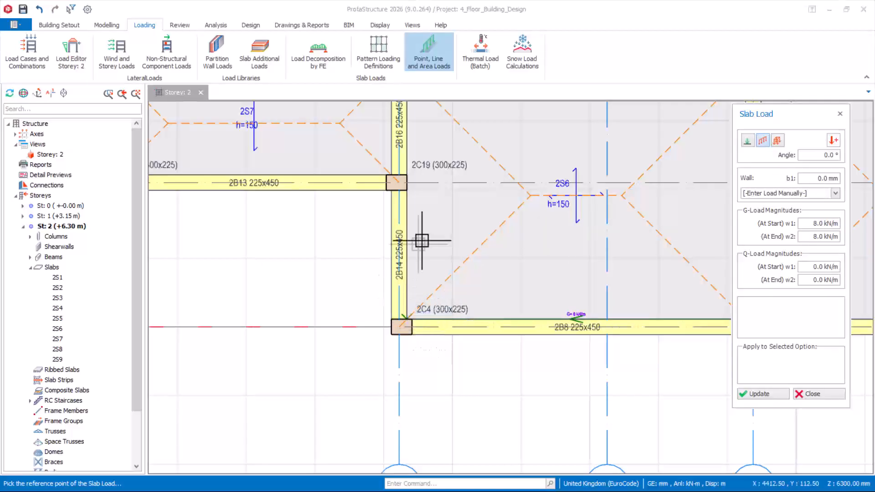
click(407, 174)
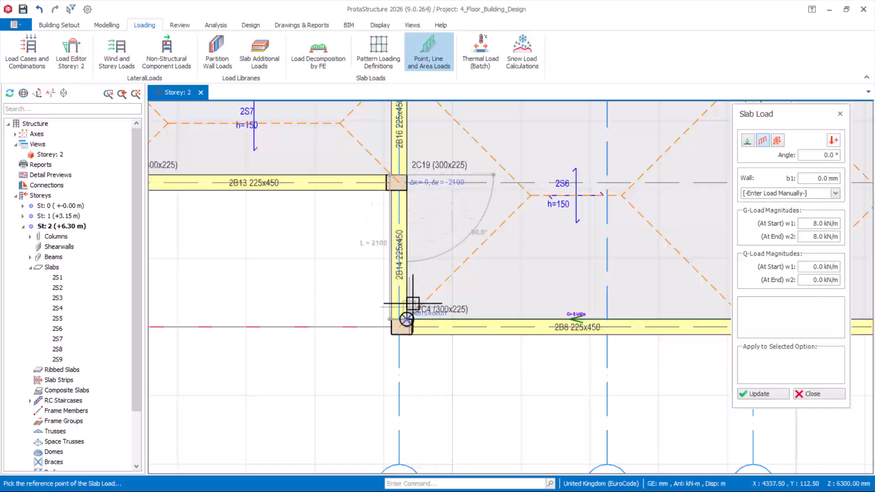
click(406, 319)
Place an 8 kN/m slab line load along the inner edge of beam 2B13 from column 2C8 to column 2C19
scroll(404, 194, down, 4)
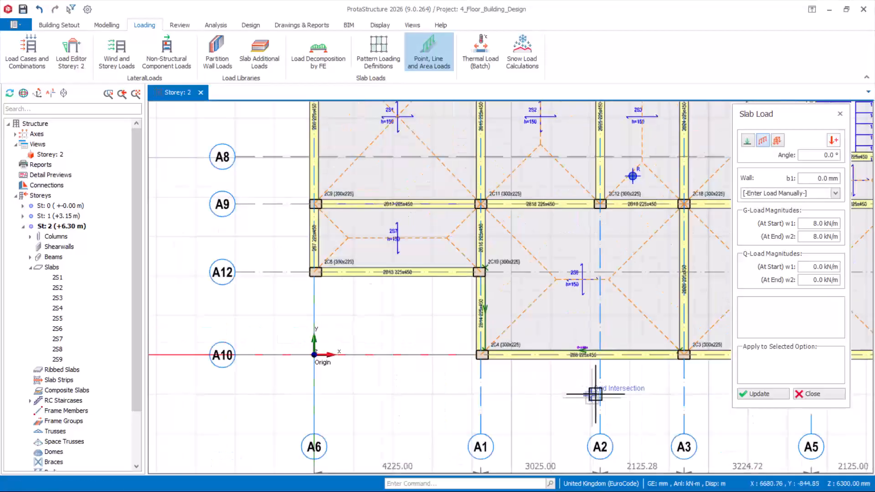
scroll(464, 308, up, 2)
scroll(347, 285, up, 1)
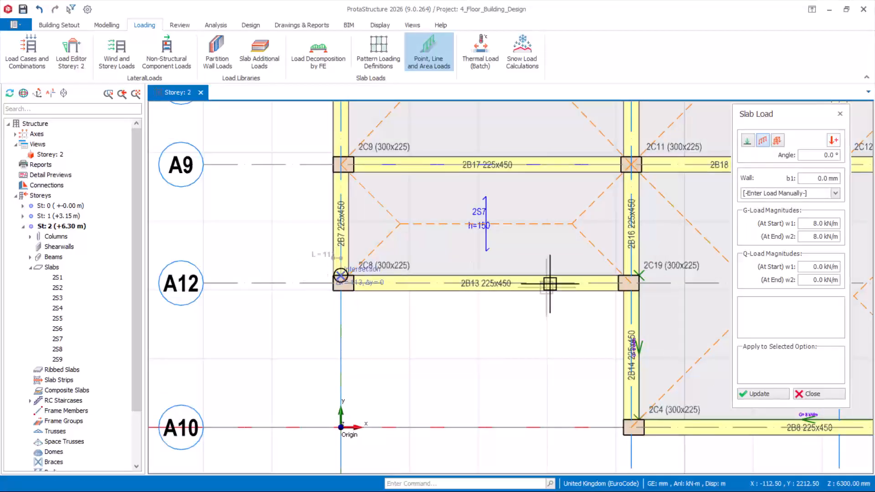
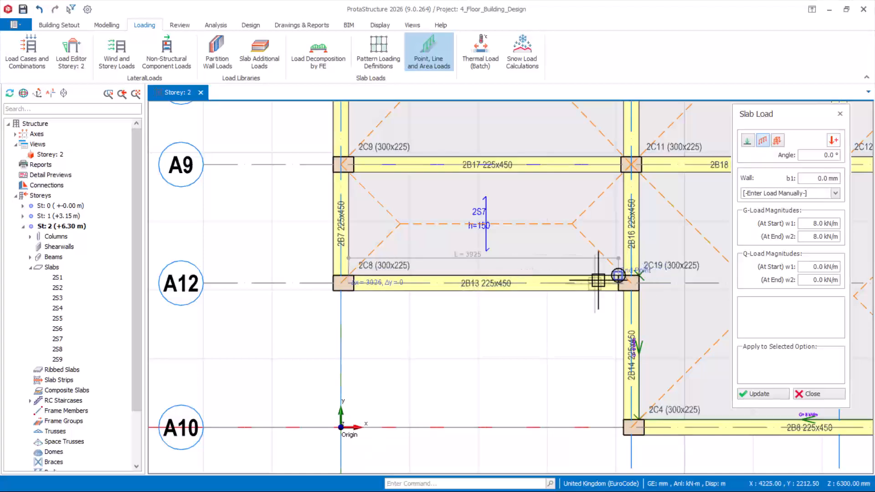
scroll(597, 278, up, 1)
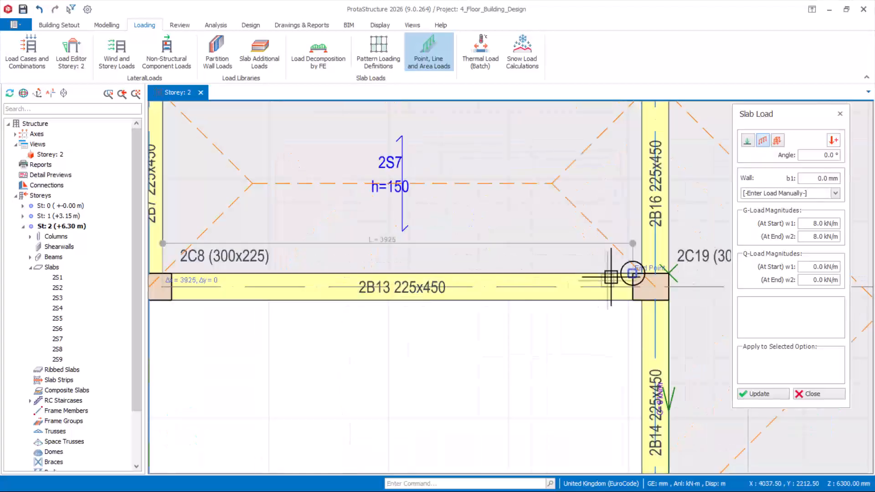
click(669, 274)
Place an 8 kN/m slab line load along the inner edge of axis A6 from column 2C8 to column 2C10
scroll(592, 397, down, 2)
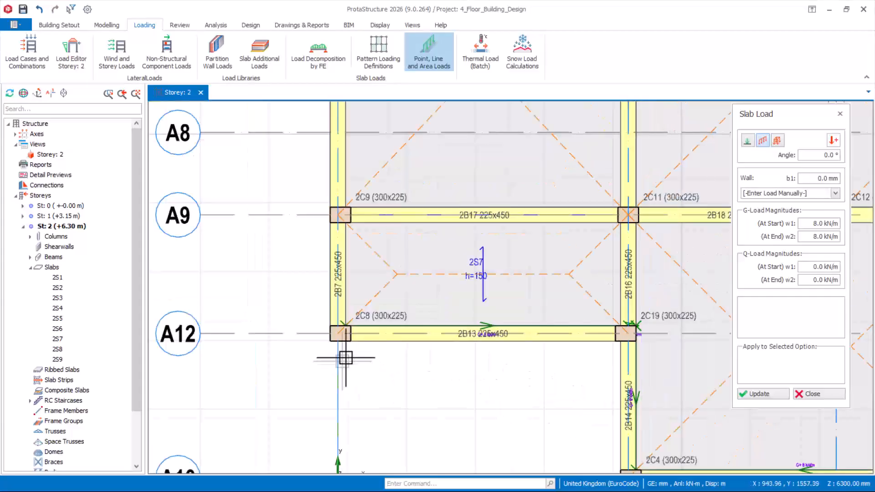
scroll(349, 325, up, 2)
click(344, 319)
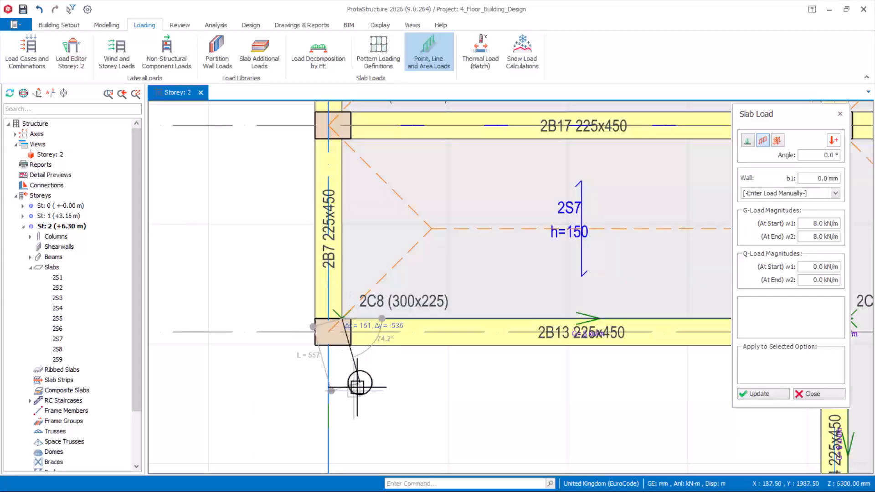
scroll(351, 384, down, 2)
scroll(357, 240, up, 3)
scroll(336, 139, up, 3)
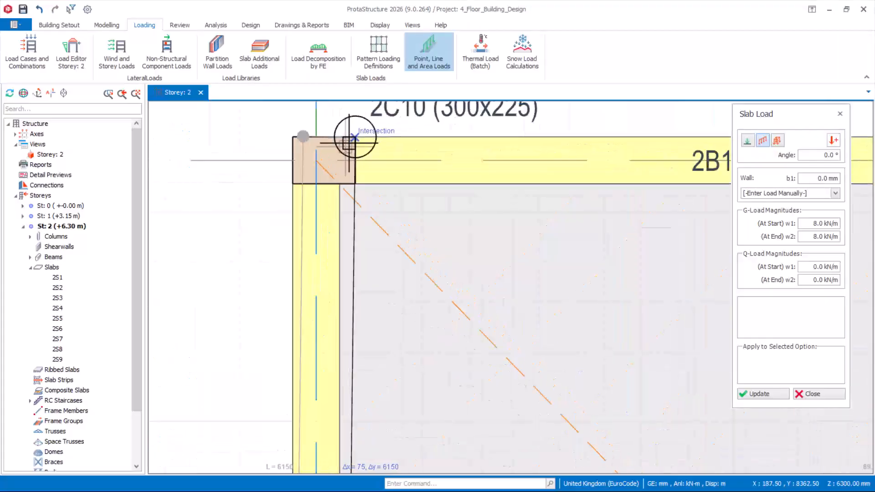
click(340, 184)
Place an 8 kN/m slab line load along beams 2B1 and 2B2 from column 2C10 to column 2C14, and leave the slab load command
scroll(257, 194, down, 3)
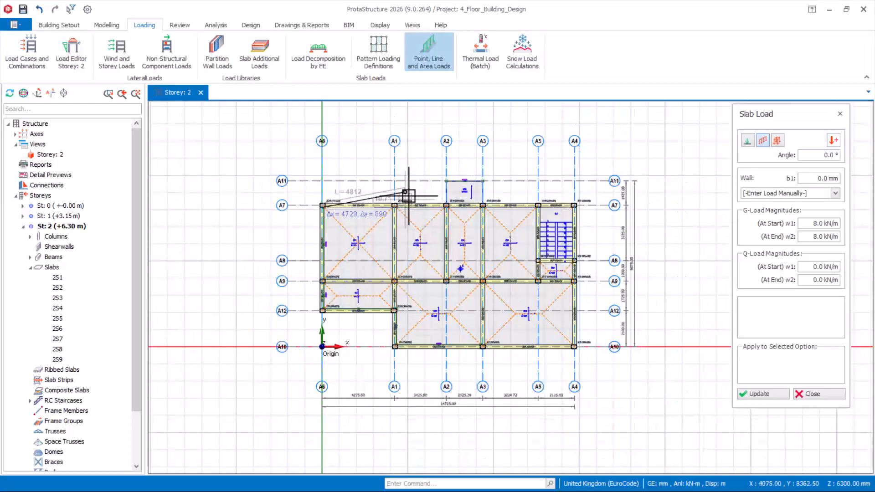
scroll(315, 228, down, 2)
scroll(478, 195, up, 5)
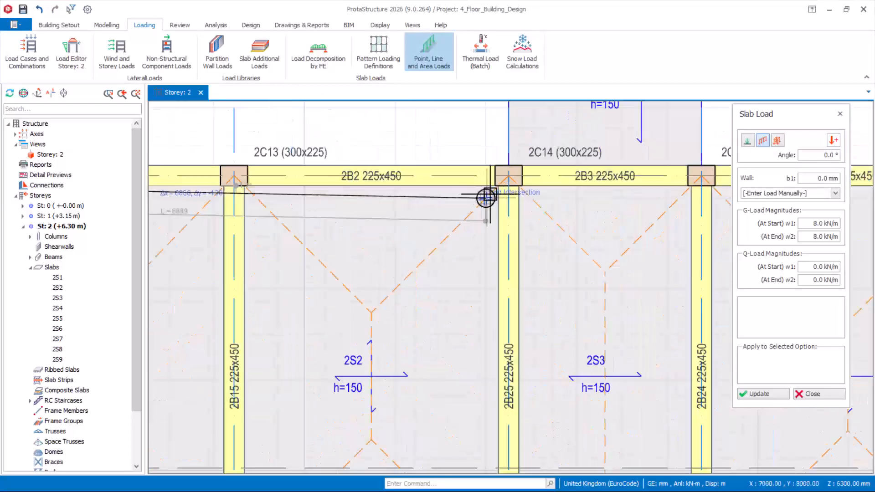
click(498, 186)
scroll(498, 186, down, 3)
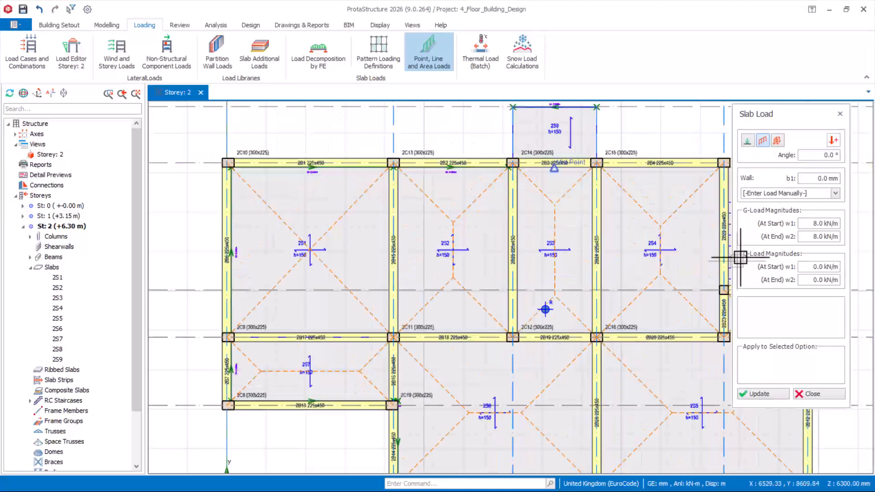
scroll(453, 221, down, 3)
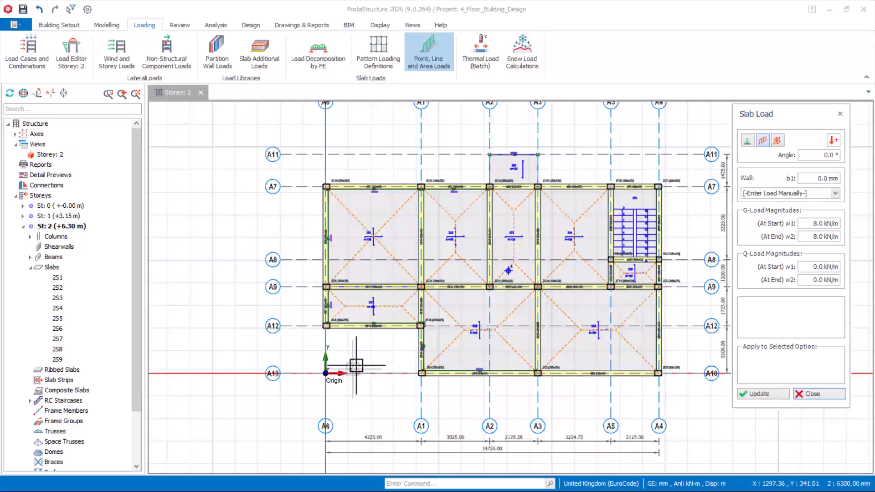
key(Escape)
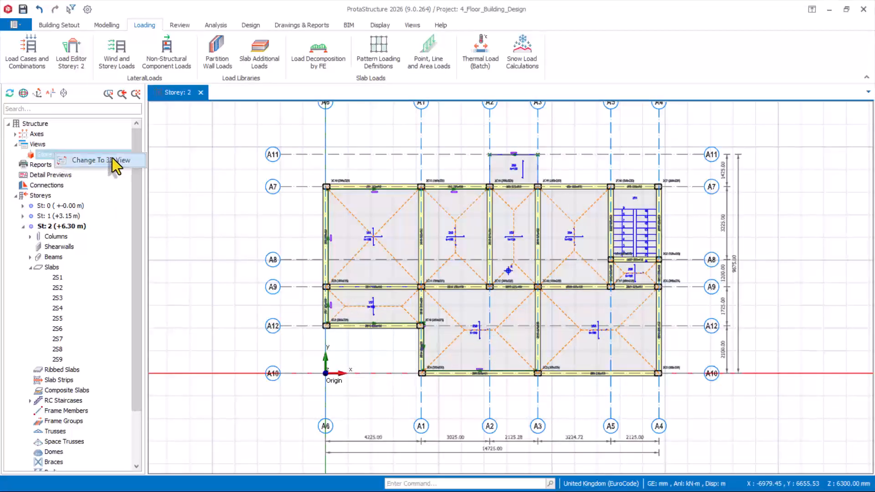
Change the Storey 2 view to 3D, inspect the placed edge loads around the building and collapse the slab list
click(113, 160)
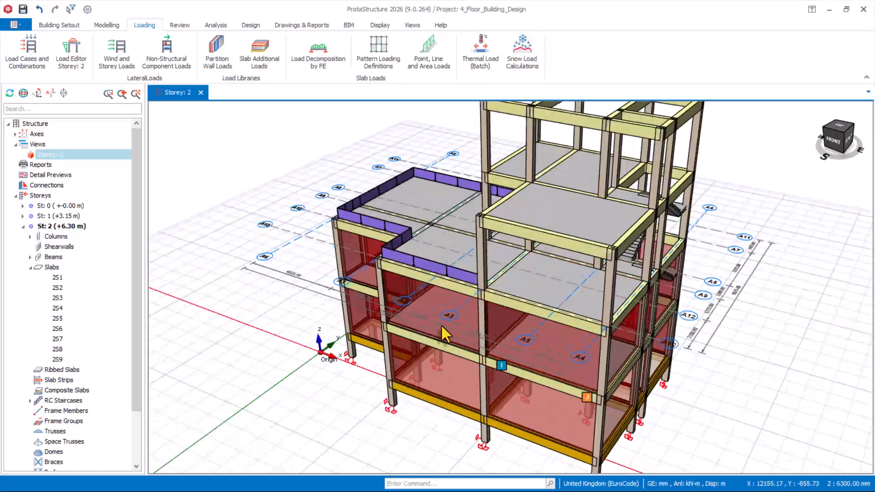
middle_drag(444, 335, 511, 288)
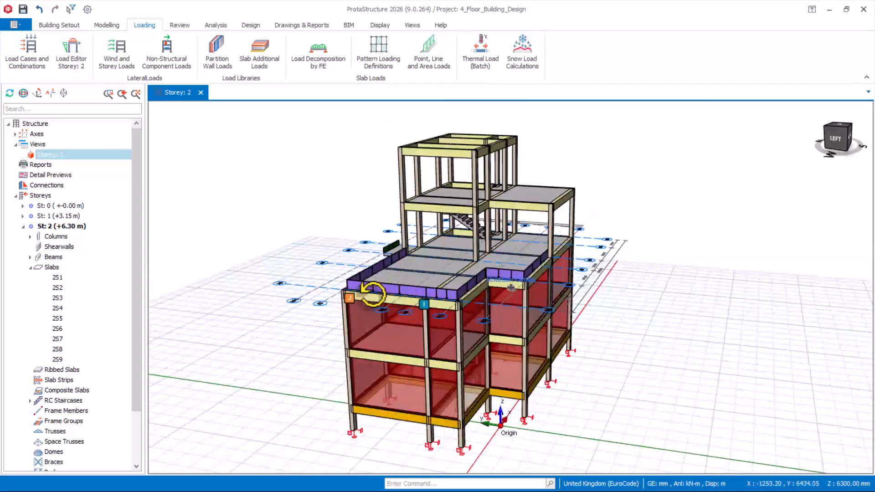
middle_drag(373, 294, 736, 293)
scroll(600, 273, up, 3)
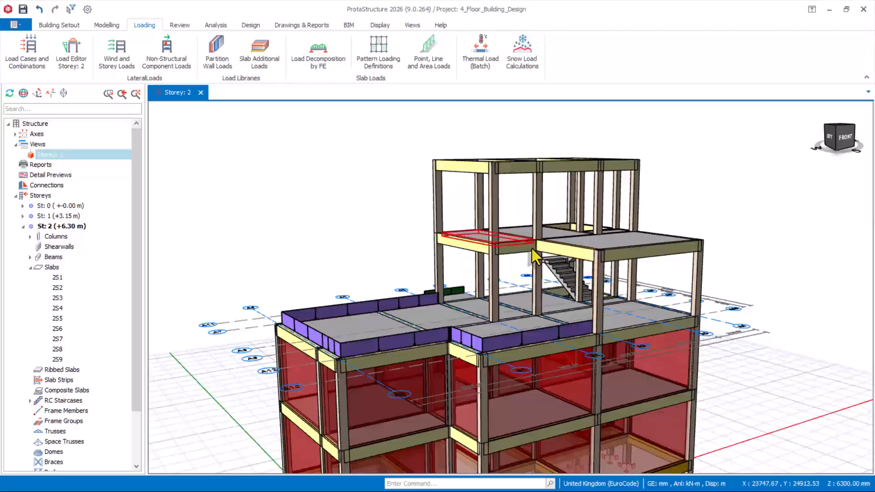
click(30, 268)
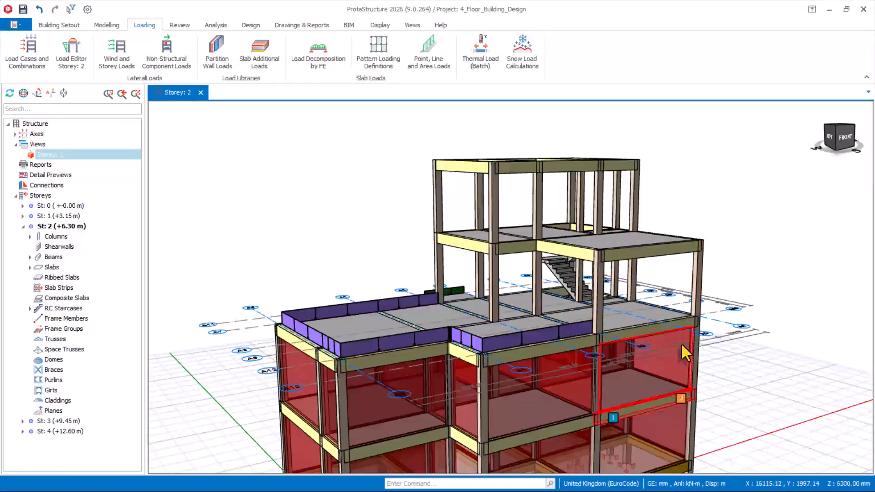
Copy the wall load from storey 1 beam 1B9
scroll(665, 349, down, 2)
scroll(588, 345, up, 3)
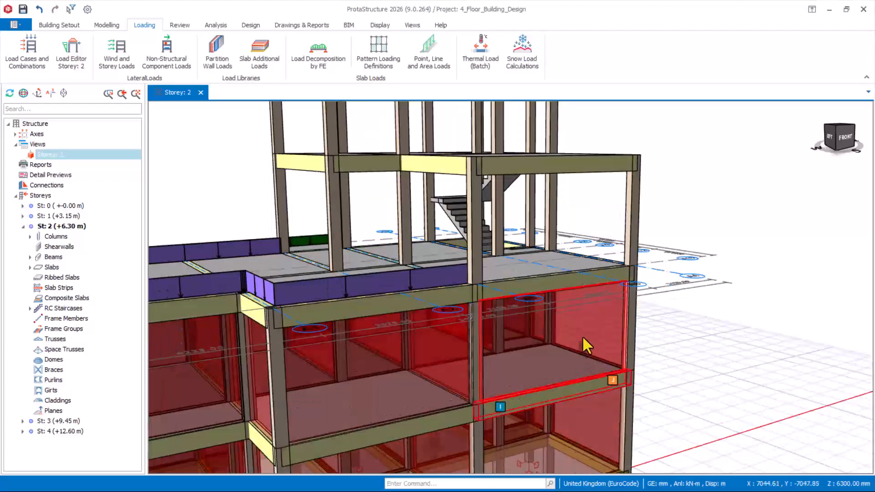
click(582, 347)
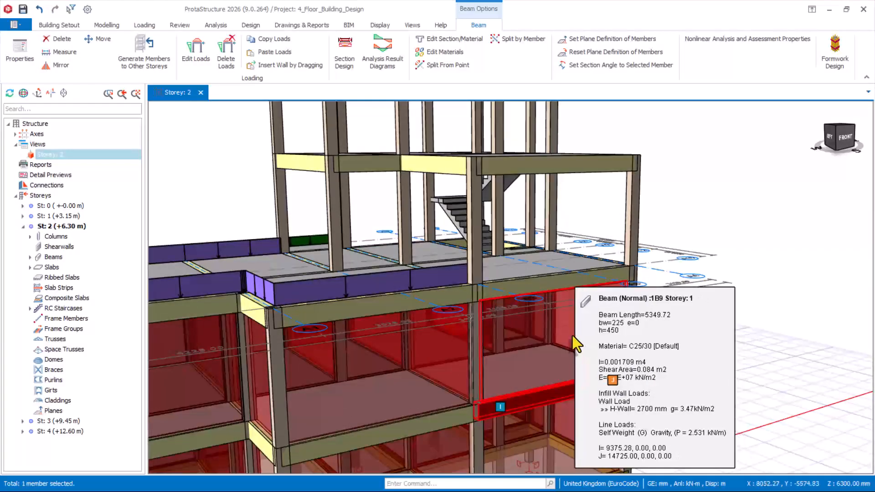
right_click(576, 337)
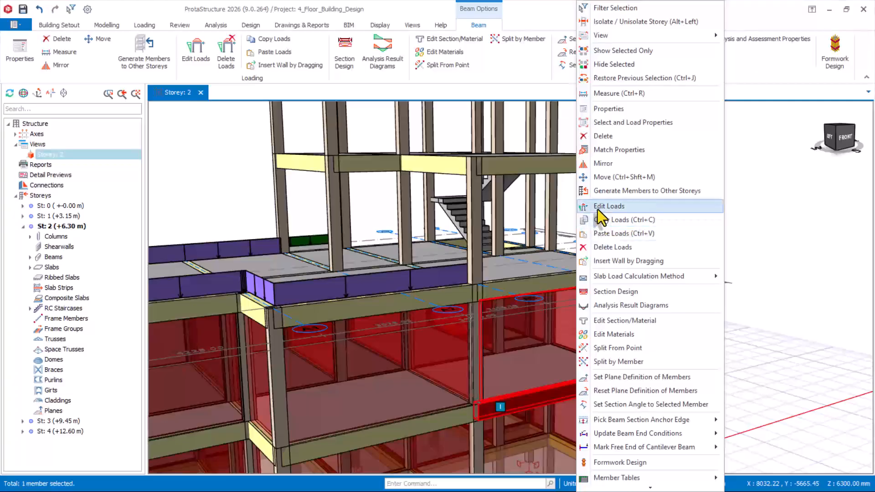
click(606, 222)
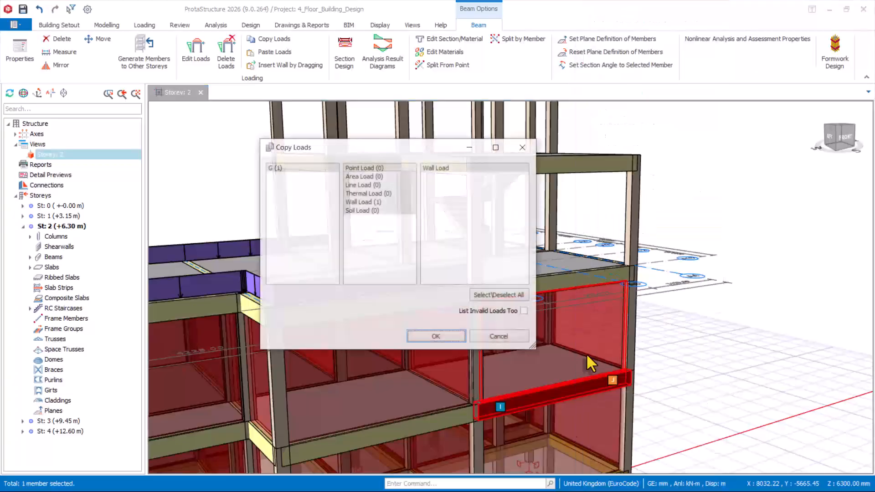
click(426, 340)
Select the storey 2 perimeter beams 2B9, 2B10, 2B12 and 2B5 as targets for the copied wall load
scroll(607, 315, down, 3)
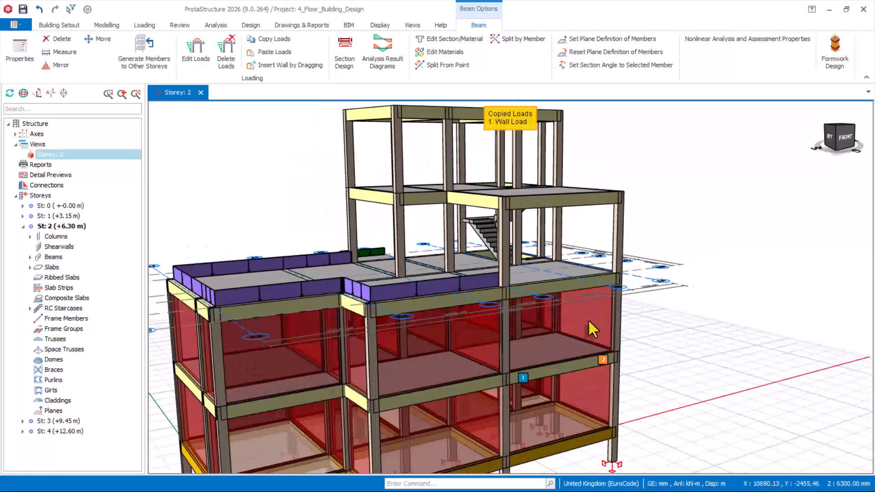
middle_drag(588, 320, 503, 345)
scroll(635, 343, up, 1)
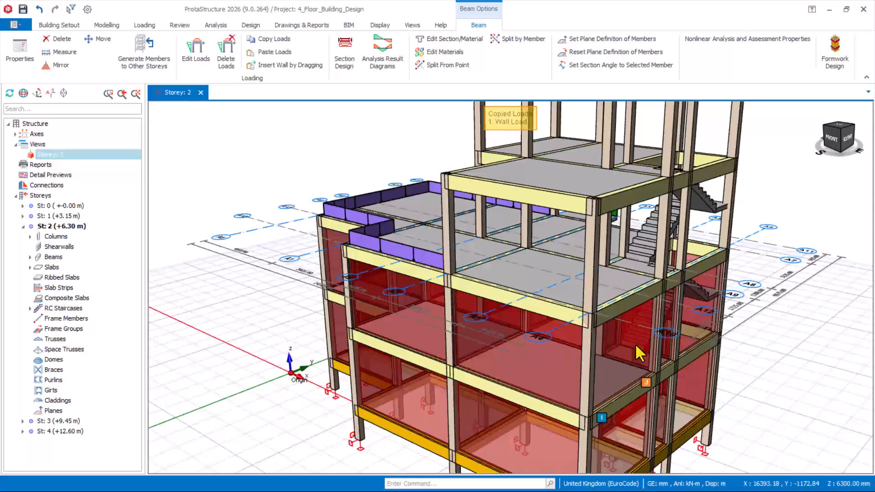
click(520, 303)
scroll(729, 313, up, 1)
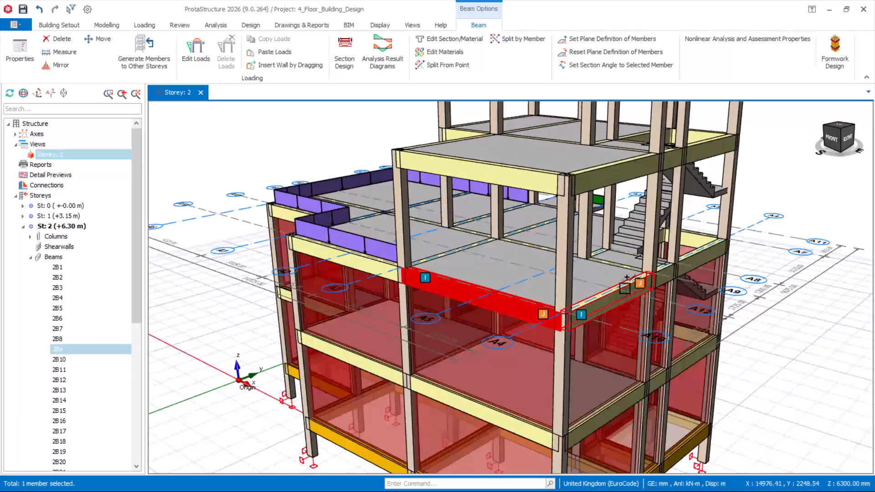
ctrl+click(625, 288)
ctrl+click(688, 250)
ctrl+click(688, 238)
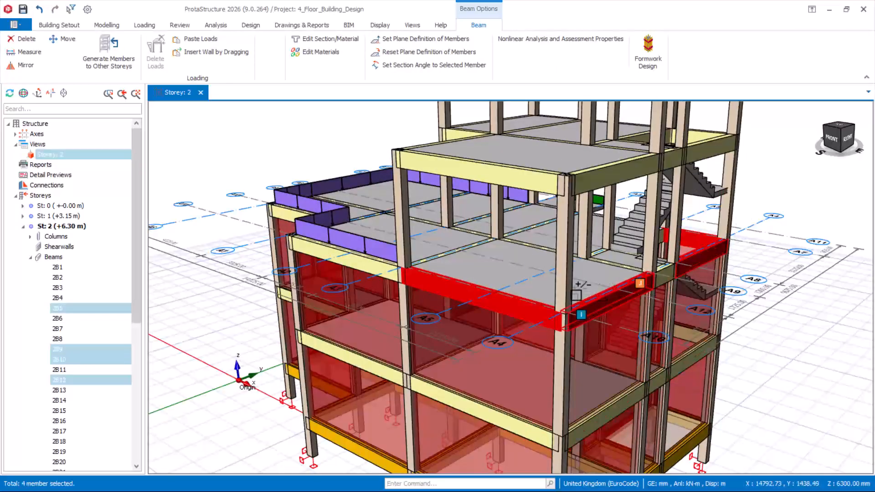
Add storey 2 beams 2B4, 2B3, 2B25, 2B19 and 2B26 beneath the upper storeys' outer edges to the selection
middle_drag(538, 282, 619, 289)
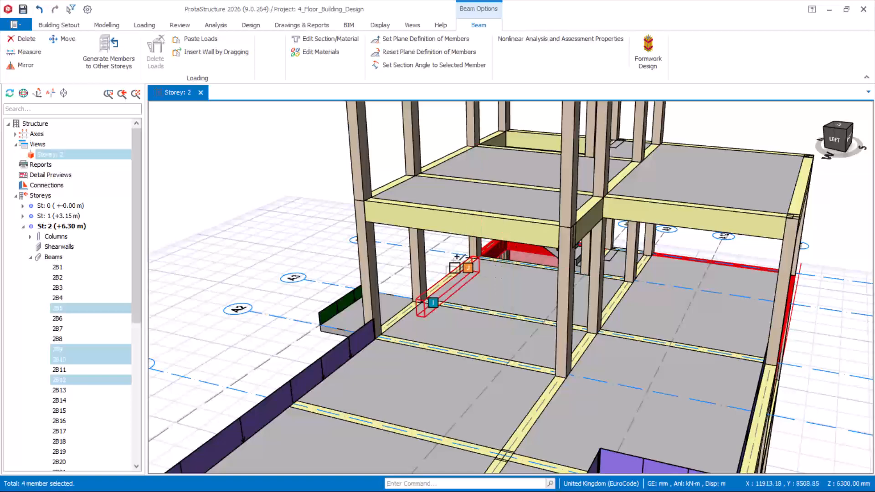
ctrl+click(446, 274)
scroll(396, 324, up, 3)
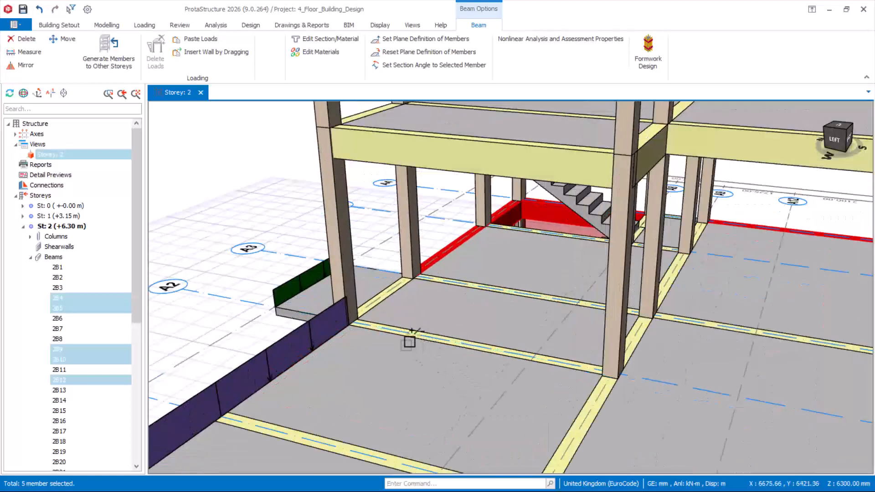
ctrl+click(369, 287)
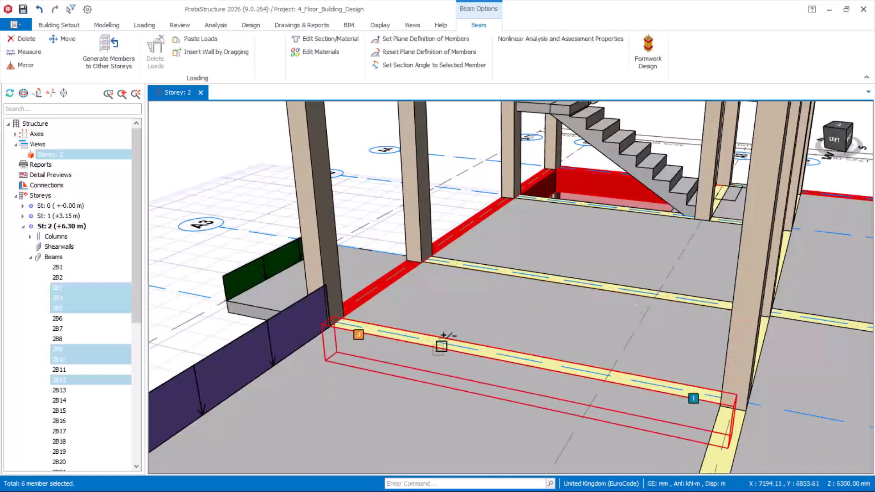
ctrl+click(445, 345)
scroll(474, 339, down, 5)
scroll(516, 307, up, 5)
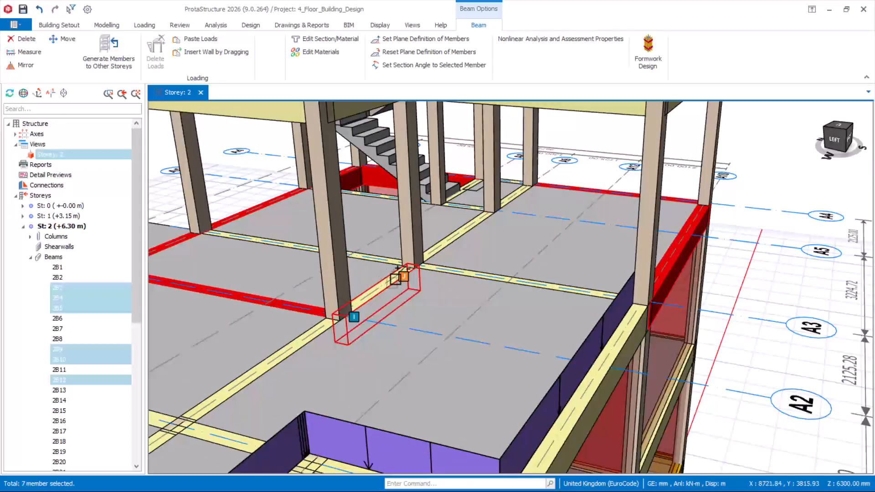
ctrl+click(396, 279)
ctrl+click(481, 274)
scroll(544, 300, down, 5)
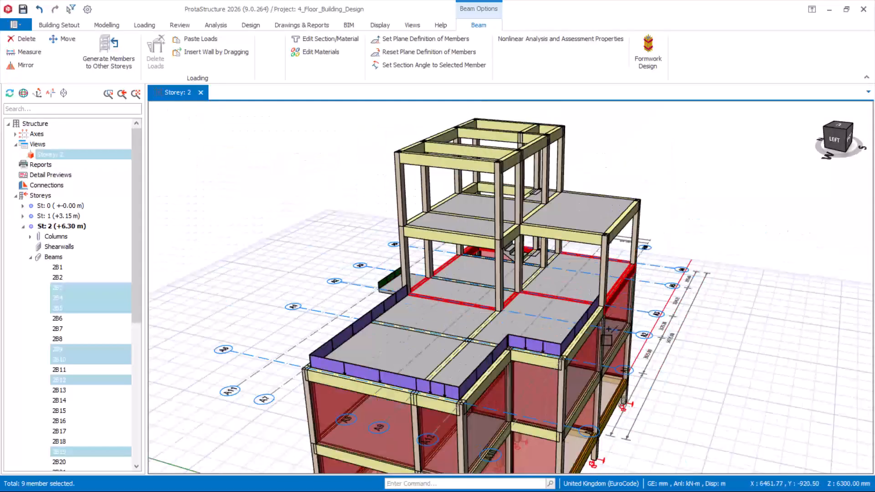
Paste the copied wall load onto the selected storey 2 beams and clear the selection
middle_drag(609, 329, 728, 287)
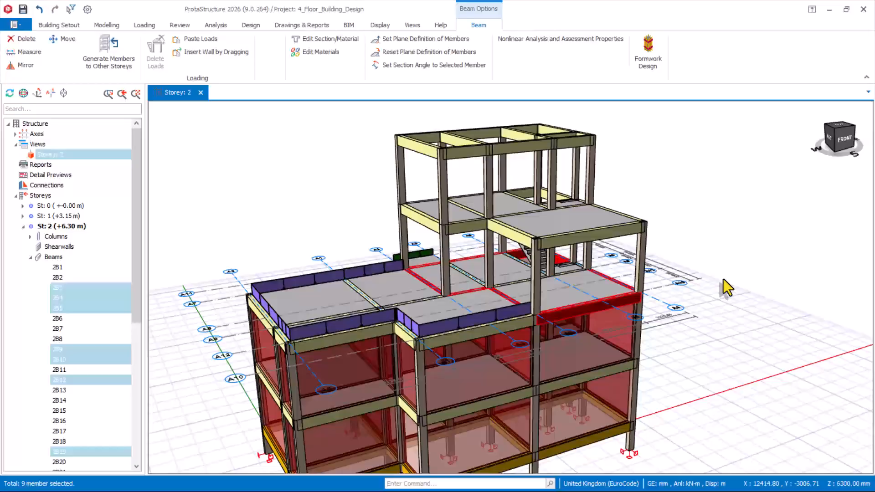
right_click(664, 196)
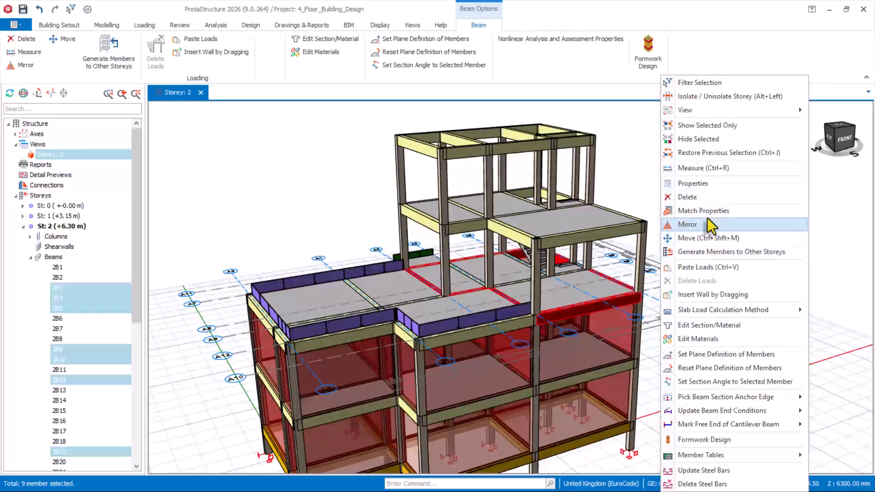
click(689, 268)
scroll(604, 322, down, 1)
click(771, 297)
scroll(552, 312, up, 1)
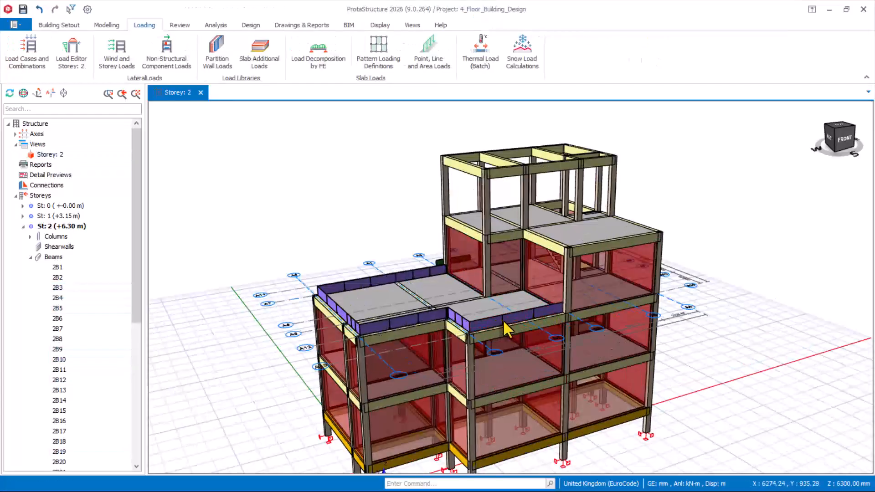
Make storey 3 (+9.45 m) the active storey
scroll(578, 320, down, 1)
scroll(522, 303, up, 3)
middle_drag(662, 264, 600, 279)
scroll(469, 252, up, 2)
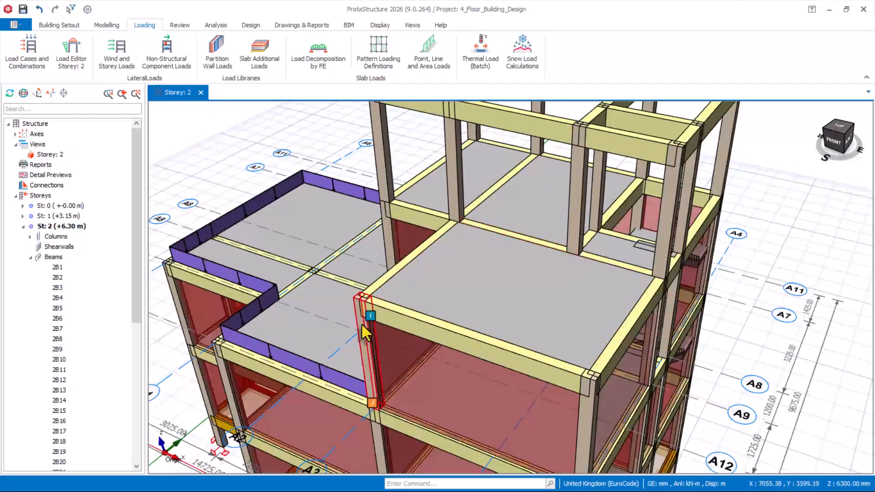
scroll(500, 294, down, 2)
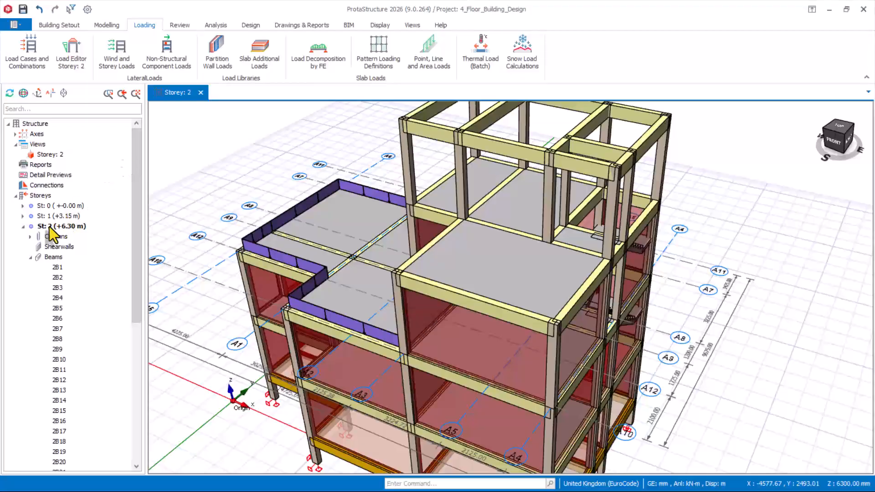
click(24, 226)
double_click(45, 237)
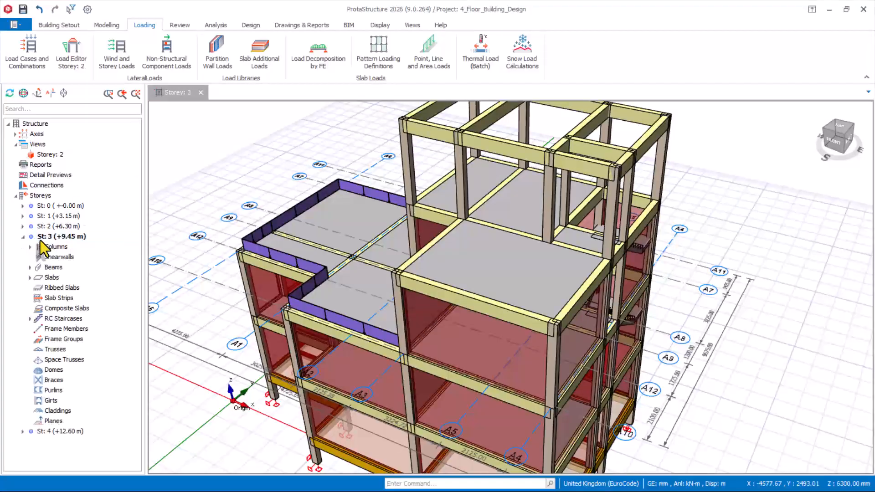
Switch the storey 3 view to plan and frame slab 3S5 between axes A9 and A10
middle_drag(475, 252, 524, 263)
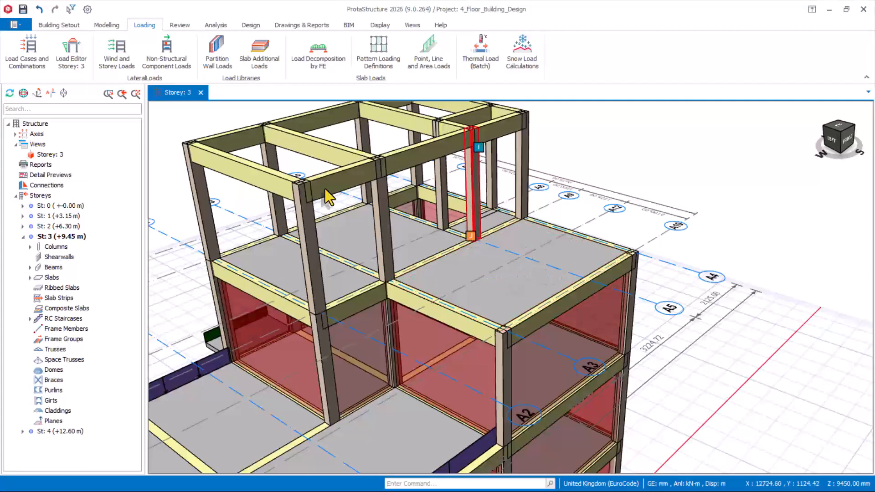
click(50, 155)
click(91, 162)
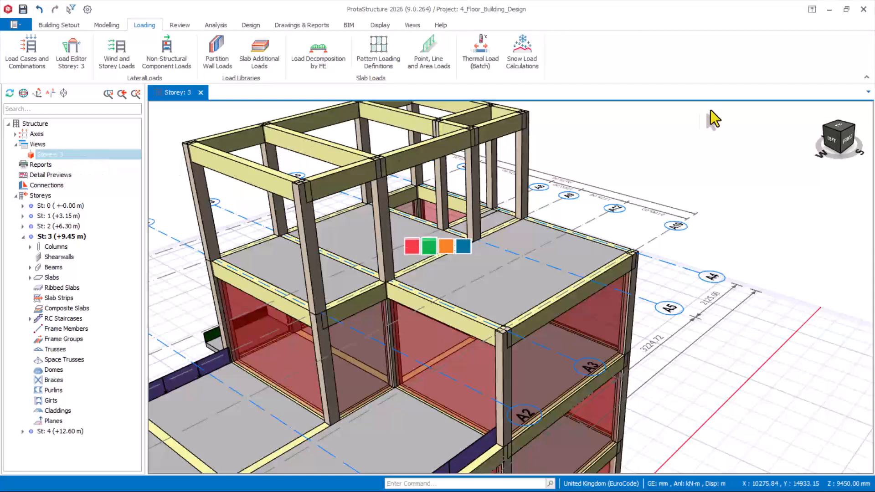
scroll(608, 379, up, 4)
scroll(575, 218, down, 4)
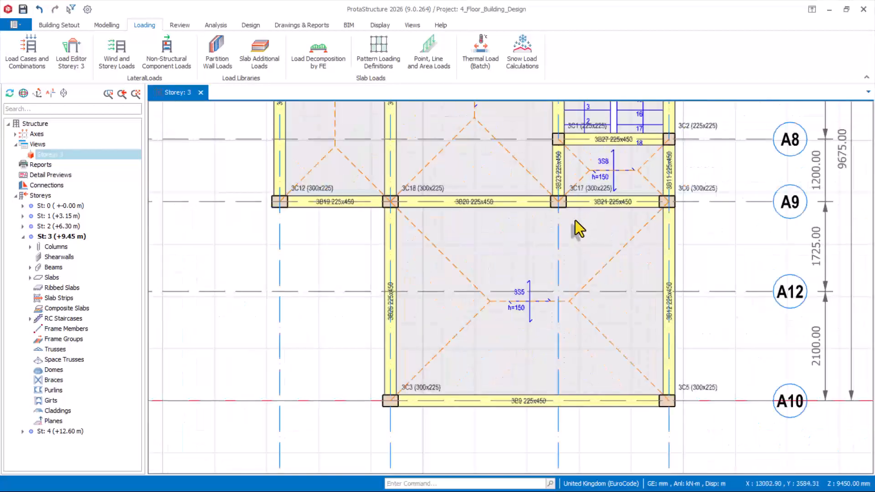
scroll(517, 246, up, 1)
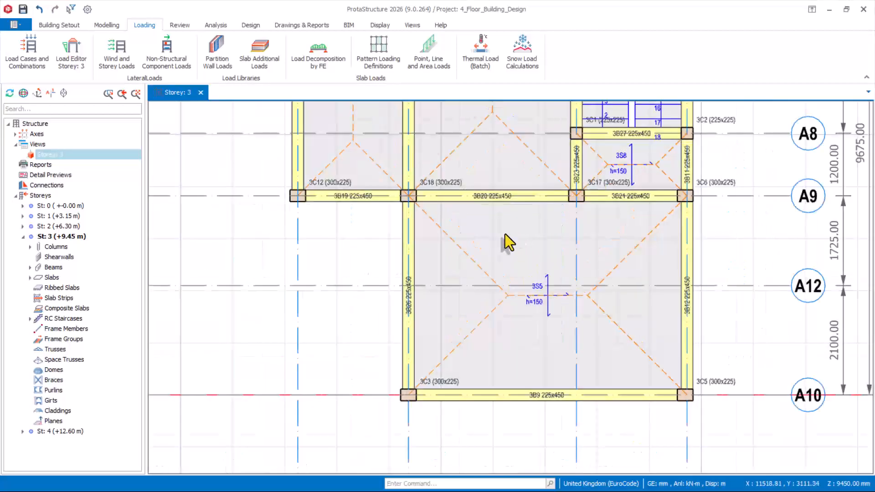
Place an 8 kN/m dead line load on slab 3S5 along the inner edge of beam 3B12, ending at column 3C5
click(429, 52)
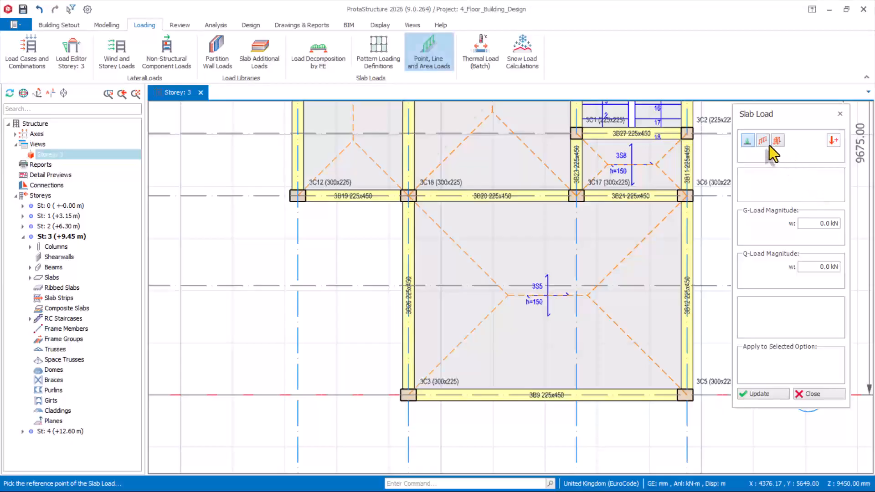
click(764, 141)
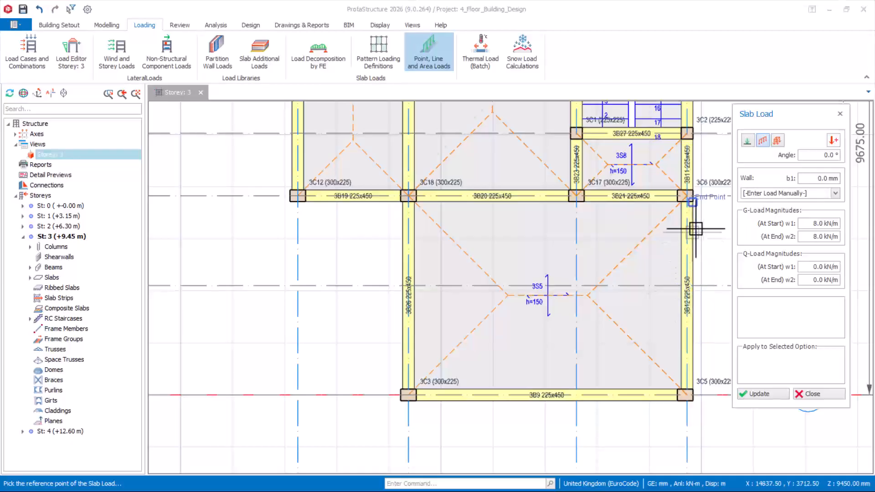
scroll(696, 229, up, 2)
click(680, 193)
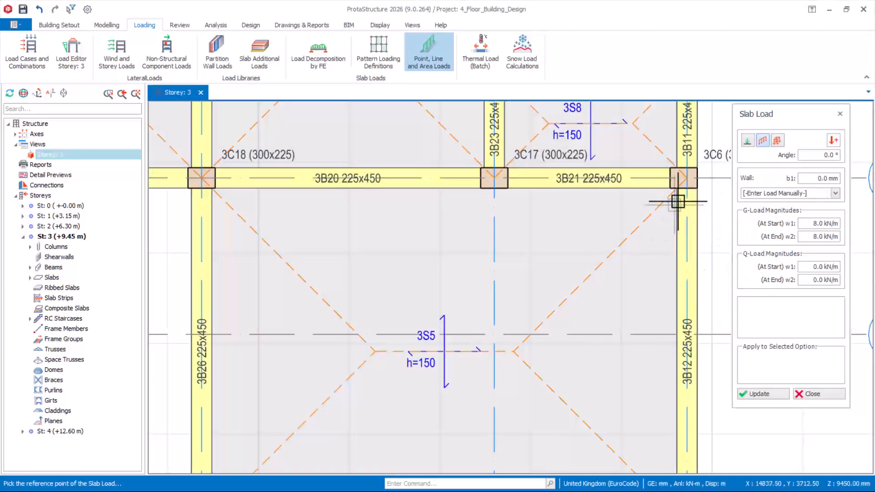
scroll(670, 191, up, 2)
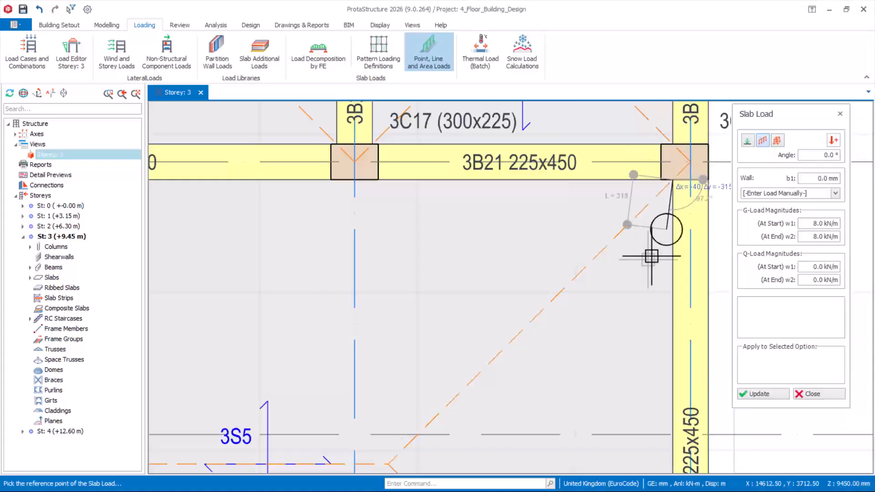
scroll(662, 221, down, 2)
scroll(673, 421, up, 2)
scroll(674, 422, up, 2)
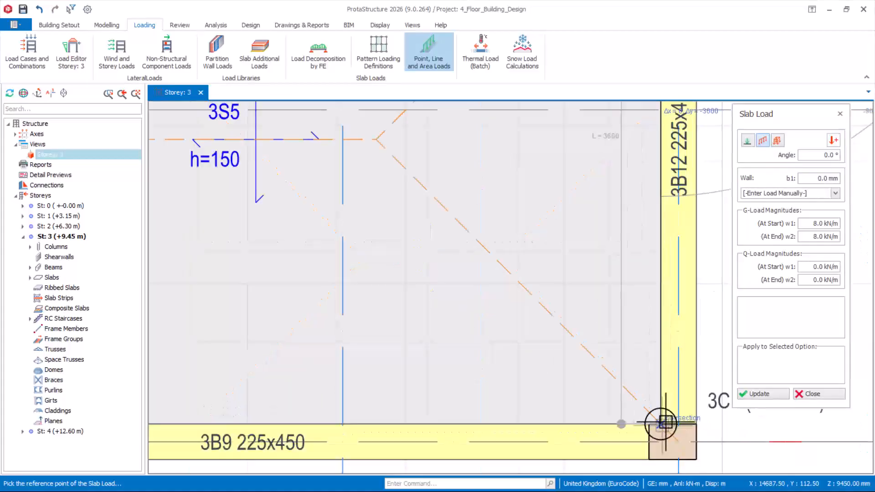
click(662, 424)
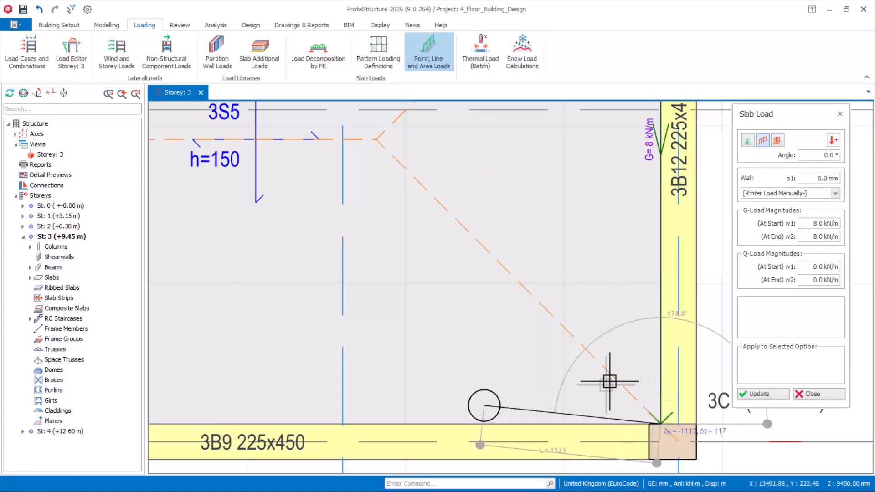
Continue the 8 kN/m line load along slab 3S5's edges beside beams 3B9 and 3B26 up to column 3C18, and finish placing slab loads
scroll(401, 371, down, 3)
scroll(385, 403, up, 4)
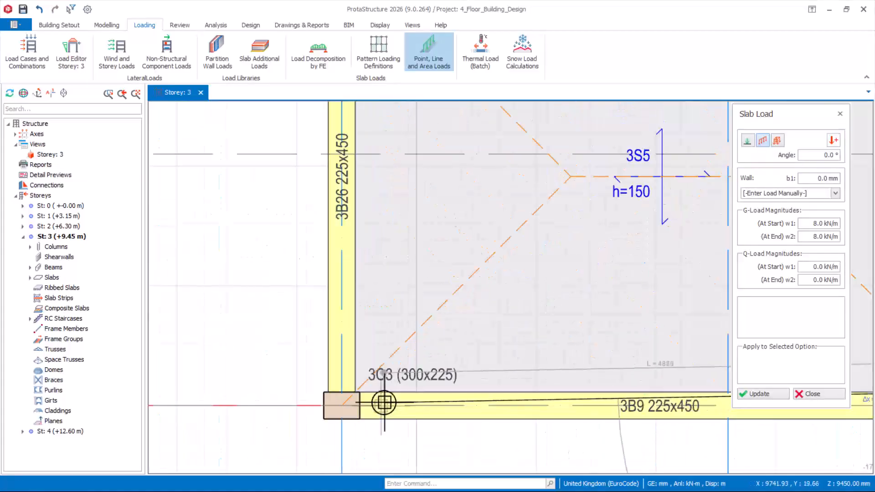
click(343, 391)
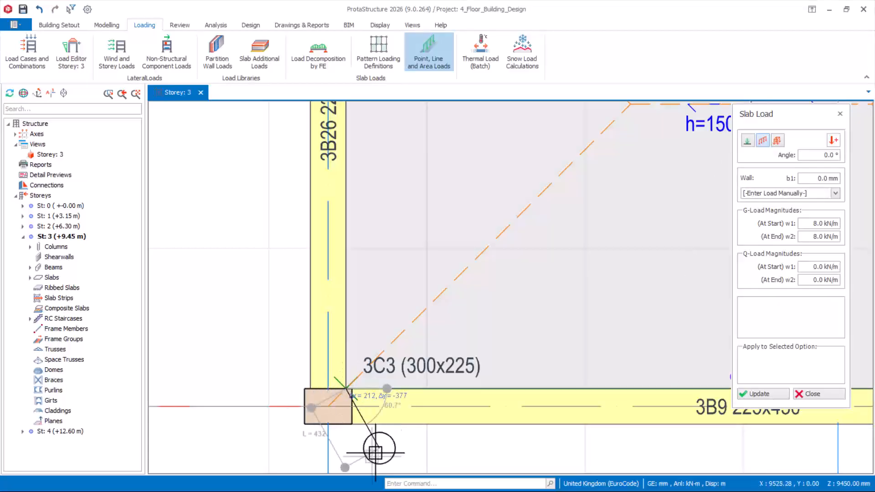
scroll(364, 219, down, 3)
scroll(360, 187, up, 3)
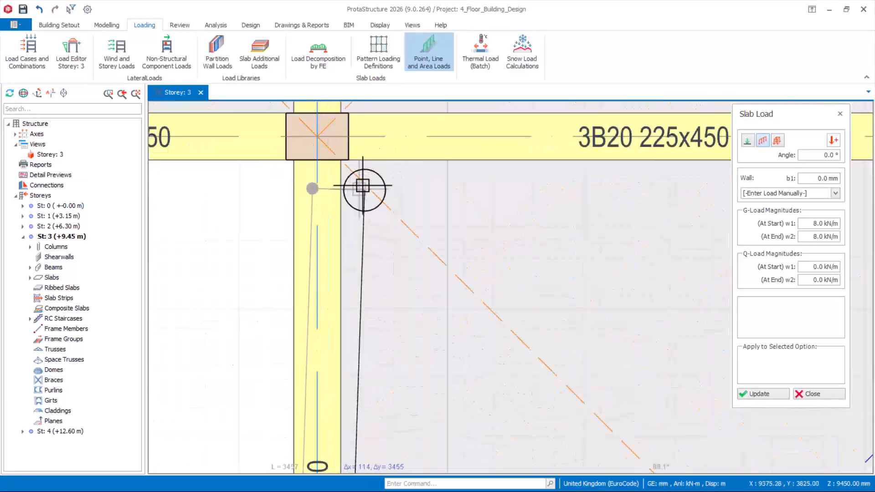
click(341, 161)
scroll(400, 157, down, 3)
click(811, 393)
scroll(403, 199, down, 3)
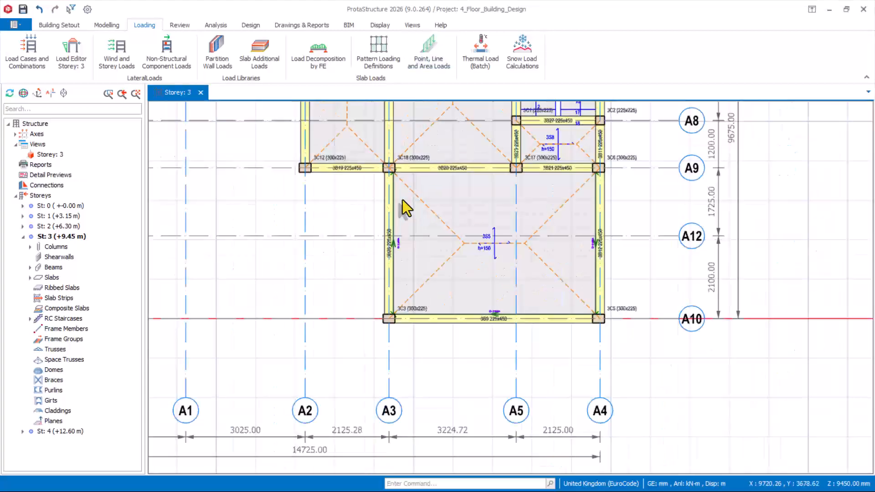
Return storey 3 to the 3D view and examine the line loads around the terrace slab edges
scroll(550, 326, down, 3)
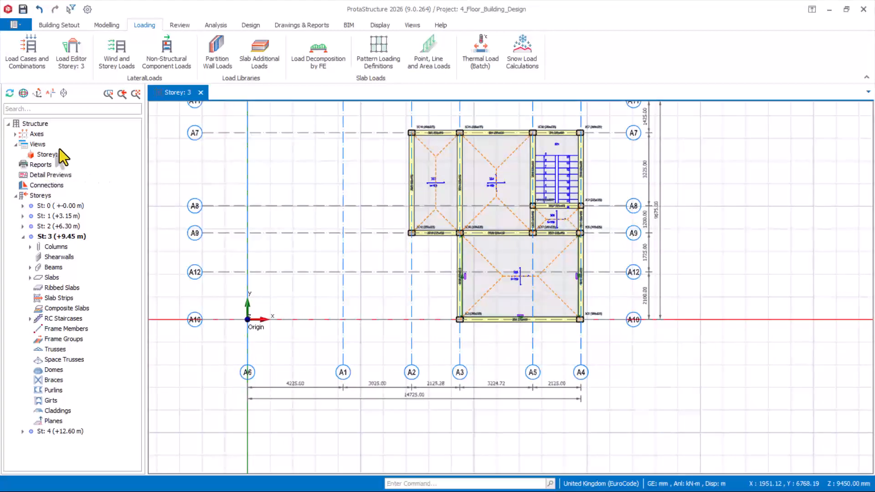
click(55, 155)
click(95, 161)
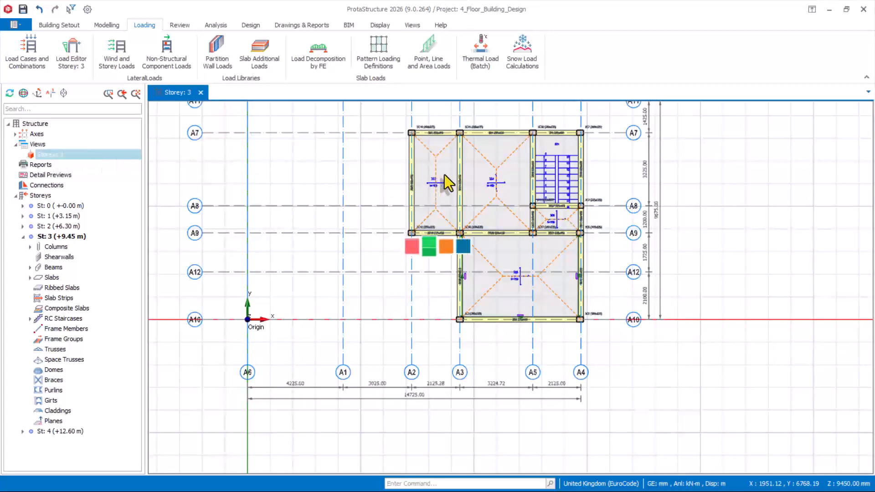
scroll(479, 285, up, 2)
mouse_move(473, 287)
middle_down()
mouse_move(436, 253)
mouse_move(554, 252)
mouse_move(547, 265)
mouse_move(551, 252)
middle_up()
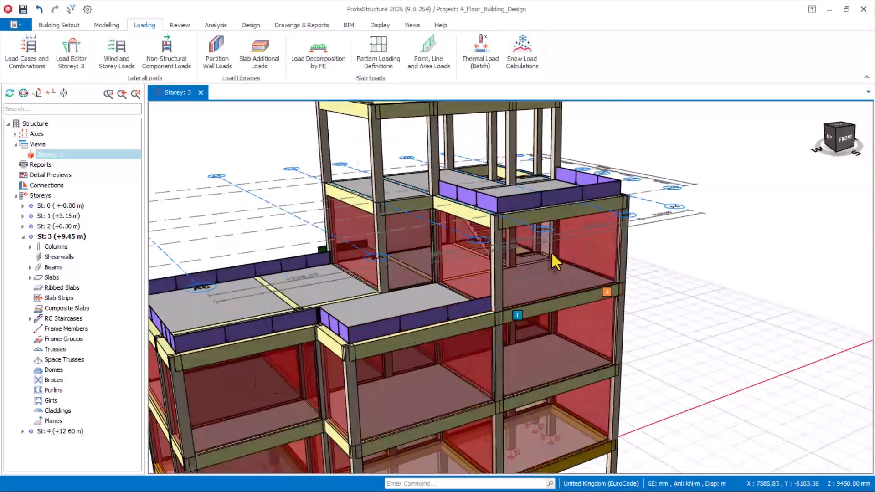
scroll(500, 272, up, 2)
middle_drag(661, 273, 519, 277)
scroll(520, 276, down, 3)
scroll(494, 224, up, 3)
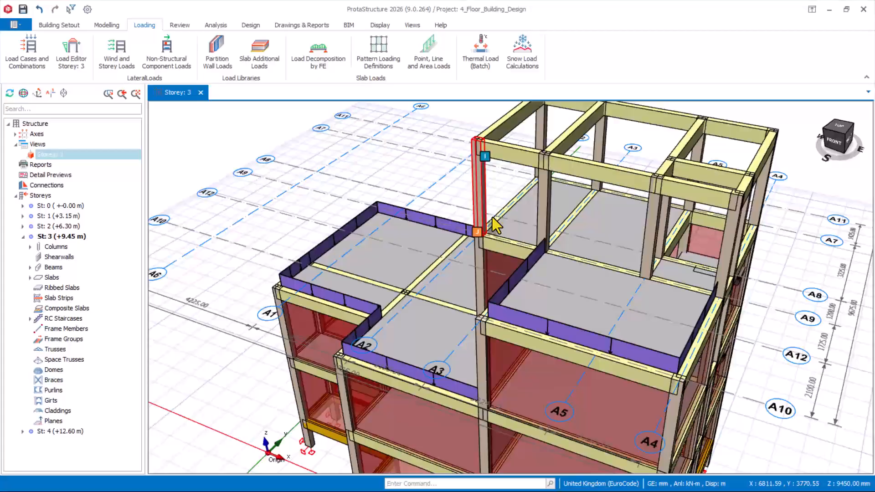
Select storey 3 beams 3B25, 3B3, 3B4, 3B19, 3B20 and 3B21 beneath the top storey's outline as wall load targets
click(515, 210)
scroll(588, 200, up, 3)
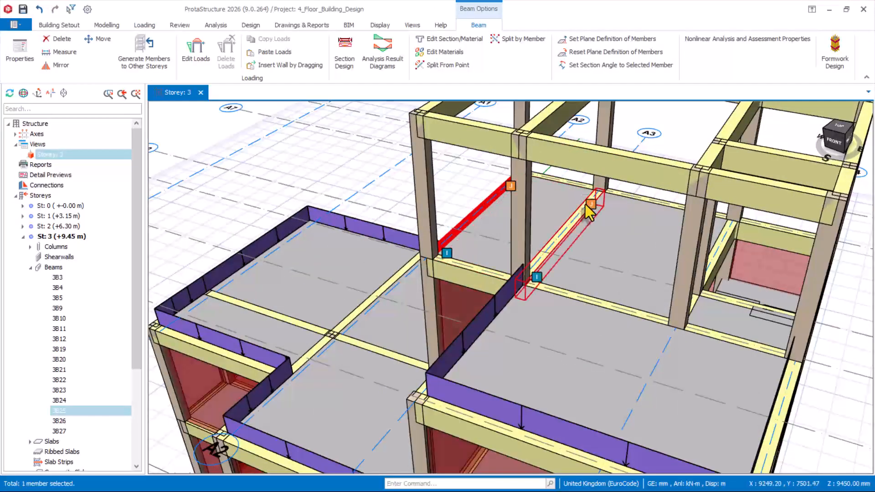
click(580, 180)
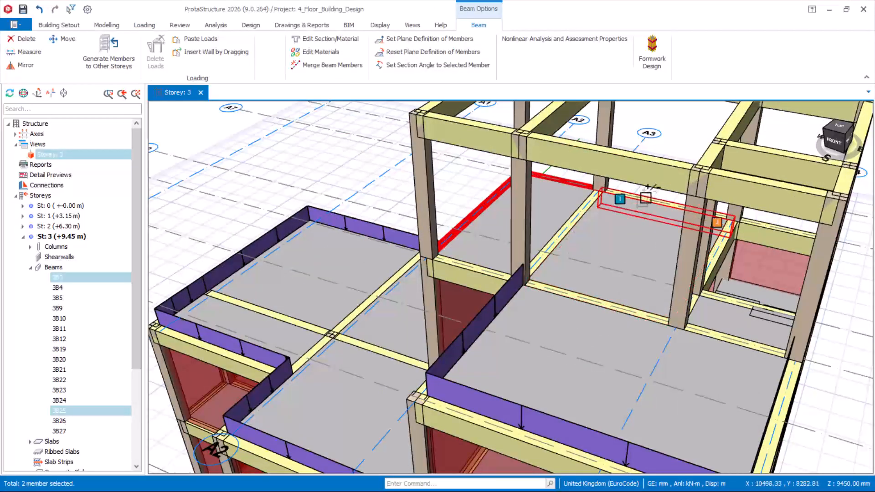
click(470, 271)
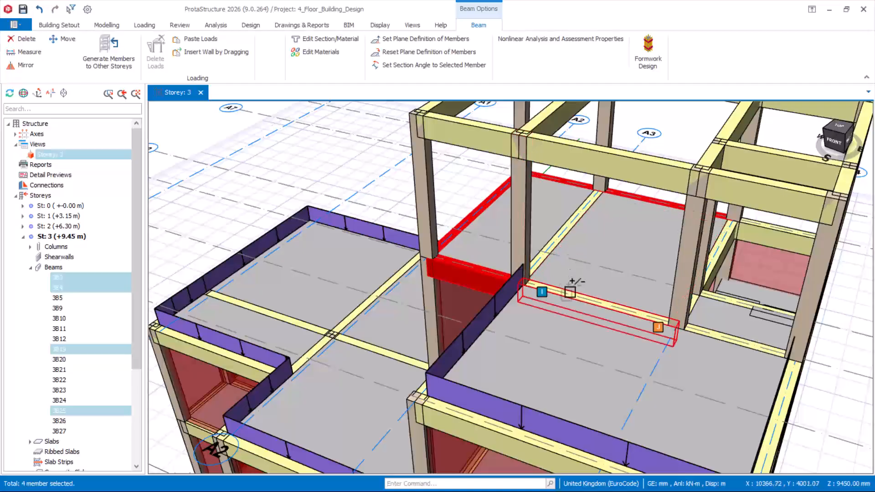
click(592, 303)
click(717, 336)
Add storey 3 beams 3B11, 3B10 and 3B5 on the staircase side to the selection
scroll(444, 258, down, 5)
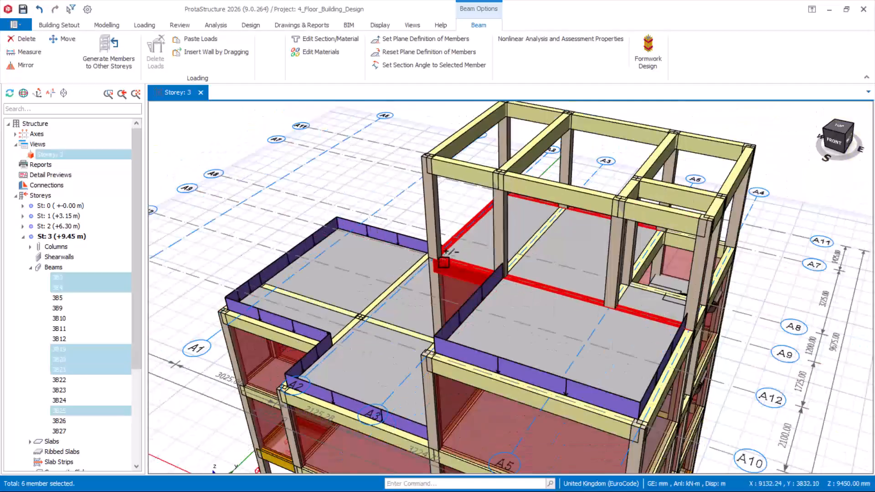
middle_drag(624, 325, 518, 329)
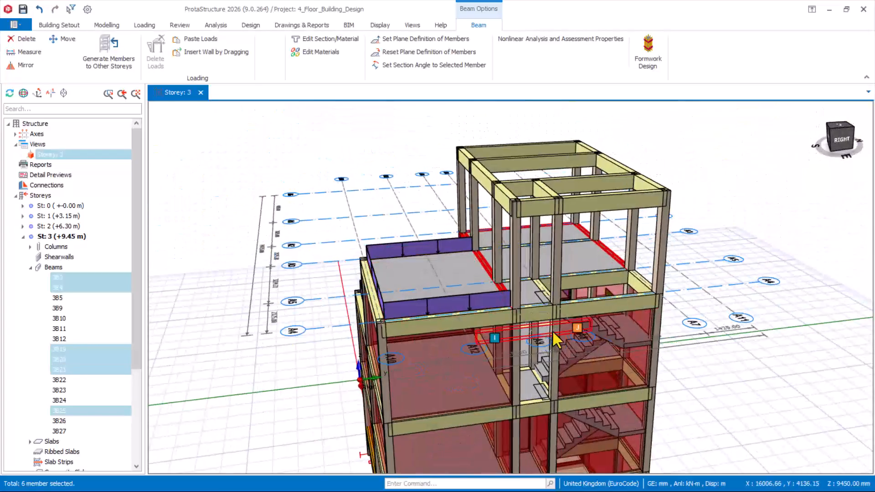
click(532, 311)
click(614, 311)
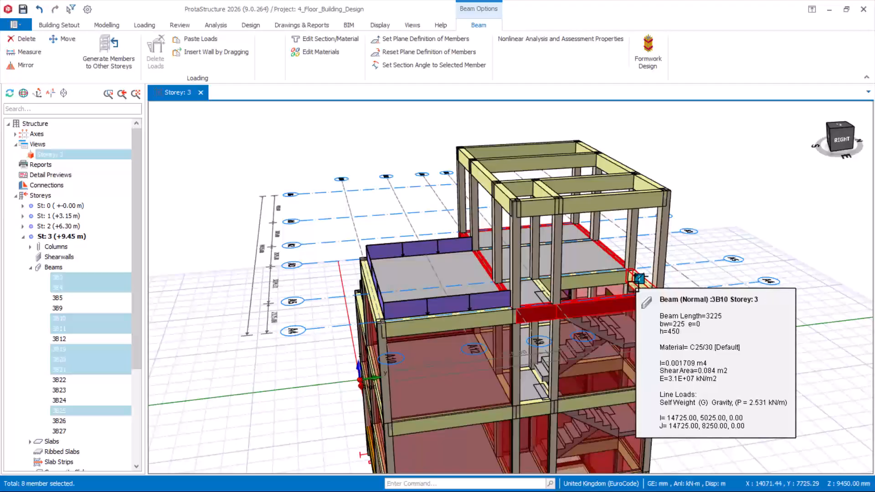
click(640, 284)
Paste the copied wall load onto the selected storey 3 beams and clear the selection
right_click(653, 127)
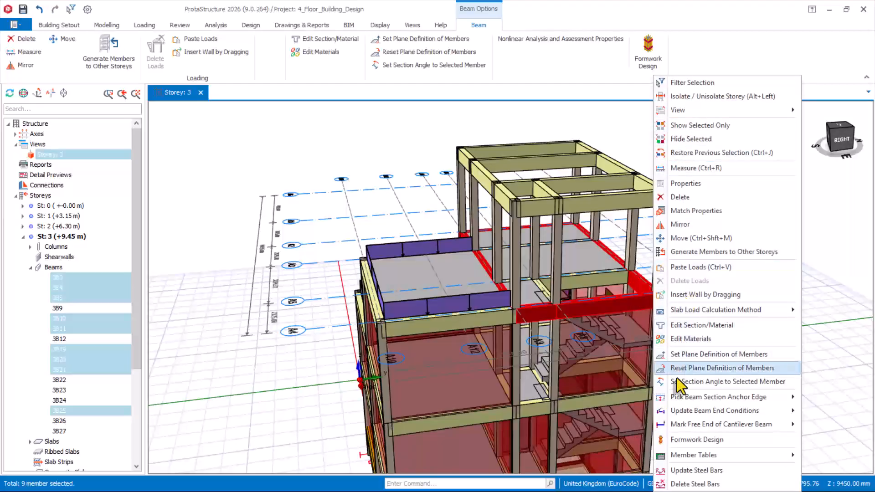
click(694, 269)
scroll(656, 290, down, 3)
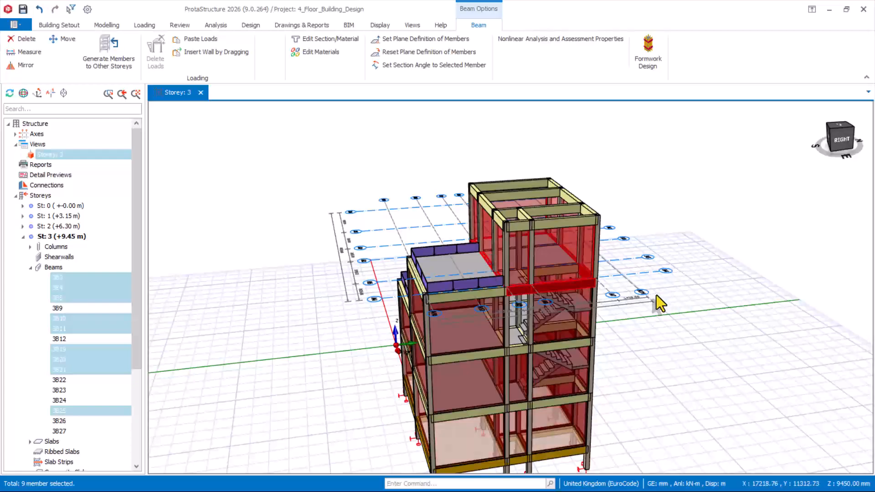
key(Escape)
Paste the copied wall load onto the short storey 2 perimeter beam beside the staircase, and clear the selection
middle_drag(305, 313, 283, 309)
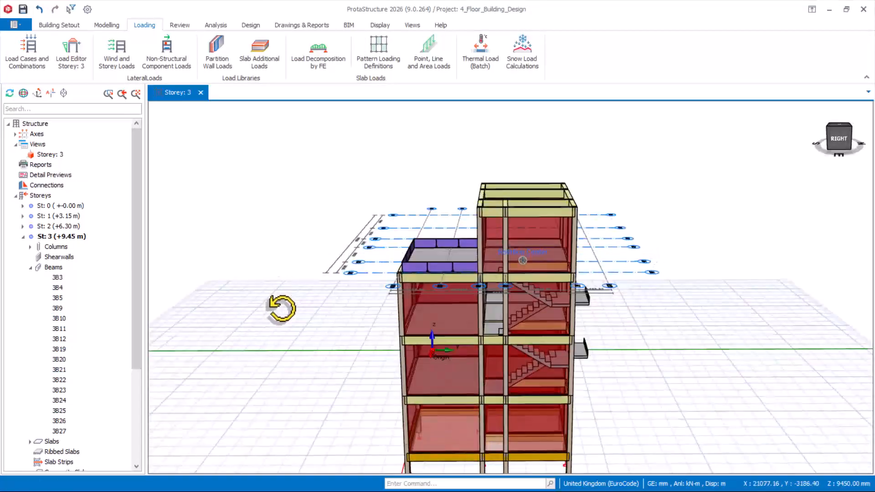
scroll(539, 324, up, 3)
click(560, 327)
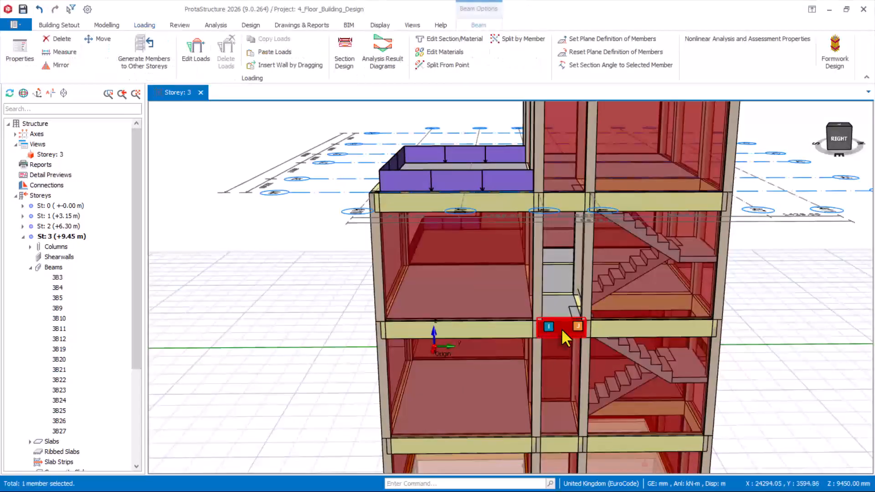
right_click(562, 328)
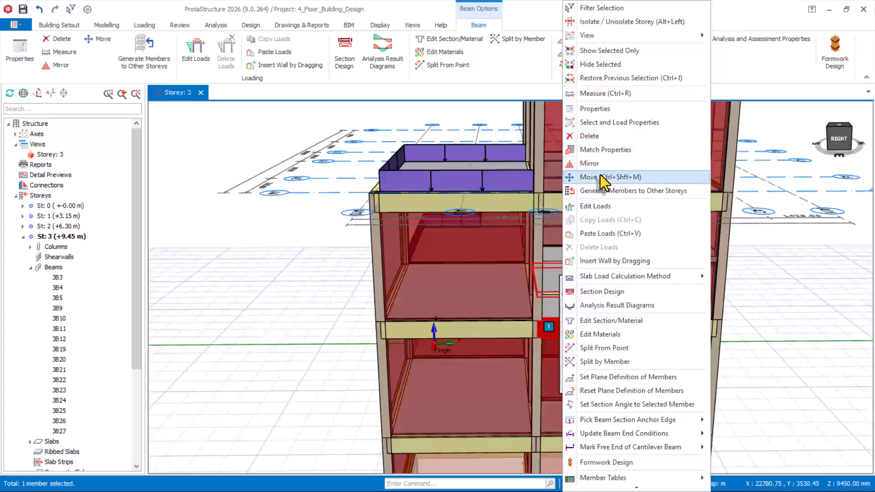
click(595, 236)
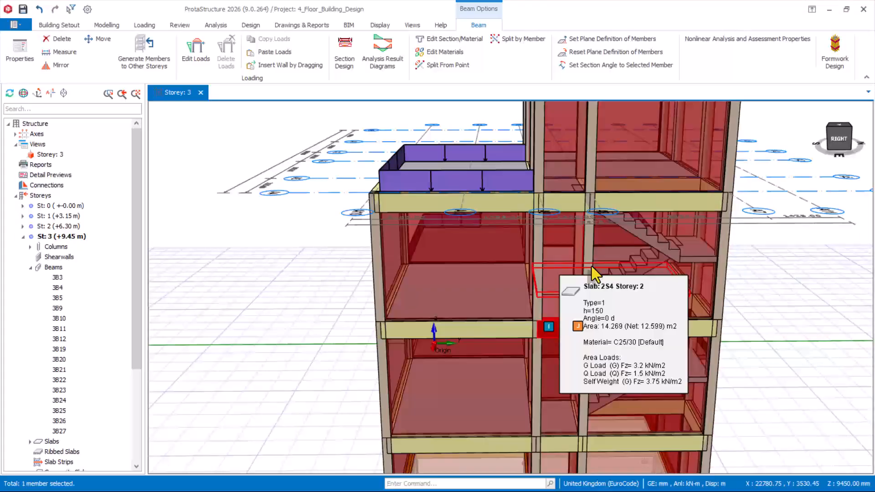
click(854, 333)
Examine the wall and line loads across the whole building from the staircase side
scroll(490, 324, down, 3)
middle_drag(536, 327, 541, 343)
scroll(535, 348, down, 4)
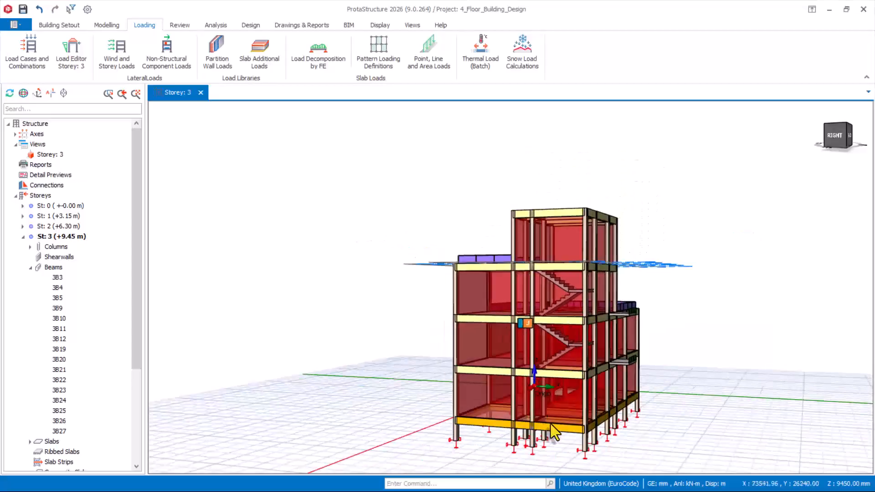
scroll(553, 433, up, 3)
middle_drag(564, 424, 623, 420)
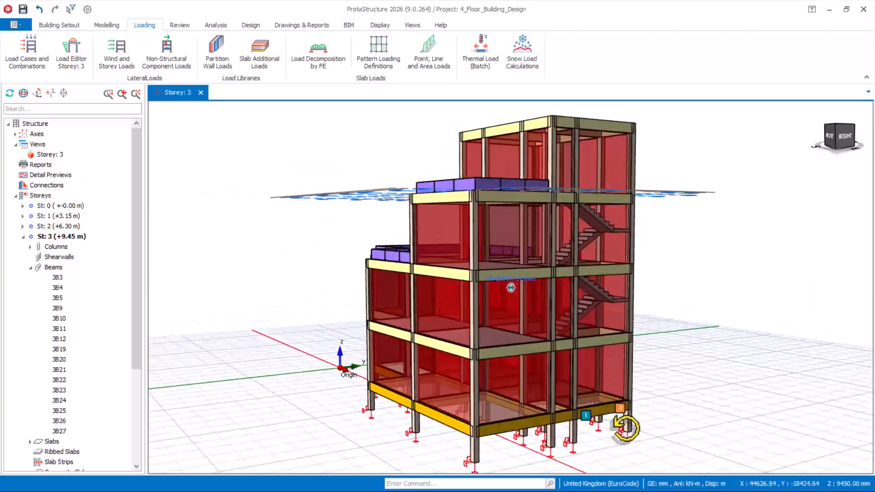
Examine the stairwell bays from the staircase side, comparing the flights on each storey down to the lowest bay
scroll(585, 418, up, 8)
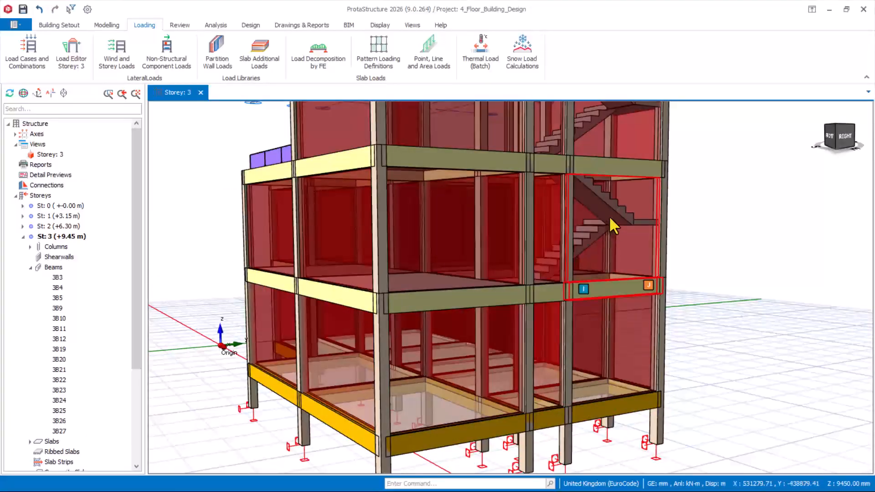
middle_drag(600, 328, 580, 334)
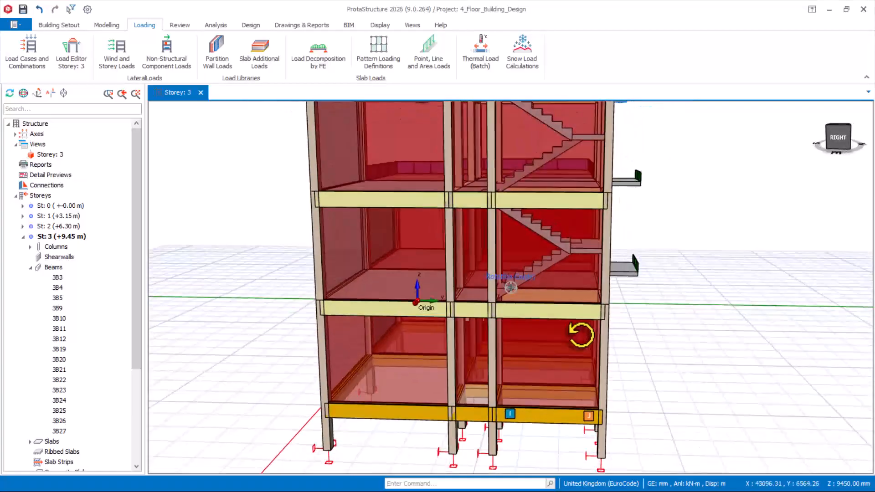
scroll(551, 273, down, 5)
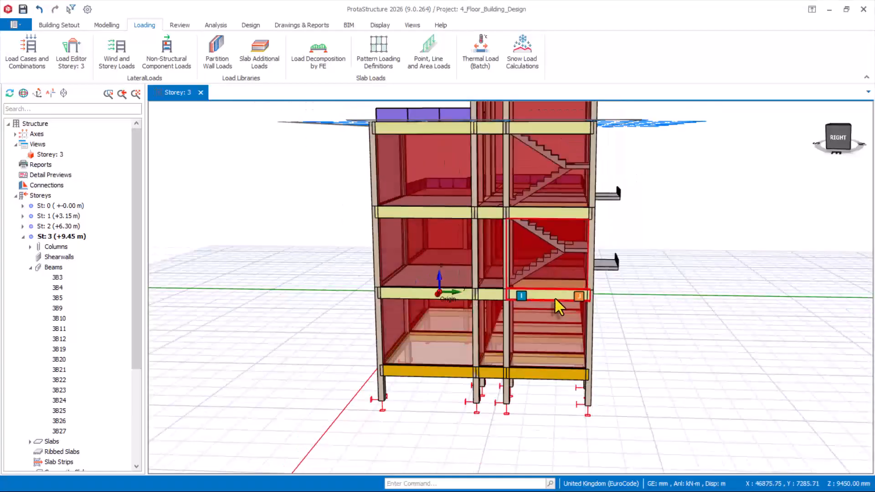
mouse_move(499, 314)
middle_down()
mouse_move(524, 322)
mouse_move(566, 318)
mouse_move(564, 367)
mouse_move(528, 363)
mouse_move(517, 322)
mouse_move(549, 318)
mouse_move(585, 285)
middle_up()
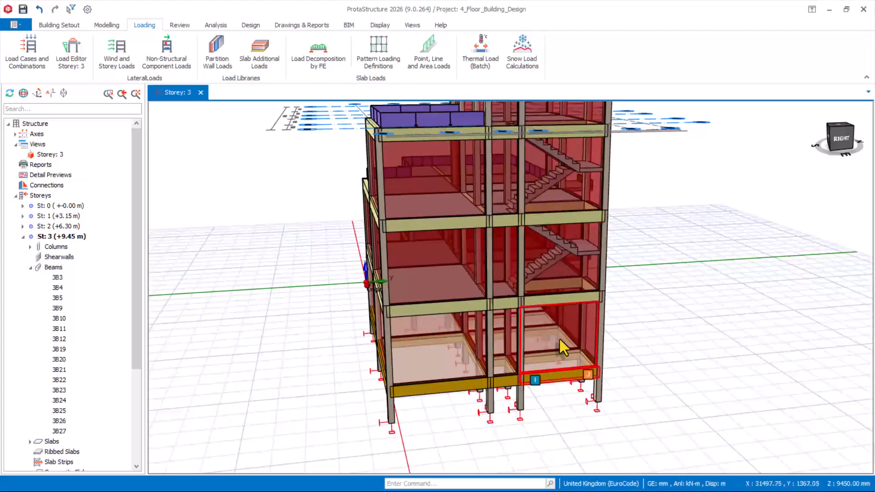
scroll(545, 381, up, 5)
scroll(535, 392, up, 2)
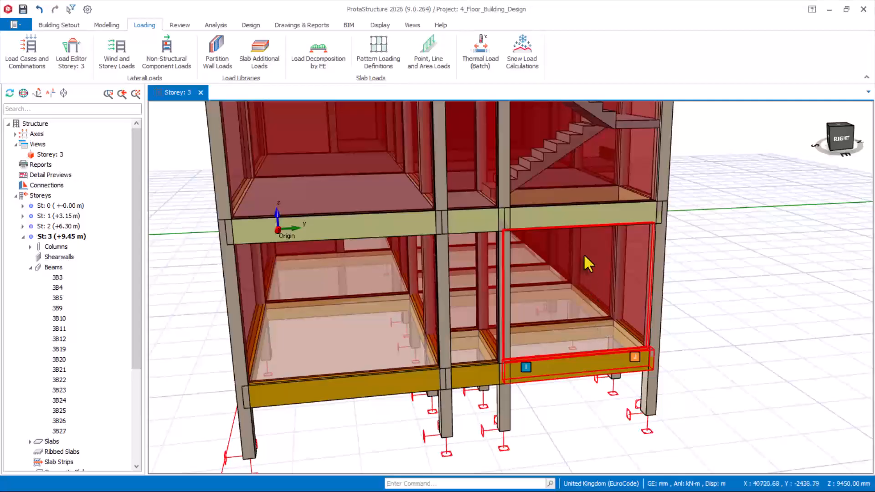
scroll(590, 300, down, 3)
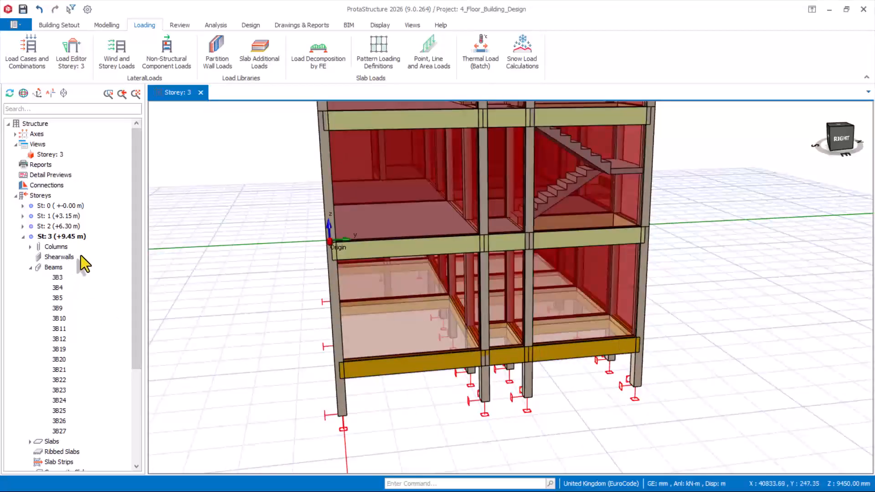
Make storey 1 the current storey and change its view to plan
double_click(60, 217)
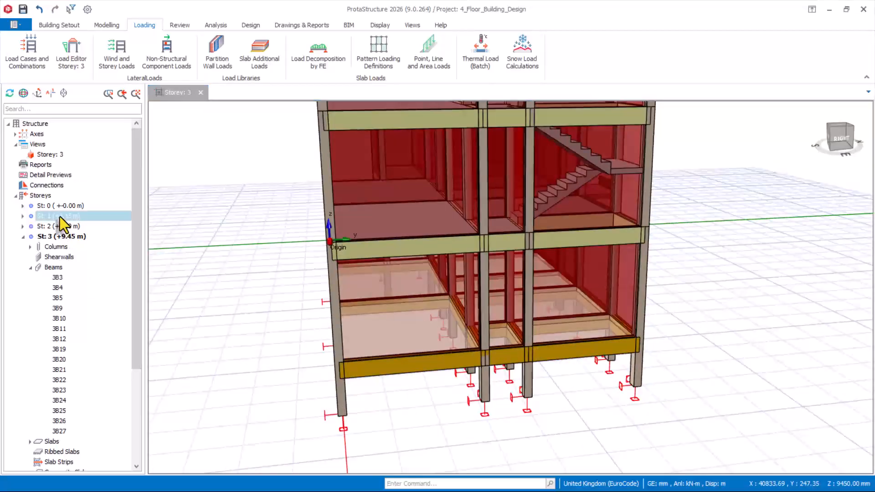
scroll(428, 382, down, 3)
middle_drag(427, 382, 483, 370)
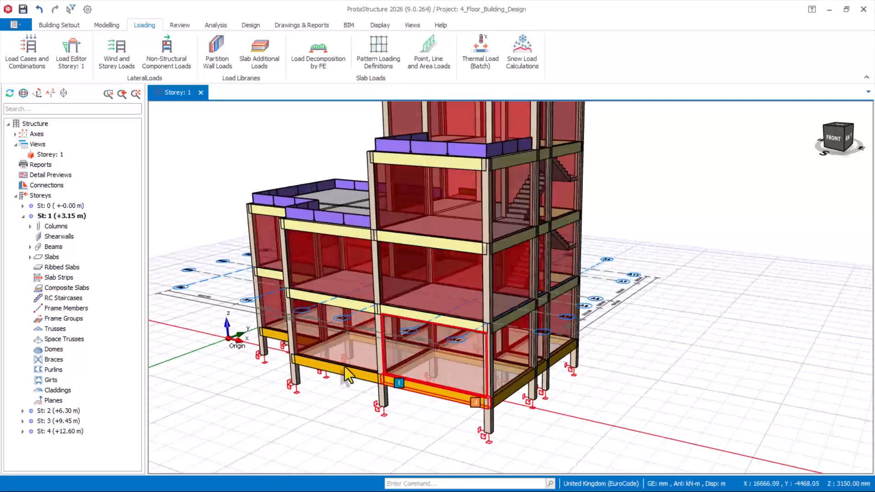
scroll(437, 330, up, 2)
scroll(437, 330, up, 1)
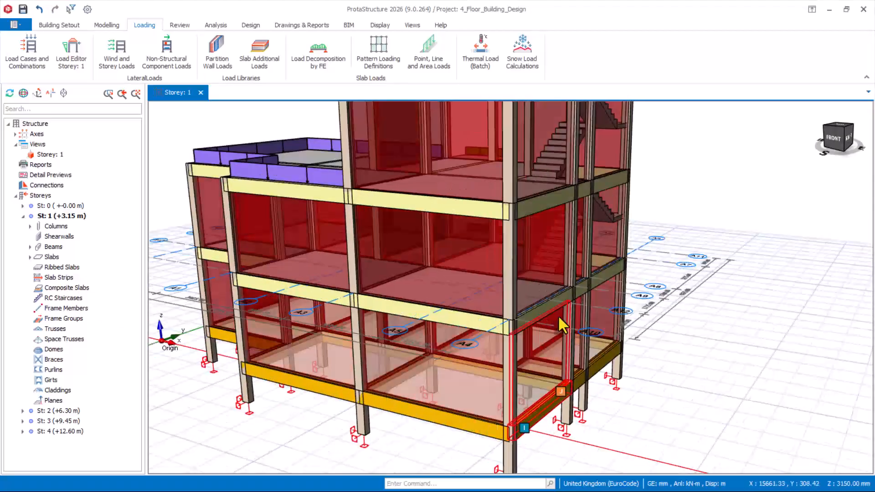
right_click(54, 154)
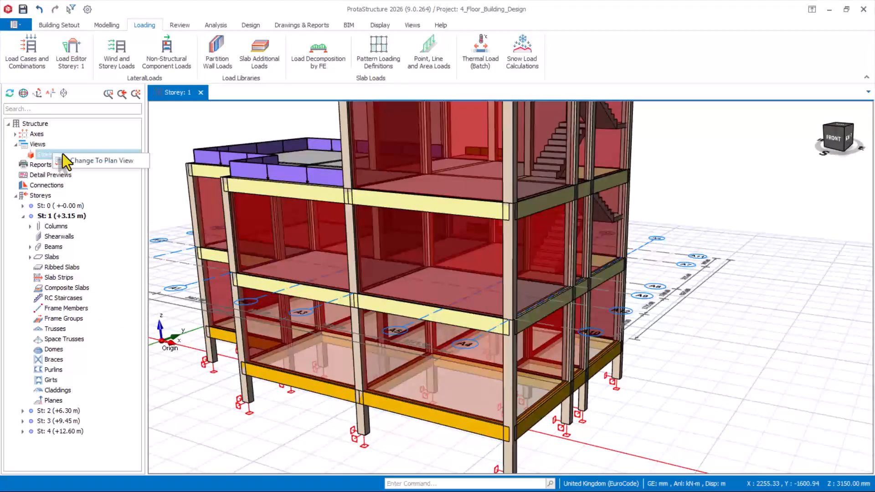
click(98, 163)
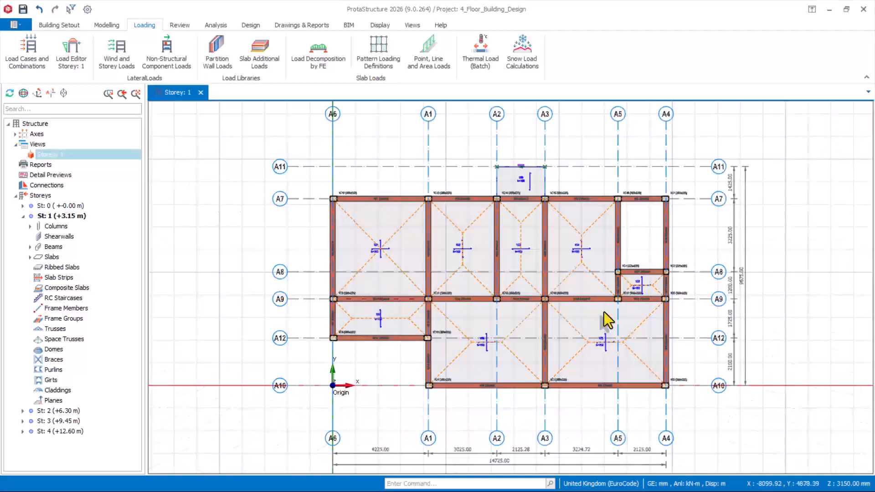
Save the project and start an RC staircase in the open bay between axes A5–A4 and A8–A7
scroll(651, 170, up, 3)
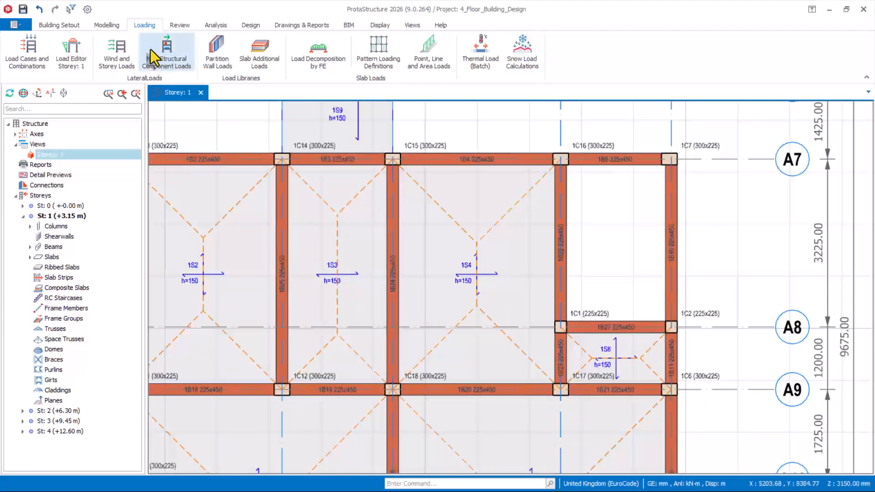
click(110, 26)
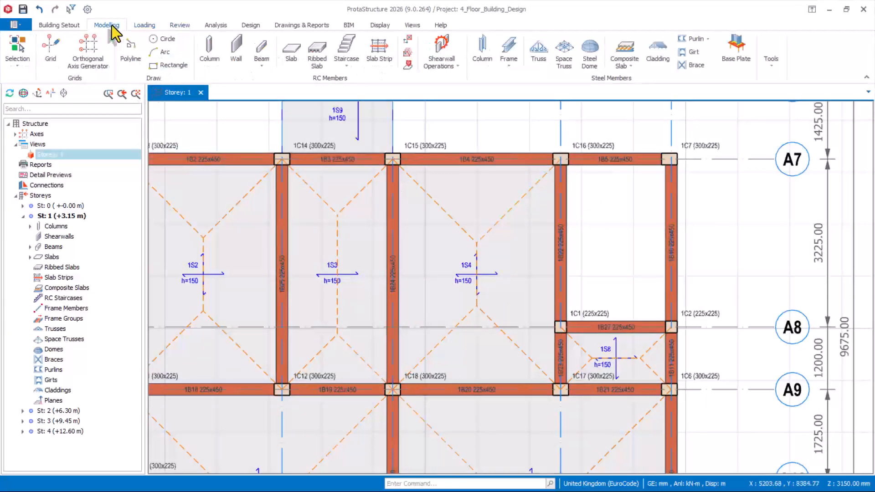
click(23, 9)
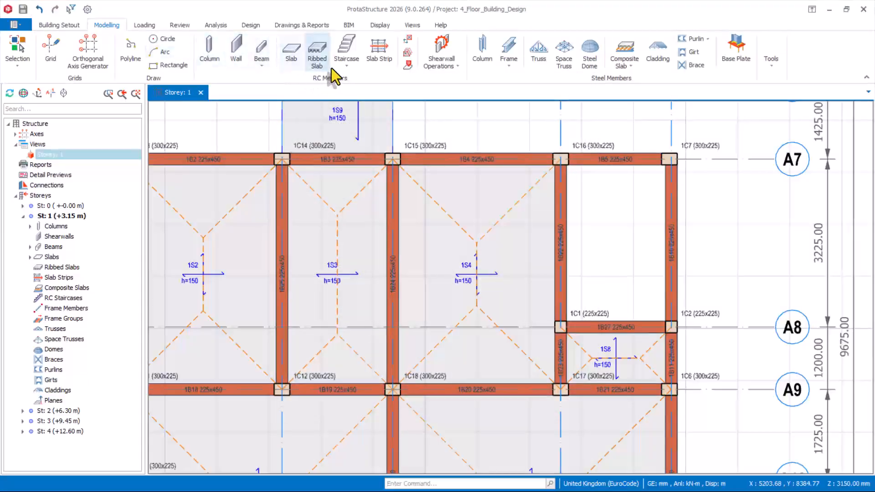
click(345, 67)
click(401, 79)
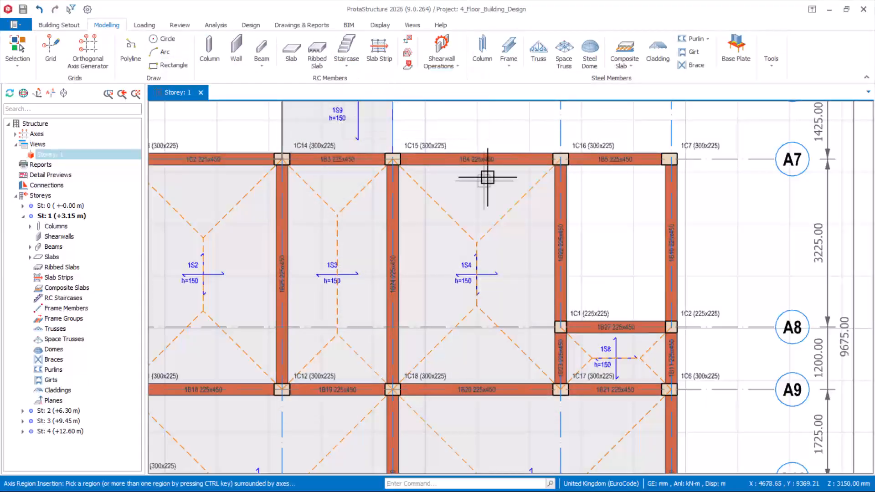
click(616, 230)
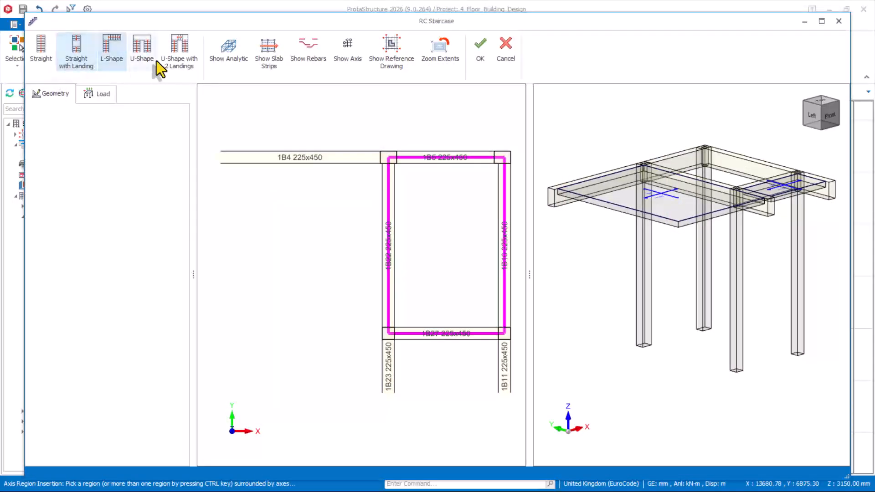
Insert a U-shape staircase snapped to the region's four corners, with 150 mm waist and landing thickness
click(145, 52)
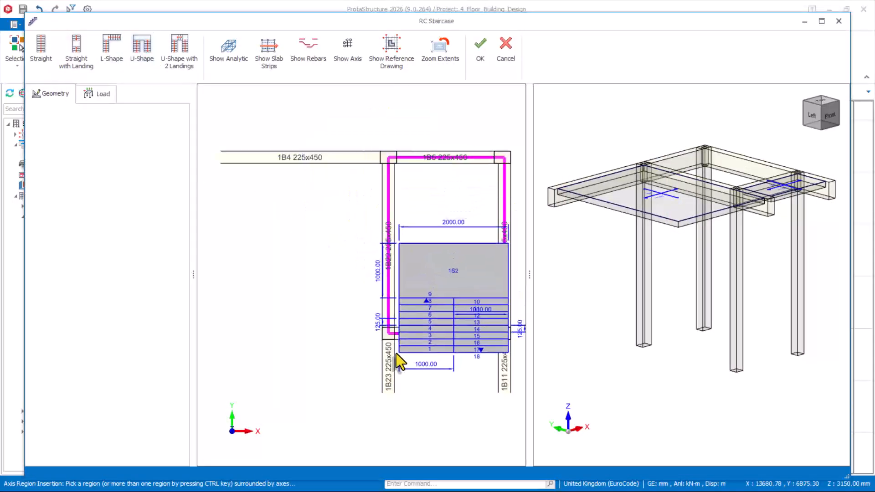
click(388, 333)
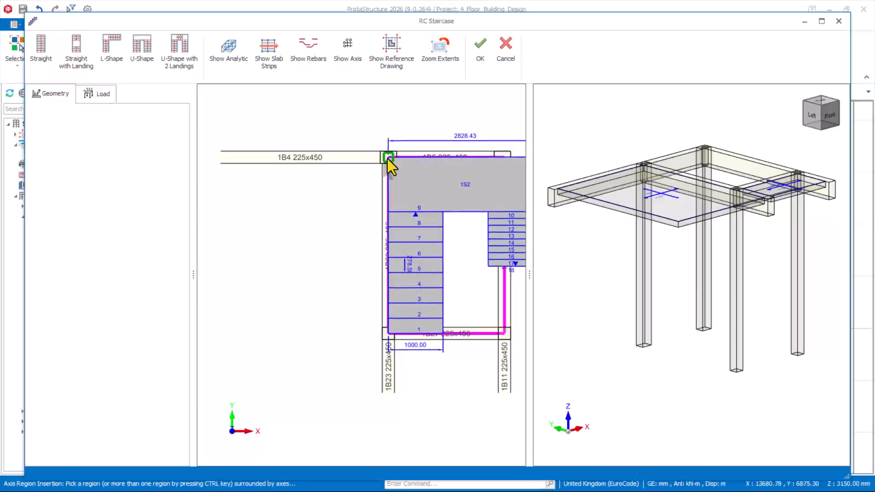
click(504, 158)
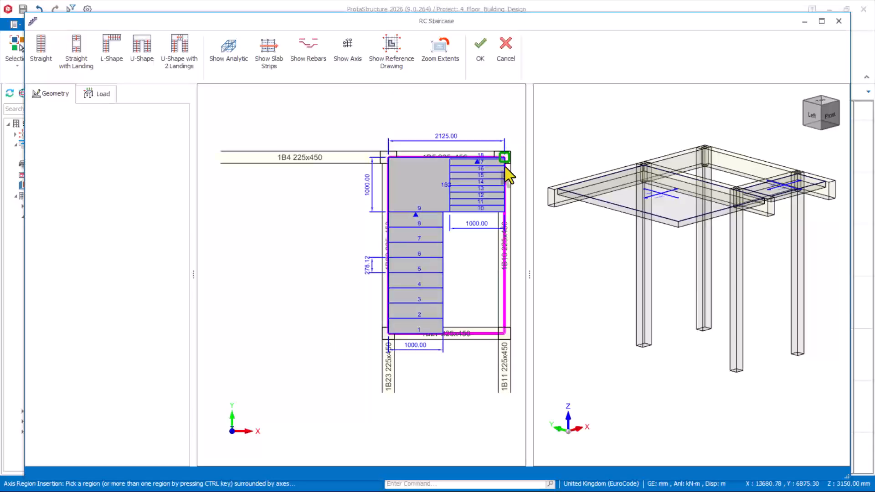
click(503, 336)
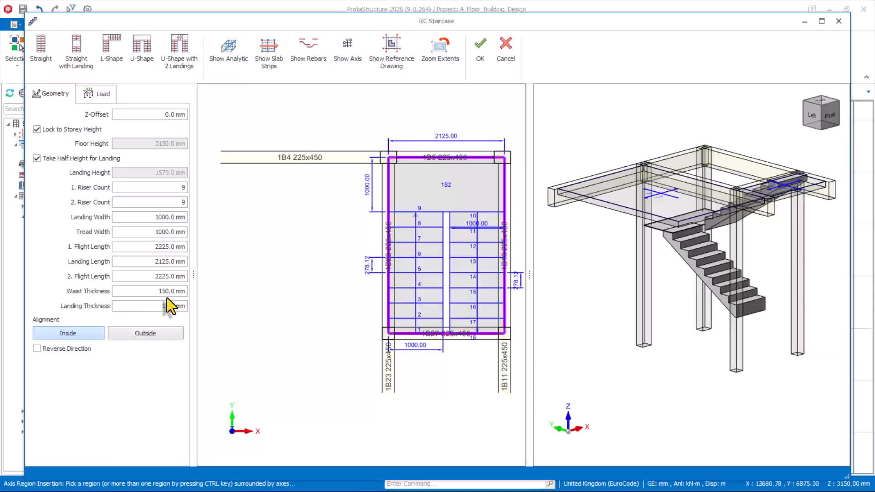
click(168, 305)
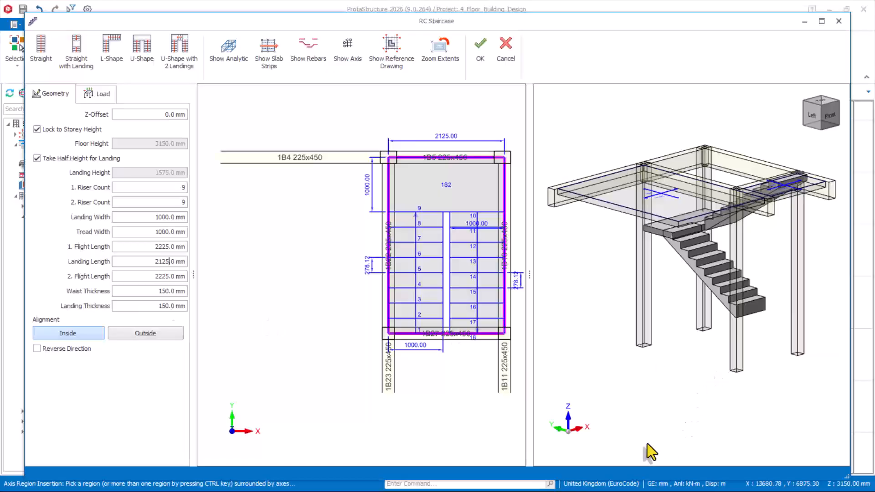
click(481, 48)
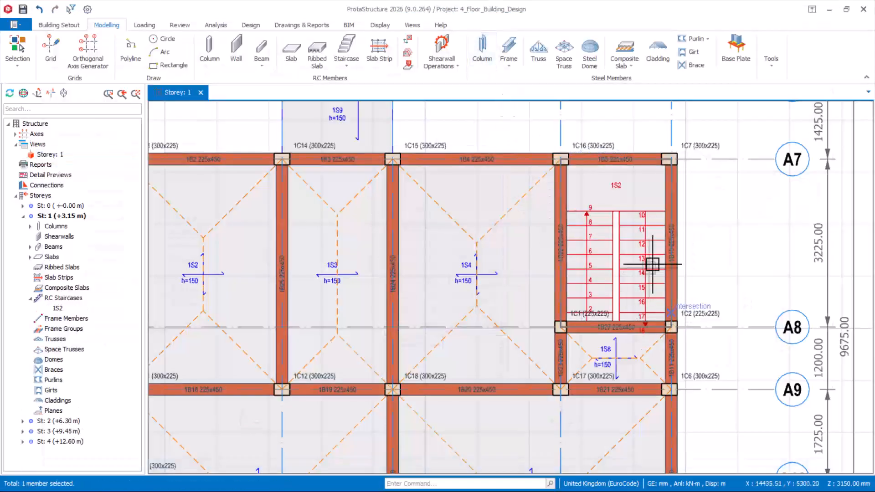
Change the storey 1 view to 3D and examine the new staircase and the surrounding building from several sides
scroll(711, 370, up, 2)
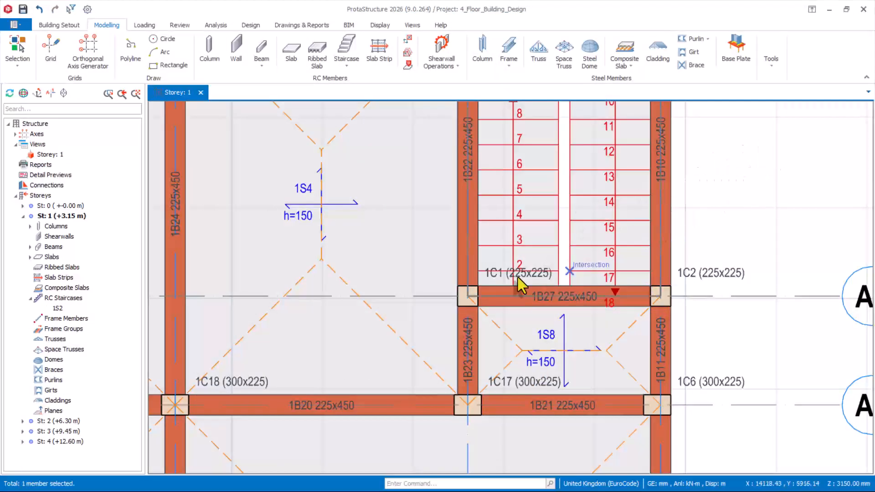
right_click(59, 151)
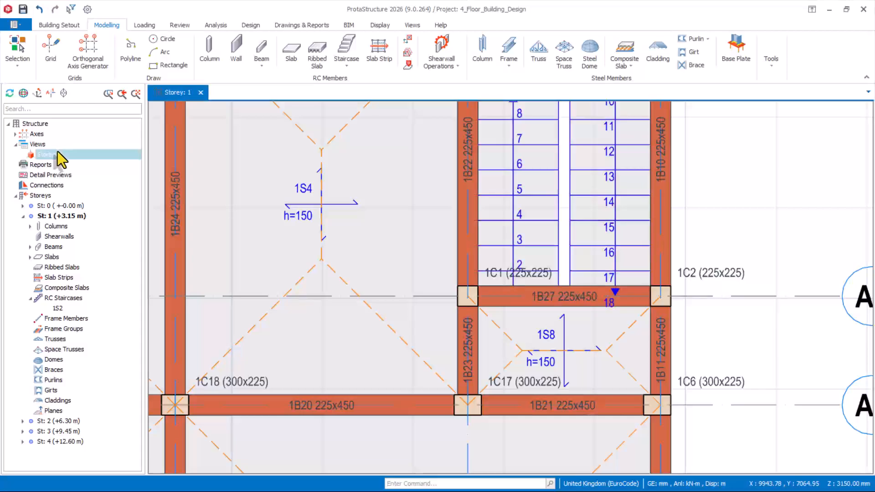
click(91, 158)
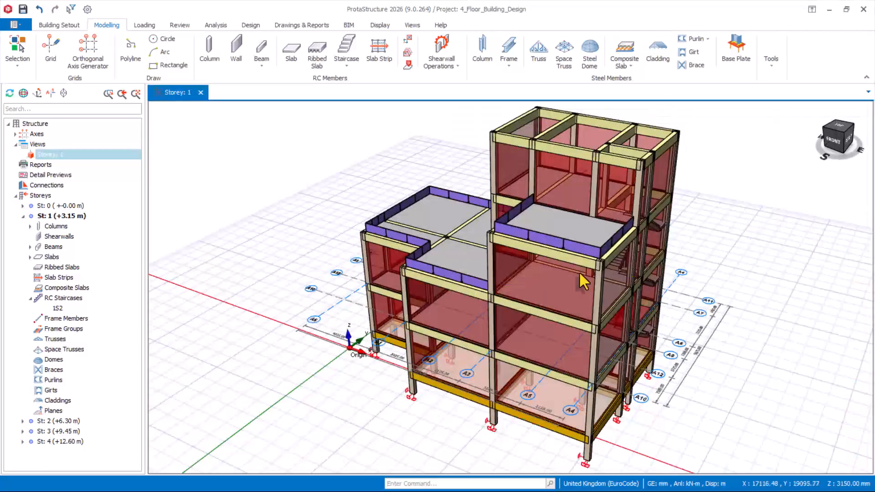
scroll(584, 273, down, 2)
middle_drag(703, 334, 625, 354)
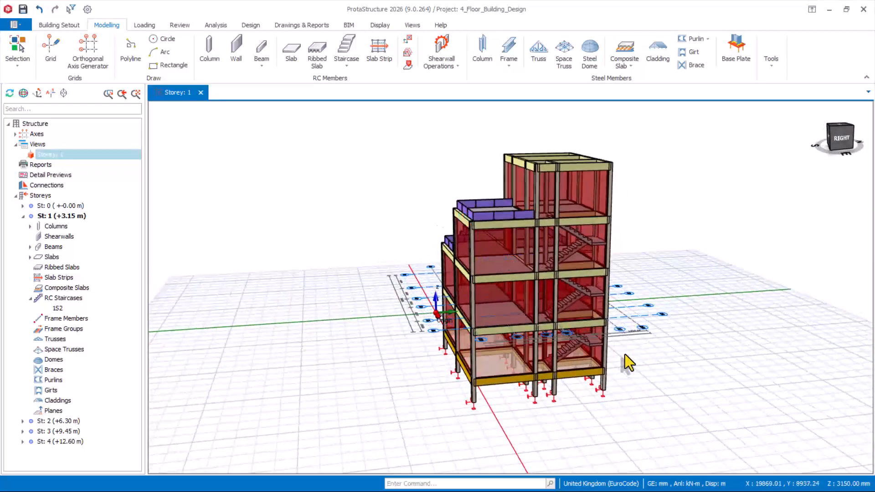
scroll(624, 354, up, 2)
scroll(518, 398, up, 1)
scroll(542, 381, down, 1)
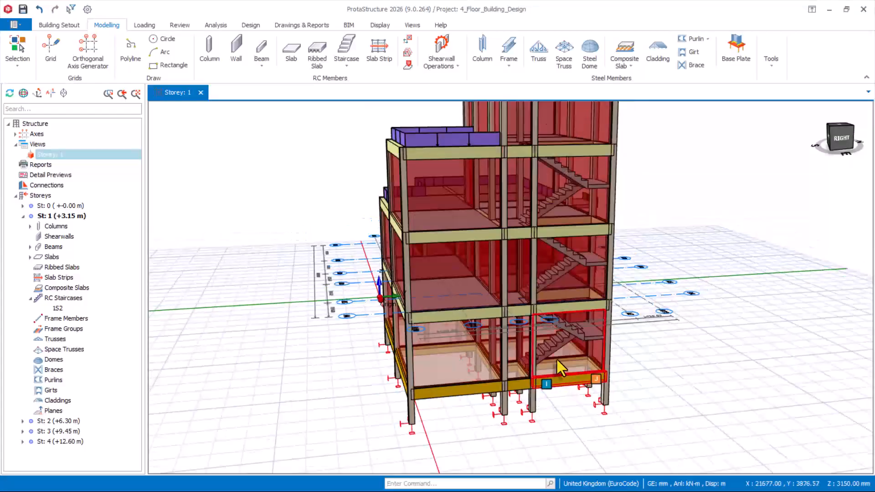
middle_drag(556, 357, 693, 357)
scroll(418, 343, up, 3)
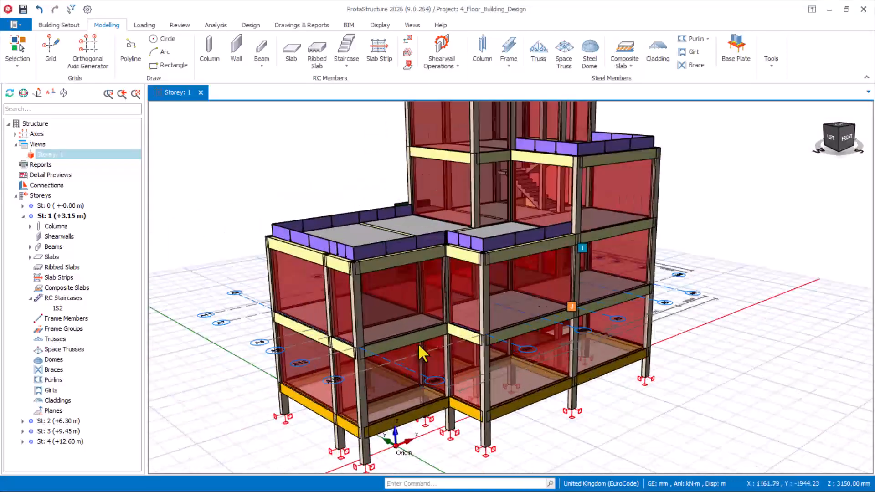
scroll(418, 352, down, 2)
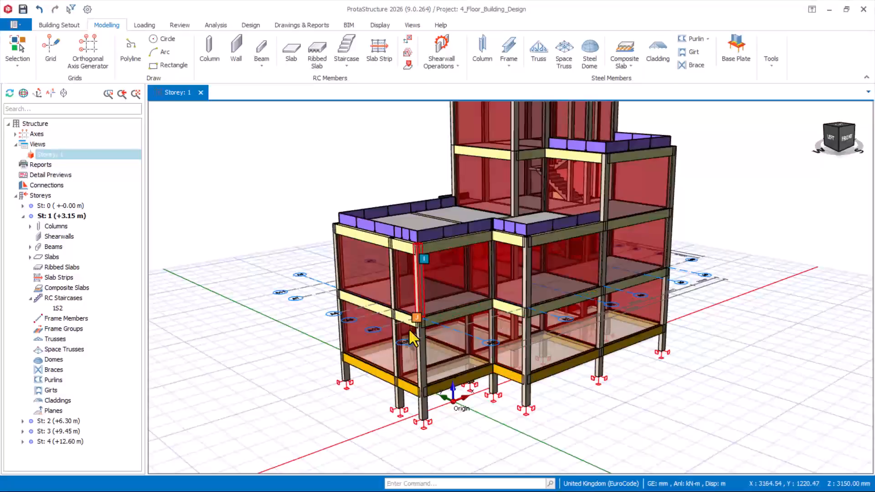
Change the storey 1 view back to plan, focused on the bays around axes A8 to A10
right_click(51, 153)
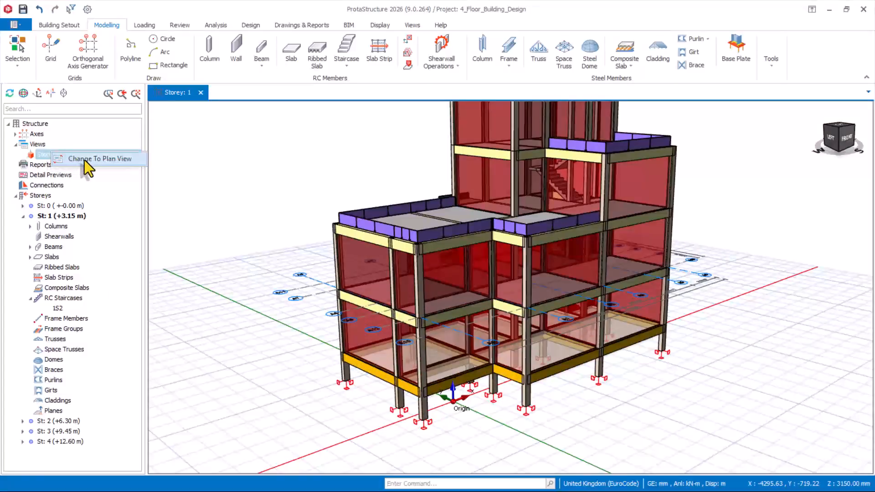
click(82, 160)
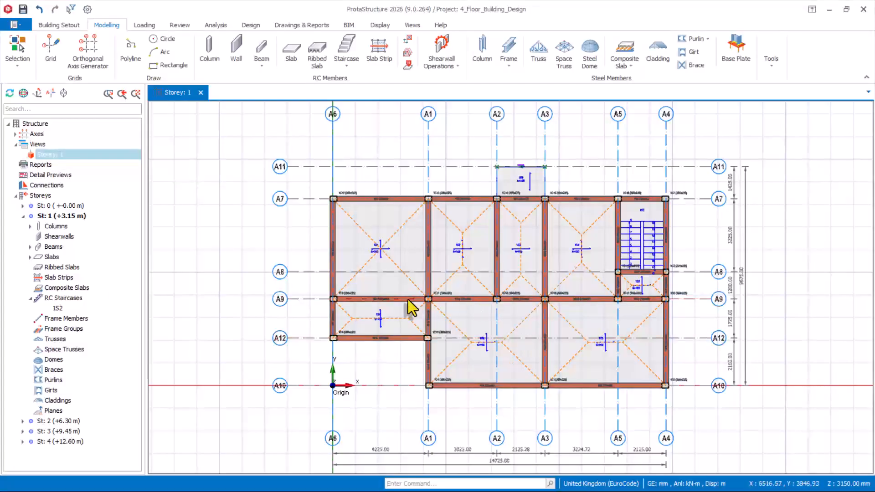
scroll(357, 341, up, 4)
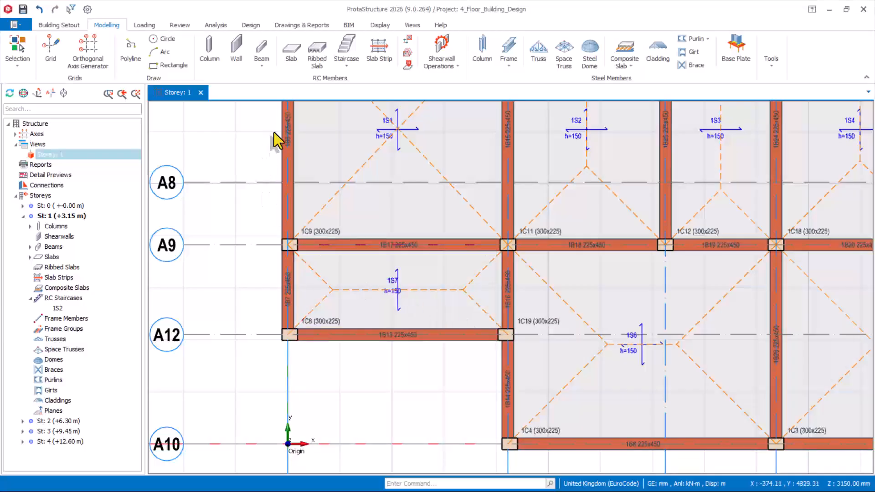
click(291, 51)
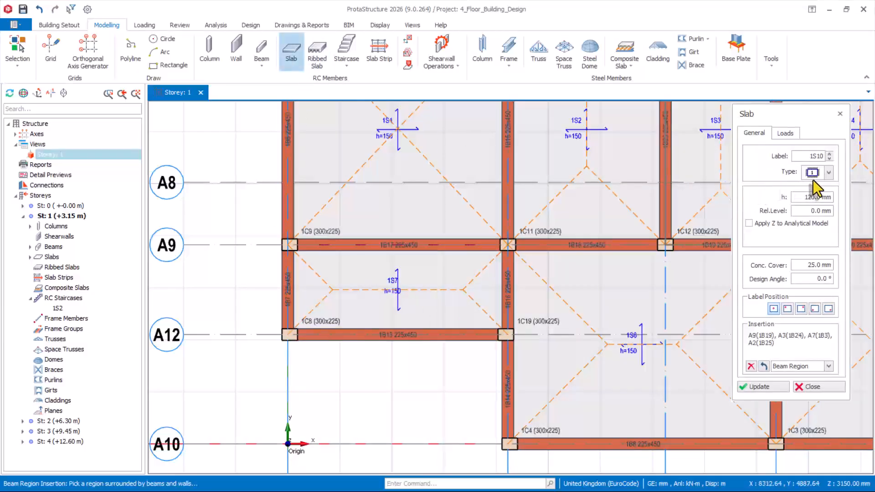
double_click(810, 197)
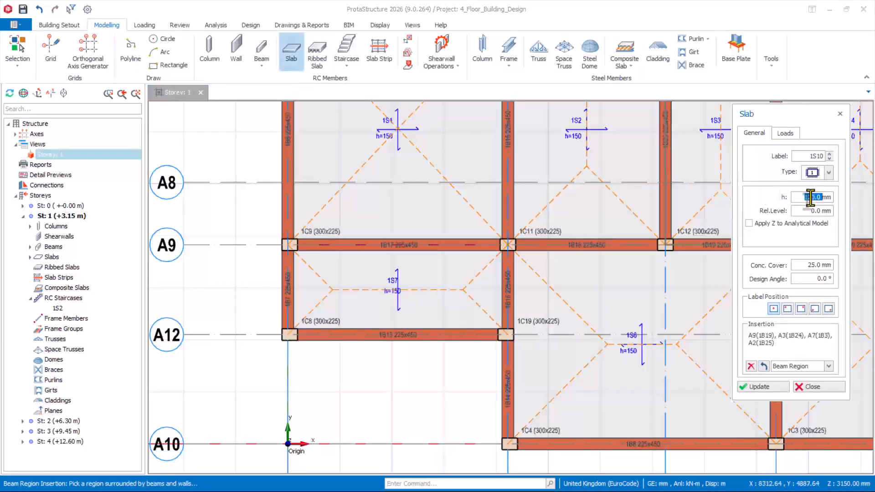
click(840, 114)
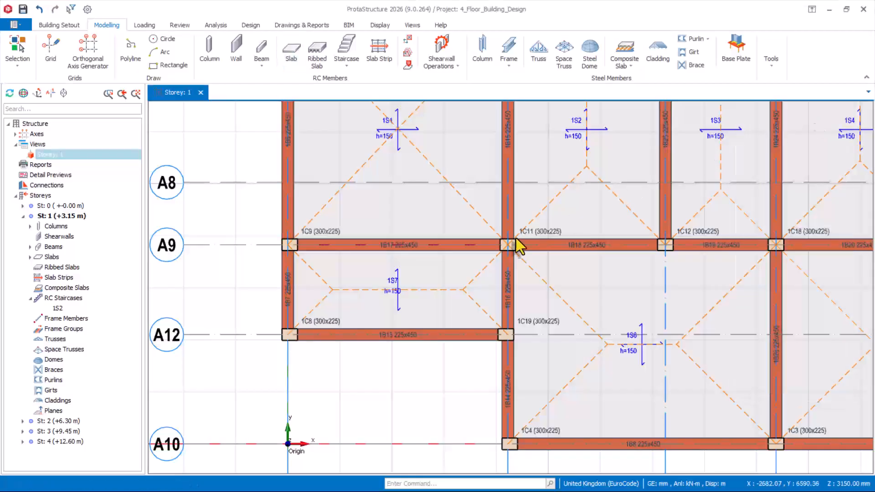
Open the properties of slab 1S7 between axes A9 and A12 and change the slab type to cantilever
click(336, 286)
right_click(336, 289)
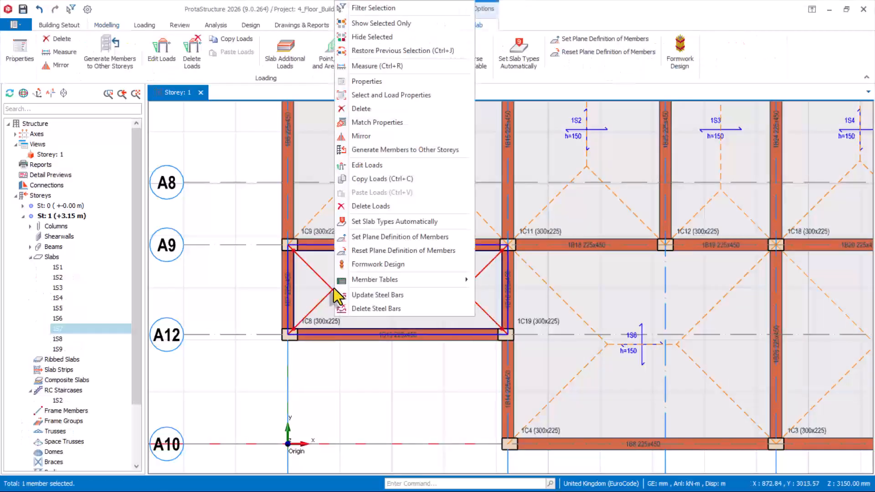
click(364, 85)
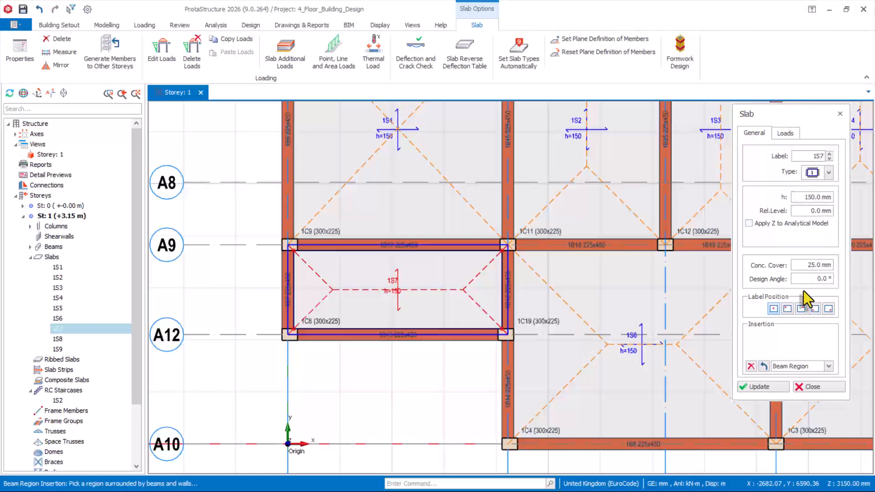
click(829, 173)
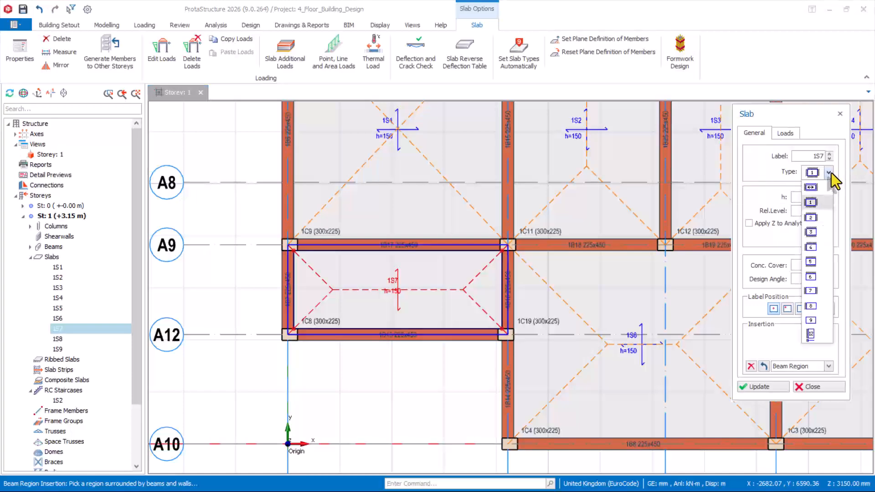
click(811, 336)
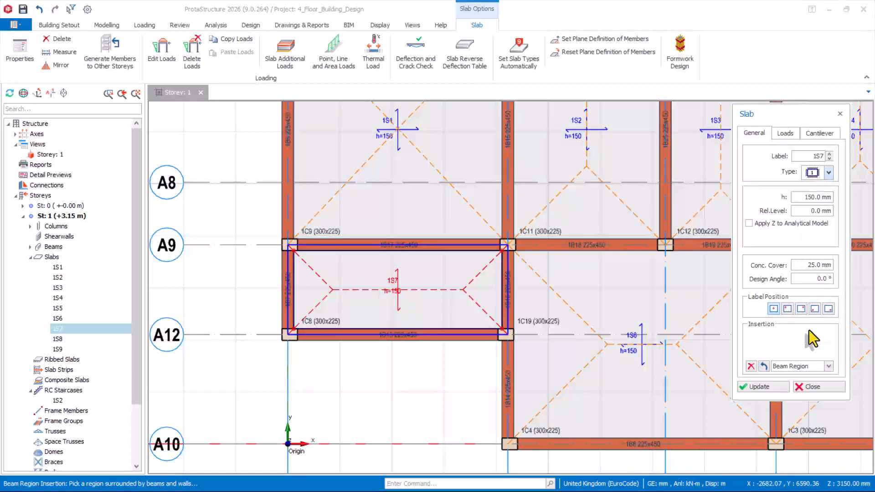
Insert a 1200 mm cantilever slab with a 5.0 kN/m parapet load along axis A12 between A6 and A1, projecting toward A10
click(818, 134)
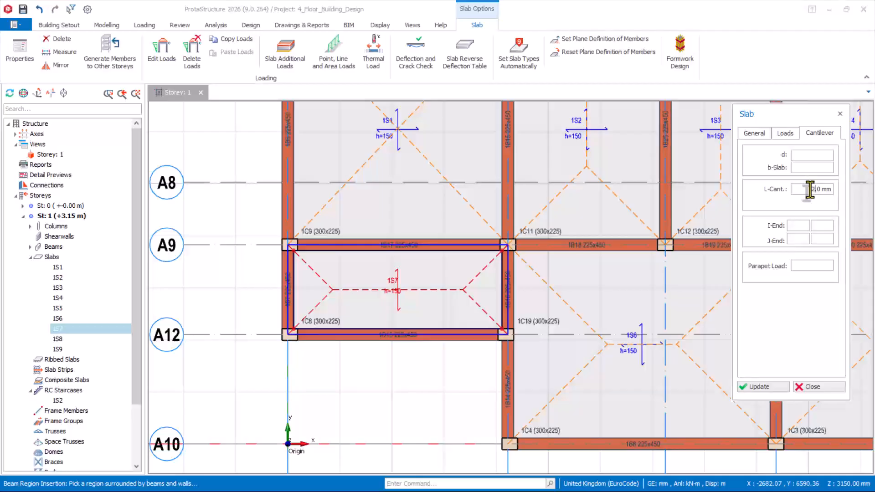
scroll(328, 375, up, 1)
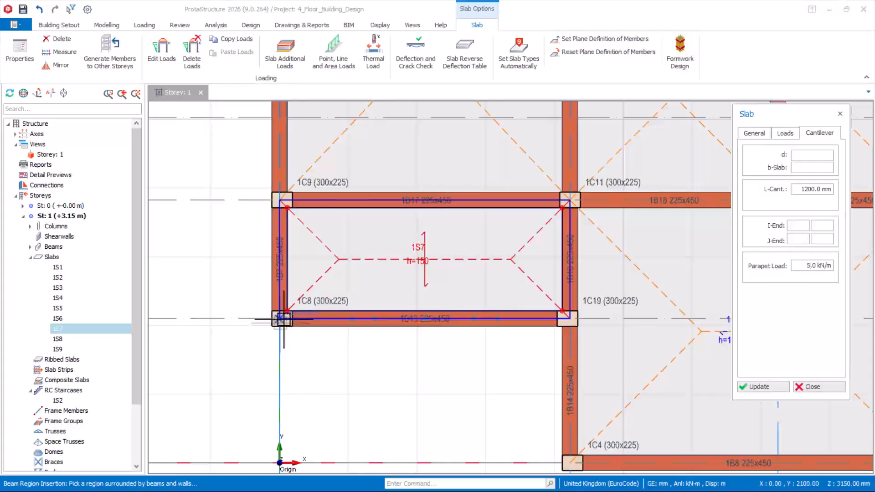
click(570, 321)
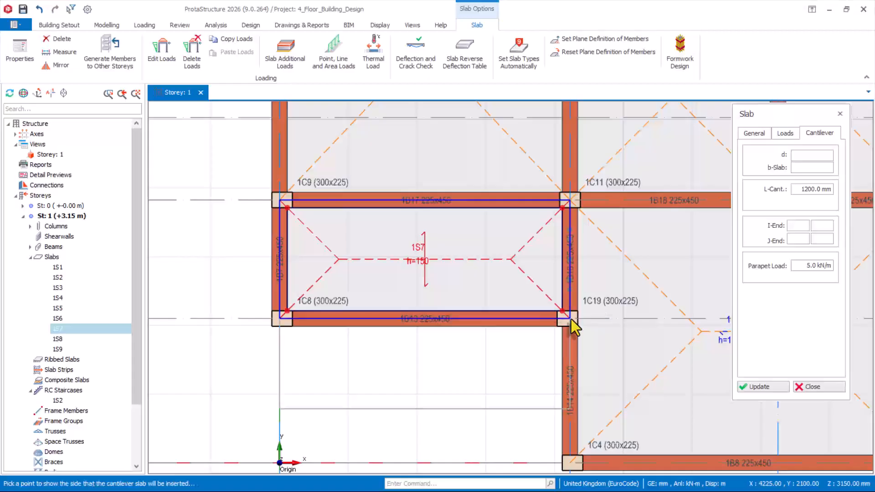
click(456, 367)
scroll(455, 367, down, 1)
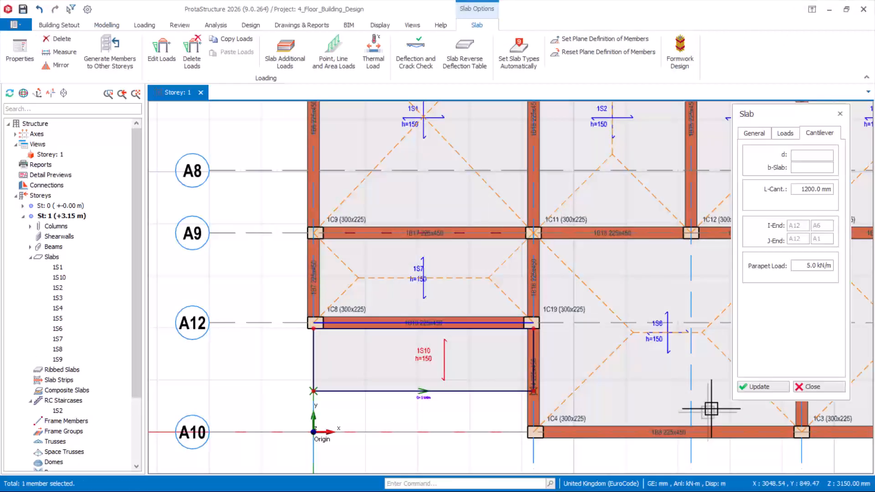
click(801, 387)
Change the storey 1 view to 3D and examine the new cantilever slab on the building
scroll(421, 360, down, 3)
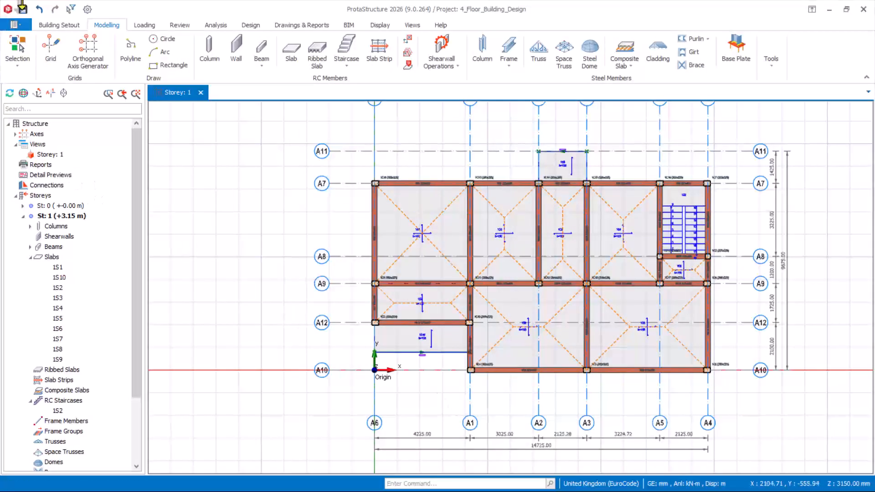
right_click(53, 155)
click(107, 163)
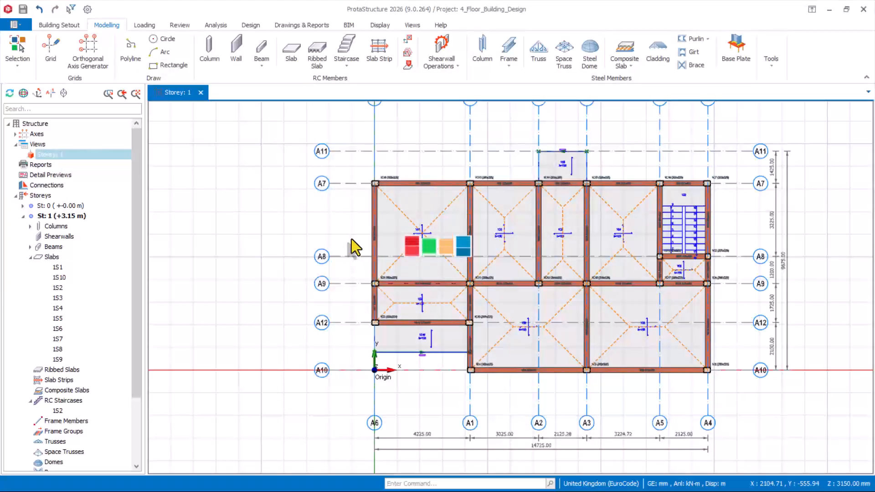
middle_drag(399, 260, 511, 212)
scroll(529, 196, down, 2)
scroll(436, 321, up, 2)
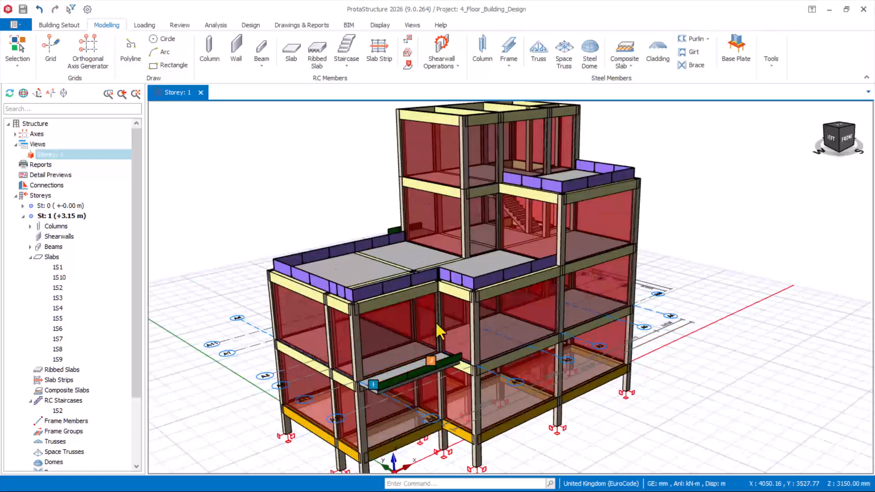
scroll(566, 267, down, 2)
scroll(493, 346, up, 2)
scroll(394, 383, up, 2)
scroll(468, 348, down, 2)
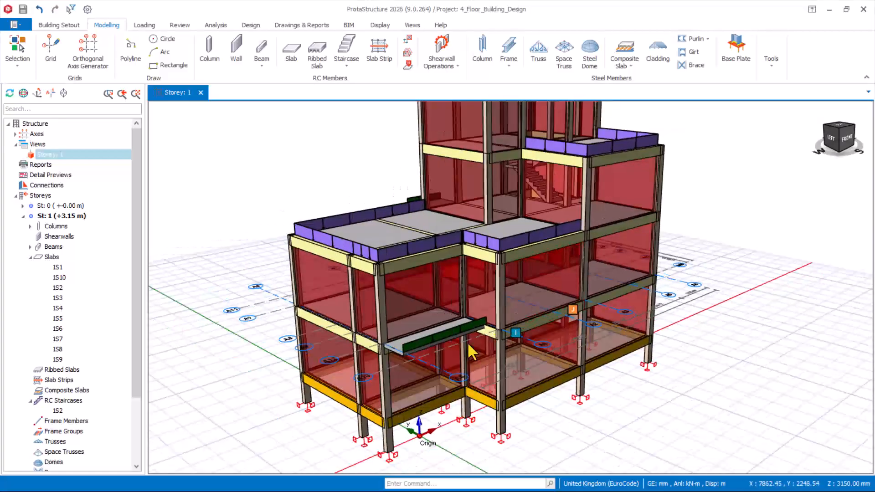
mouse_move(443, 397)
middle_down()
mouse_move(412, 363)
mouse_move(486, 344)
mouse_move(640, 337)
mouse_move(450, 336)
mouse_move(524, 303)
middle_up()
scroll(573, 289, down, 2)
scroll(582, 211, up, 2)
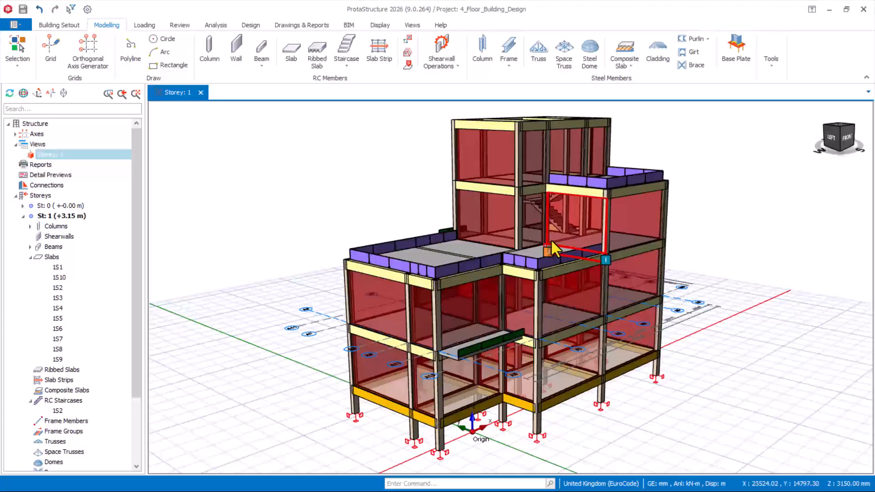
mouse_move(551, 239)
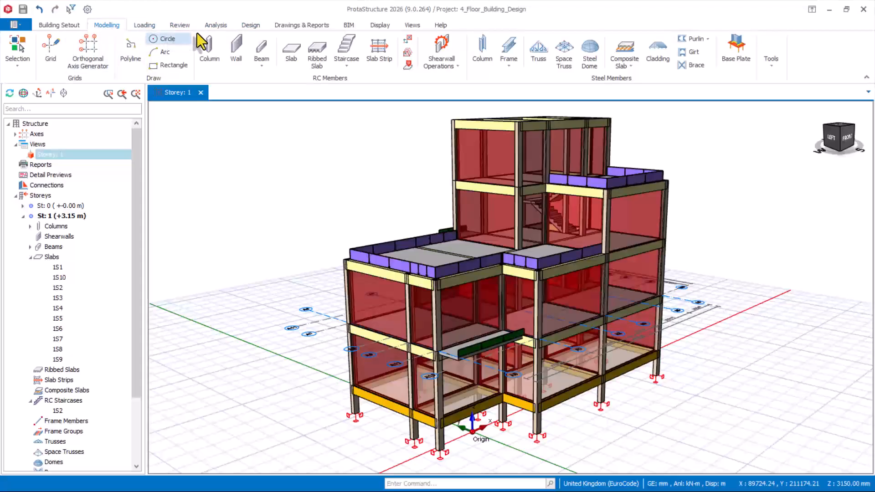
Open the wind and storey loads table and expand storeys 1 and 2 to review their wind forces
click(218, 26)
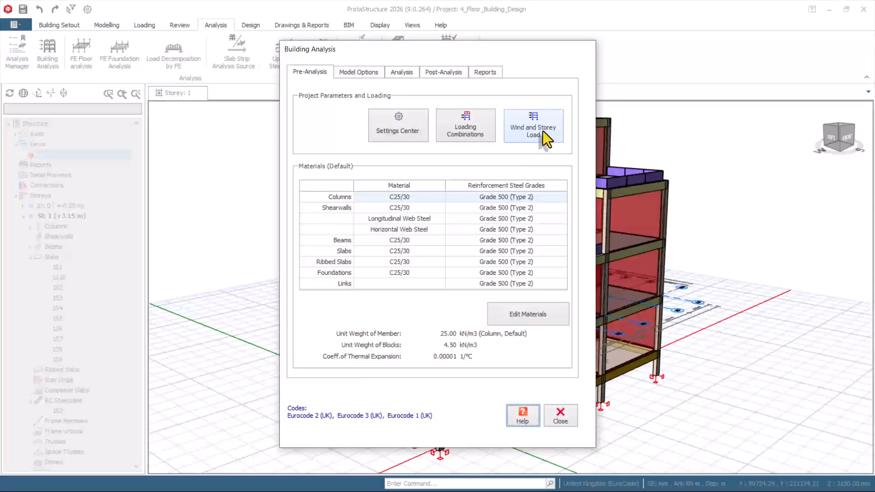
click(561, 410)
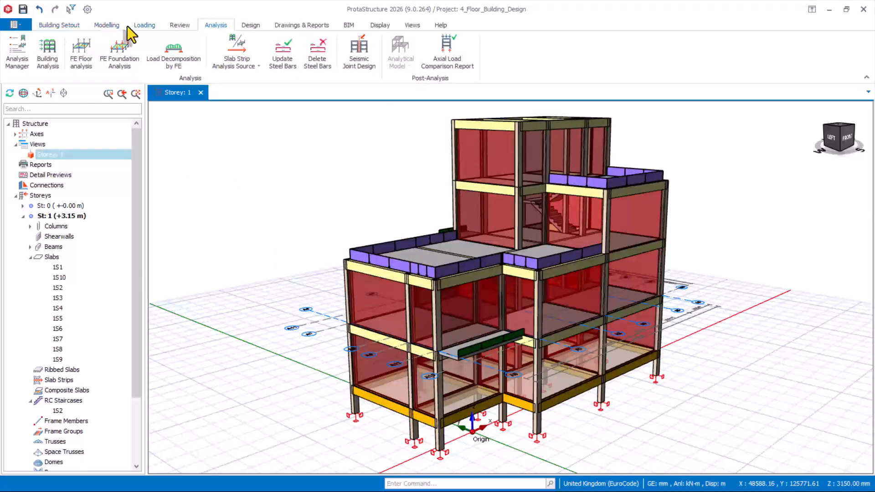
click(145, 26)
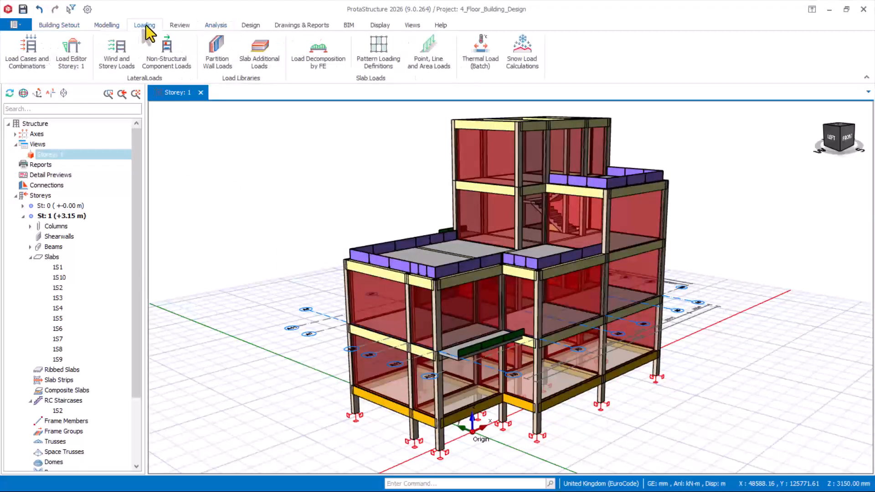
click(118, 63)
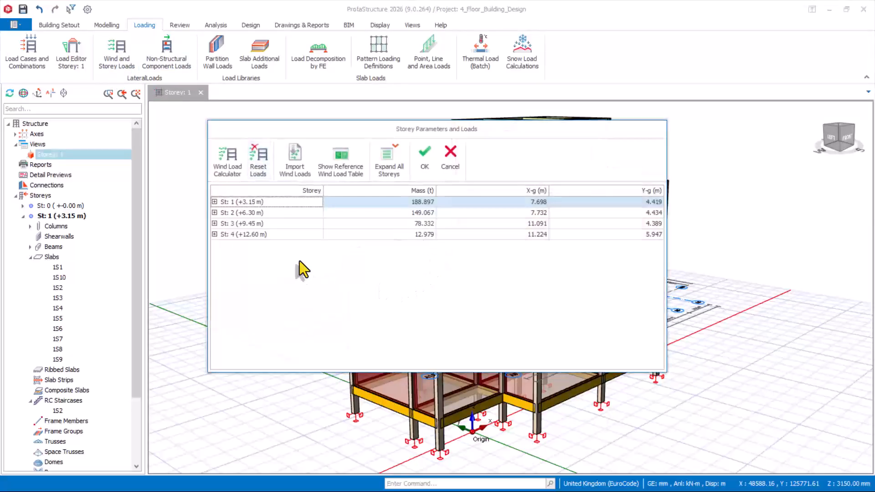
click(214, 202)
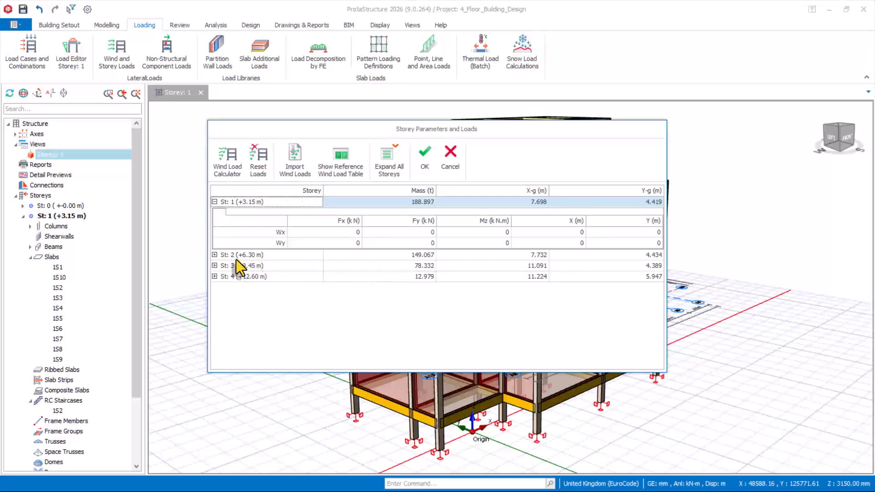
click(212, 256)
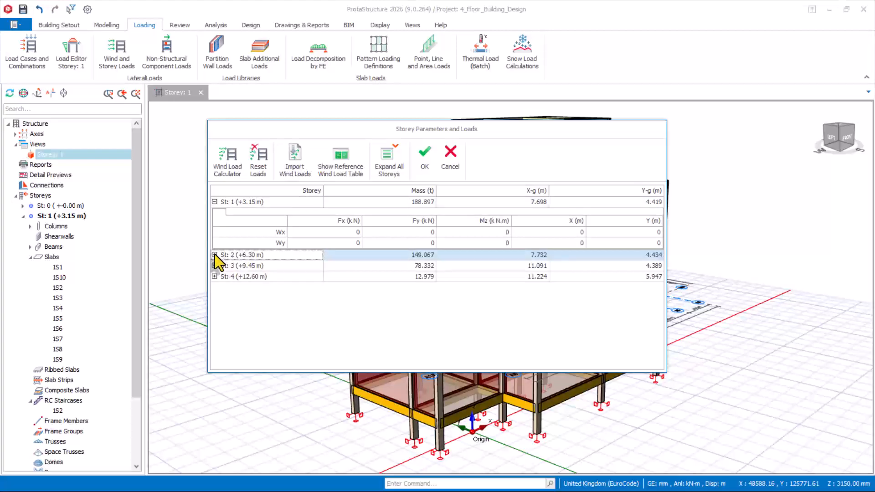
click(214, 255)
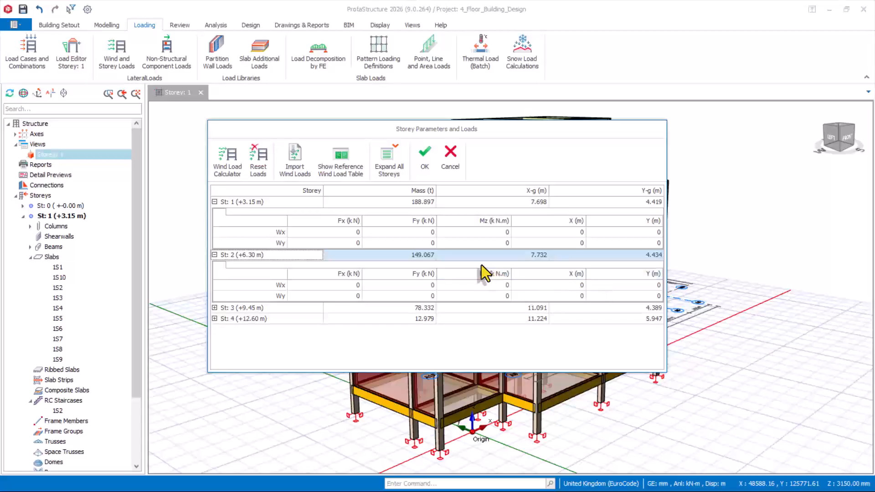
Open the Wind Load Calculator and set the basic wind speed to 45.0 m/s
click(232, 168)
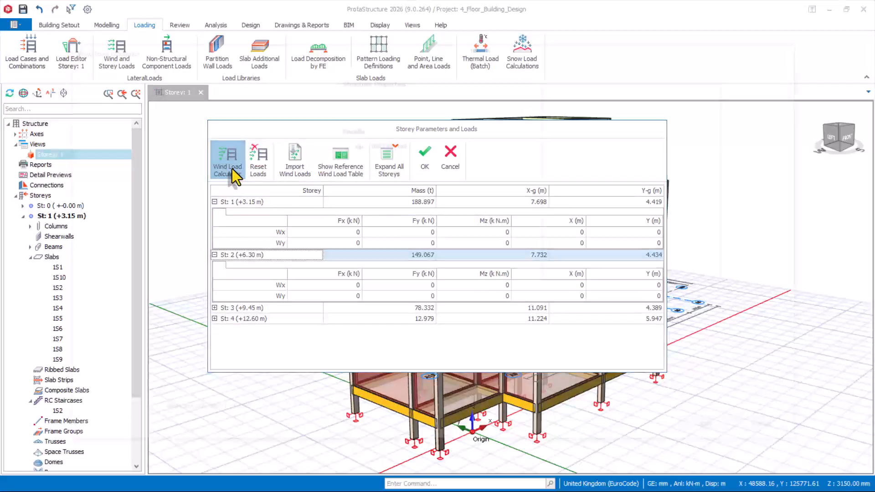
drag(292, 94, 316, 94)
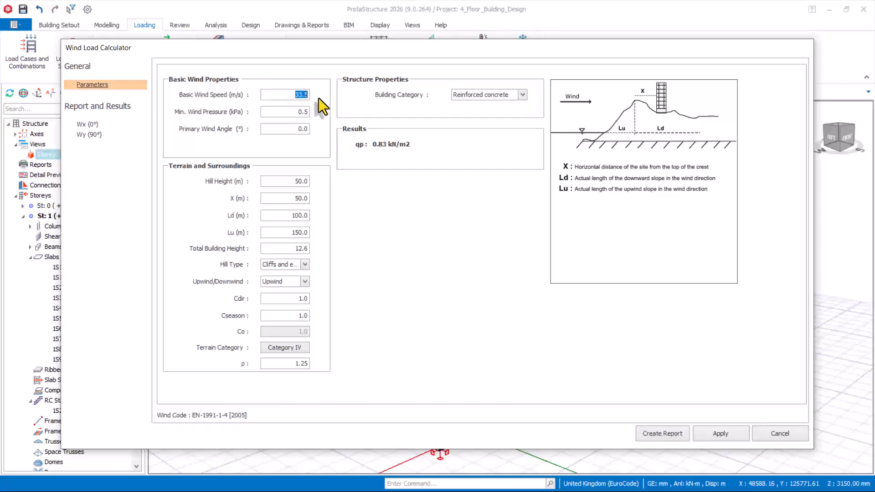
text(45.0)
click(289, 100)
click(301, 113)
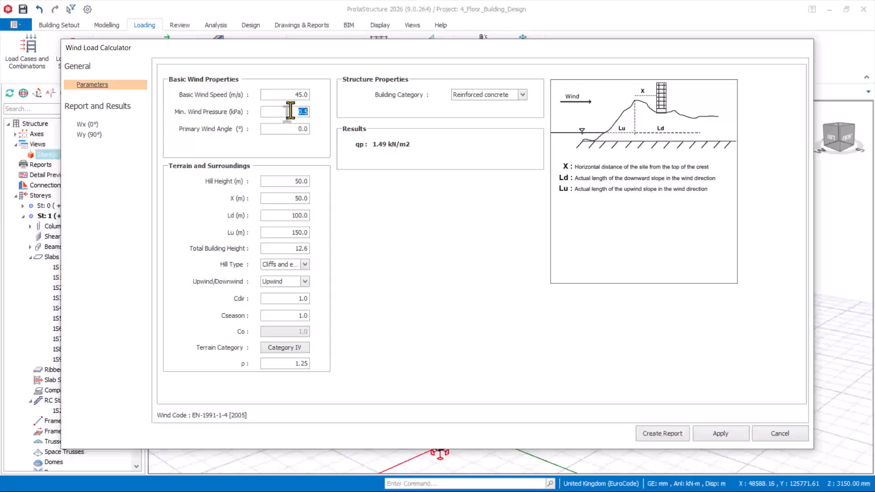
click(285, 113)
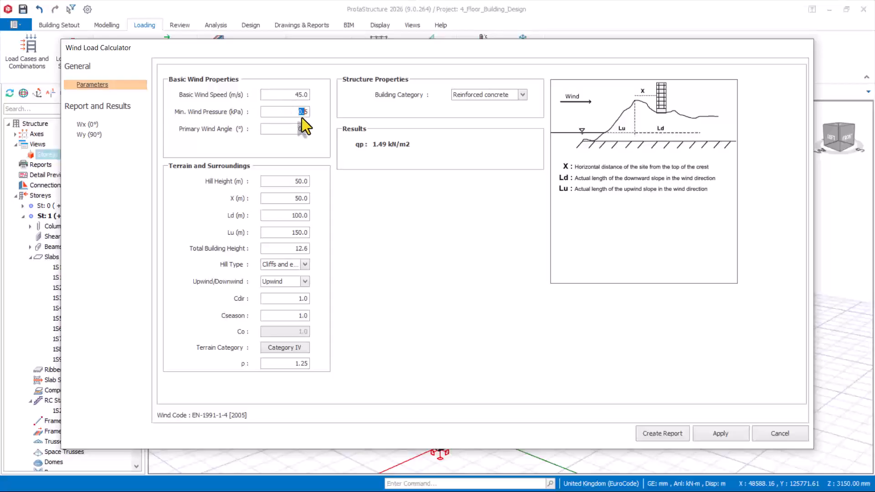
click(298, 94)
click(298, 112)
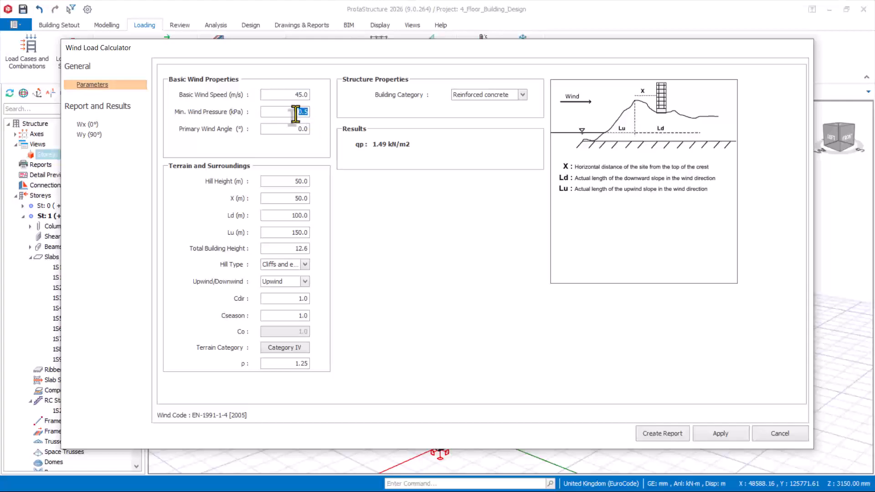
click(292, 95)
drag(292, 95, 309, 102)
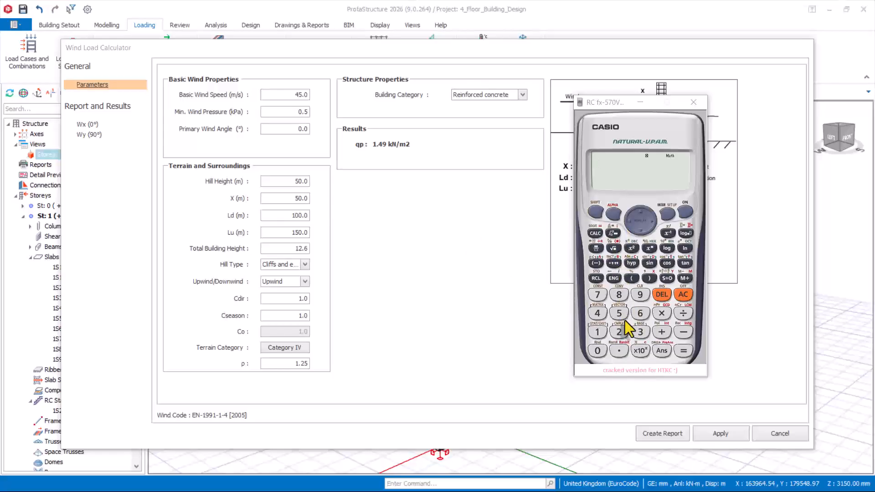
Calculate the wind pressure on the calculator as 45² × 0.613 and show the result as a decimal
click(597, 313)
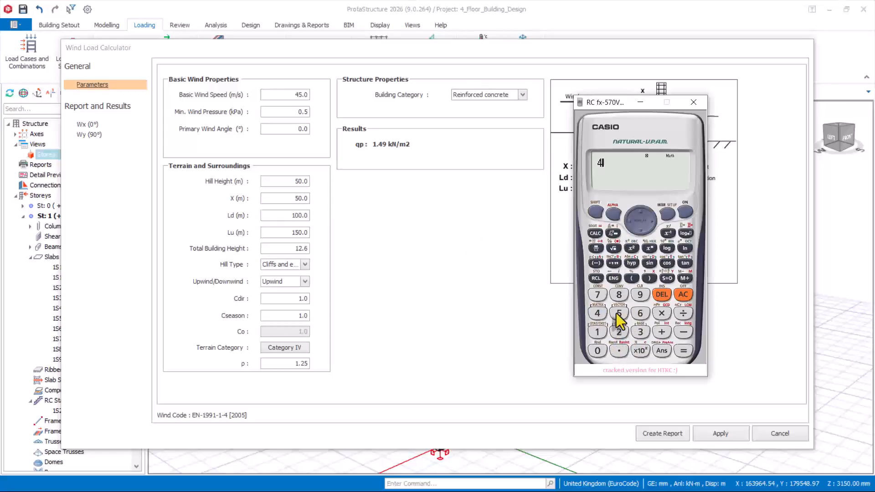
click(619, 313)
click(631, 248)
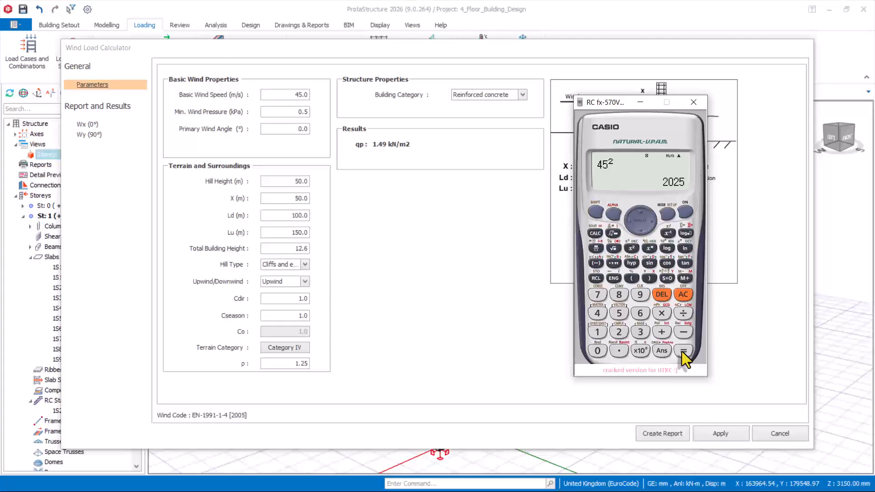
click(662, 314)
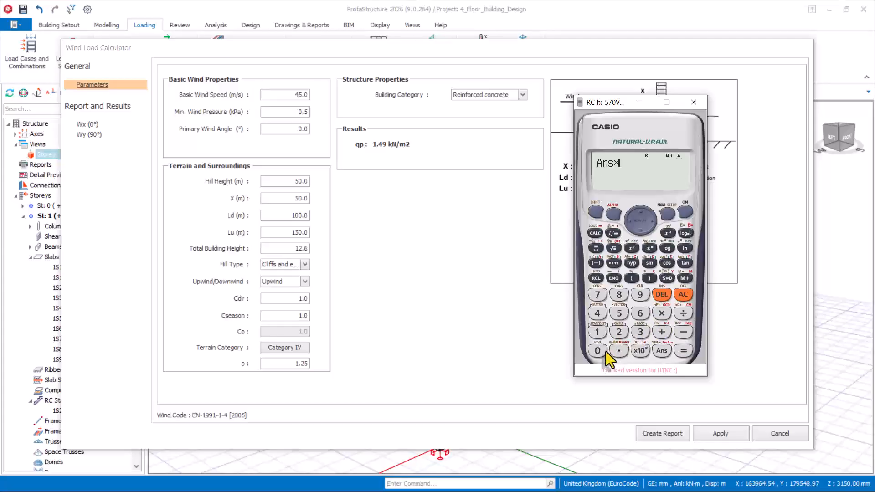
click(598, 351)
click(618, 352)
click(642, 316)
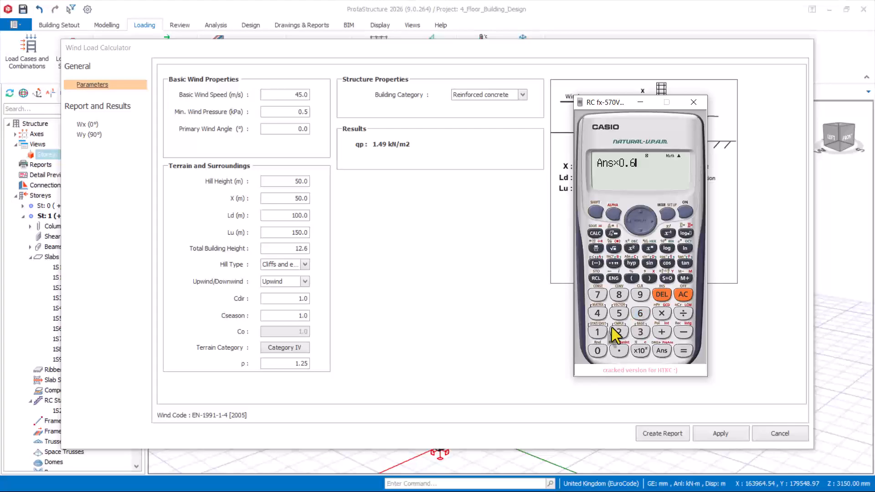
click(597, 333)
click(641, 332)
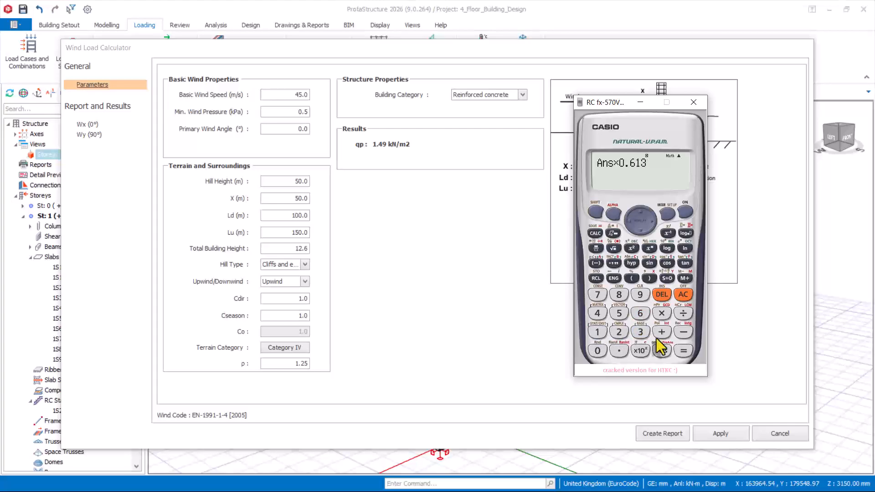
click(684, 351)
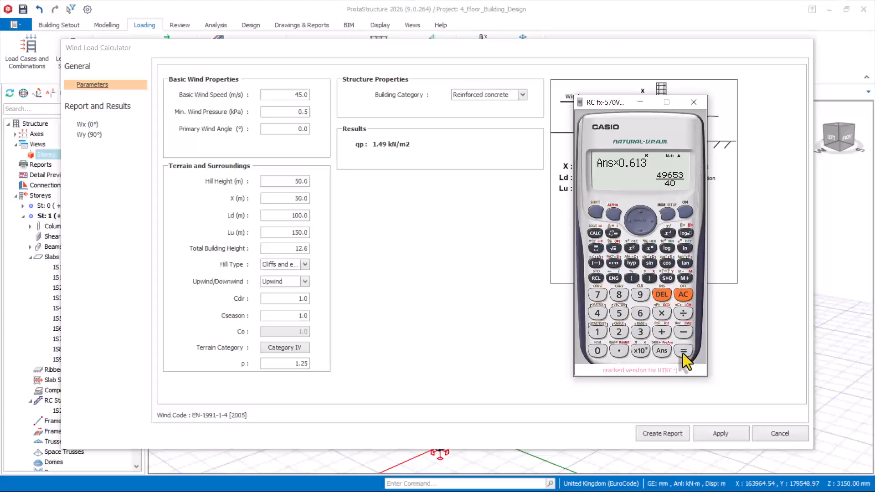
click(668, 278)
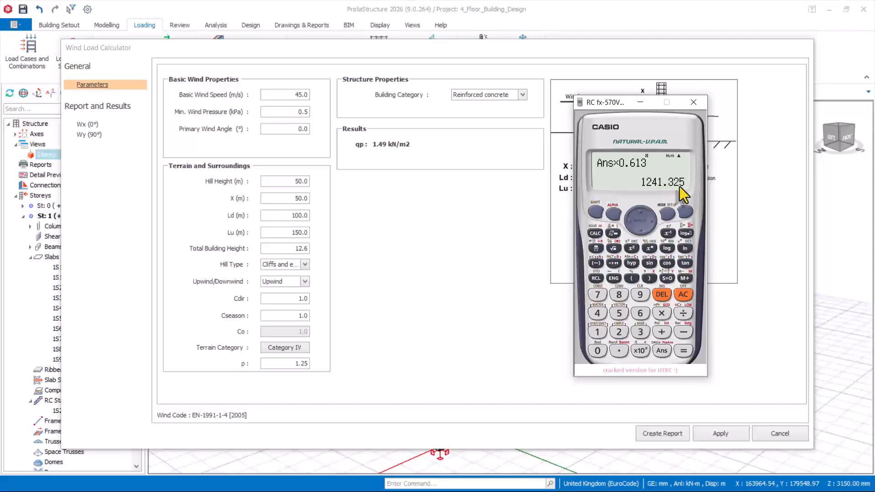
Divide the calculated wind pressure by 1000 to convert it to kilopascals
click(684, 313)
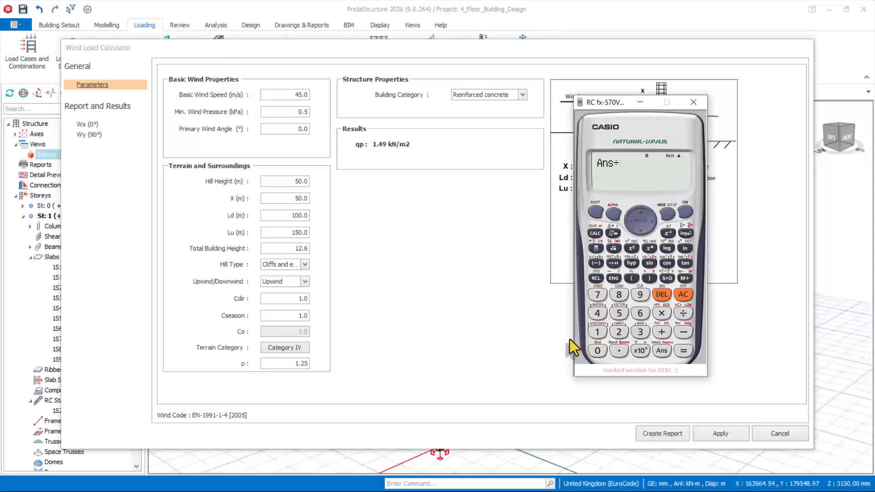
click(598, 332)
click(596, 351)
click(596, 351)
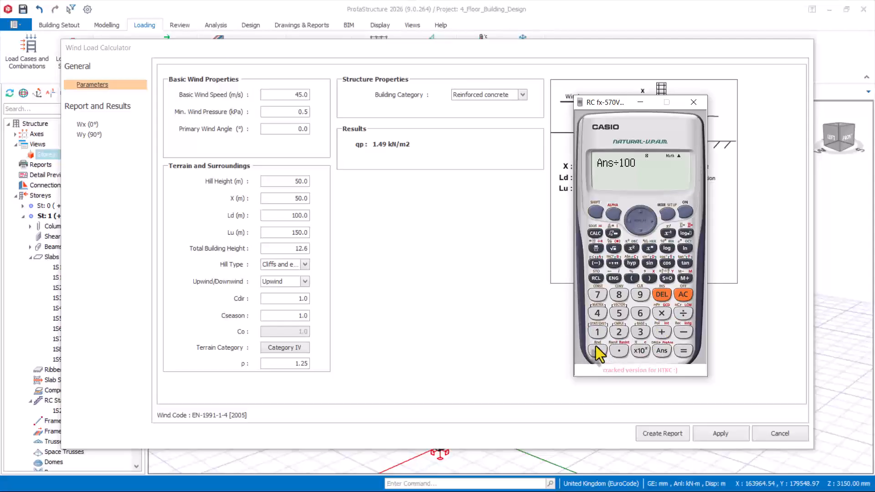
click(597, 351)
click(682, 352)
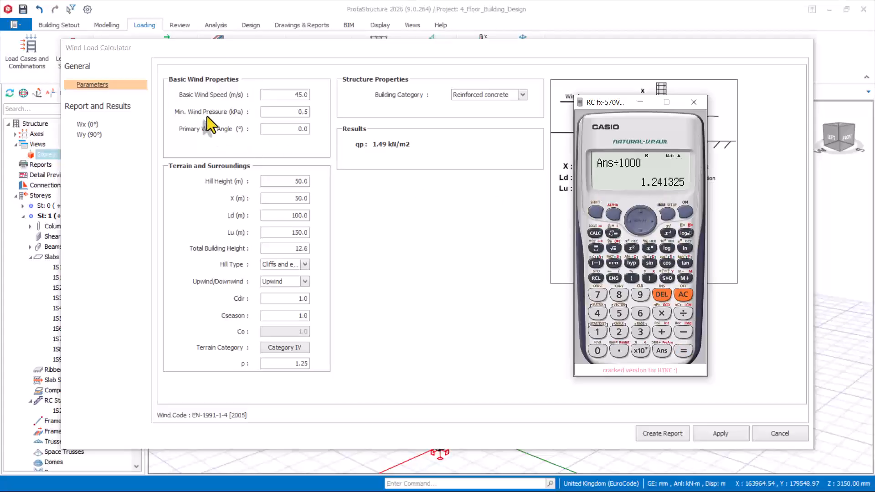
Set the minimum wind pressure to 1.2 kPa, choose the Reinforced concrete building category and apply the wind parameters
click(292, 114)
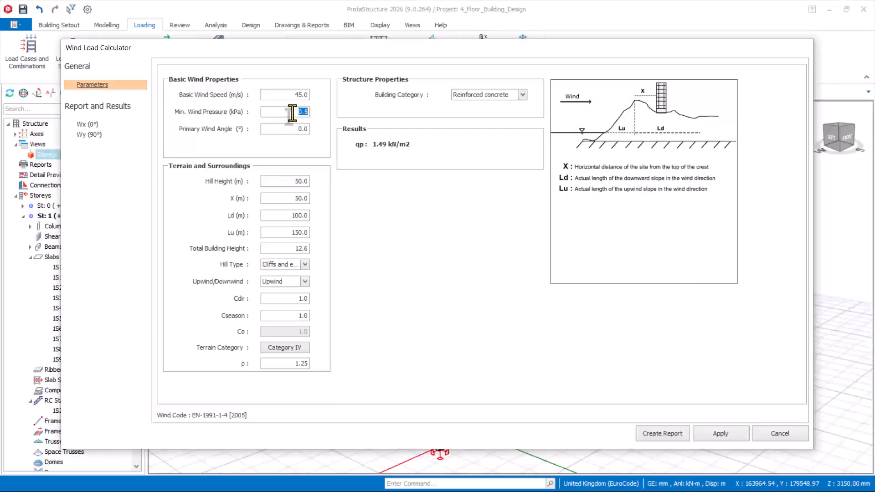
text(1.2)
click(523, 96)
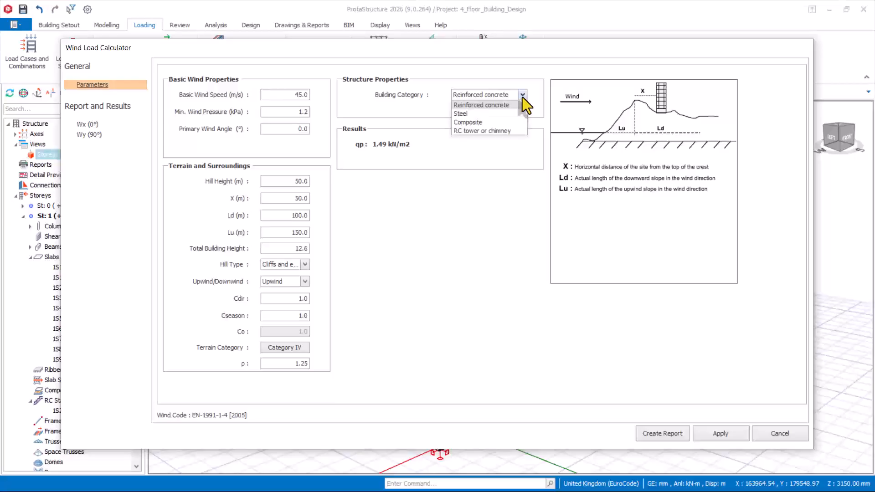
click(461, 105)
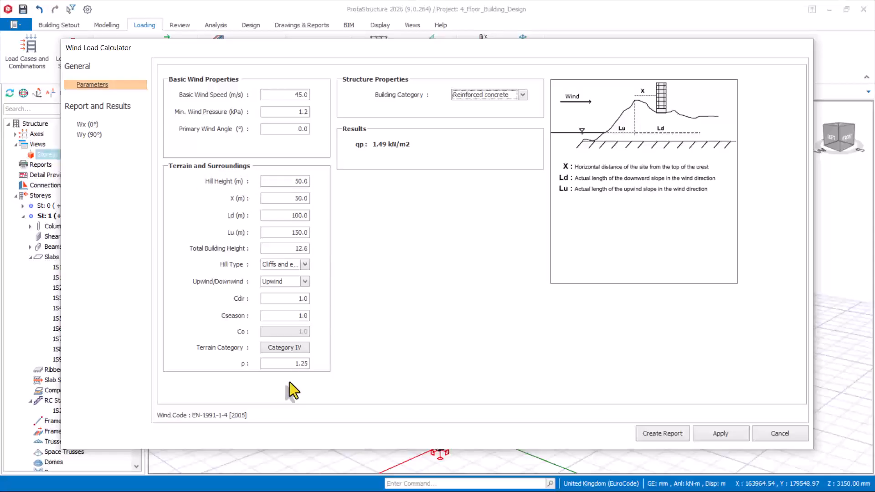
click(718, 437)
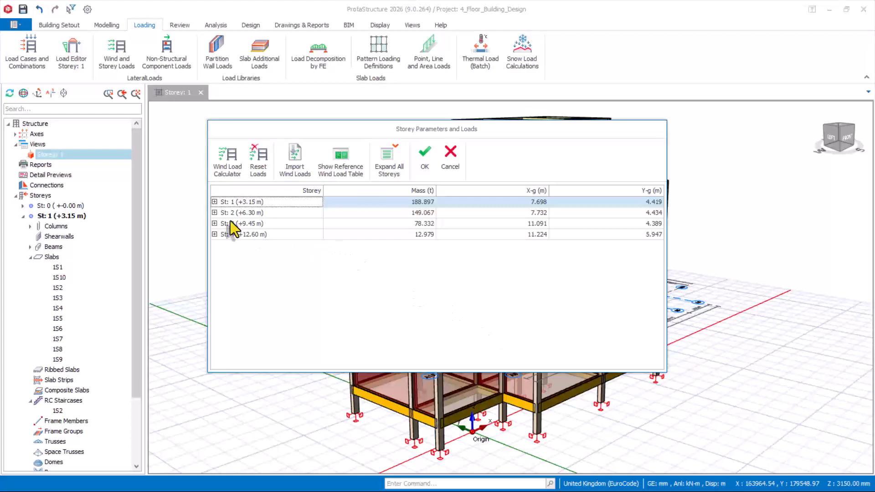
Review the wind forces on storeys 1 and 2, then accept the storey loads and save the project
click(215, 202)
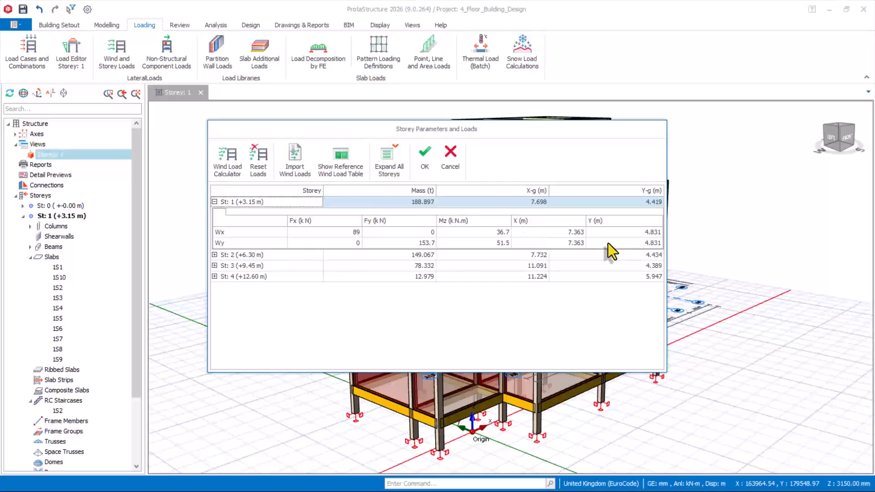
click(214, 255)
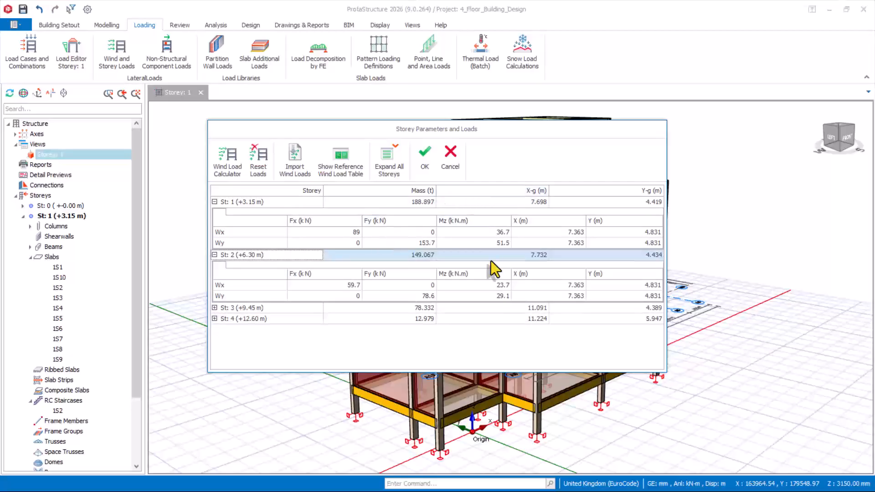
click(428, 165)
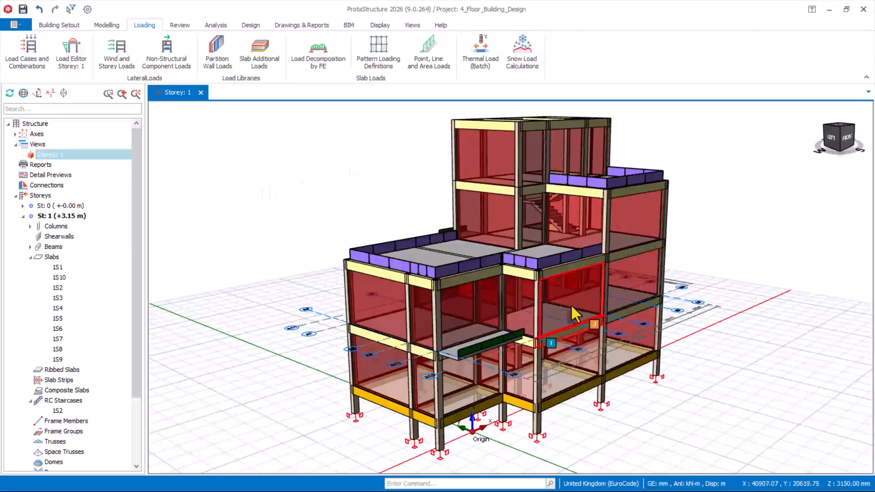
click(23, 9)
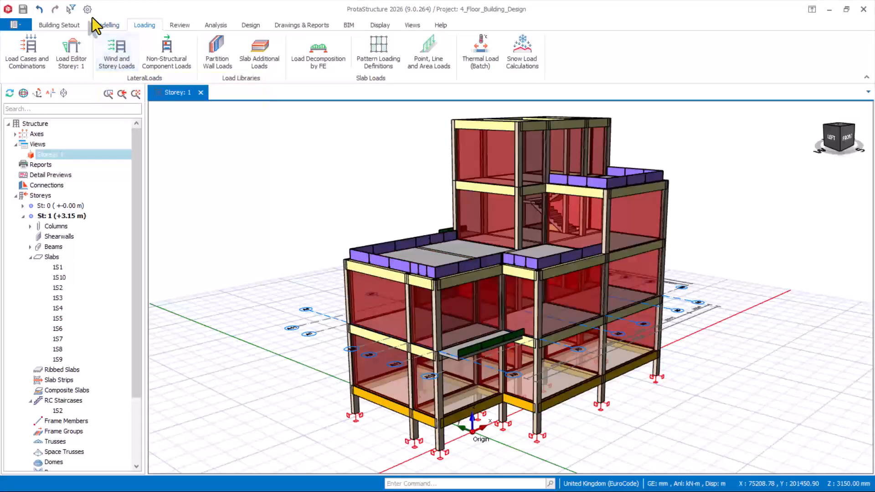
Open the project's foundation settings and start editing the allowable stress of soil
click(52, 25)
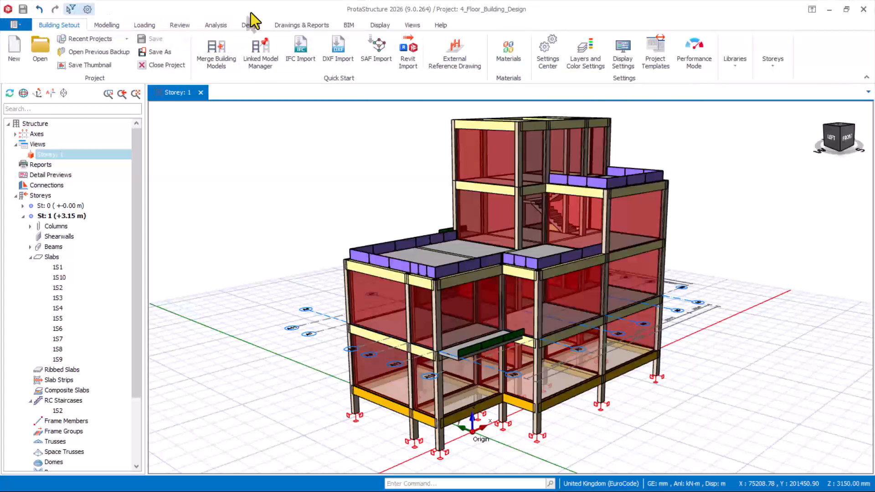
click(545, 62)
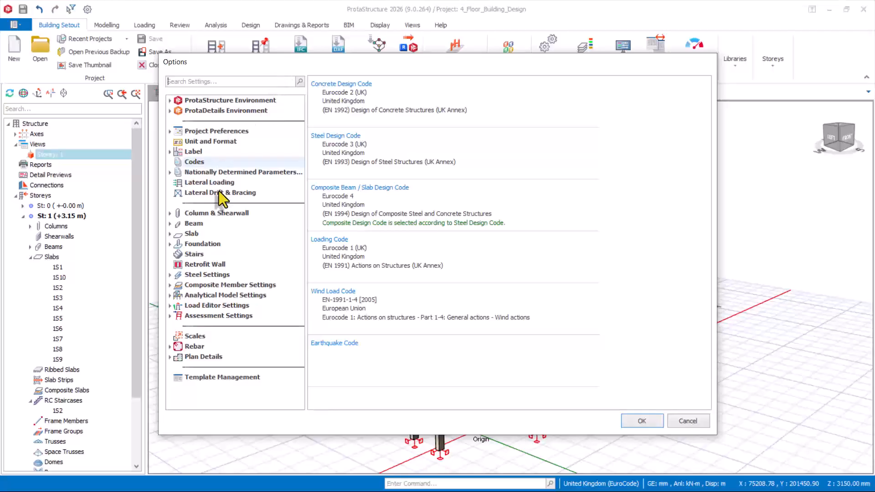
click(187, 243)
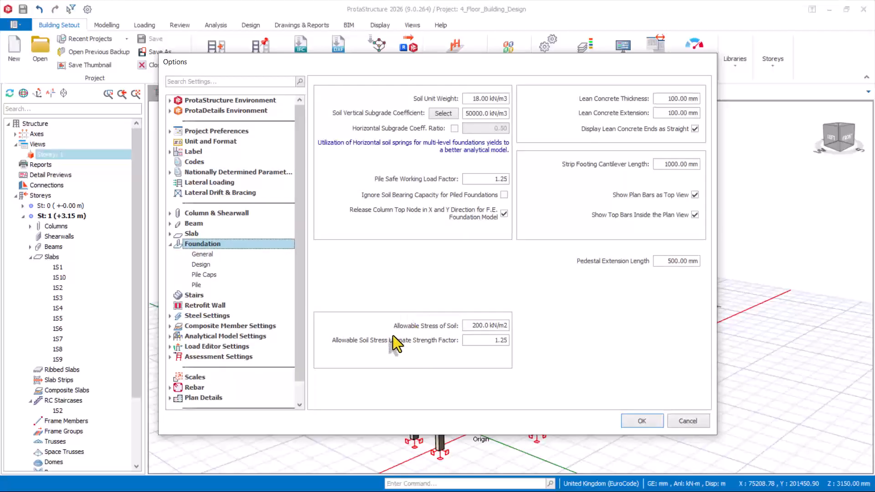
click(475, 330)
Look up the soil bearing capacity in Structural Design Calculation.pdf and update the allowable stress of soil to match it
mouse_move(497, 491)
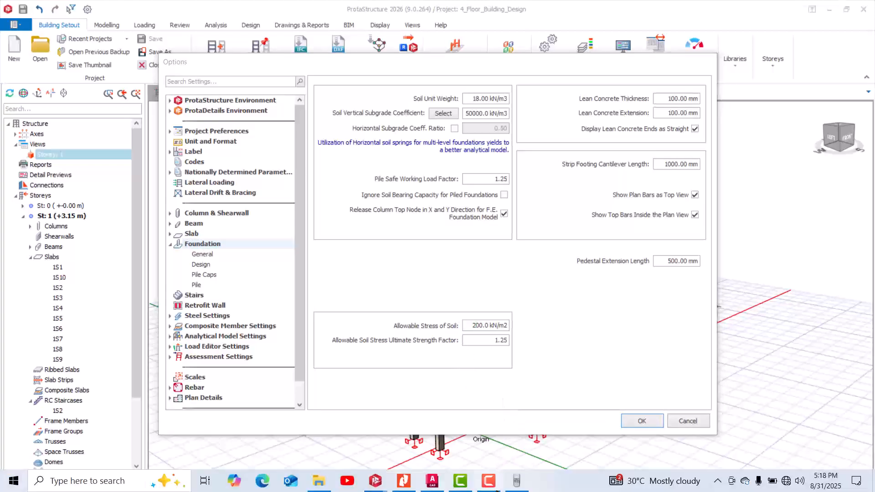
key(super)
click(405, 477)
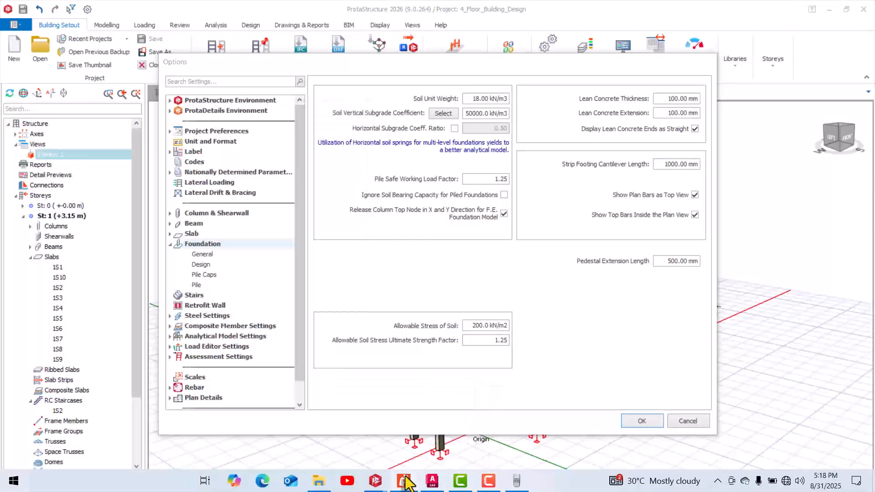
scroll(392, 169, up, 3)
scroll(397, 191, down, 3)
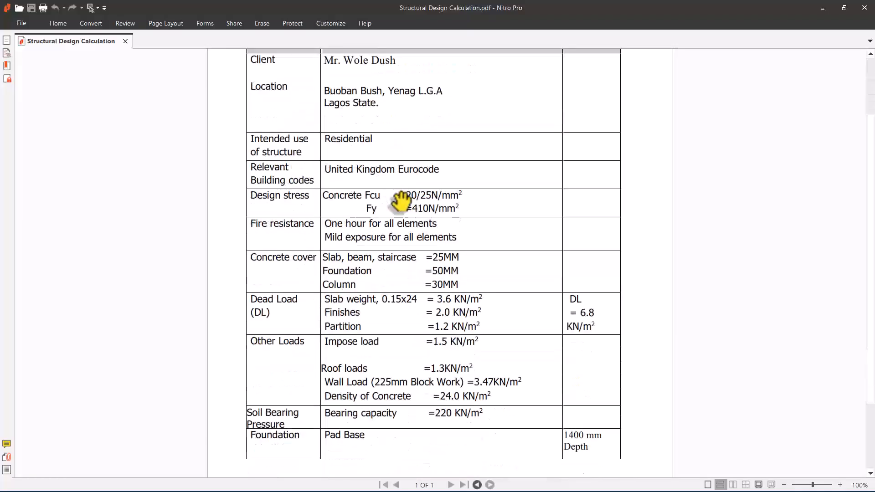
scroll(400, 200, down, 3)
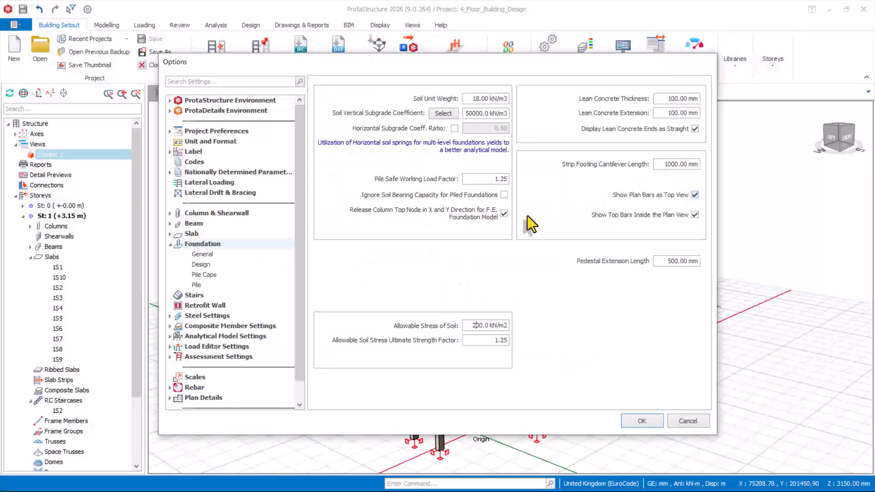
click(477, 327)
click(481, 341)
In the foundation design settings, set the default pad footing form to Square and the minimum footing width to 1200 mm
click(202, 254)
click(201, 264)
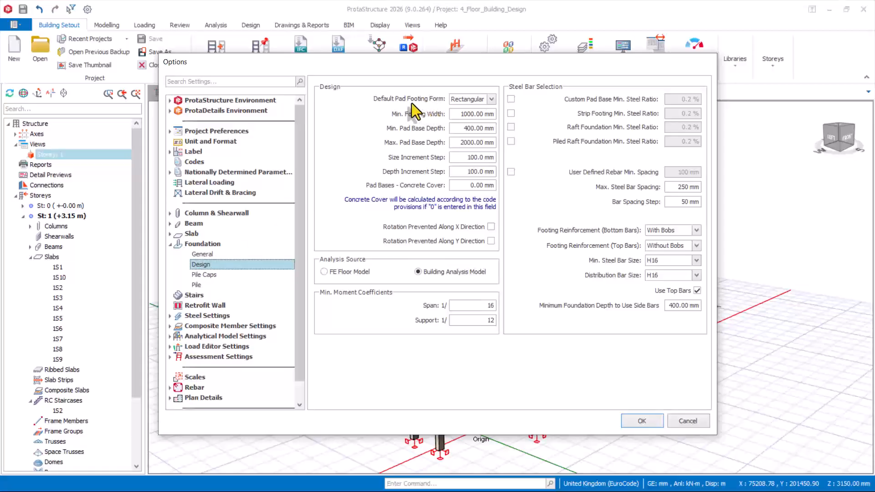
click(492, 100)
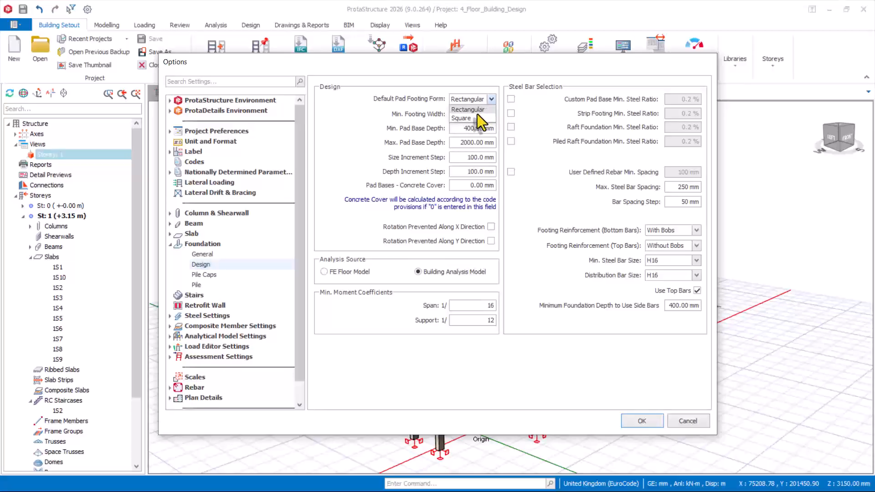
click(466, 117)
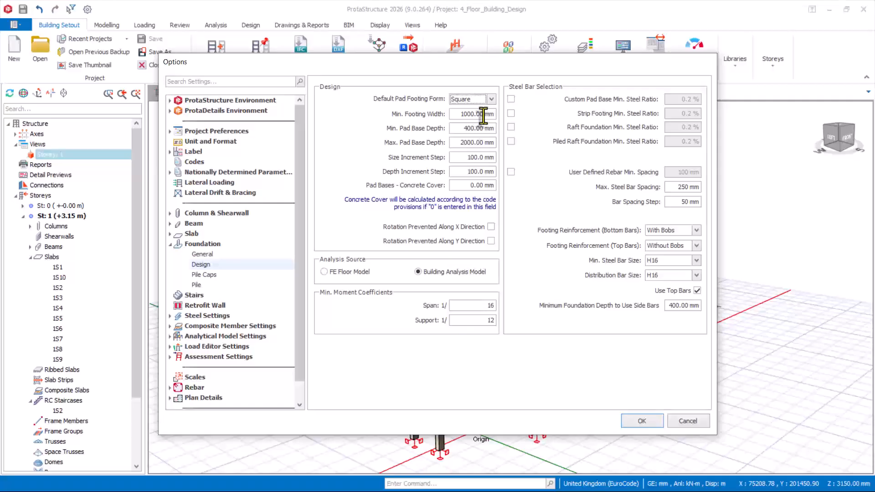
click(458, 115)
drag(458, 115, 487, 113)
text(1200)
Set the minimum pad base depth to 300 mm and adjust the maximum steel bar spacing for foundations
click(471, 127)
drag(461, 129, 491, 130)
text(300)
click(682, 187)
text(2)
click(676, 201)
click(693, 310)
click(680, 309)
click(474, 128)
drag(485, 128, 461, 132)
In the stairs settings, set both the maximum distribution rebar spacing and the maximum rebar spacing to 200 mm
click(191, 297)
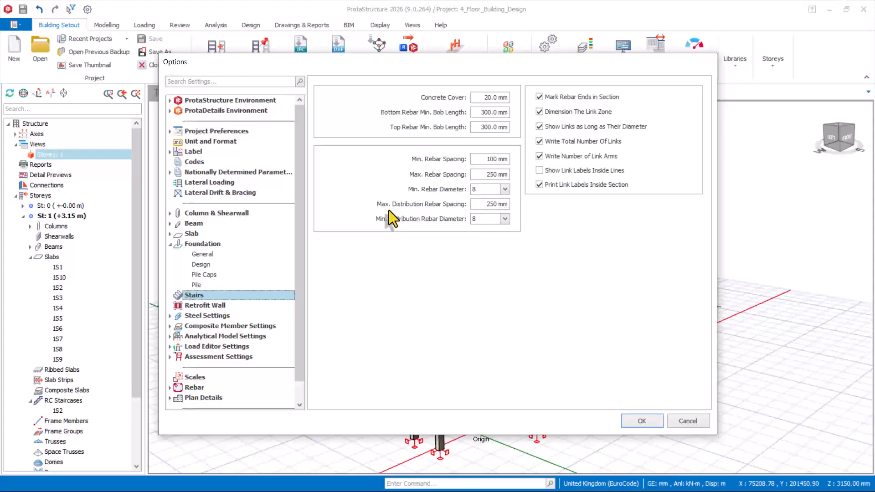
click(483, 205)
double_click(484, 205)
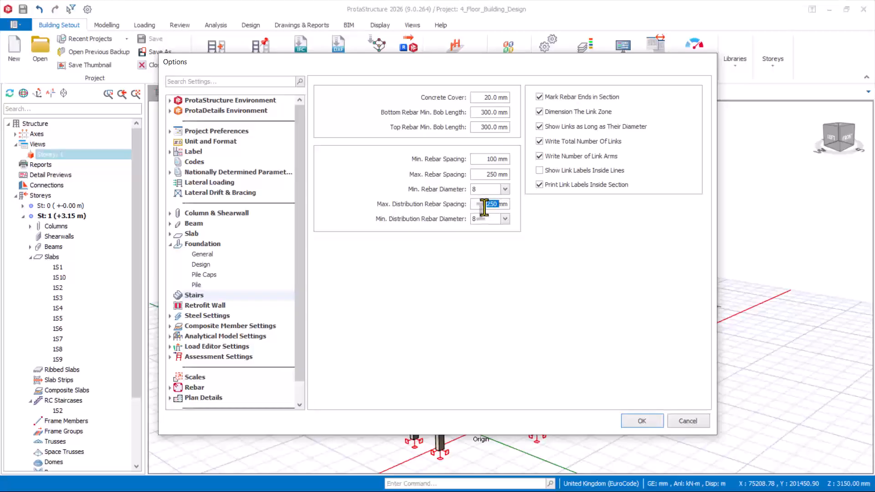
text(200)
double_click(483, 175)
text(200)
Set the stairs' concrete cover to 25 mm as given in the design calculation PDF, then accept the settings and save the project
click(485, 127)
double_click(484, 99)
key(alt+Tab)
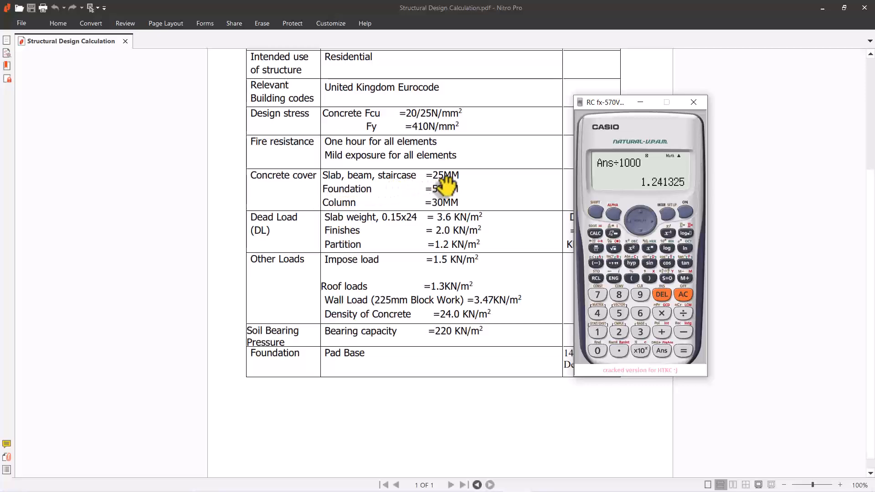
key(alt+Tab)
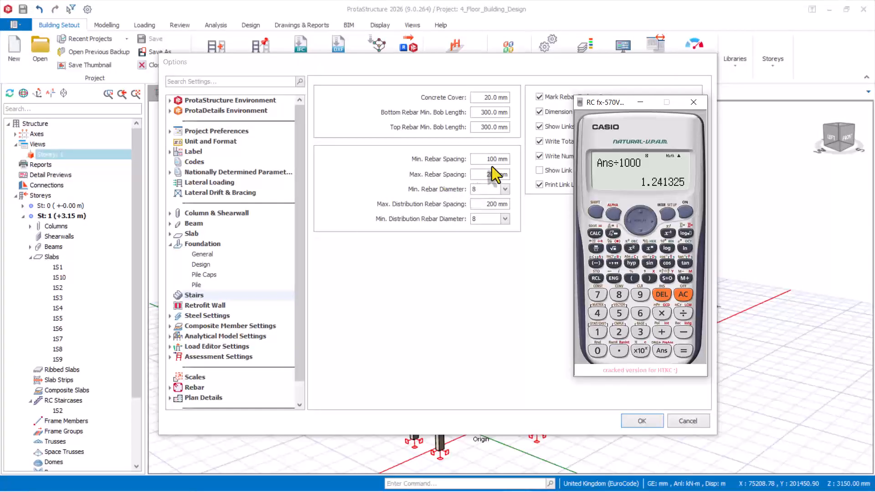
double_click(487, 98)
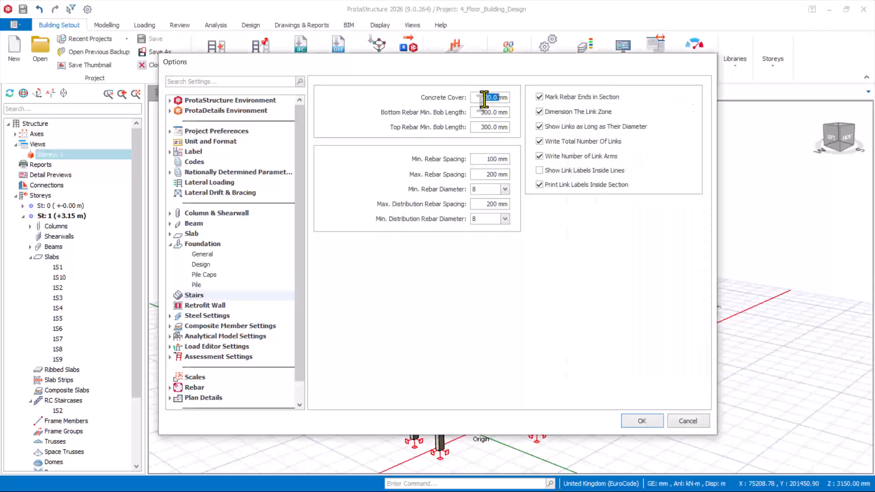
text(2)
click(485, 112)
click(639, 420)
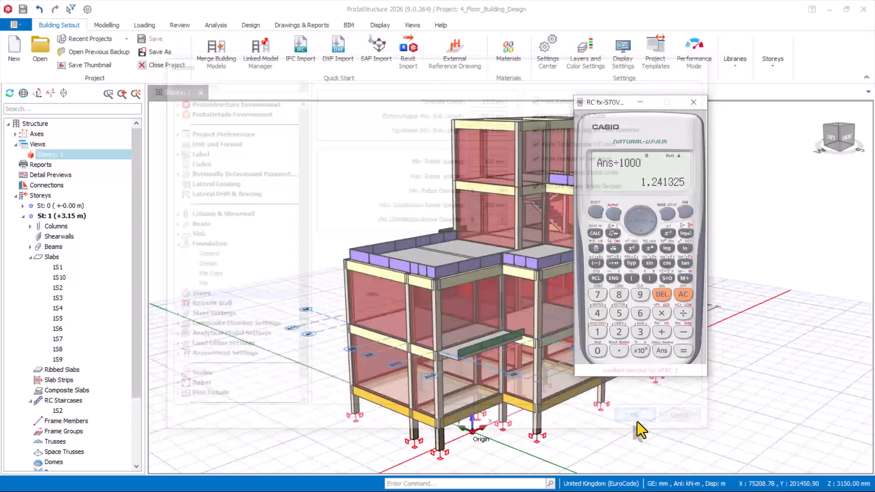
click(23, 9)
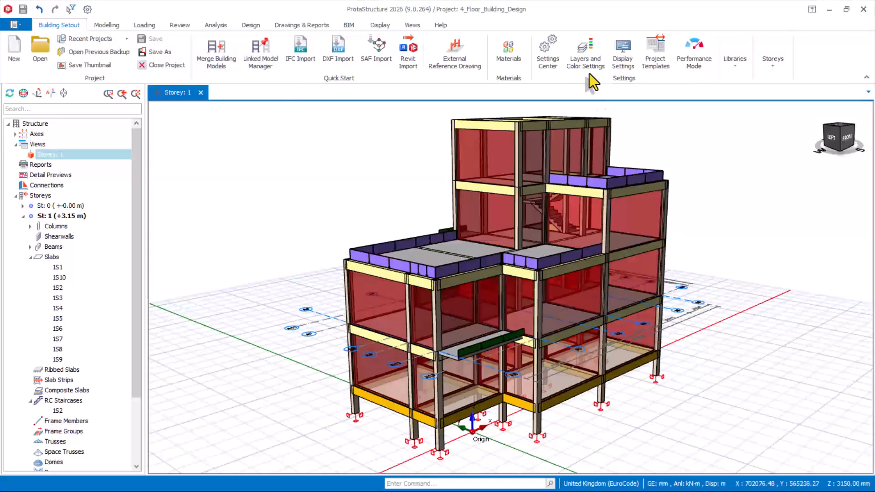
Open the default materials and compare the concrete and steel grades with the design stresses in Structural Design Calculation.pdf
click(514, 57)
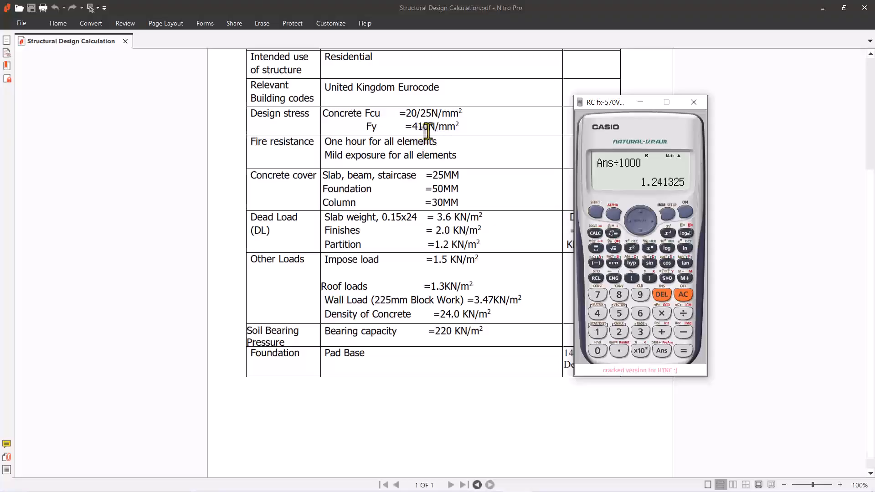
click(476, 136)
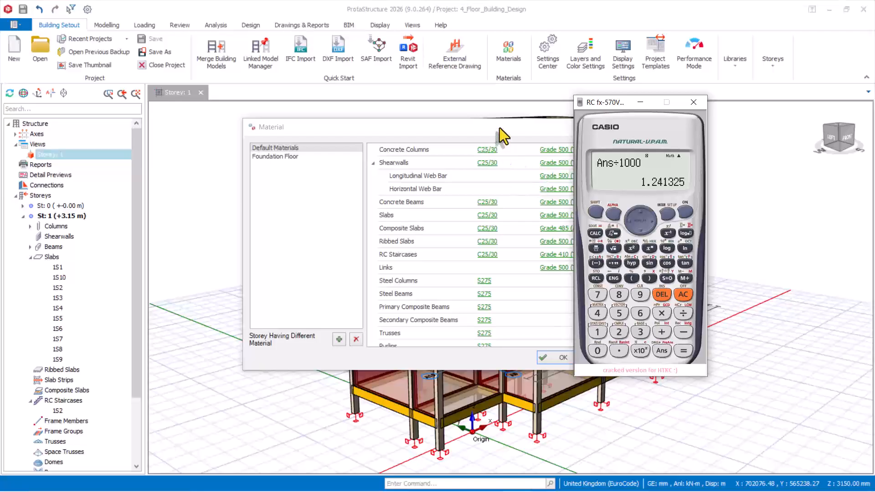
click(511, 143)
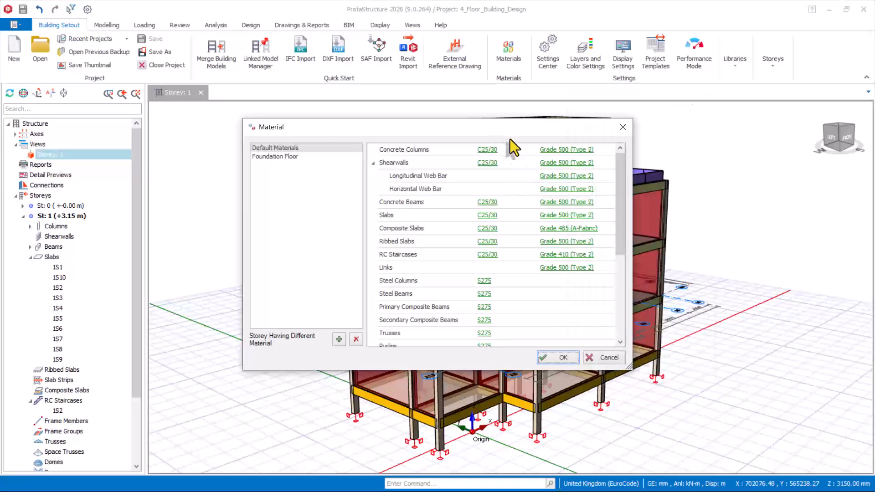
Set the default concrete for the columns to C20/25 and apply it to all members of this material class
click(486, 152)
click(255, 127)
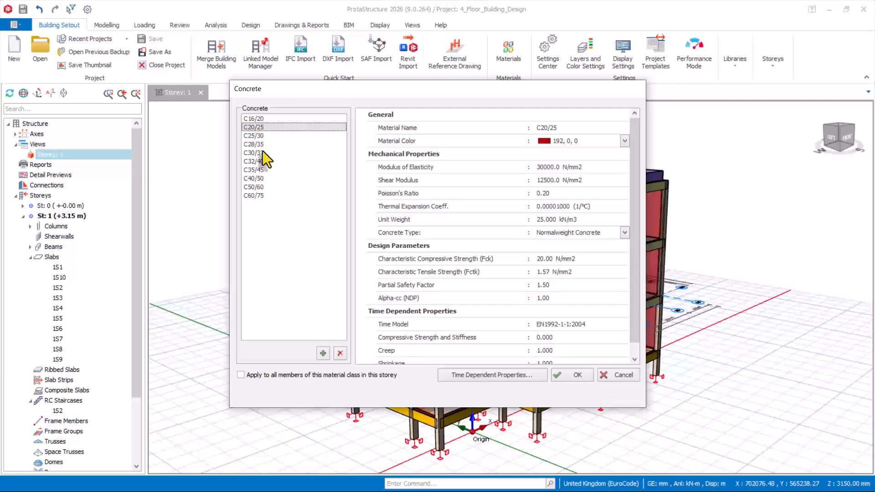
click(241, 375)
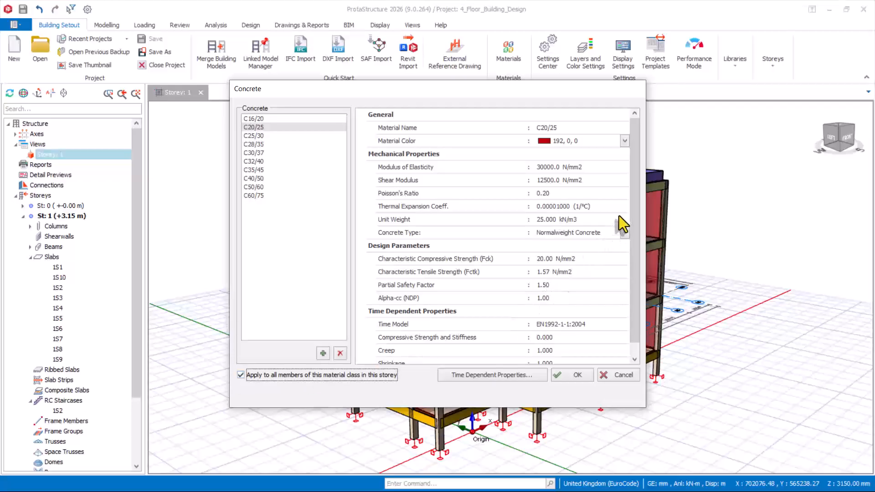
scroll(636, 210, down, 1)
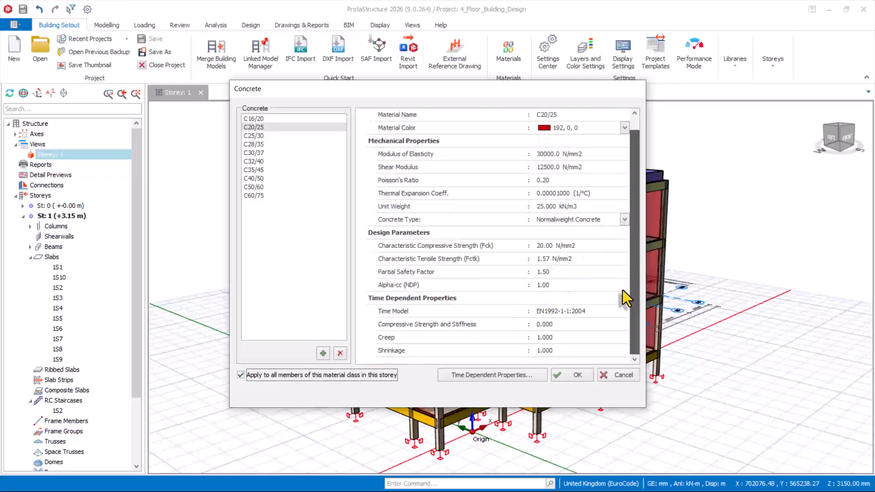
click(570, 374)
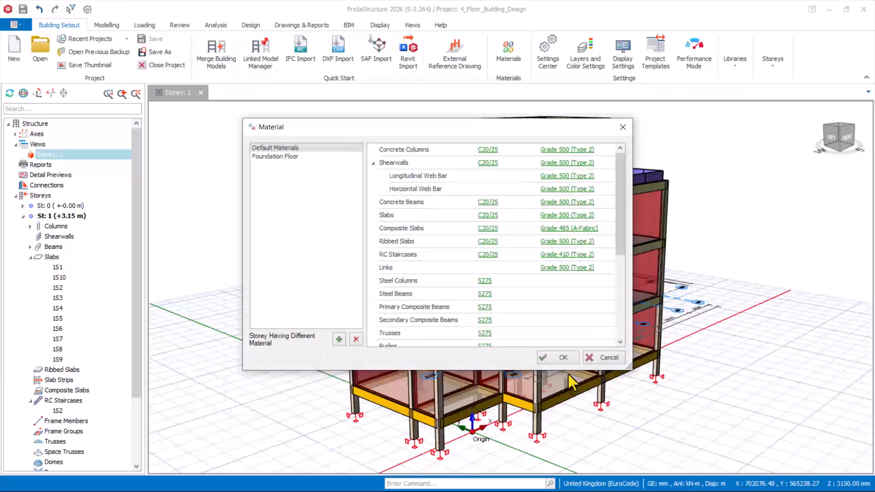
Choose Grade 410 (Type 2) as the default shearwall rebar and apply it to all members of this material class
click(558, 162)
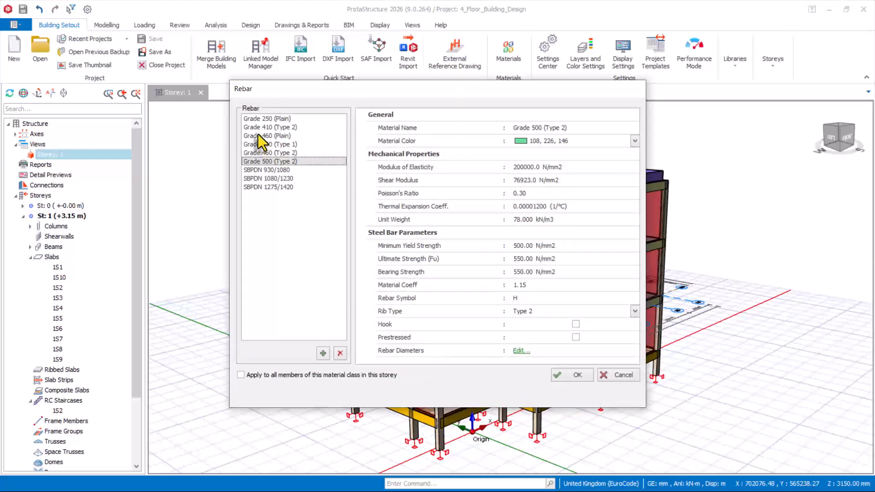
click(268, 128)
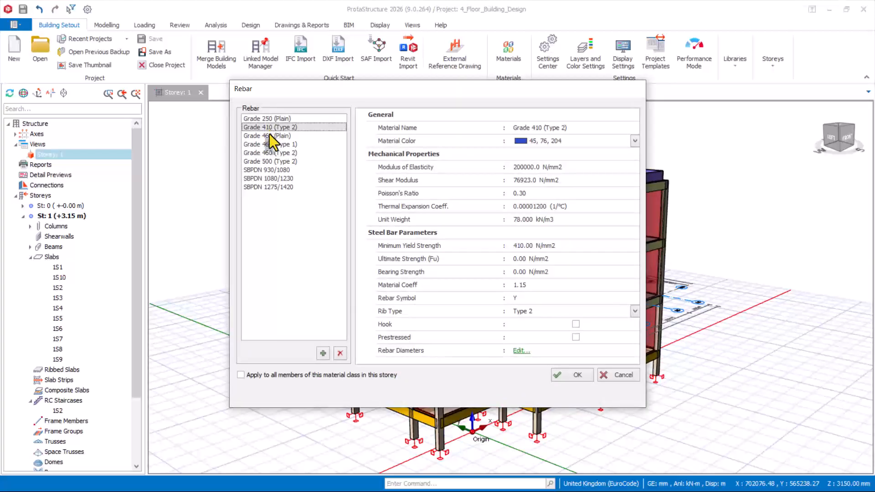
click(243, 376)
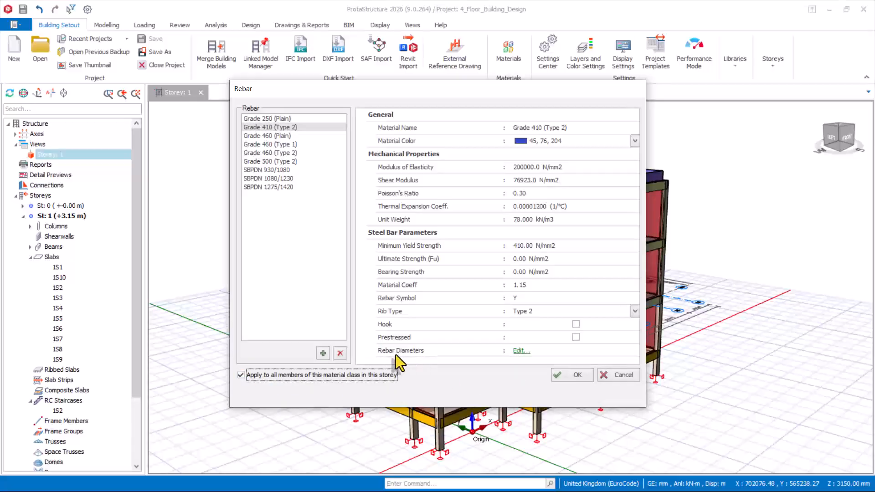
In the Grade 410 (Type 2) rebar diameter table, exclude the 10 and 13 mm bars for columns and beams
click(518, 353)
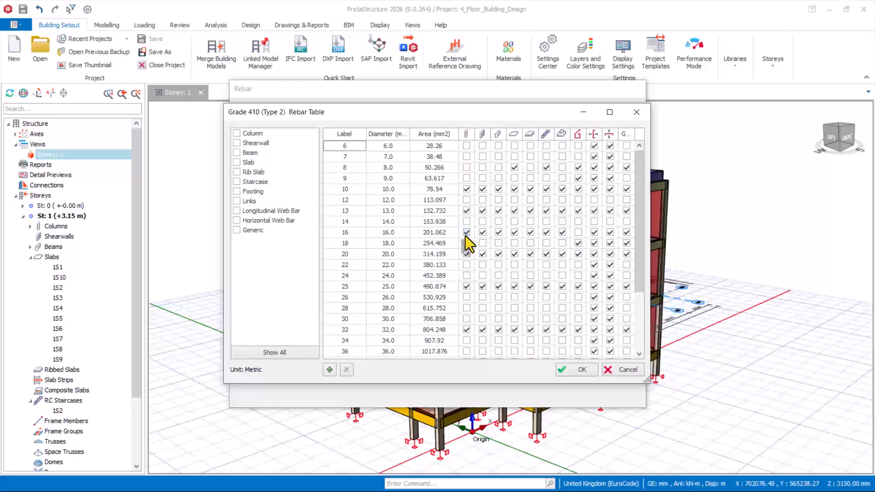
click(465, 211)
click(466, 189)
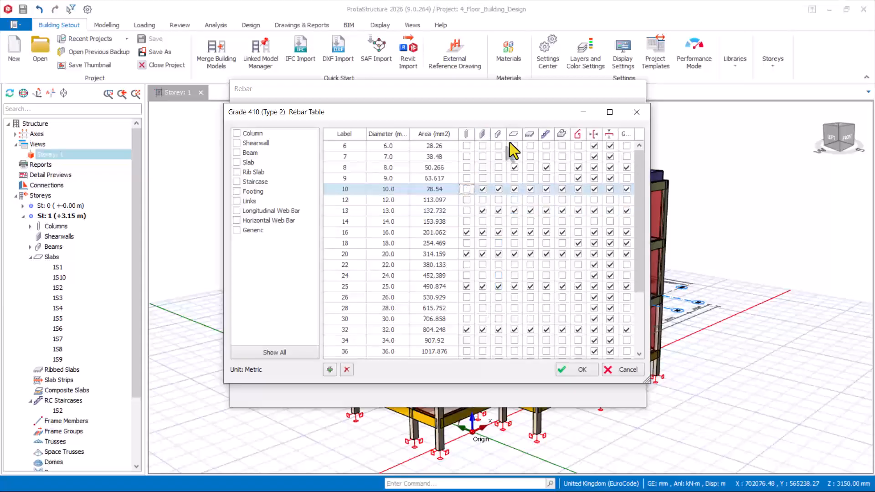
click(497, 190)
click(496, 211)
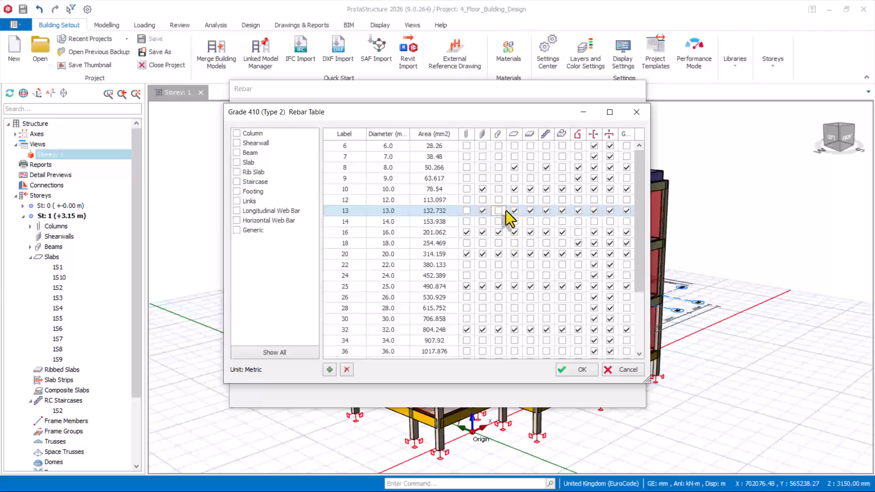
For slabs, exclude the 8 and 13 mm bars, keep 10 mm and allow 12 mm
click(515, 168)
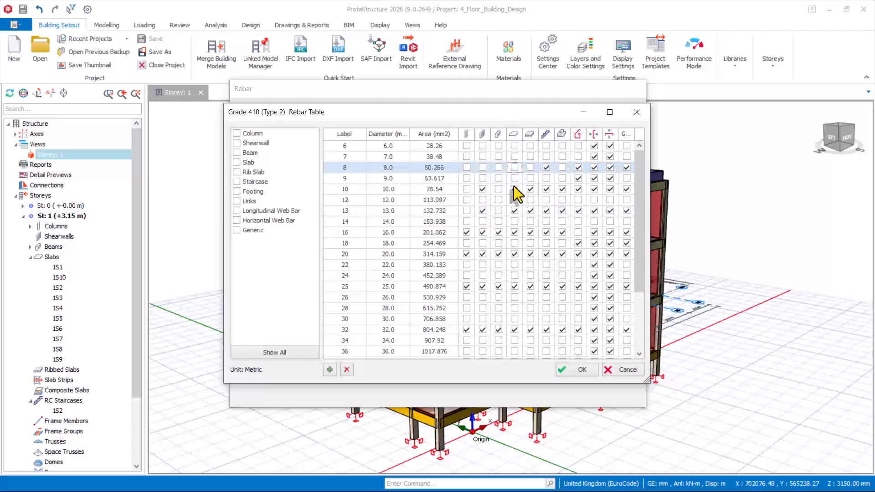
click(514, 189)
click(513, 191)
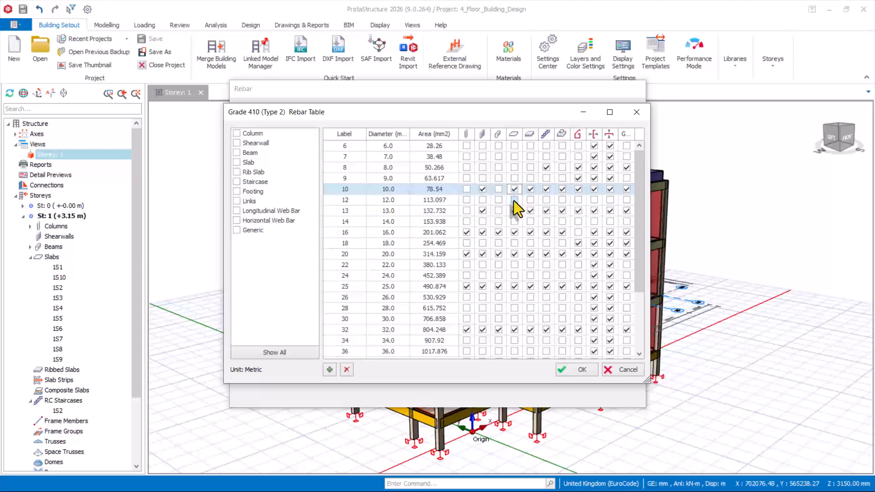
click(513, 200)
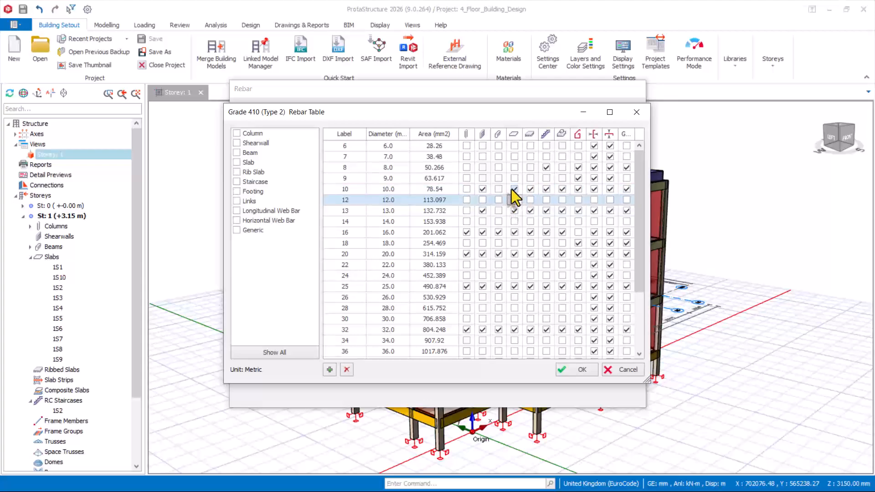
click(514, 210)
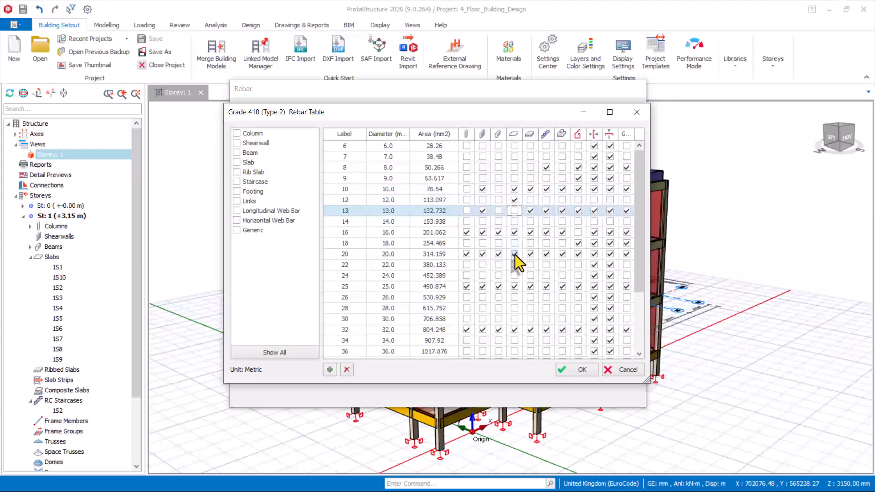
For staircases, exclude the 8 and 13 mm bars and allow 12 mm, keeping 16 mm available
click(547, 167)
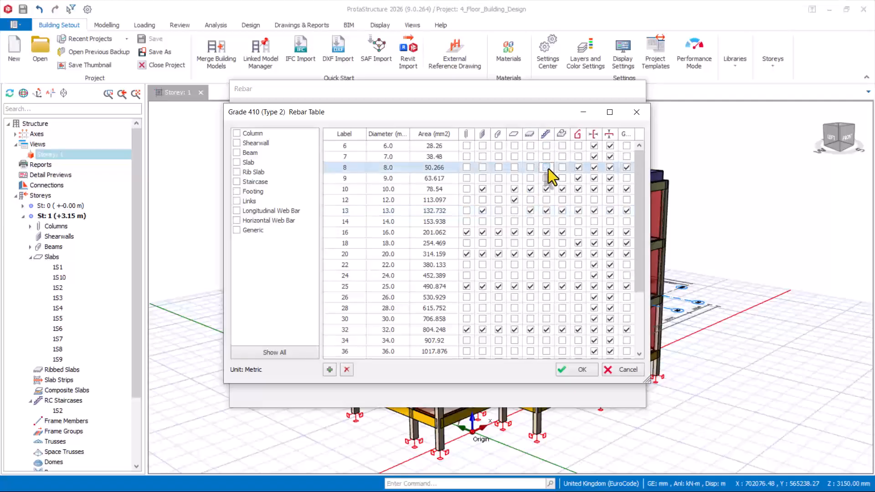
key(Down)
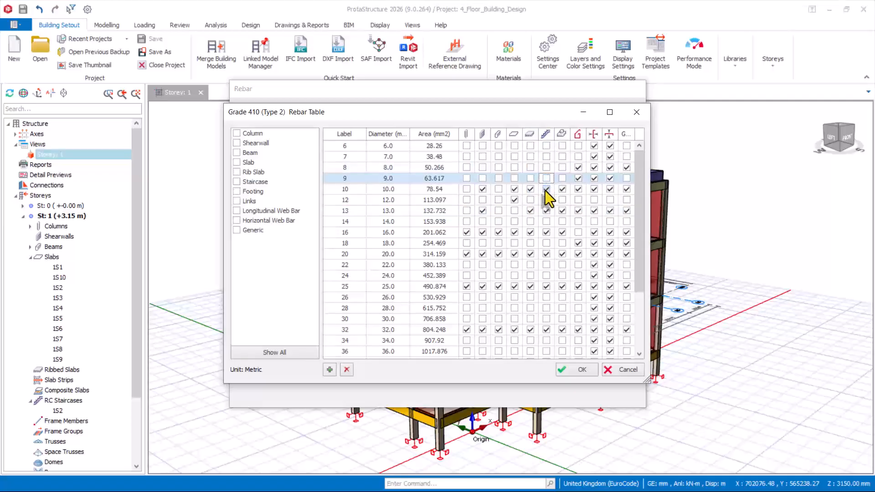
click(546, 211)
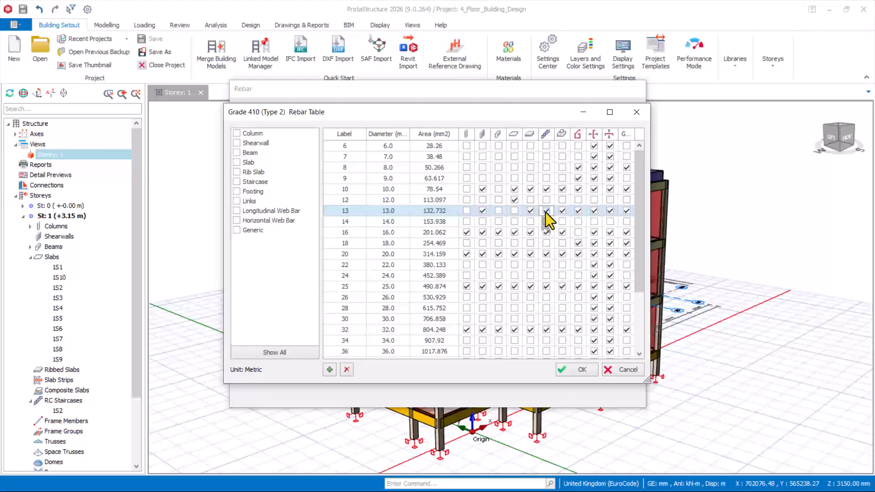
click(548, 201)
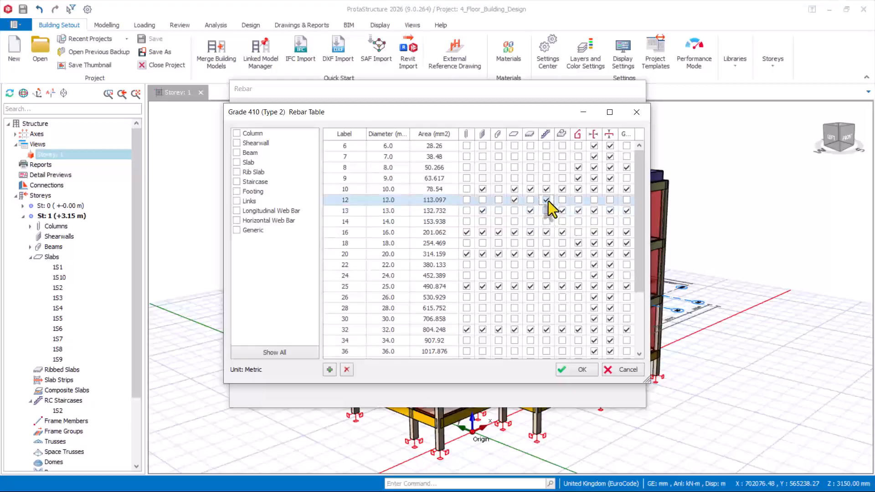
click(547, 233)
click(546, 233)
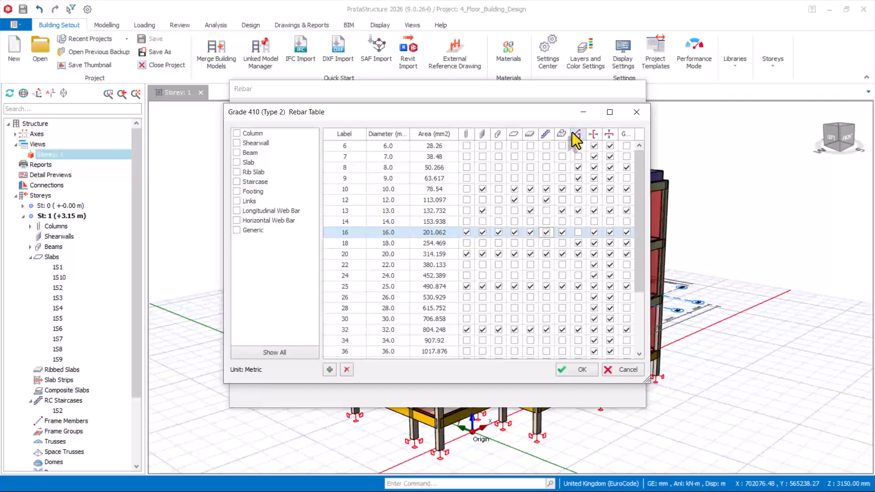
For footings, exclude the 10 and 13 mm bars and allow 12 mm
click(562, 190)
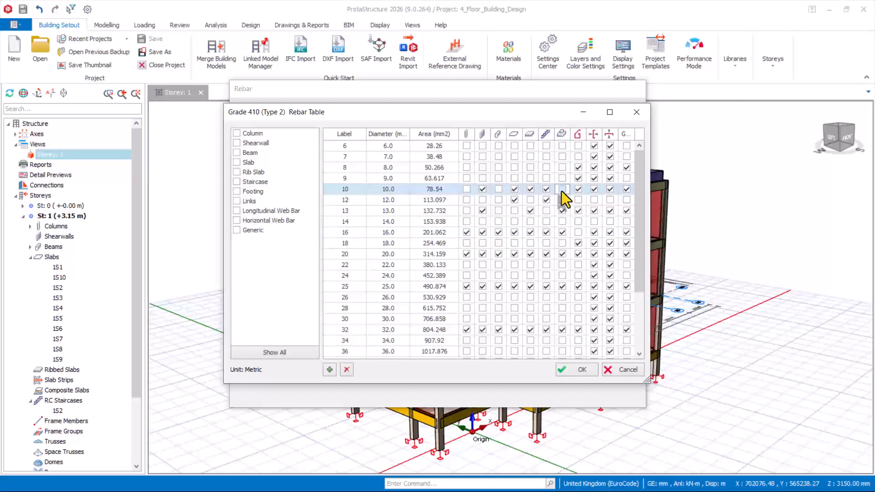
click(562, 200)
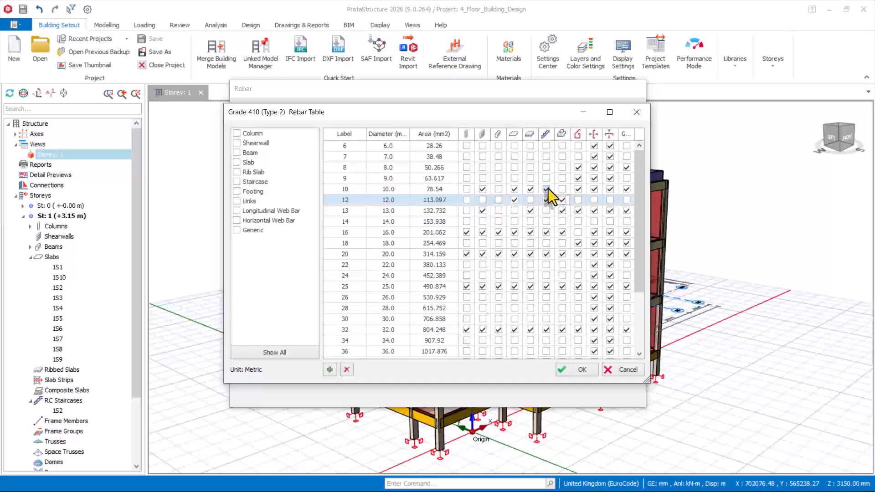
click(563, 211)
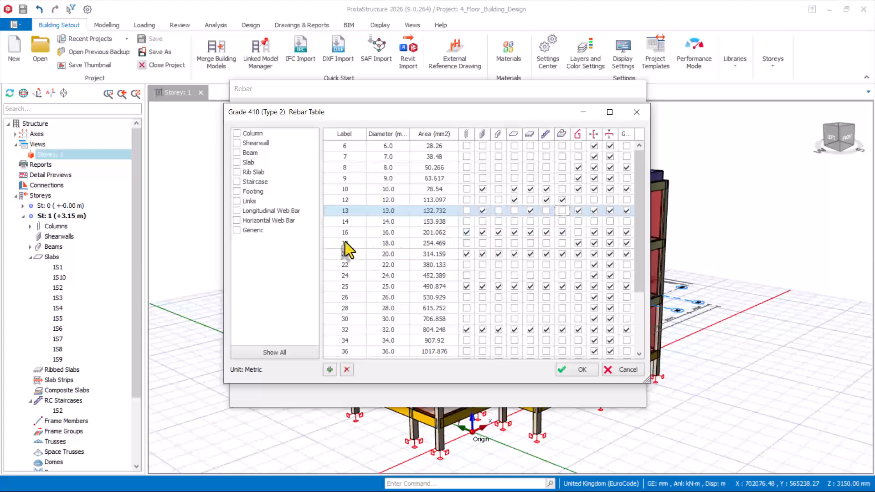
For links, exclude the 8, 9, 13 and 18 mm bars, keep 10 mm and allow 12 mm
click(578, 167)
click(577, 179)
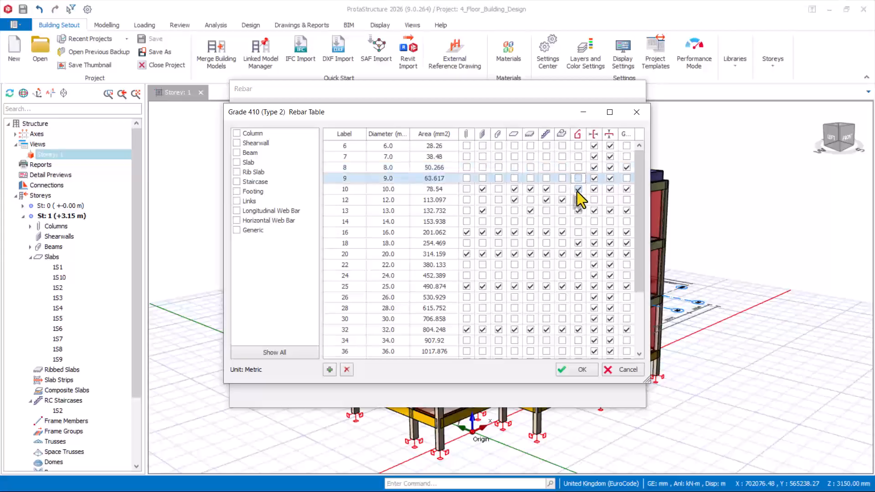
click(577, 189)
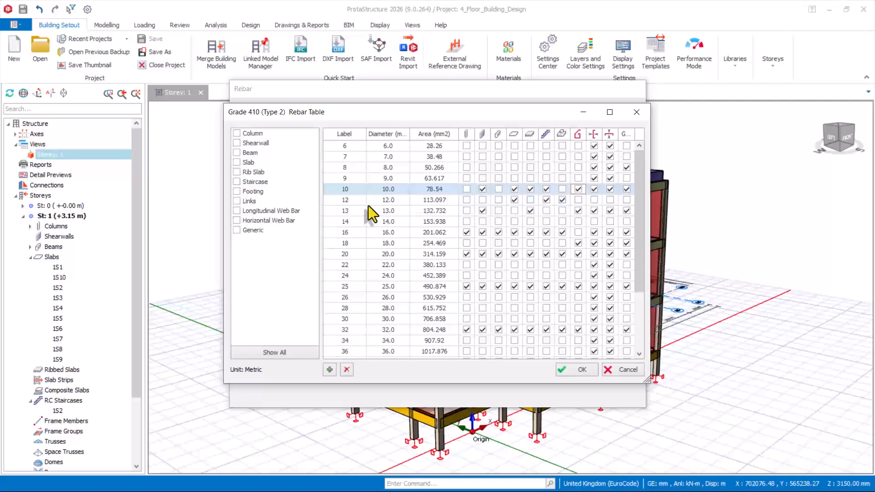
click(578, 199)
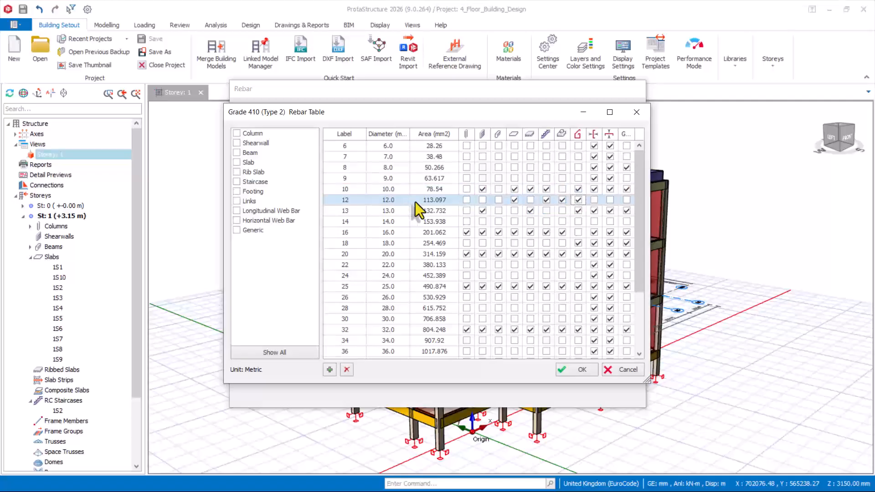
click(578, 243)
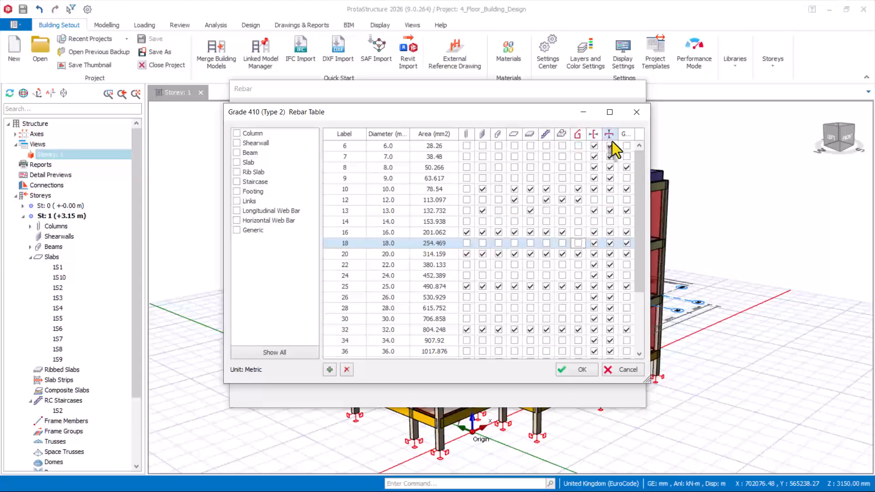
For longitudinal web bars, exclude the 6, 7, 8, 9, 10 and 13 mm diameters and allow 12 mm
click(595, 147)
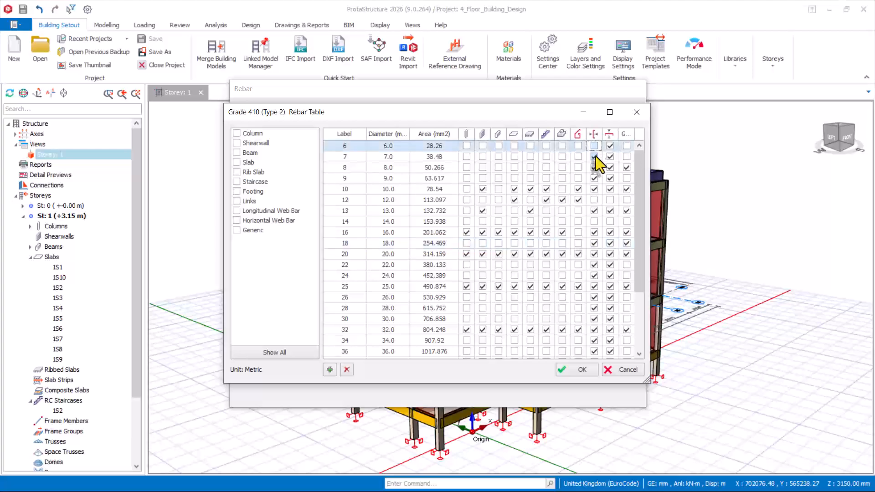
click(594, 157)
click(596, 169)
click(595, 177)
click(594, 189)
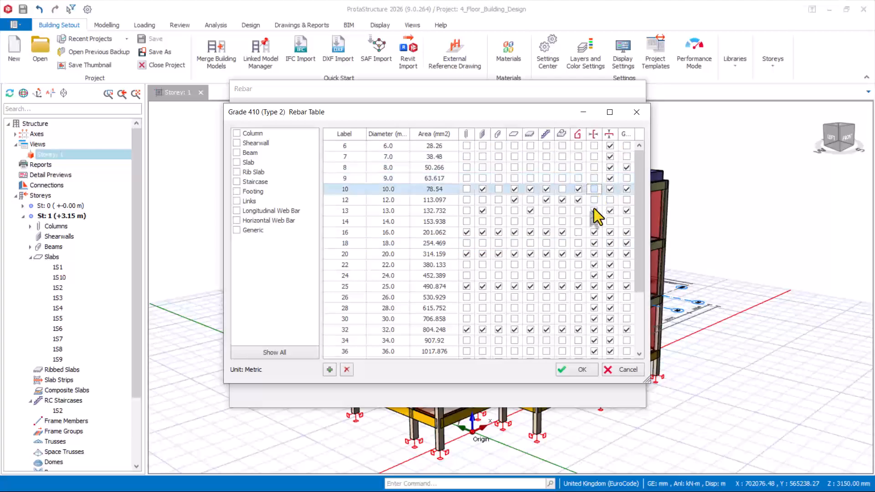
click(594, 210)
click(595, 200)
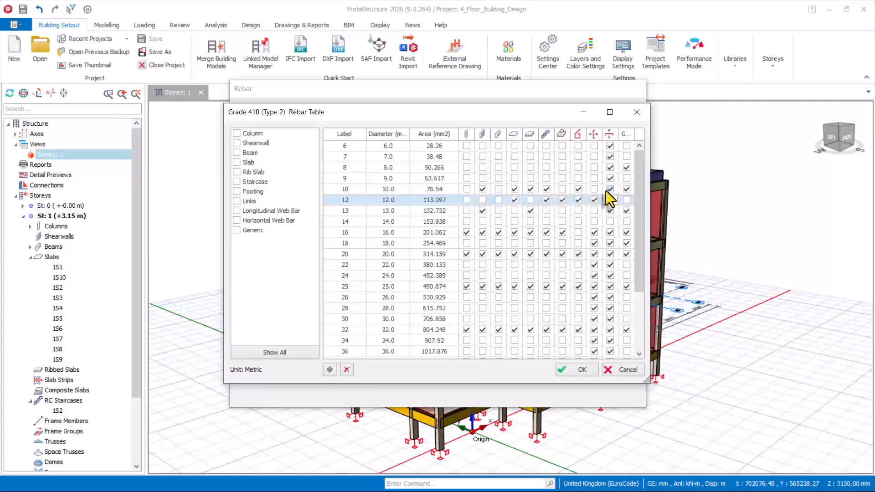
For horizontal web bars, exclude the 6, 7, 8, 9 and 10 mm diameters
click(610, 189)
click(611, 178)
click(610, 167)
click(610, 156)
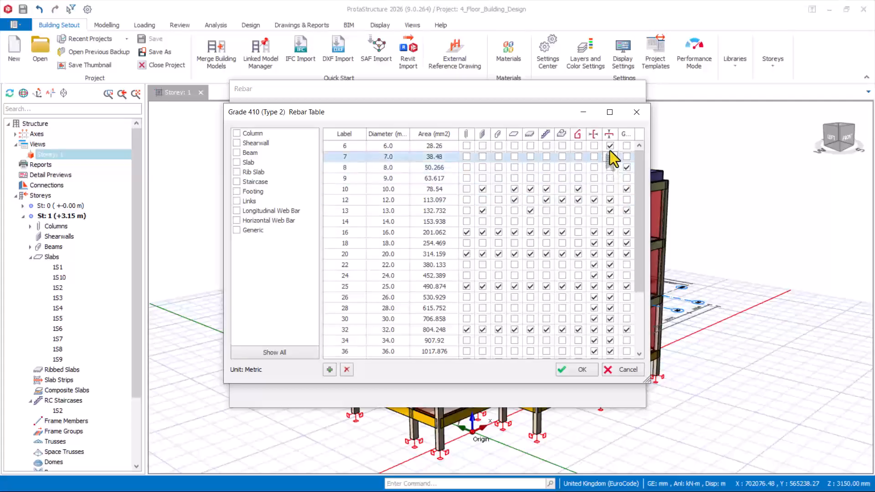
click(610, 146)
Allow 10 mm again for longitudinal and horizontal web bars, adjust their 12 mm settings, and accept the rebar table and material
click(610, 200)
click(594, 199)
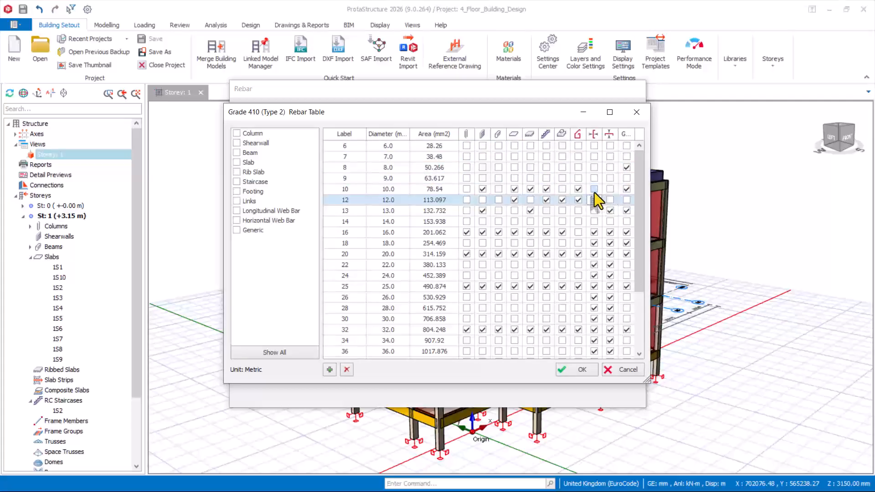
click(594, 189)
click(610, 190)
click(594, 200)
click(583, 370)
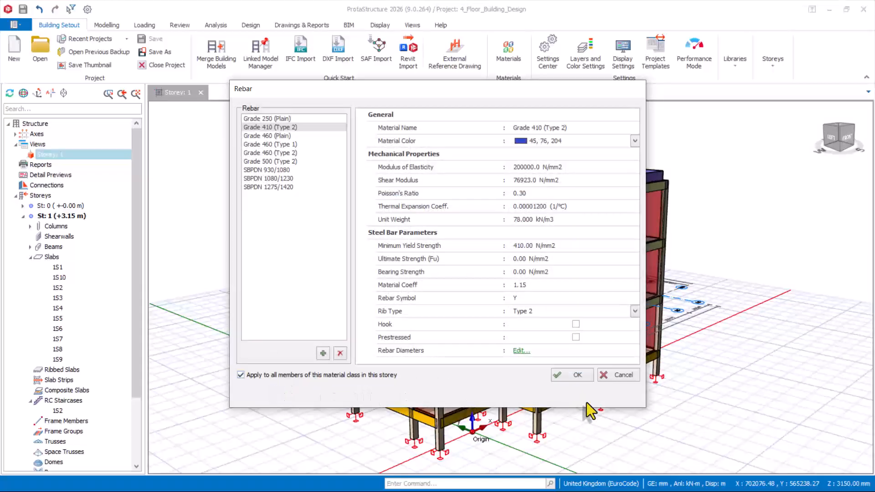
click(567, 378)
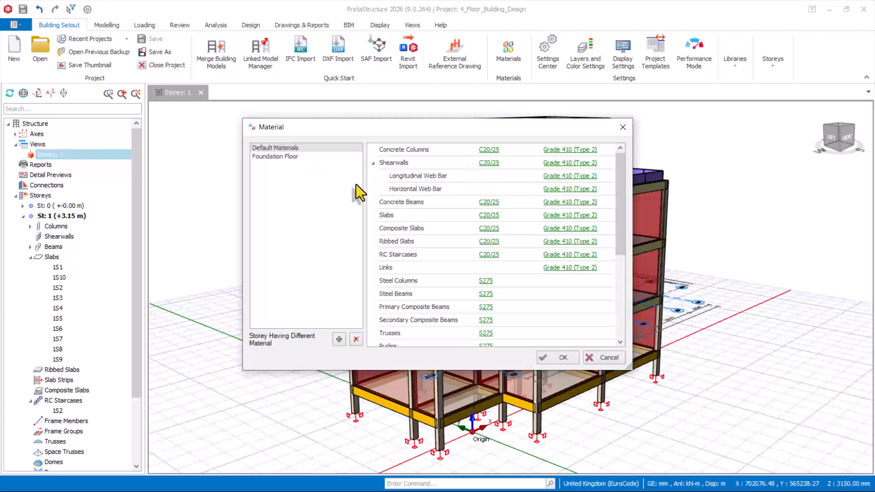
For the foundation floor, set the subbasement wall concrete to C20/25 and apply it to all members of this class in the storey
click(275, 159)
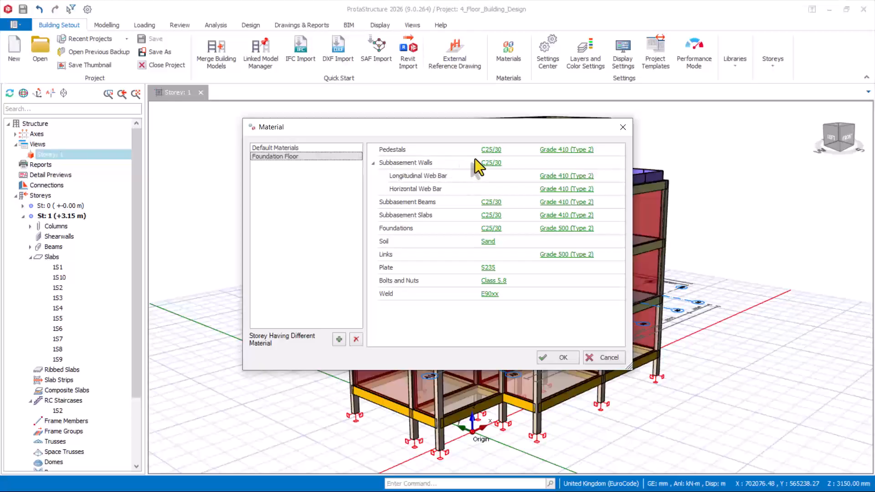
click(490, 160)
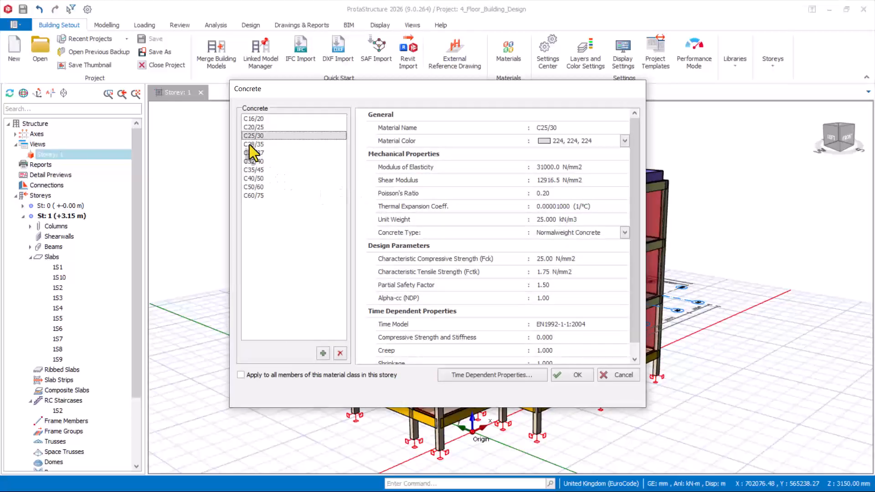
click(250, 127)
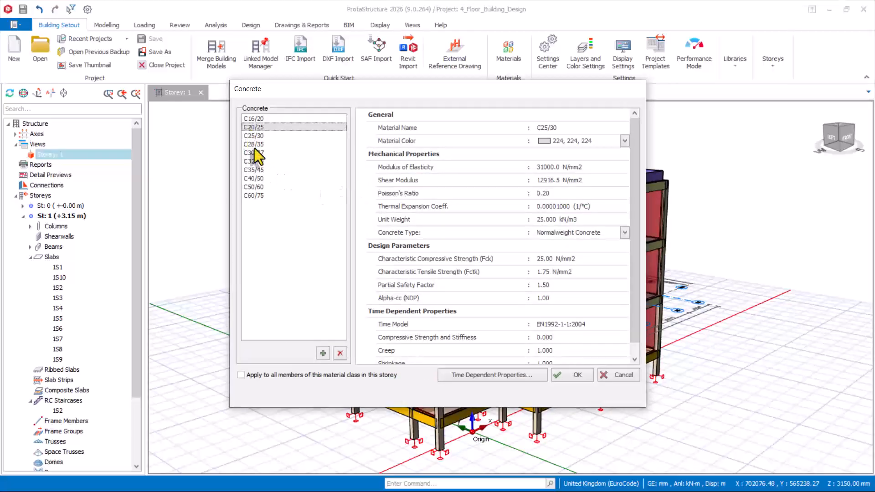
click(244, 375)
click(573, 377)
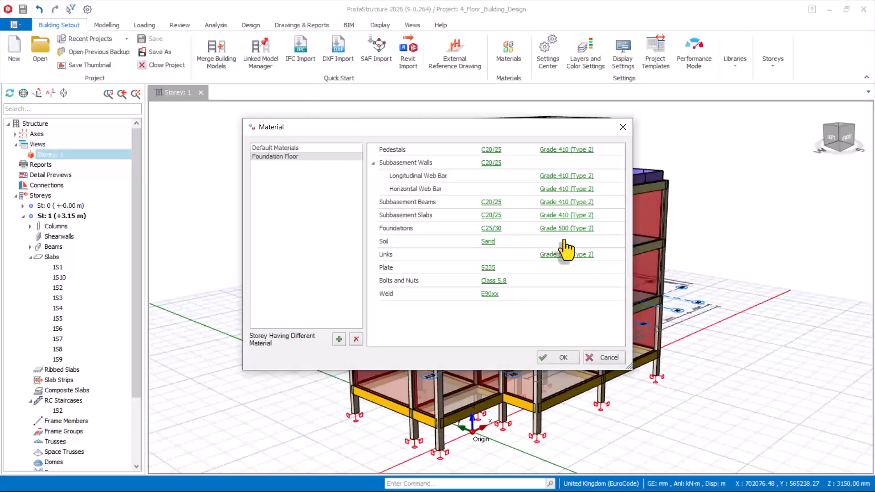
Change the concrete of the foundations to C20/25, applying it to all members of this material class in the storey
click(492, 229)
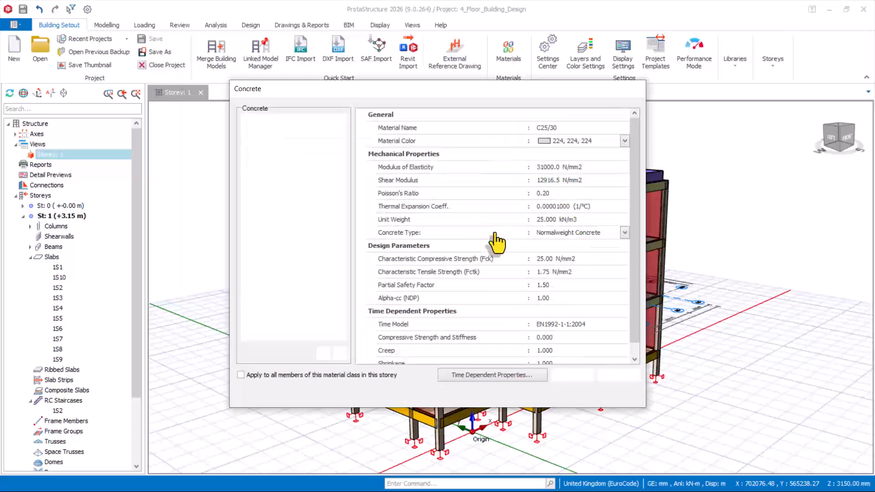
click(250, 128)
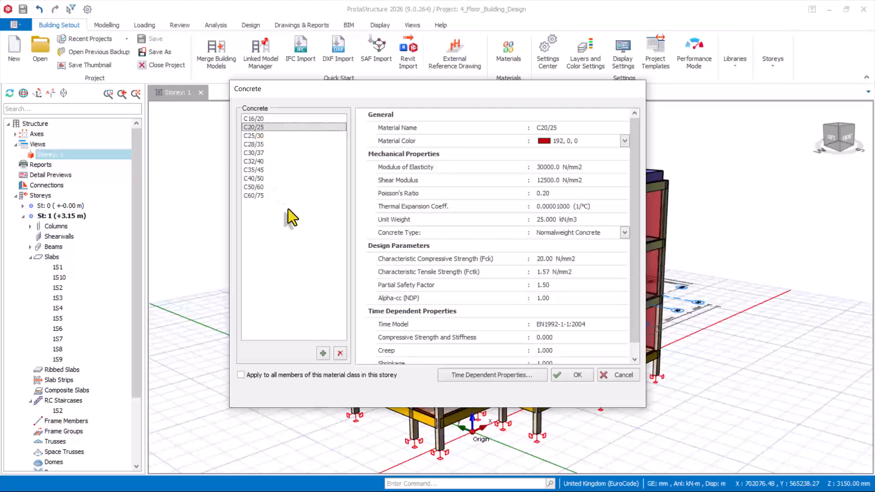
click(258, 377)
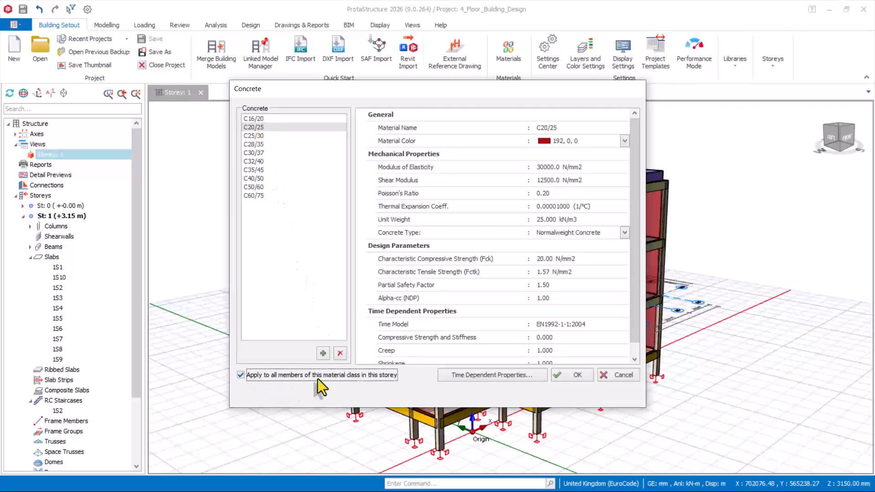
click(575, 379)
Set the foundations' rebar to Grade 410 (Type 2), check its bar diameter table, and apply it to all members of the class
click(557, 228)
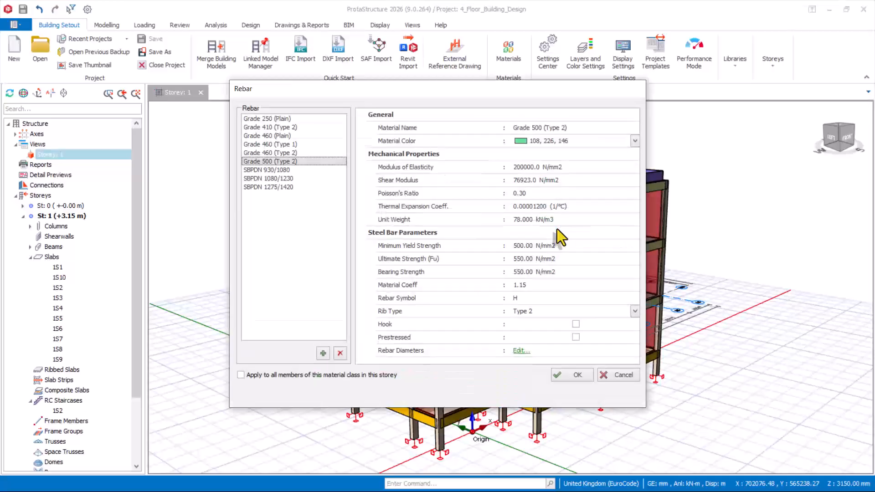
click(265, 128)
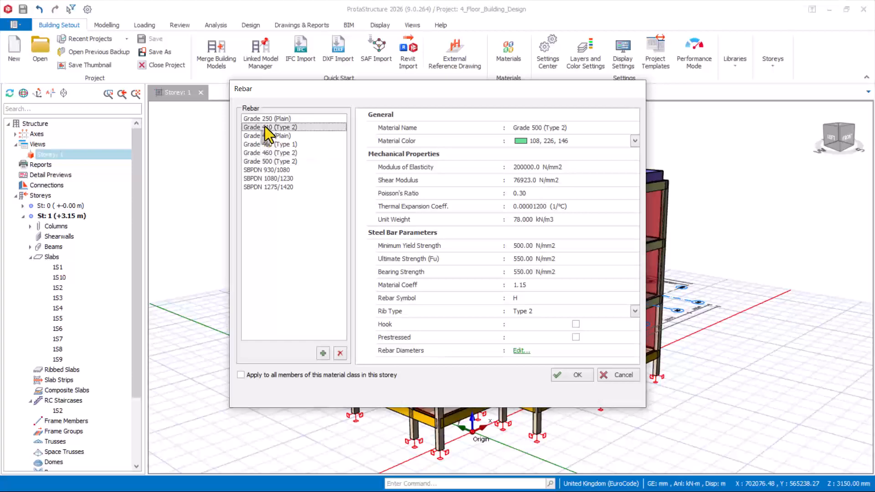
click(521, 350)
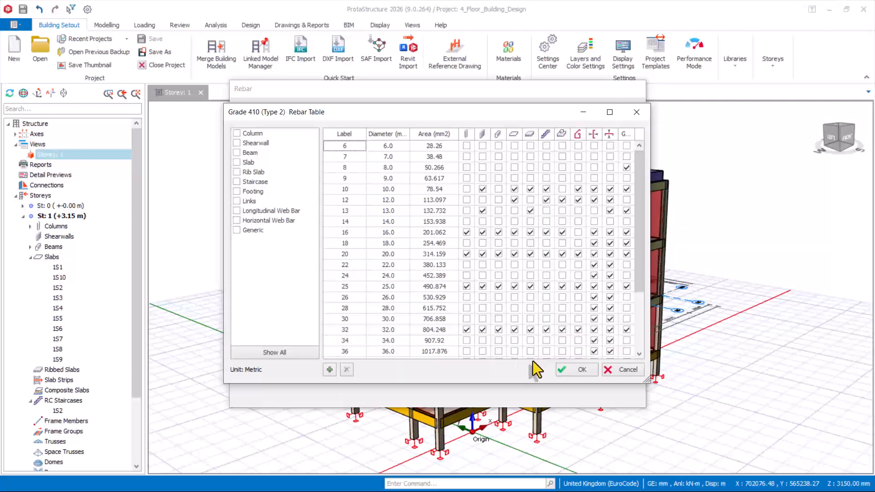
click(567, 370)
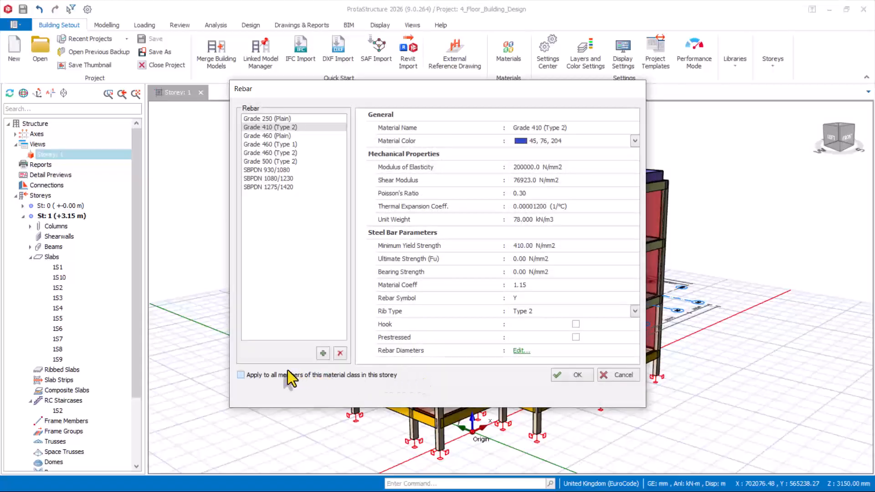
click(258, 373)
click(567, 376)
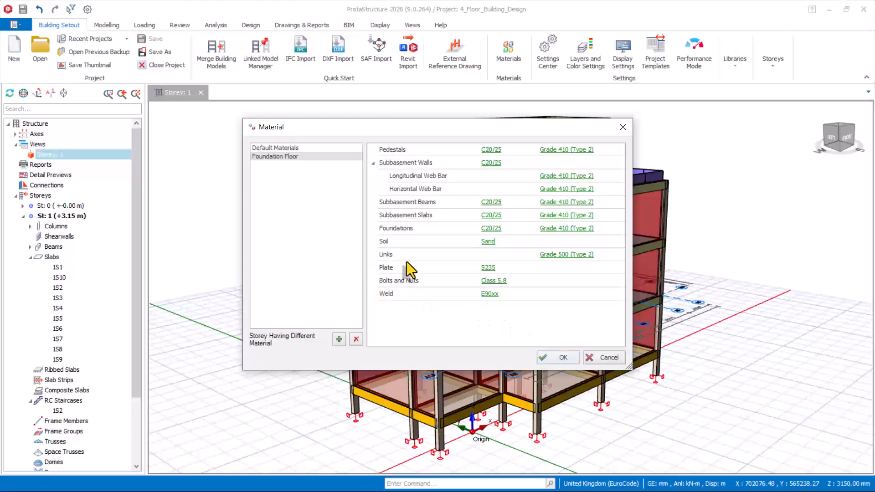
Assign Grade 410 (Type 2) rebar to the foundation floor links and apply it to all members of this class in the storey
click(566, 258)
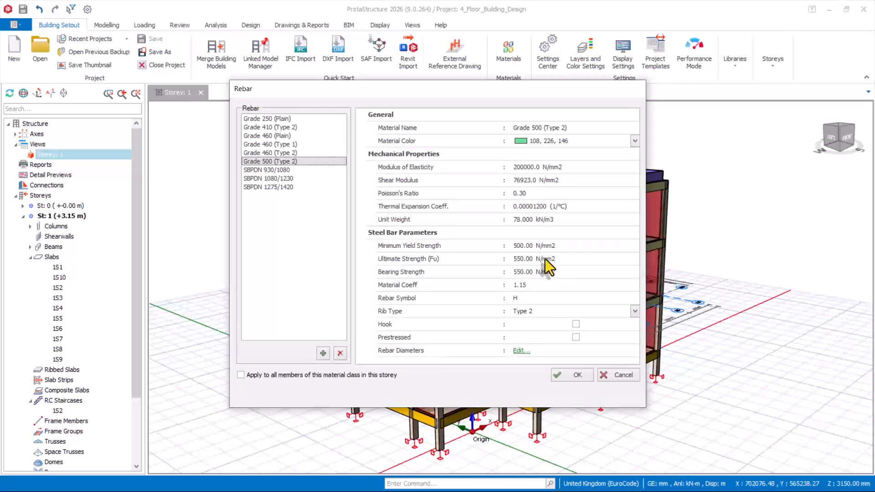
click(287, 128)
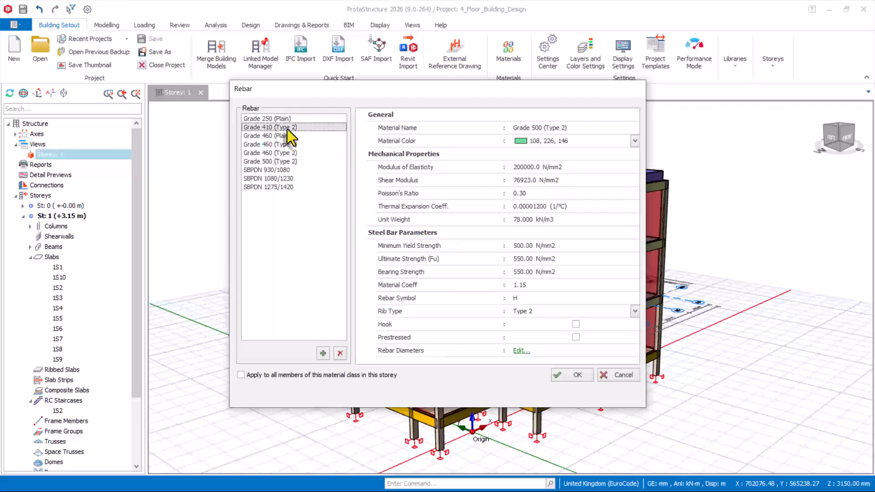
click(258, 375)
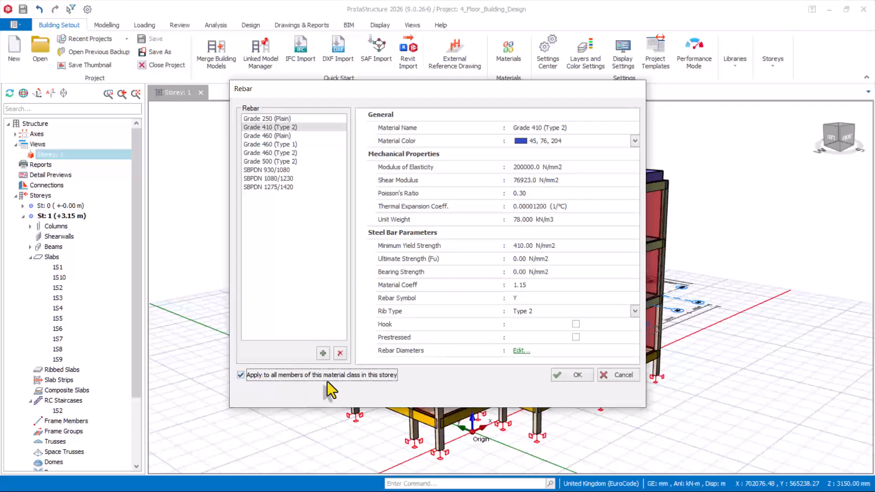
click(577, 375)
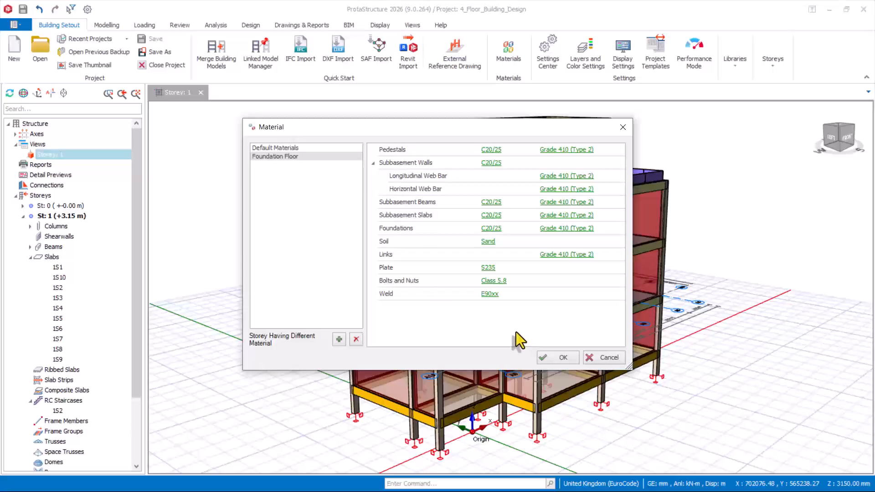
Review the properties of the Clay, Silt, Rock and Sand soil materials and keep Sand as the foundation soil
drag(429, 129, 493, 123)
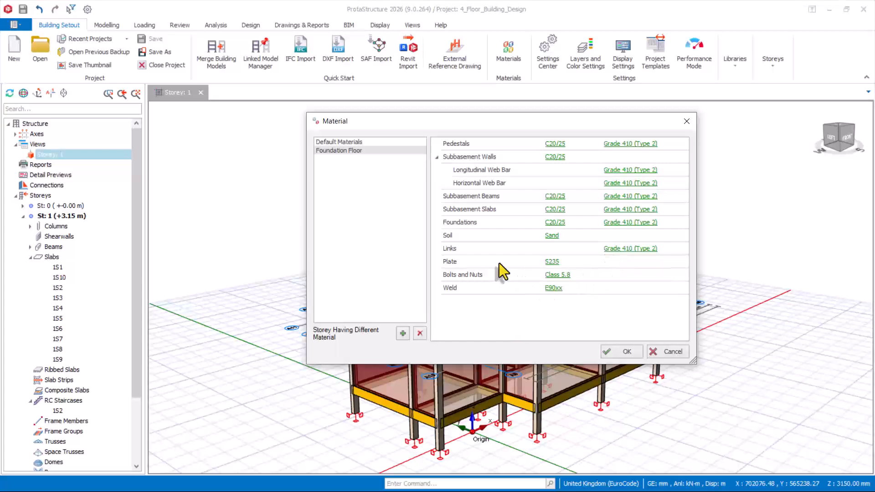
drag(479, 126, 422, 121)
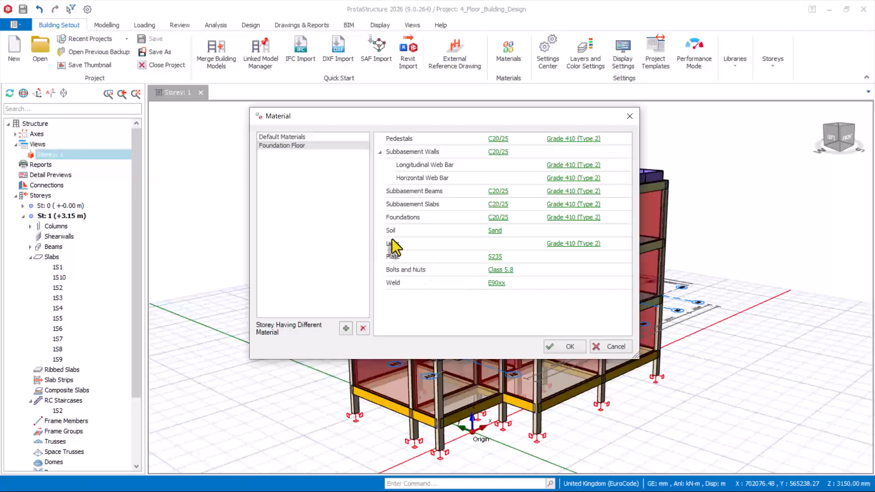
click(495, 230)
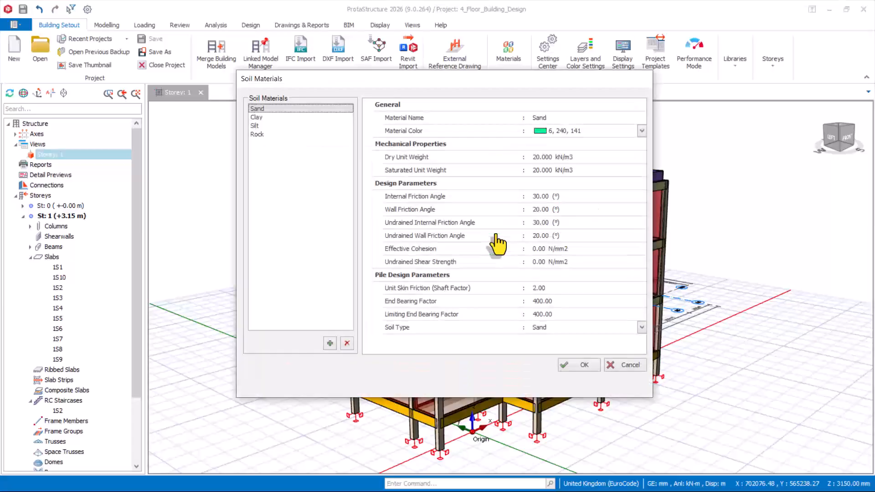
click(260, 118)
click(255, 126)
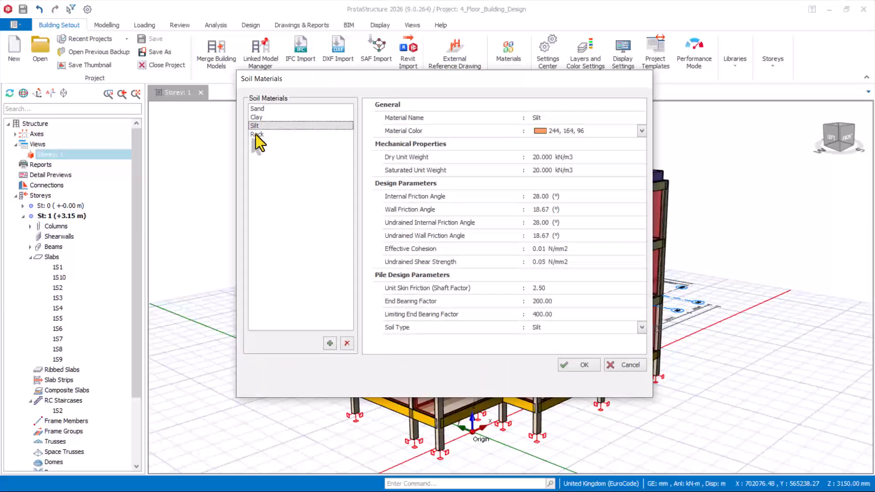
click(256, 134)
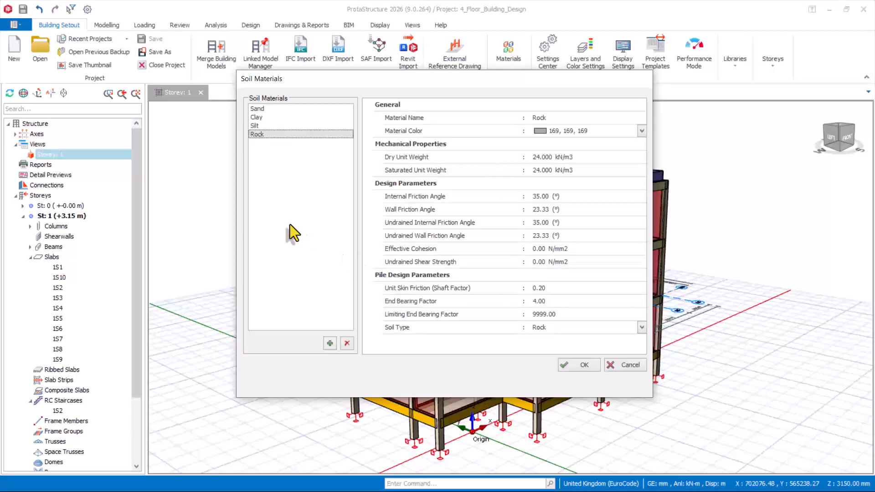
click(255, 110)
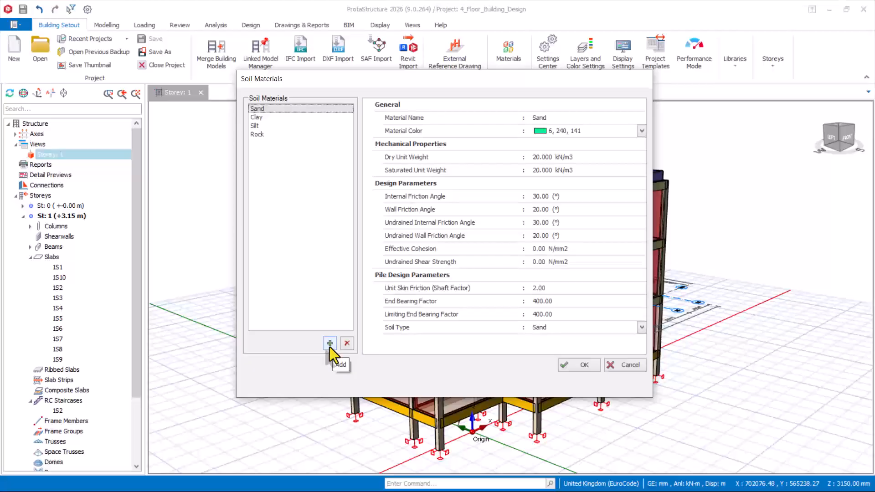
click(580, 363)
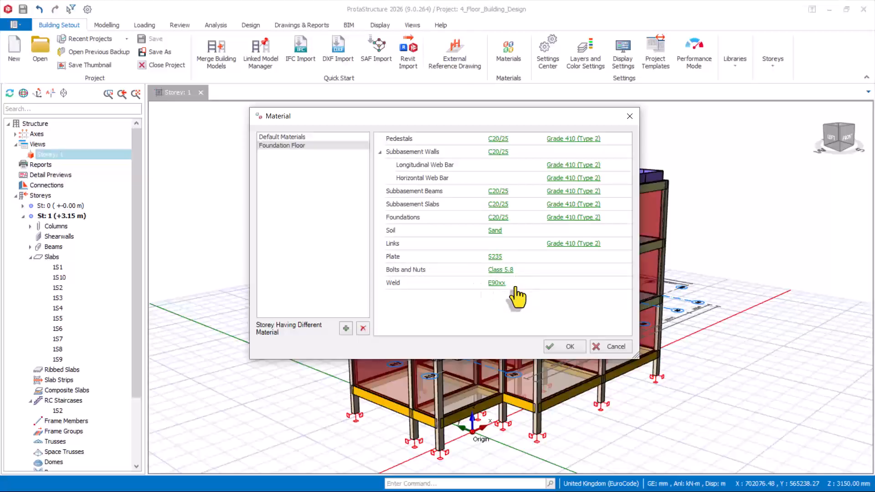
Accept the material definitions and save the project
click(568, 348)
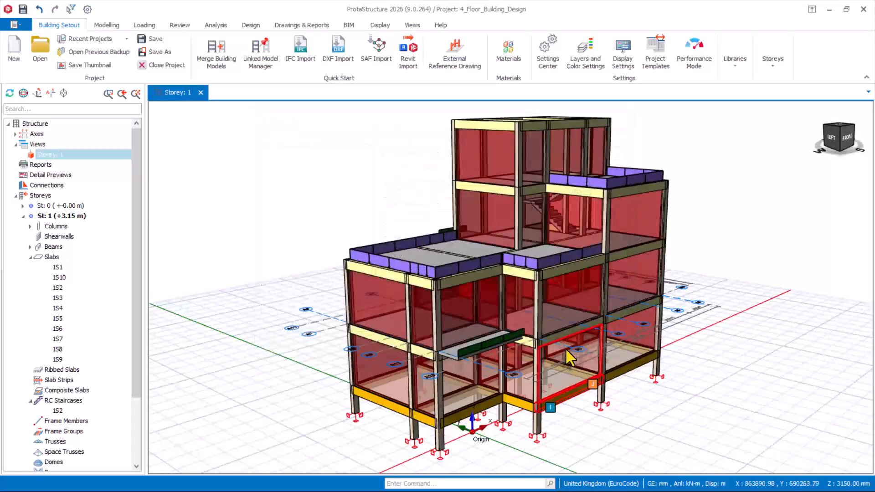
click(24, 10)
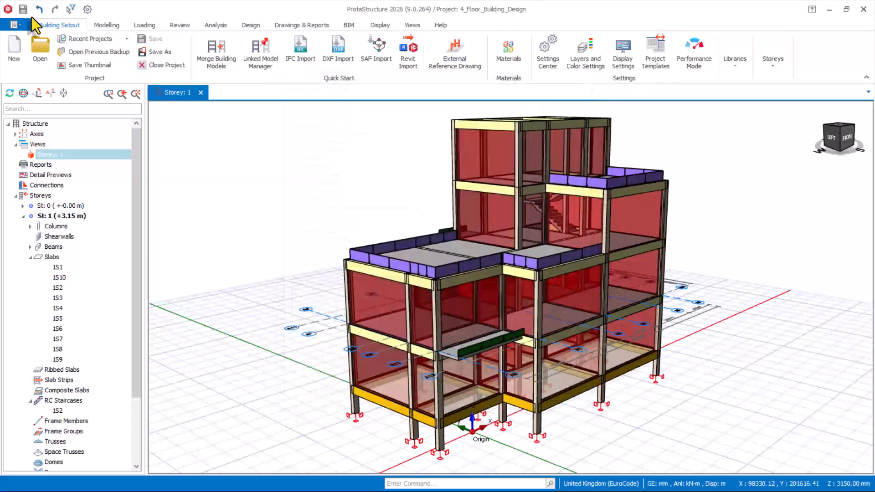
Open the project options and review the beam design settings for support shear force, ignorable forces and EC2 design parameters
click(87, 9)
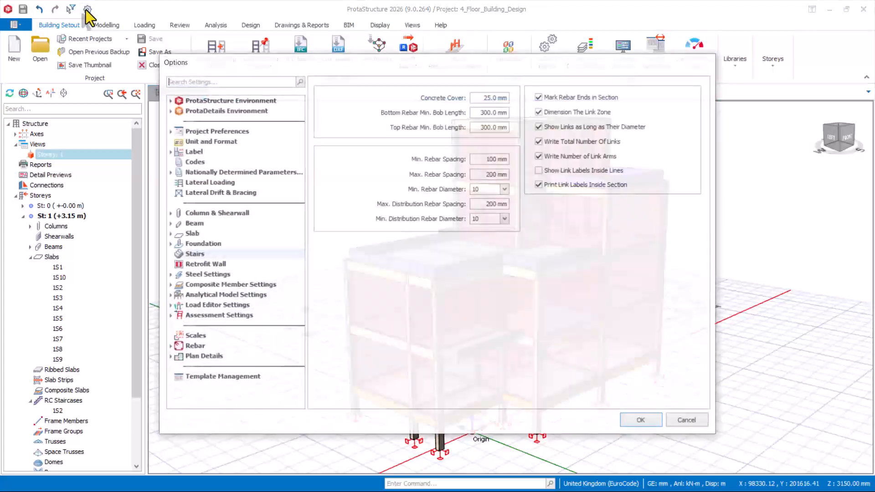
double_click(188, 225)
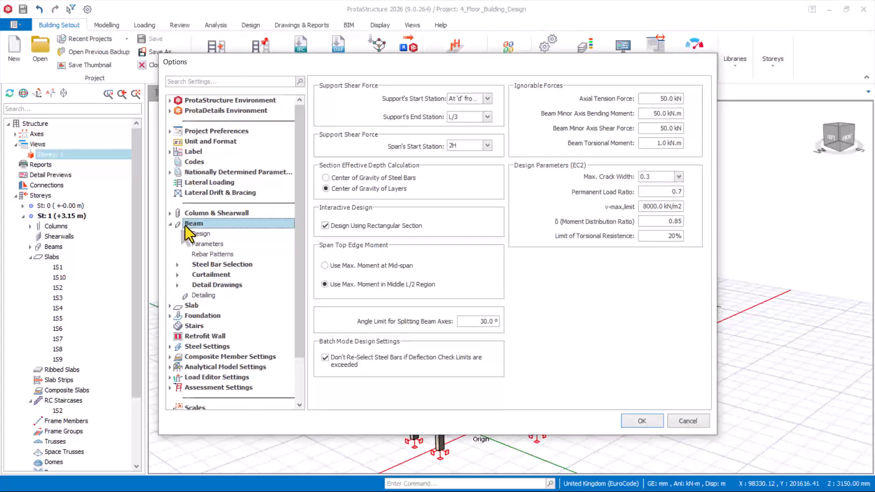
click(485, 147)
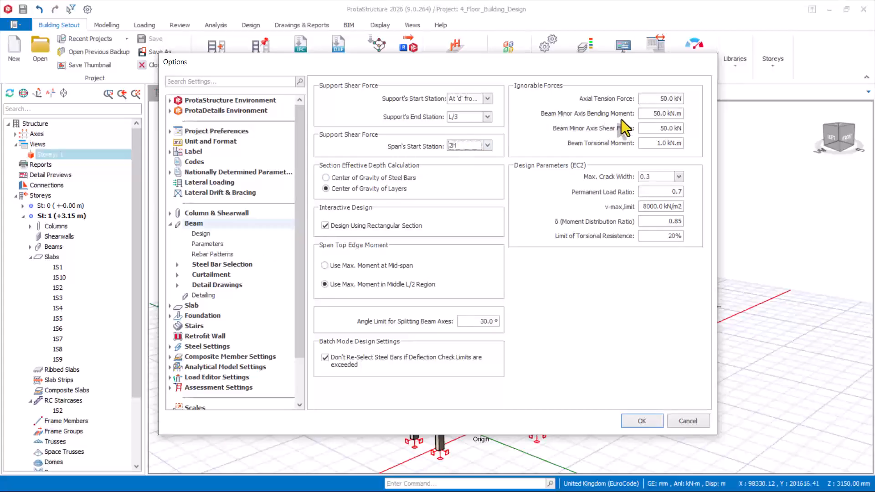
click(201, 233)
Review the floor beam and foundation beam parameters, including minimum steel and link diameters, steel bar cut length and concrete covers
click(205, 243)
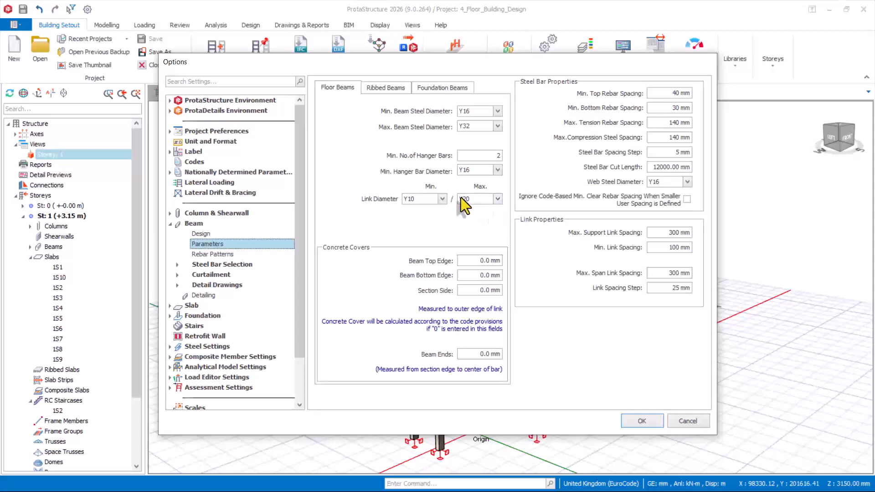
click(497, 200)
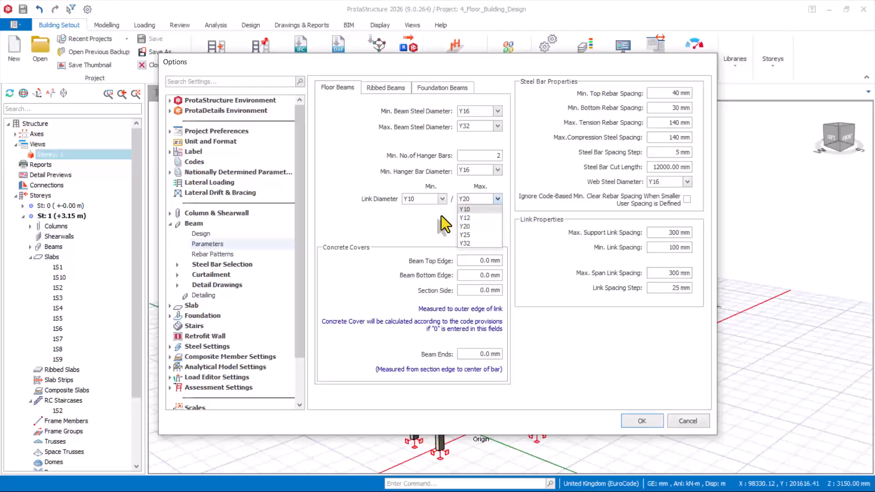
click(412, 202)
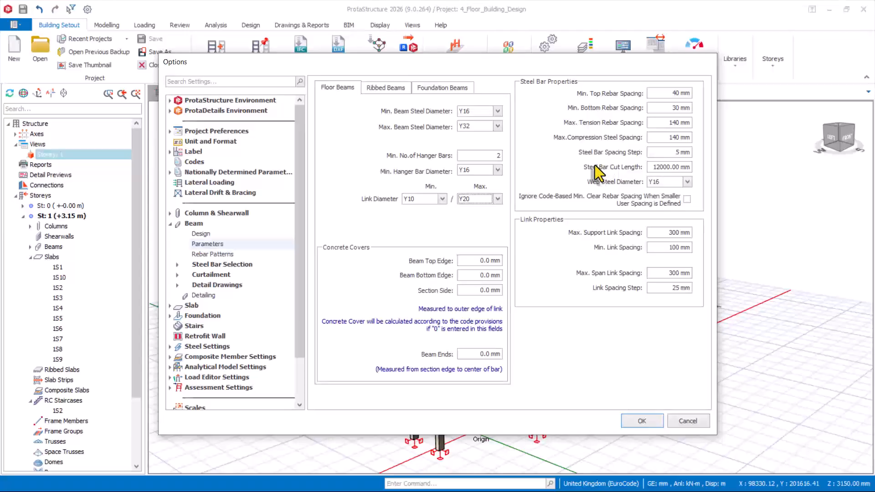
click(660, 165)
click(437, 89)
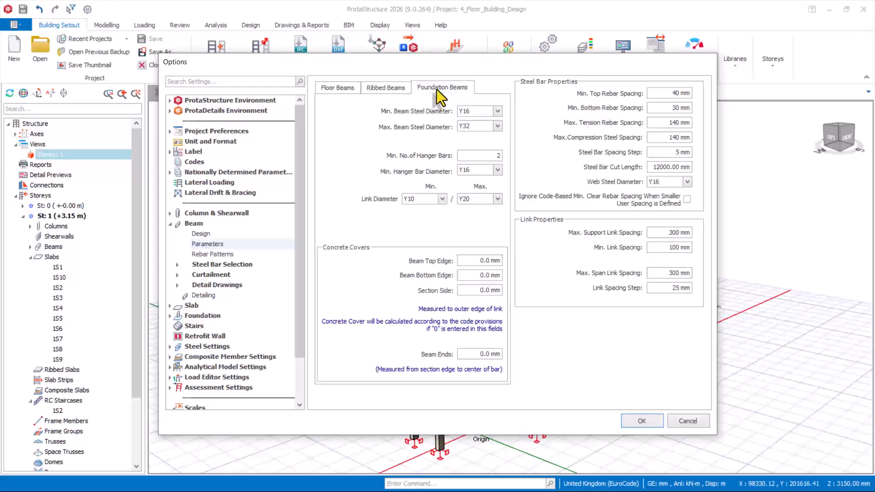
click(497, 111)
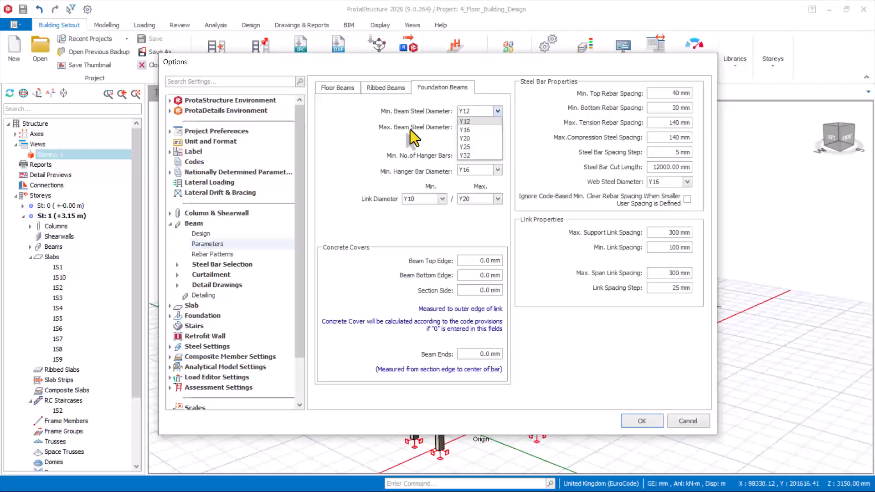
click(346, 142)
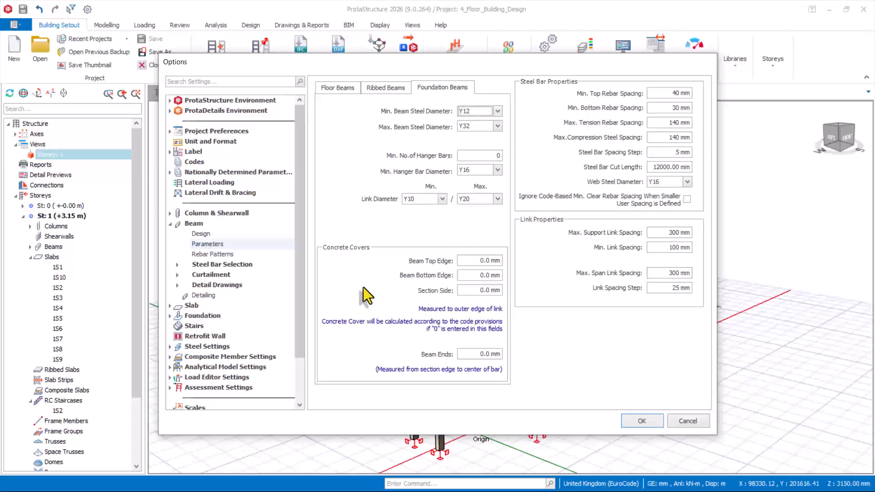
click(479, 260)
Review the column and shearwall settings for design, rebar selection method, column and wall containment, longitudinal bars, mesh steel and detailing
click(182, 215)
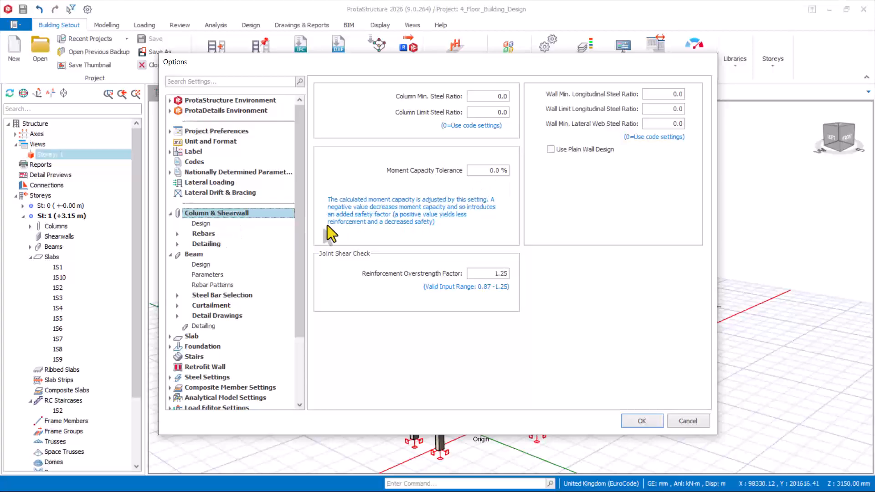
click(201, 235)
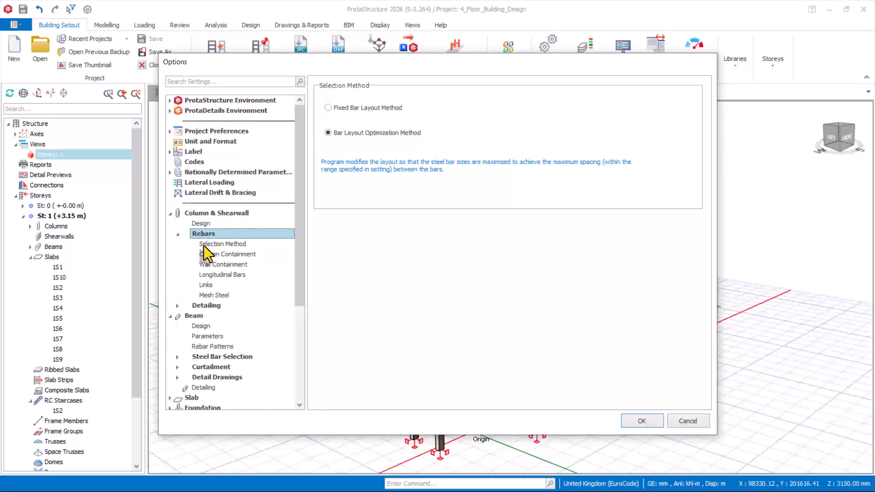
click(205, 246)
click(212, 254)
click(215, 264)
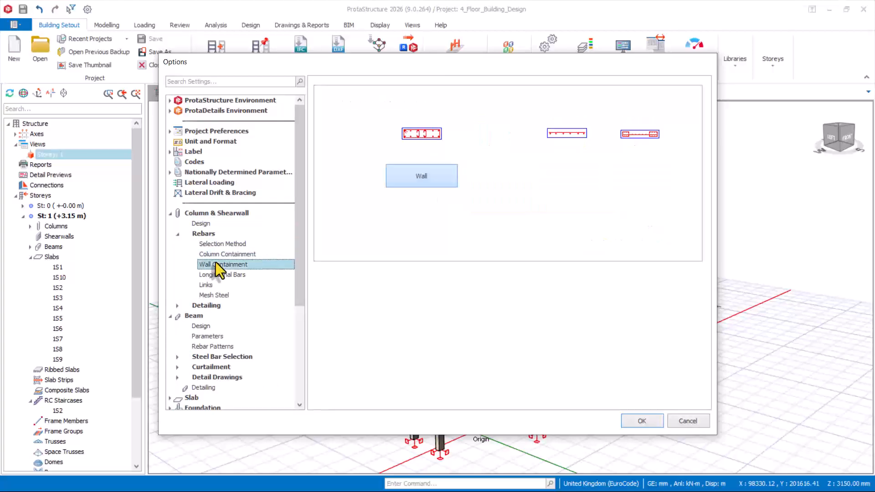
click(220, 272)
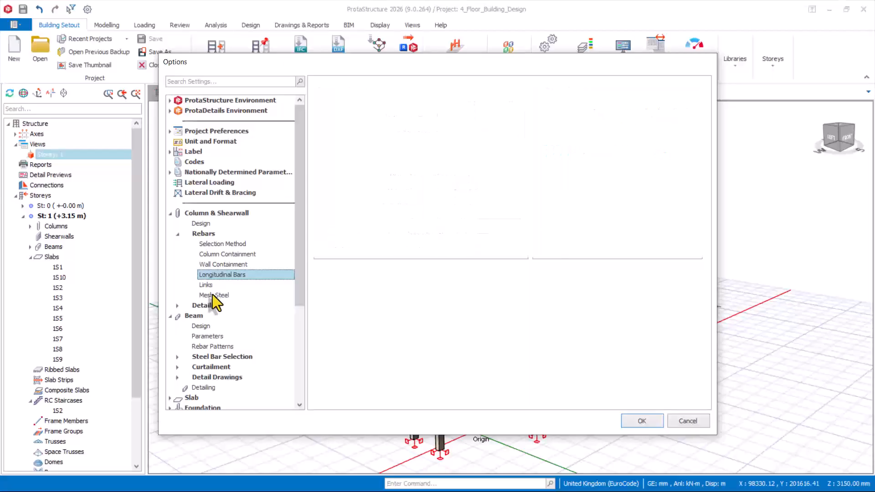
click(212, 295)
click(209, 305)
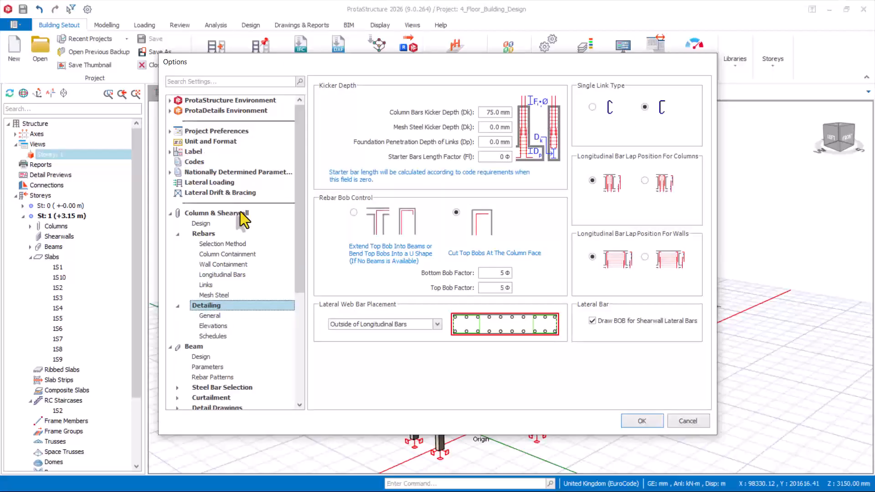
Review the consultant and project information fields in the project preferences, from the calculated-by entry to the client name and project number
click(201, 132)
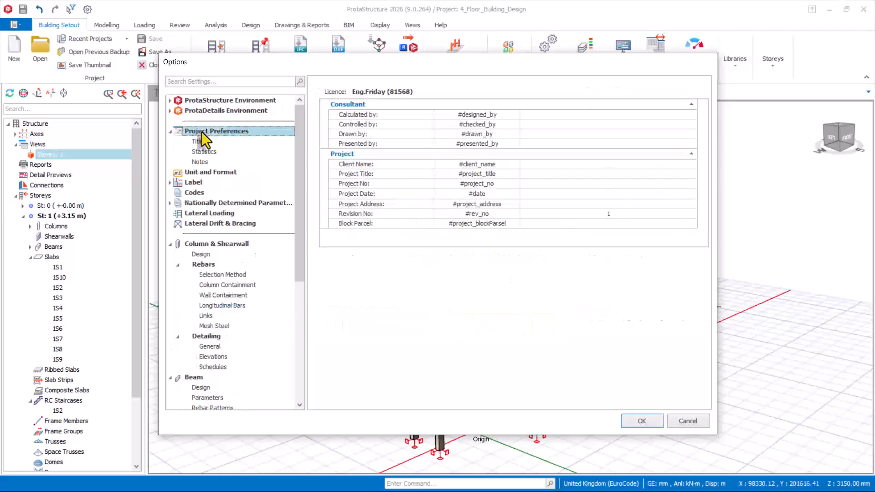
click(385, 106)
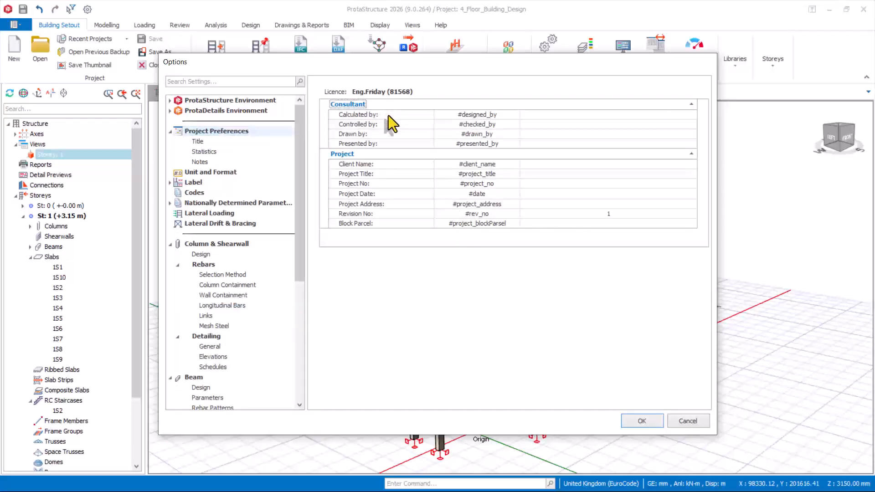
click(387, 115)
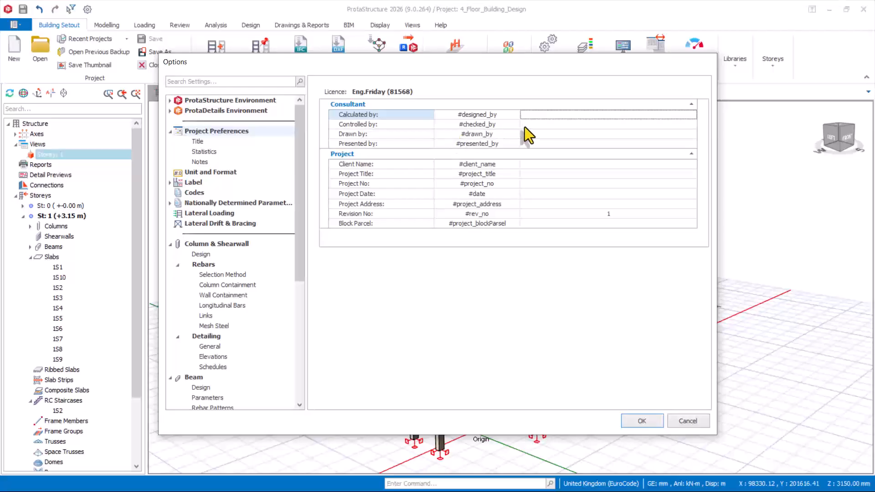
click(549, 125)
click(534, 135)
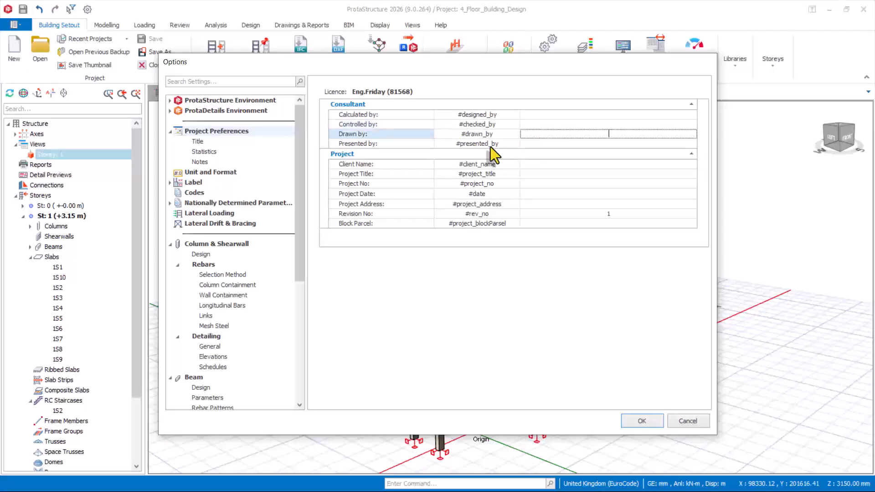
click(550, 145)
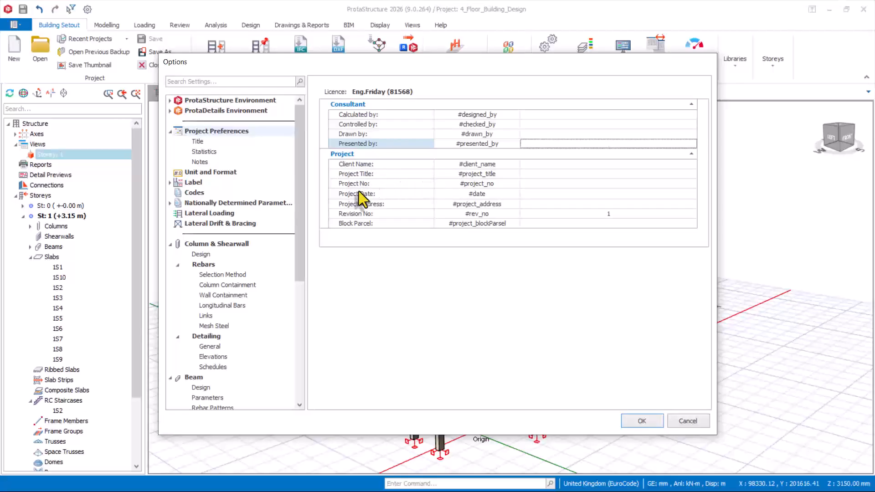
click(569, 182)
click(588, 164)
click(622, 184)
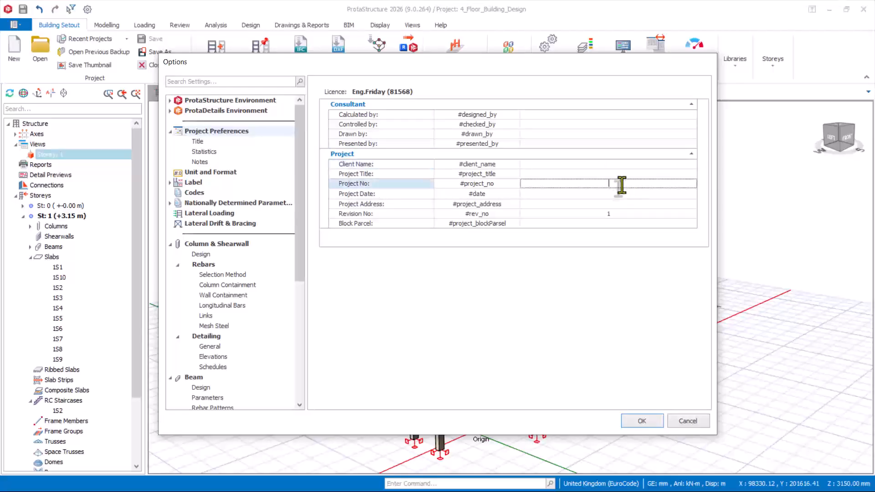
click(604, 166)
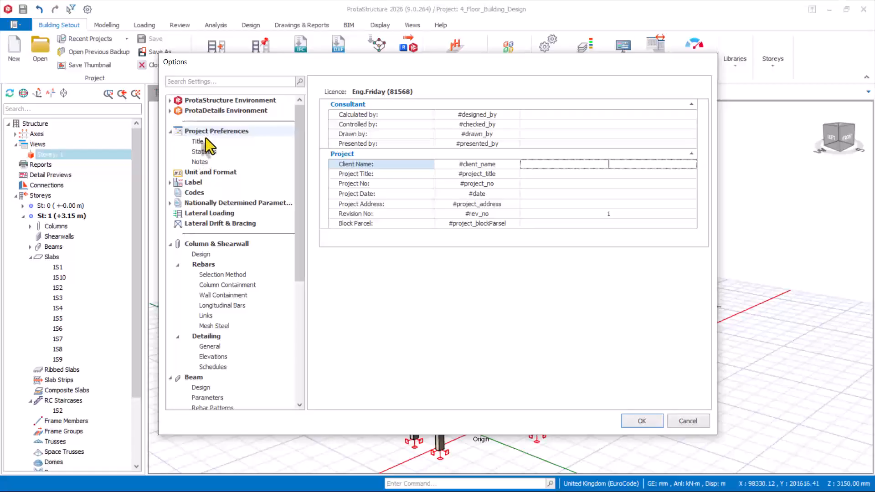
Accept the project options and save the project
click(642, 421)
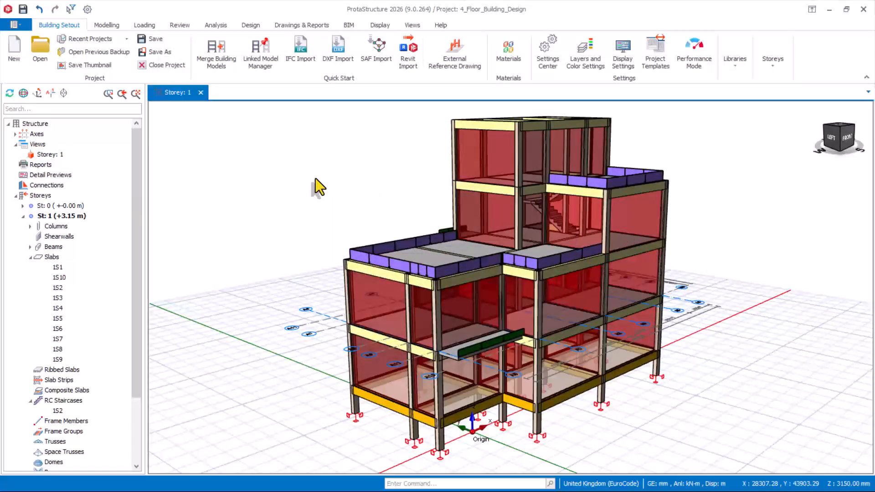
click(23, 9)
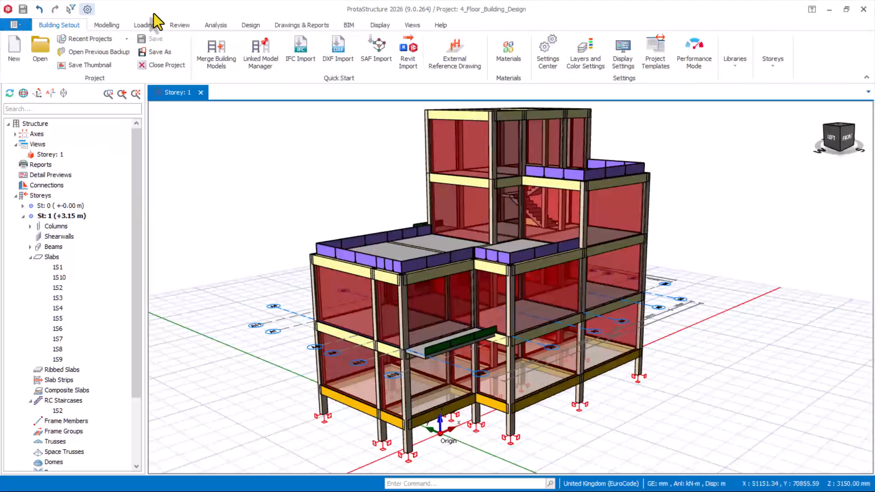
Run the building model check on all storeys with every check enabled, including overlapping members, axis intersections and repeating labels
click(187, 27)
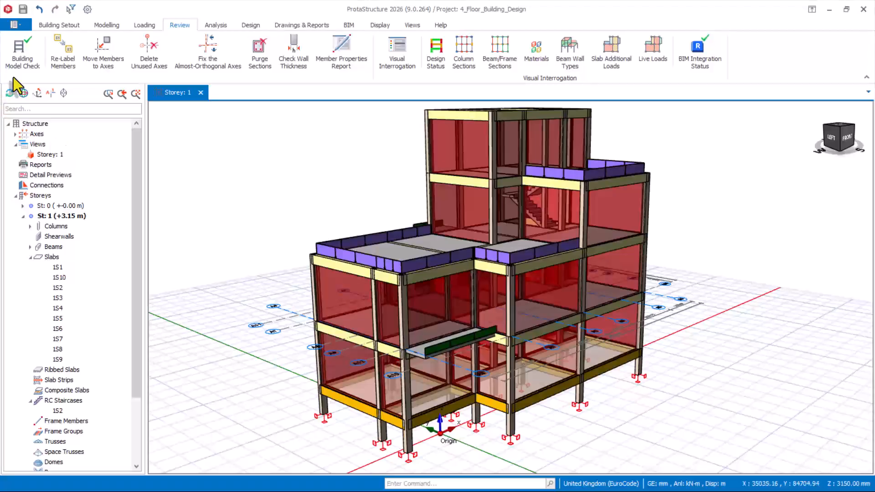
click(19, 64)
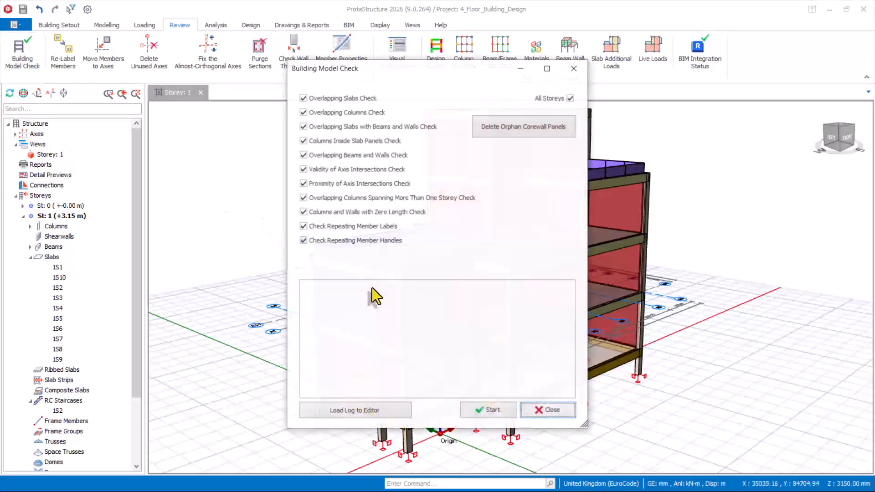
click(486, 410)
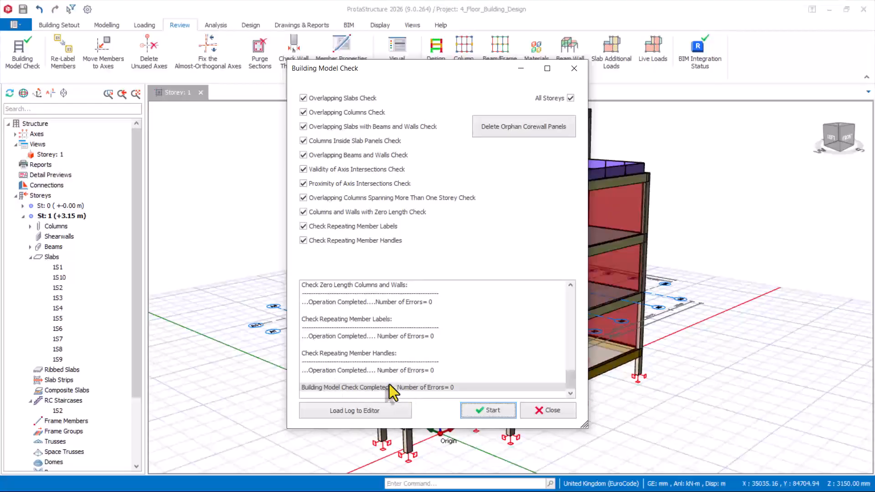
click(553, 410)
Examine the roof-level beams and columns of the building's uppermost storey in the 3D model
middle_drag(529, 278, 484, 331)
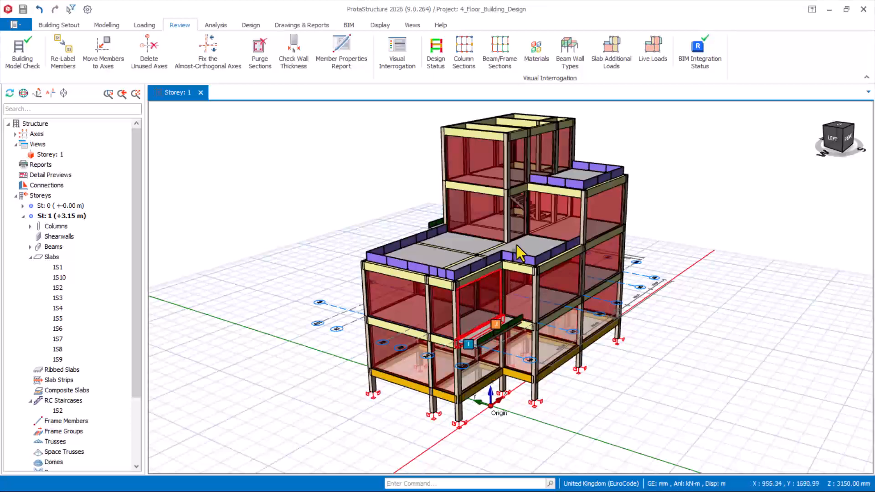
scroll(456, 142, up, 3)
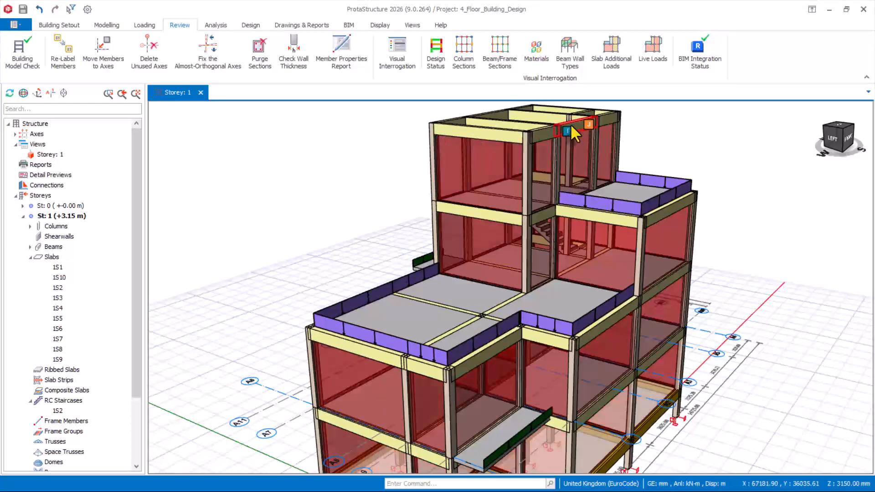
scroll(592, 119, up, 4)
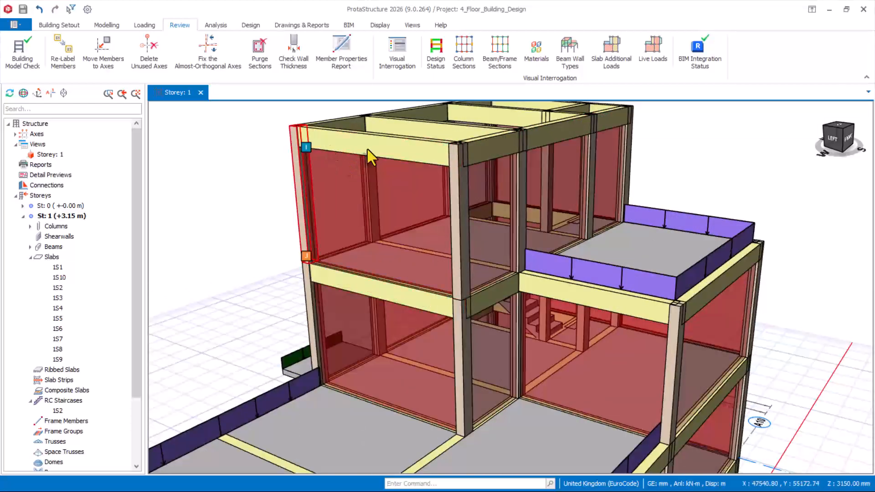
scroll(521, 230, down, 1)
scroll(507, 178, up, 1)
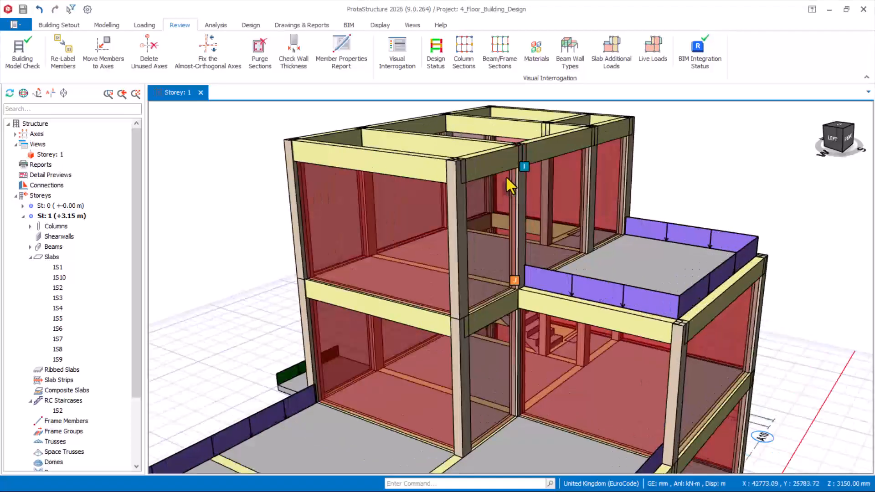
scroll(483, 175, up, 2)
scroll(492, 244, down, 3)
middle_drag(507, 279, 489, 248)
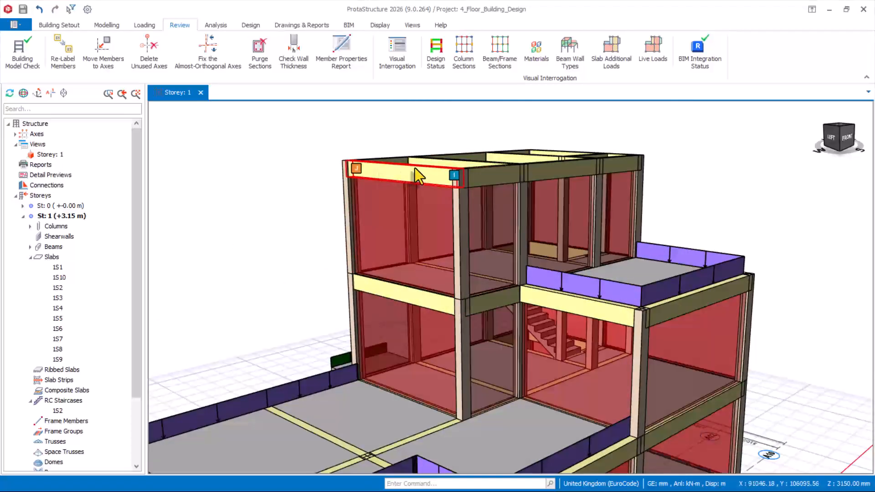
Make storey 4 (+12.60 m) the active storey and list its beams in the structure tree
scroll(79, 417, down, 3)
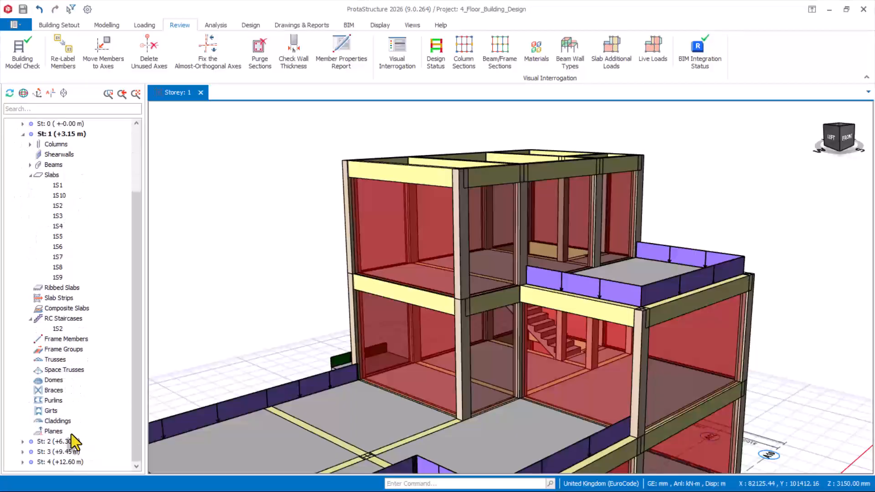
double_click(54, 462)
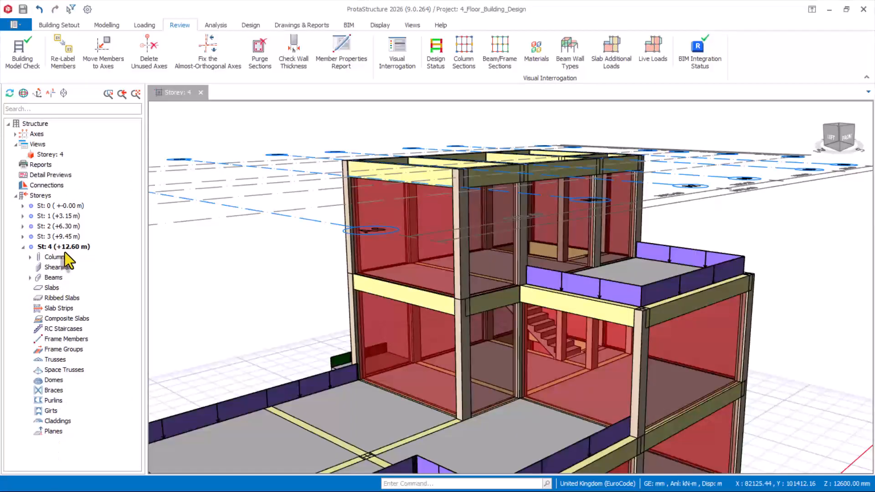
click(30, 278)
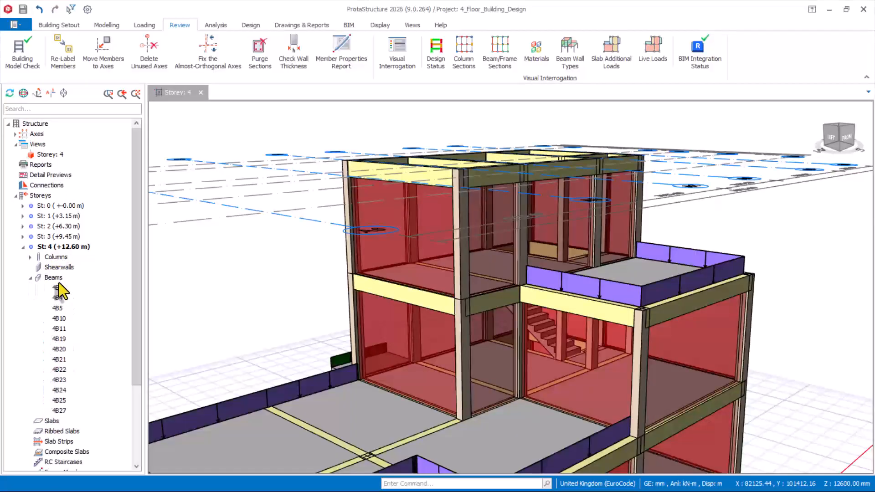
Set the depth h of all storey 4 beams, 4B3 to 4B27, to 350 mm together in the beam table
click(64, 287)
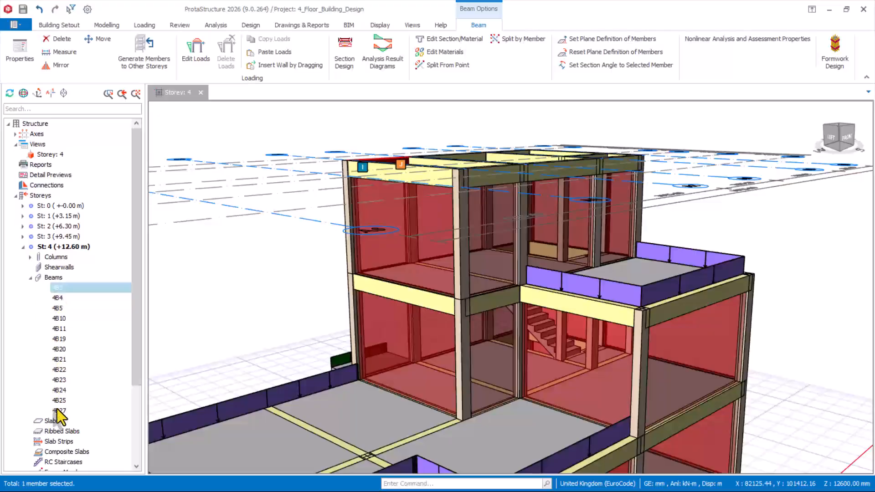
shift+click(60, 411)
right_click(62, 297)
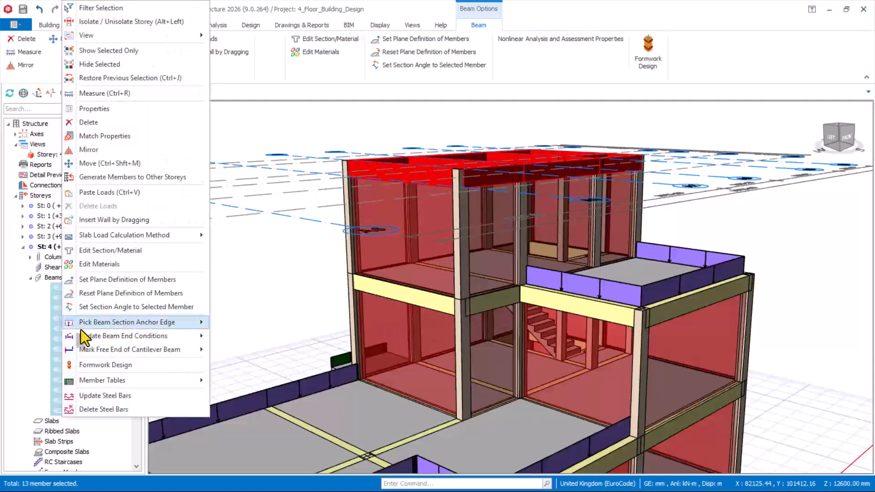
click(100, 110)
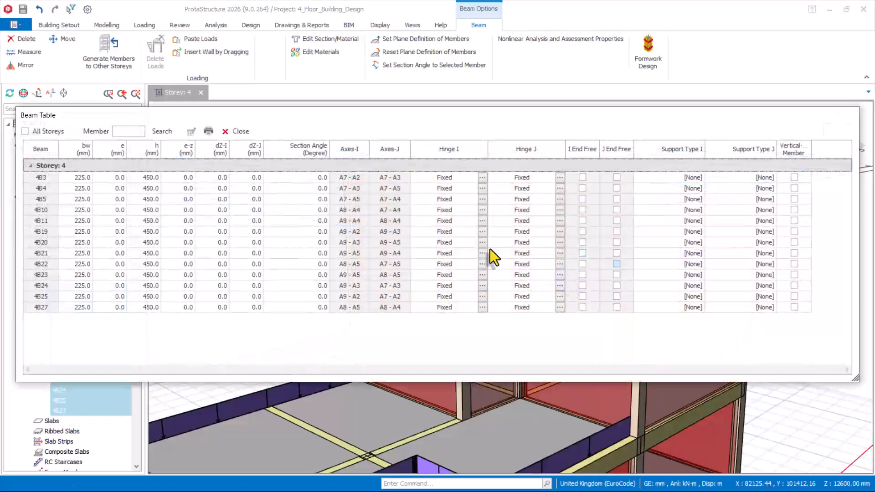
click(147, 153)
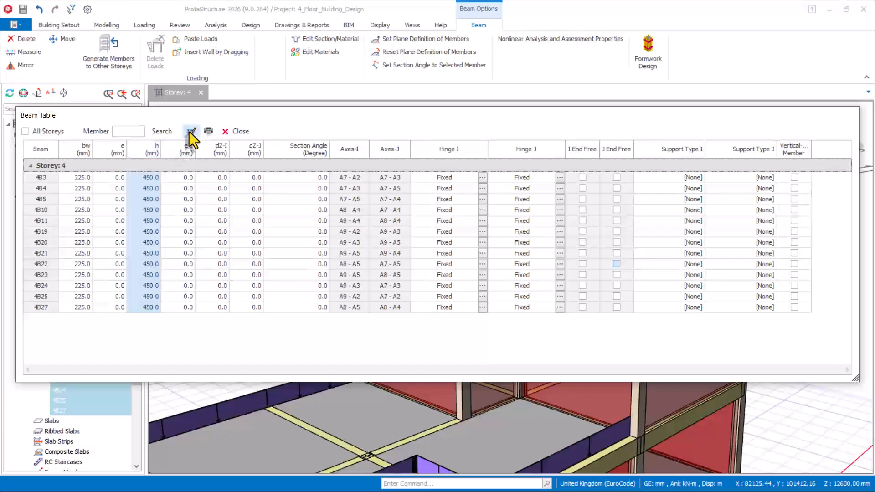
click(191, 132)
click(422, 236)
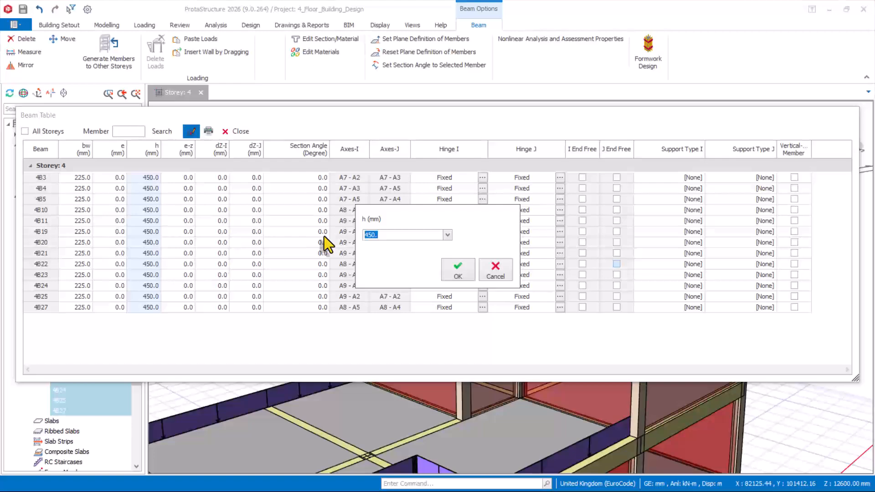
text(350,)
click(471, 268)
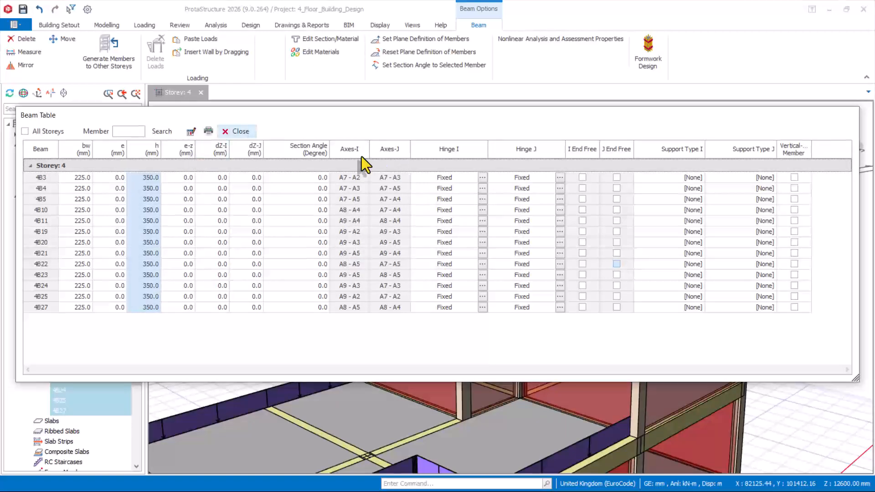
click(239, 132)
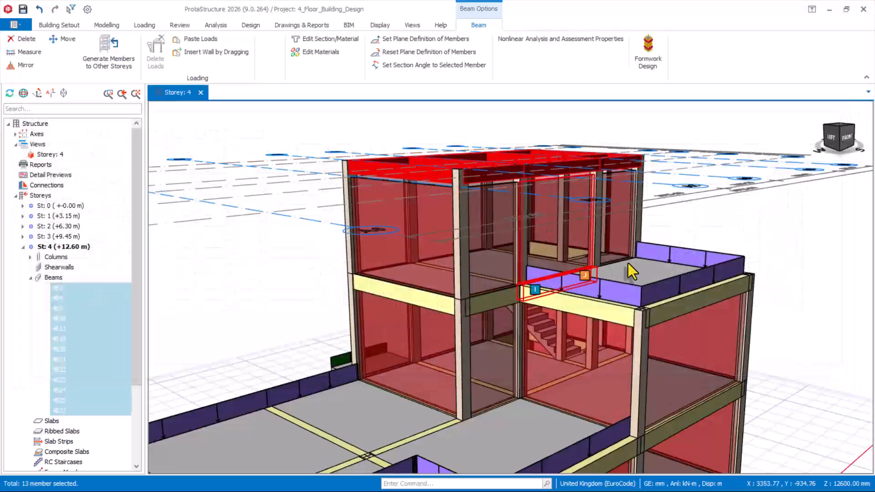
Clear the beam selection, check the roof beams in the whole model and save the project
key(Escape)
scroll(525, 285, down, 2)
mouse_move(510, 287)
middle_down()
mouse_move(365, 283)
mouse_move(431, 300)
middle_up()
scroll(441, 291, down, 3)
scroll(460, 326, up, 2)
right_drag(461, 326, 492, 312)
click(24, 7)
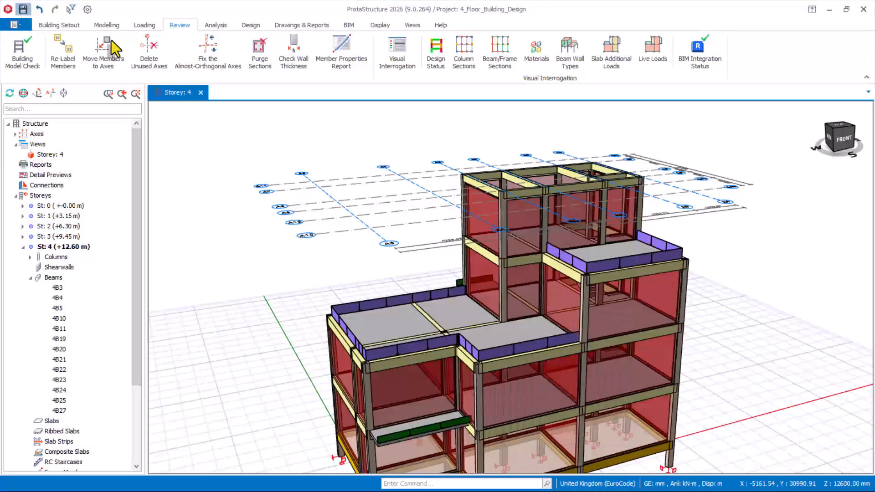
Switch the storey 4 view from 3D to the 2D plan view
right_click(47, 152)
click(95, 160)
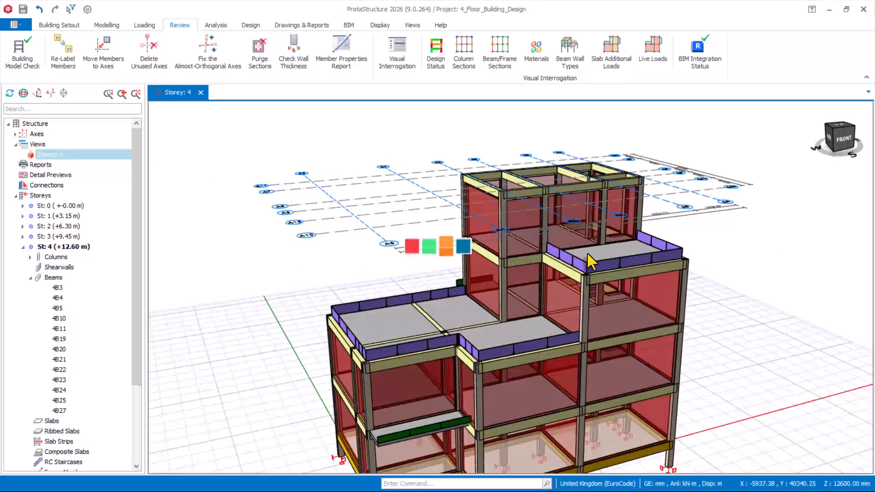
scroll(463, 136, up, 2)
scroll(424, 160, down, 2)
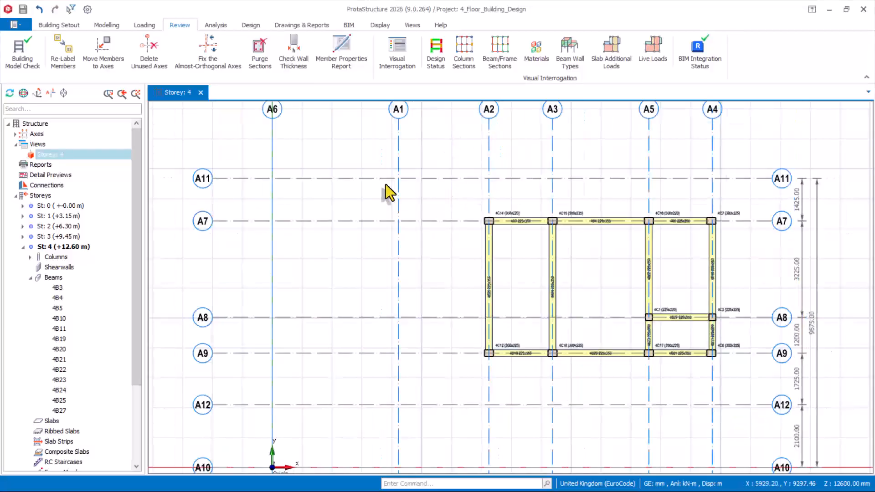
Select axes A1 to A5 in the storey 4 plan, review their entries in the axis table and clear the selection
scroll(664, 214, down, 1)
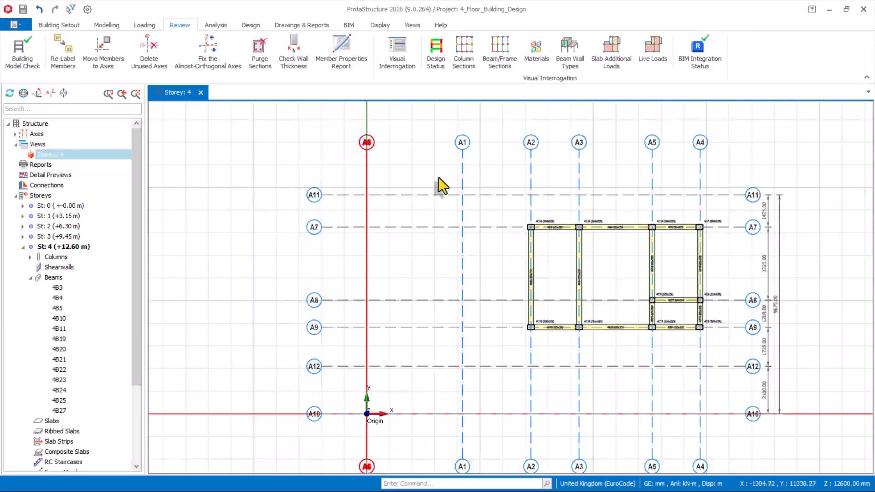
drag(744, 148, 449, 176)
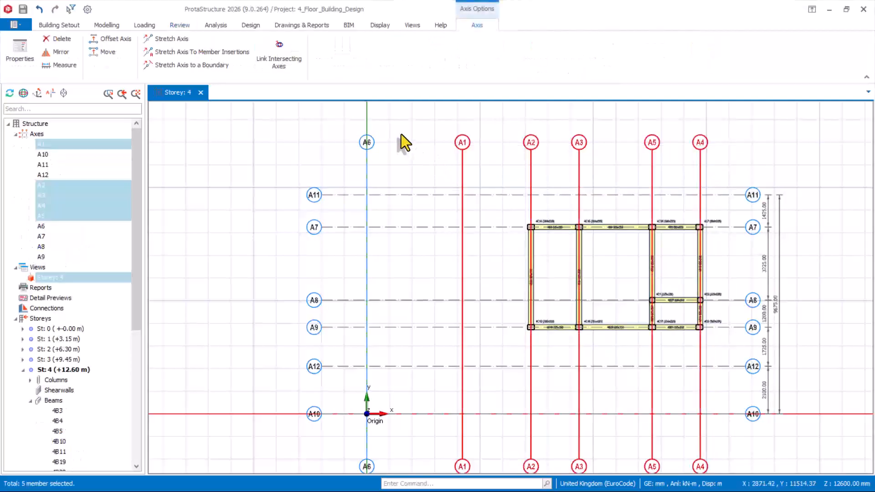
click(16, 59)
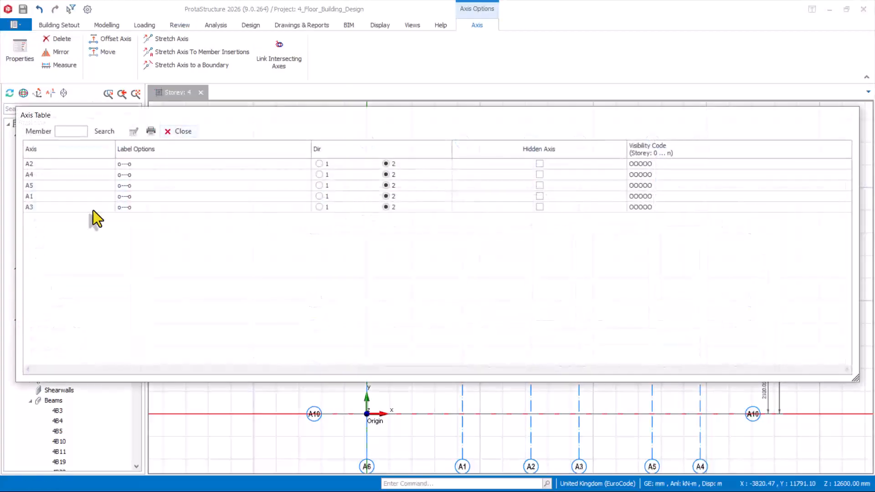
click(39, 165)
click(37, 175)
click(35, 187)
click(36, 197)
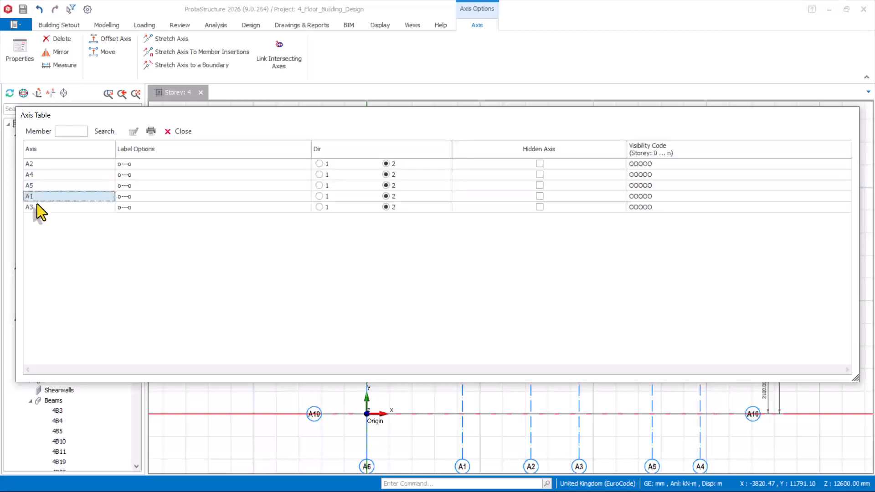
click(37, 205)
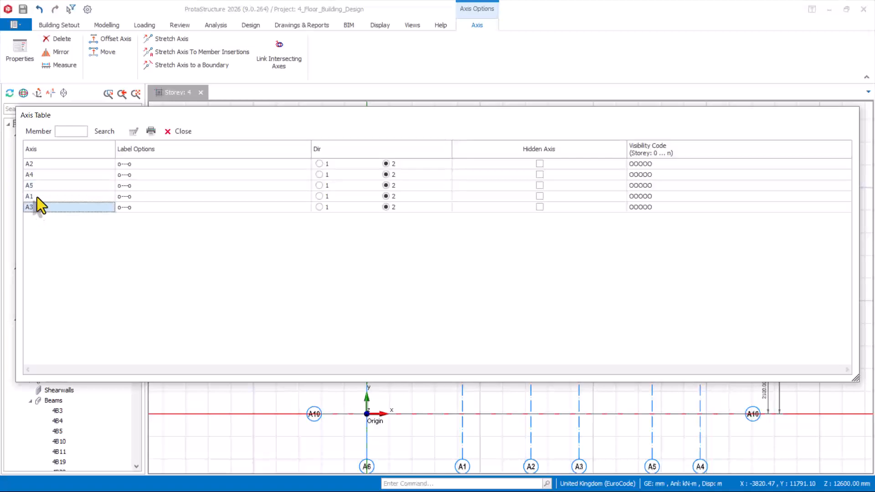
click(182, 132)
scroll(603, 231, down, 3)
scroll(652, 319, up, 3)
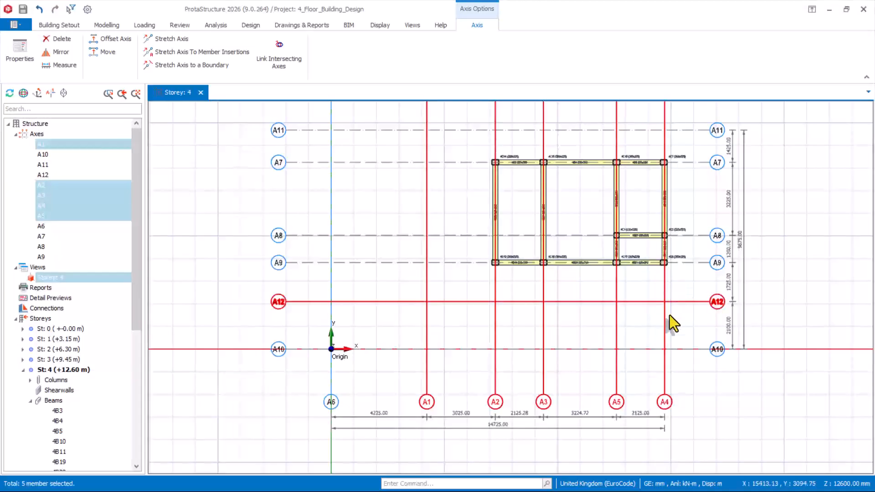
key(Escape)
scroll(554, 310, down, 1)
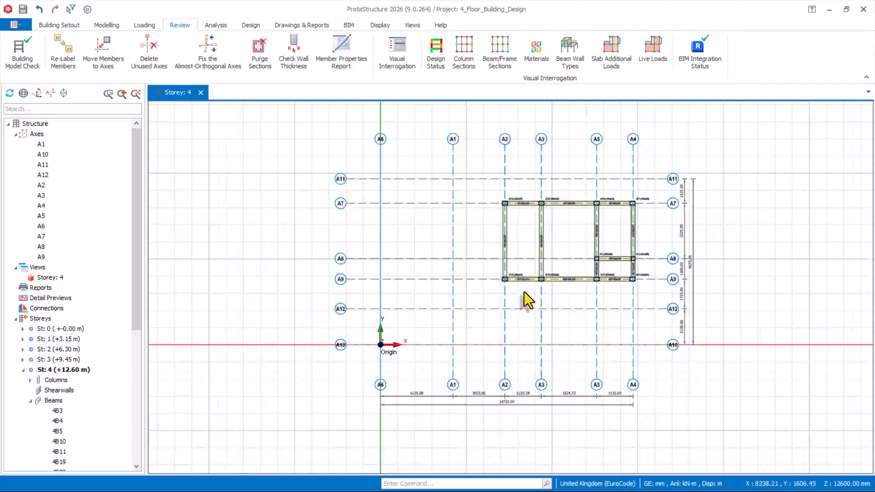
scroll(550, 300, up, 1)
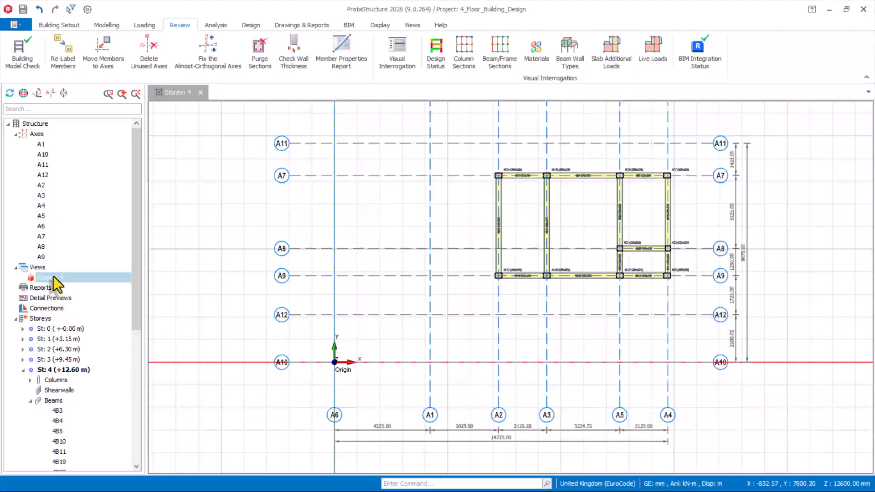
Switch the storey 4 view from 2D plan back to 3D and show the whole building
drag(53, 277, 661, 263)
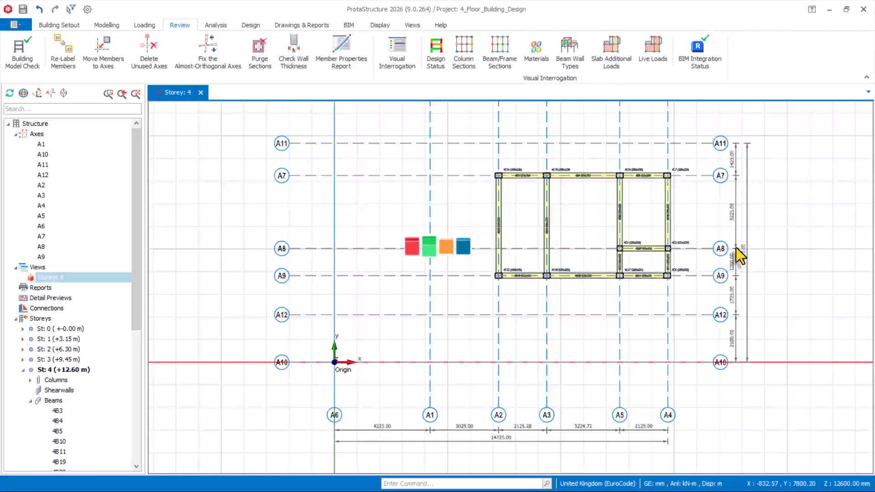
scroll(540, 232, down, 2)
middle_drag(485, 337, 569, 370)
scroll(562, 431, up, 2)
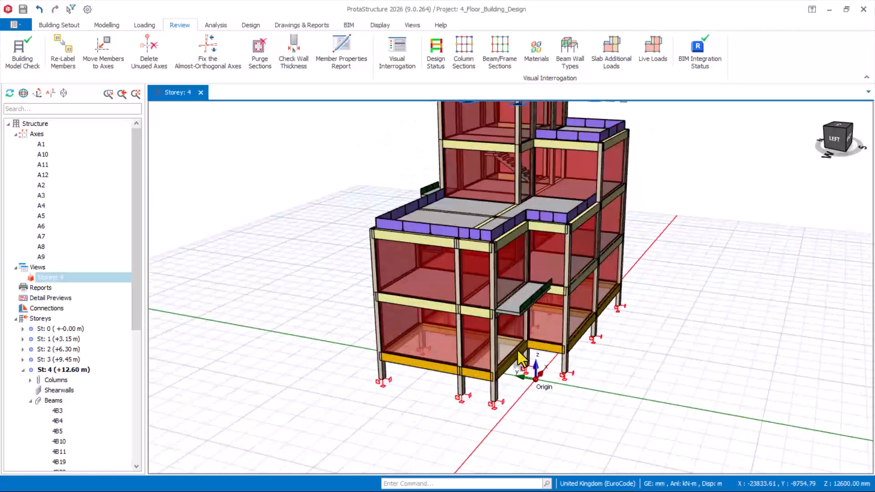
Examine the open roof slabs on the lower part of the building and the line loads along their edges
scroll(561, 198, up, 2)
mouse_move(556, 264)
middle_down()
mouse_move(675, 235)
mouse_move(726, 232)
mouse_move(720, 248)
mouse_move(729, 256)
mouse_move(556, 262)
mouse_move(514, 248)
mouse_move(551, 281)
mouse_move(553, 256)
mouse_move(728, 289)
mouse_move(686, 297)
middle_up()
scroll(386, 366, up, 3)
scroll(544, 327, down, 3)
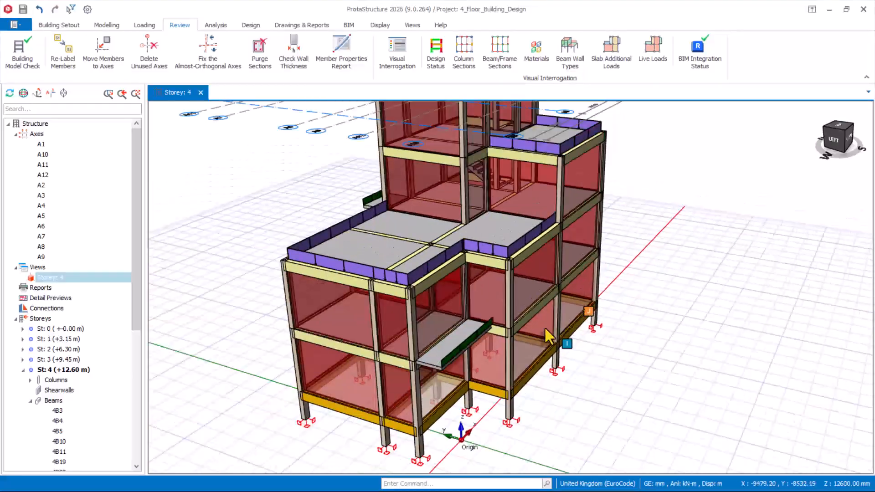
scroll(417, 363, up, 2)
click(545, 269)
scroll(542, 274, up, 1)
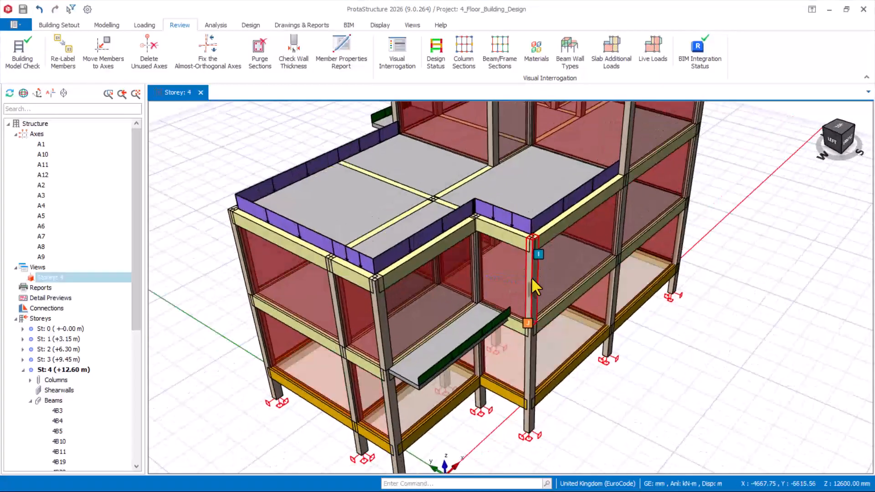
scroll(553, 155, up, 3)
click(457, 217)
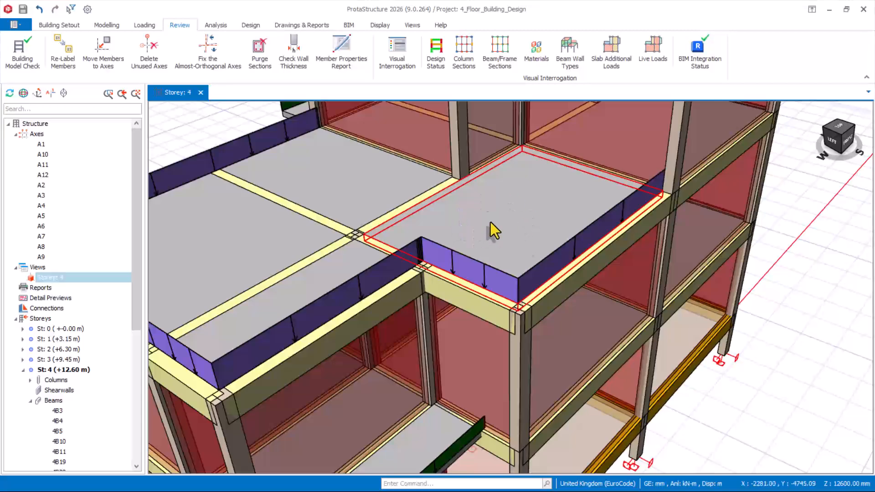
scroll(520, 196, down, 3)
click(364, 167)
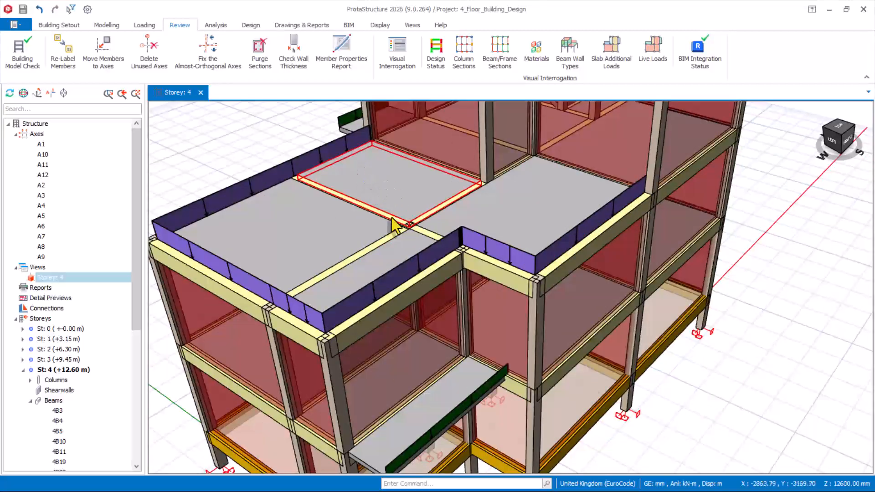
click(248, 264)
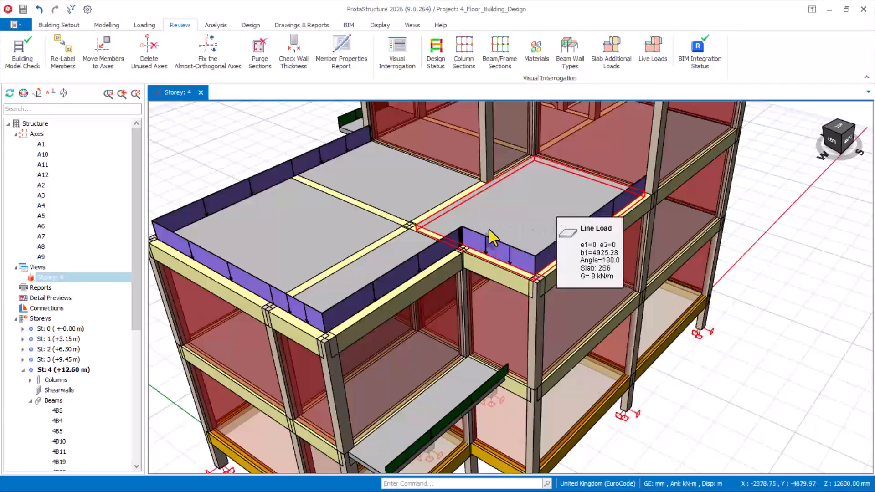
Make storey 2 (+6.30 m) the active storey and change its view to plan view
right_click(68, 278)
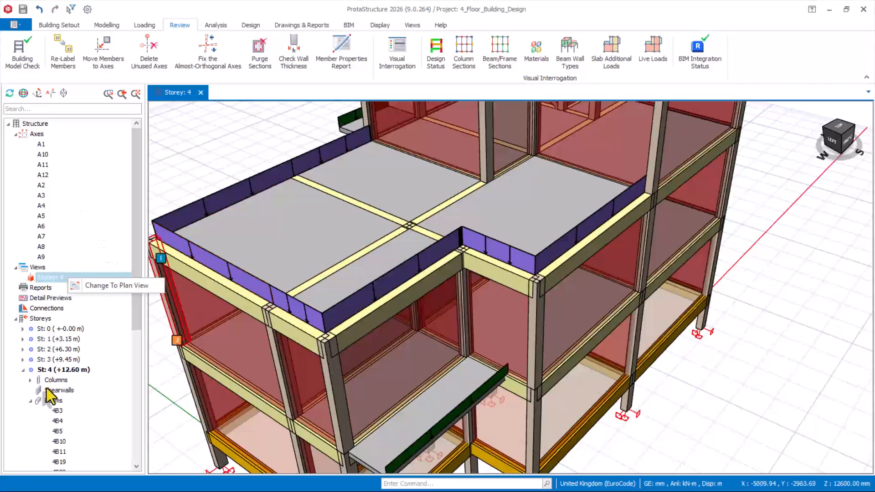
double_click(53, 349)
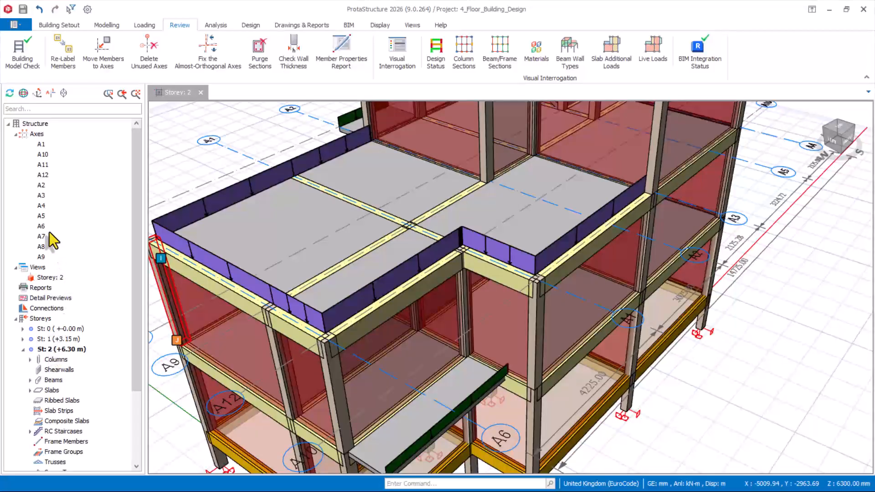
right_click(51, 278)
click(89, 281)
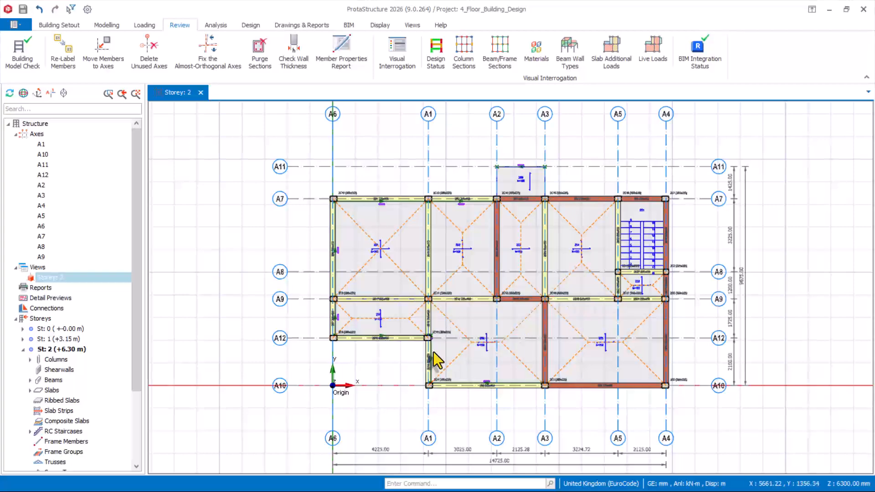
scroll(401, 193, up, 1)
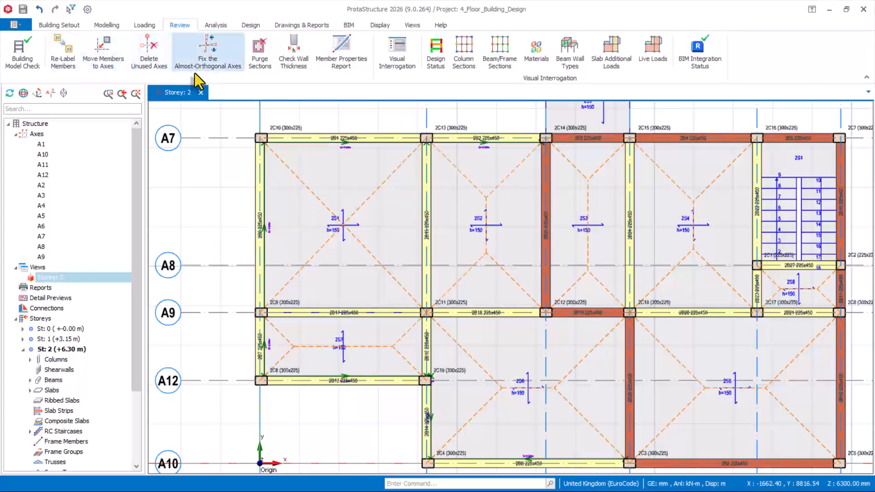
Open the properties of slab 2S1, review its dead and imposed loads and close them again
click(319, 199)
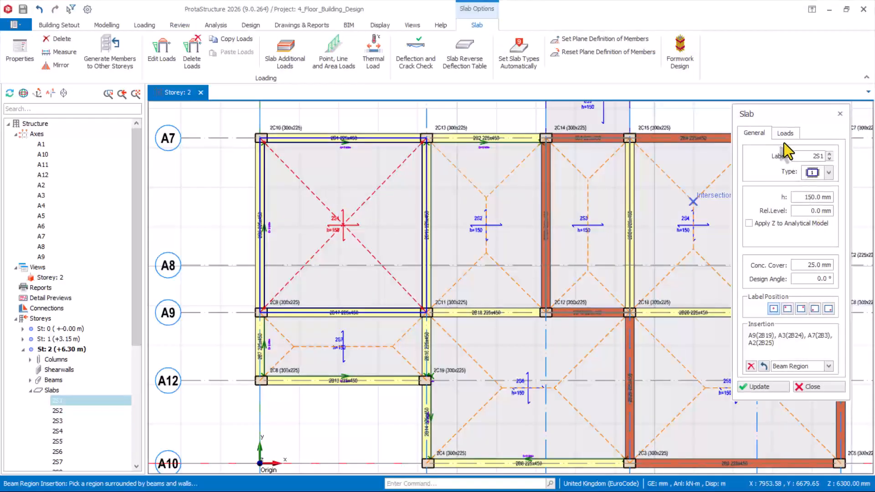
click(785, 133)
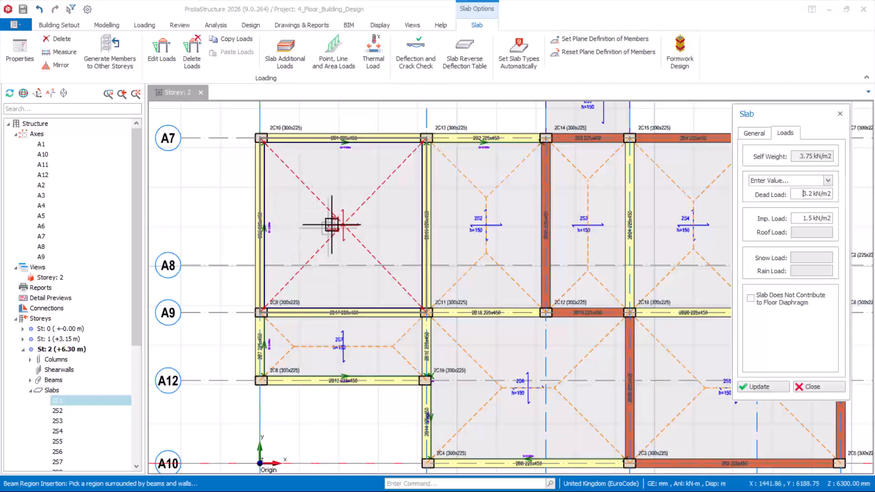
click(812, 387)
Place a rectangular area load with a Q magnitude of 0.1 kN/m2 inside slab 2S1
click(335, 59)
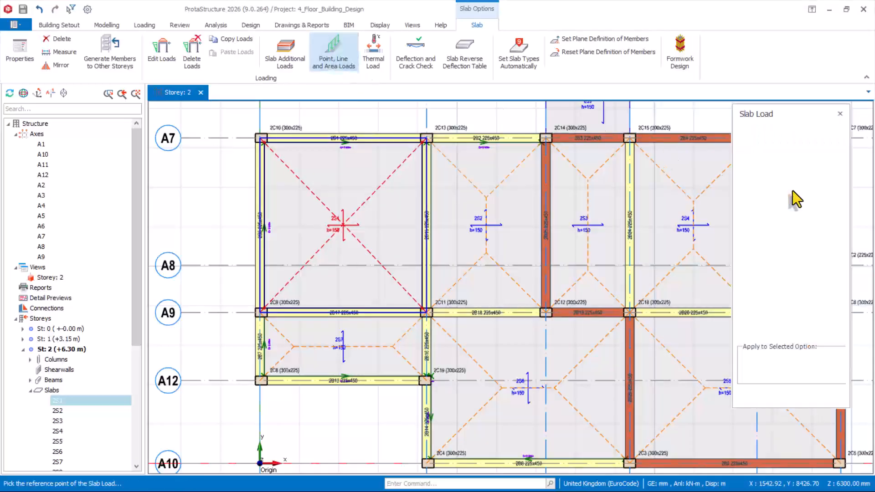
click(777, 141)
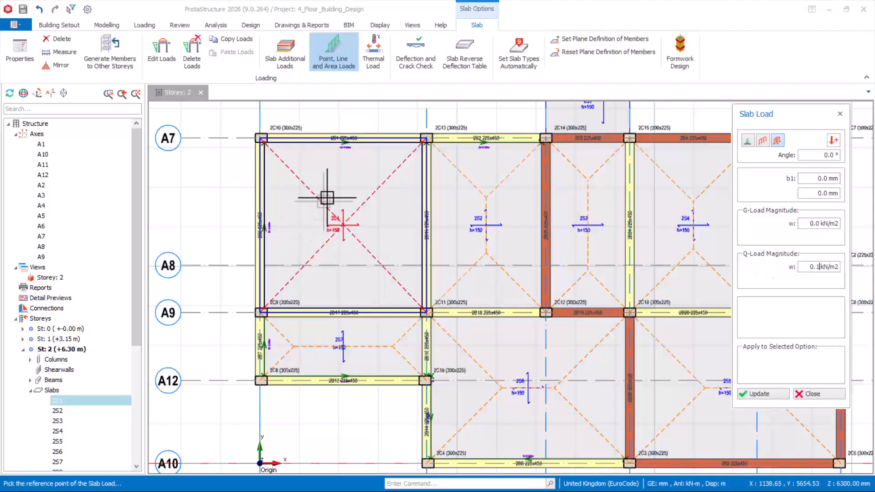
click(290, 155)
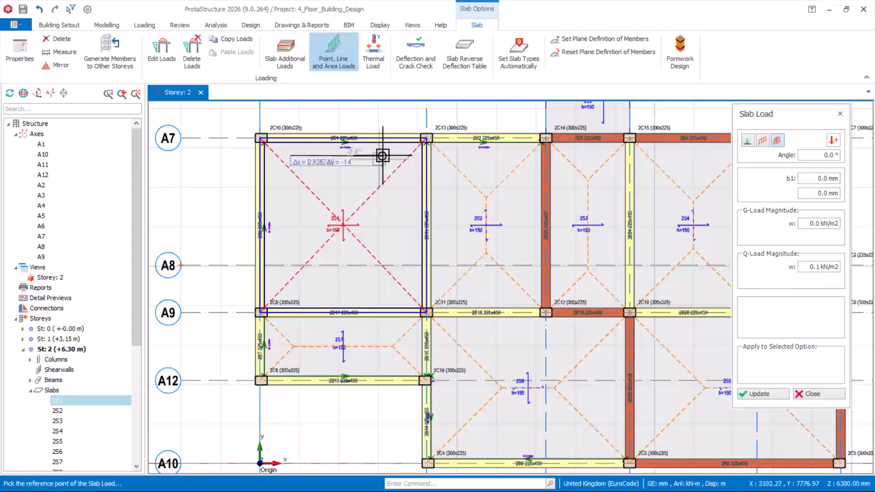
scroll(361, 254, up, 3)
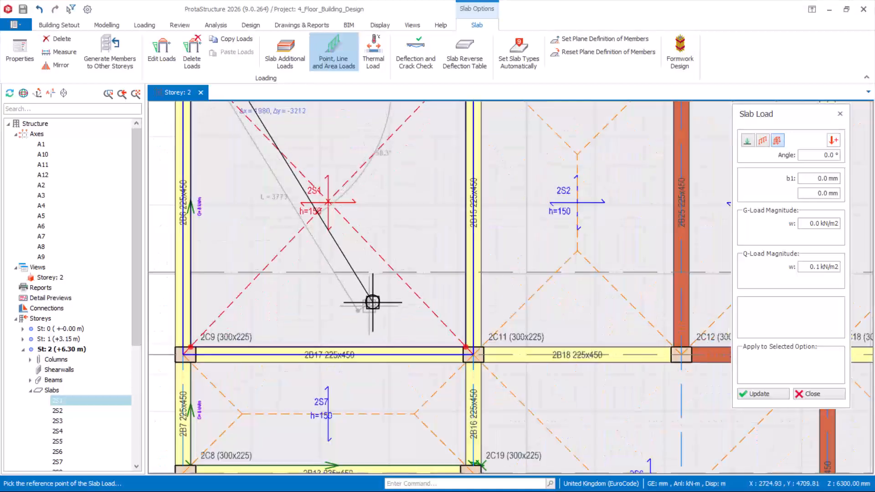
click(390, 258)
scroll(404, 280, down, 2)
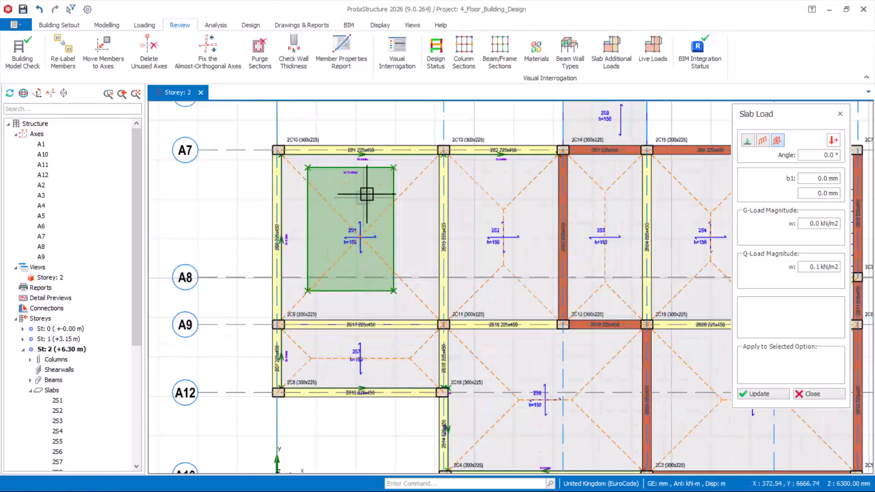
scroll(354, 182, up, 3)
scroll(351, 183, up, 2)
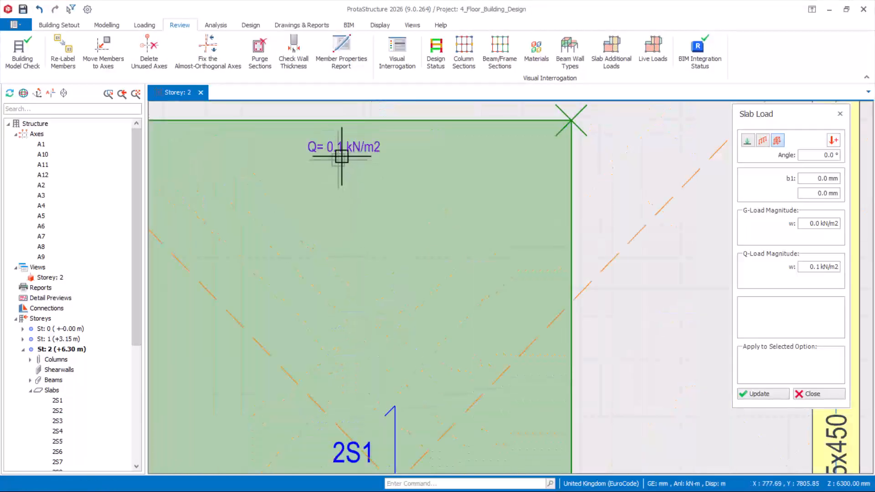
scroll(315, 161, down, 1)
scroll(305, 165, down, 2)
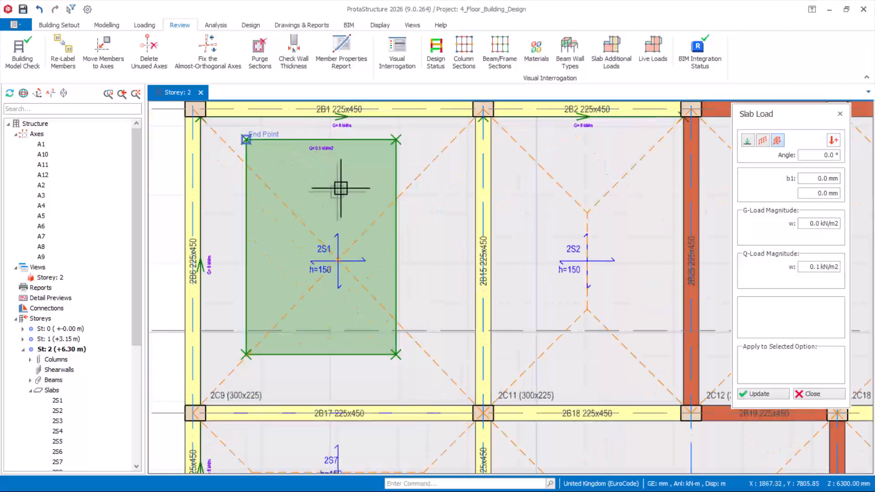
Place a second rectangular area load with Q 0.1 kN/m2 inside slab 2S2
scroll(467, 274, down, 1)
scroll(490, 193, up, 2)
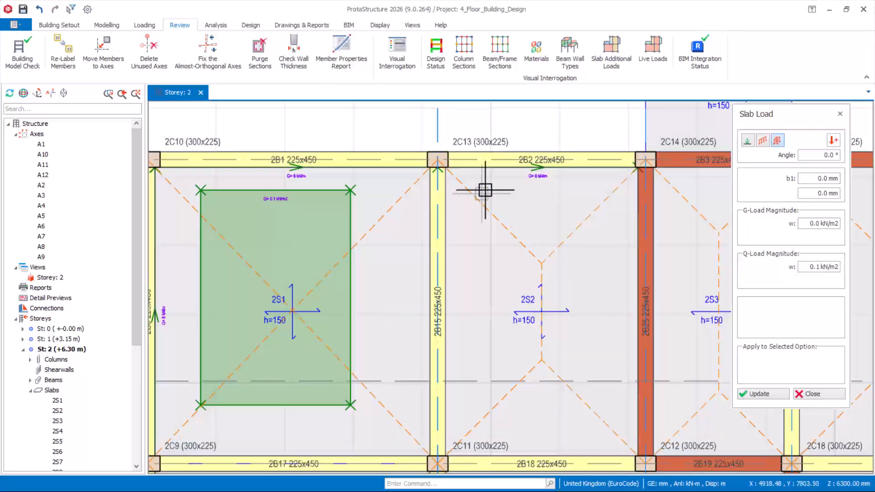
click(485, 190)
click(563, 413)
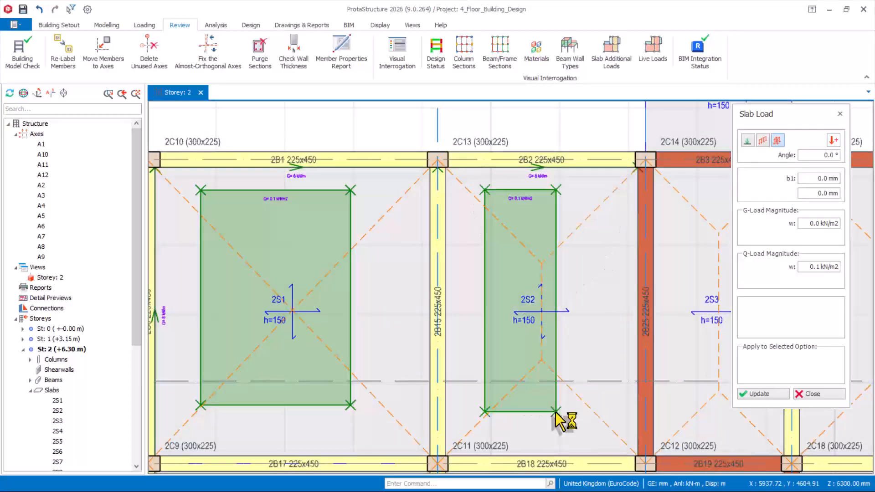
Place a rectangular area load with Q 0.1 kN/m2 inside slab 2S6
scroll(565, 410, down, 4)
scroll(541, 260, up, 3)
scroll(541, 259, up, 1)
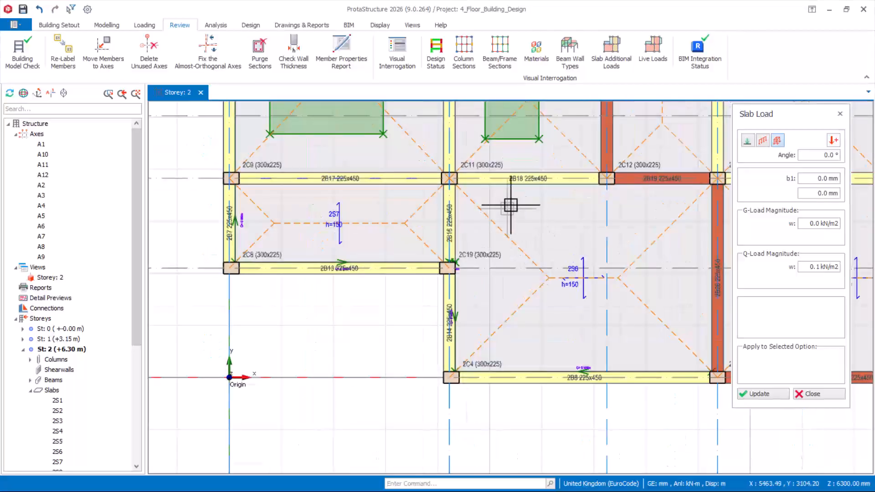
click(509, 202)
click(652, 352)
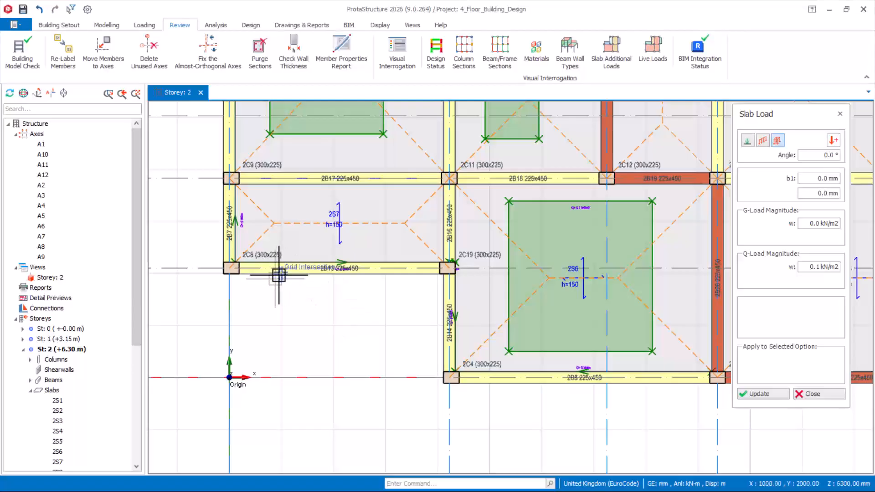
Try to place an area load with Q 0.1 kN/m2 across slab 2S7 and undo it
scroll(274, 250, up, 3)
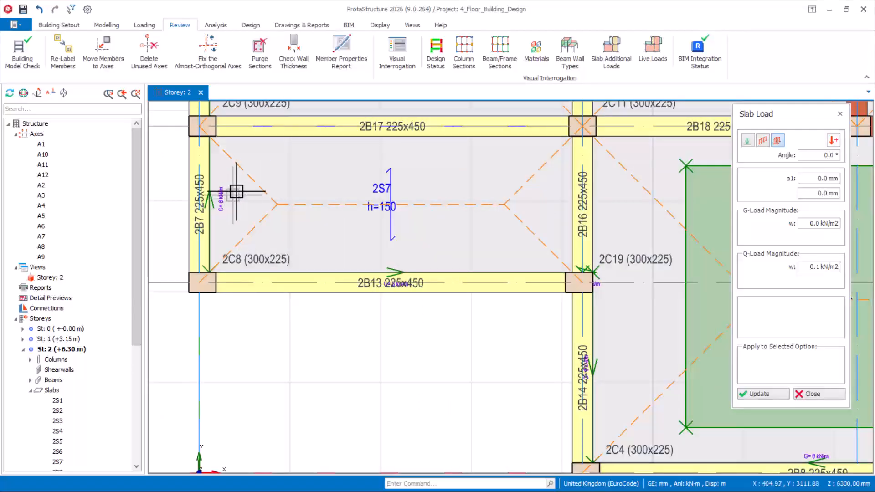
click(236, 190)
click(535, 193)
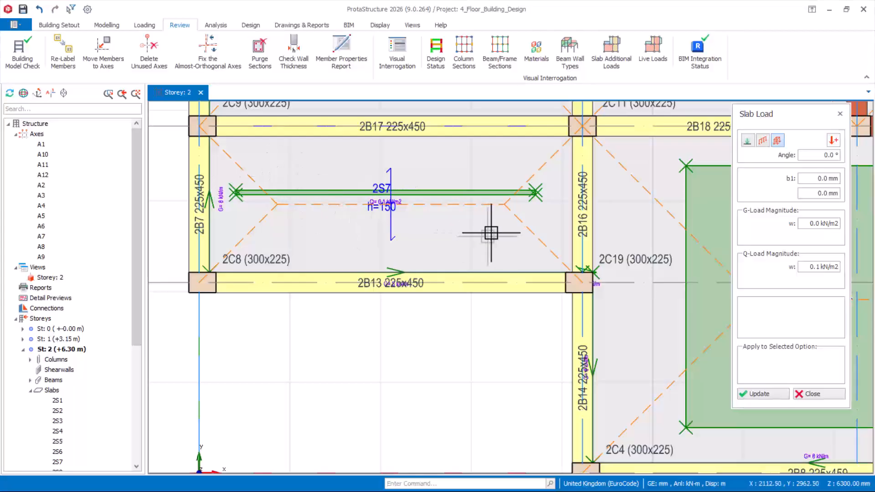
click(39, 9)
scroll(598, 267, down, 2)
scroll(562, 361, down, 3)
scroll(570, 302, up, 3)
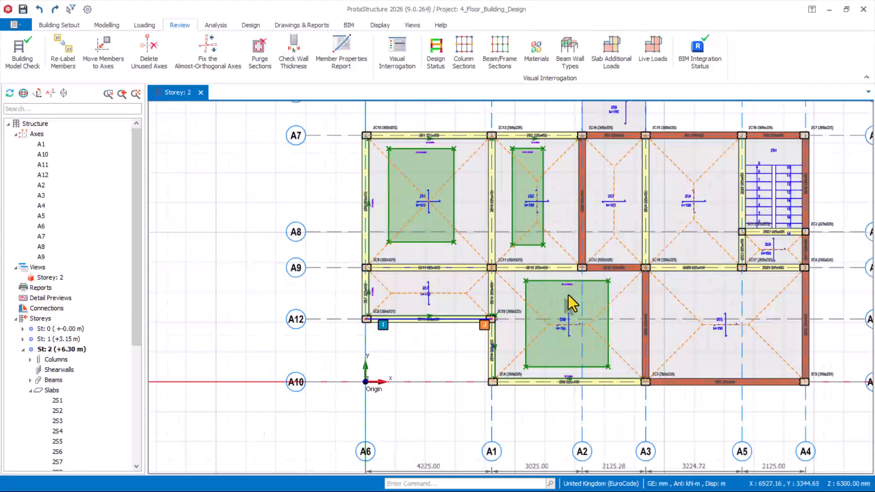
Open the slab load properties from the existing area load inside slab 2S6
click(514, 274)
right_click(514, 275)
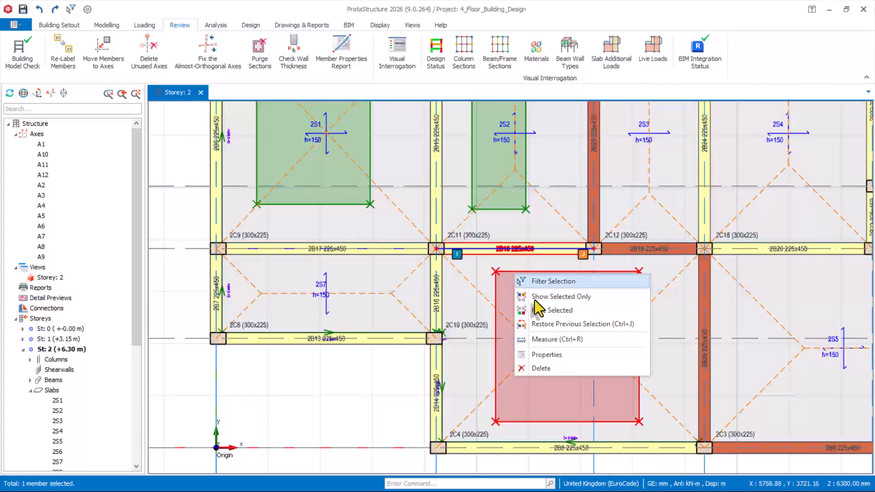
click(546, 354)
scroll(267, 296, up, 4)
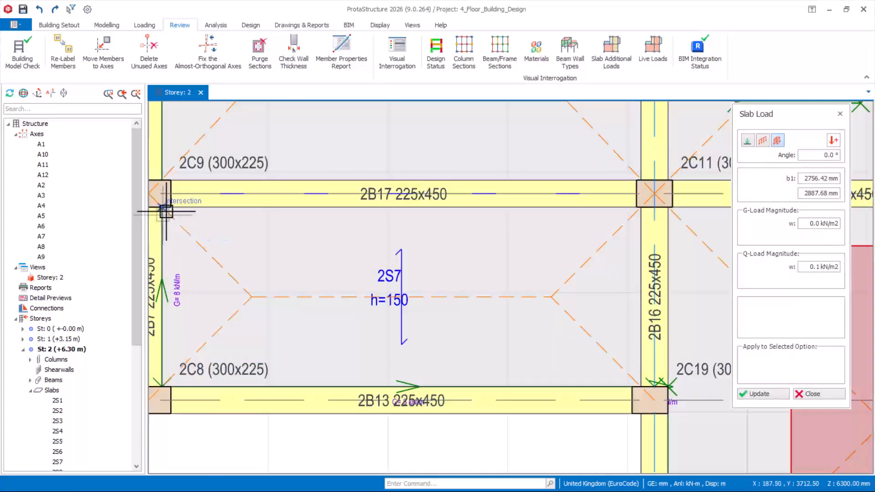
Try to place an area load with Q 0.1 kN/m2 corner to corner across slab 2S7
click(164, 208)
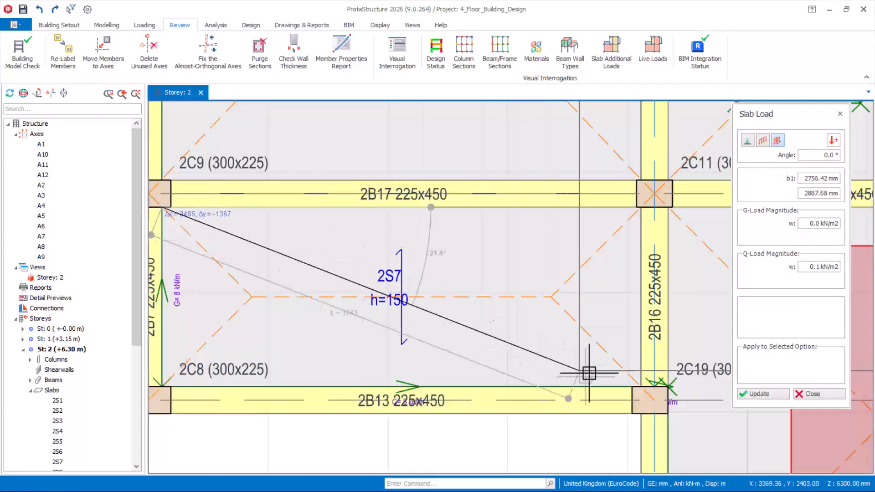
click(640, 387)
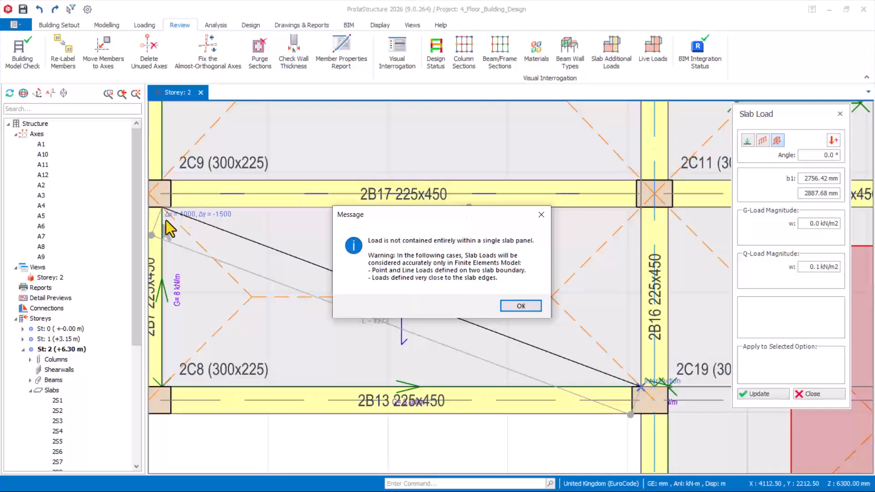
click(541, 214)
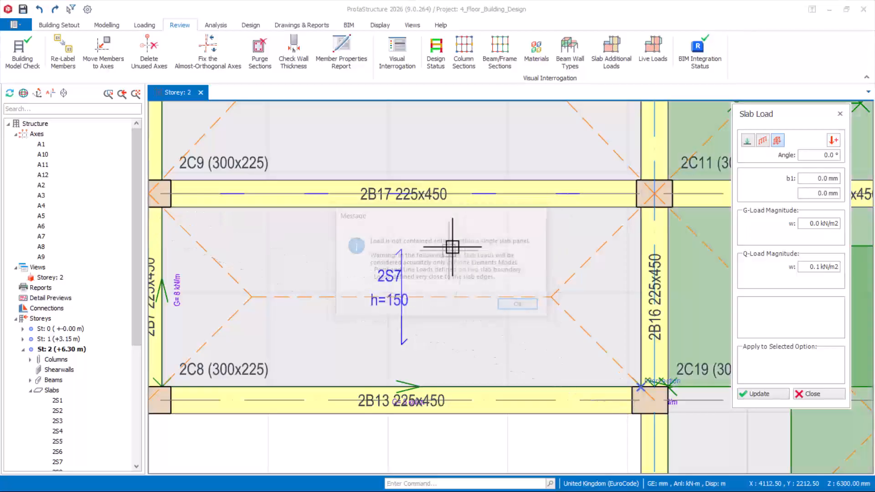
Place a rectangular area load with Q 0.1 kN/m2 inside slab 2S7, slightly inset from its edges
click(174, 231)
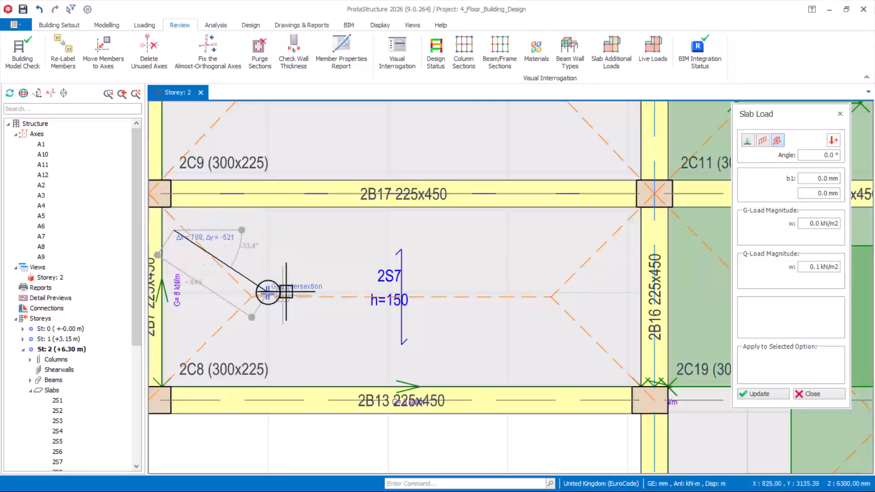
click(602, 357)
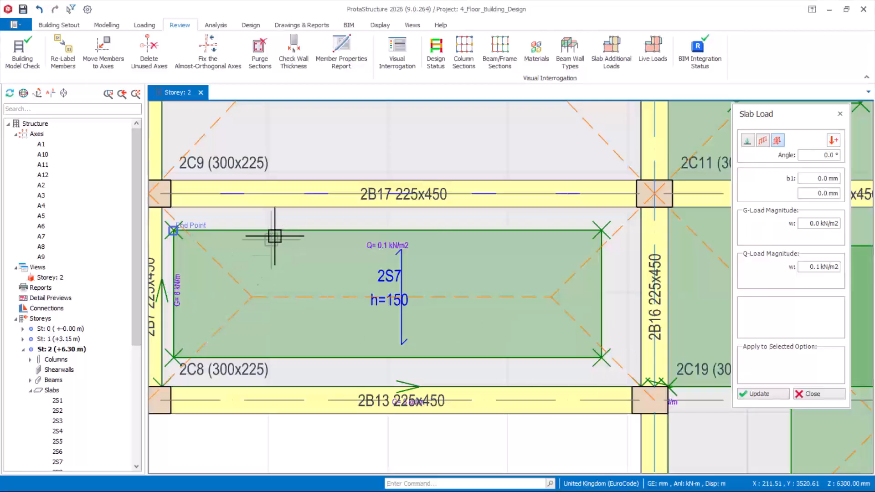
click(758, 363)
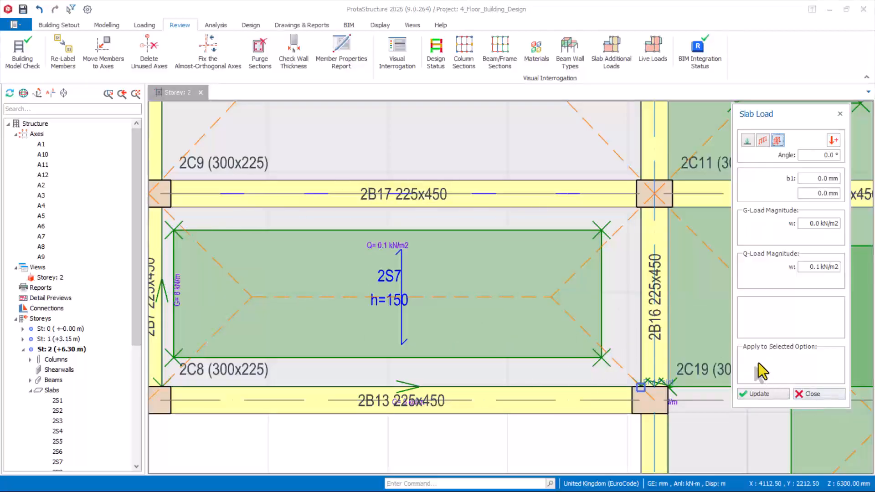
click(813, 395)
Delete the stray area load overlapping slabs 2S2 and 2S6 around beam 2B18
scroll(375, 268, down, 6)
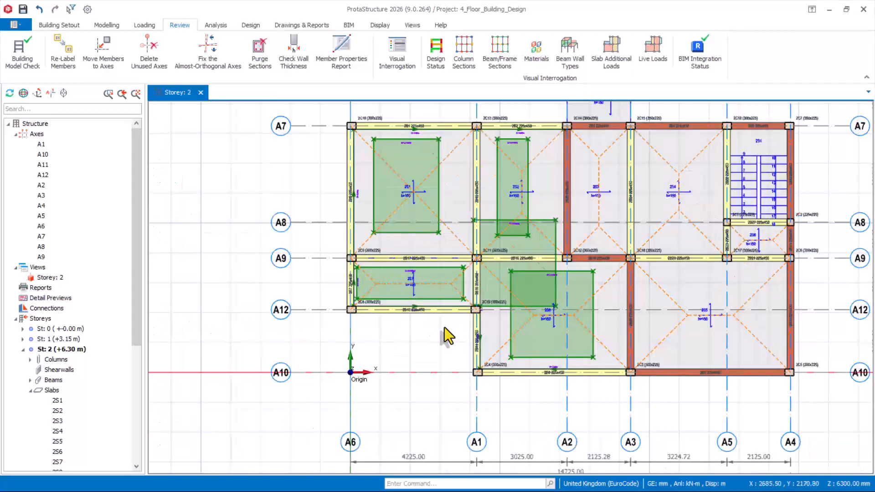
scroll(543, 304, up, 3)
scroll(544, 304, up, 2)
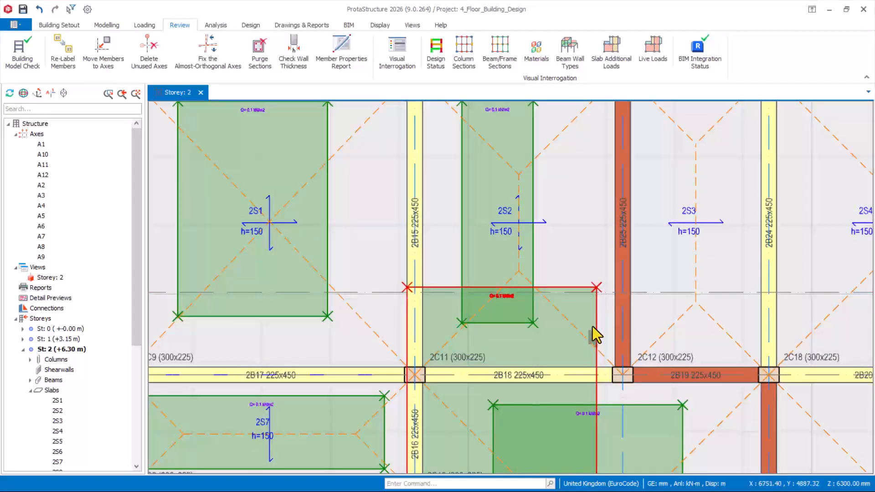
scroll(537, 231, down, 1)
scroll(516, 346, up, 1)
click(436, 316)
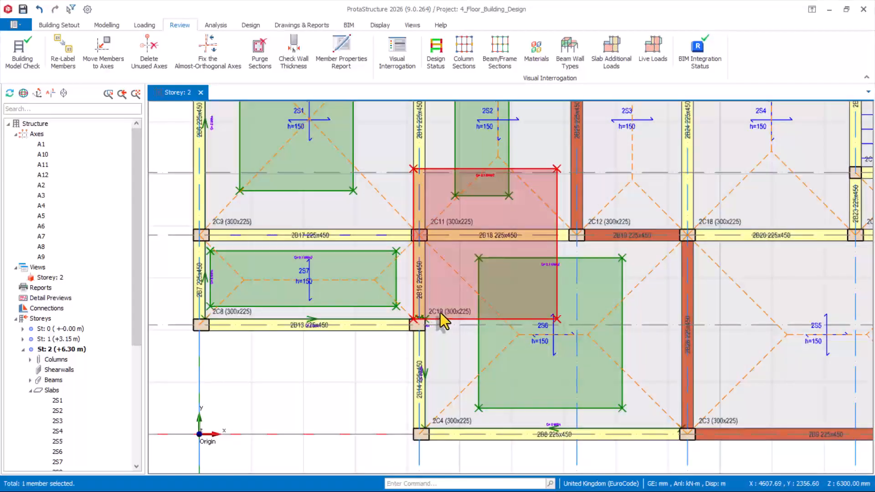
right_click(369, 373)
click(393, 466)
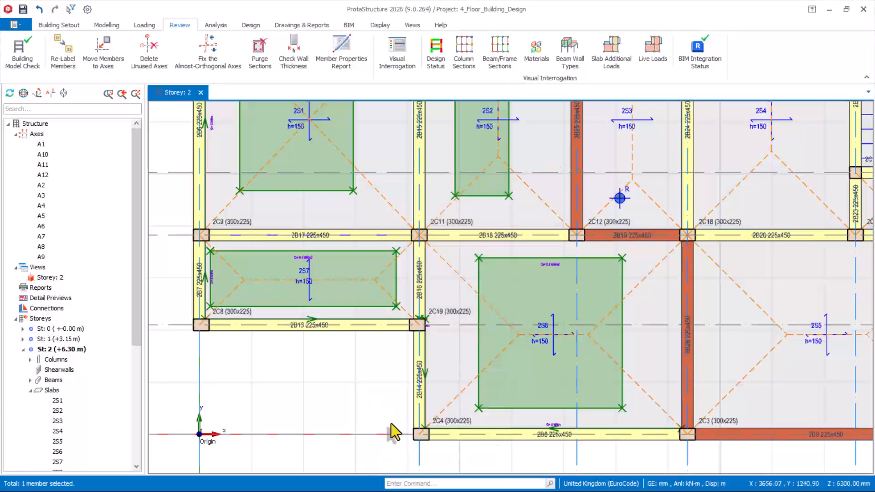
Save the project with the storey 2 area loads in place
scroll(514, 293, down, 3)
scroll(514, 293, up, 2)
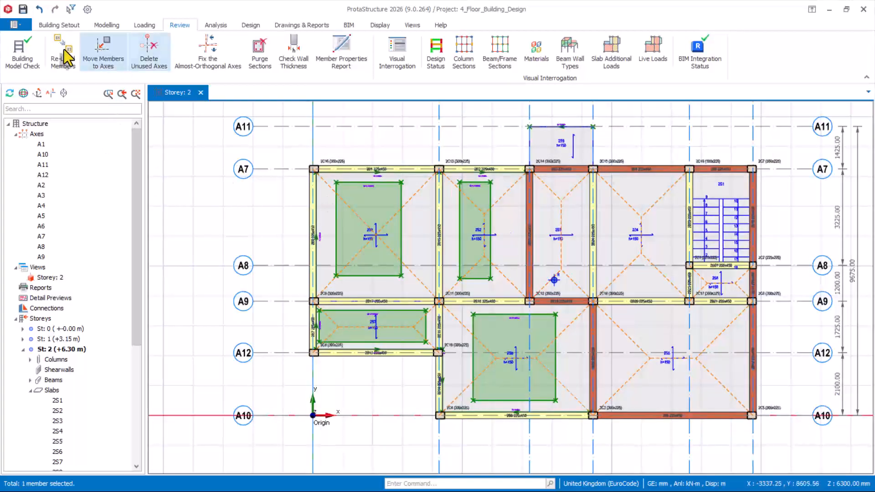
click(22, 9)
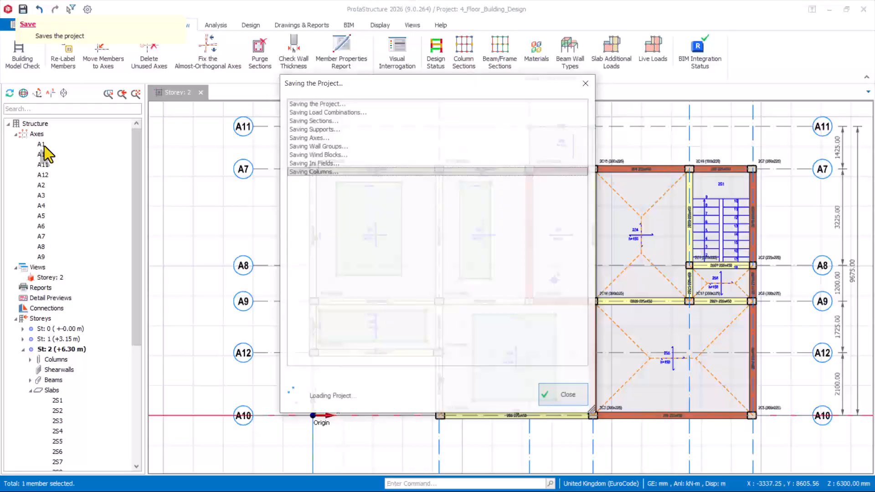
Show the storey 2 view in 3D and examine the area loads on the roof slabs from several sides
right_click(48, 278)
click(91, 286)
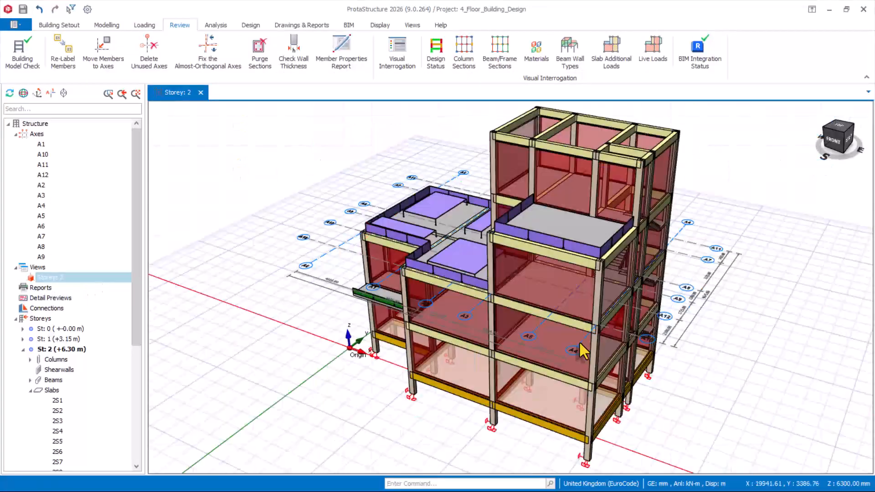
scroll(418, 315, down, 1)
middle_drag(418, 315, 468, 290)
scroll(468, 291, up, 2)
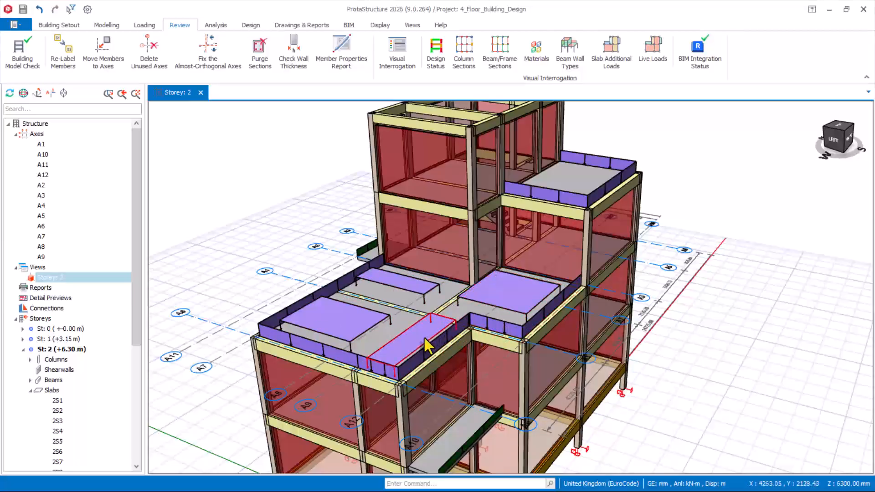
scroll(406, 296, down, 1)
scroll(409, 316, up, 1)
scroll(407, 314, up, 2)
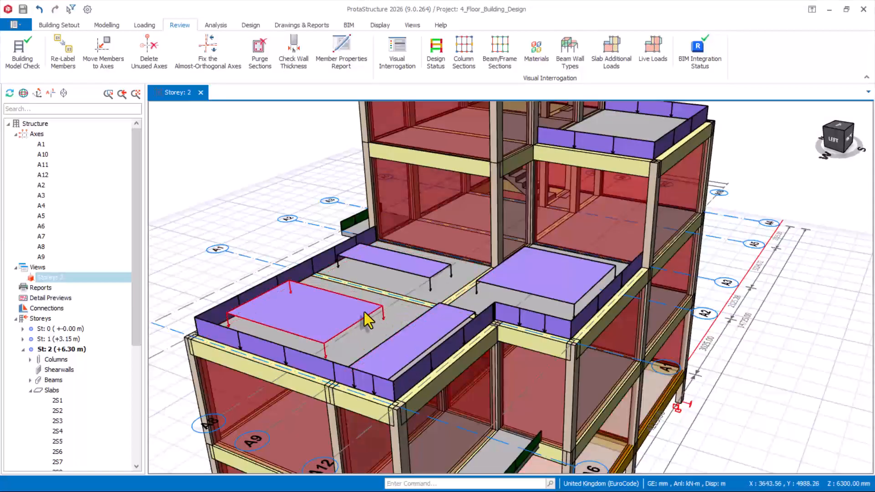
scroll(409, 292, down, 2)
mouse_move(365, 310)
middle_down()
mouse_move(352, 288)
mouse_move(453, 289)
mouse_move(459, 306)
middle_up()
scroll(448, 315, up, 1)
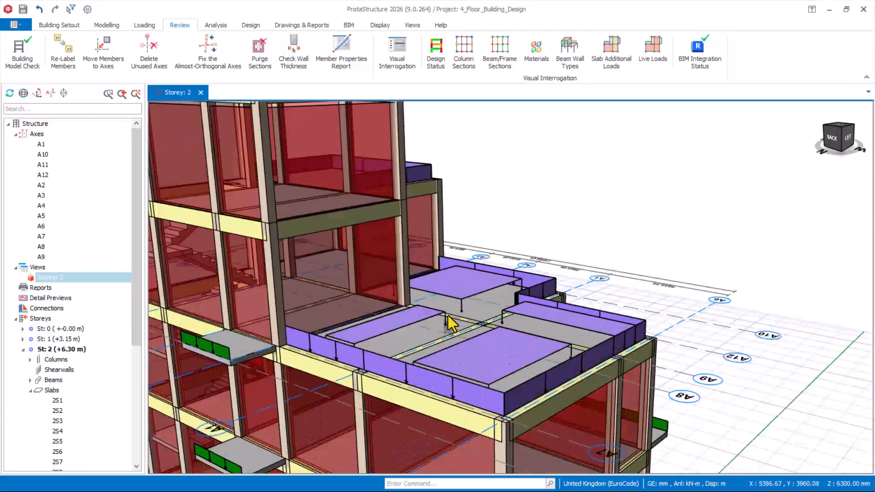
Examine the whole building in 3D and read the load information of slab 2S2
scroll(501, 347, down, 3)
middle_drag(527, 351, 429, 317)
scroll(407, 273, down, 3)
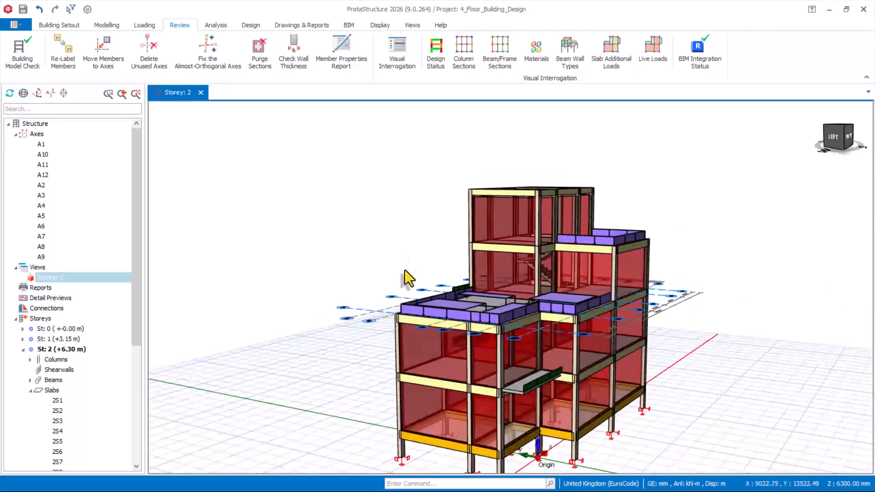
scroll(538, 379, up, 2)
scroll(511, 369, up, 1)
scroll(515, 330, down, 2)
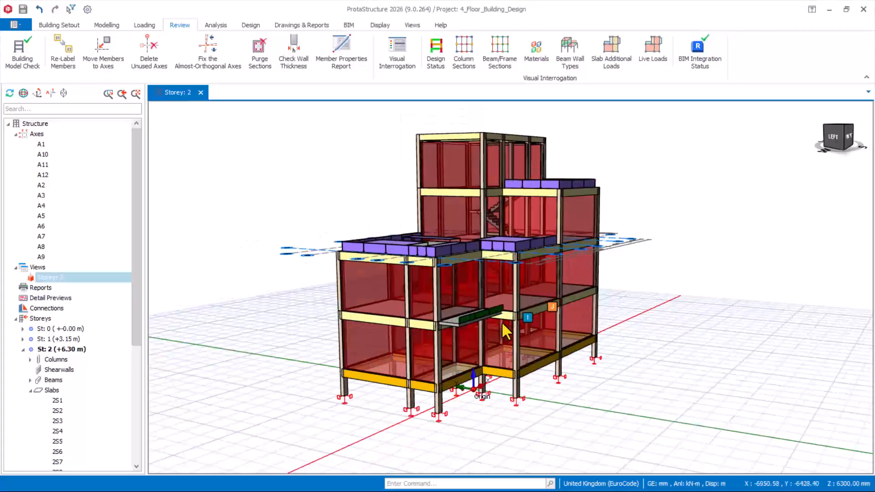
middle_drag(502, 328, 497, 319)
scroll(483, 303, up, 2)
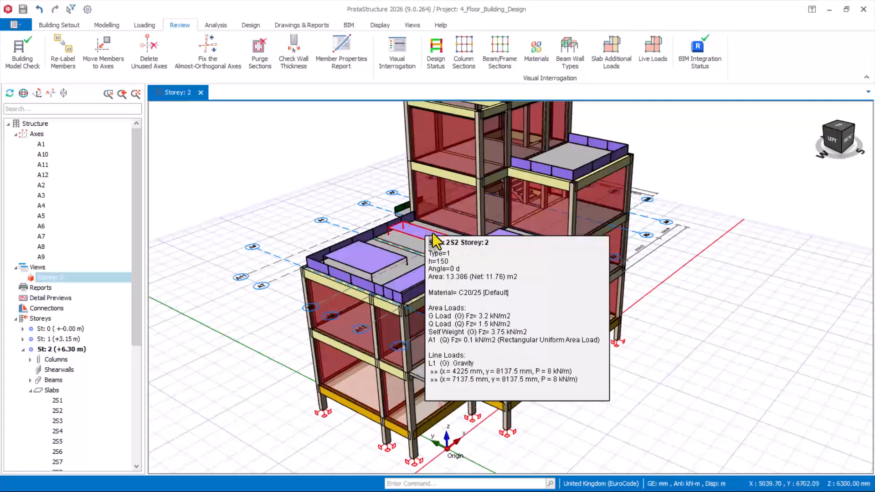
scroll(444, 250, down, 1)
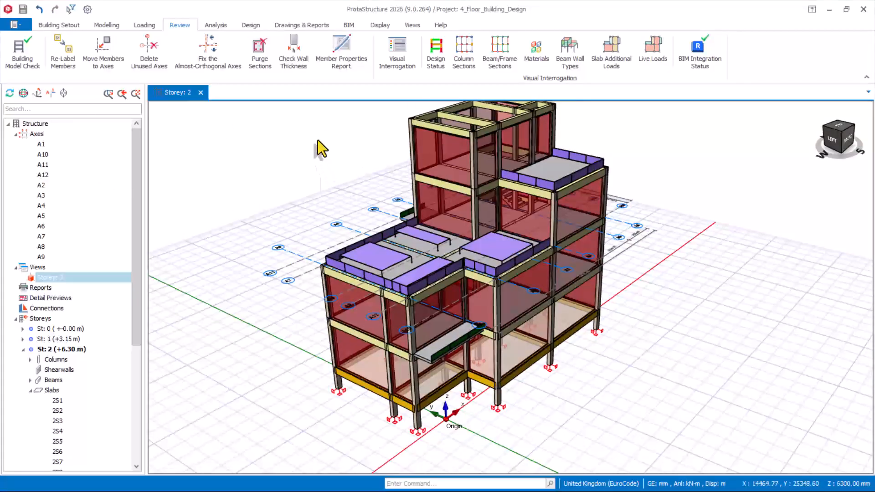
In the building analysis slab model options, check the storeys to be meshed and include column sections in the FE model
click(216, 26)
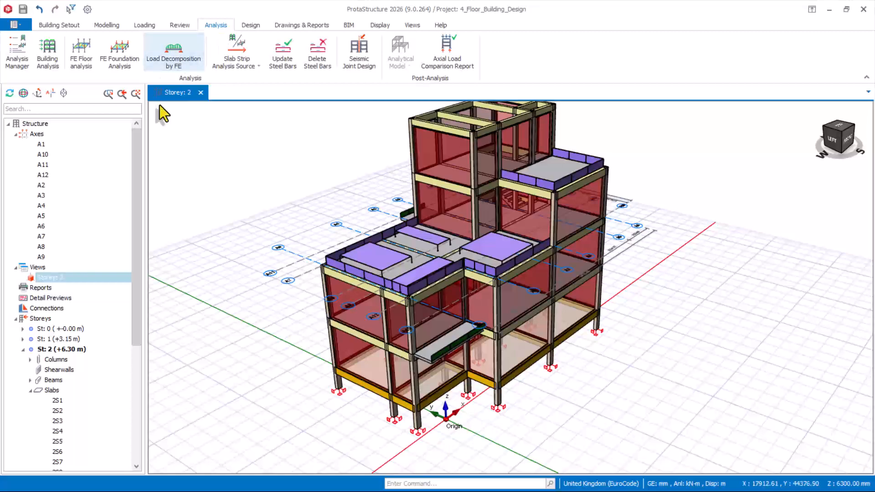
right_drag(382, 327, 378, 279)
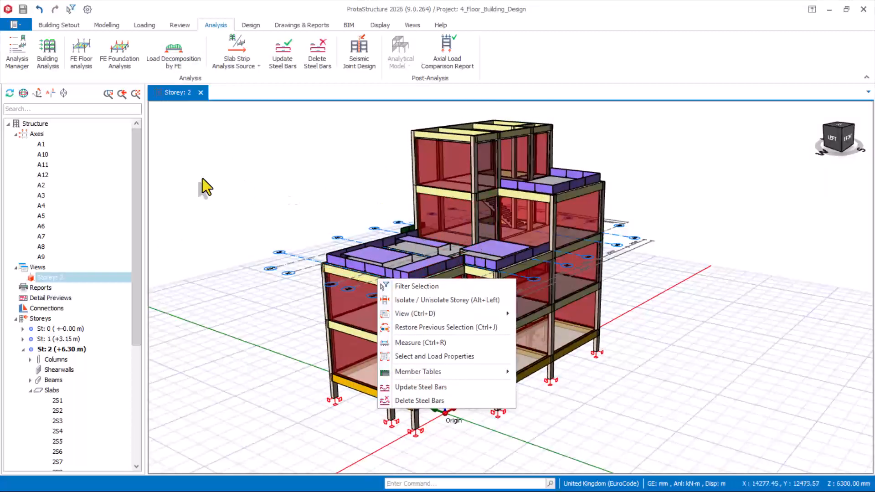
click(50, 57)
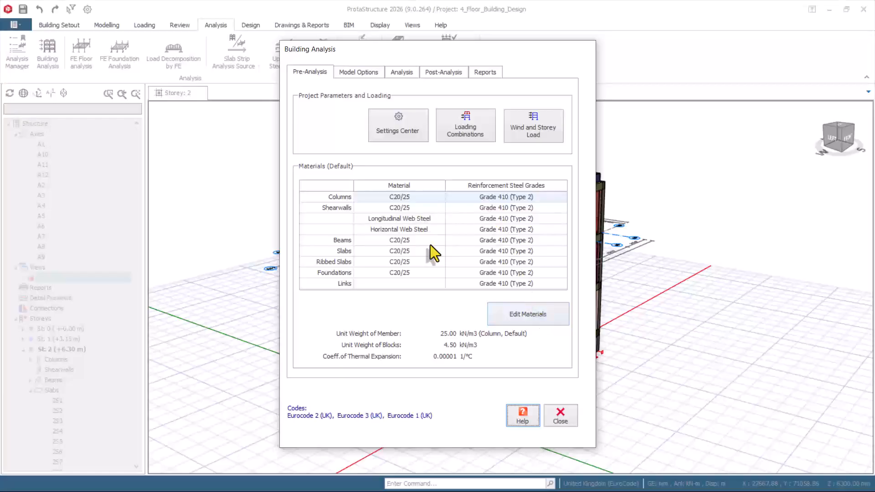
click(355, 73)
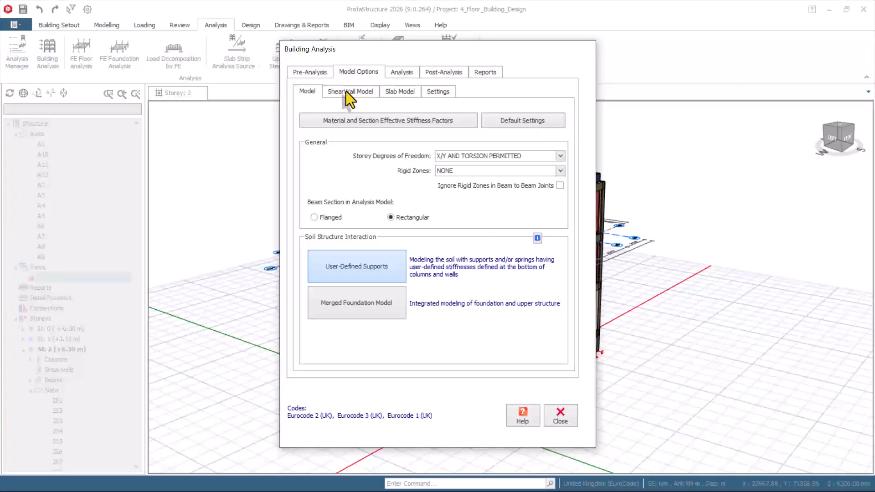
click(398, 94)
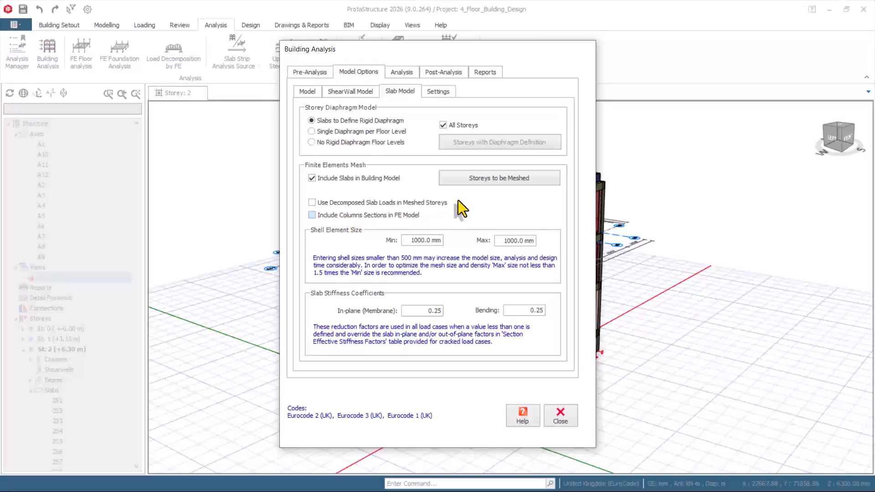
click(510, 180)
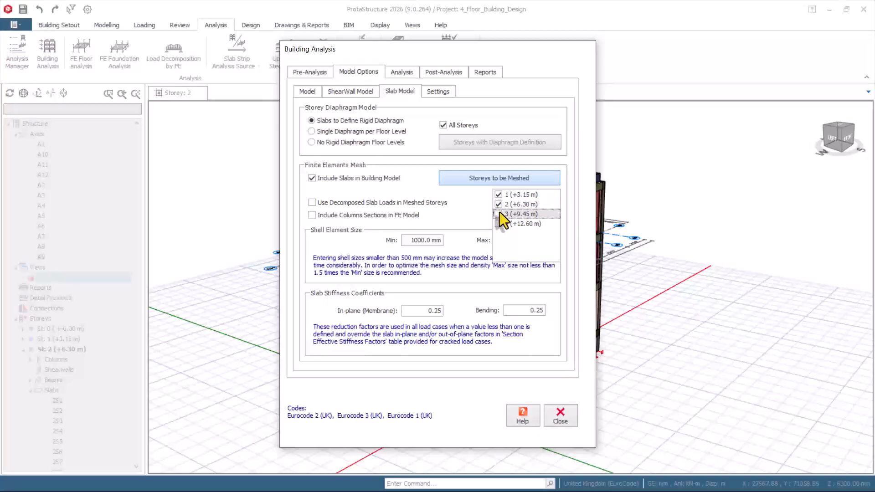
click(456, 219)
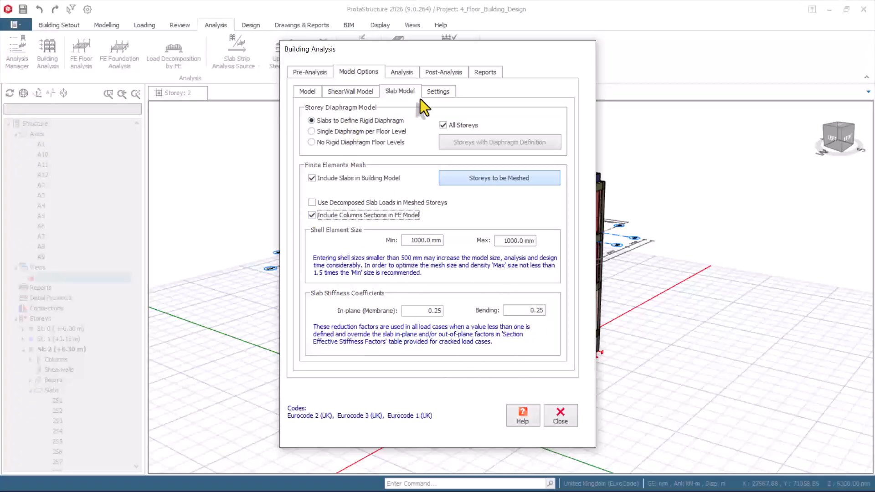
Review the general settings, slab, shearwall and overall model options of the building analysis
click(437, 92)
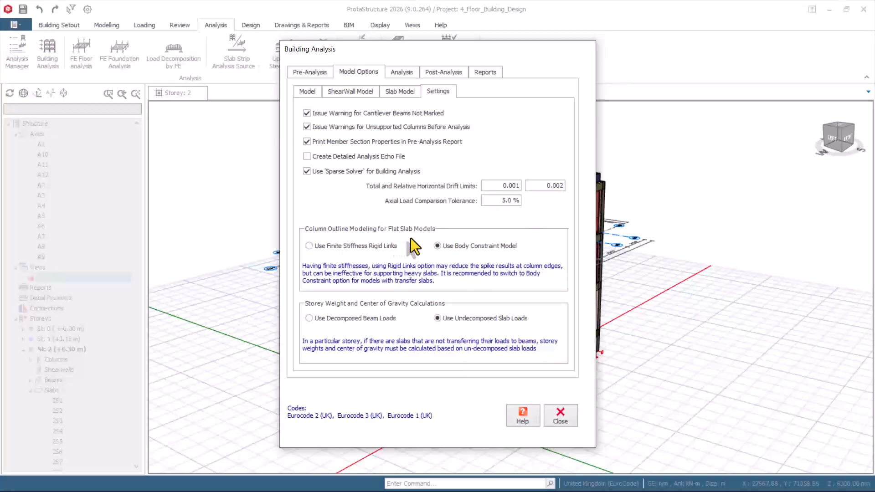
click(397, 92)
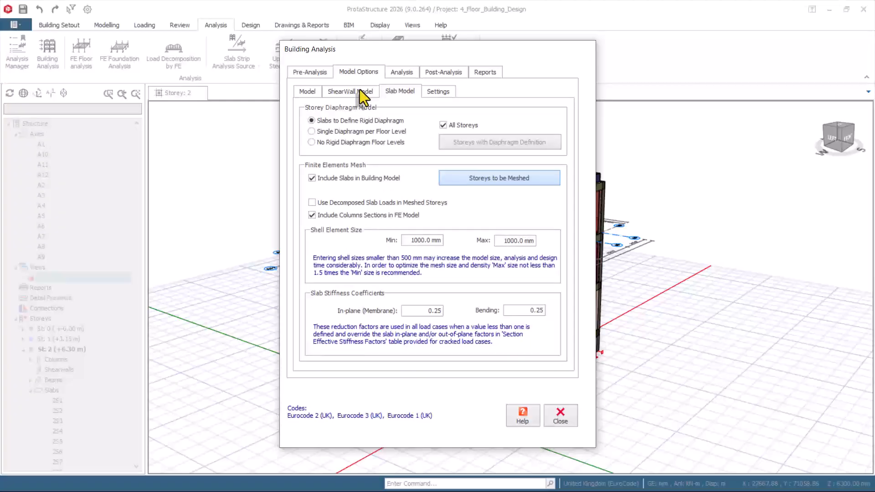
click(360, 89)
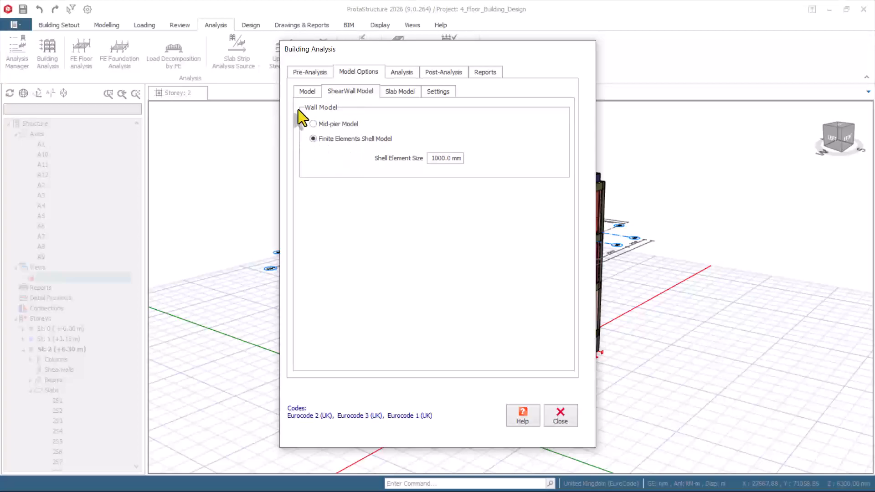
click(308, 92)
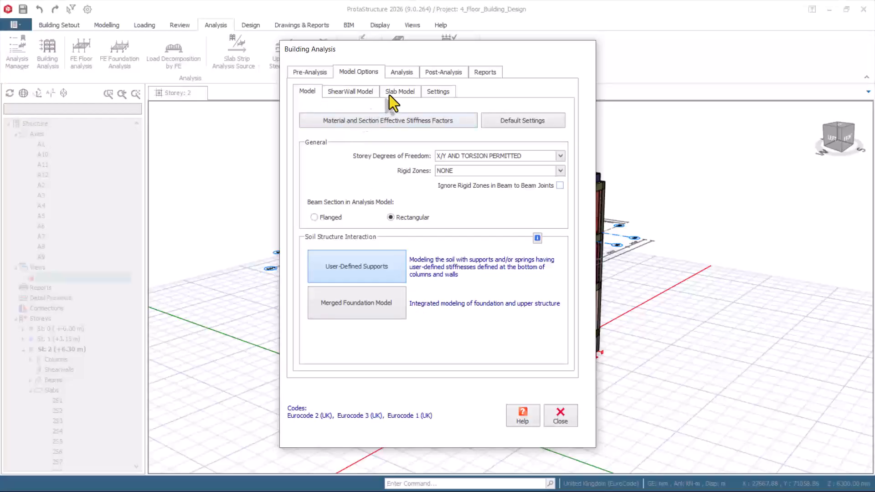
Run the building model check on all storeys with every check enabled
click(401, 73)
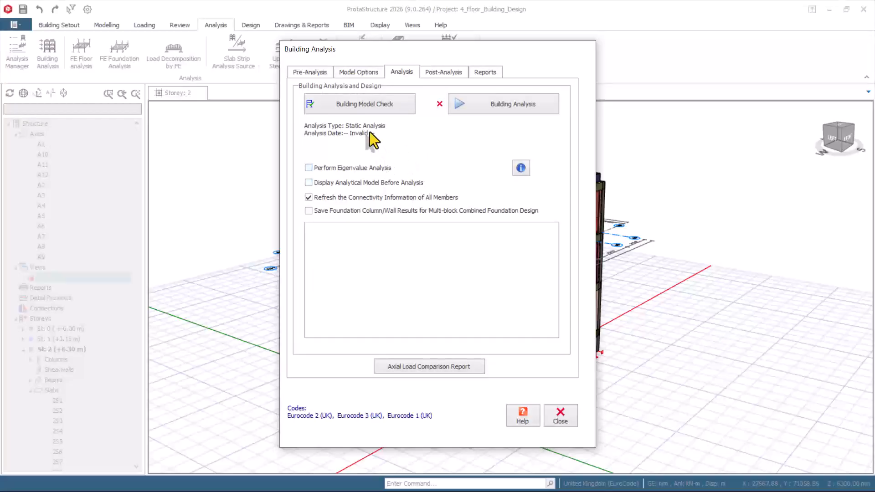
click(359, 103)
click(485, 411)
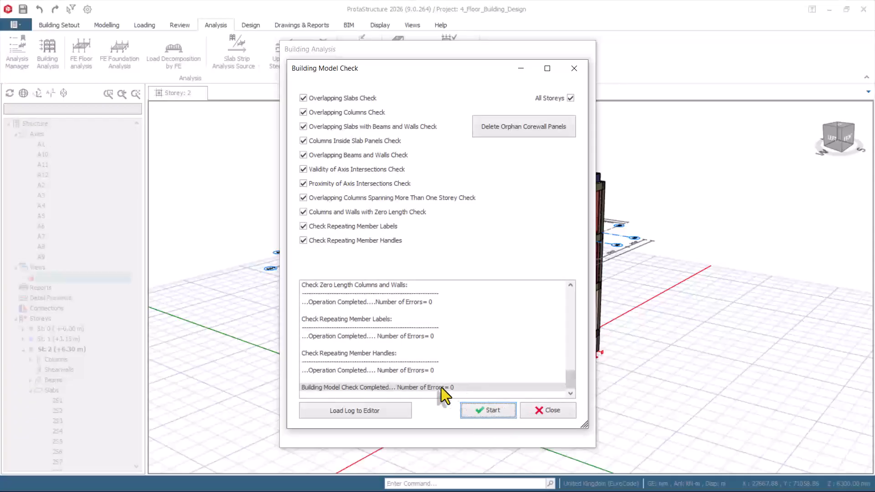
Run the building analysis with column/wall and beam reinforcement design, re-selecting bars for both
click(549, 411)
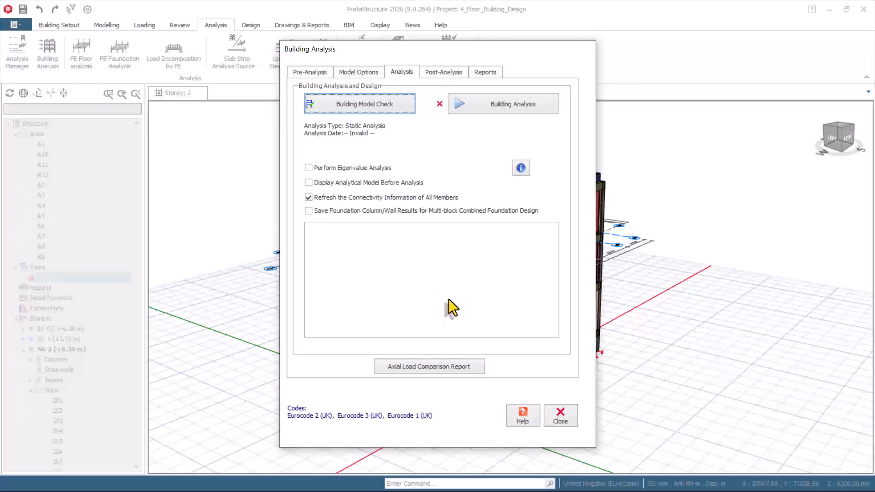
click(500, 108)
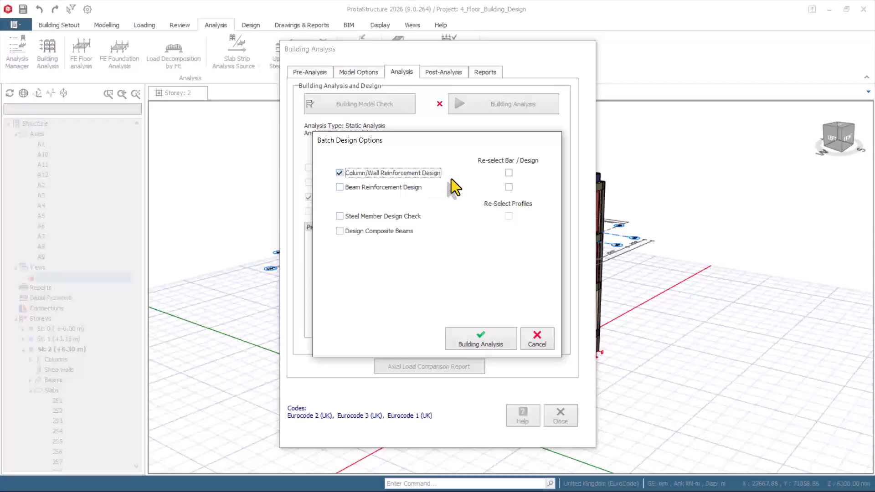
click(508, 173)
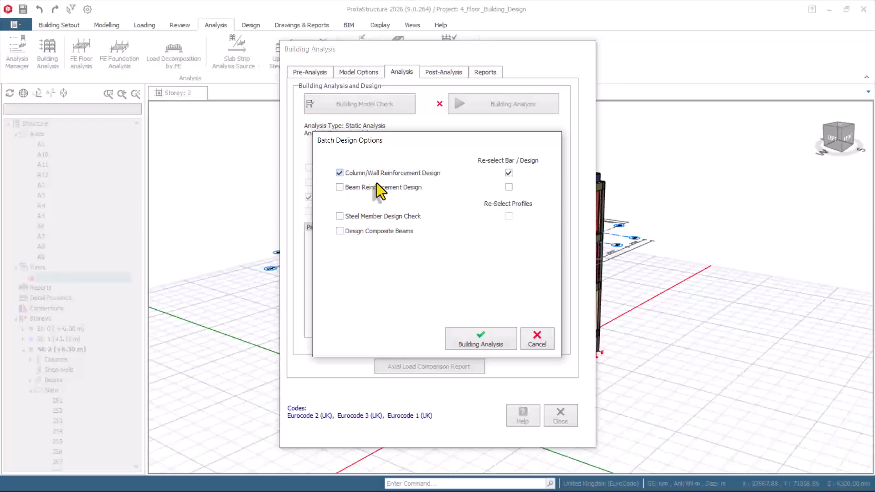
click(338, 190)
click(508, 188)
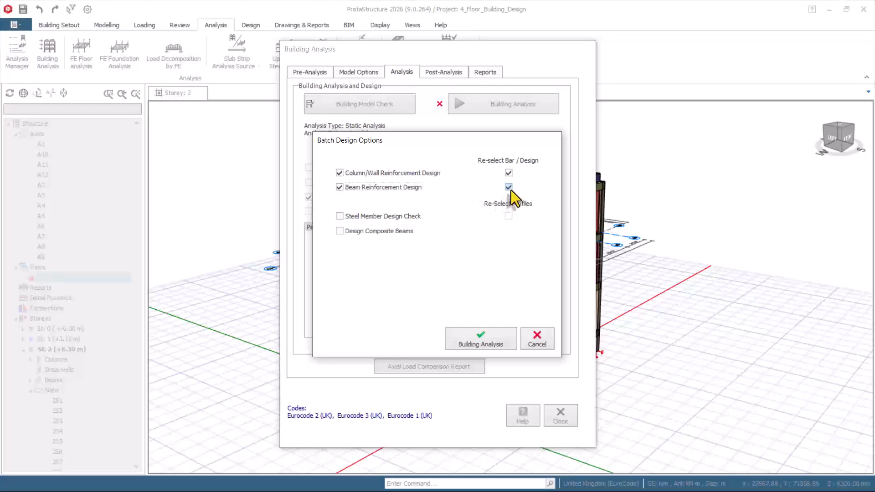
click(477, 339)
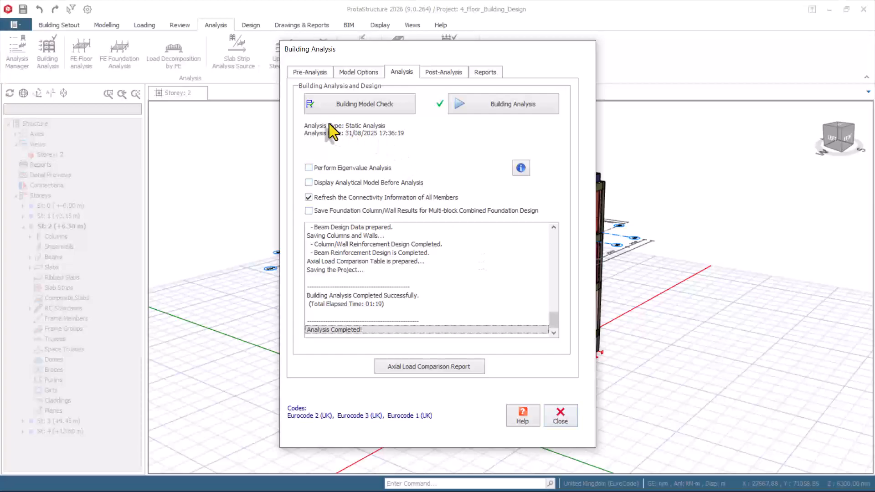
click(560, 416)
Display the building's analytical model and animate its displacements under load case G, viewing it from several sides
scroll(481, 262, down, 1)
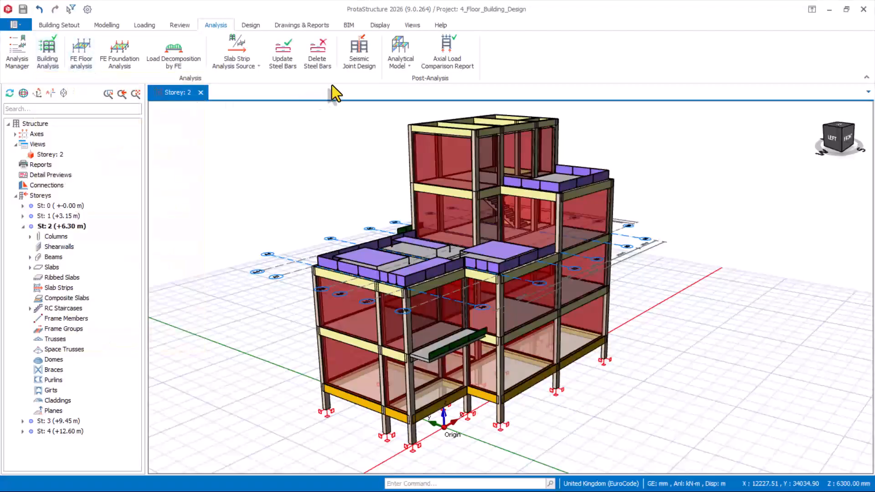
click(412, 65)
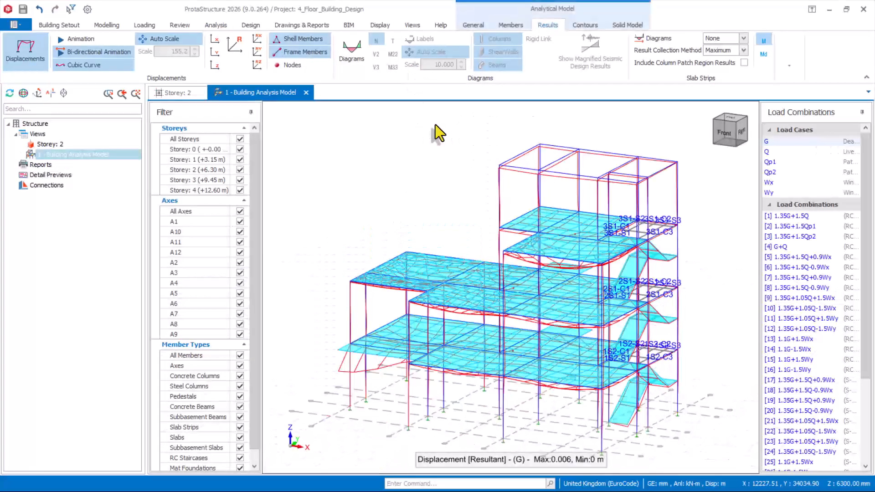
middle_drag(682, 401, 592, 378)
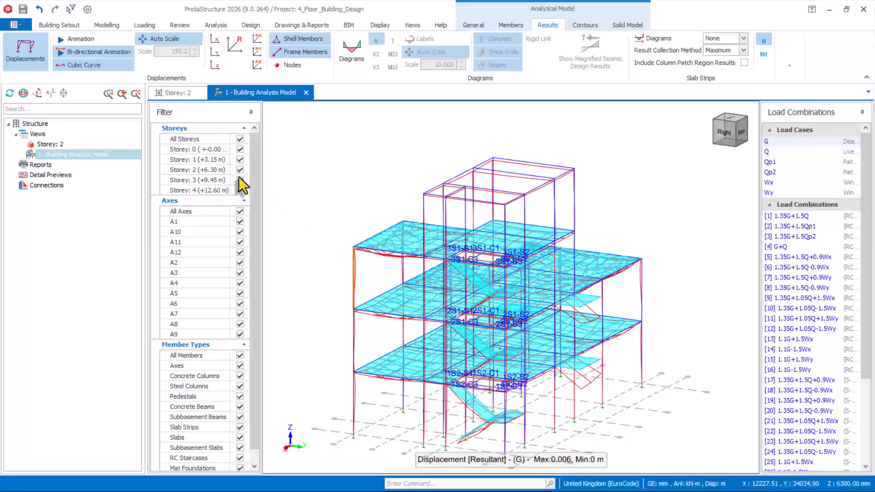
click(59, 40)
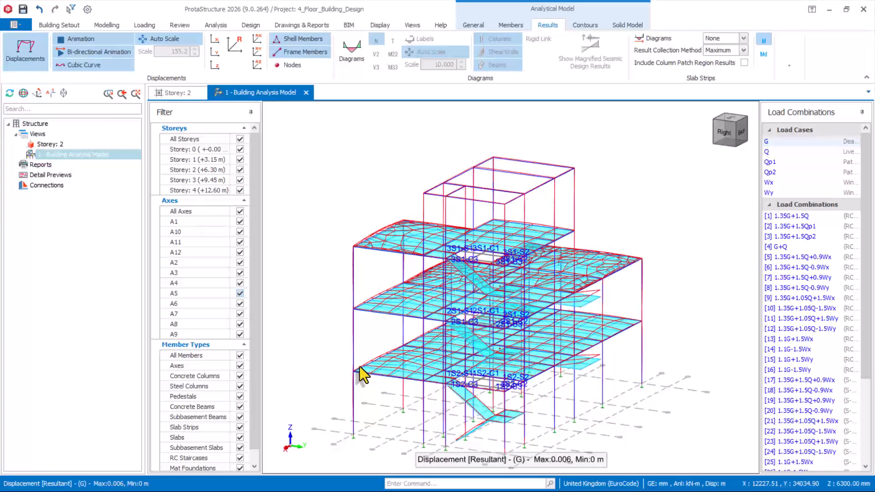
middle_drag(351, 362, 455, 368)
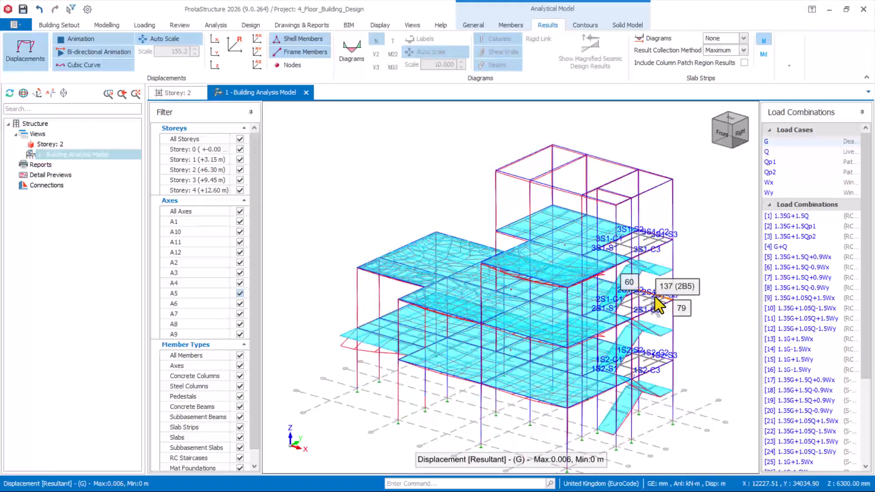
Switch off auto scaling, set the displacement scale to 305.2, view the amplified movement and stop the animation
click(158, 42)
click(195, 48)
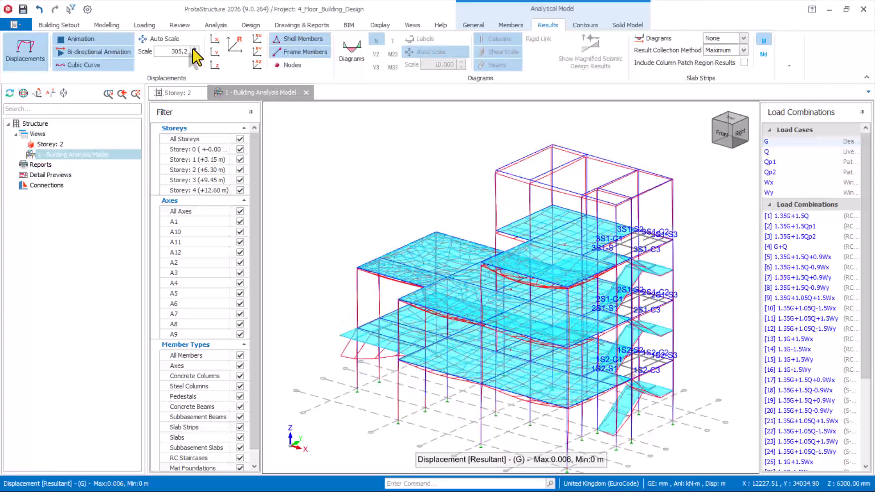
click(438, 350)
middle_drag(436, 343, 402, 348)
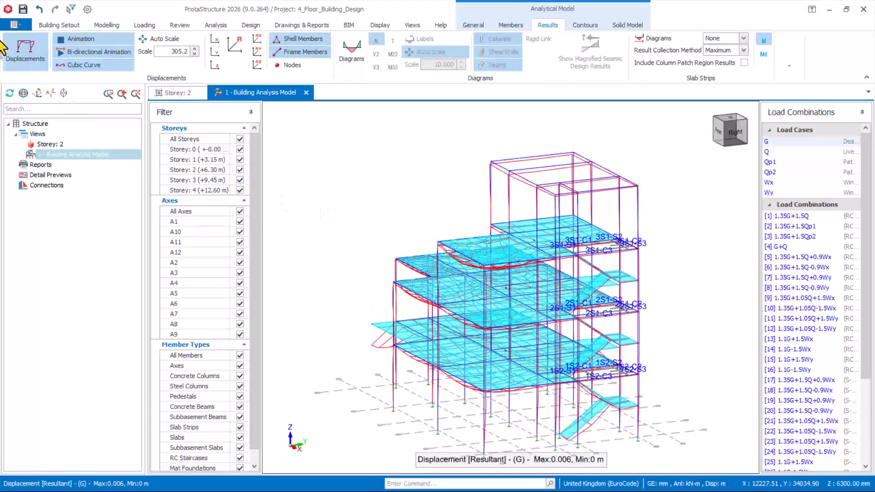
click(70, 39)
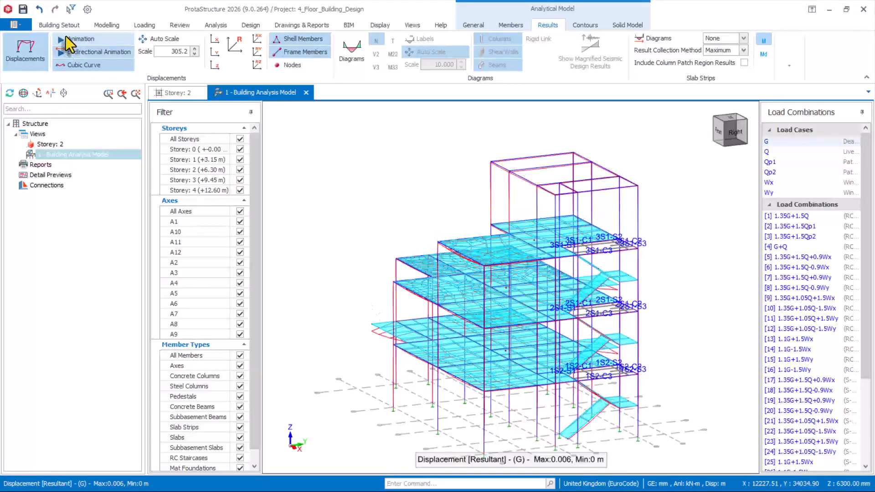
Return to the building's 3D view and make storey 0 the active storey
click(177, 92)
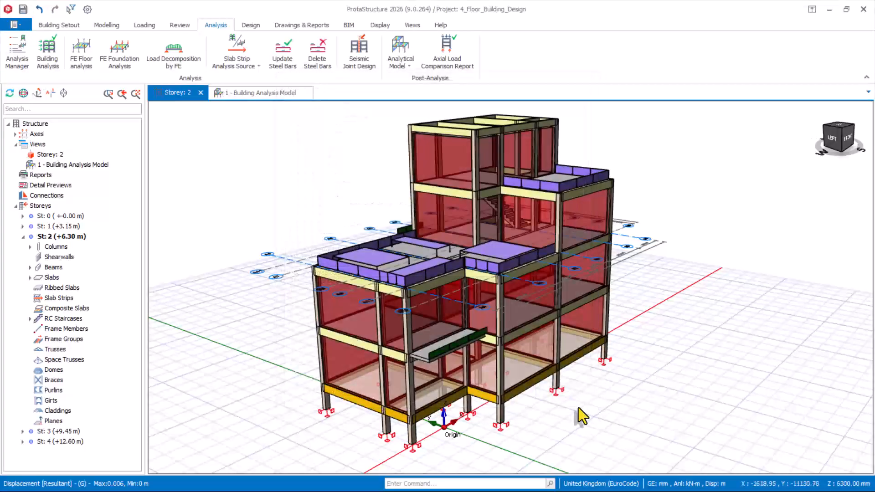
scroll(438, 451, up, 3)
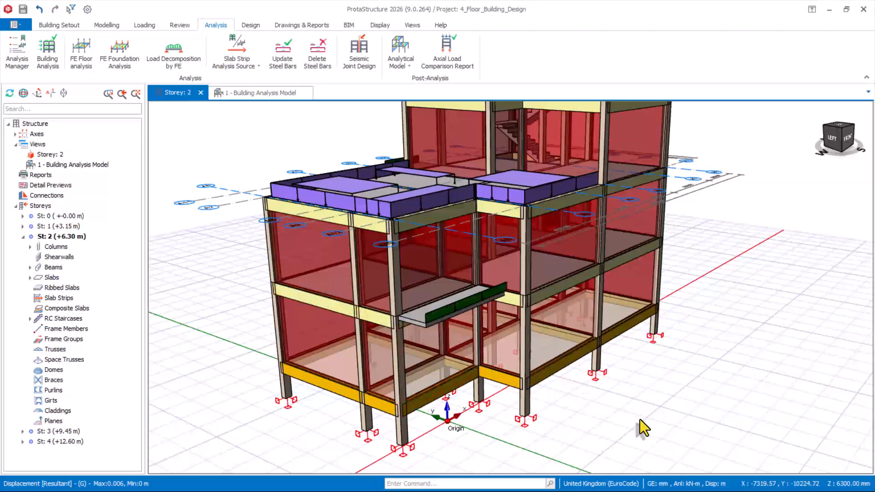
scroll(547, 422, down, 2)
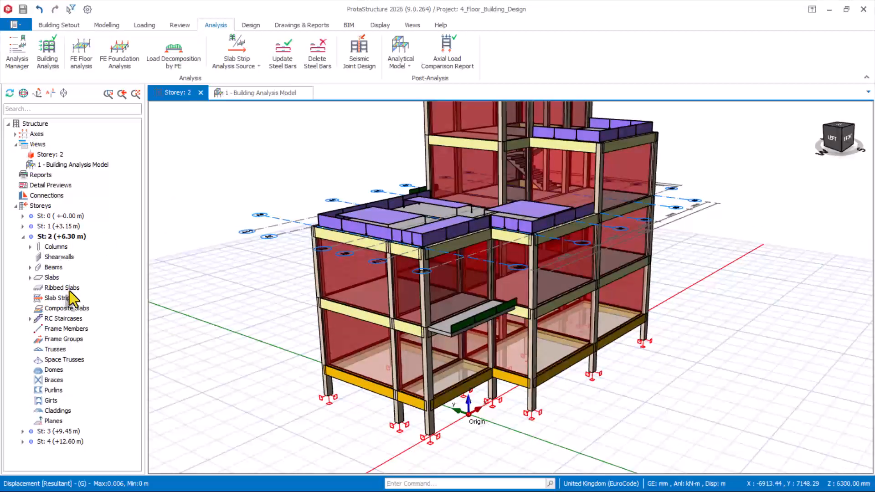
double_click(51, 216)
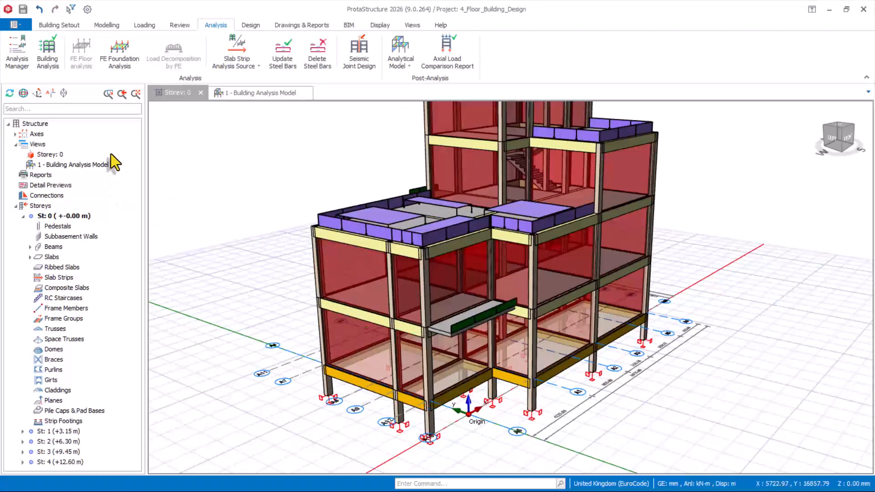
Start the FE foundation mesh and analysis, using slab-assigned subgrade reactions and including subbasement slabs, walls and beams
click(119, 61)
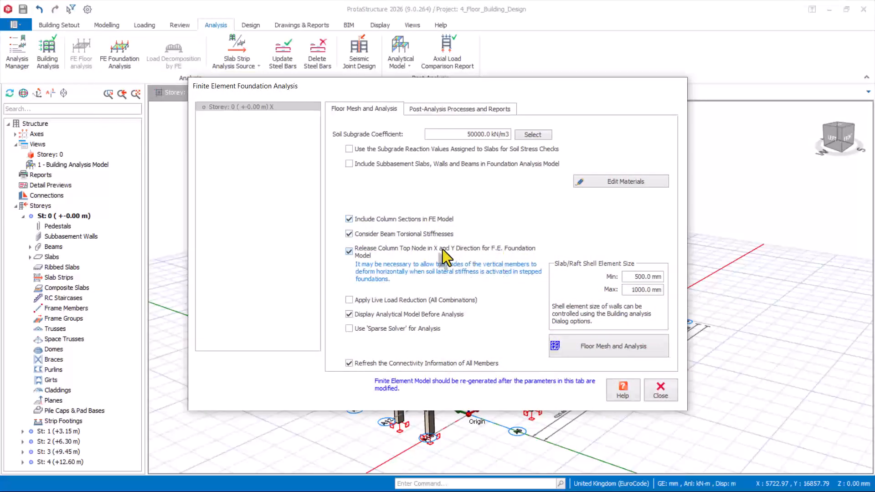
click(350, 149)
click(352, 163)
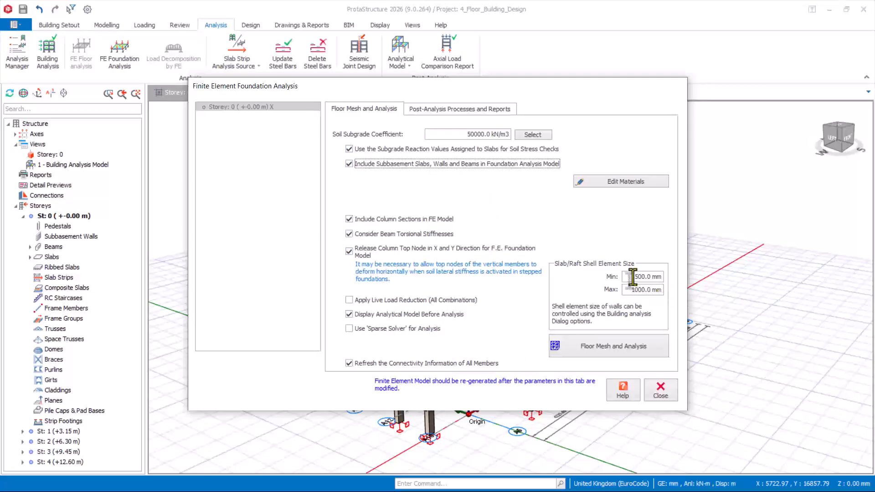
drag(634, 277, 656, 277)
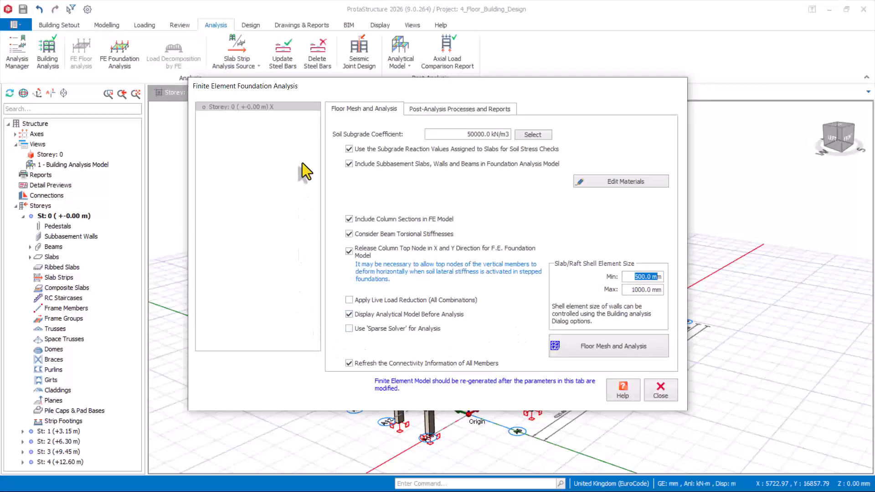
click(613, 350)
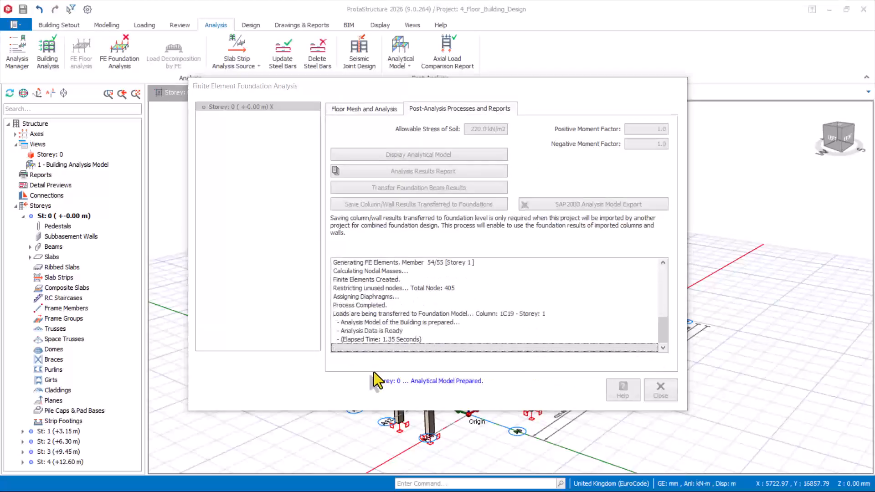
Inspect the storey 0 FE foundation model with its column loads, then accept it and complete the foundation analysis
middle_drag(560, 298, 506, 299)
scroll(492, 279, up, 3)
scroll(481, 254, down, 3)
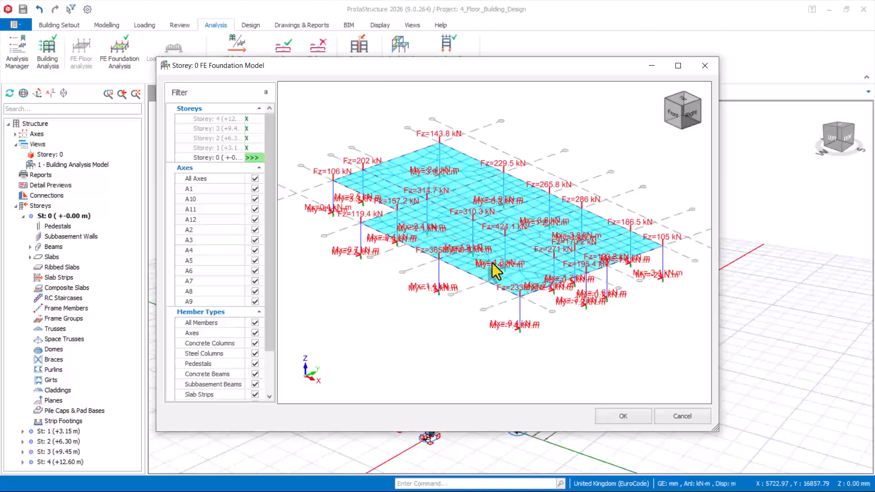
middle_drag(491, 263, 580, 250)
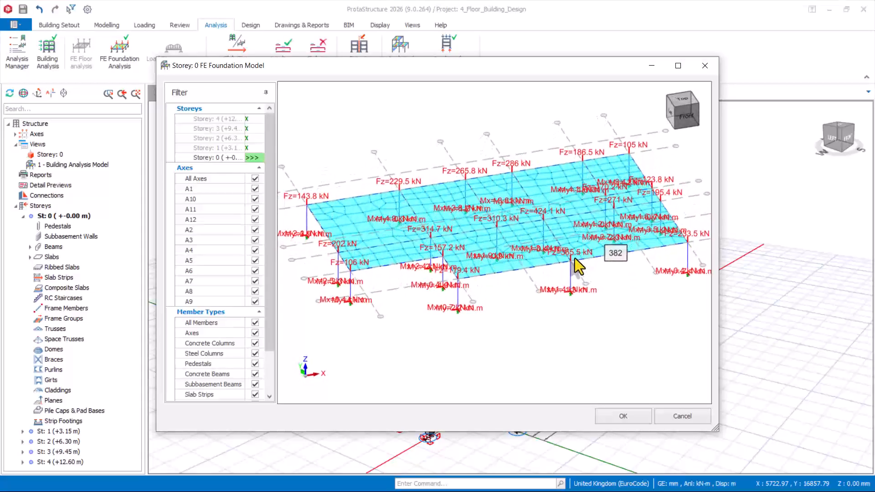
click(643, 416)
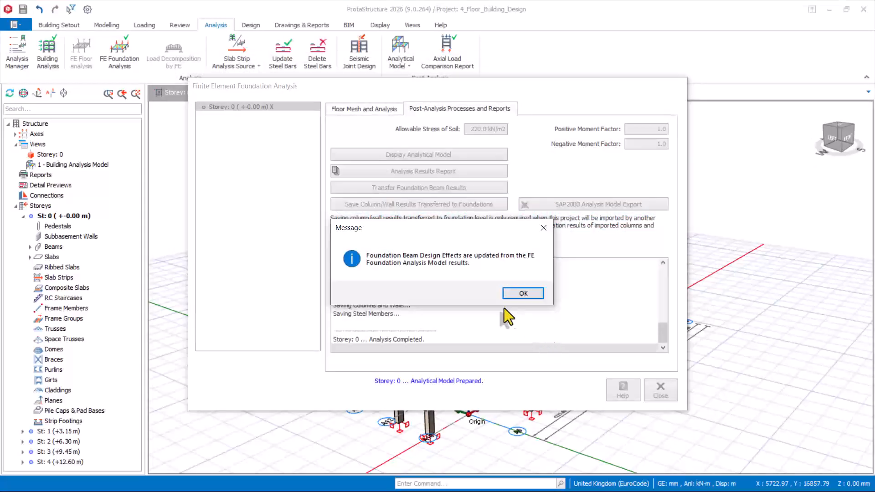
click(525, 294)
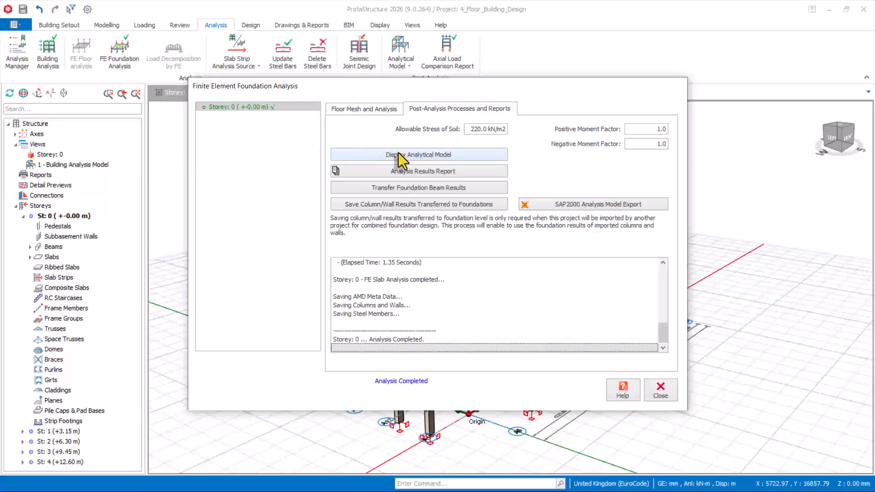
Display the analysed FE foundation model and switch its displacements to auto scale
click(438, 159)
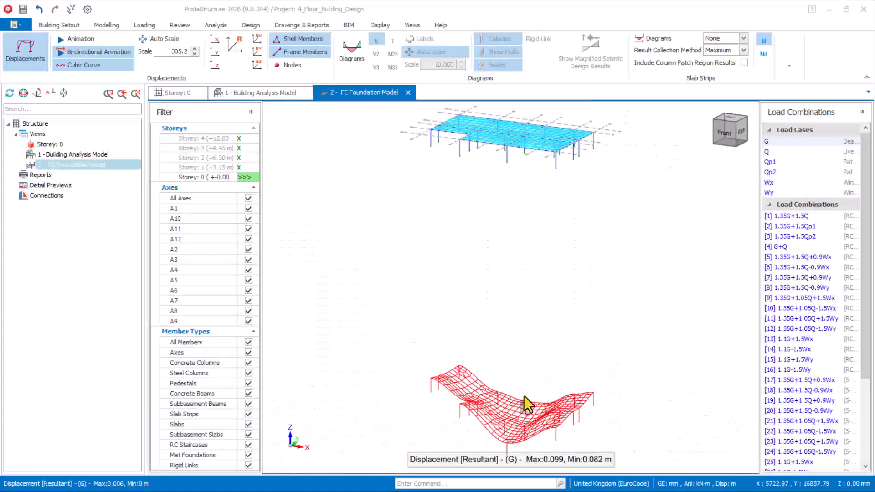
scroll(488, 230, down, 3)
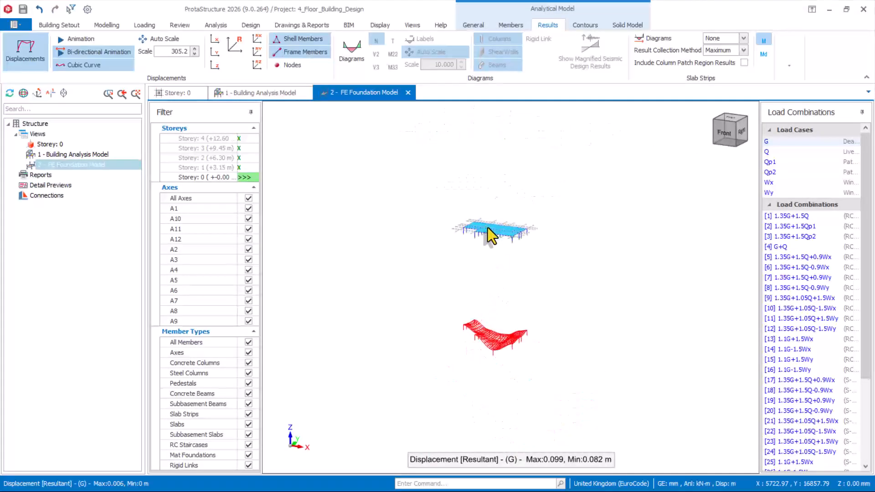
scroll(487, 228, up, 3)
scroll(481, 237, down, 4)
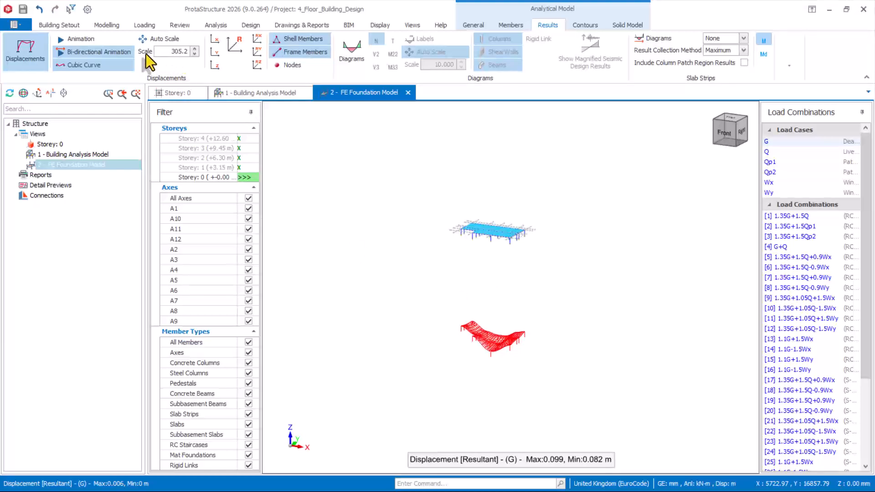
click(165, 40)
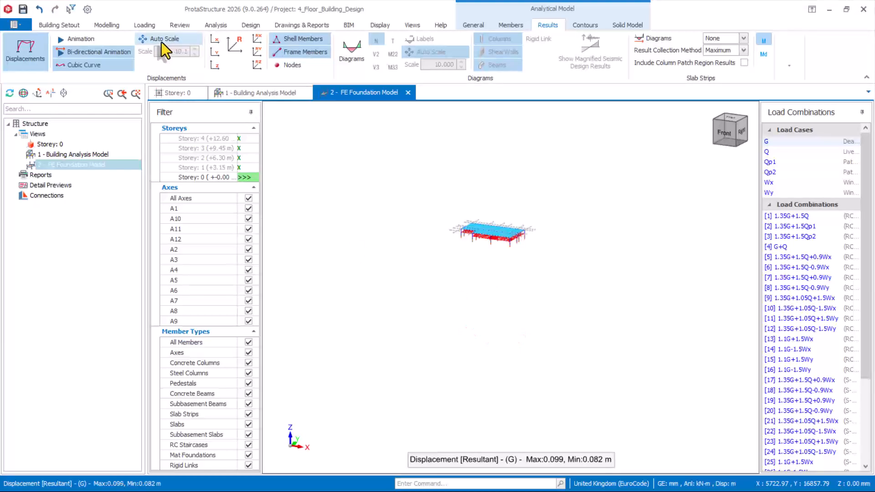
View the foundation's deformed shape up close, then play and stop its displacement animation
scroll(502, 273, up, 6)
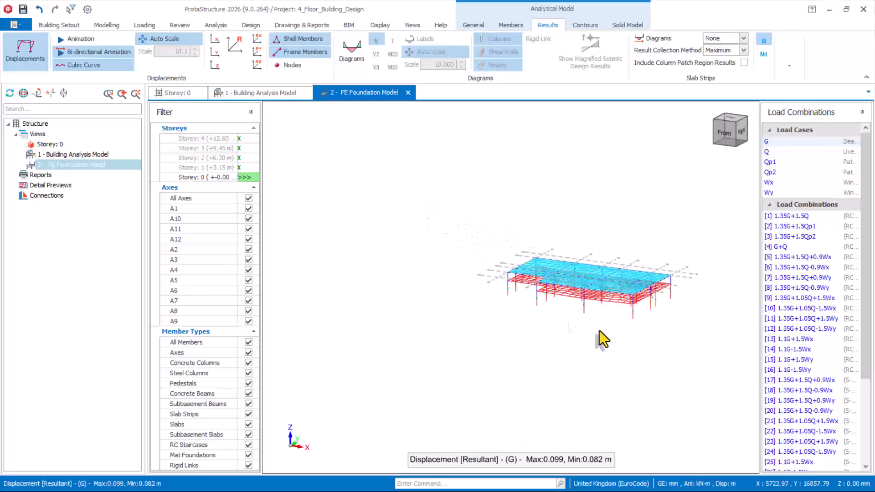
drag(499, 285, 495, 297)
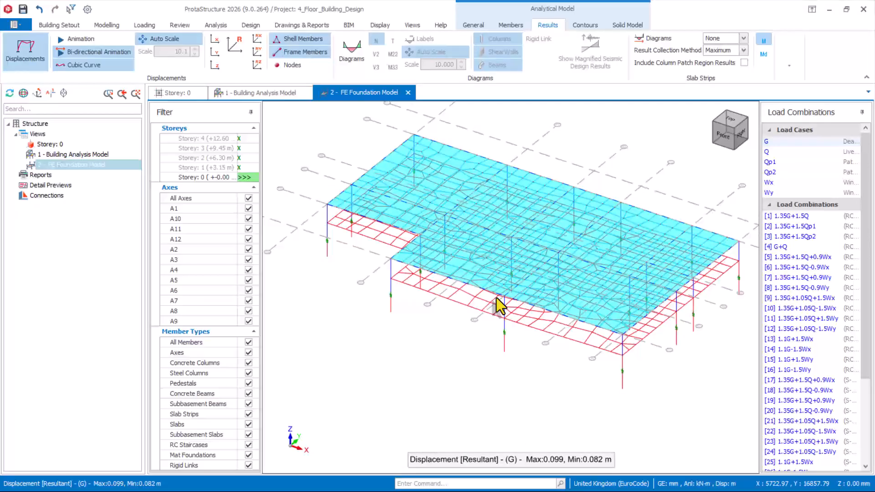
click(58, 36)
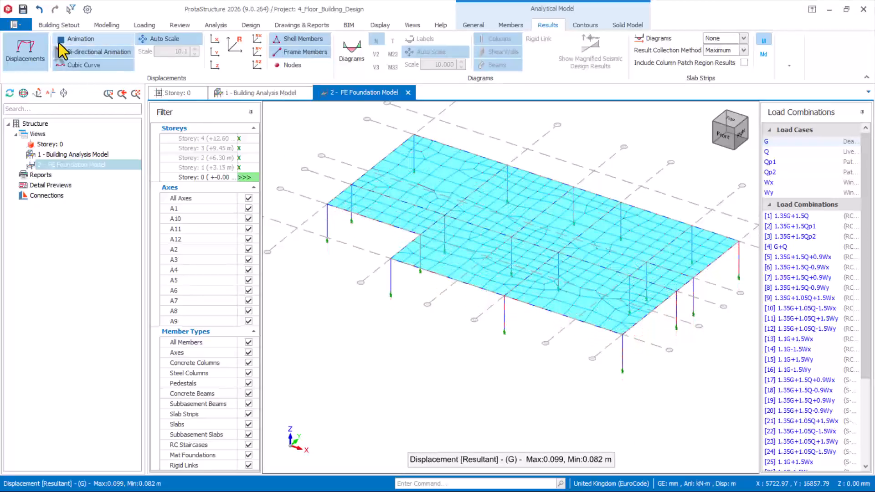
click(60, 40)
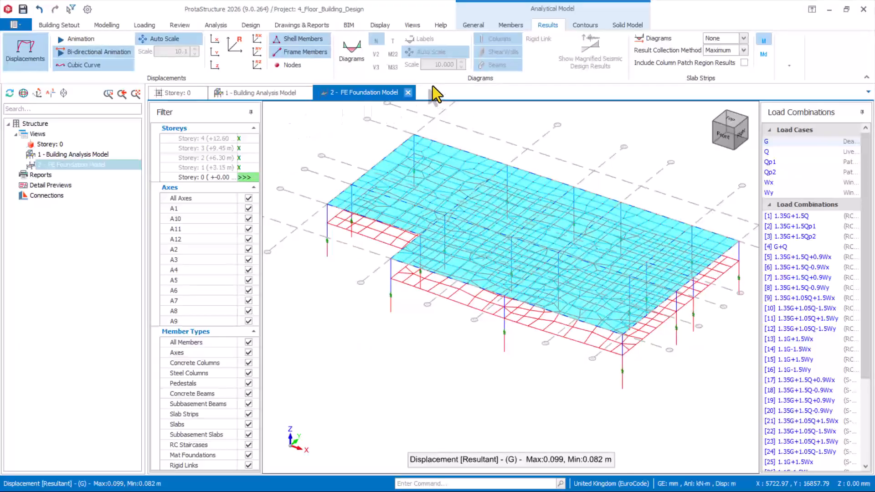
Show the Disp Z contours on the FE foundation model for load case G and view the whole raft
click(583, 26)
click(18, 51)
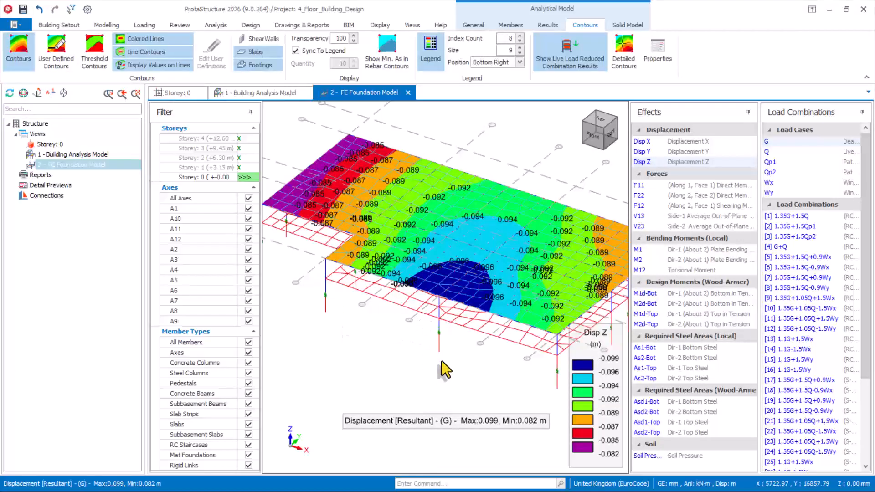
scroll(441, 353, down, 3)
middle_drag(440, 344, 426, 351)
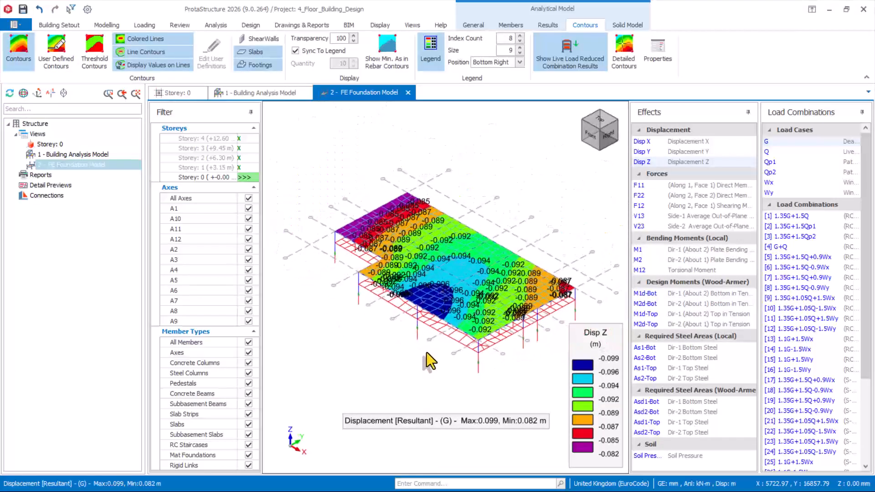
Step through the foundation's force contours from F11 to V23 and the local bending moment contours M1, M2 and M12
click(686, 186)
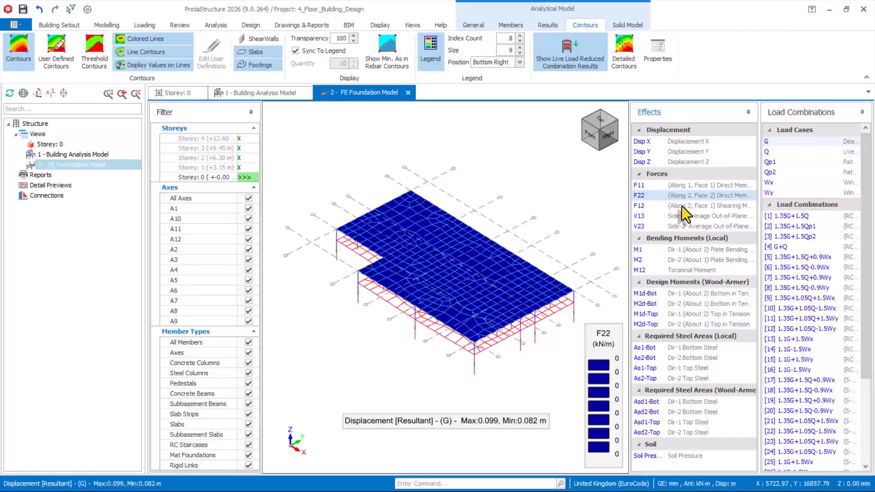
click(681, 206)
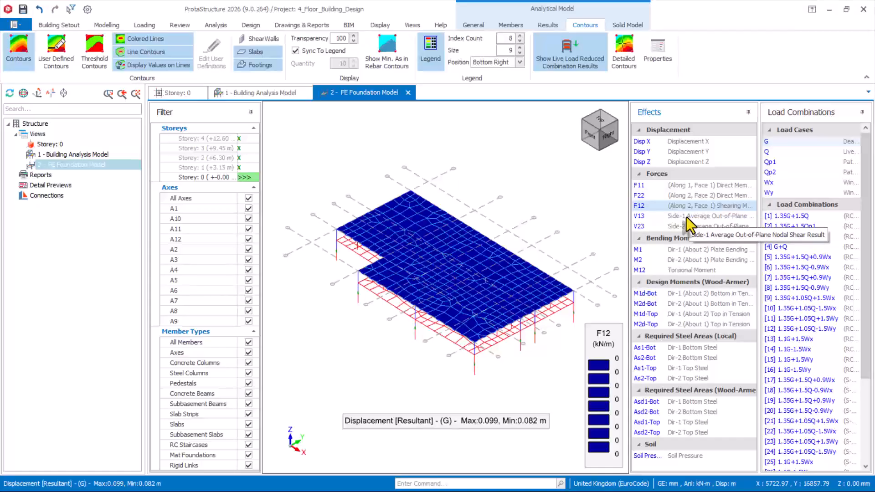
click(687, 217)
click(680, 225)
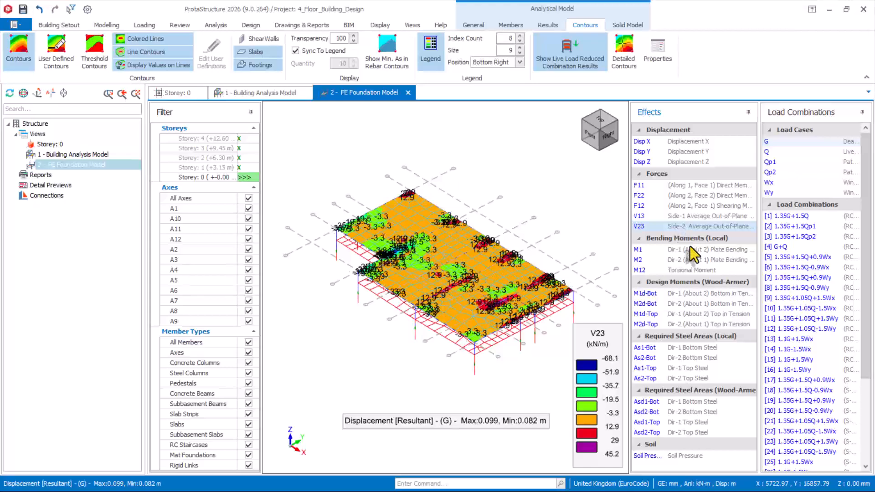
click(682, 252)
click(682, 259)
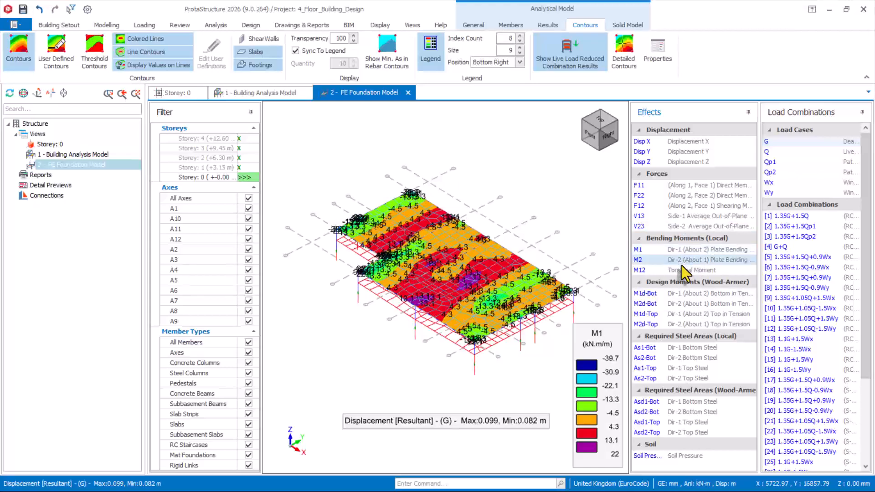
click(679, 270)
Review the Wood-Armer design moment contours M1d-Bot, M2d-Bot, M1d-Top and M2d-Top on the foundation
click(680, 293)
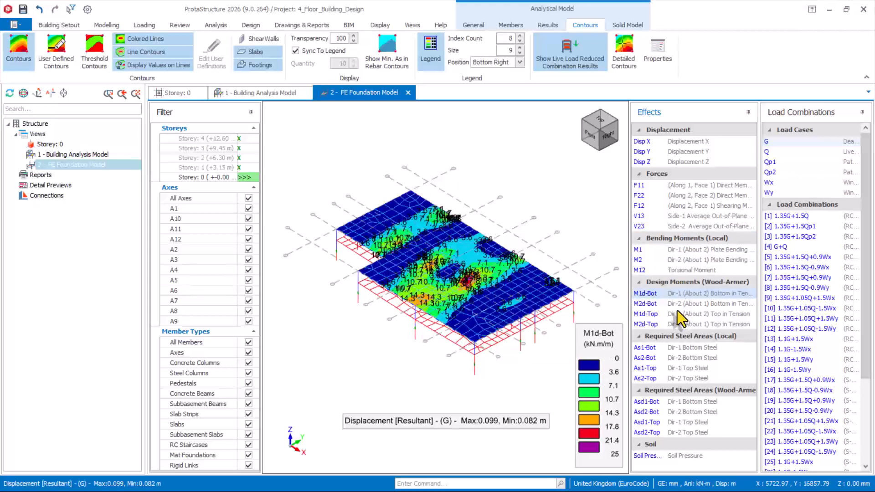
click(682, 304)
click(679, 314)
click(679, 324)
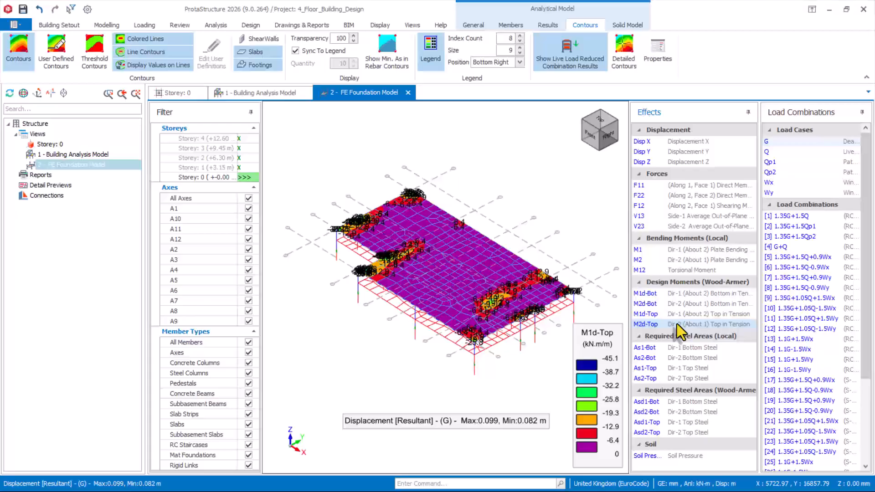
Review the foundation's required steel area contours for both directions, bottom and top, in the Local and Wood-Armer sets
click(678, 347)
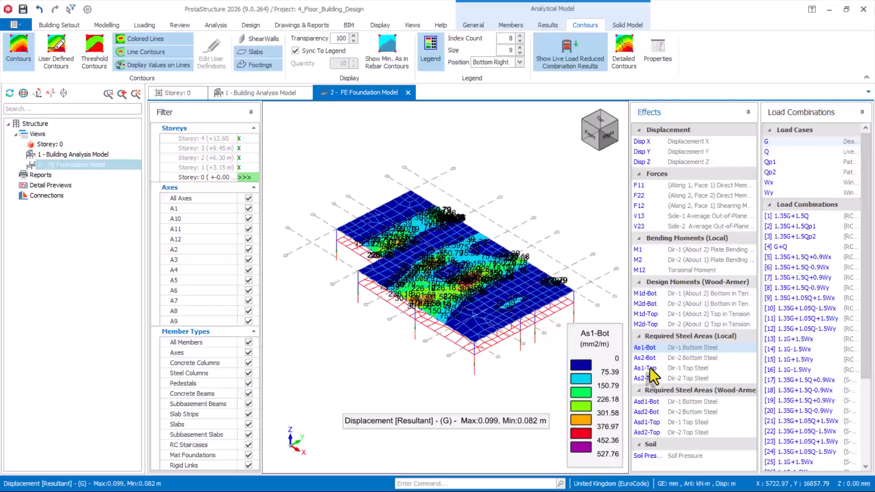
click(673, 354)
click(679, 368)
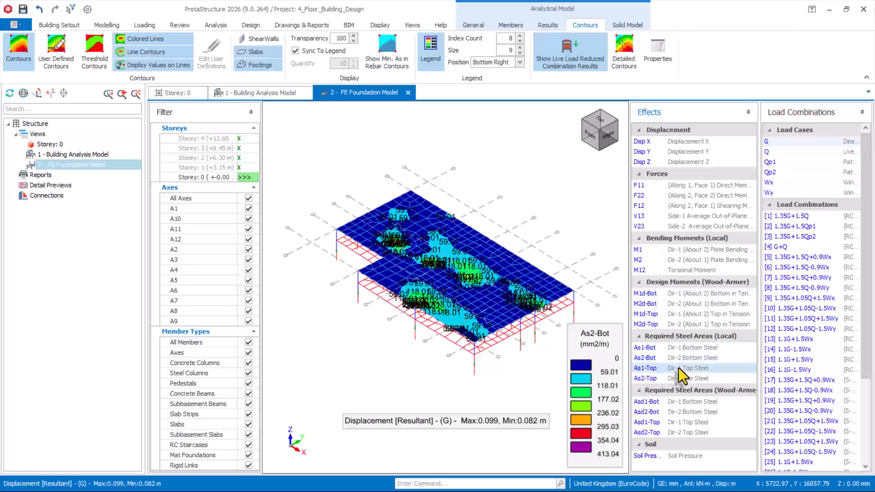
click(680, 379)
click(683, 401)
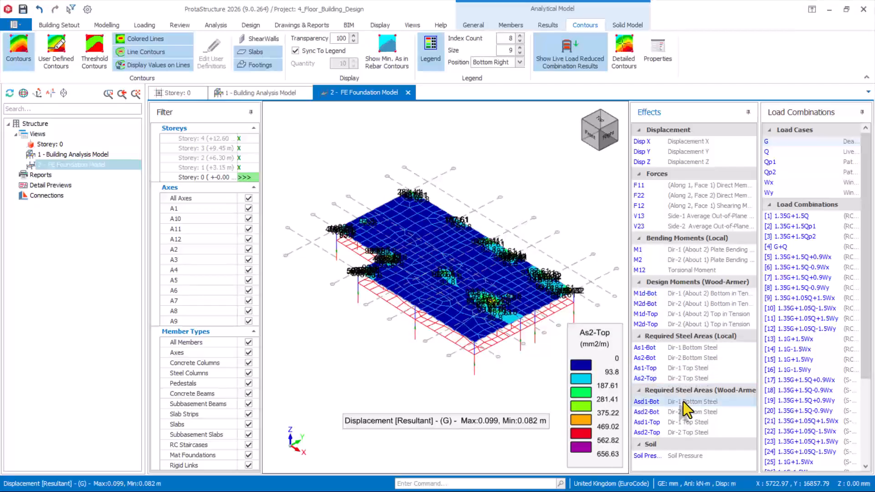
click(683, 409)
click(680, 422)
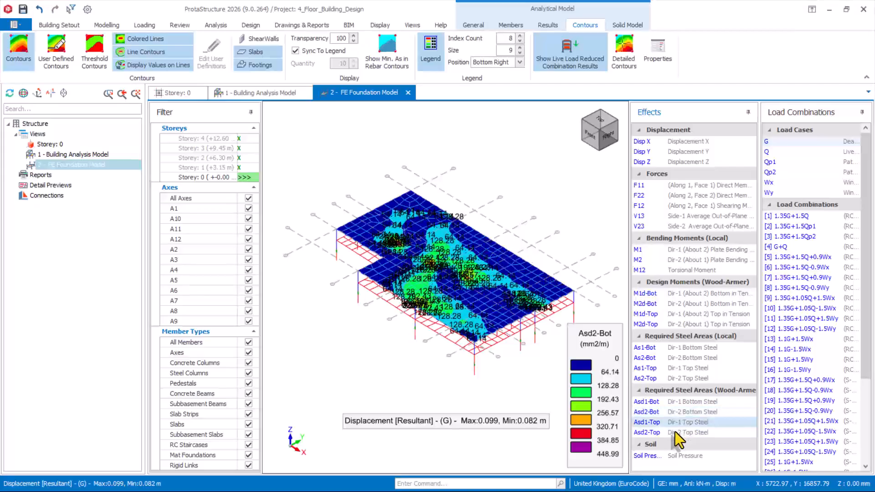
click(674, 432)
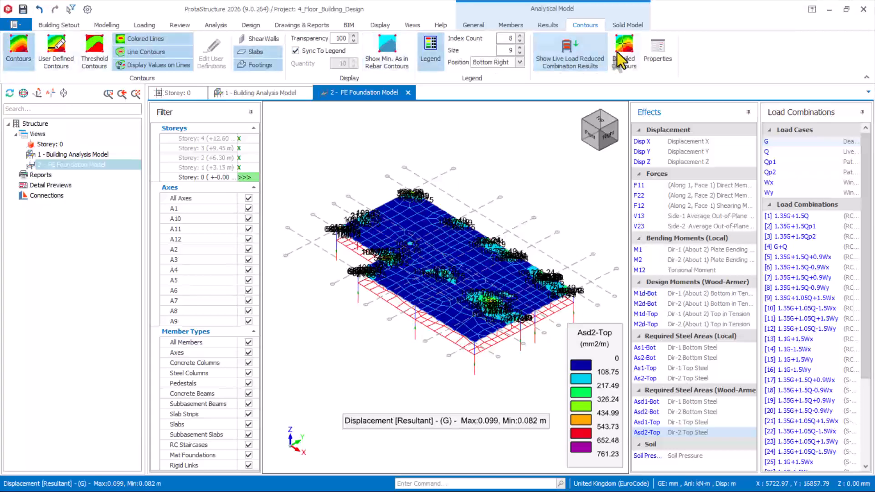
Design all foundation beams of the storey 0 model in batch mode with the Re-select All Bars option
click(192, 98)
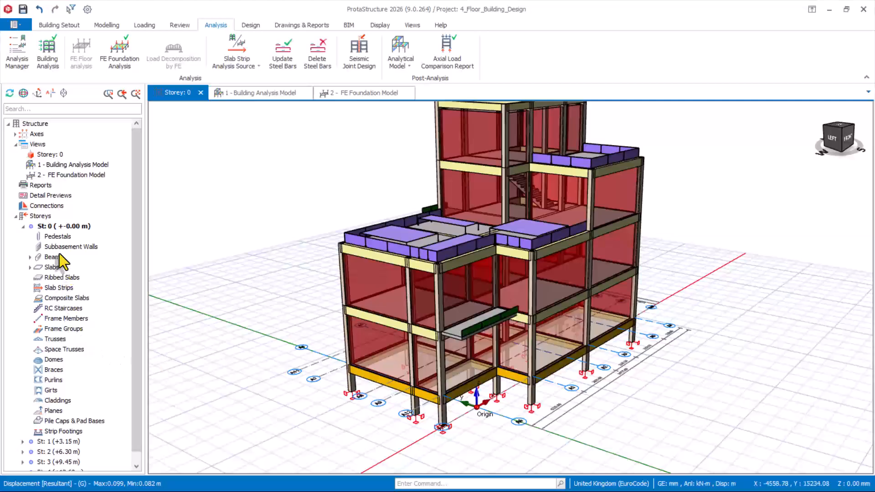
click(249, 25)
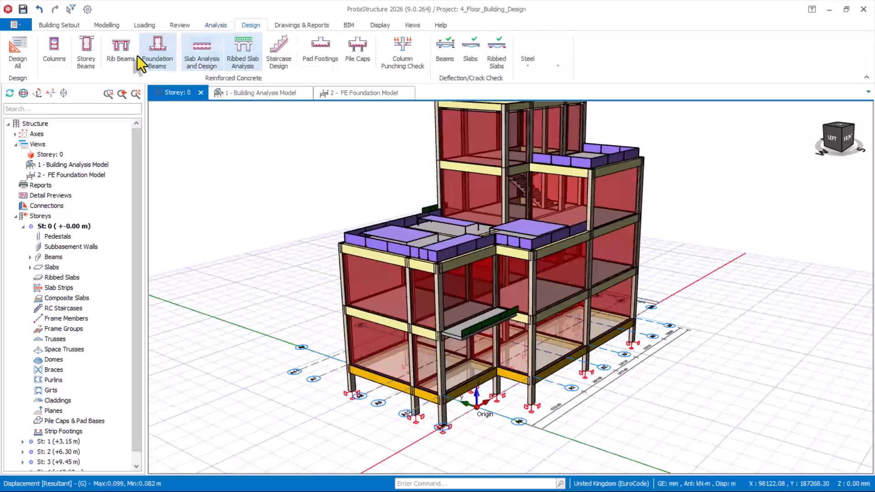
click(161, 56)
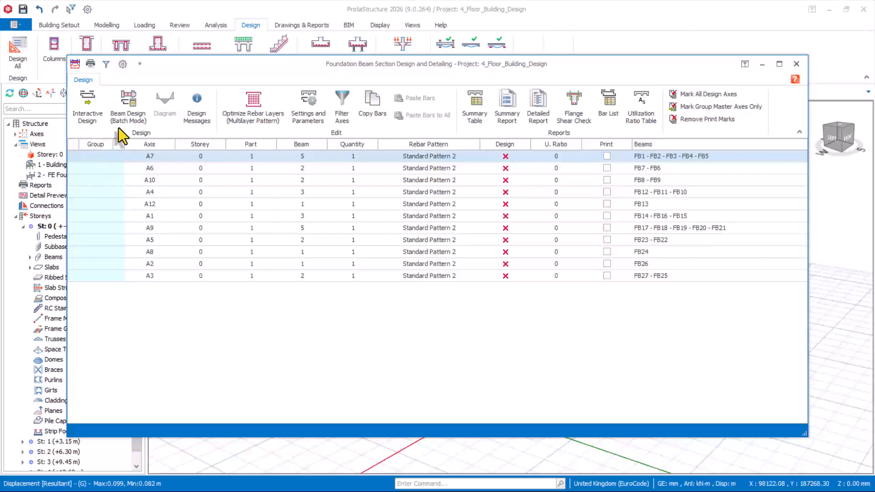
click(128, 104)
click(320, 258)
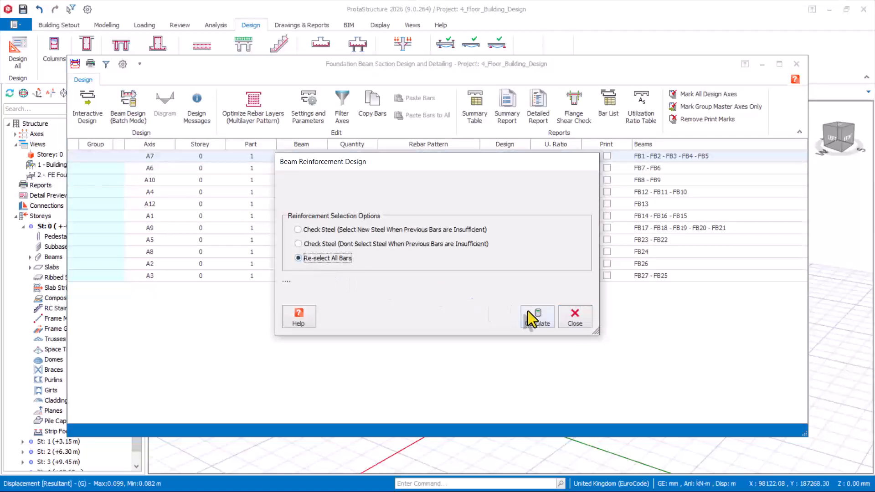
click(537, 319)
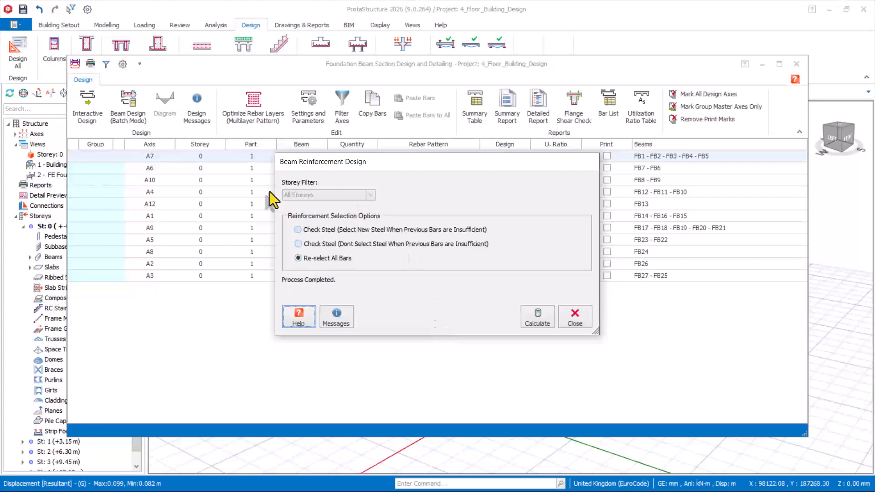
click(575, 316)
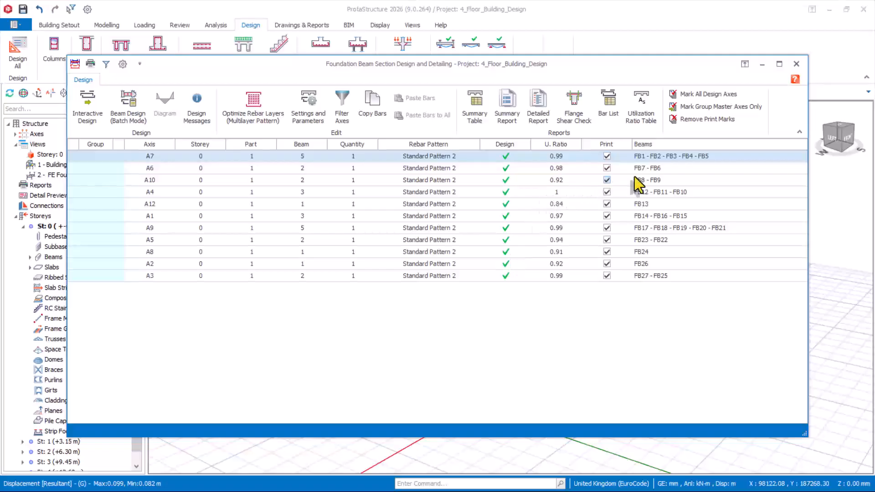
click(796, 64)
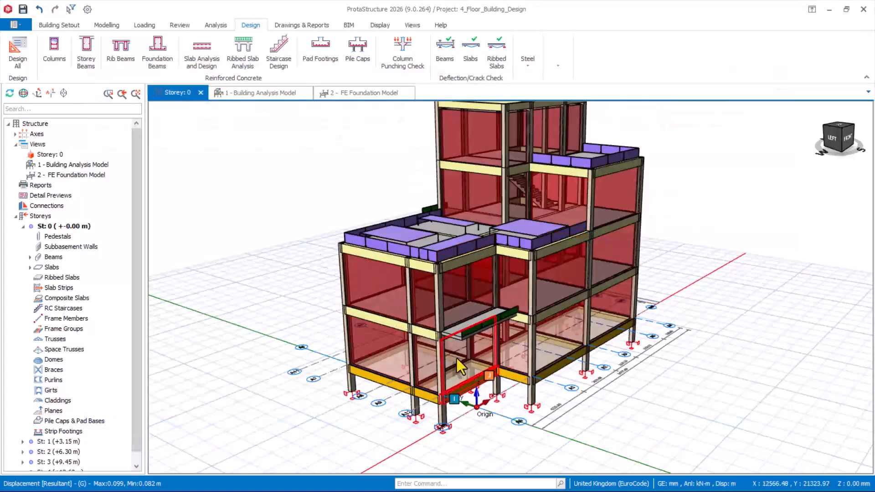
Make storey 1 active and open the RC beam design for the active storey only
double_click(57, 442)
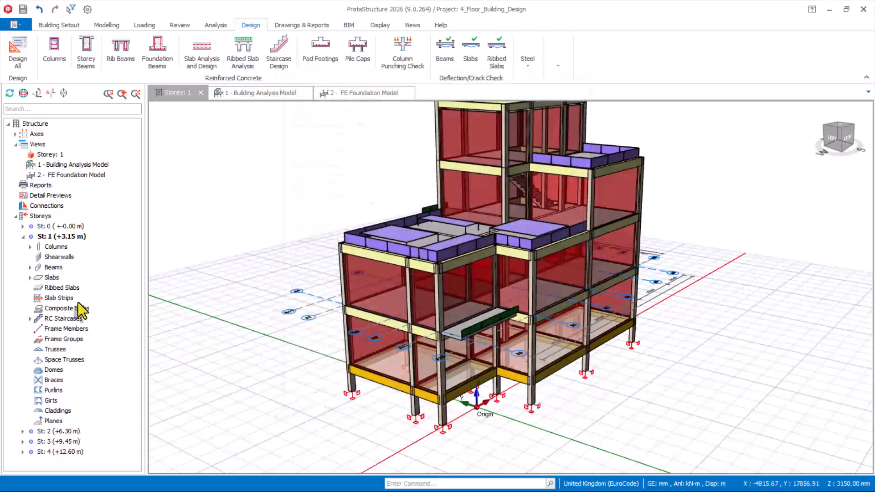
click(30, 267)
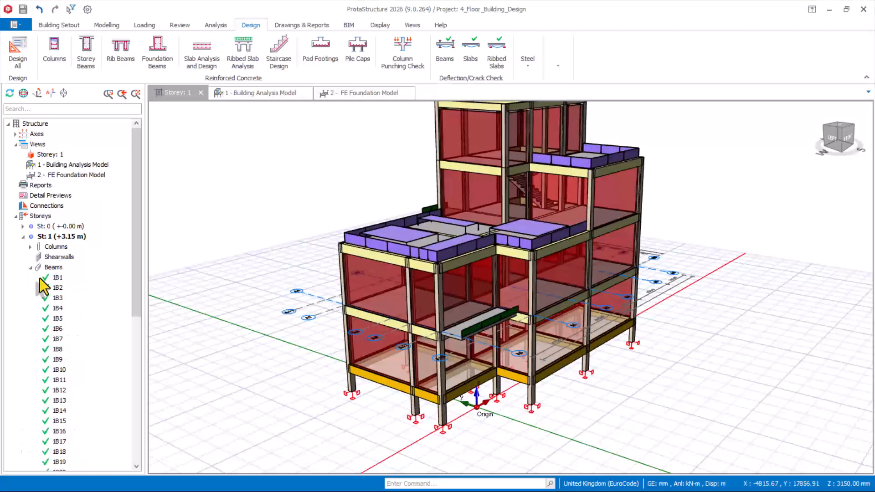
right_click(52, 268)
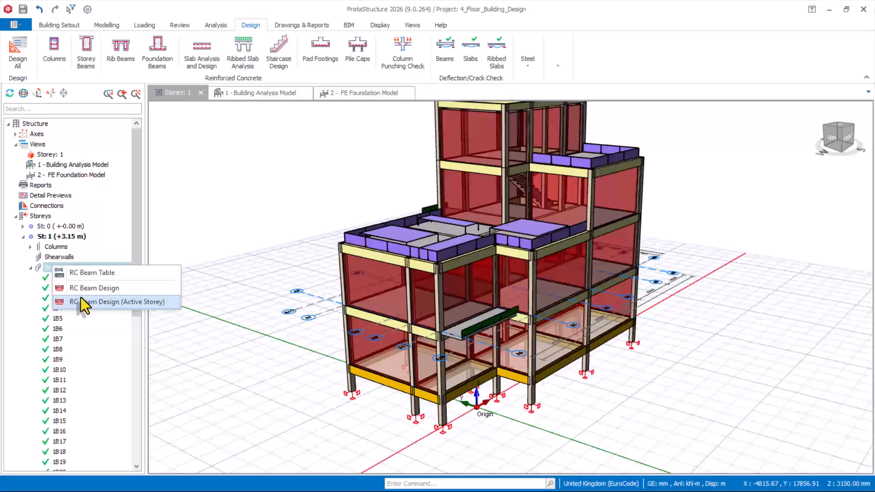
click(115, 302)
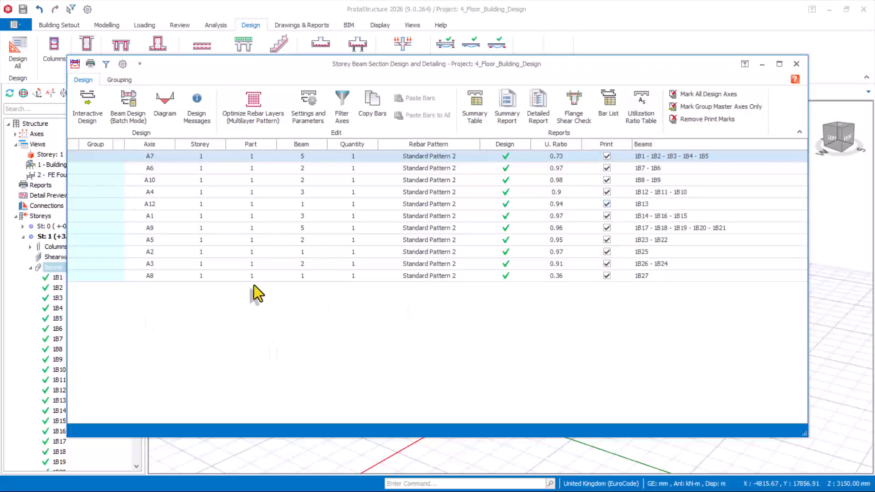
Open the interactive design of beam axis A7 full-screen and inspect the reinforcement along its spans up to 1B5
click(89, 120)
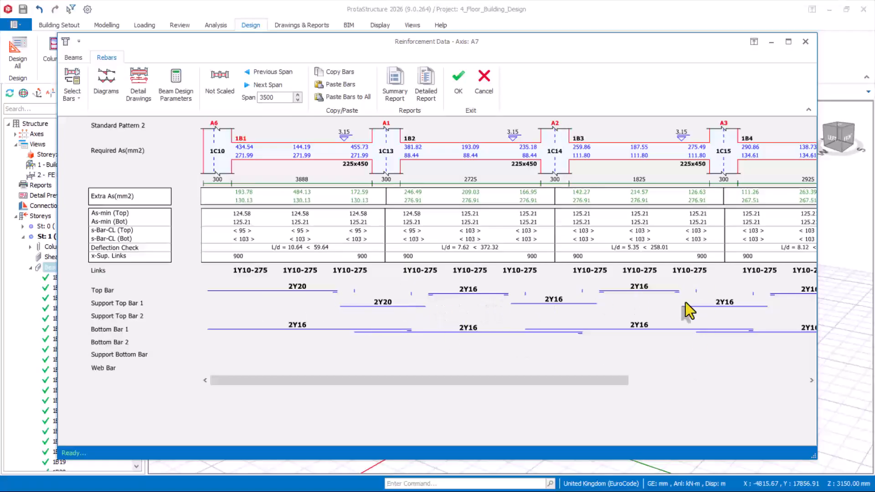
click(788, 42)
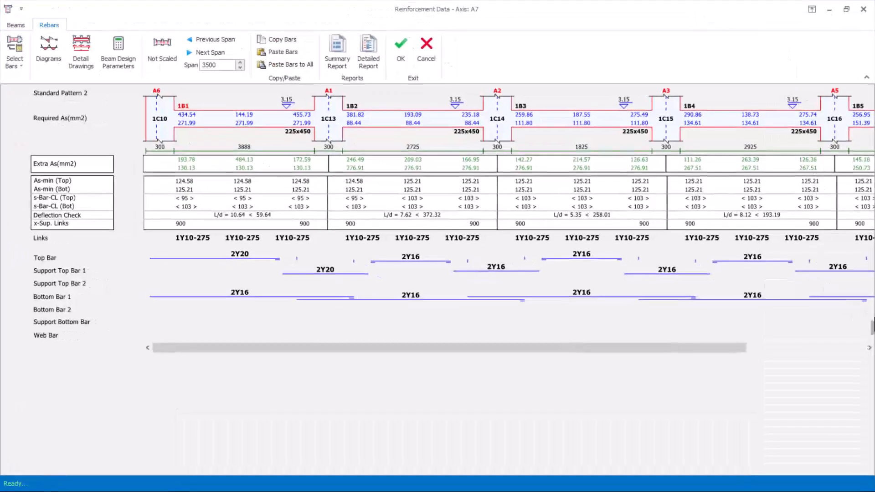
scroll(203, 254, right, 3)
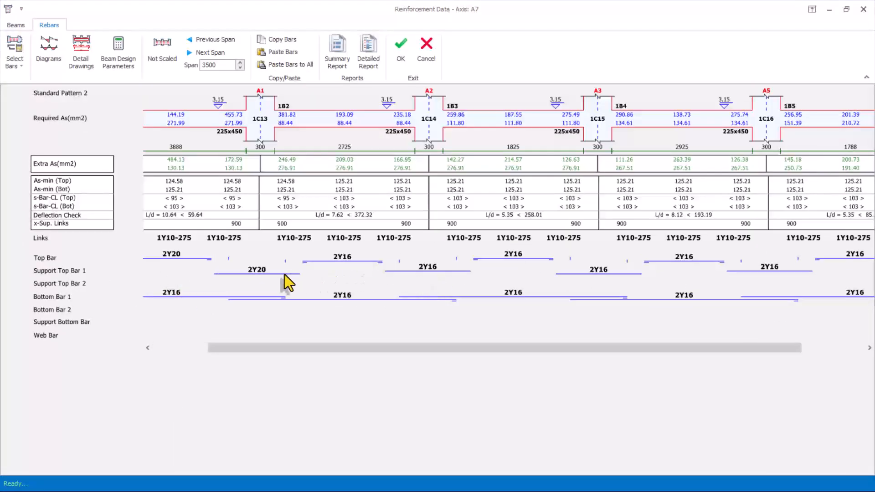
scroll(314, 272, right, 3)
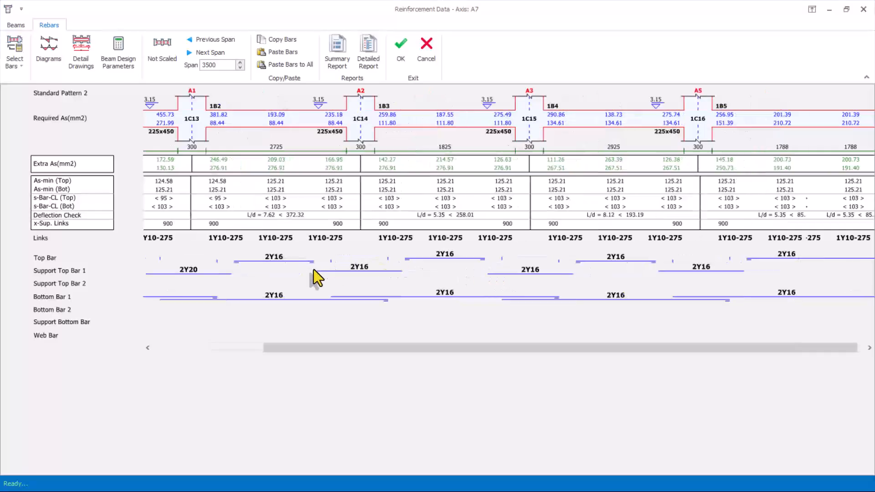
scroll(651, 278, right, 1)
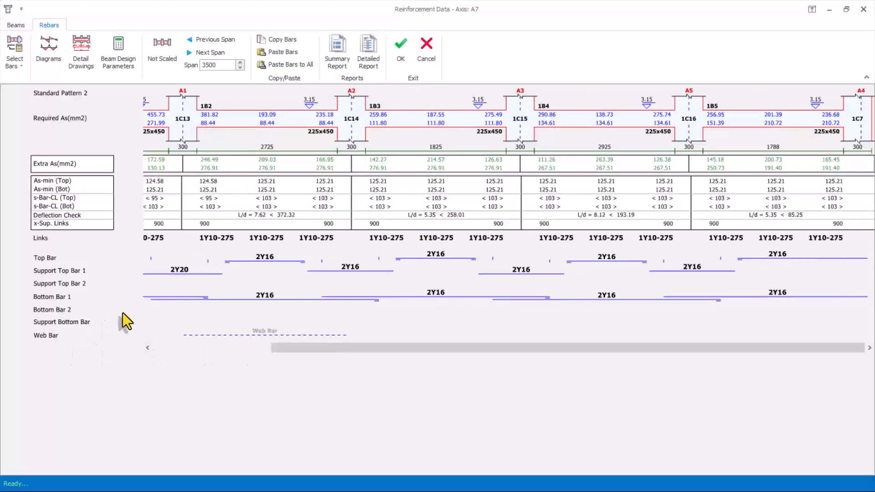
Change Support Top Bar 1 at axis A1, between beams 1B1 and 1B2, to 3Y16
click(173, 275)
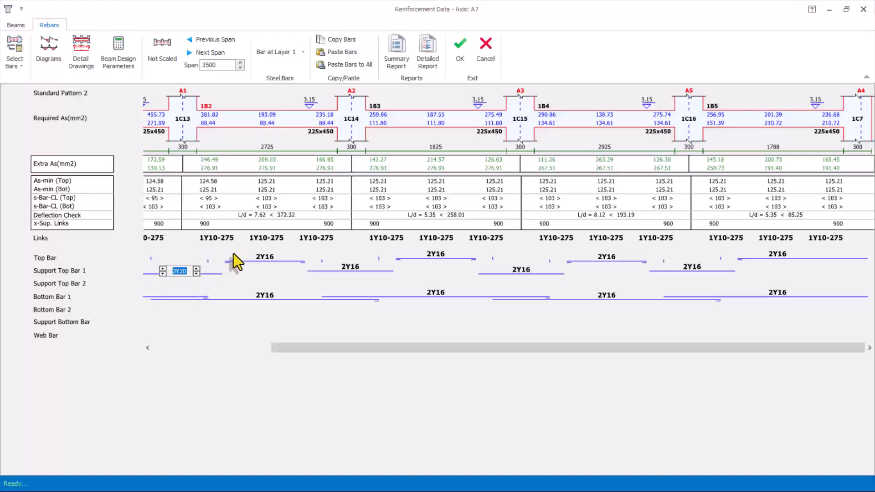
click(195, 274)
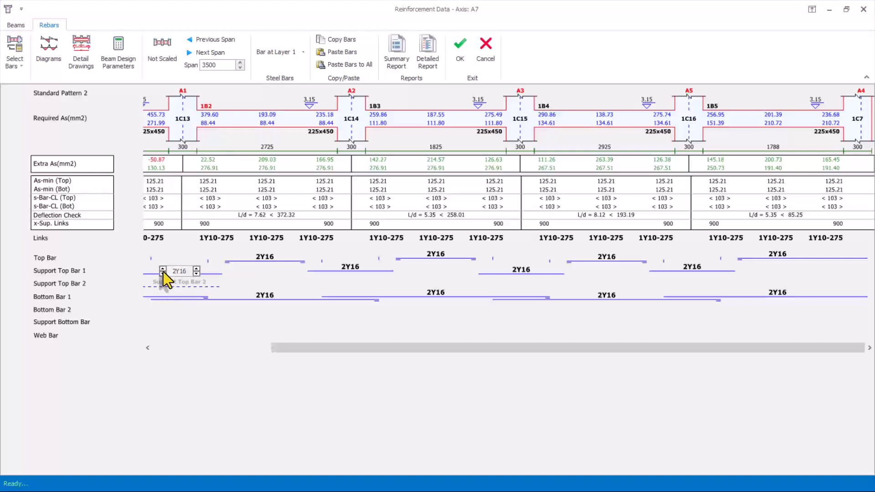
click(163, 269)
click(258, 262)
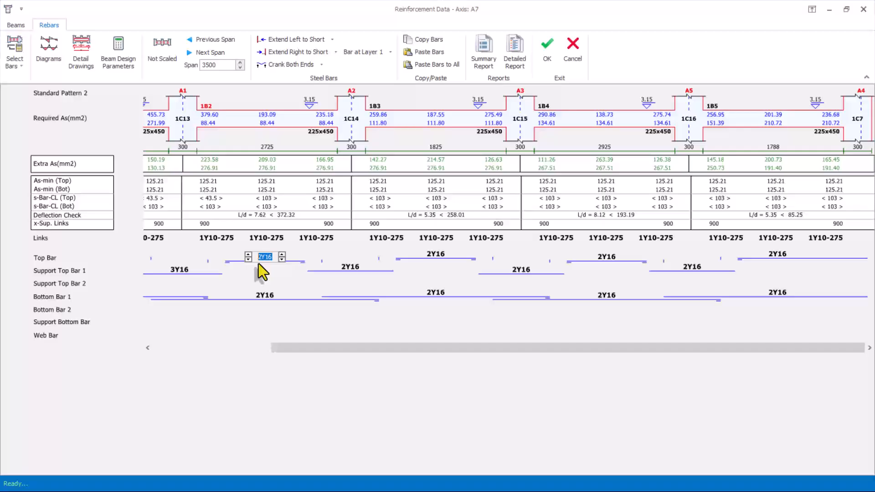
click(337, 272)
Set Bottom Bar 1 of beams 1B2, 1B3, 1B4 and 1B5 on axis A7 to 3Y16
click(263, 296)
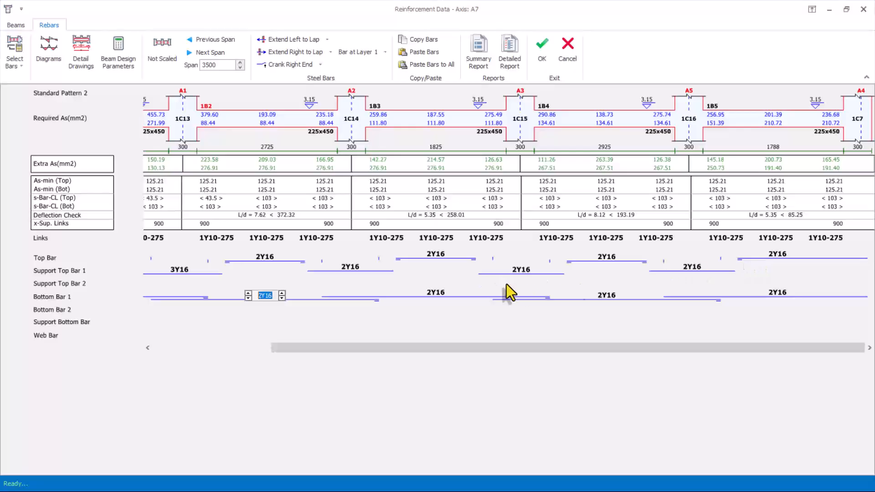
click(248, 293)
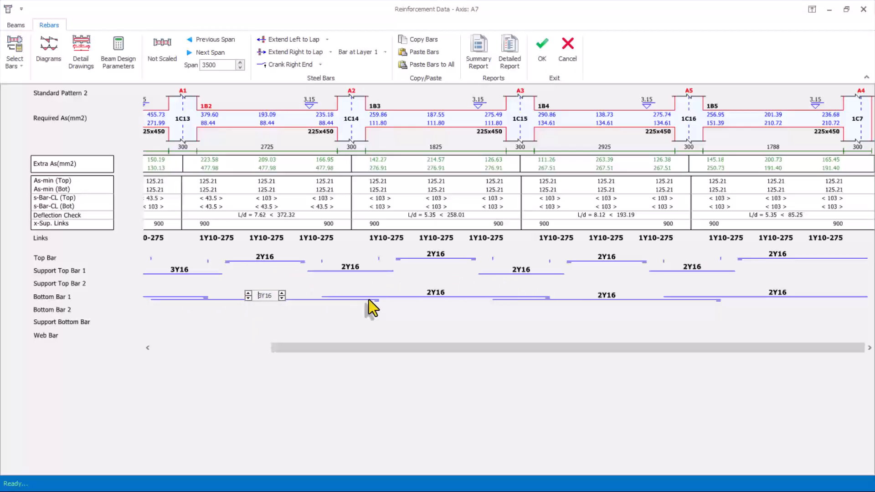
click(428, 297)
click(418, 294)
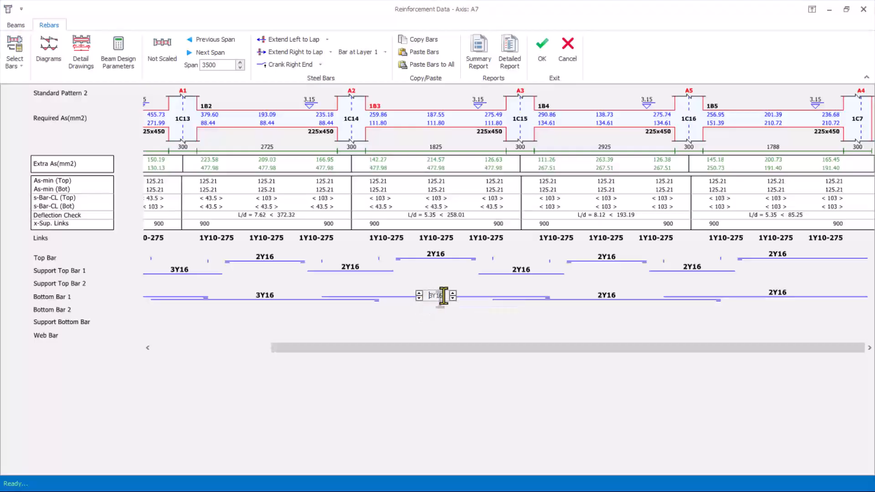
click(584, 296)
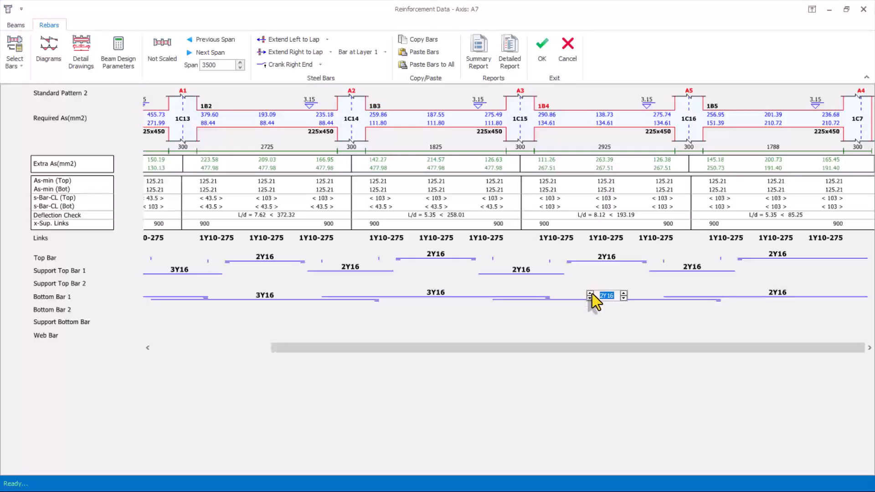
click(591, 293)
click(770, 296)
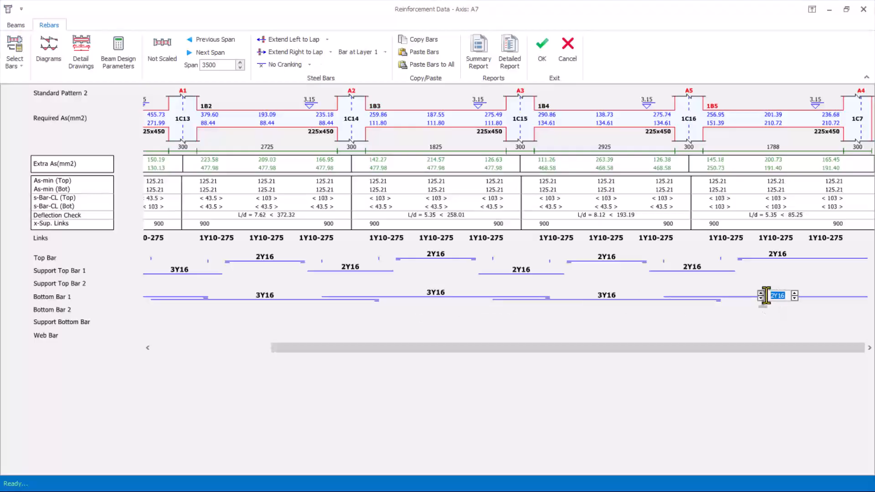
click(761, 294)
Set the top bar of beam 1B1 to 3Y16 and accept the reinforcement of axis A7
drag(353, 349, 104, 367)
drag(324, 351, 215, 352)
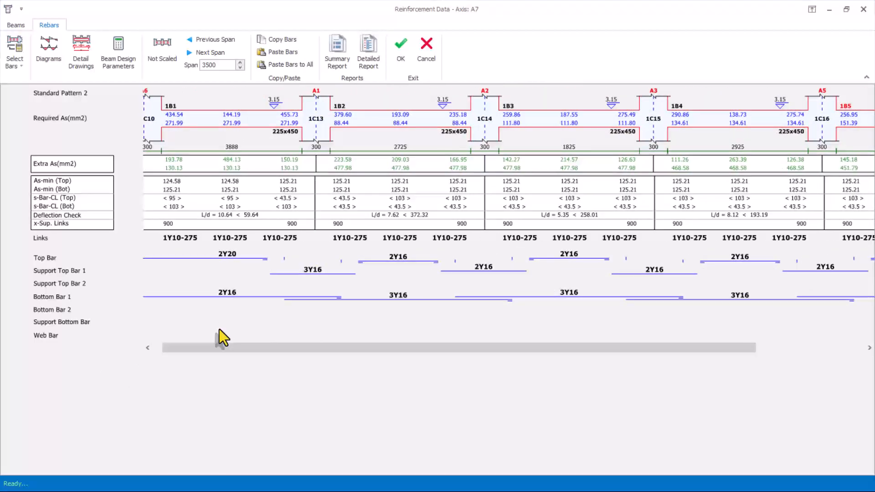
click(223, 260)
click(211, 255)
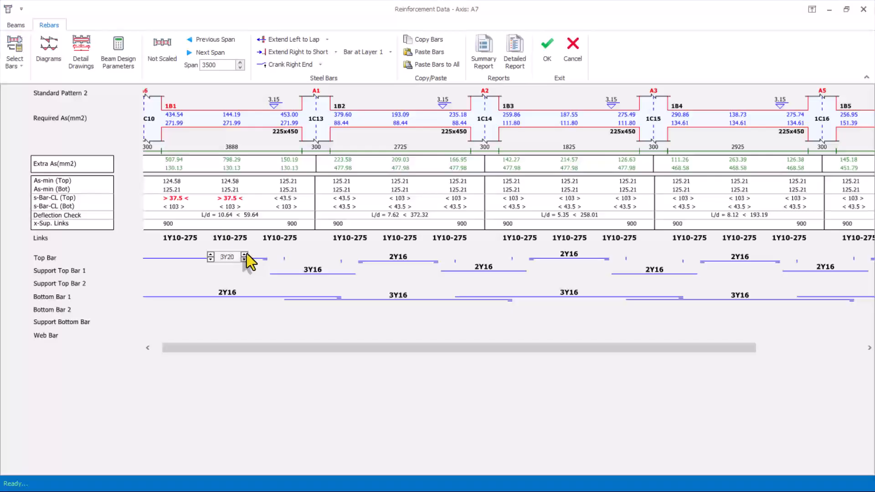
click(244, 255)
click(243, 259)
click(244, 260)
click(309, 275)
click(409, 262)
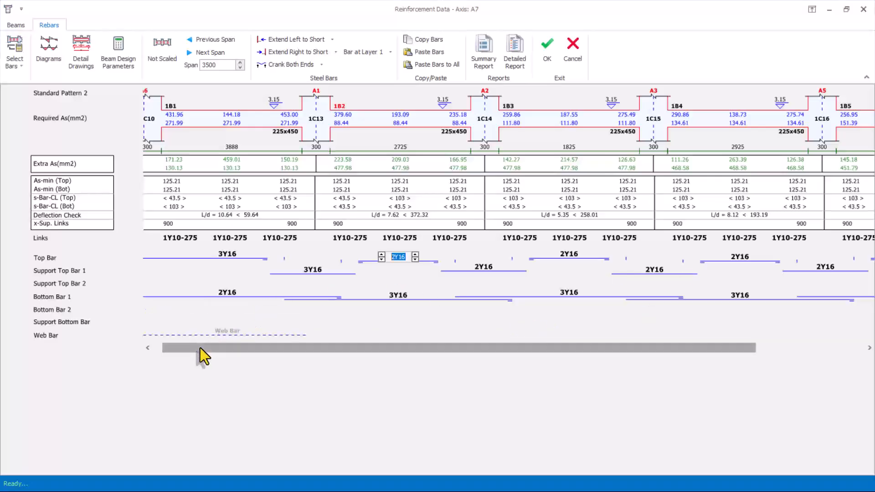
drag(201, 348, 547, 332)
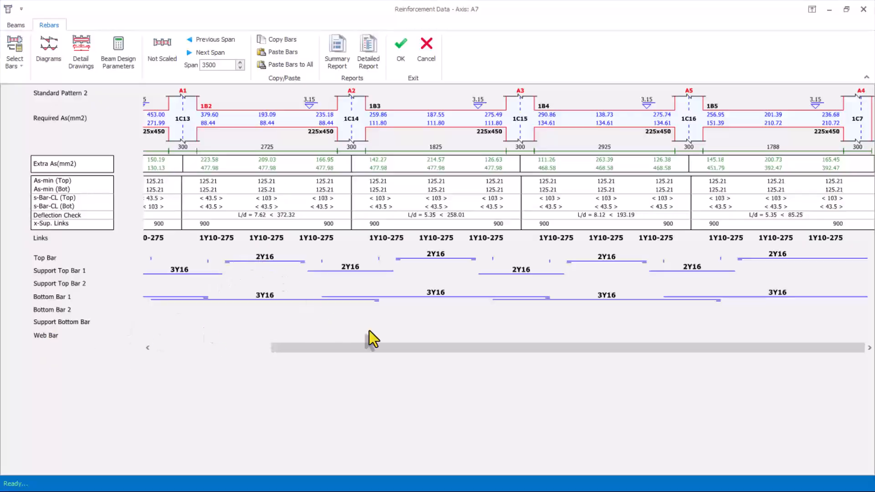
drag(402, 348, 300, 294)
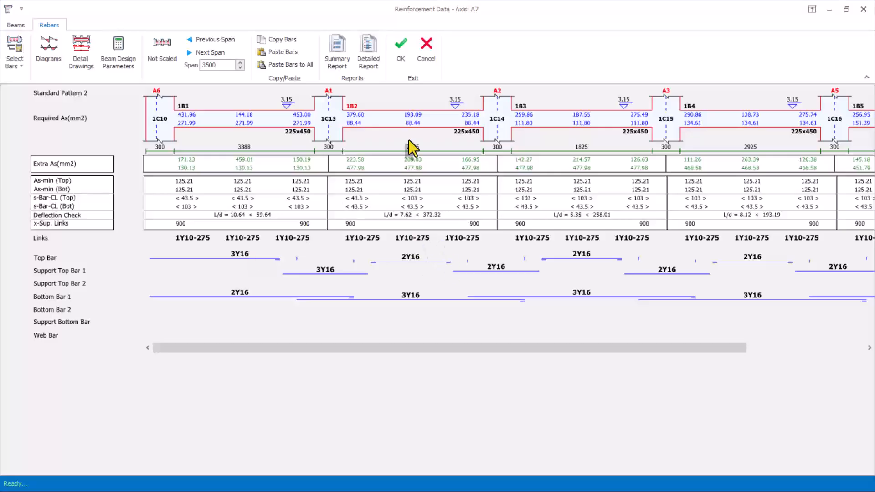
click(402, 55)
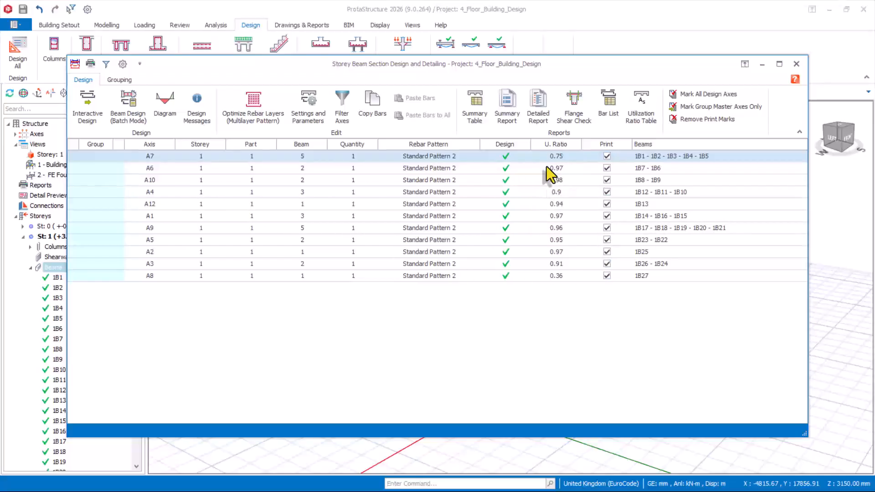
Automatically group the beam axes within the floor, grouping only ungrouped axes
click(132, 82)
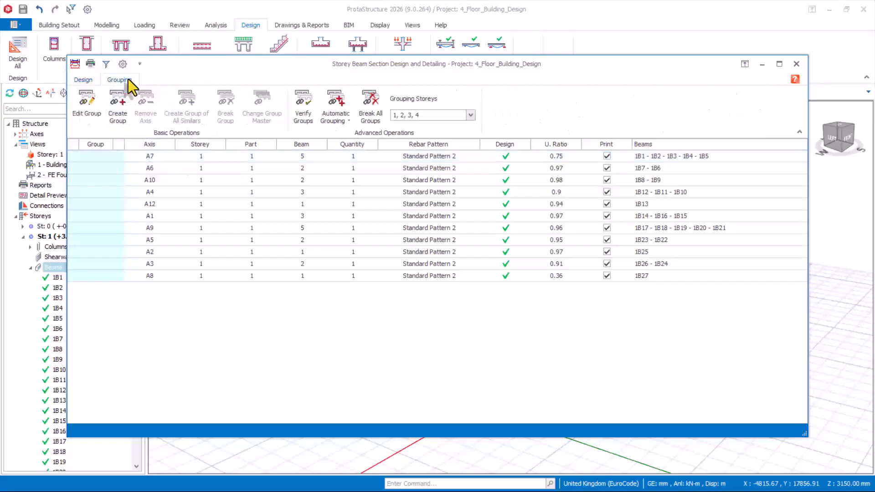
click(348, 122)
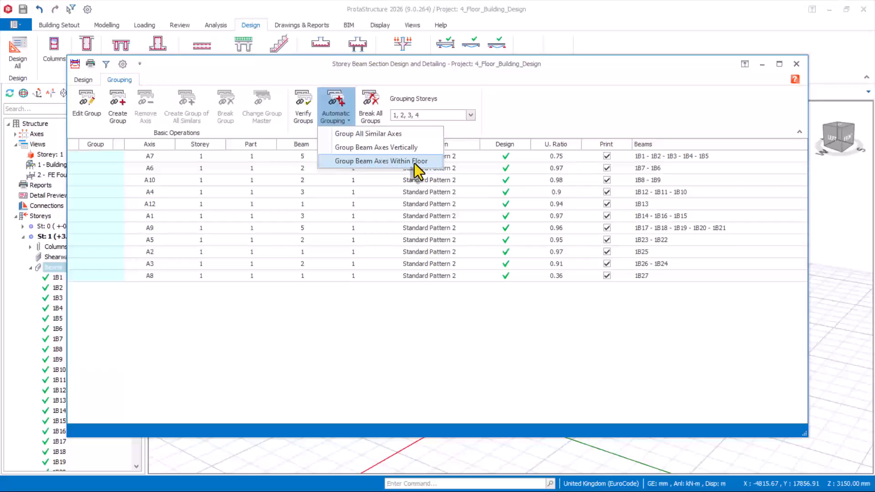
click(412, 162)
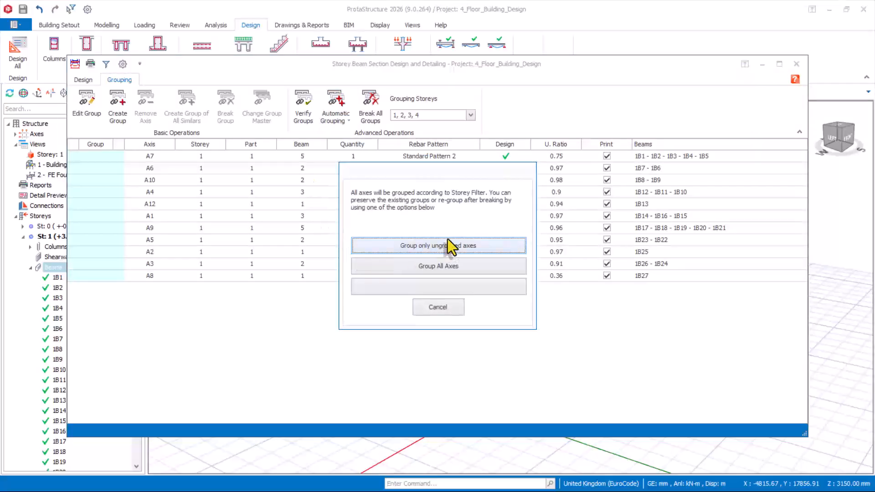
click(427, 249)
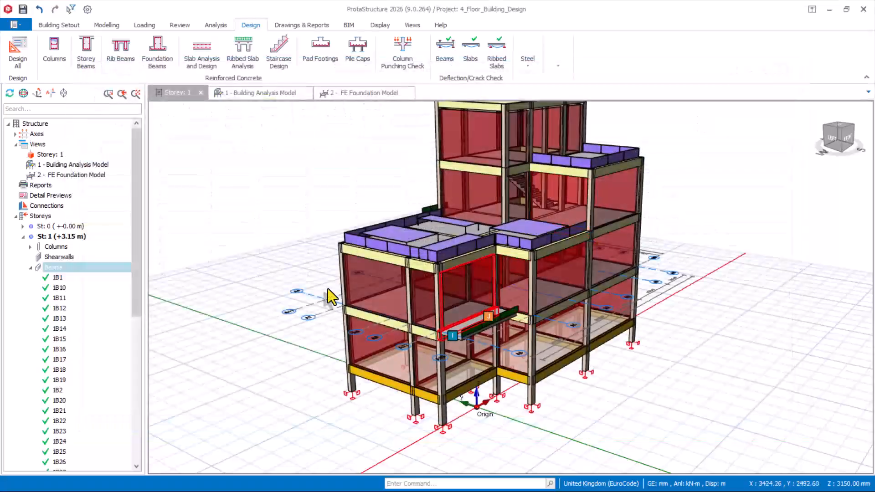
Open the RC beam design for all storeys and start the interactive design of storey 1 axis A7
right_click(53, 269)
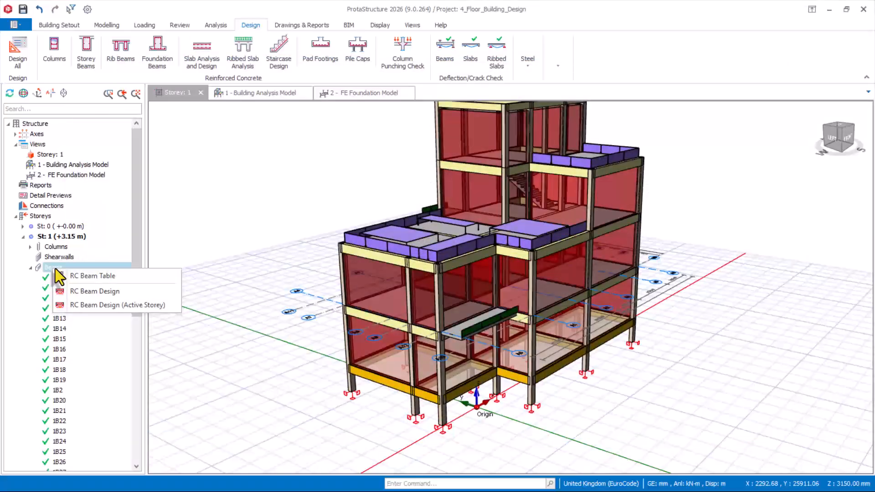
click(94, 291)
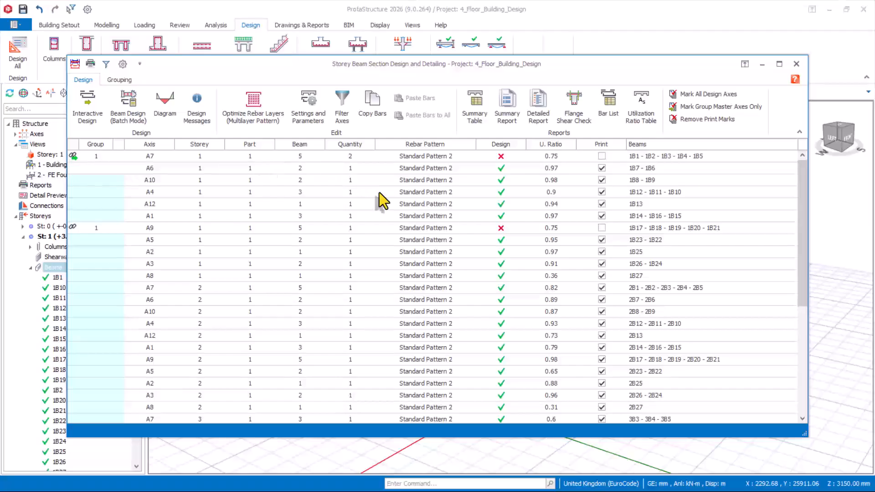
click(374, 203)
click(374, 156)
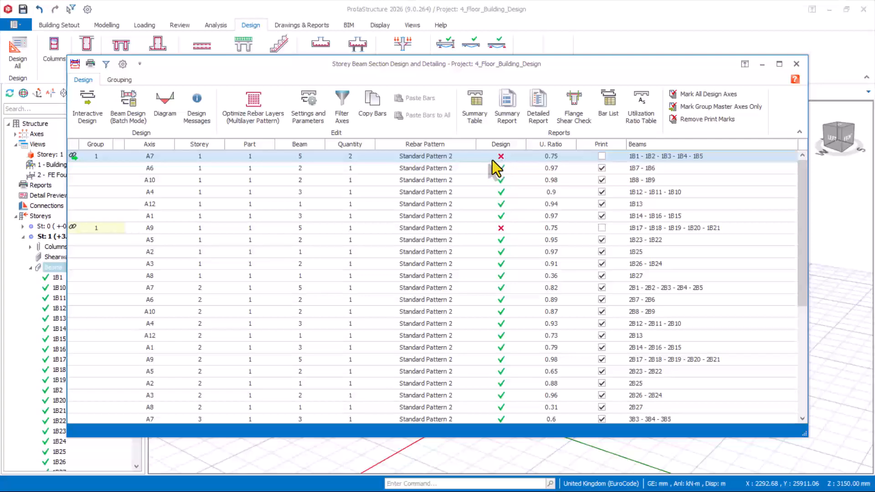
click(88, 123)
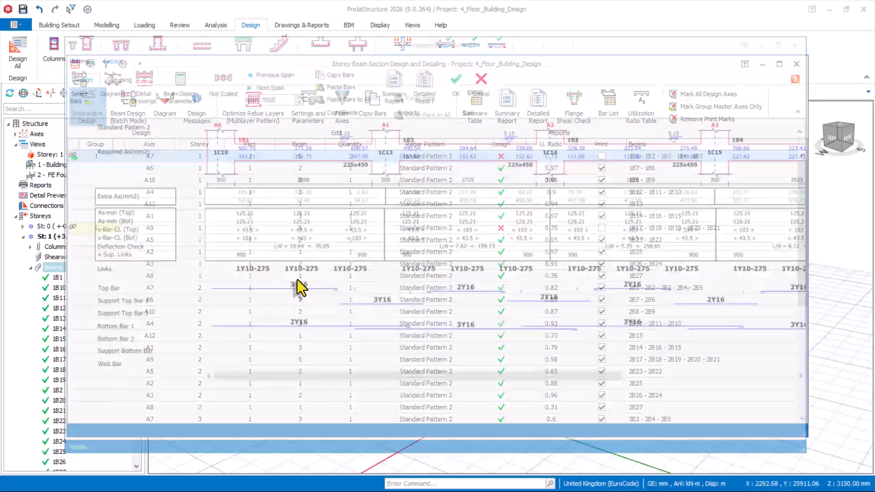
click(420, 293)
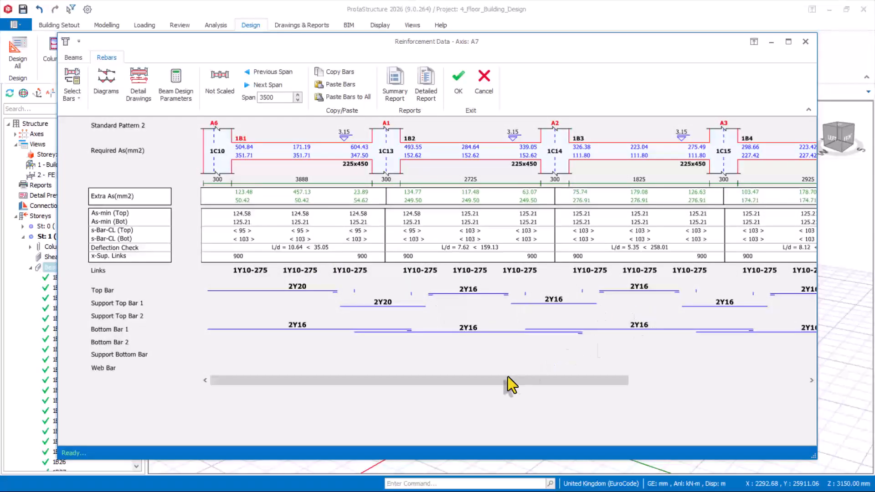
drag(453, 381, 291, 378)
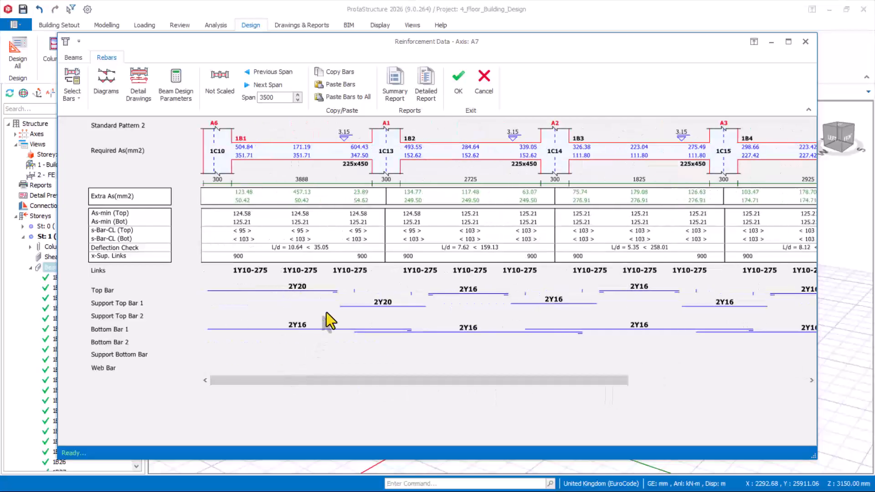
Set the top bar of 1B1 and Support Top Bar 1 at axis A1 to 3Y16, and accept the axis A7 reinforcement
click(306, 290)
click(315, 292)
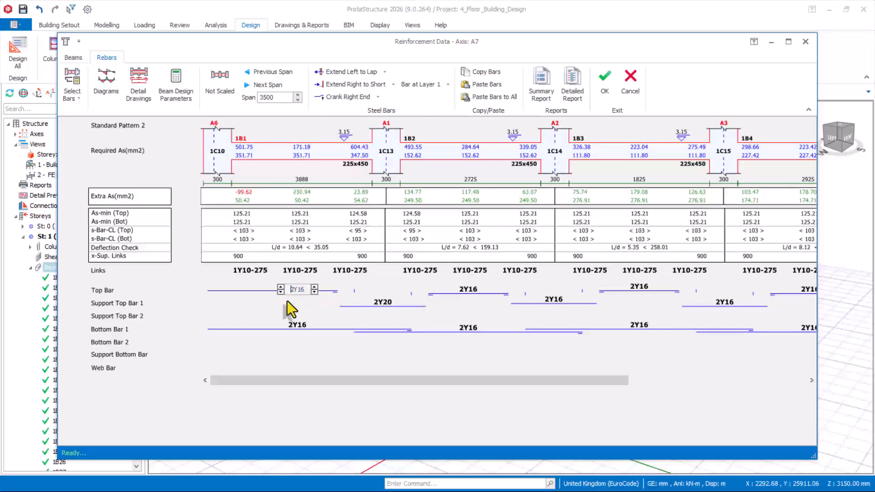
click(280, 287)
click(385, 303)
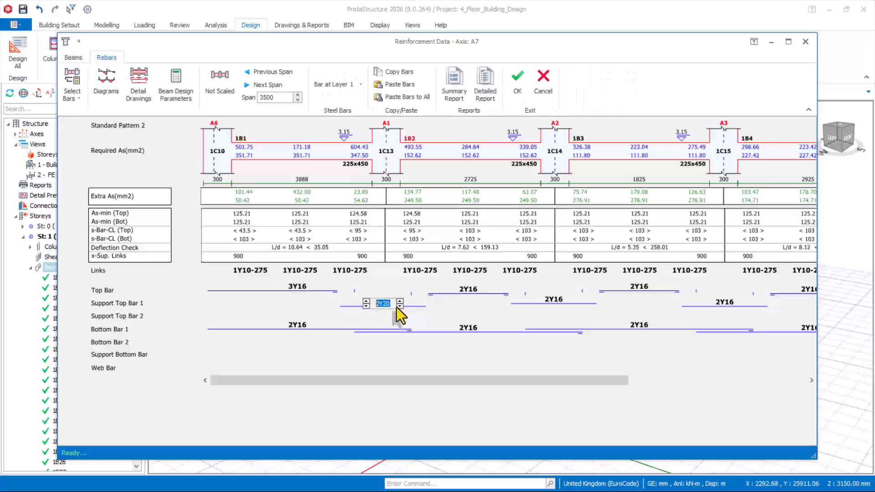
click(399, 306)
click(366, 301)
click(286, 287)
click(471, 294)
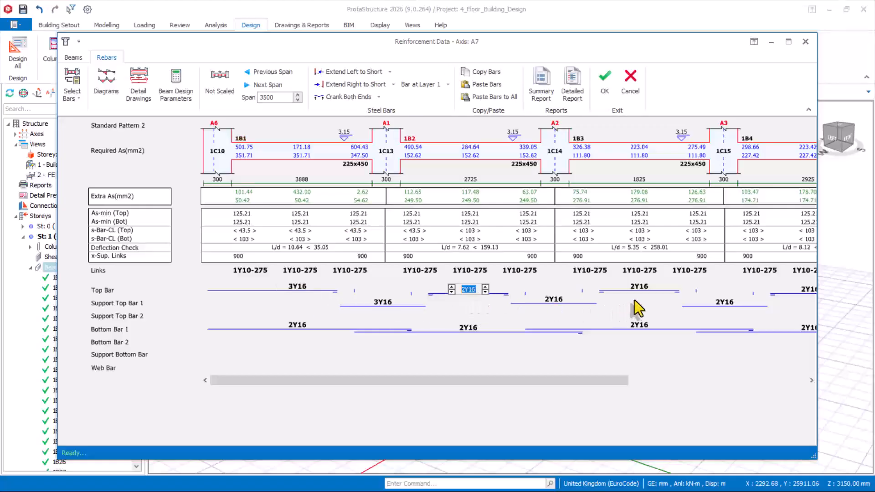
click(599, 95)
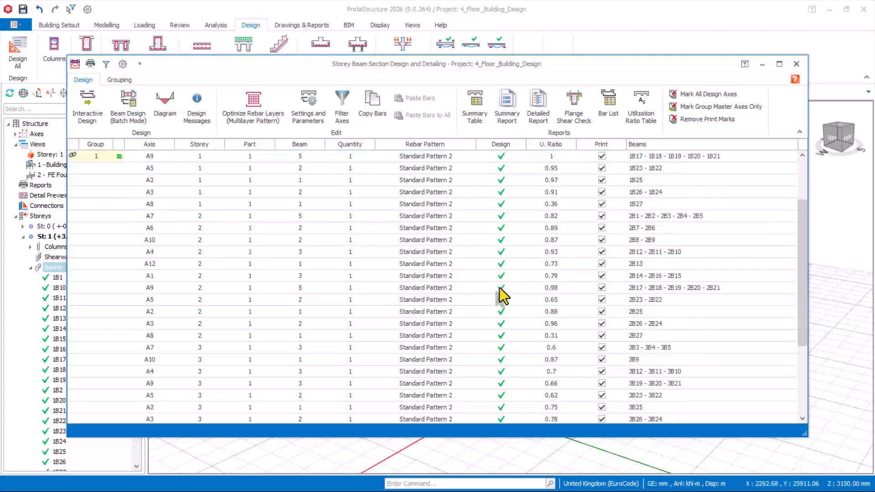
In the interactive design of axis A7, set the top bars of 1B2 and 1B3 and Support Top Bar 1 at axis A2 to 3Y16
scroll(504, 337, down, 5)
scroll(504, 342, up, 5)
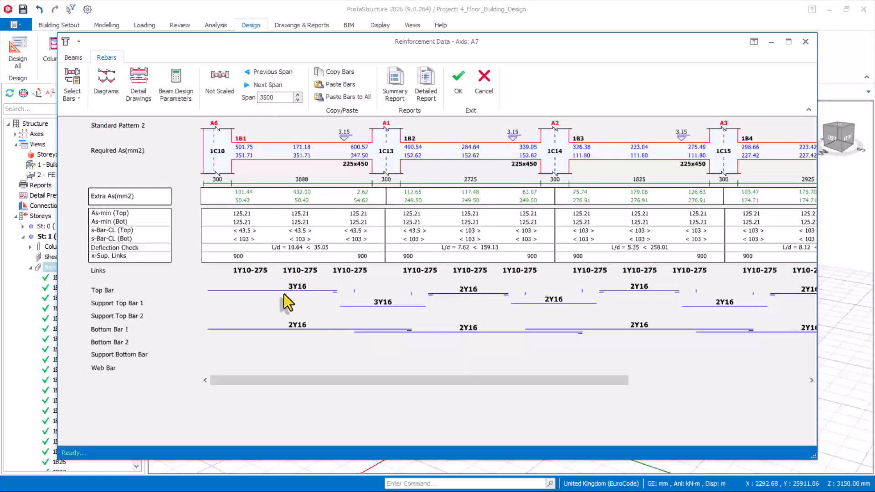
click(466, 289)
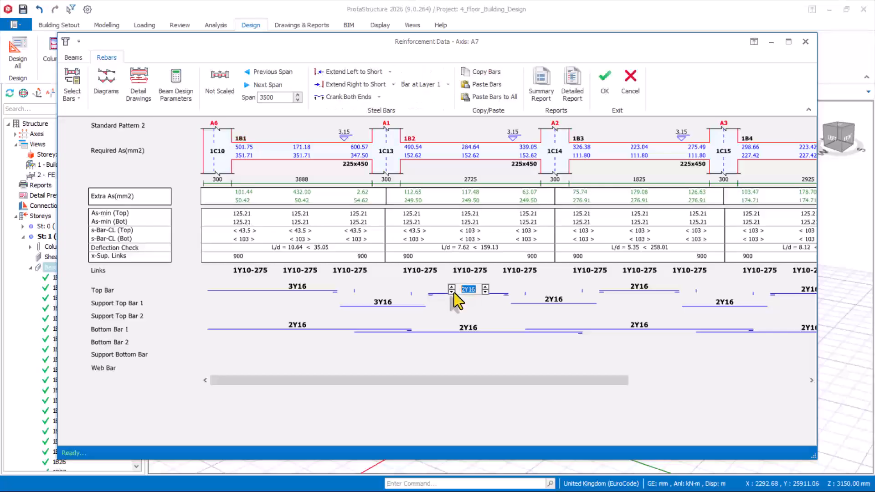
click(450, 287)
click(553, 302)
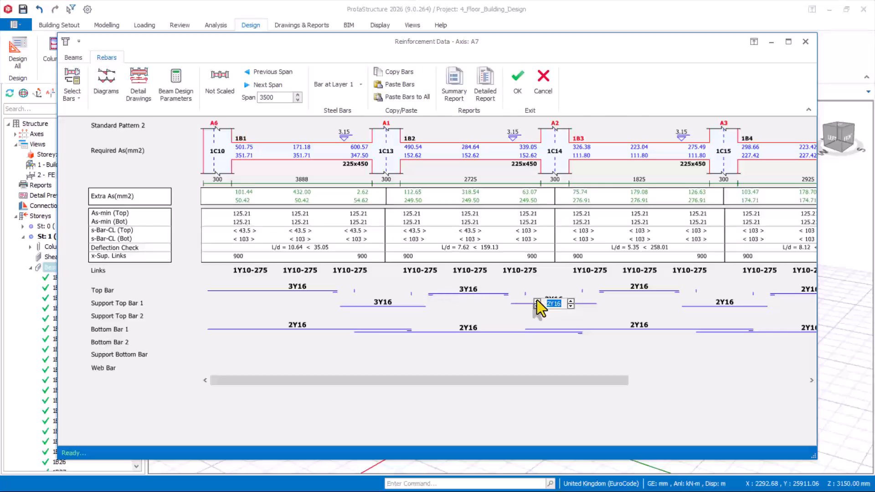
click(537, 301)
click(638, 289)
click(622, 288)
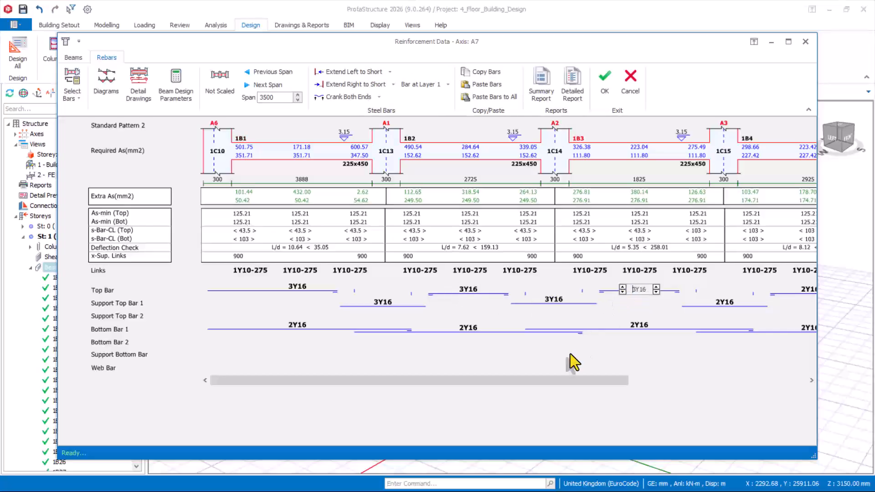
Set Support Top Bar 1 at axes A3 and A5 and the top bar of beam 1B4 to 3Y16
drag(510, 379, 625, 385)
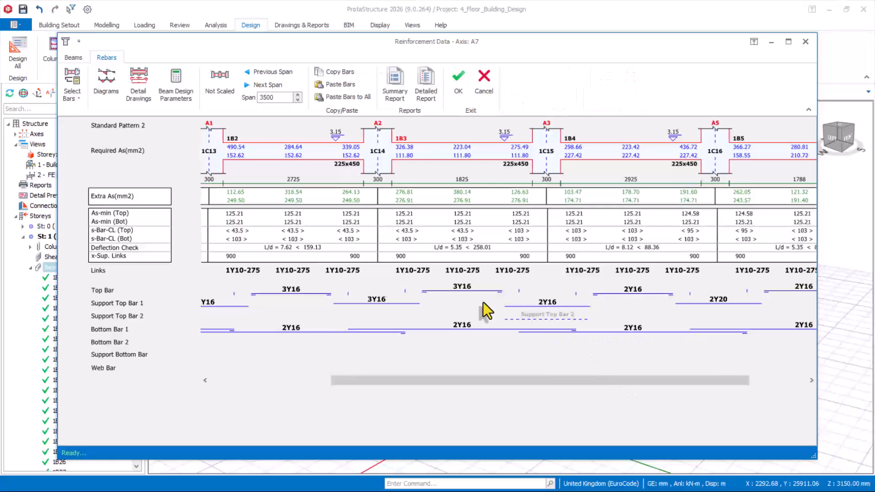
click(540, 304)
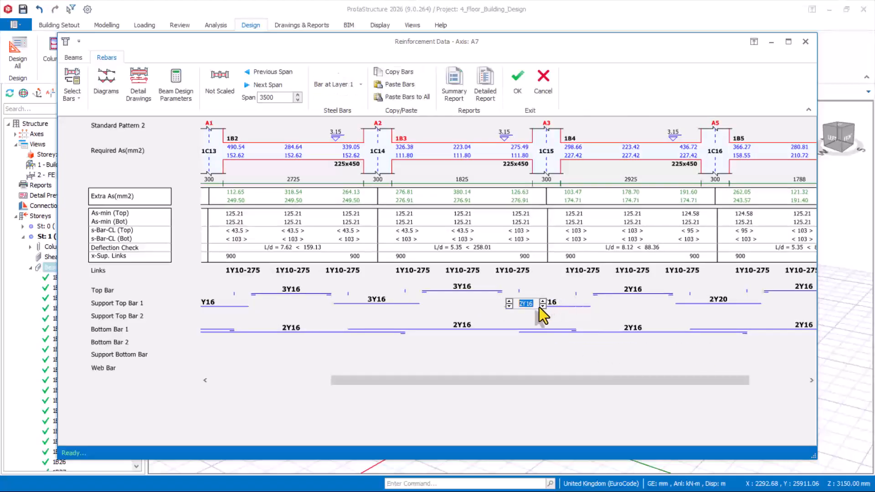
click(509, 301)
click(613, 292)
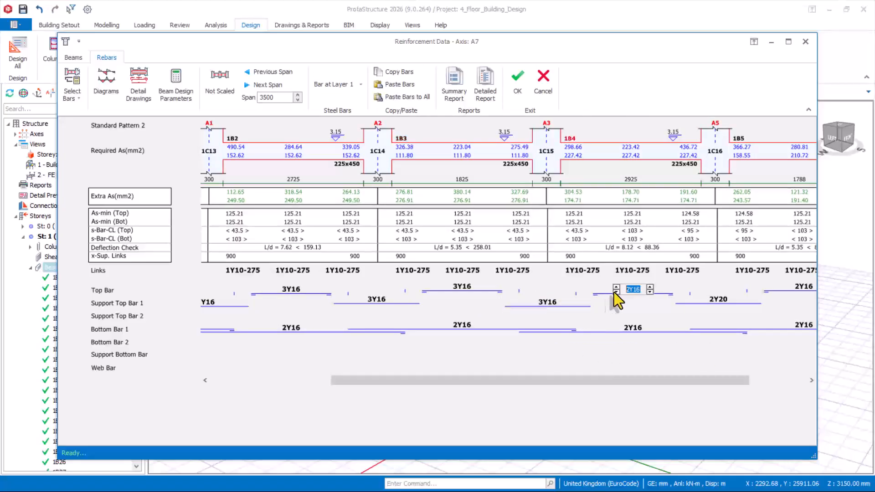
click(616, 288)
click(708, 303)
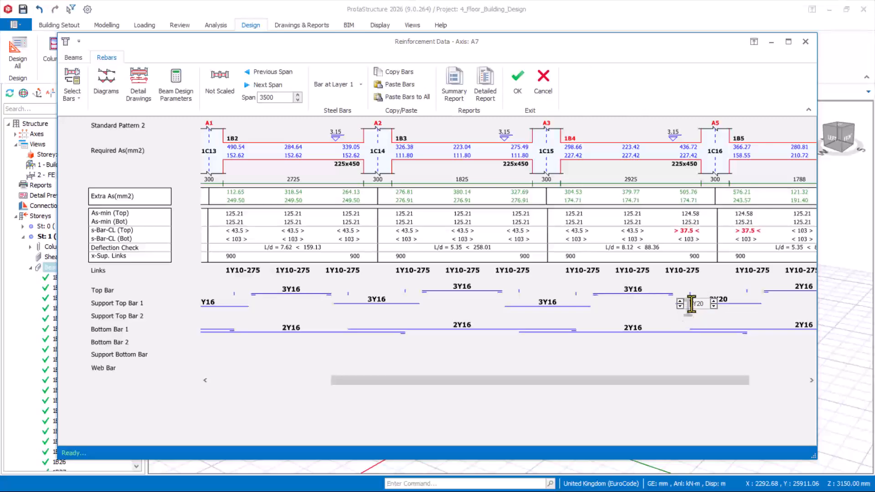
click(714, 307)
Set the top bar of beam 1B5 to 3Y16
drag(640, 381, 743, 386)
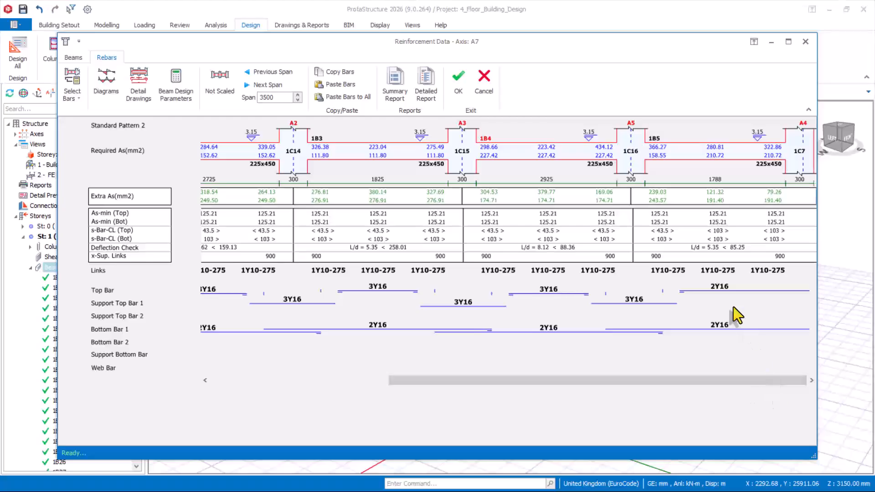
click(707, 291)
click(703, 287)
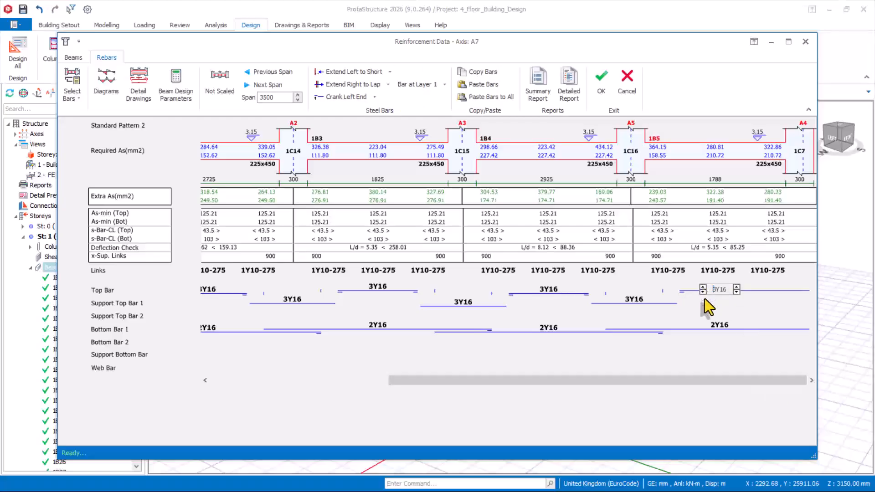
Set Bottom Bar 1 of beams 1B5, 1B4 and 1B3 on axis A7 to 3Y16
click(717, 326)
click(703, 325)
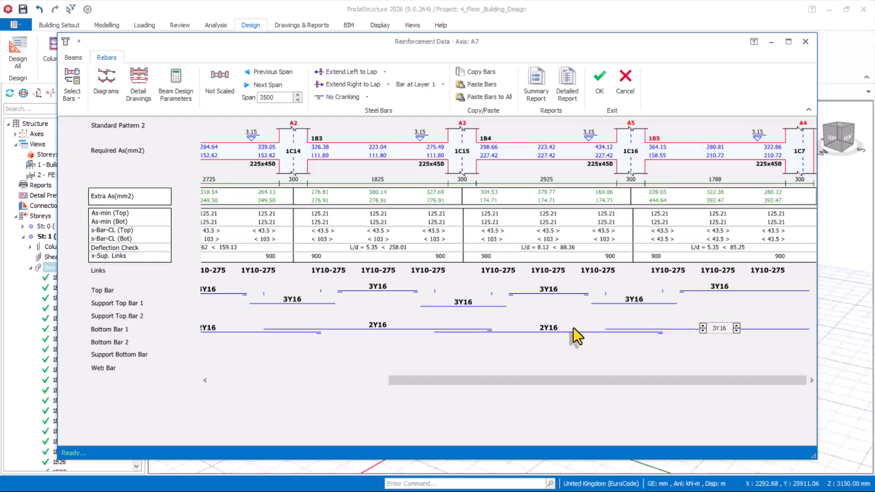
click(524, 330)
click(532, 325)
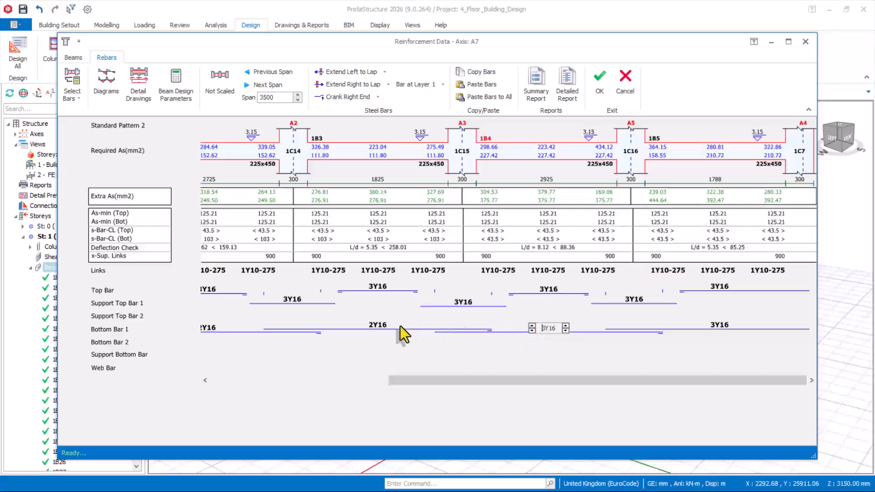
click(368, 326)
click(361, 326)
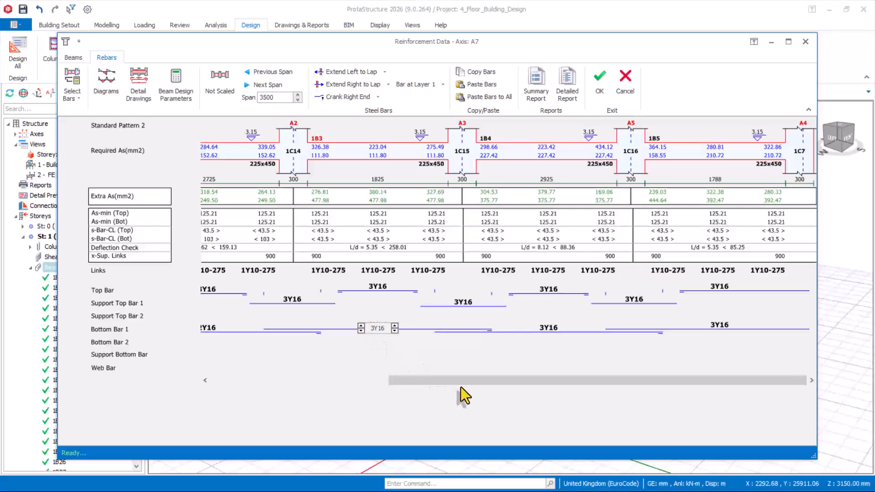
Set Bottom Bar 1 of beams 1B2 and 1B1 to 3Y16
drag(459, 383, 169, 380)
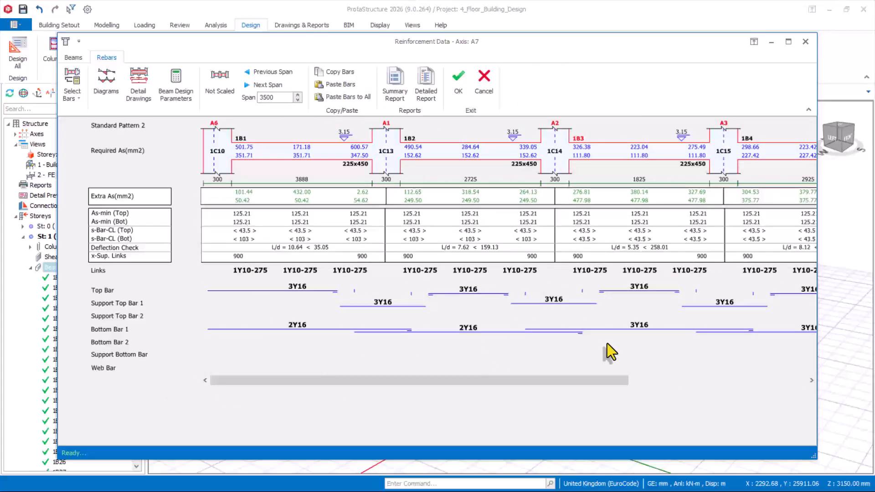
click(658, 329)
click(468, 329)
click(451, 326)
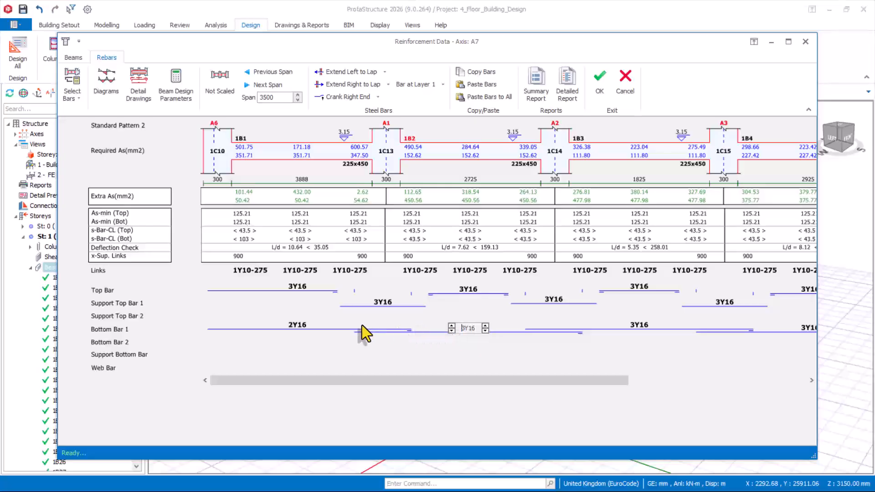
click(297, 325)
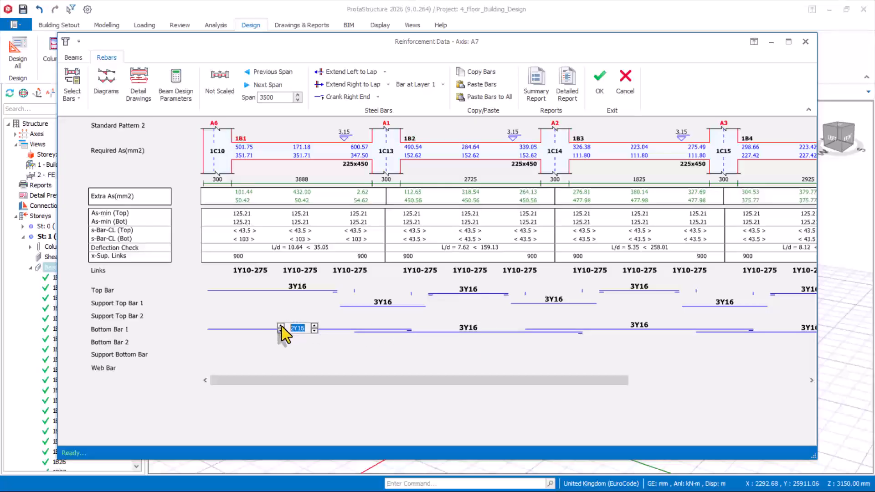
click(281, 326)
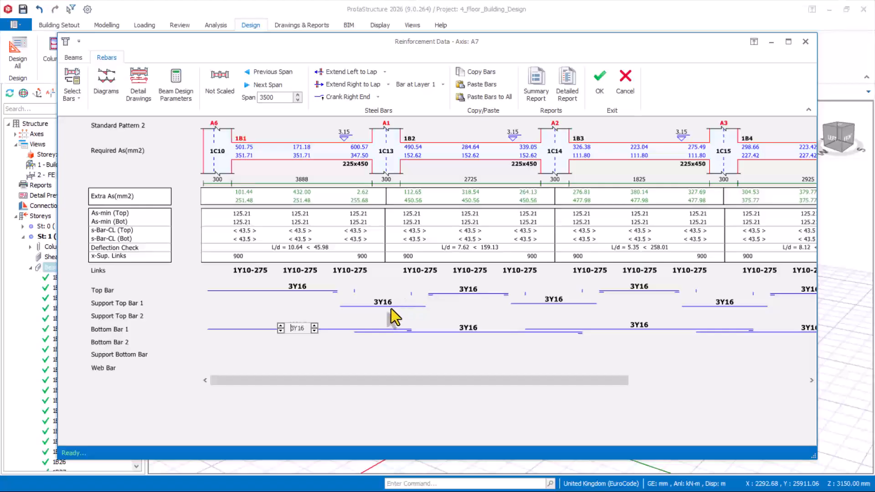
Add 2Y16 as Support Top Bar 2 at axis A1 and accept the axis A7 reinforcement
click(380, 289)
click(381, 320)
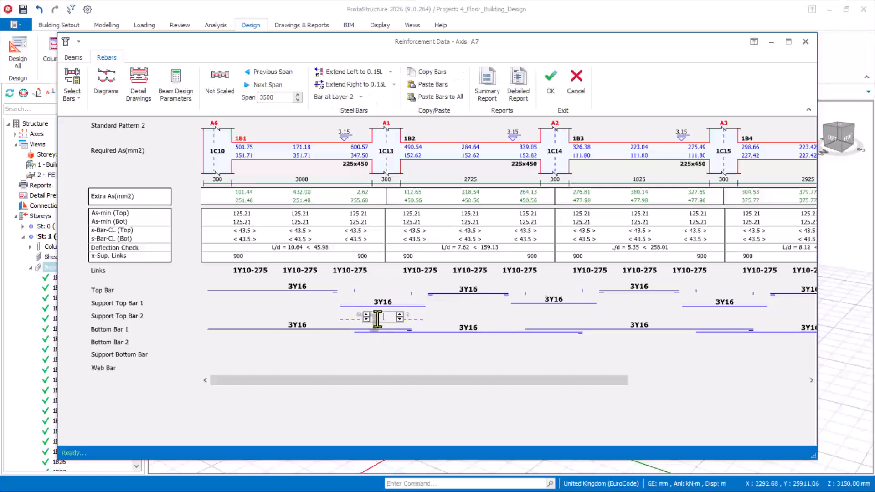
click(365, 314)
click(384, 302)
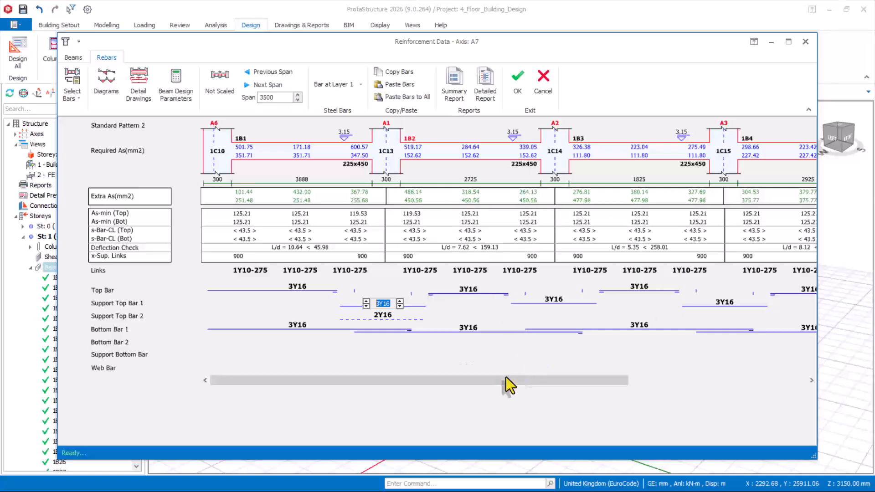
drag(506, 376, 365, 375)
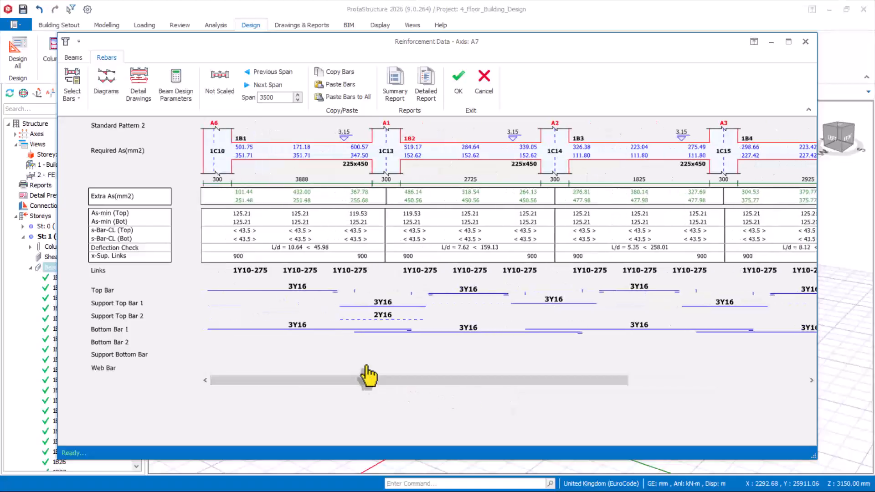
click(459, 82)
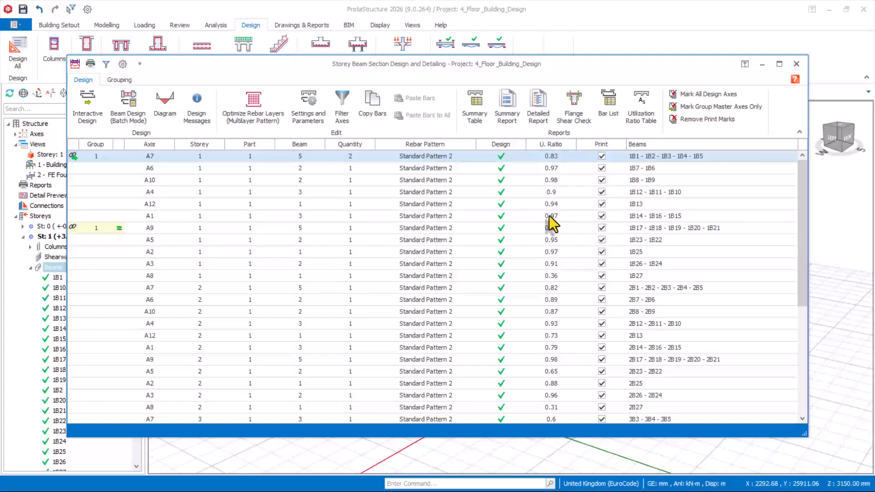
Check the design status and utilization ratios of the beam axes on all storeys, and close the storey beam design
scroll(533, 308, down, 2)
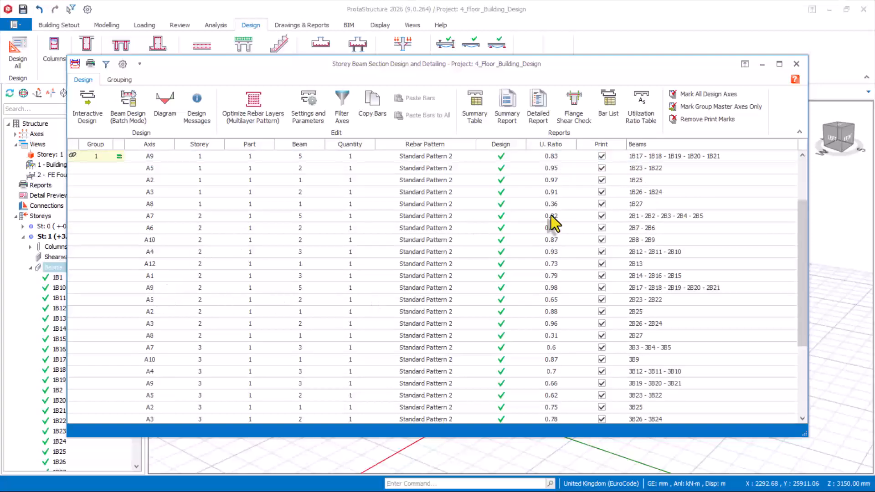
scroll(561, 309, down, 2)
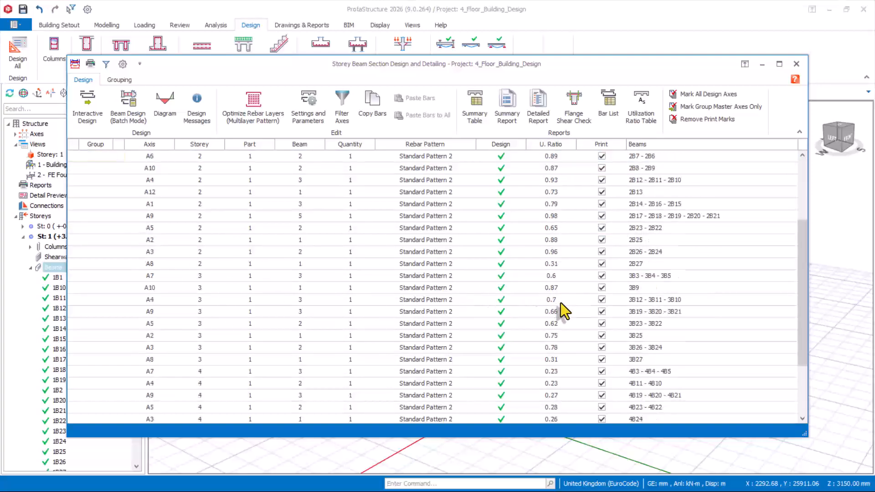
scroll(553, 344, down, 1)
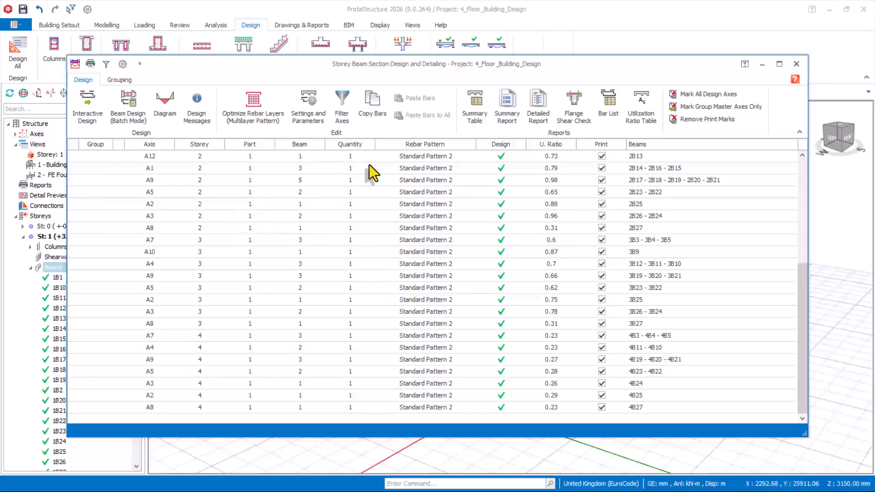
click(797, 64)
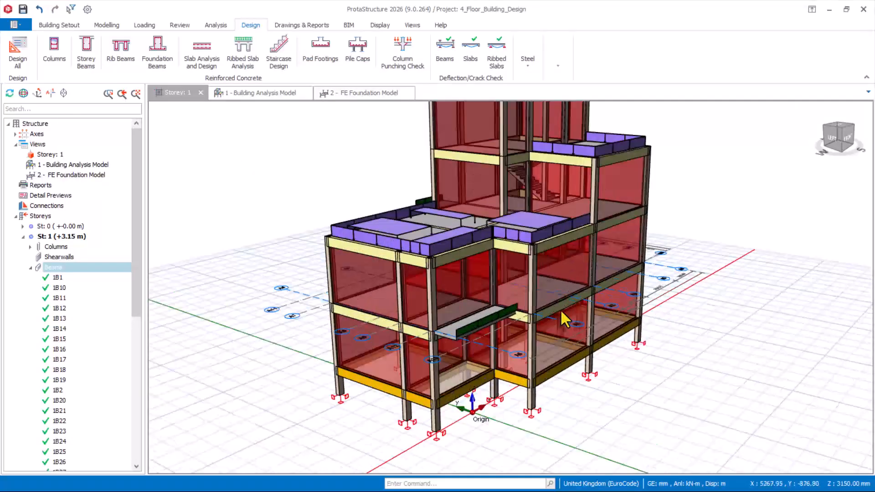
Collapse the storey 1 beam list and open the RC column and wall design for all storeys
scroll(428, 431, up, 2)
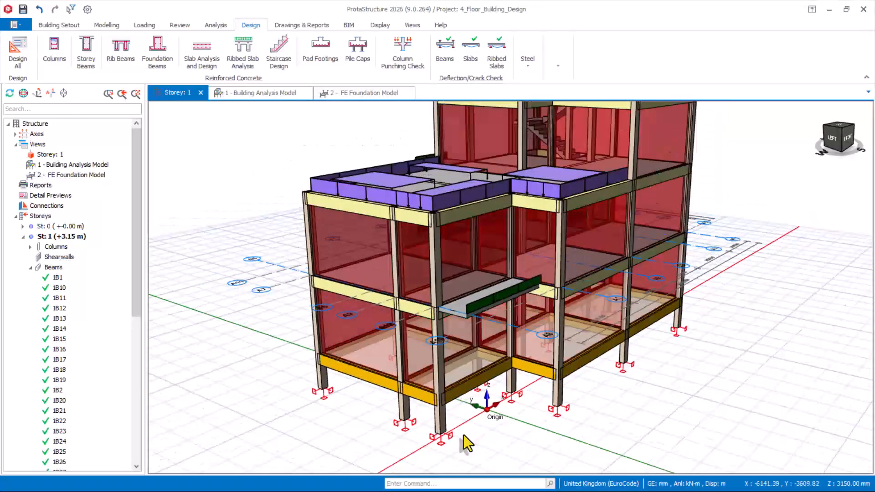
right_click(466, 436)
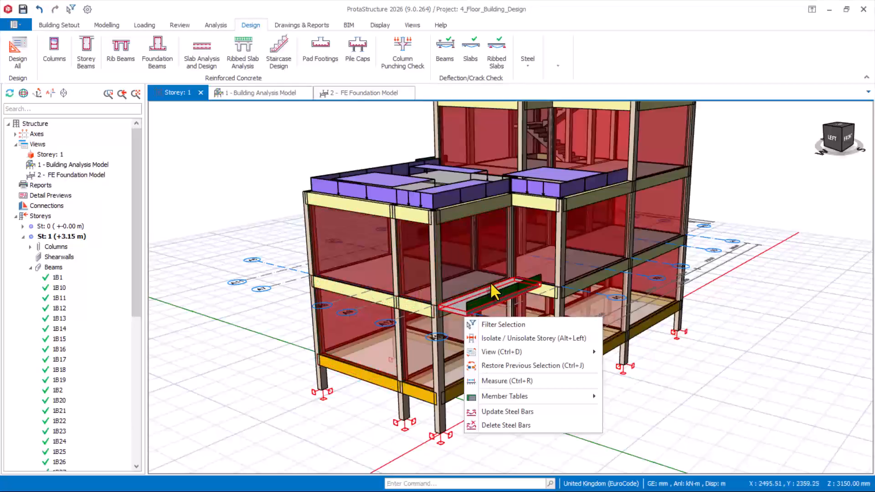
click(30, 268)
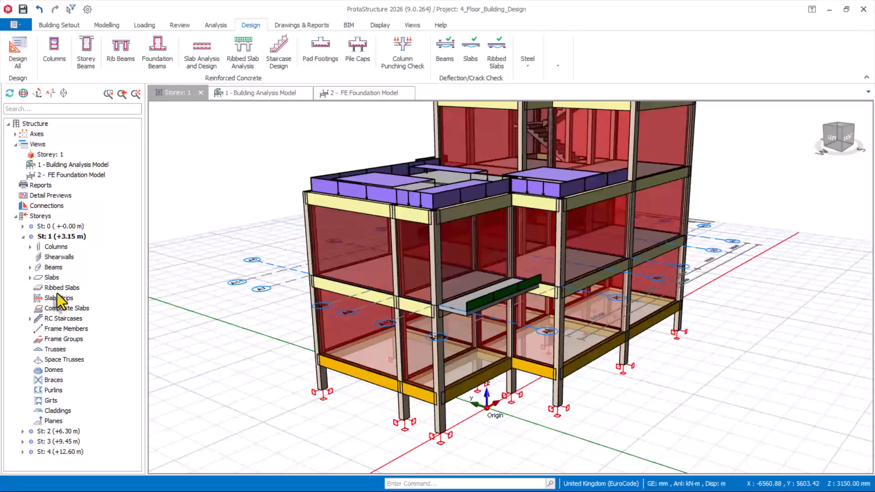
right_click(52, 249)
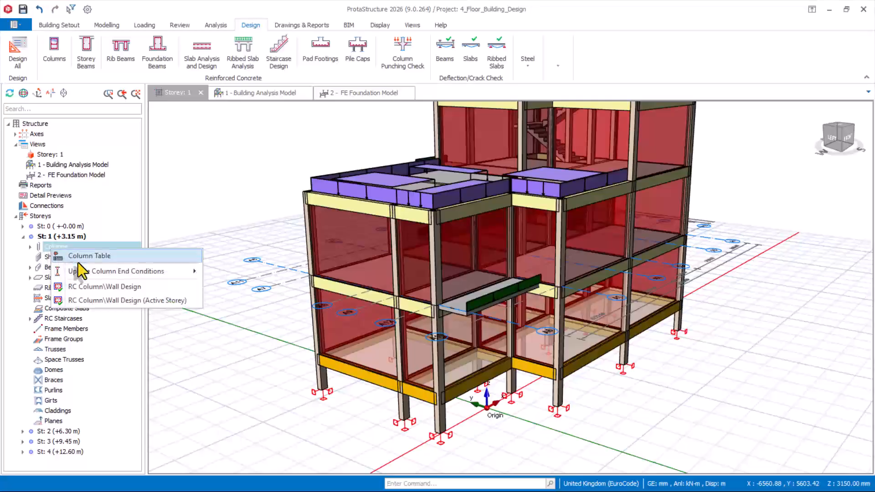
click(92, 292)
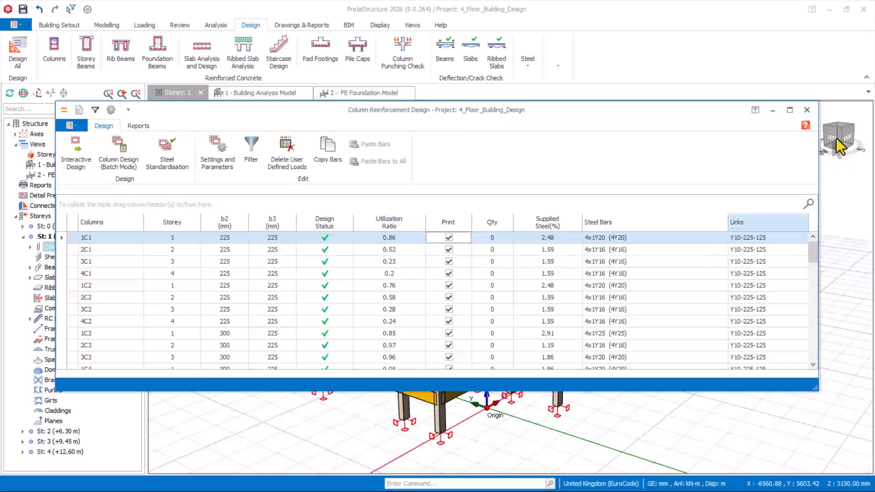
Open column 1C7 of storey 1 from the maximized column list and run its interactive design
click(790, 110)
scroll(347, 319, down, 7)
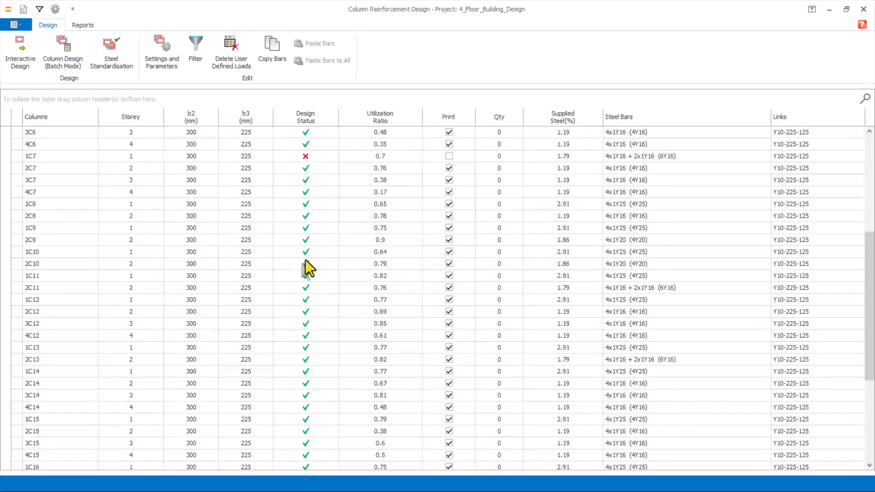
click(329, 154)
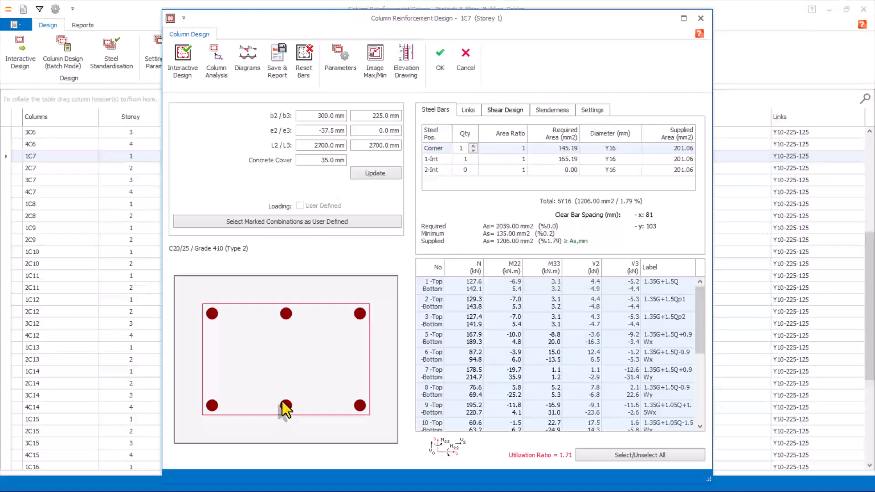
click(172, 64)
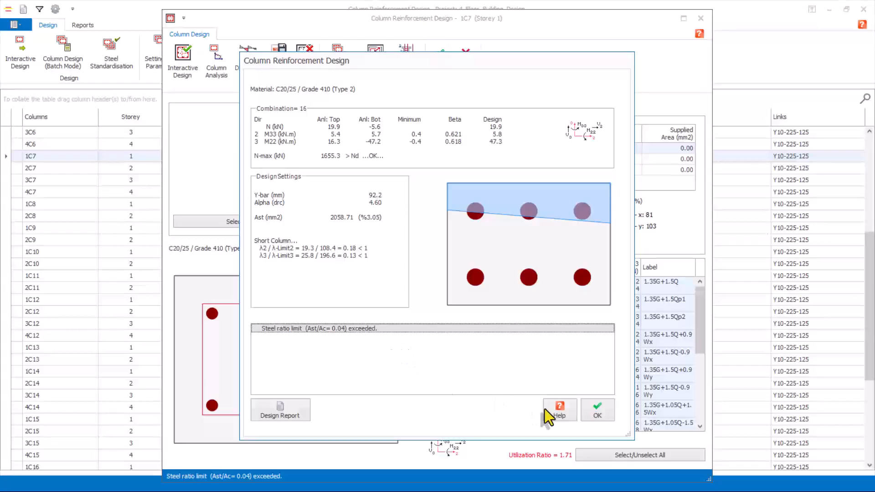
click(606, 414)
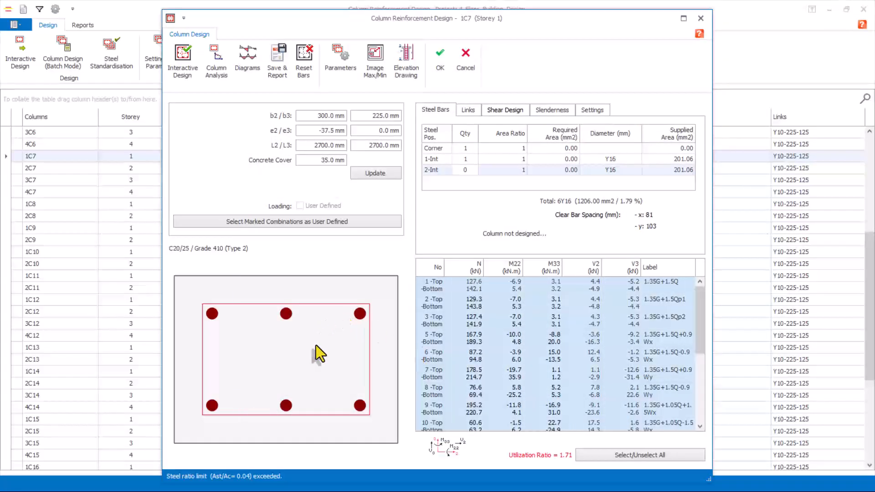
Set dimension b2 of column 1C7 to 350 mm, update the section and rerun the interactive design
click(321, 116)
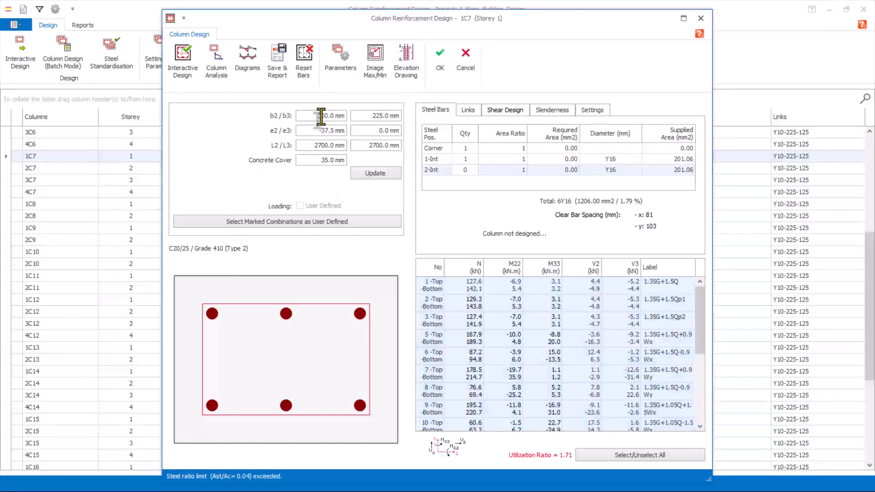
drag(325, 117, 316, 117)
text(5)
click(368, 173)
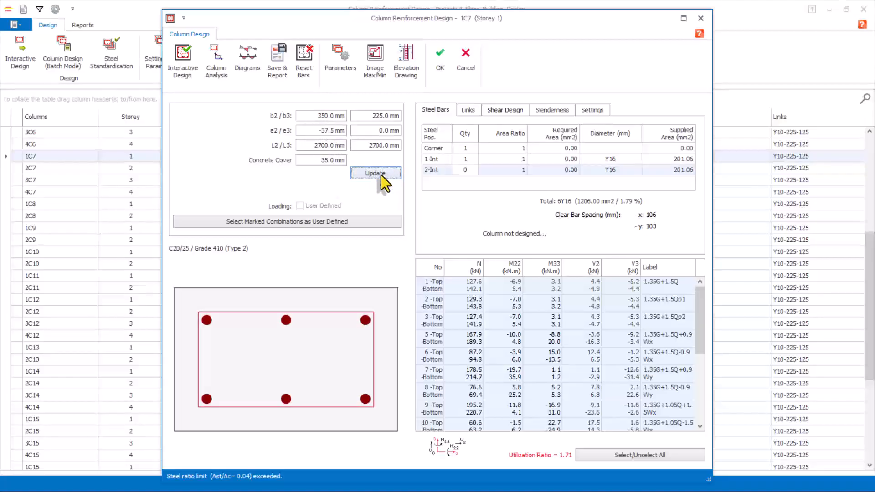
click(186, 69)
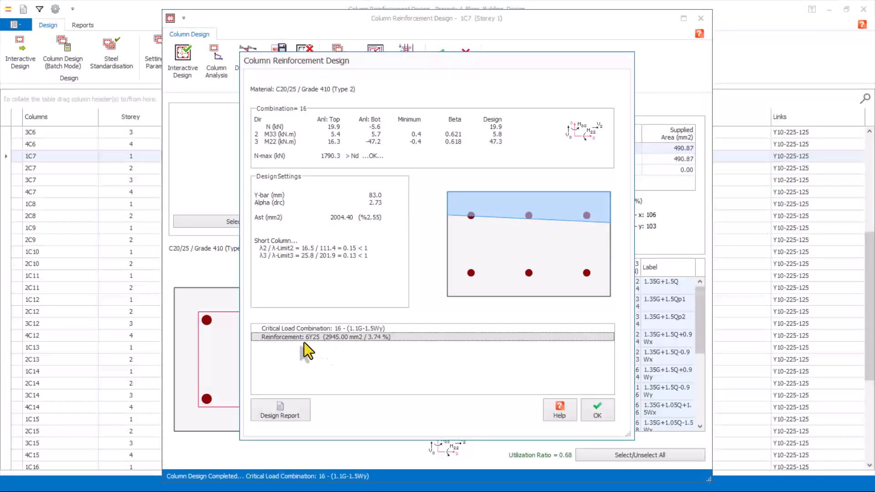
click(599, 413)
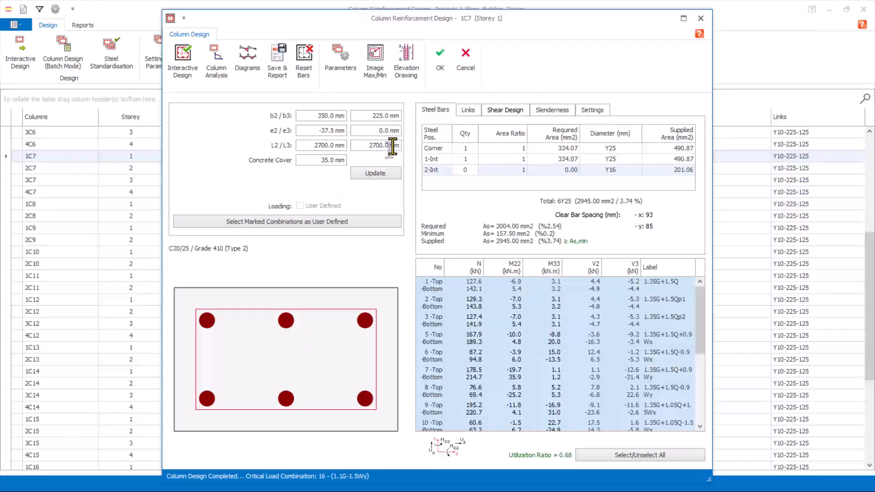
Set the corner bar diameter of column 1C7 to Y20 and open the diameter choices for the 1-Int bars
click(627, 149)
click(637, 148)
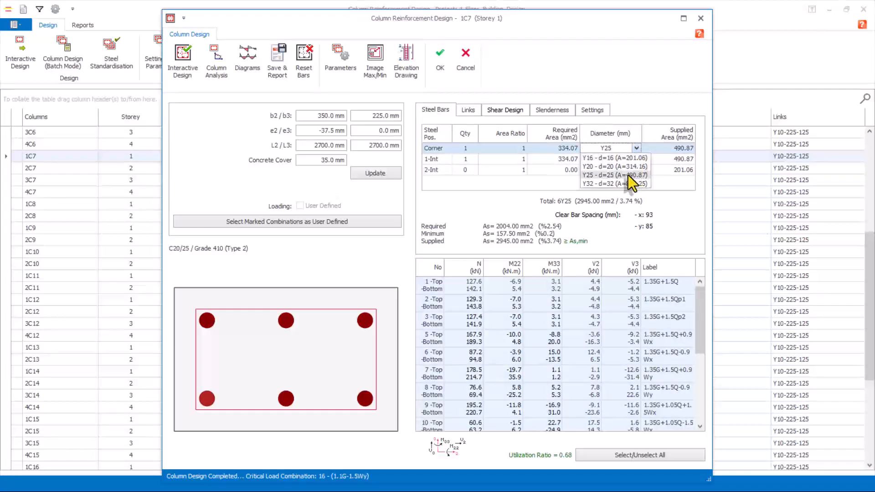
click(615, 166)
click(636, 158)
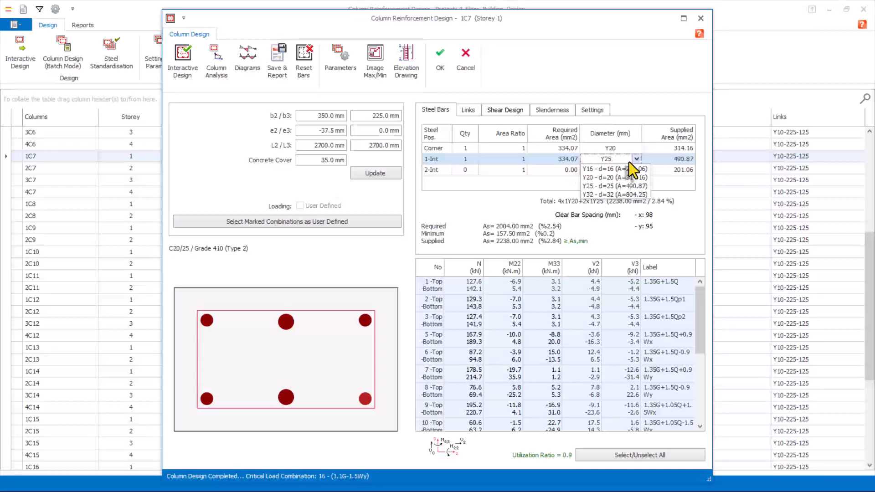
Set column 1C7's 1-Int bars to Y20 and its corner bars to Y25, and accept the design while declining to invalidate the building analysis
click(613, 178)
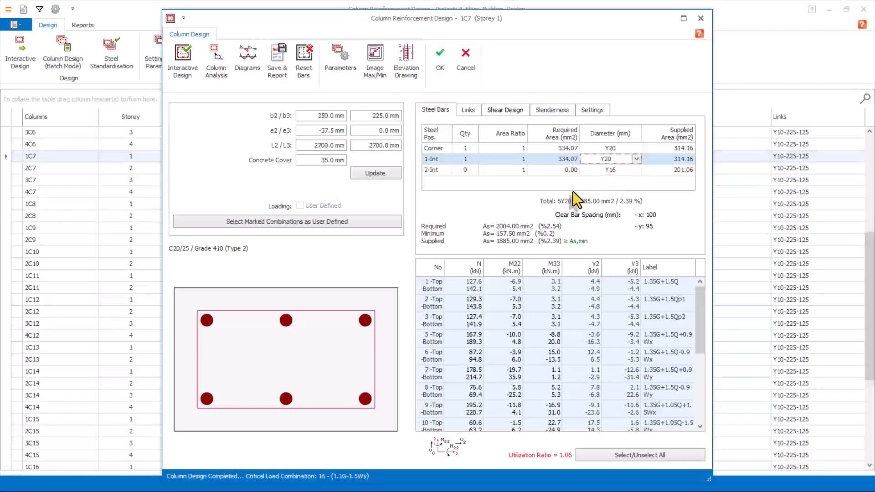
click(601, 171)
click(609, 148)
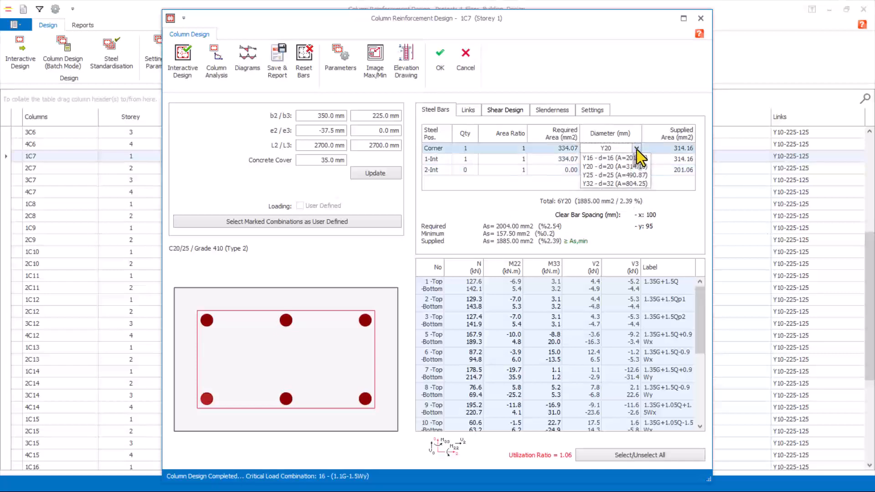
click(606, 175)
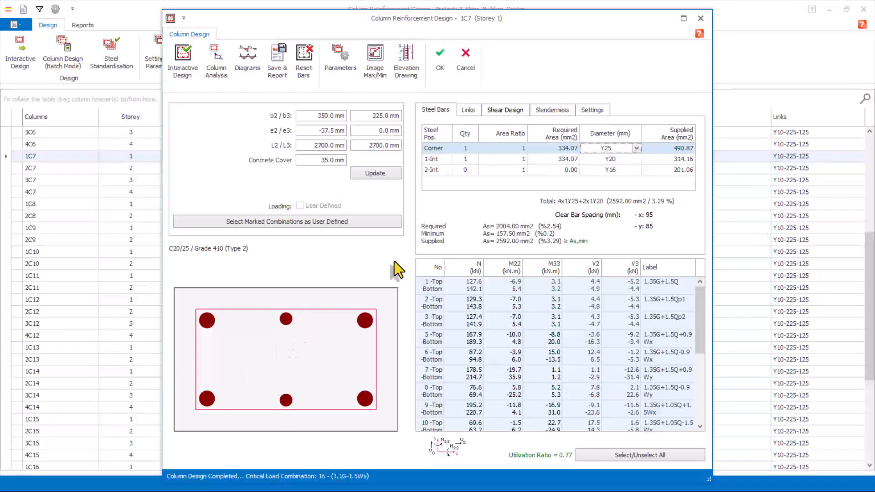
click(326, 157)
click(440, 61)
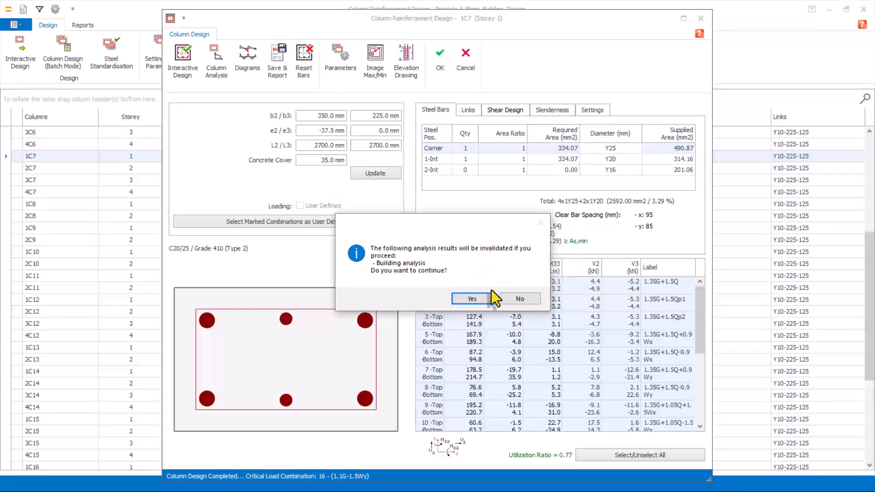
click(516, 300)
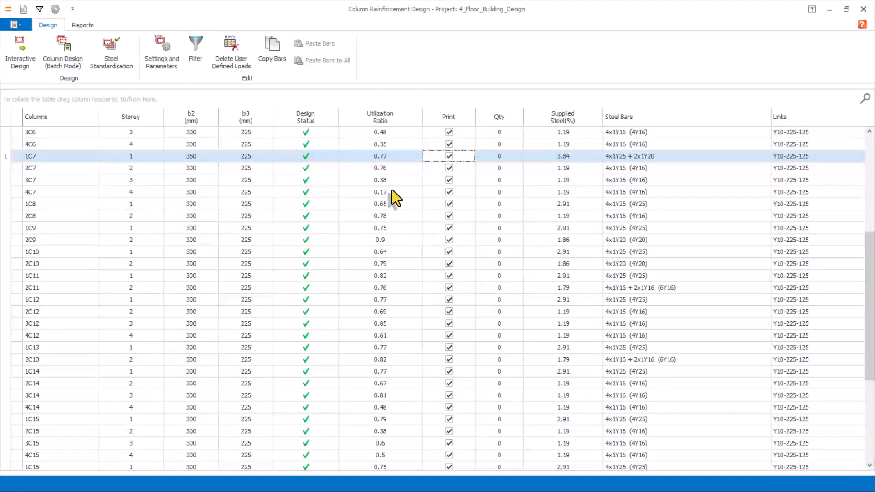
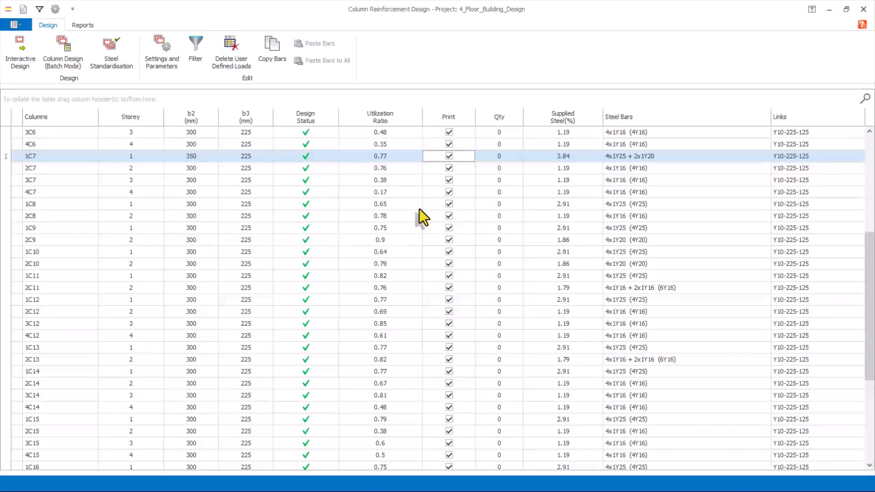
Review the design status, utilization ratios and bars of the columns in the table, and close the column reinforcement design
scroll(407, 197, down, 5)
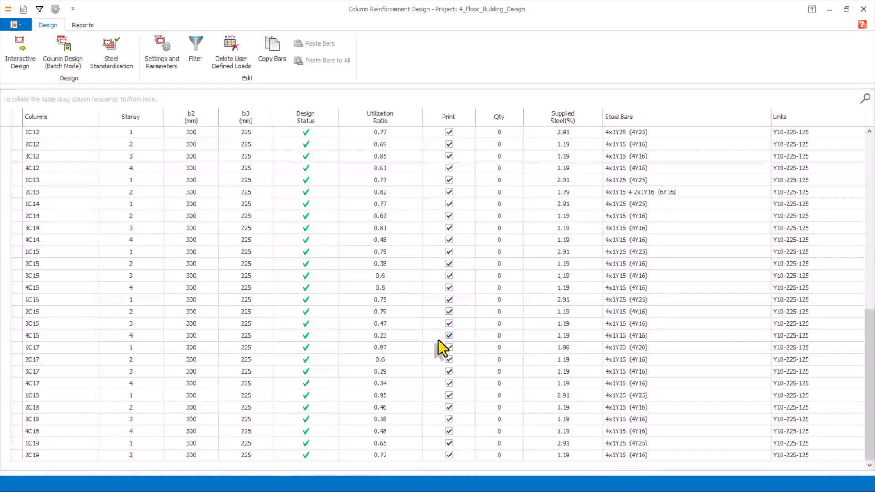
scroll(430, 302, up, 6)
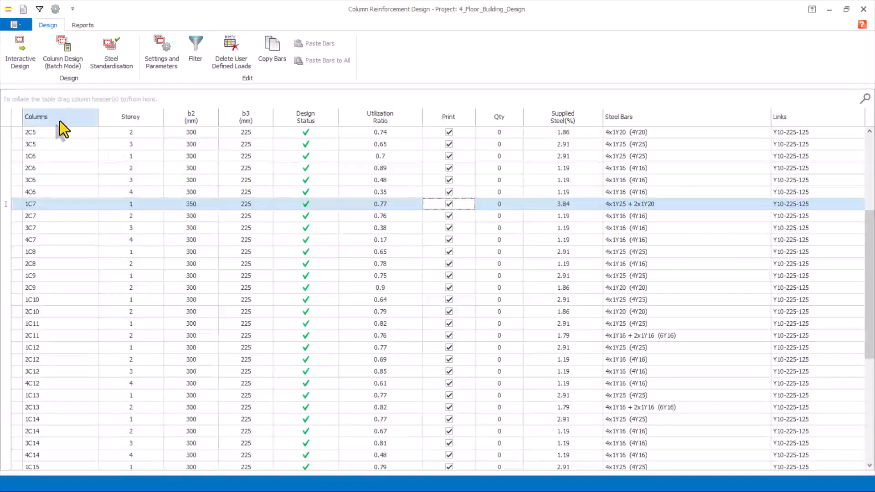
scroll(312, 204, up, 2)
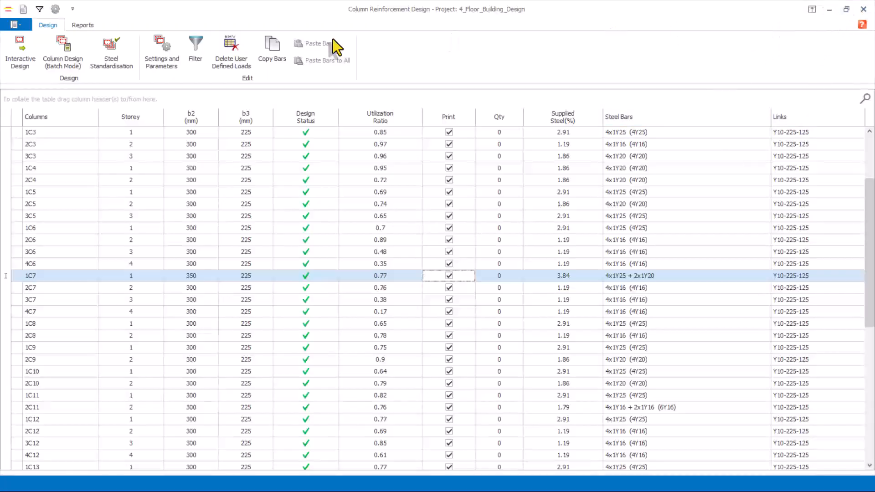
click(77, 26)
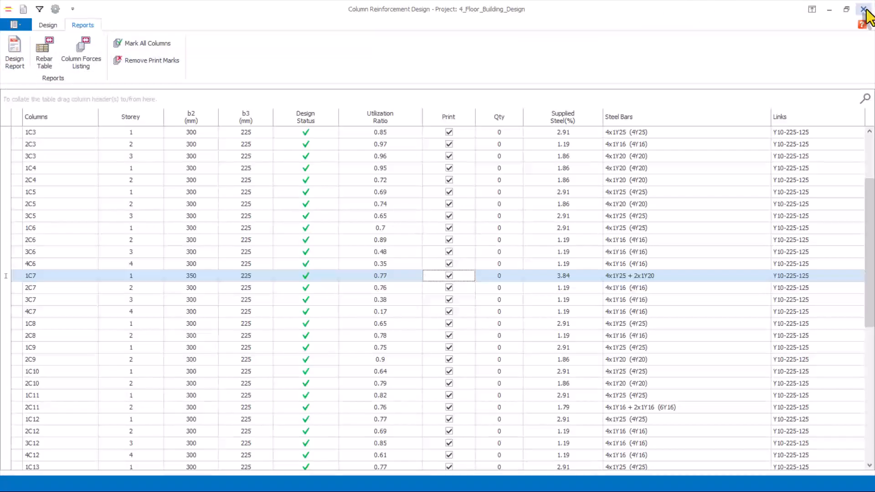
click(864, 9)
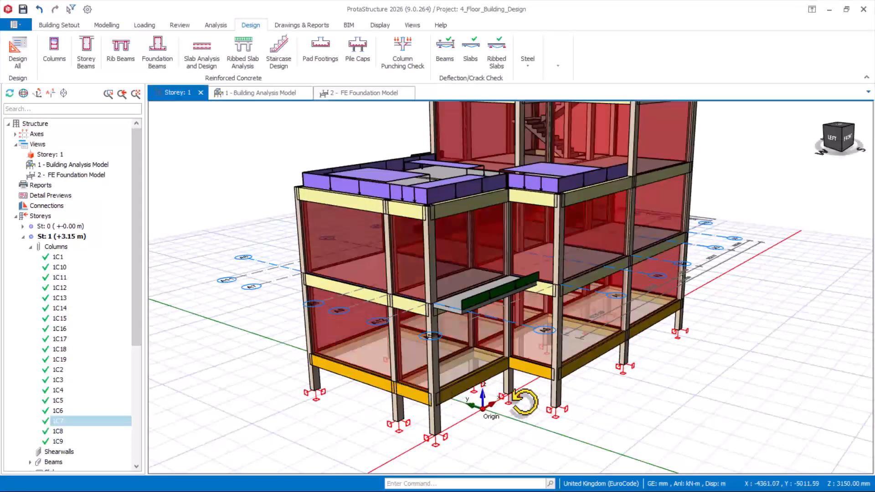
Run the batch-mode staircase design for staircases 1S2, 2S1 and 3S1
middle_drag(525, 402, 537, 403)
click(603, 405)
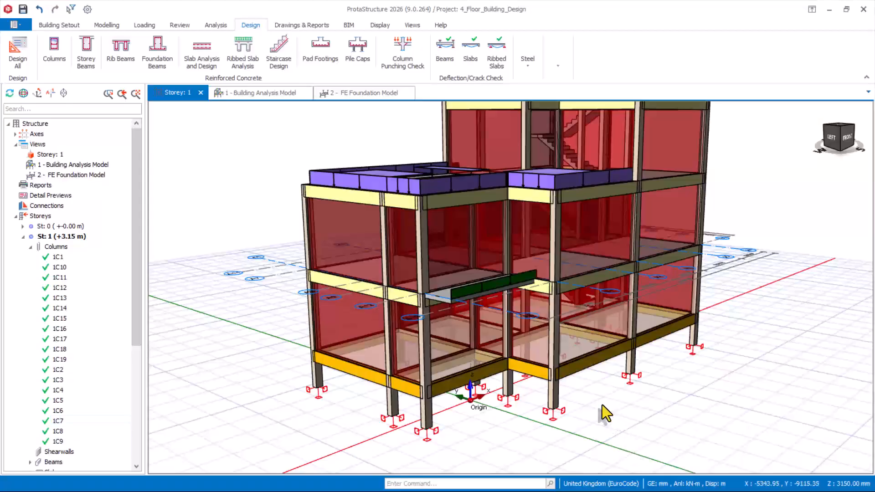
click(284, 66)
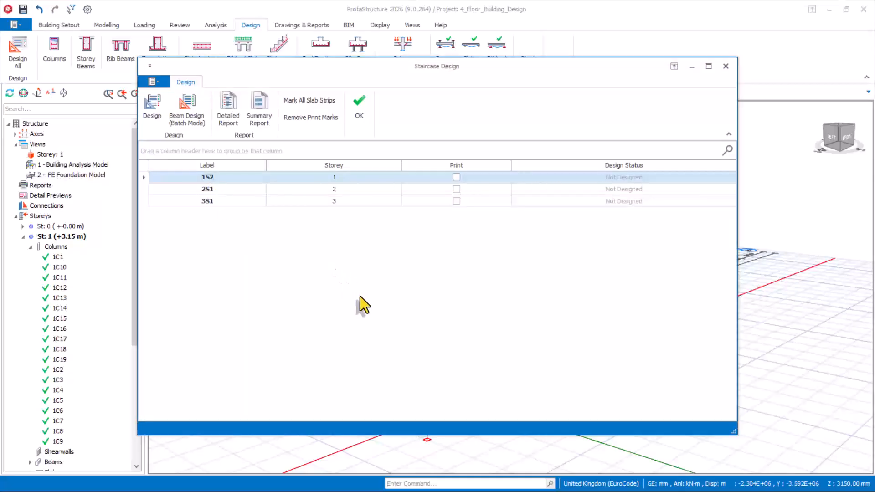
click(184, 120)
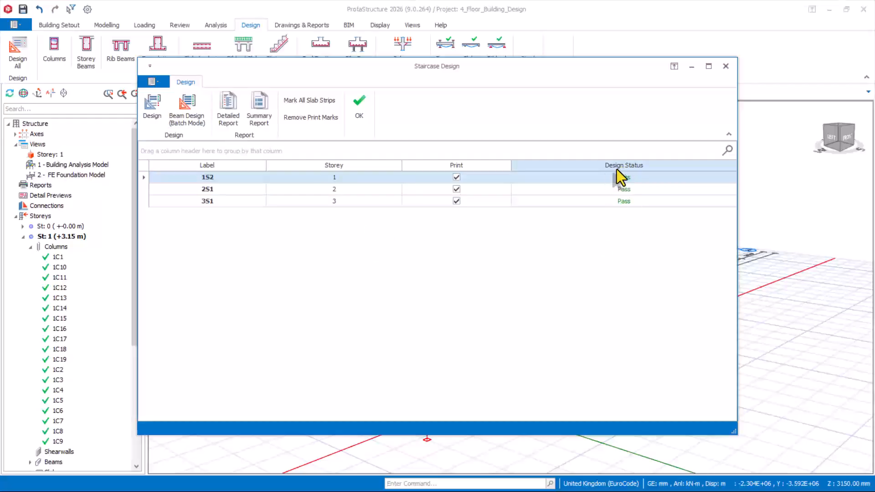
Inspect the strip-by-strip design results of staircase 1S2, and accept and close the staircase design
click(152, 119)
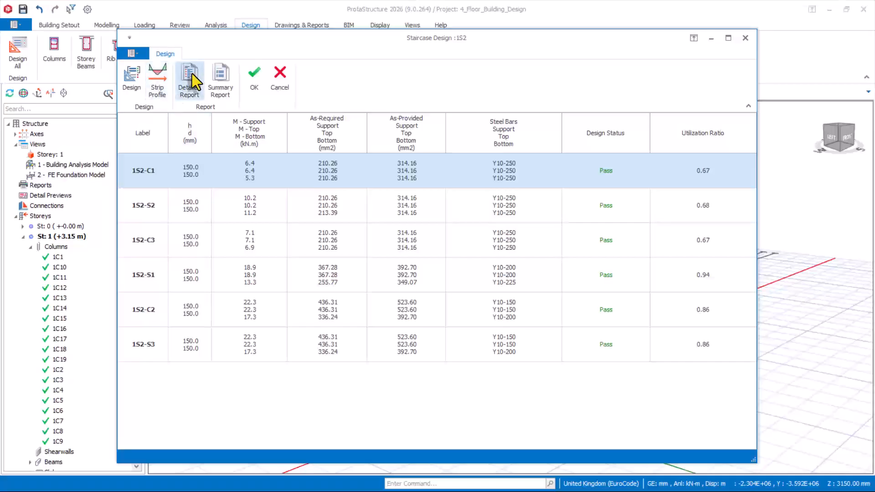
click(254, 91)
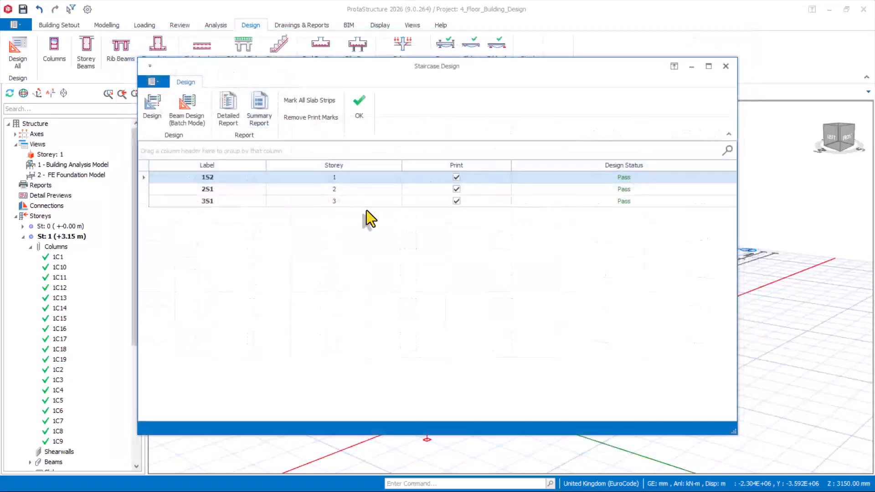
click(360, 101)
Set slab types automatically for all slabs in the model and acknowledge the slab type messages
mouse_move(588, 362)
middle_down()
mouse_move(473, 414)
mouse_move(477, 404)
mouse_move(498, 406)
mouse_move(467, 387)
mouse_move(500, 403)
mouse_move(475, 371)
middle_up()
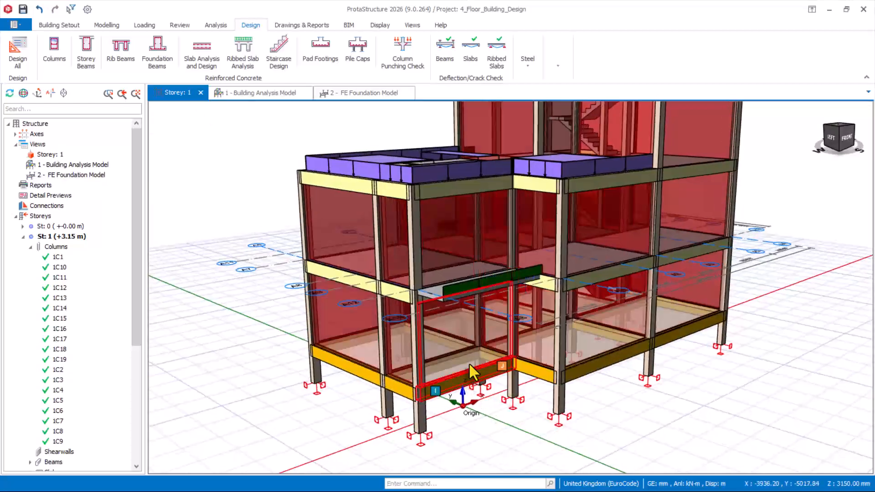
click(31, 248)
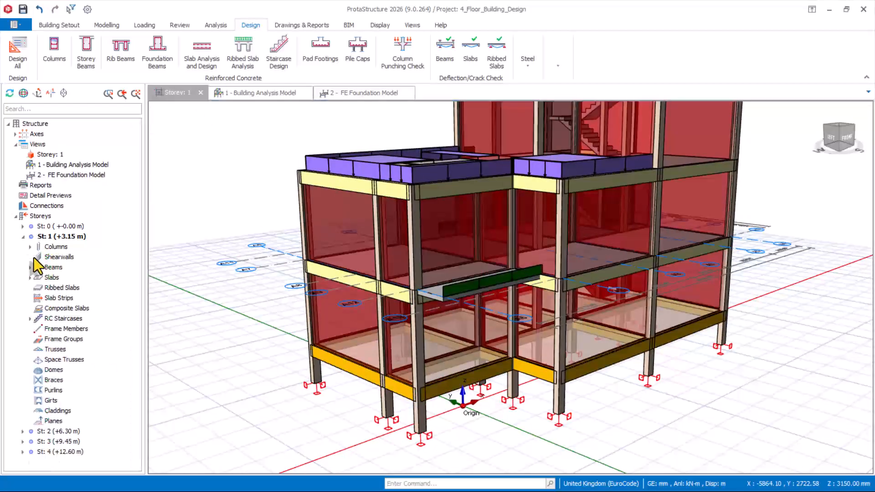
right_click(53, 276)
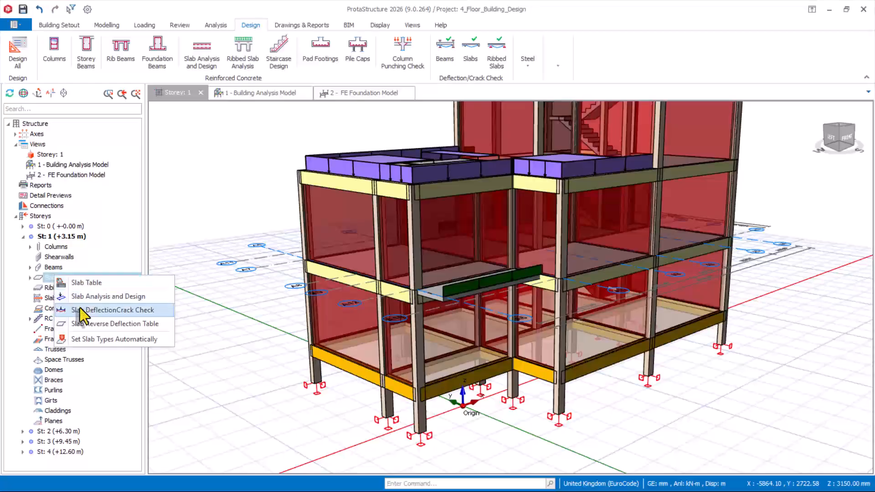
click(89, 342)
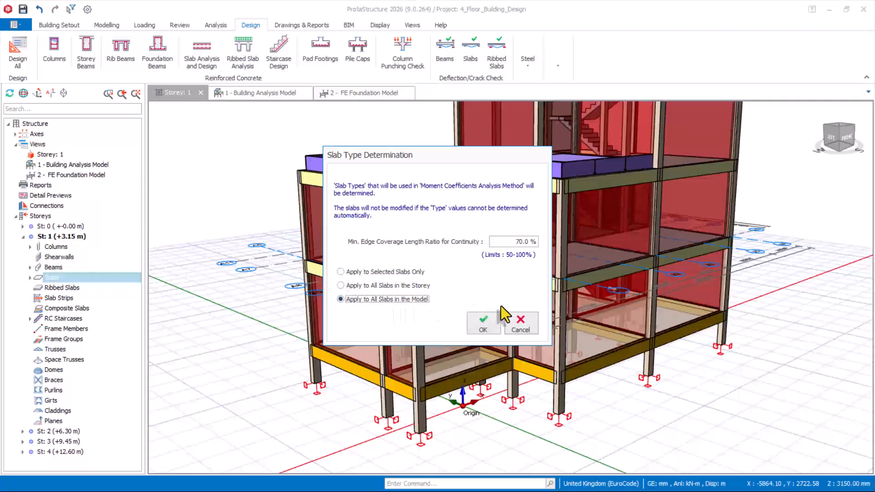
click(483, 324)
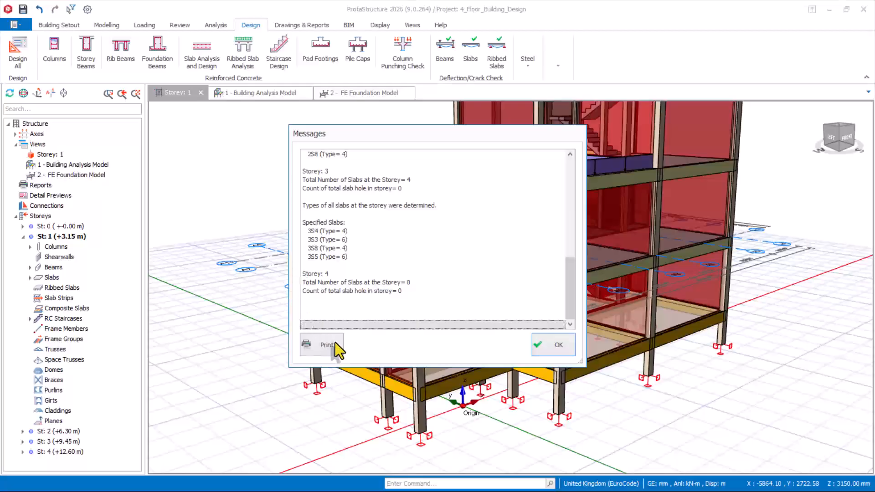
click(567, 346)
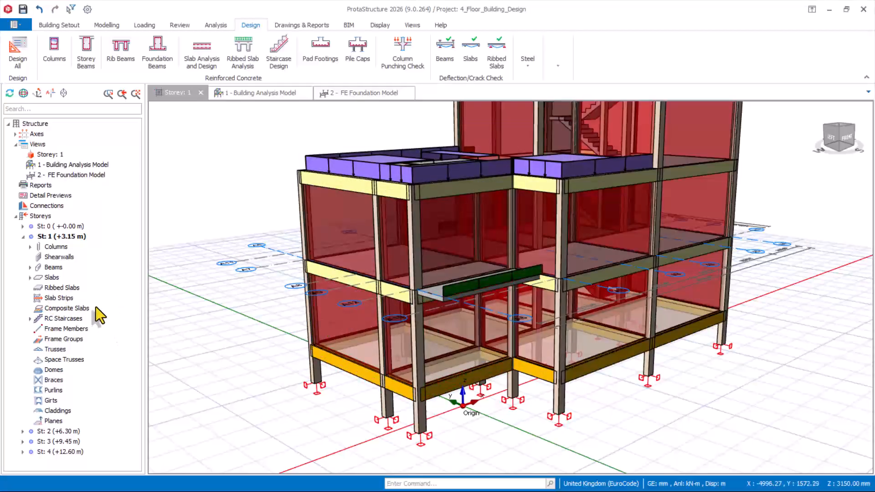
right_click(52, 277)
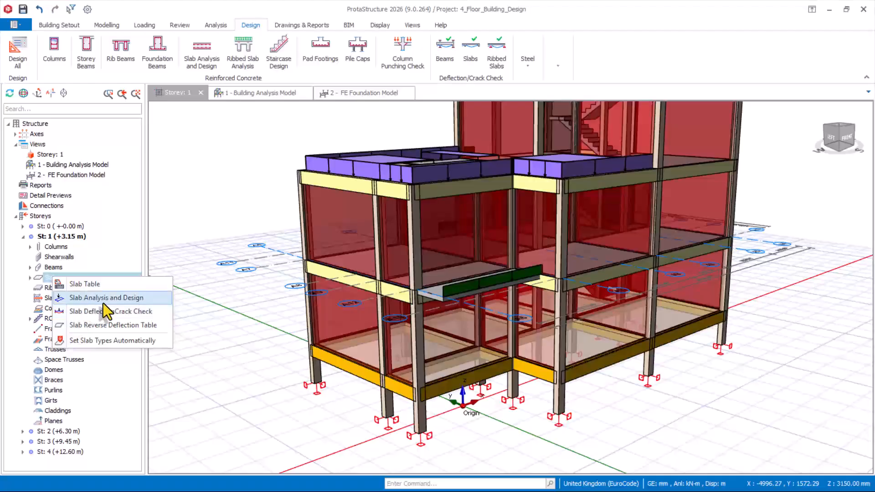
click(658, 370)
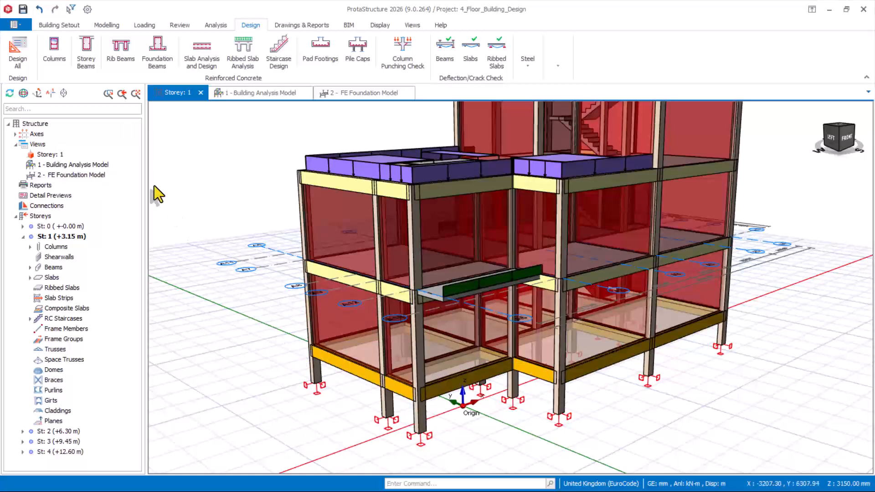
Make storey 0 the active storey in plan view and save the project
click(55, 229)
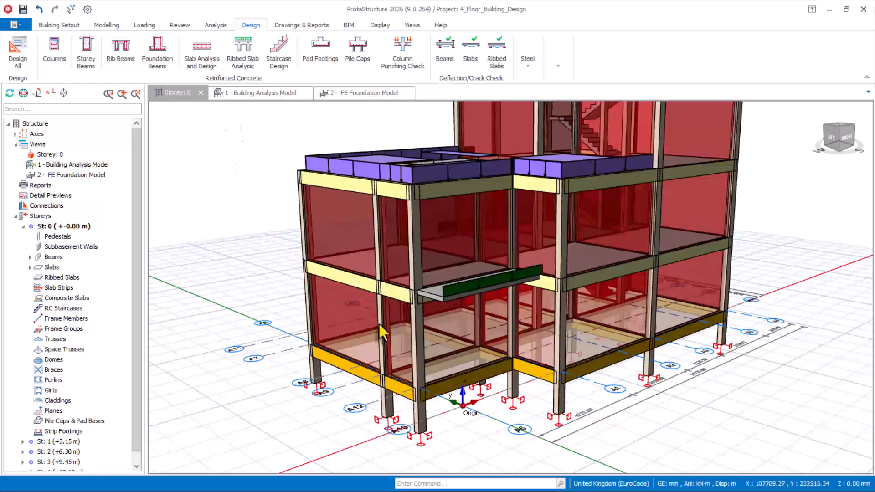
right_click(53, 155)
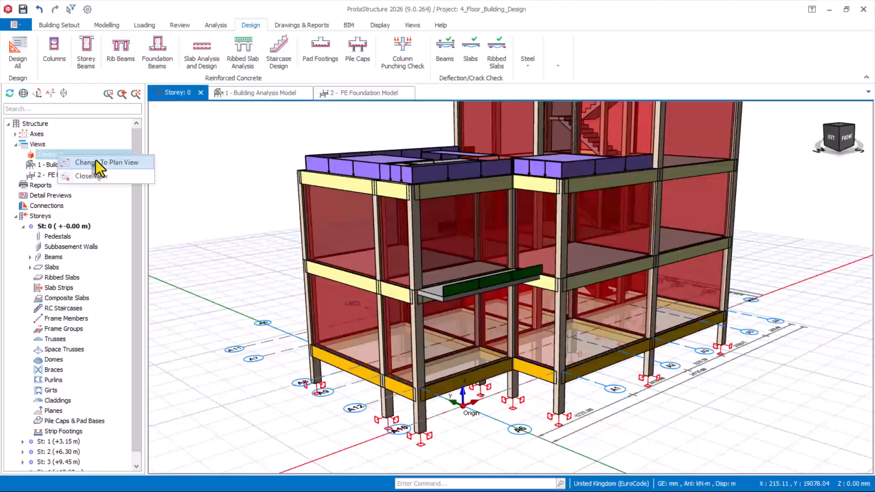
click(97, 162)
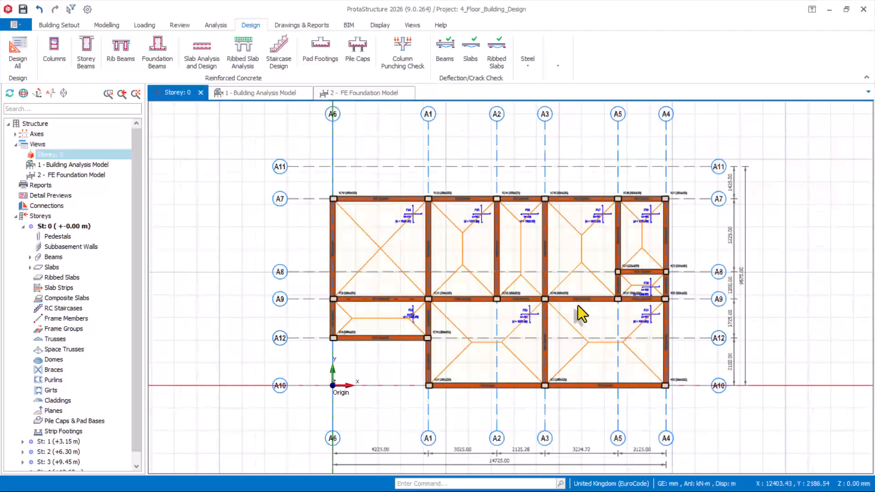
scroll(578, 305, up, 2)
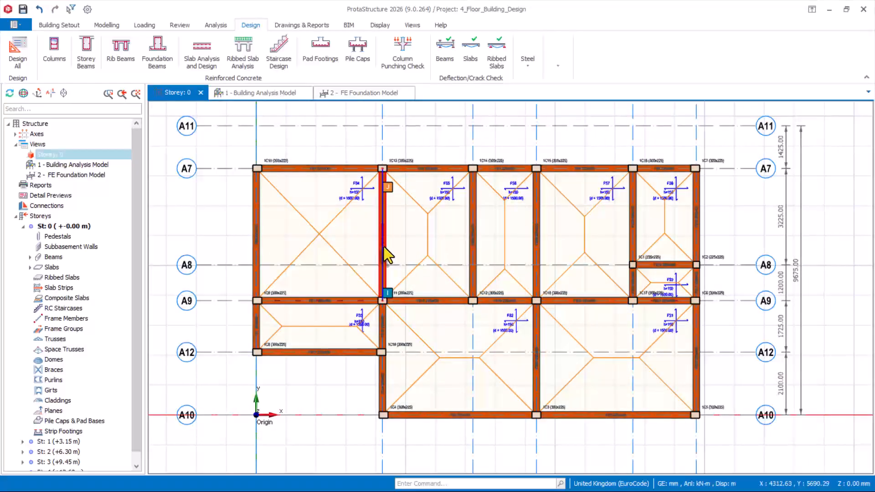
click(22, 10)
Set up a new slab strip of type FE Strip, applied to the Subbasement Slab option
click(107, 25)
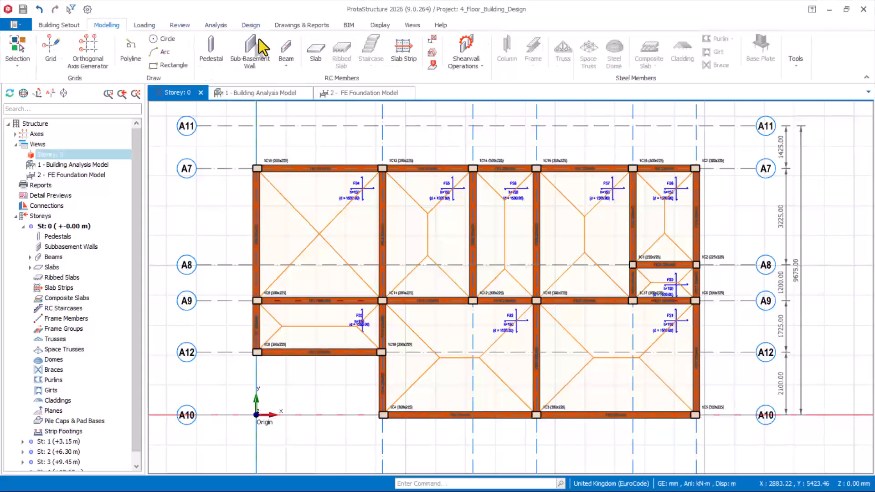
click(403, 49)
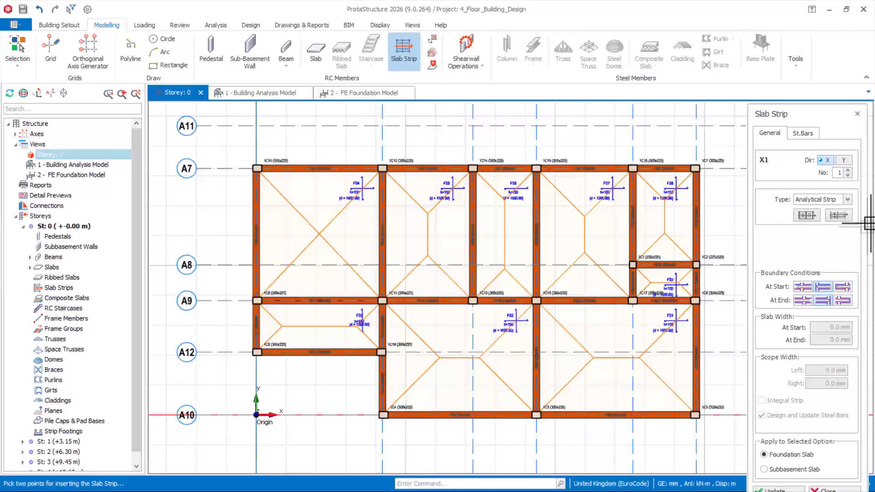
click(846, 201)
click(805, 218)
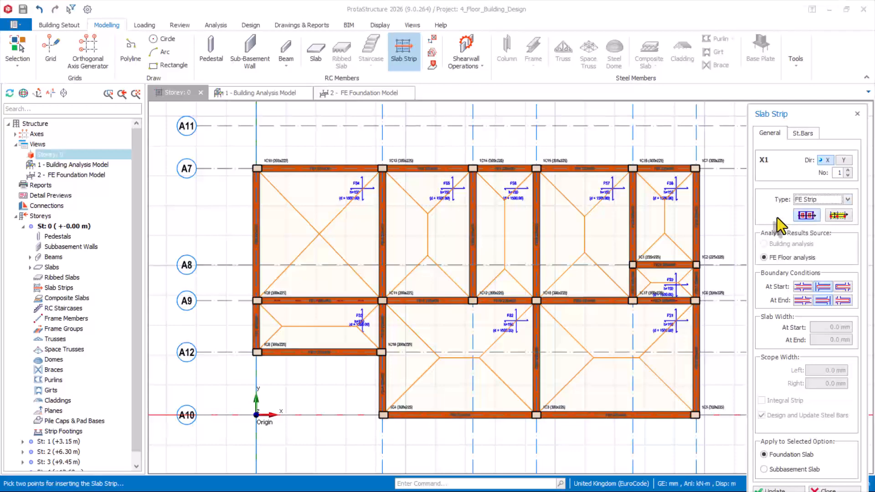
click(805, 215)
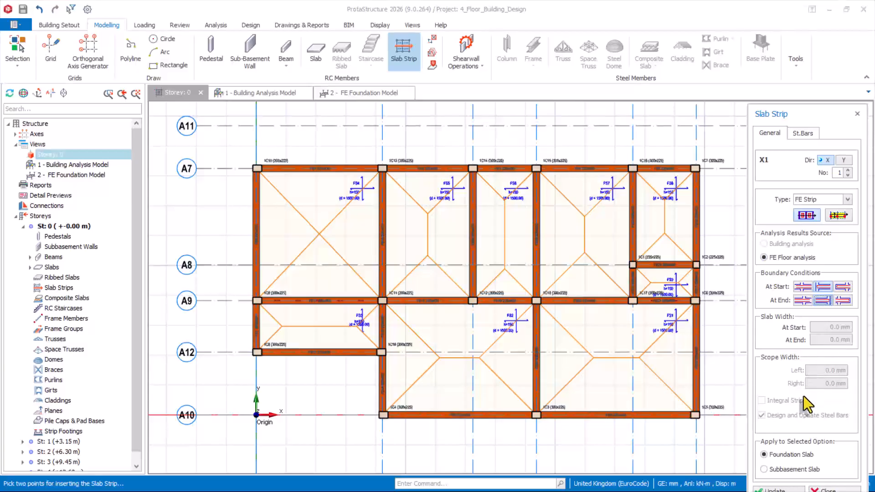
drag(811, 117, 775, 55)
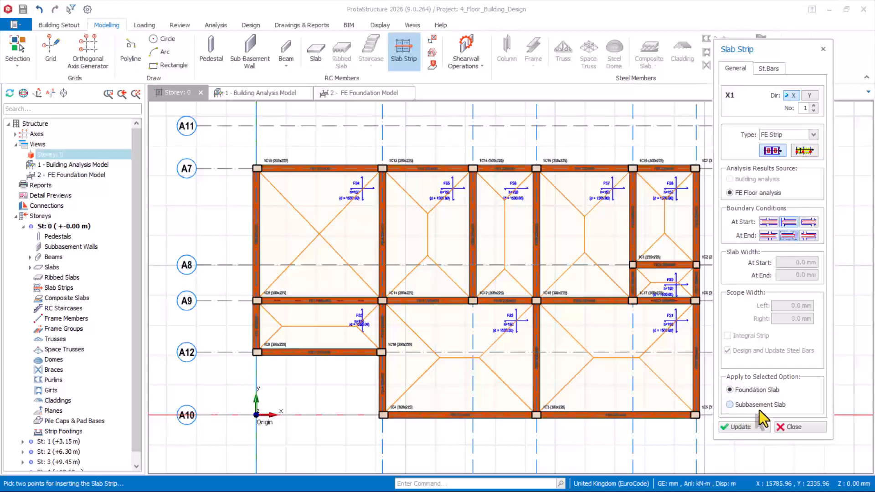
click(734, 406)
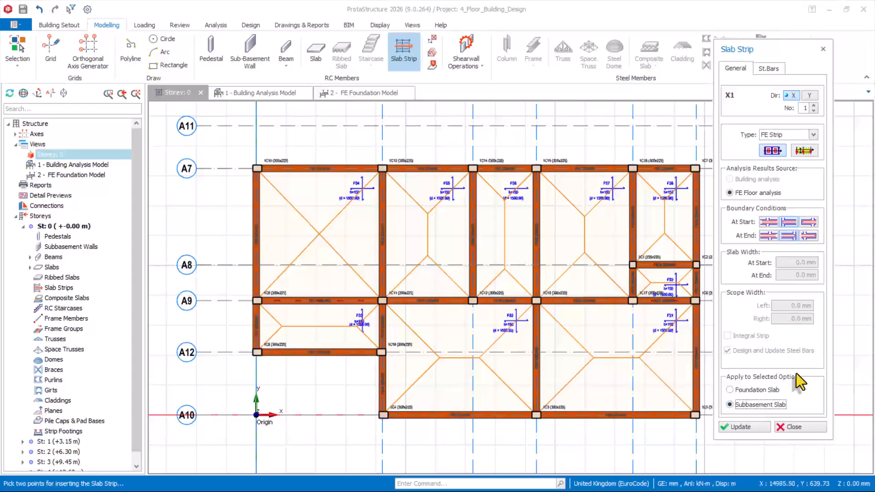
drag(766, 56, 804, 74)
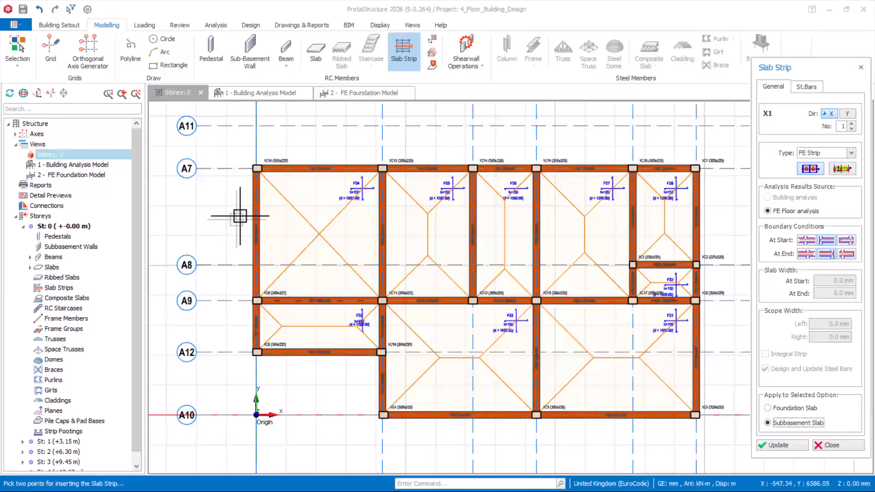
Insert an X-direction FE slab strip across slabs FS4 to FS8, between axes A7 and A8
click(235, 204)
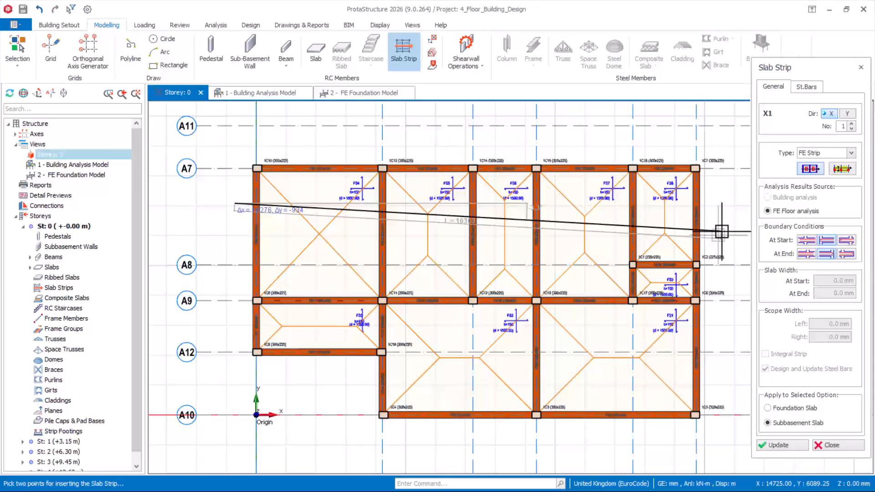
click(723, 204)
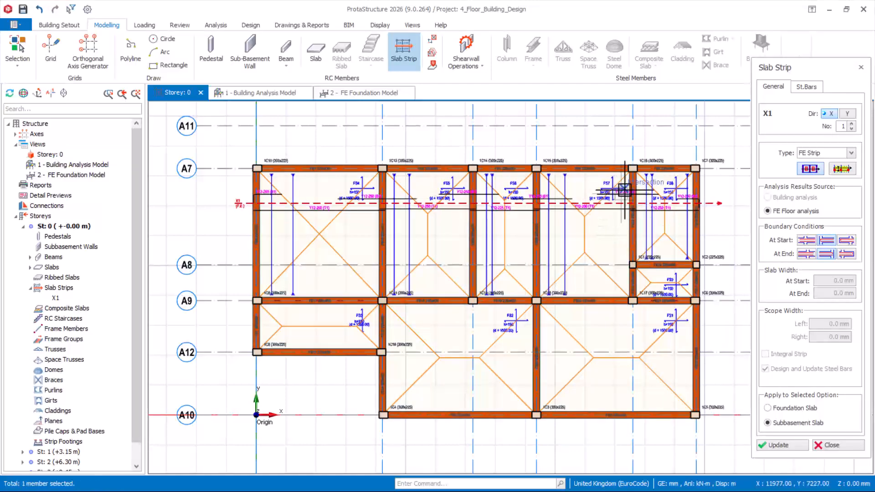
scroll(639, 214, up, 2)
scroll(577, 201, down, 3)
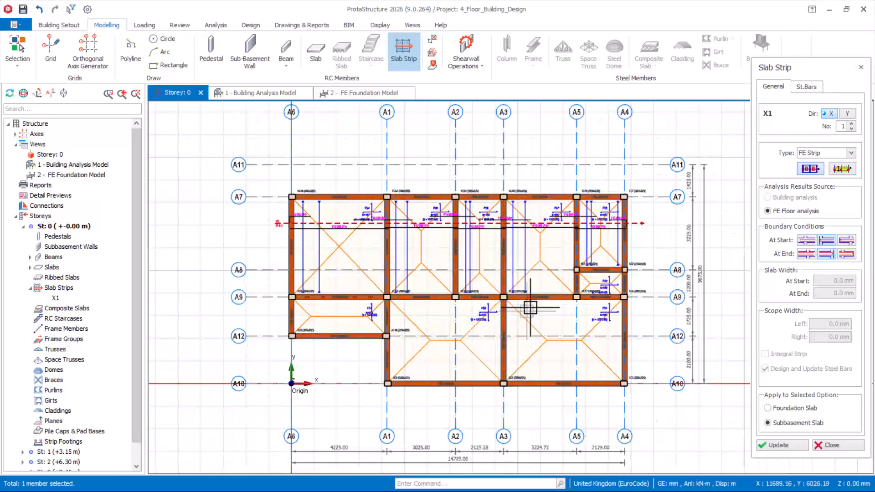
Try to insert an X-direction strip about 16200 mm long through slabs FS3, FS2 and FS1, dismiss the warning and leave the command
click(278, 319)
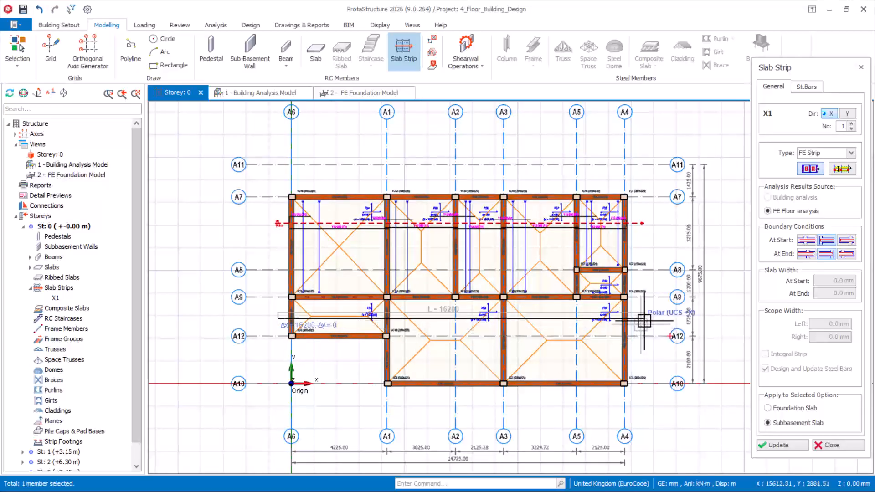
click(641, 324)
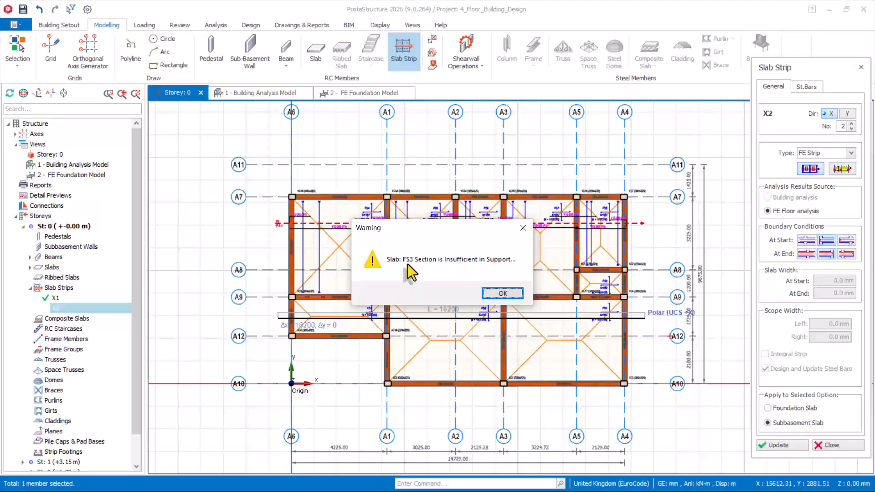
click(506, 294)
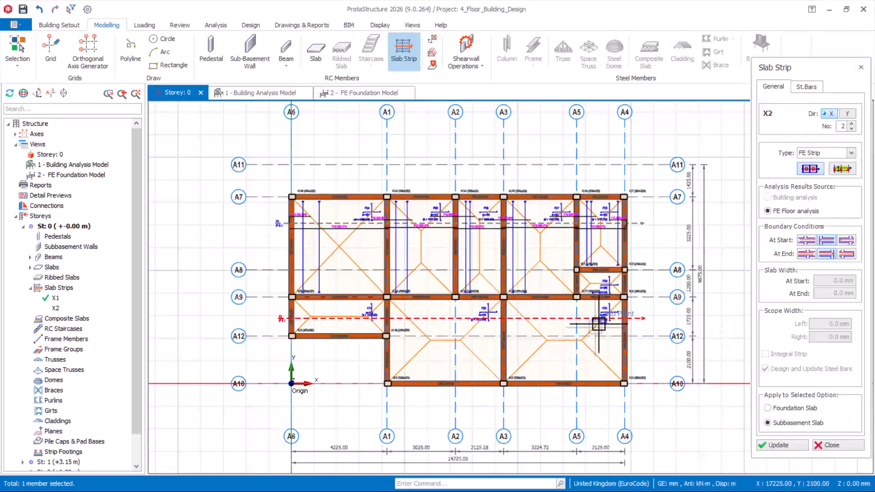
scroll(599, 324, up, 3)
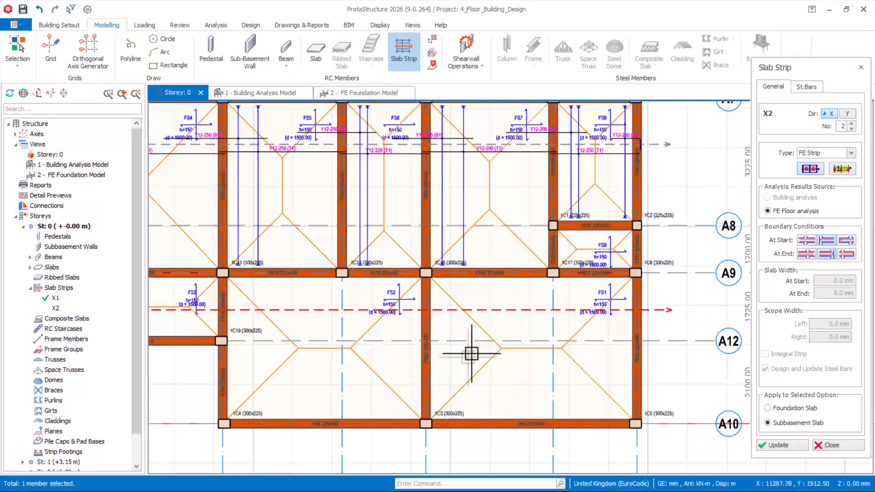
key(Escape)
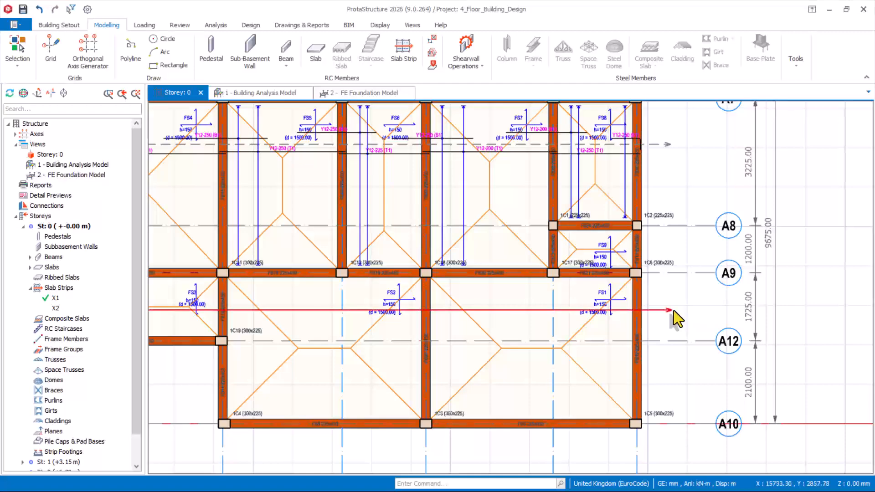
Delete the X-direction strip crossing slabs FS3, FS2 and FS1
click(675, 312)
scroll(392, 322, up, 3)
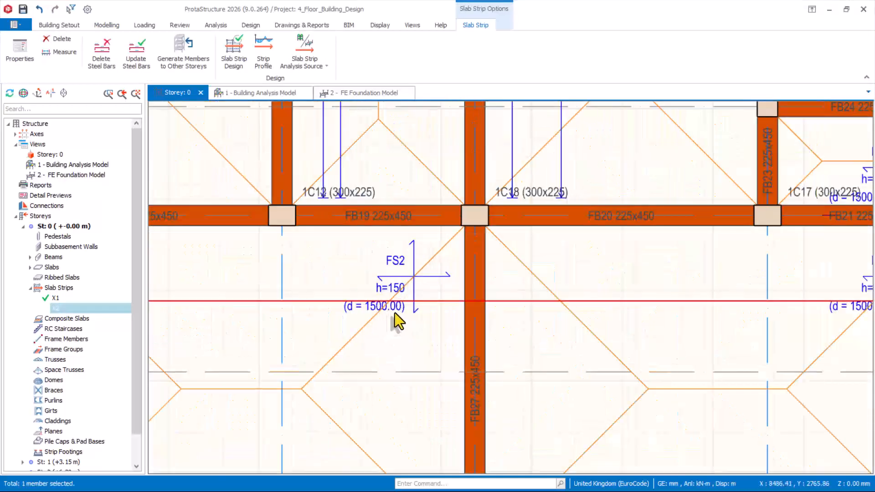
scroll(732, 346, down, 5)
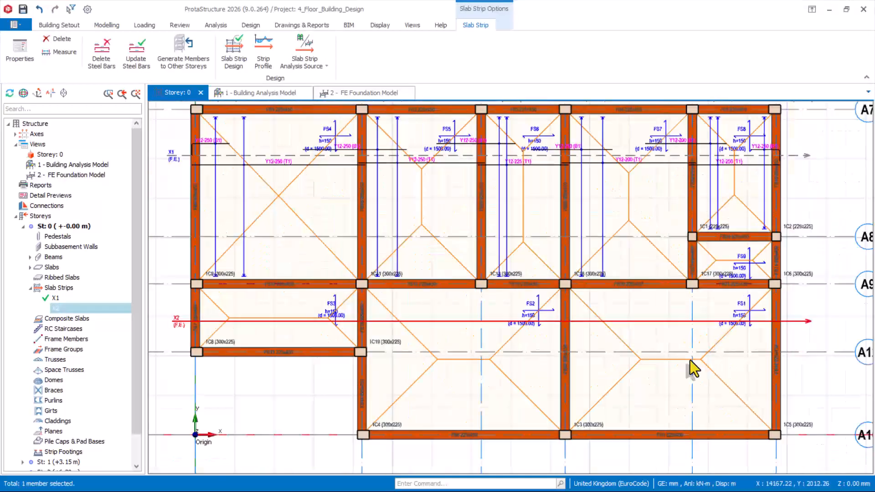
scroll(458, 325, up, 6)
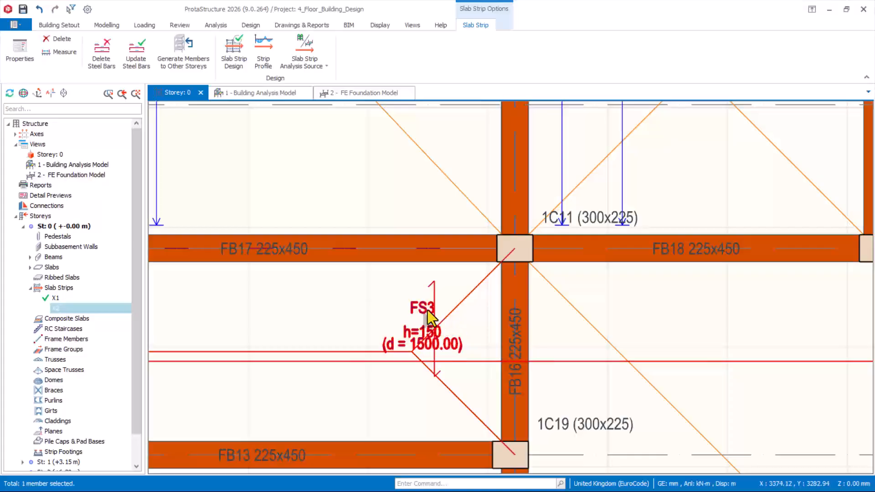
scroll(424, 319, down, 5)
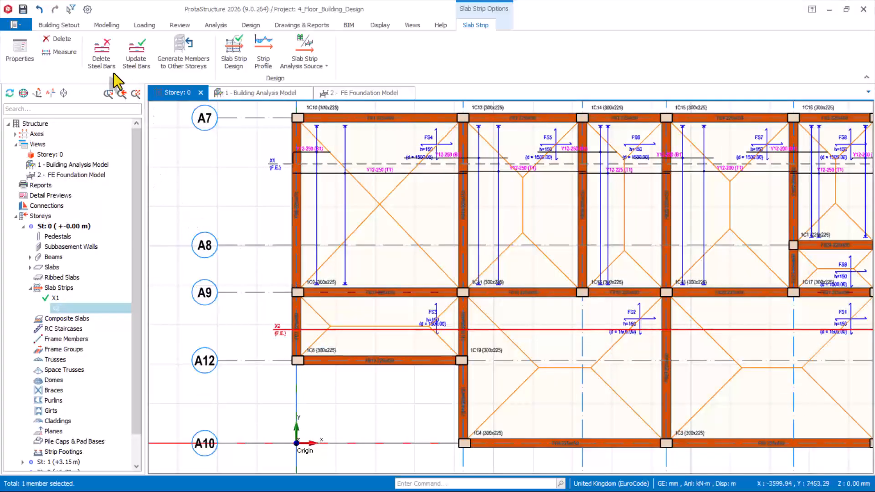
click(58, 40)
Insert an X-direction FE slab strip through slabs FS2 and FS1 only, between axes A12 and A10
scroll(273, 289, down, 4)
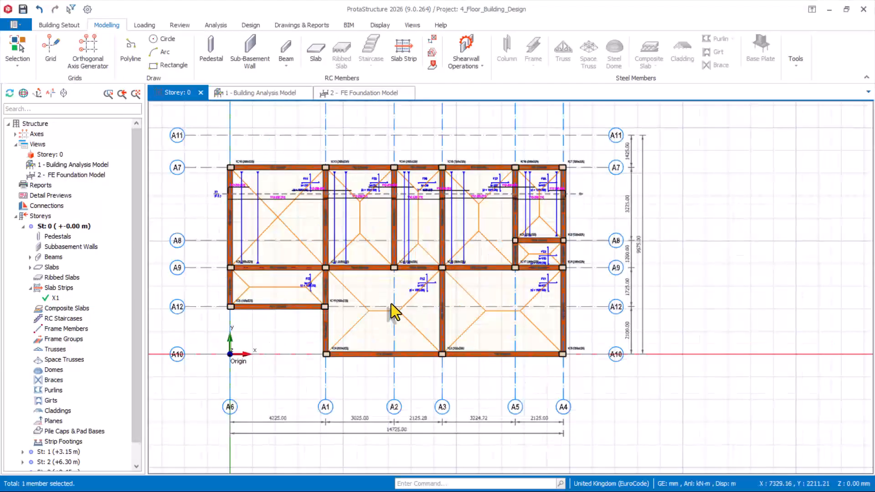
click(397, 57)
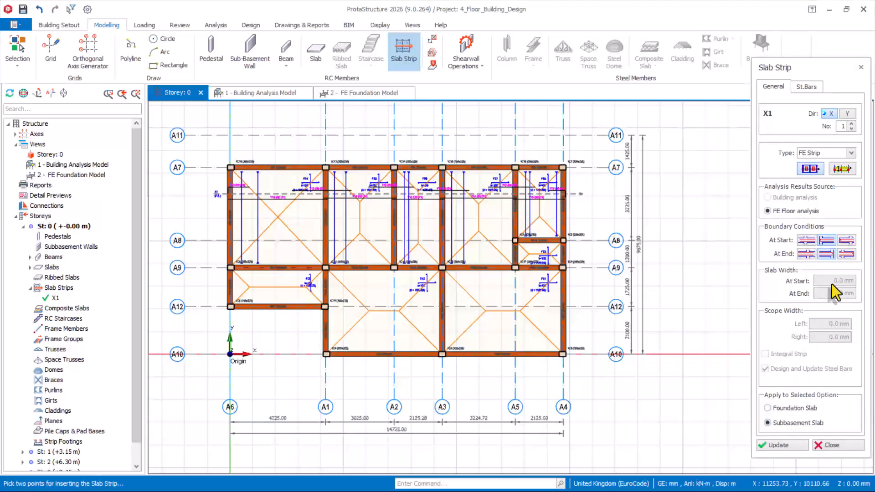
scroll(404, 358, up, 2)
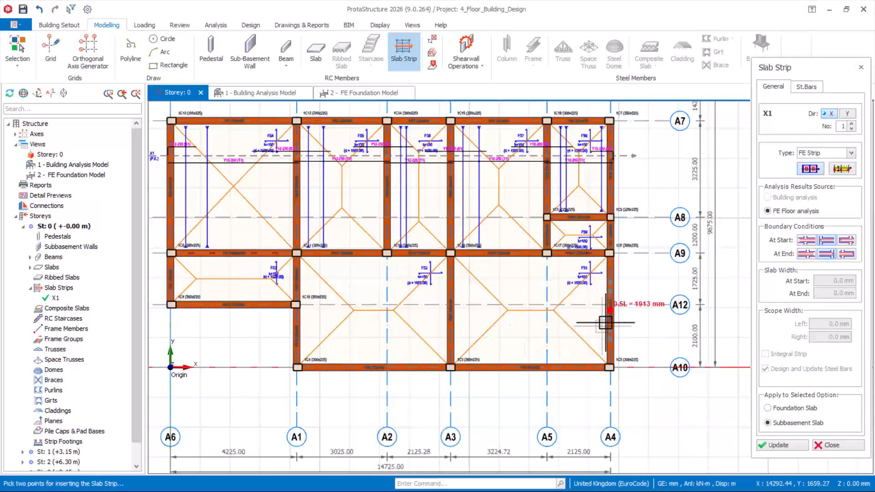
scroll(342, 309, up, 3)
click(214, 327)
scroll(178, 335, down, 3)
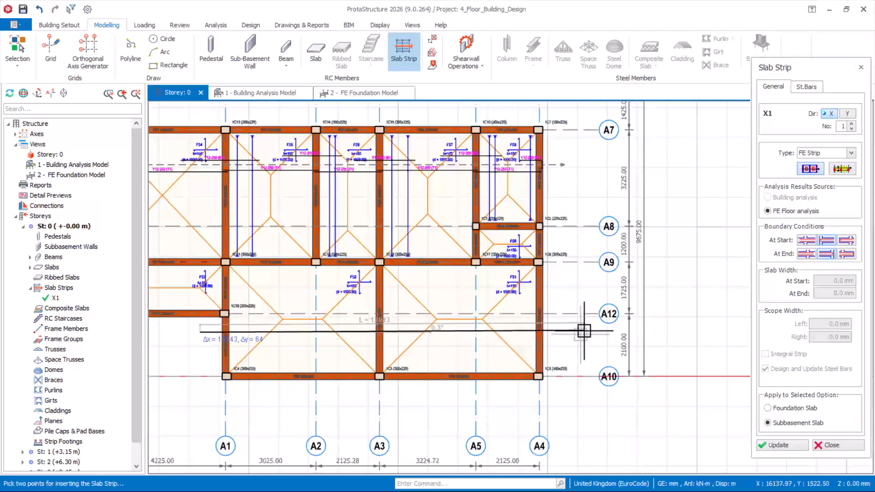
click(572, 331)
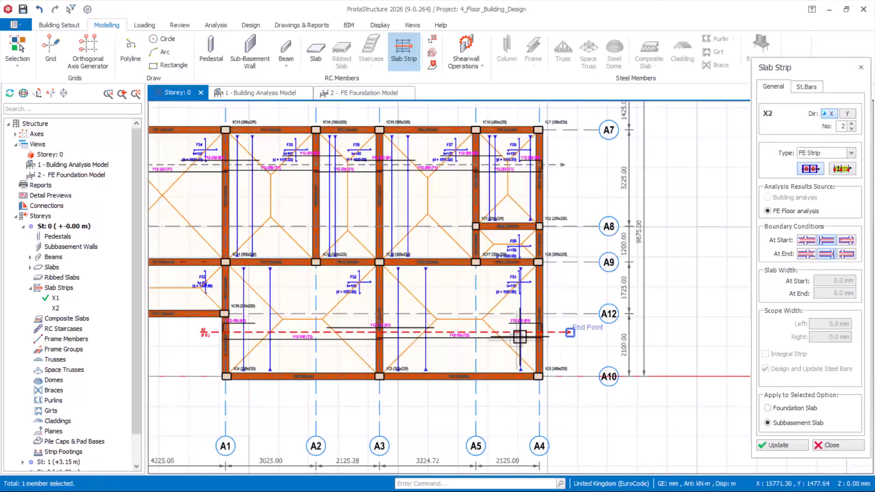
Examine slab FS3 between axes A9 and A12 and its span direction symbol
scroll(492, 410, down, 3)
scroll(348, 313, up, 3)
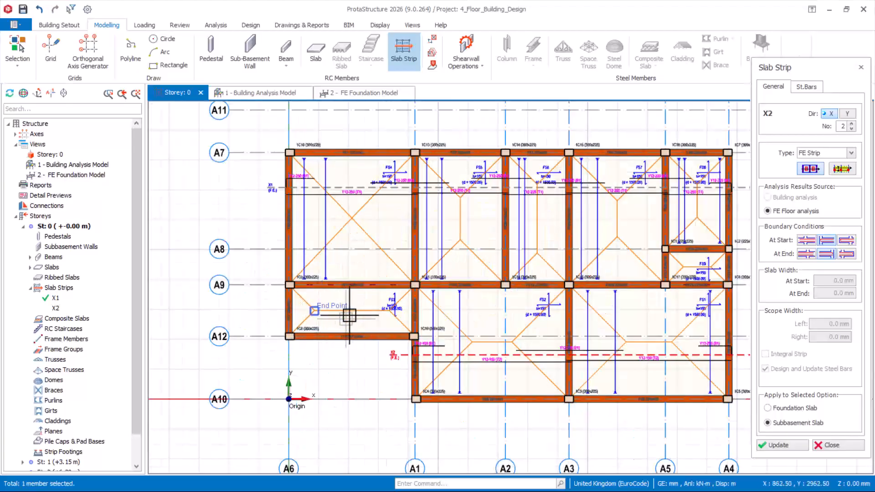
scroll(455, 309, up, 4)
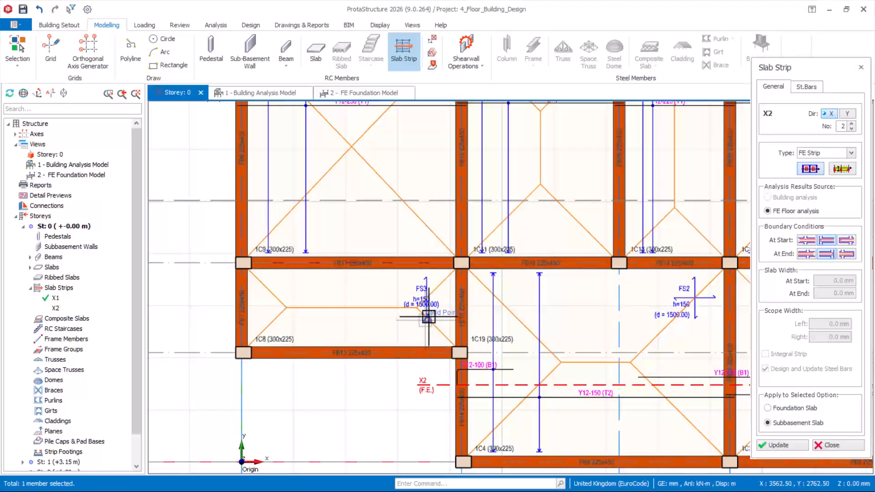
scroll(426, 314, up, 2)
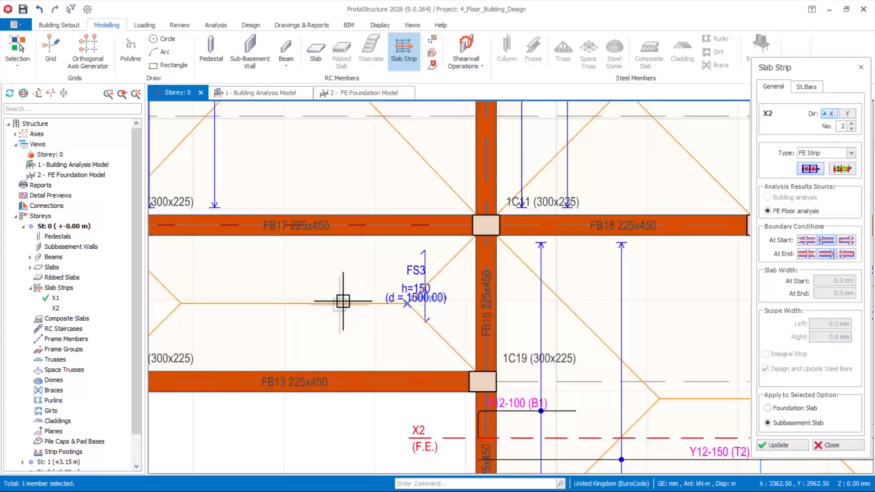
scroll(339, 303, down, 2)
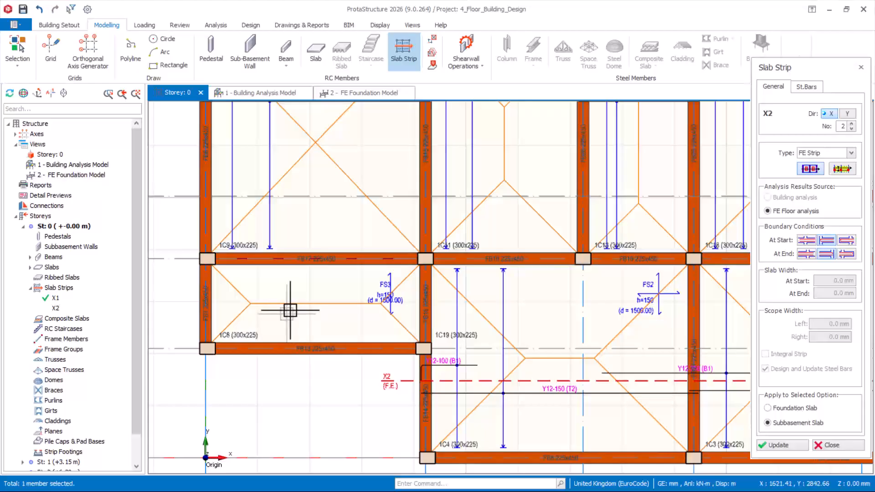
scroll(294, 310, down, 1)
scroll(294, 320, down, 2)
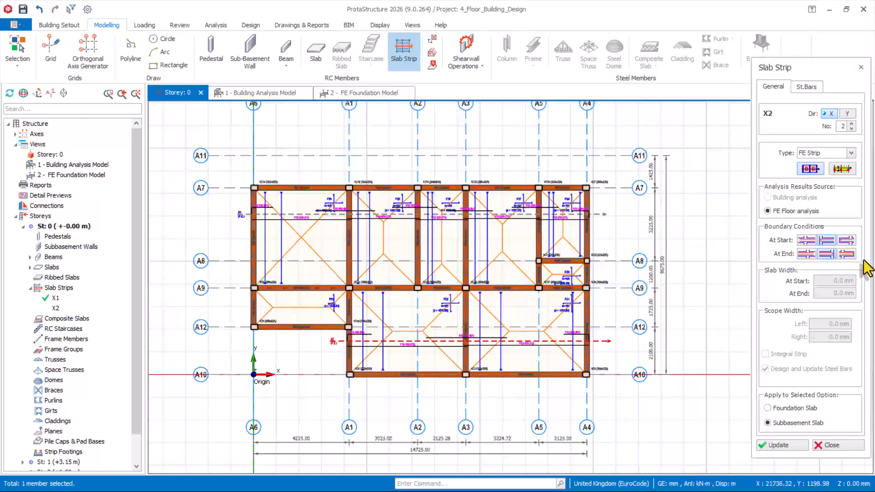
Switch the strip direction to Y and insert a strip through slabs FS1 and FS7, between axes A3 and A5
click(848, 113)
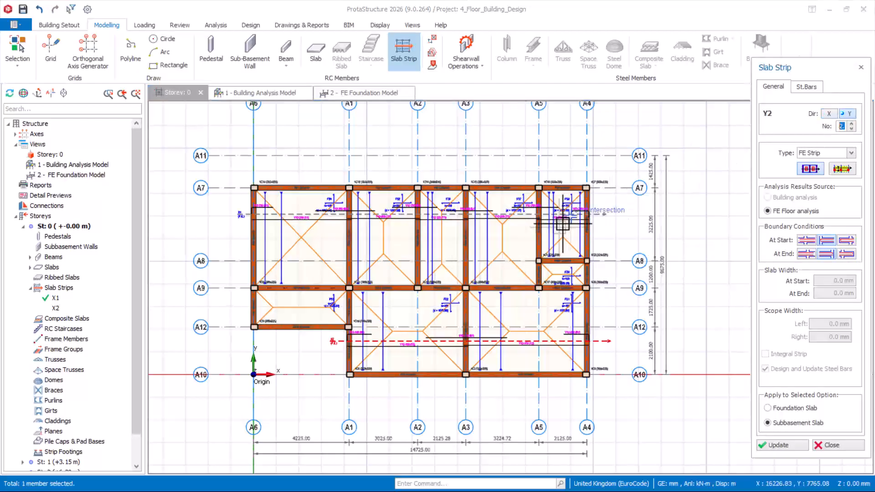
click(510, 389)
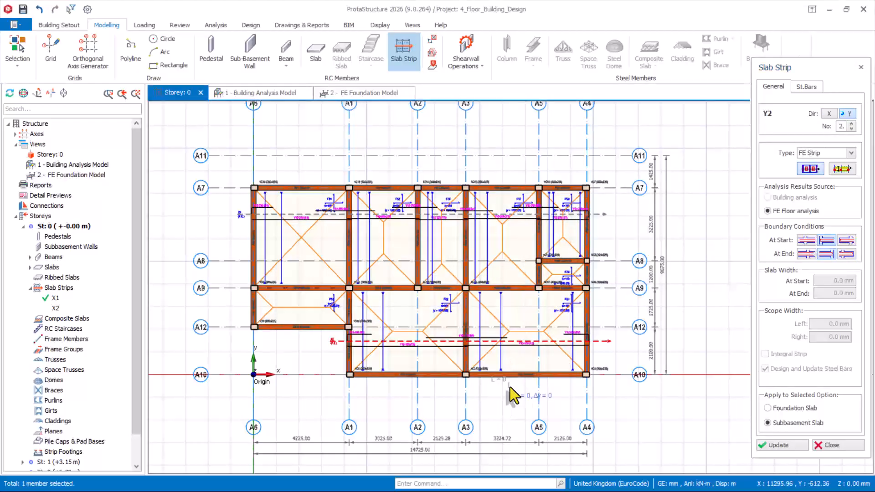
click(509, 167)
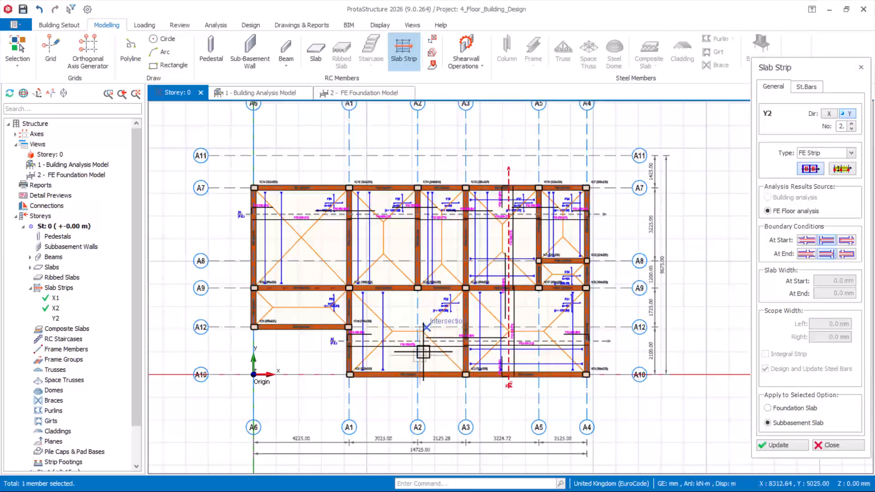
Insert two more Y-direction strips, one through slabs FS2 and FS6 and one through slabs FS3 and FS4
click(439, 385)
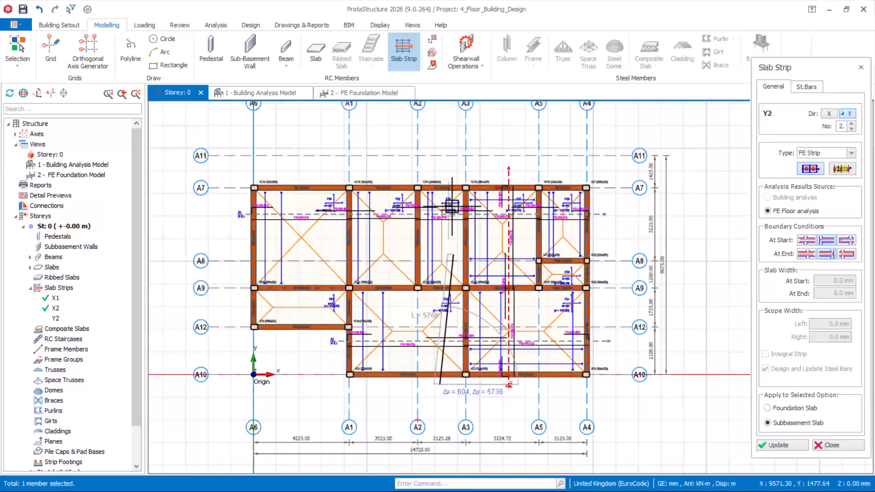
click(441, 163)
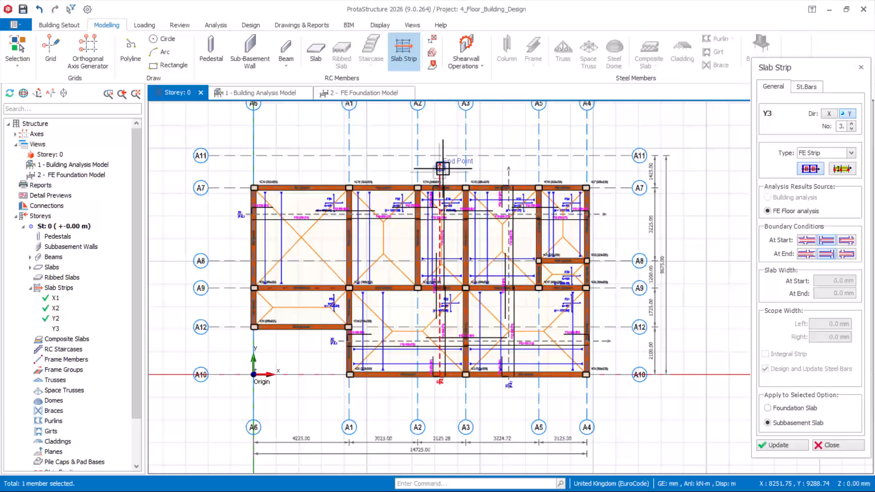
click(301, 343)
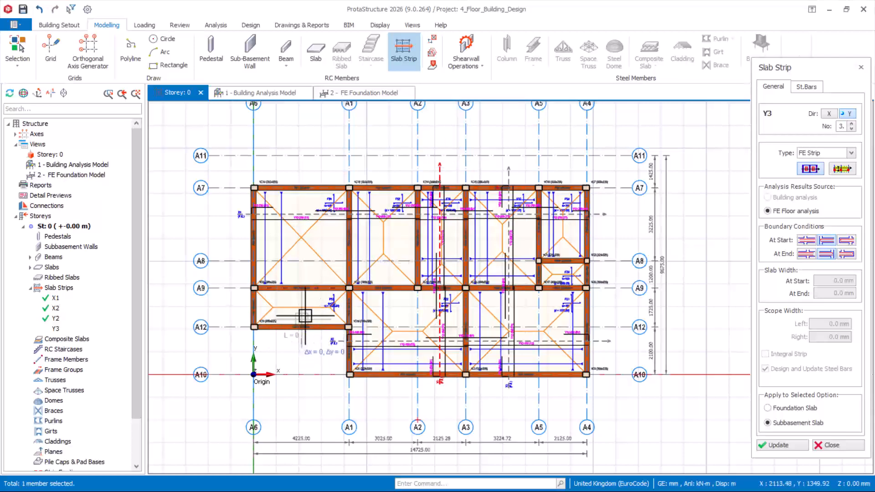
click(304, 165)
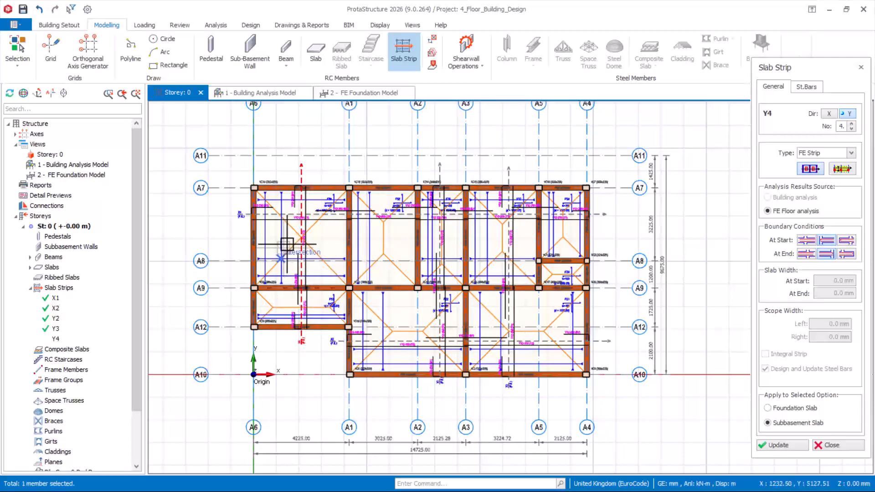
Set the start boundary condition to the first option and insert a Y-direction strip about 5900 mm long from slab FS2 through slab FS5
scroll(254, 319, up, 2)
scroll(386, 301, up, 1)
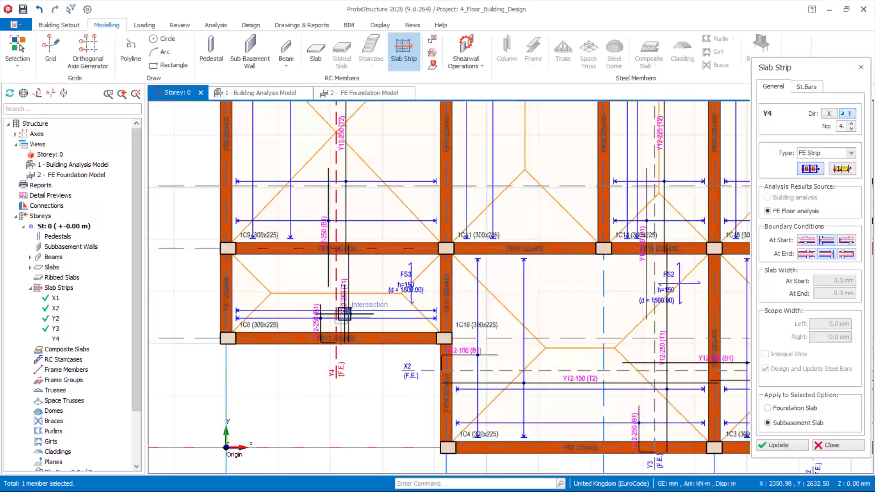
scroll(382, 294, down, 1)
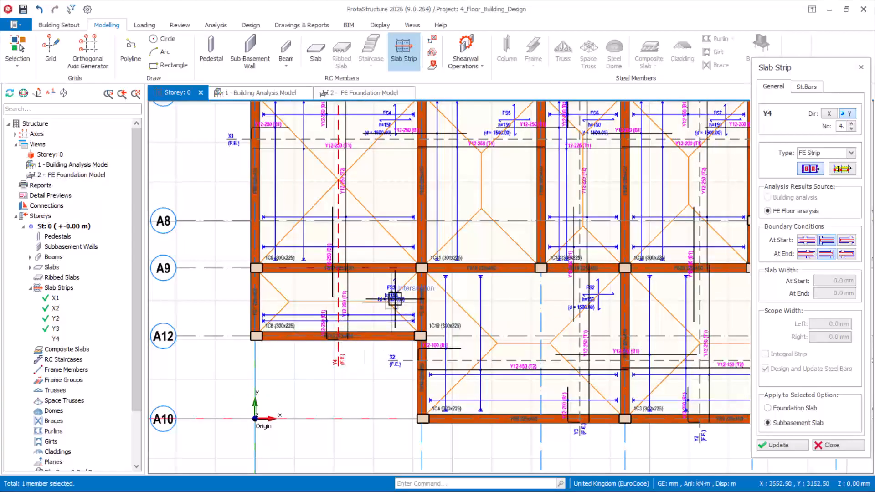
scroll(395, 298, down, 1)
scroll(383, 328, down, 1)
scroll(464, 201, up, 2)
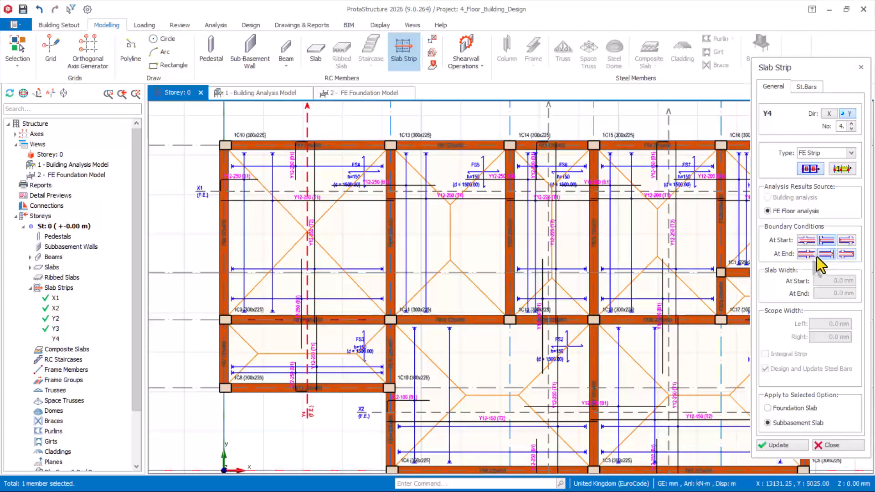
click(851, 240)
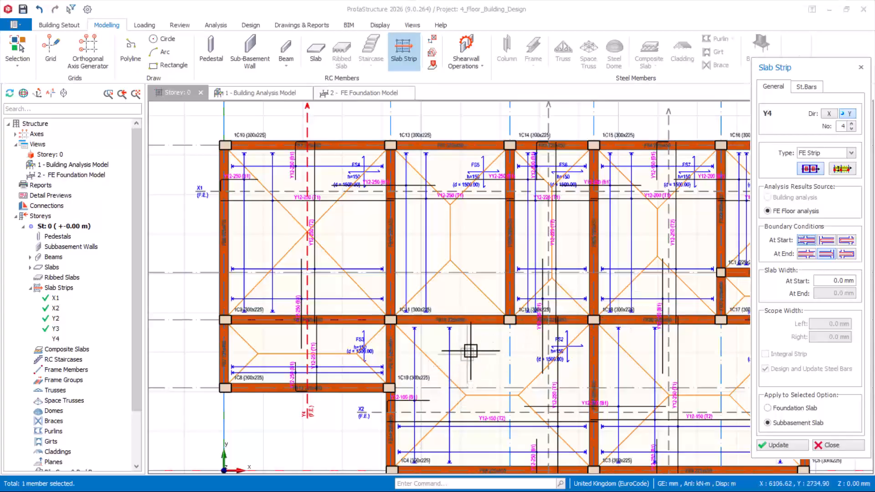
scroll(471, 420, down, 1)
scroll(465, 204, up, 1)
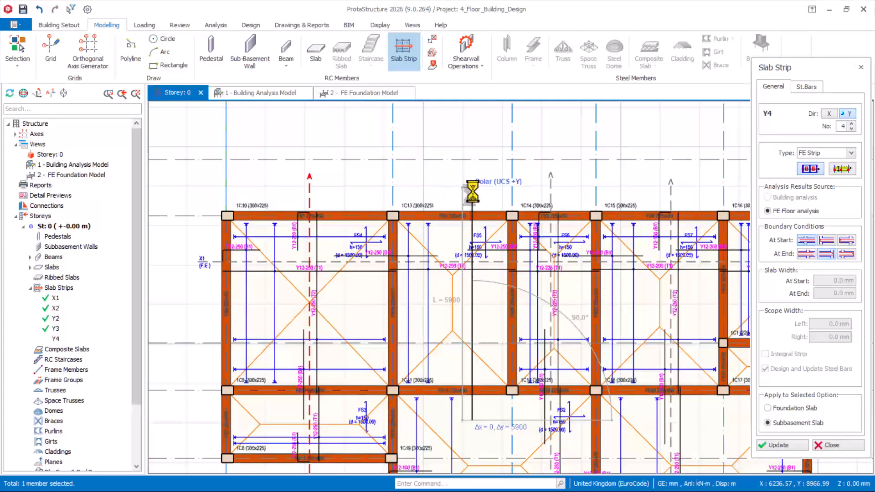
click(472, 190)
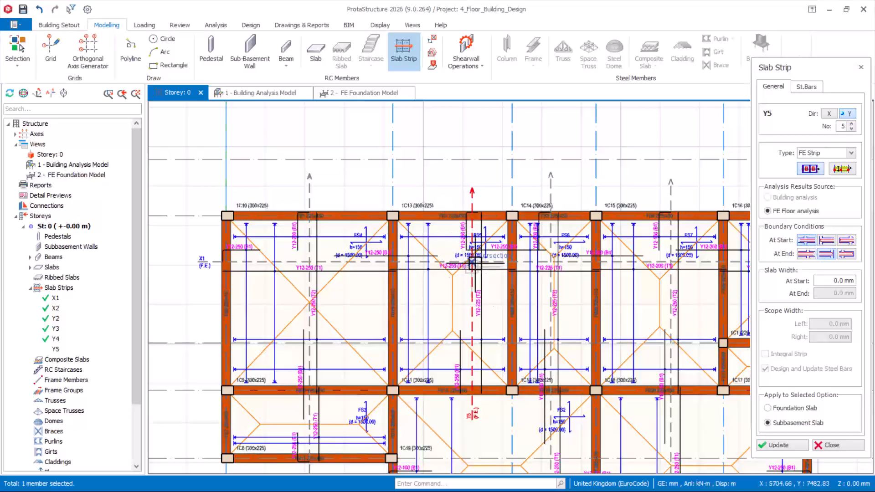
Finish inserting strips on storey 0 and open the storey 1 plan at +3.15 m
scroll(399, 206, down, 1)
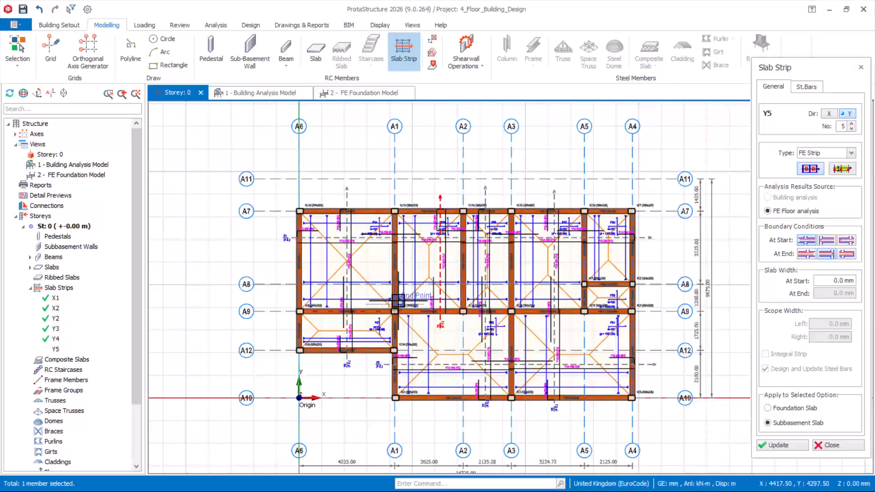
click(831, 445)
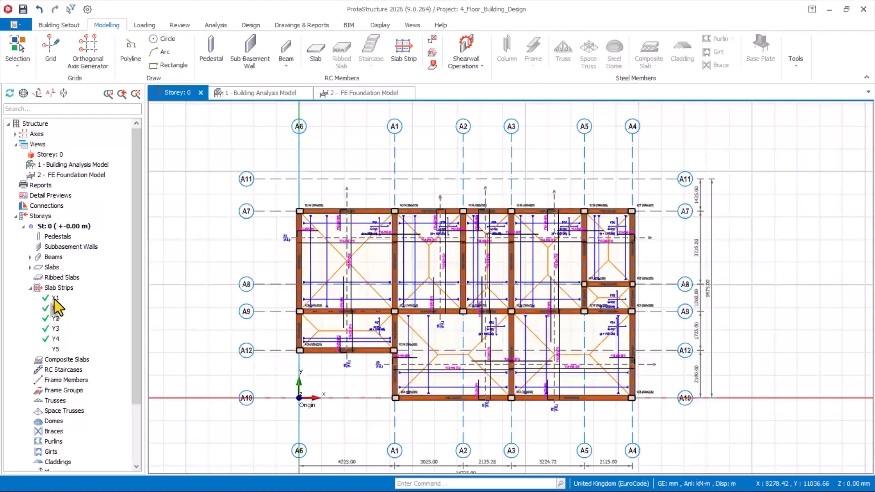
right_click(48, 268)
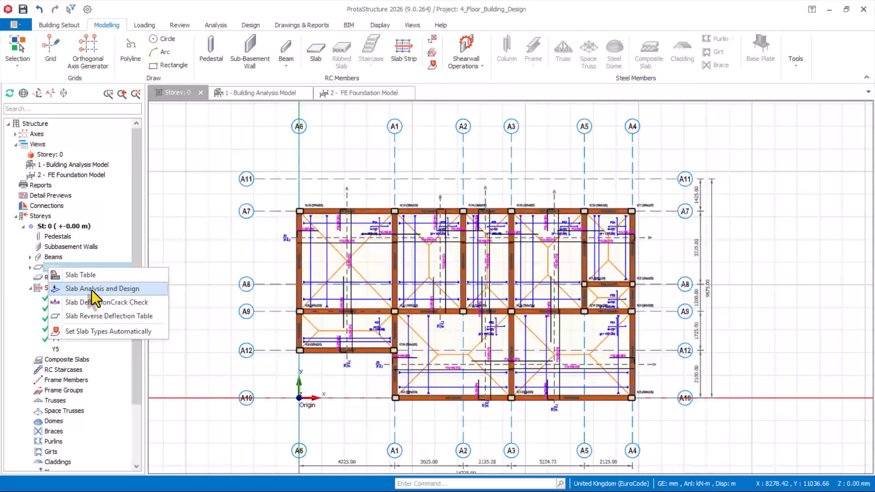
click(98, 236)
click(23, 227)
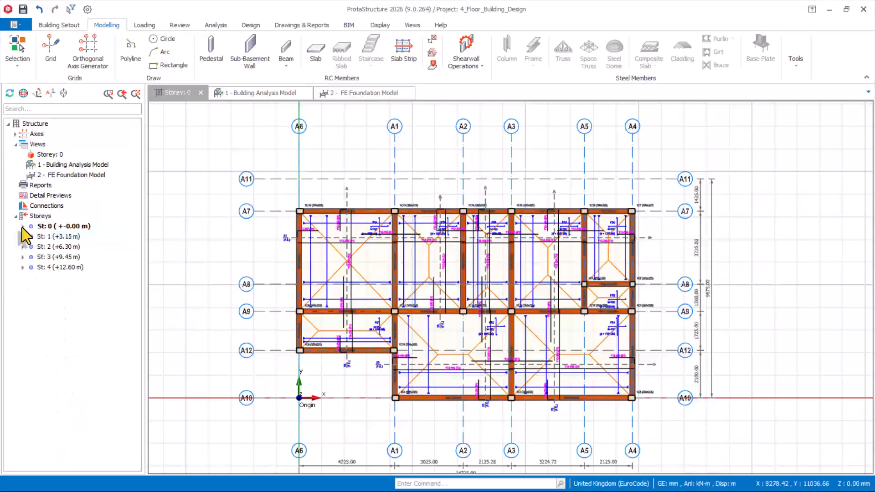
double_click(50, 239)
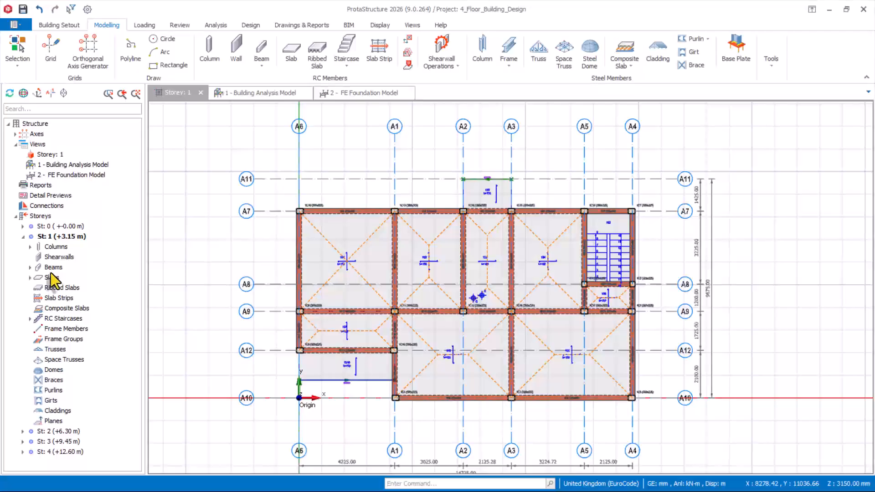
Insert an X-direction analytical slab strip through slabs 1S1, 1S2, 1S3 and 1S4, ending at the staircase
scroll(575, 278, up, 1)
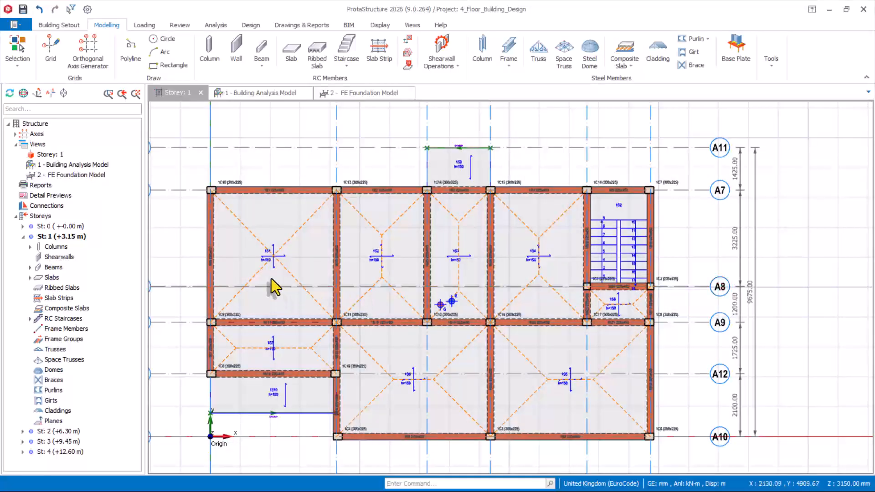
scroll(209, 245, up, 1)
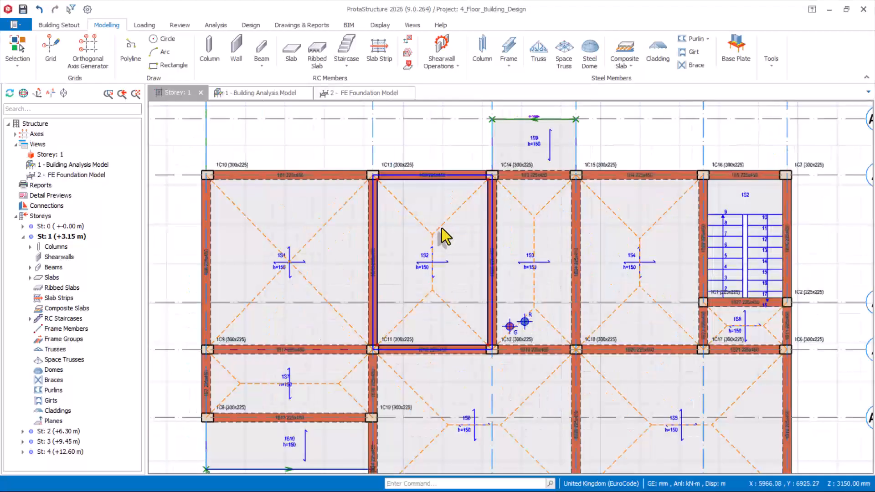
click(382, 55)
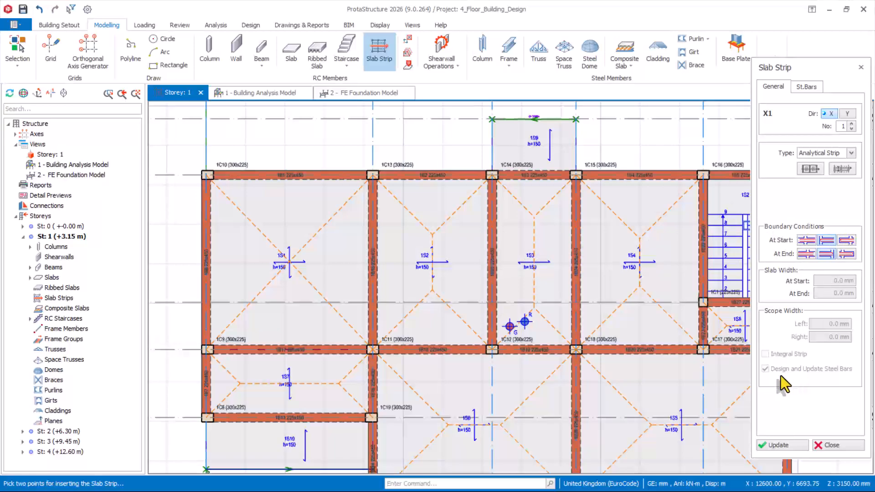
scroll(513, 271, down, 2)
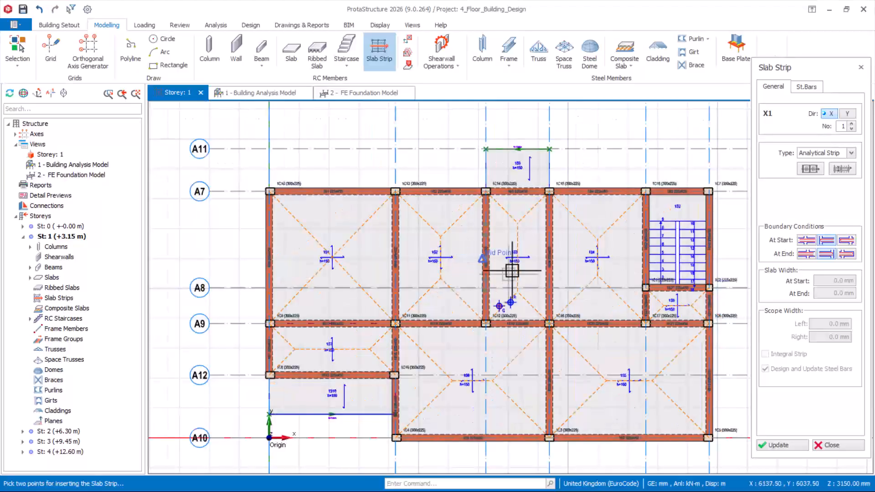
click(849, 154)
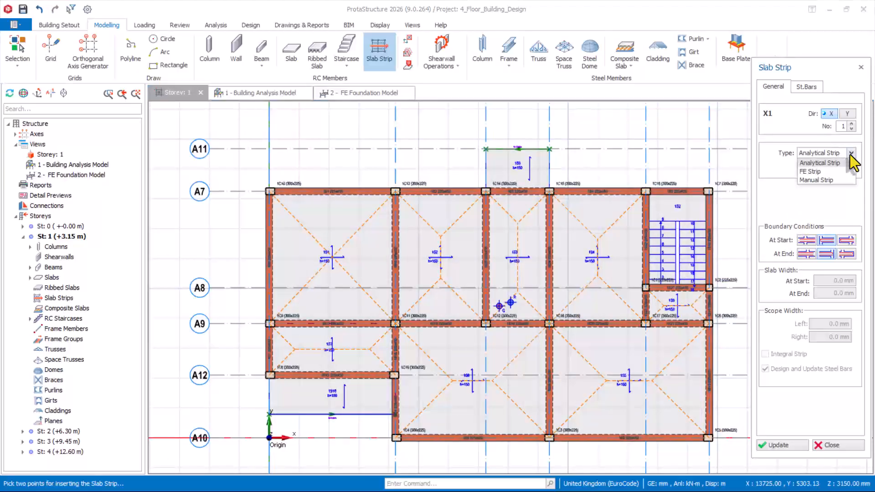
click(807, 165)
scroll(522, 238, up, 2)
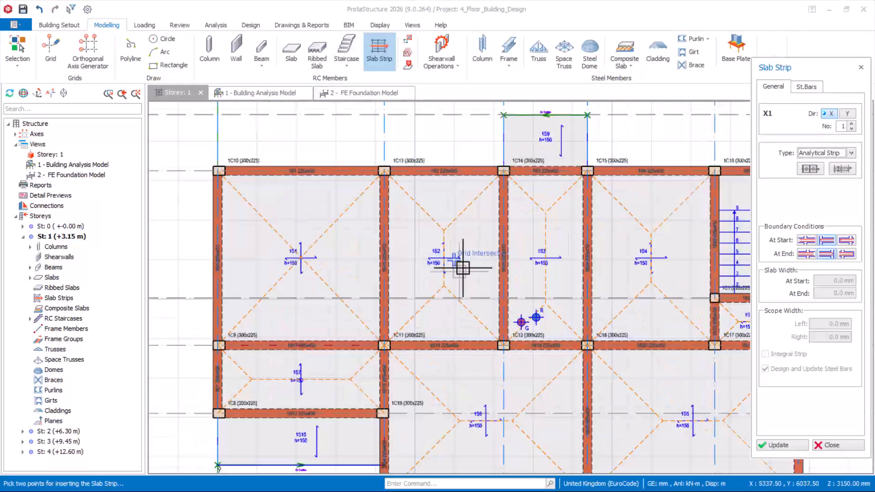
scroll(462, 321, down, 2)
scroll(598, 256, up, 2)
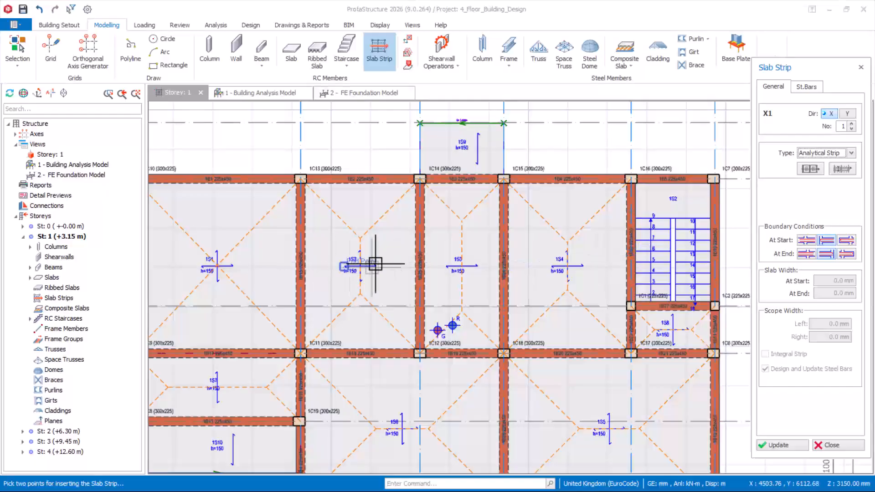
scroll(501, 247, down, 2)
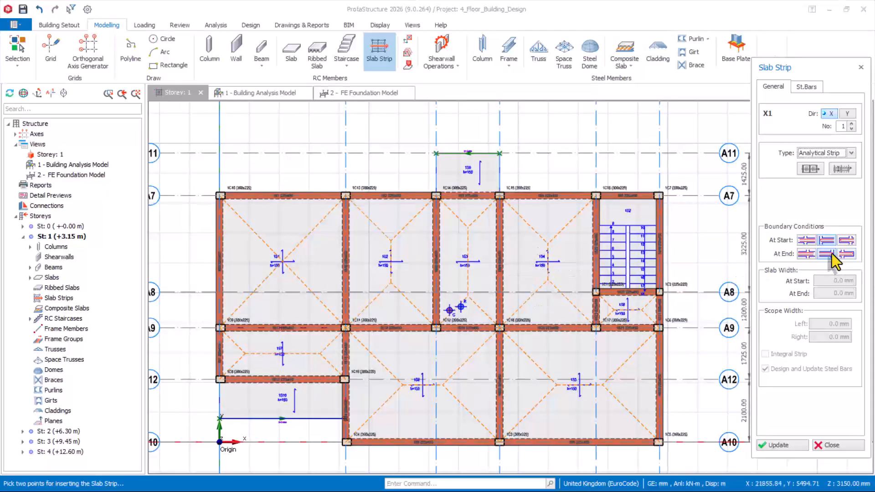
click(190, 241)
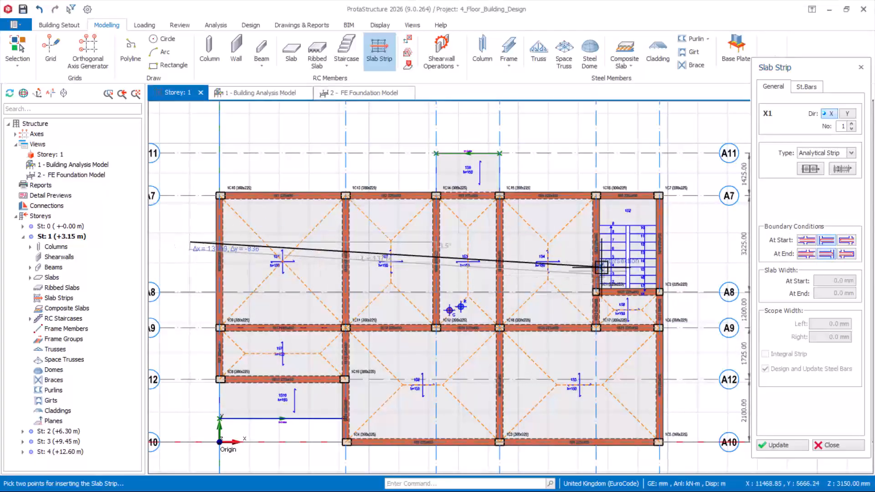
click(614, 243)
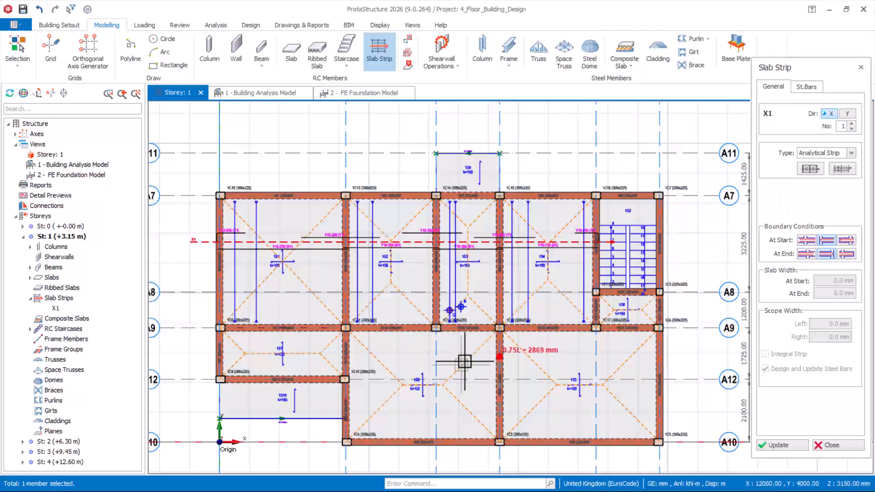
Insert an X-direction strip through slabs 1S7, 1S6 and 1S5, and another through slab 1S8 using the first start boundary condition
click(227, 350)
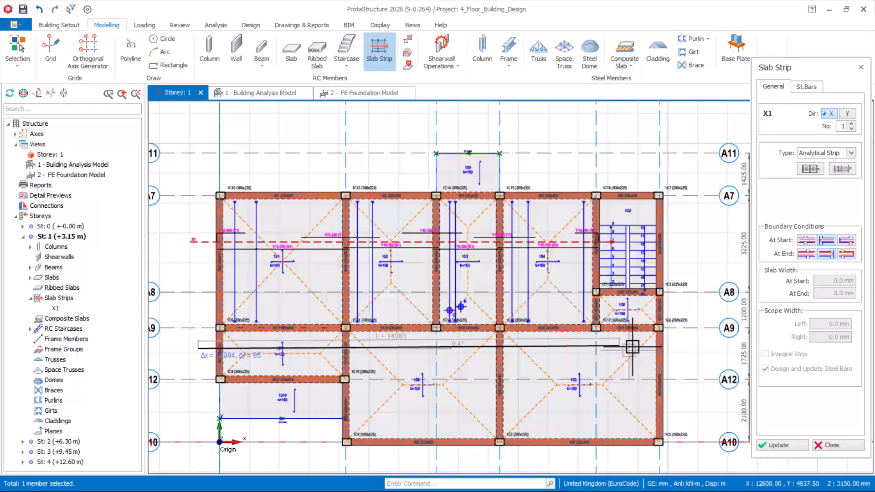
click(684, 345)
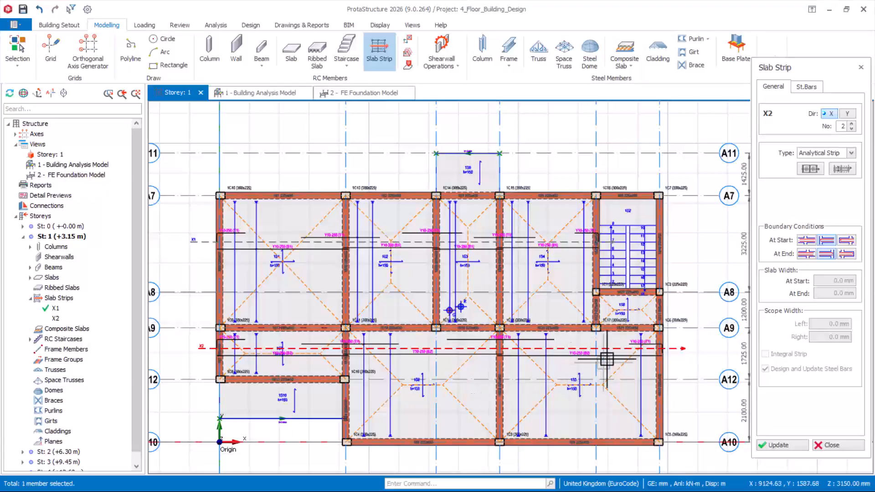
click(806, 242)
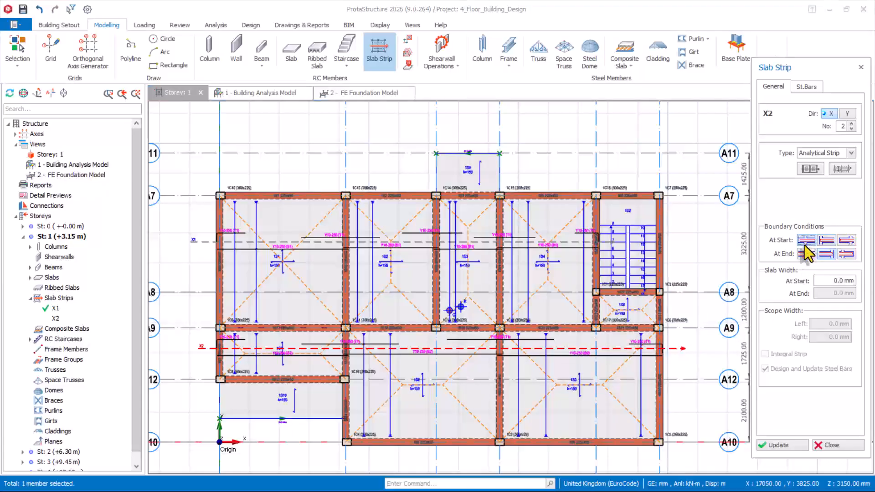
scroll(565, 361, up, 1)
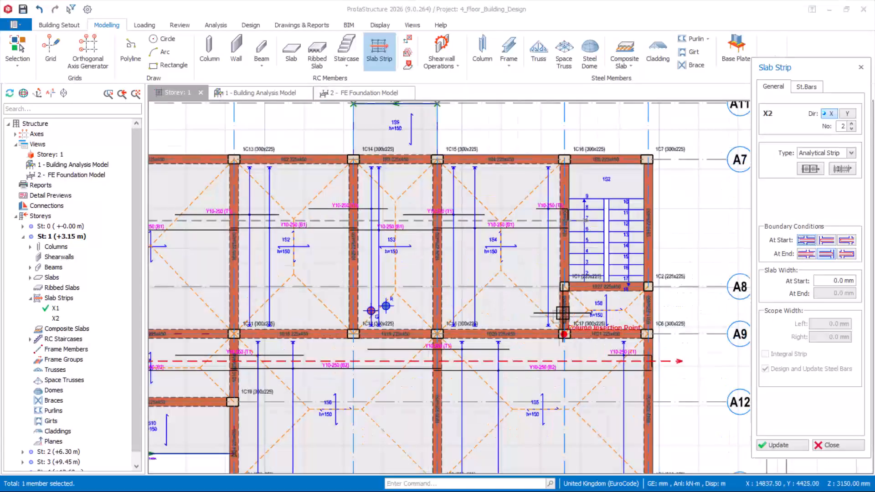
scroll(537, 357, up, 1)
click(533, 313)
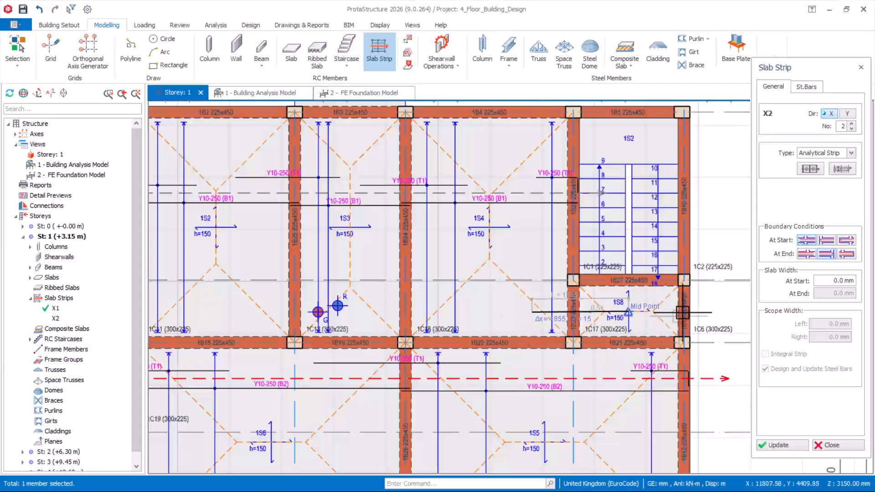
click(709, 309)
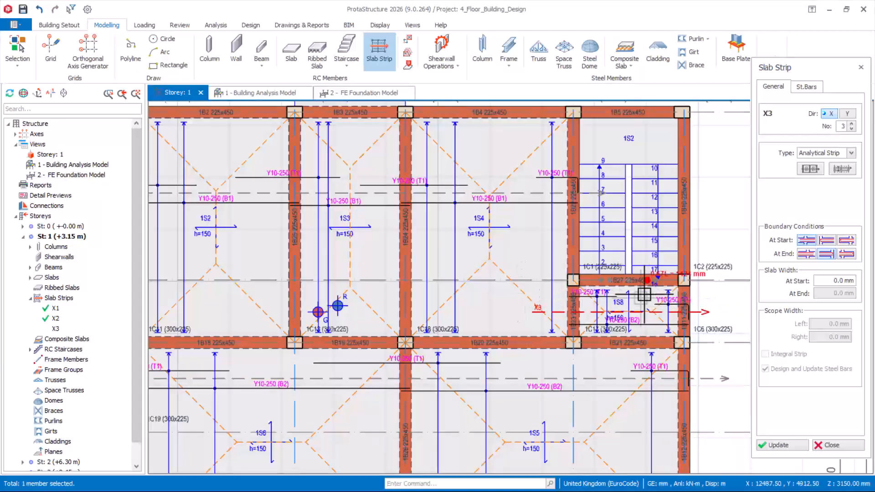
Switch the strip direction to Y, with the second start boundary condition, and insert a strip through slabs 1S5 and 1S4
scroll(557, 282, down, 1)
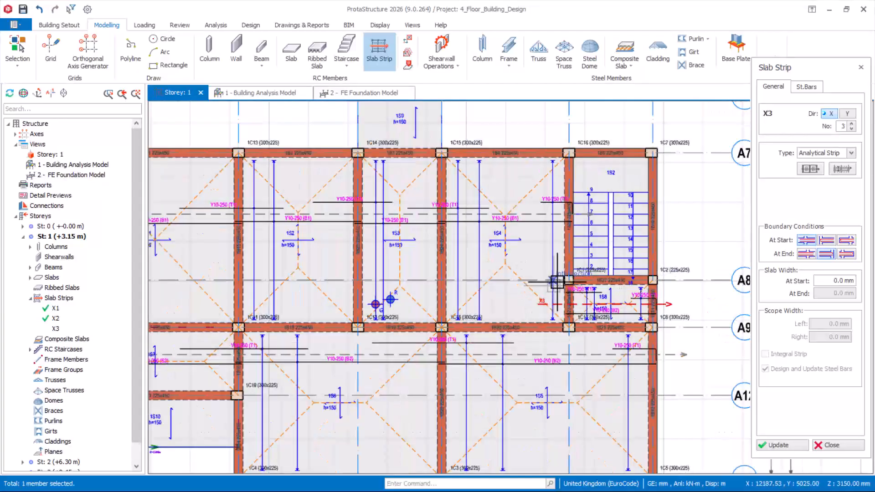
click(847, 114)
scroll(521, 364, down, 2)
scroll(521, 365, up, 1)
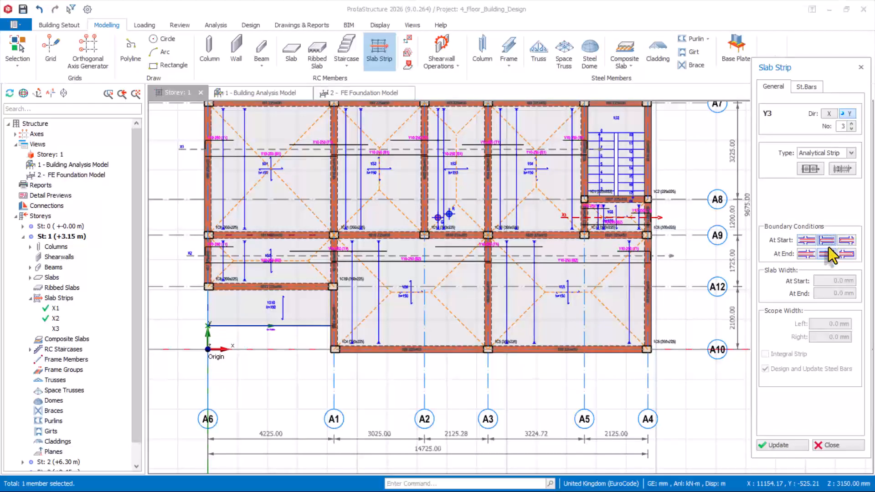
scroll(532, 393, down, 2)
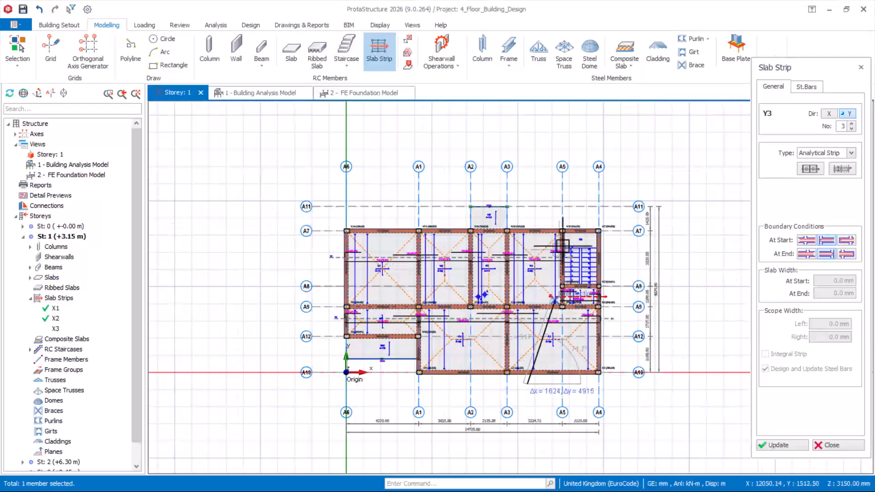
scroll(551, 225, up, 2)
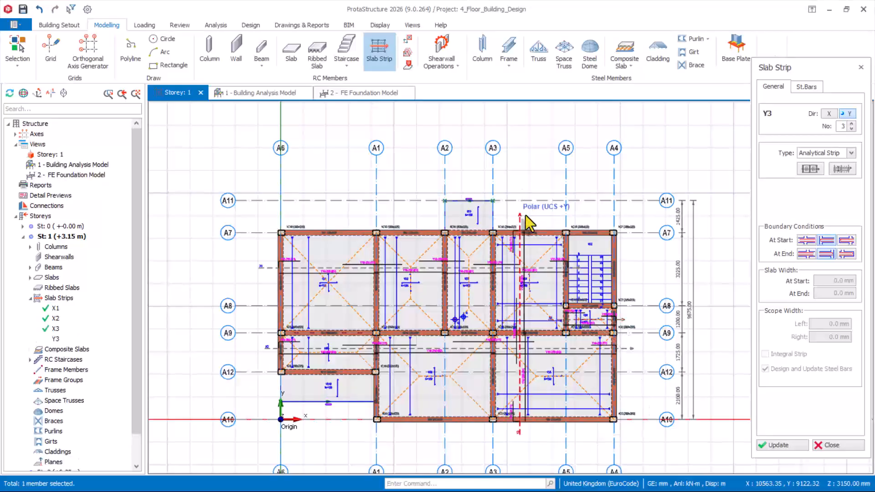
click(456, 431)
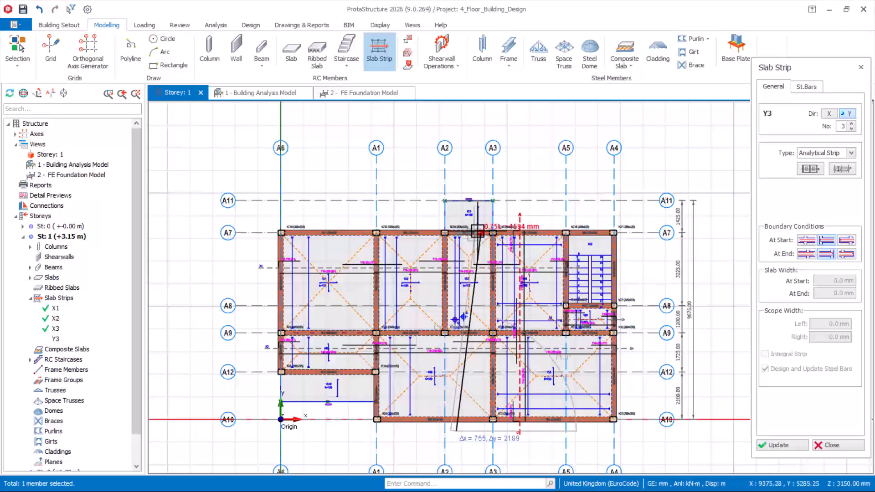
scroll(463, 211, up, 2)
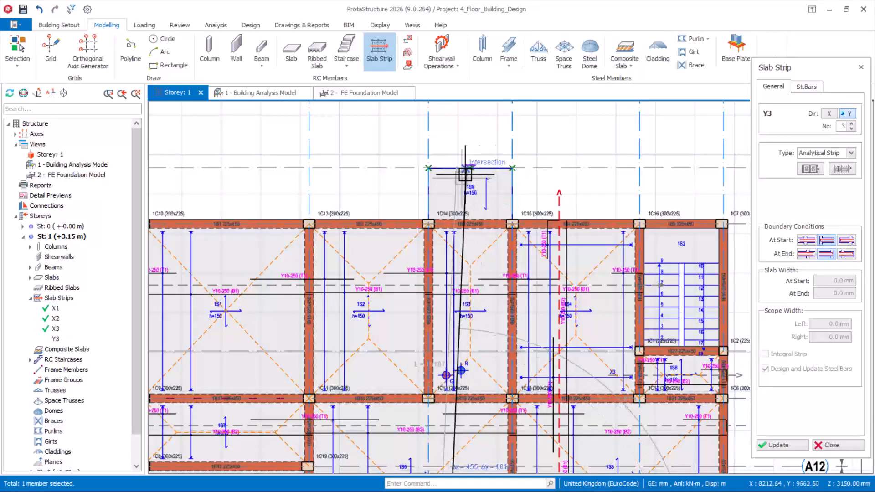
scroll(477, 235, down, 2)
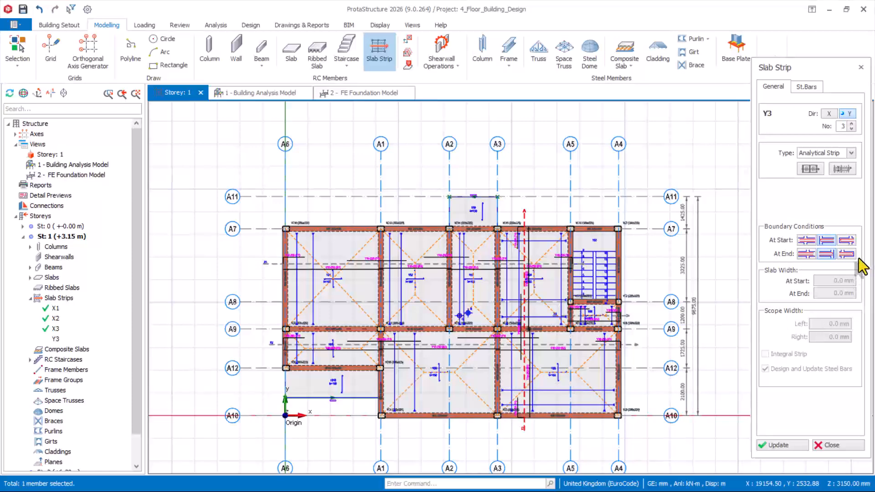
Set the end boundary condition to the third option and insert a Y-direction strip about 10800 mm long through slabs 1S6, 1S3 and 1S9
click(822, 240)
scroll(470, 212, up, 1)
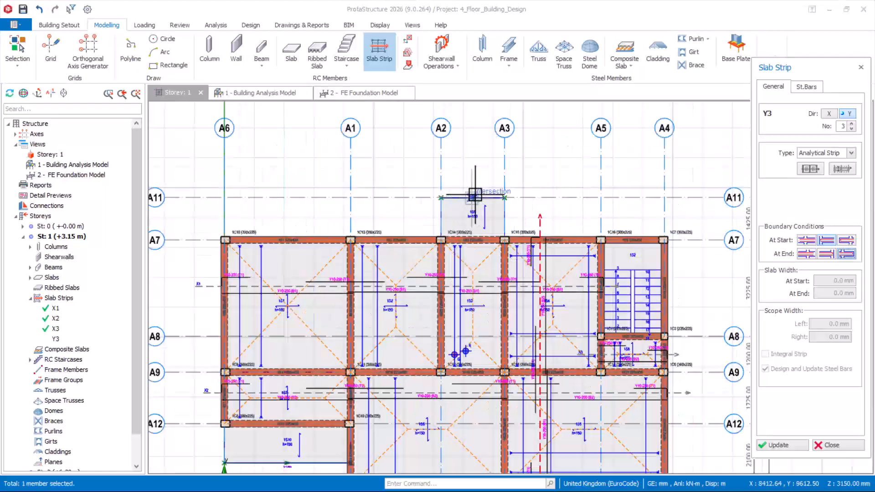
scroll(480, 197, down, 1)
click(472, 427)
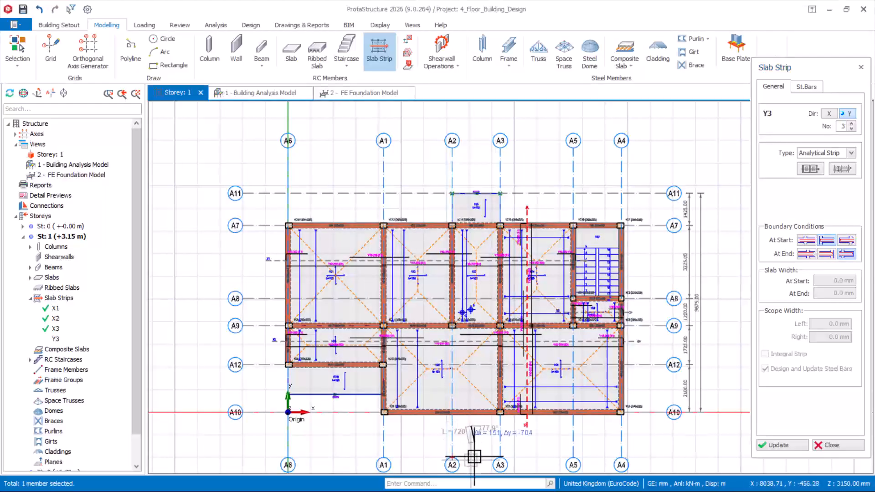
scroll(472, 455, down, 1)
scroll(478, 271, up, 2)
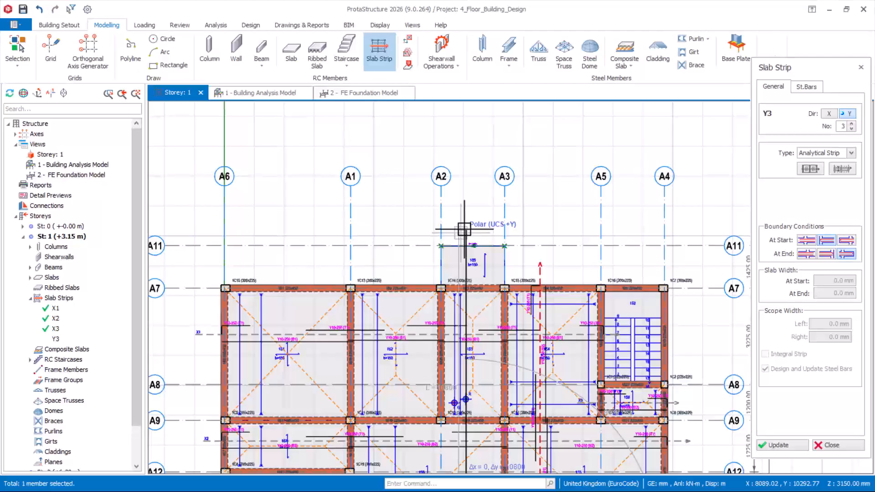
click(464, 229)
scroll(465, 230, up, 3)
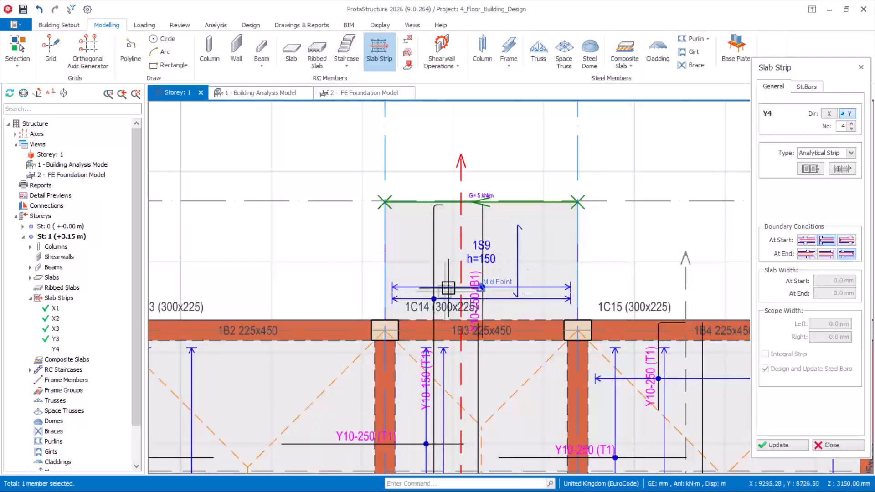
Insert a Y-direction analytical strip through slab 1S2, using the first start and second end boundary conditions
scroll(505, 324, down, 3)
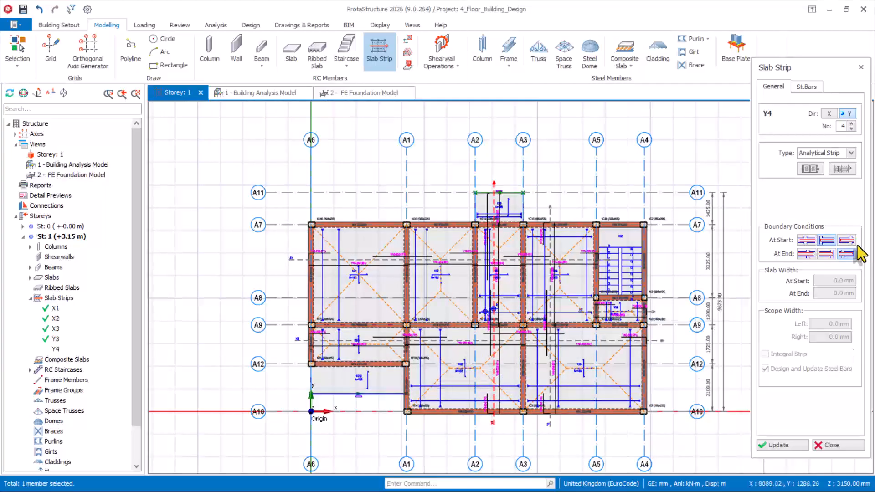
click(825, 253)
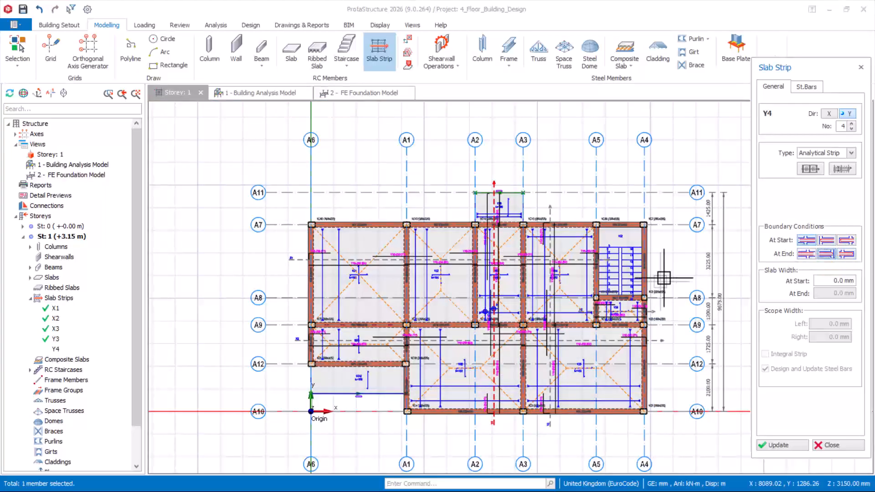
scroll(451, 337, up, 3)
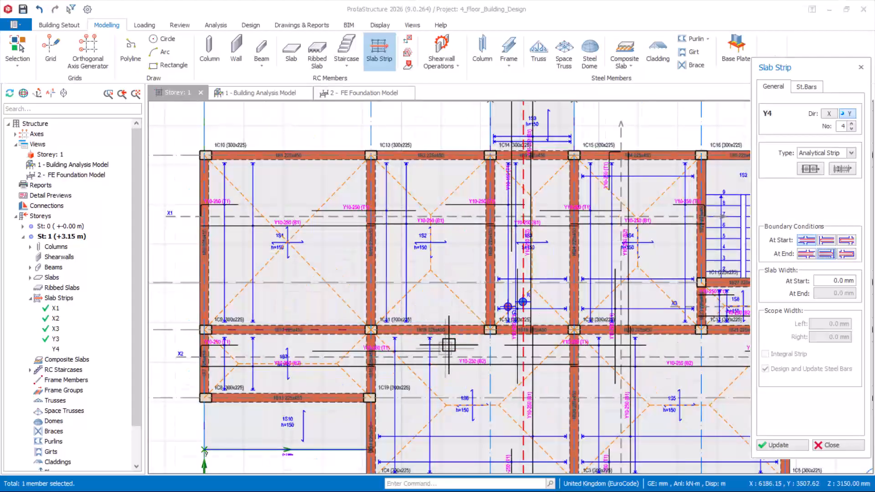
scroll(459, 407, down, 2)
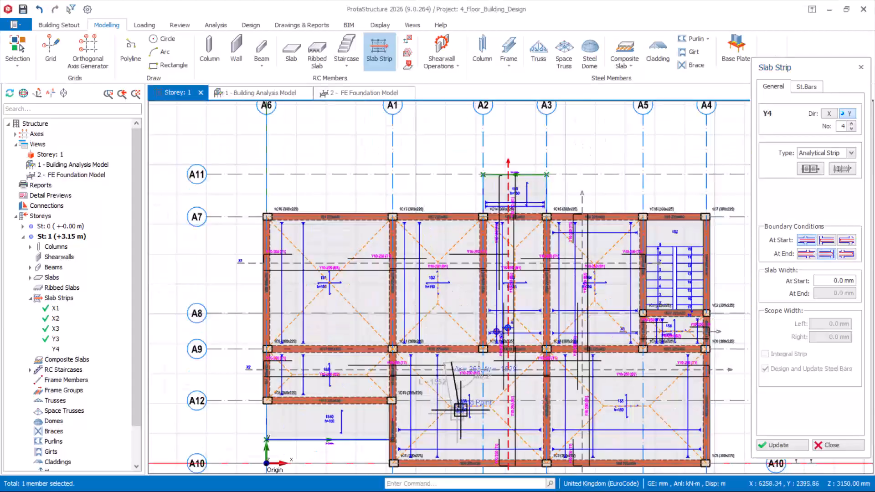
click(451, 196)
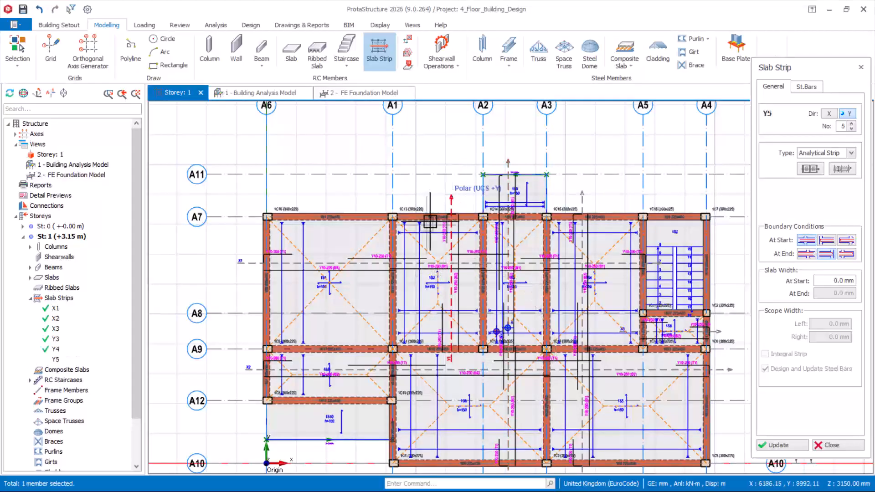
Insert a Y-direction strip about 8600 mm long through slabs 1S1, 1S7 and 1S10, using the second start and third end boundary conditions
click(822, 241)
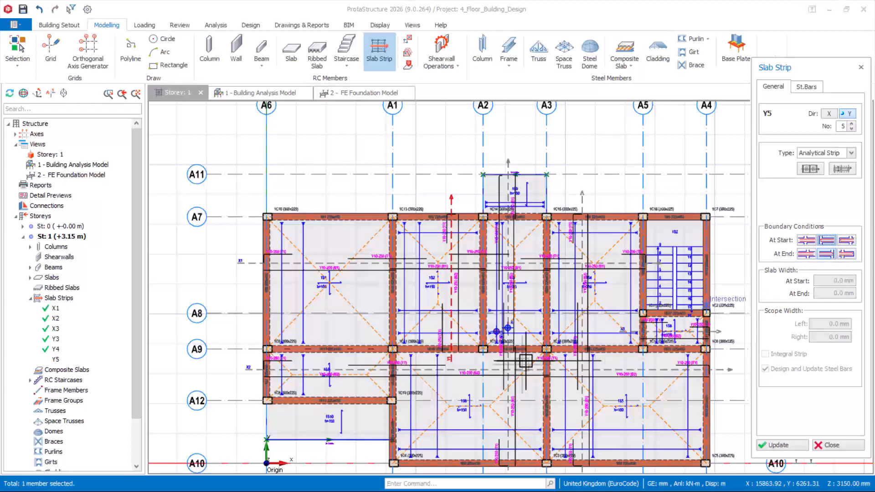
scroll(338, 397, up, 1)
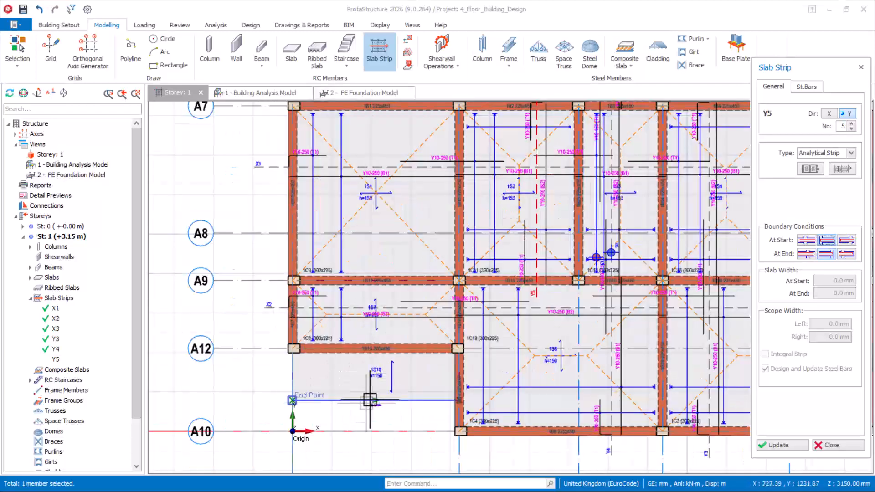
scroll(357, 367, down, 1)
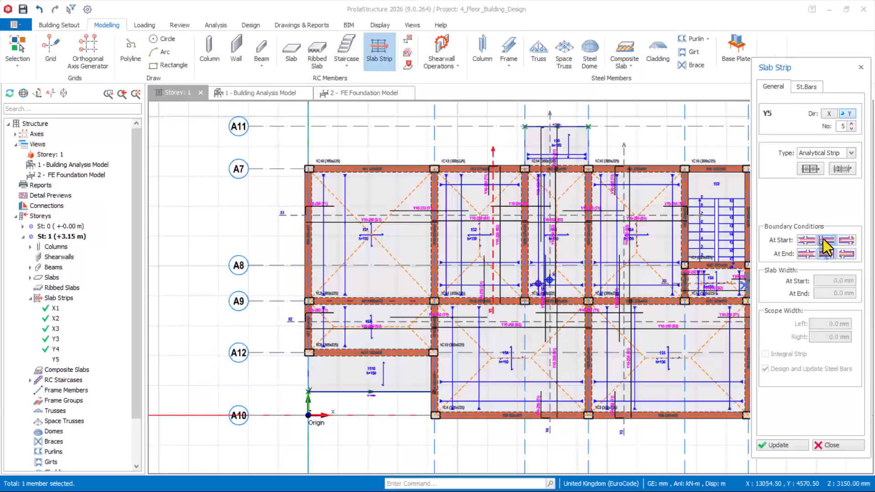
click(846, 254)
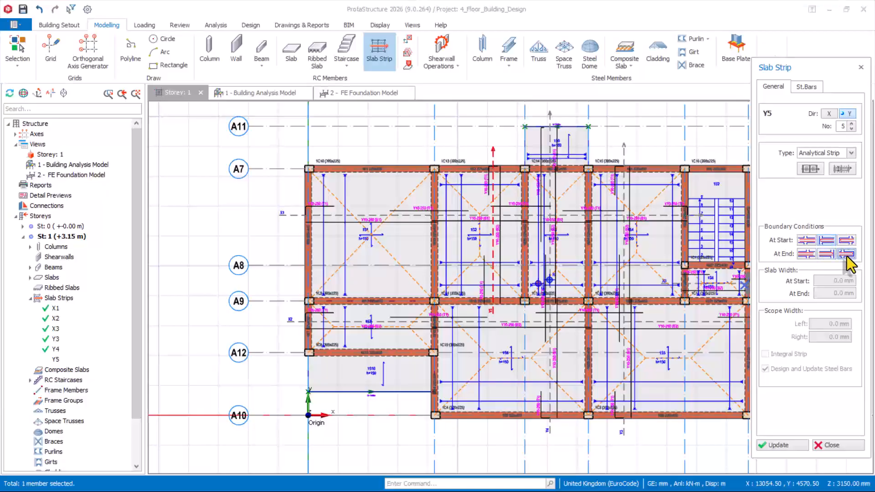
click(373, 189)
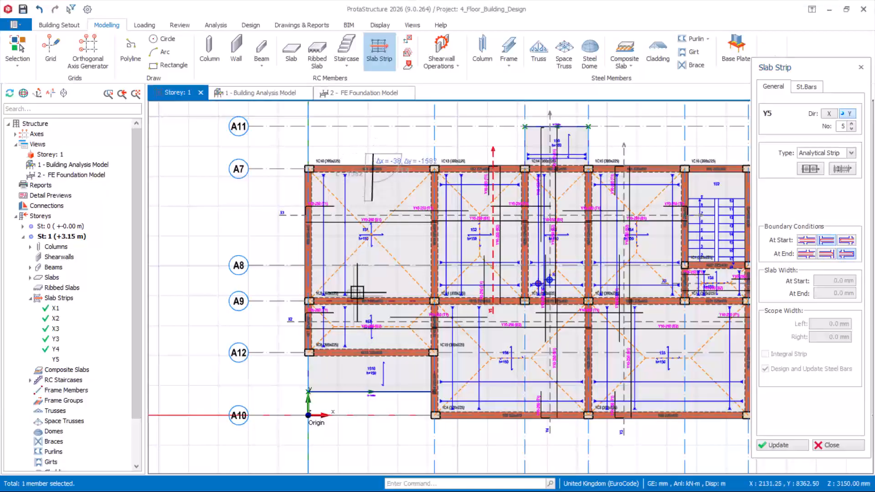
click(371, 410)
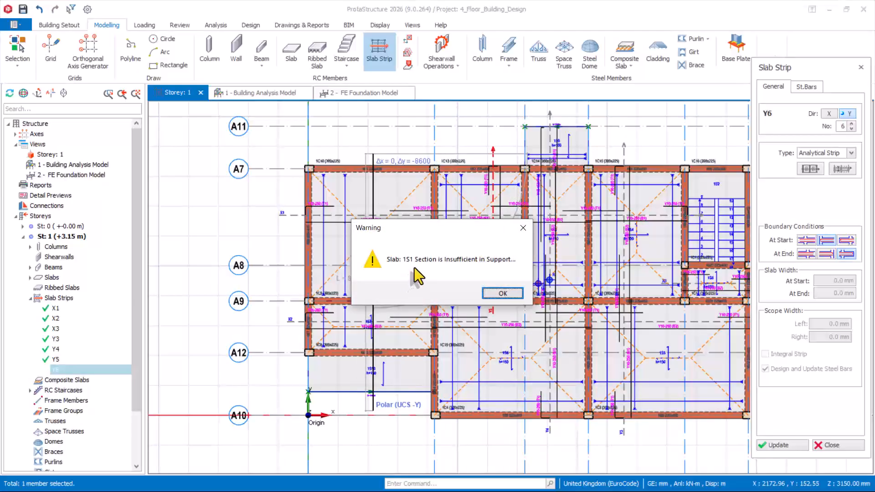
click(514, 291)
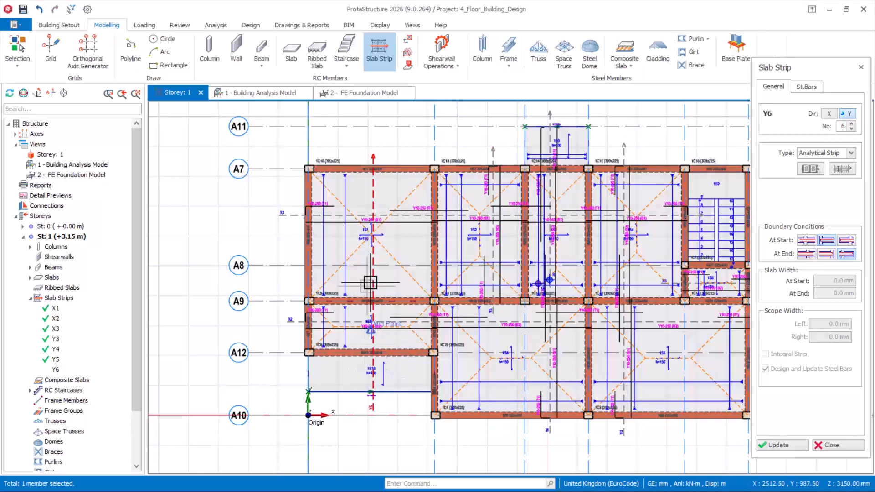
Examine the new Y-direction strip and the reinforcement along slabs 1S1, 1S7 and 1S10
scroll(370, 226, up, 5)
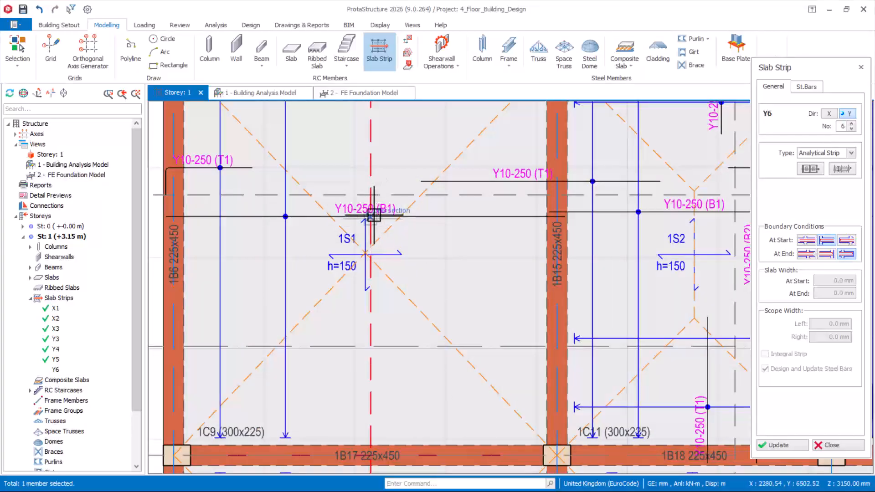
scroll(375, 217, up, 2)
scroll(433, 178, down, 6)
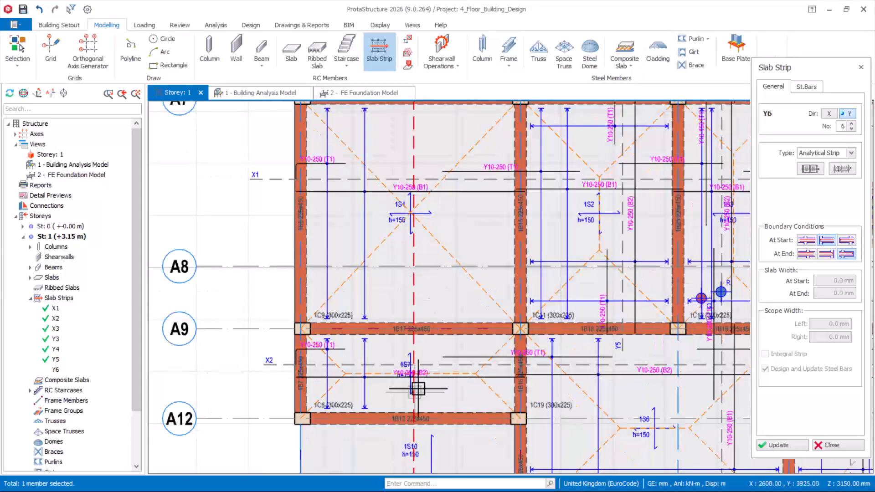
scroll(417, 388, up, 3)
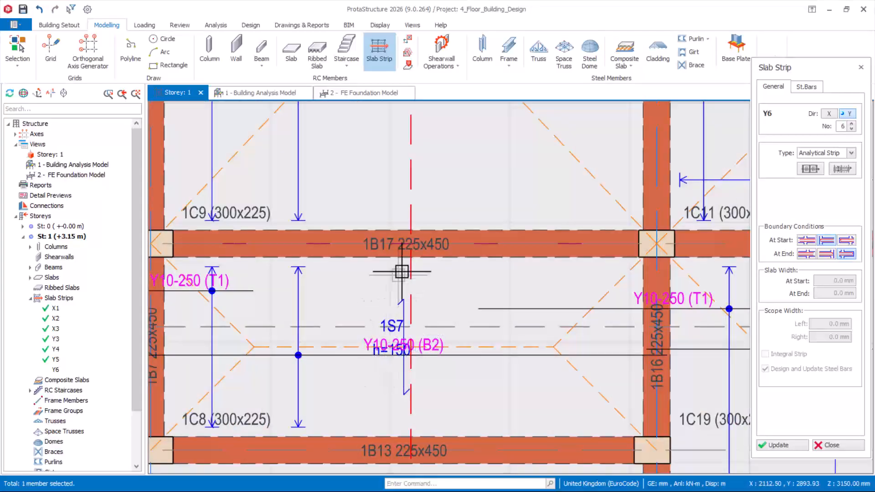
scroll(401, 272, down, 3)
scroll(392, 408, up, 3)
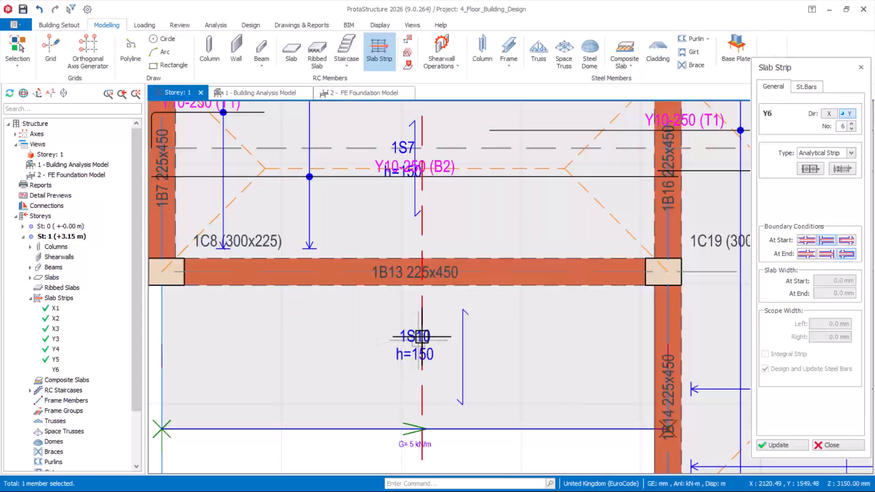
scroll(450, 351, down, 6)
scroll(428, 230, up, 4)
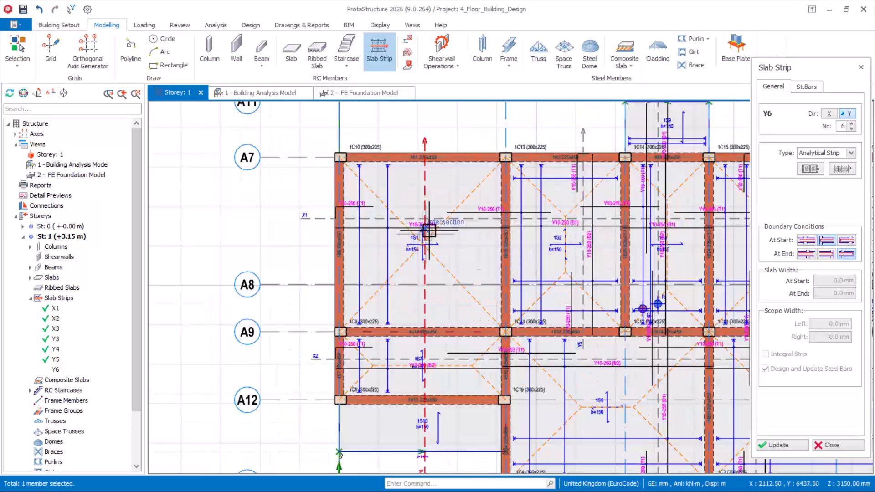
key(Escape)
scroll(437, 219, up, 2)
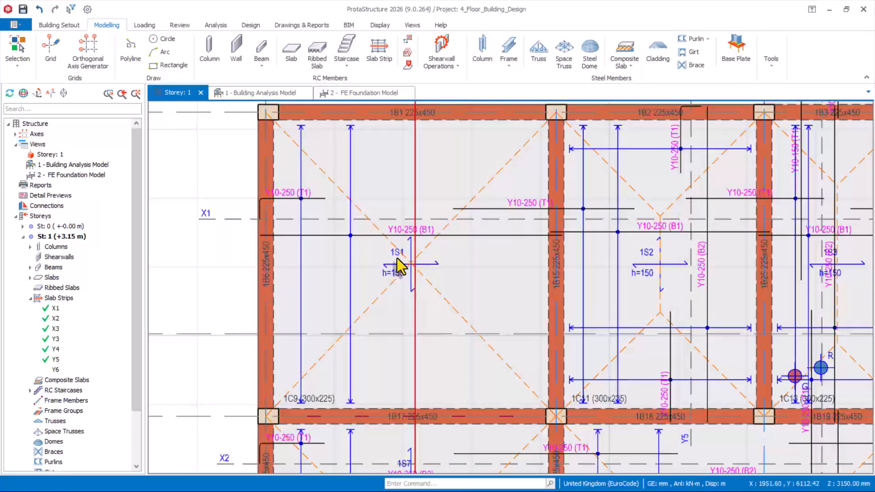
scroll(426, 196, down, 2)
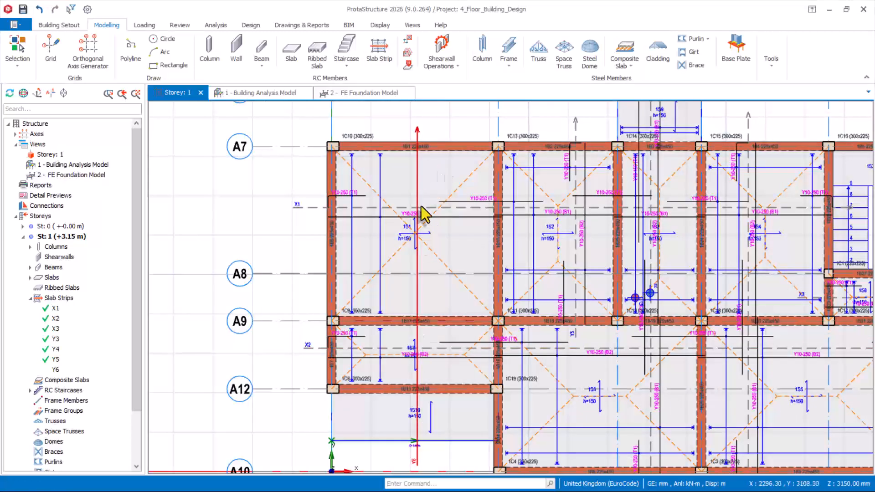
right_click(420, 139)
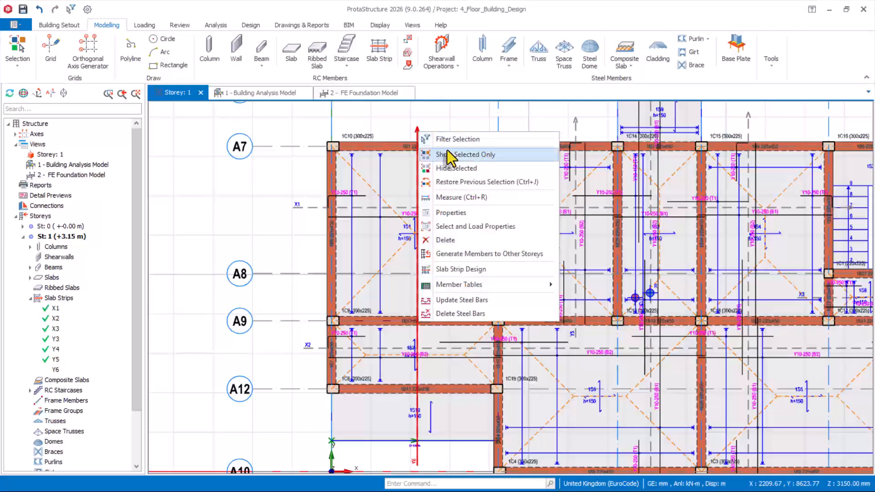
click(451, 241)
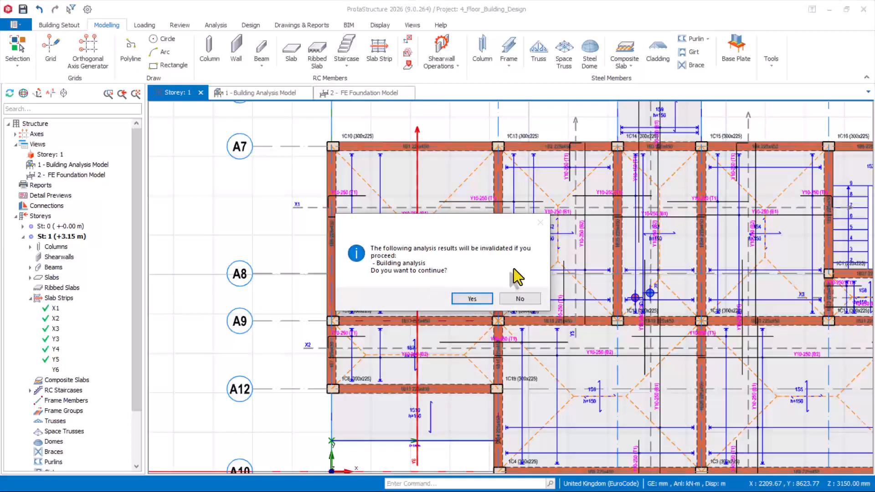
click(523, 300)
right_click(417, 132)
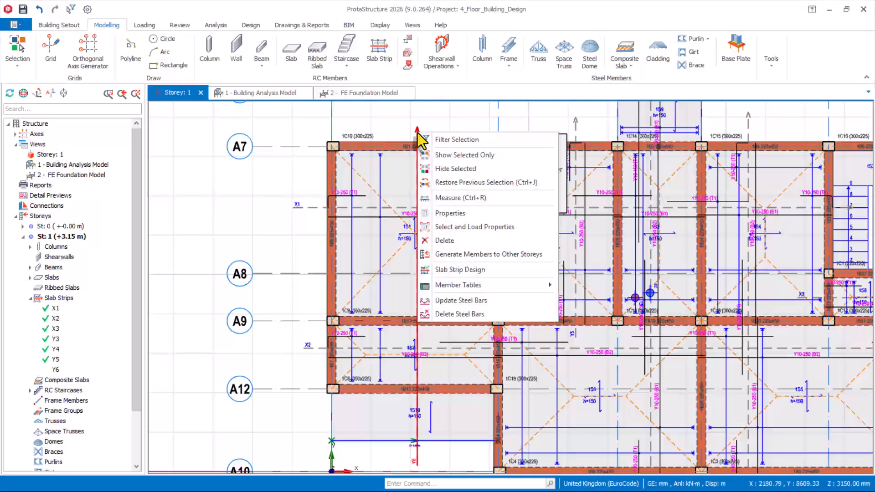
click(444, 117)
click(418, 131)
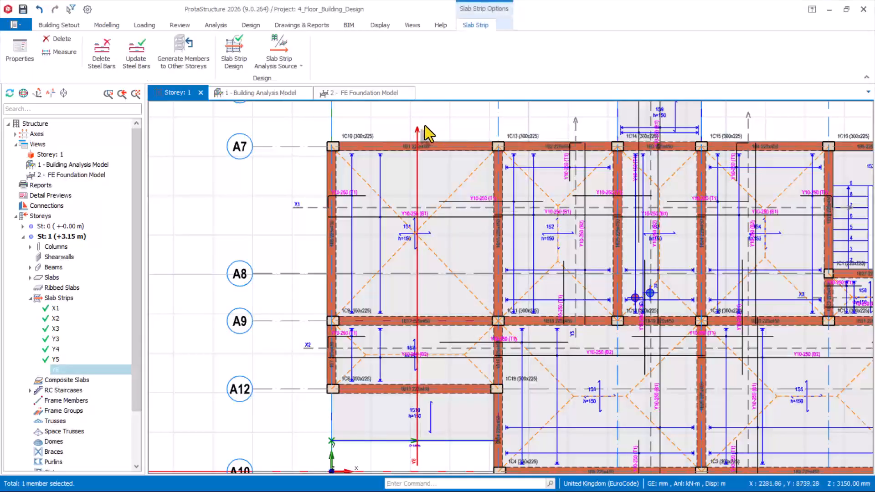
click(58, 39)
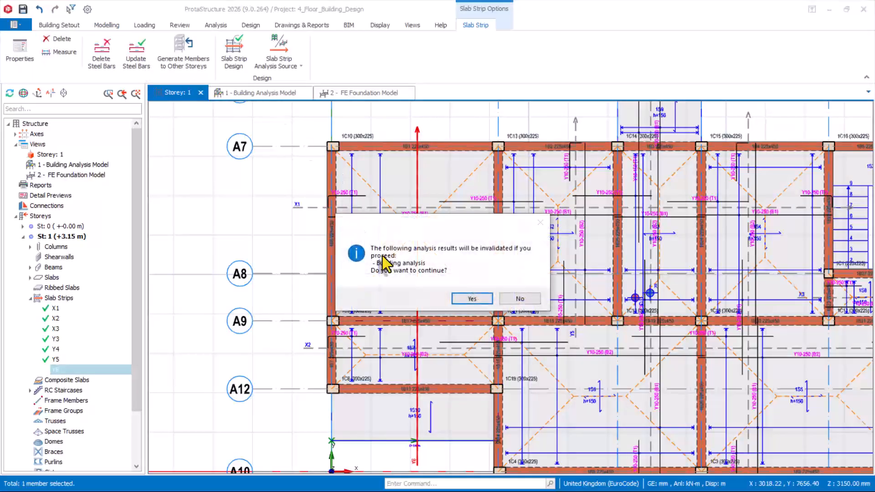
click(520, 298)
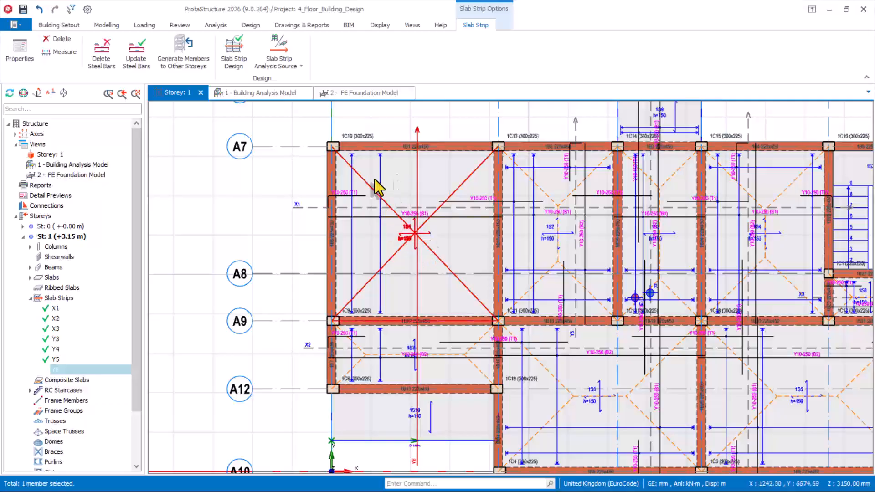
Examine the storey 1 plan around strip Y6, comparing its slabs' reinforcement with the neighbouring strips
scroll(376, 189, down, 3)
scroll(303, 231, up, 3)
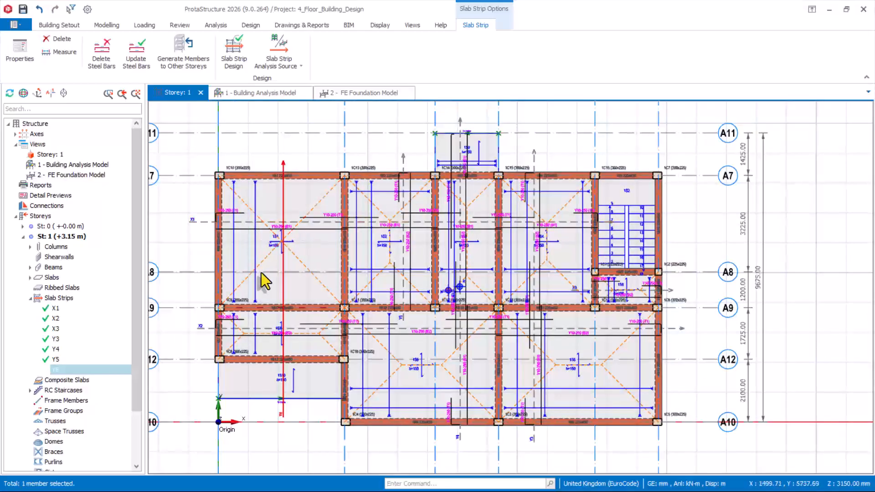
scroll(301, 217, up, 3)
scroll(304, 221, down, 2)
scroll(331, 241, down, 3)
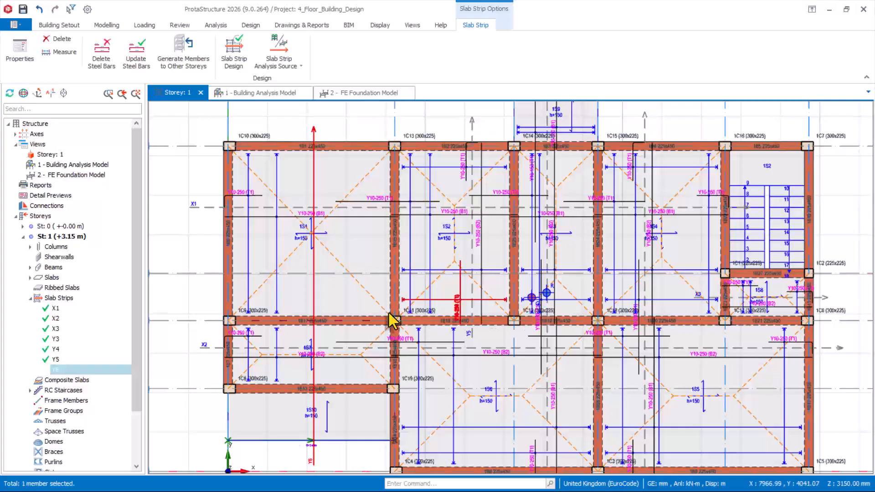
scroll(346, 228, up, 2)
scroll(297, 219, up, 2)
scroll(332, 201, down, 2)
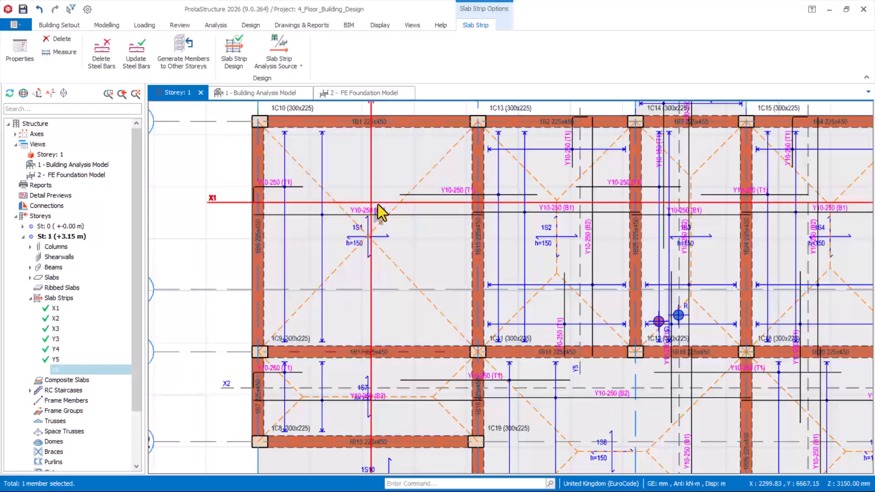
scroll(362, 319, down, 2)
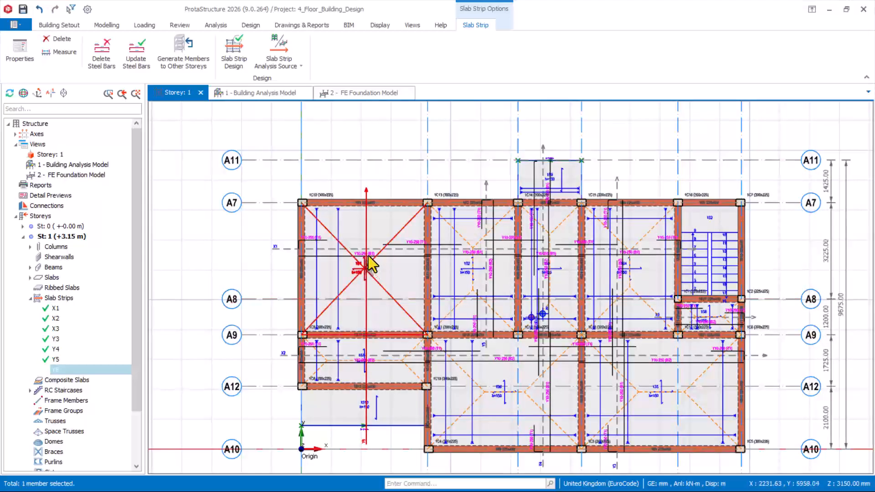
scroll(361, 264, up, 2)
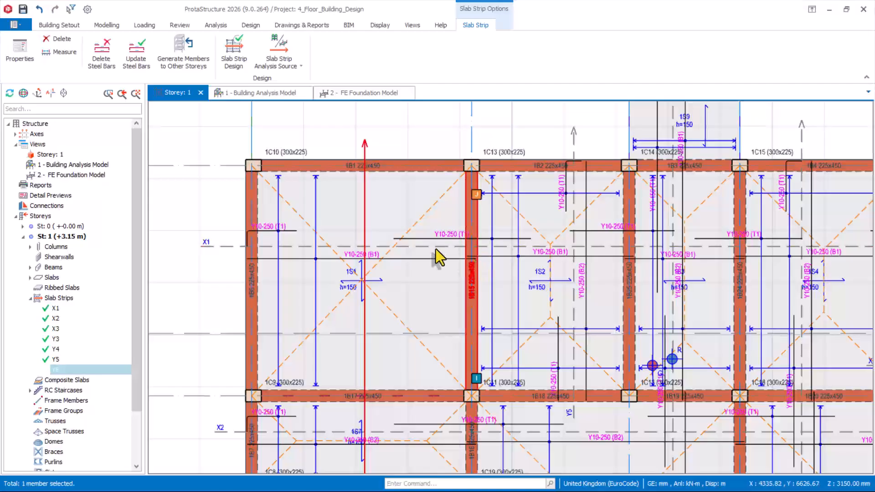
scroll(428, 230, down, 2)
scroll(411, 407, up, 2)
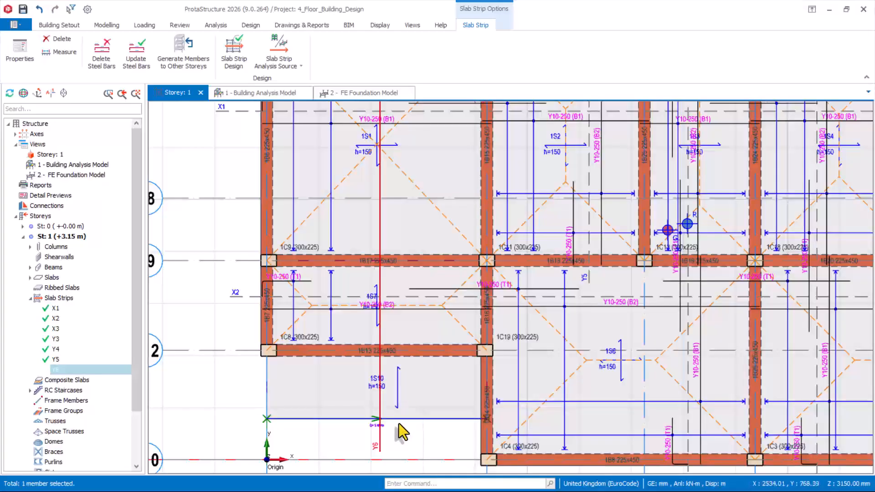
scroll(357, 352, down, 3)
scroll(612, 300, up, 2)
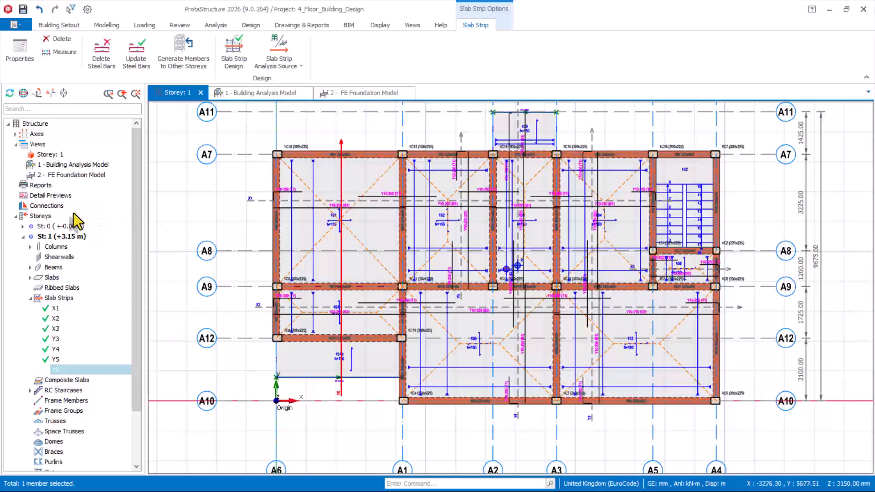
Show the building in the storey 1 3D view and inspect its slabs and frame from the front
click(50, 155)
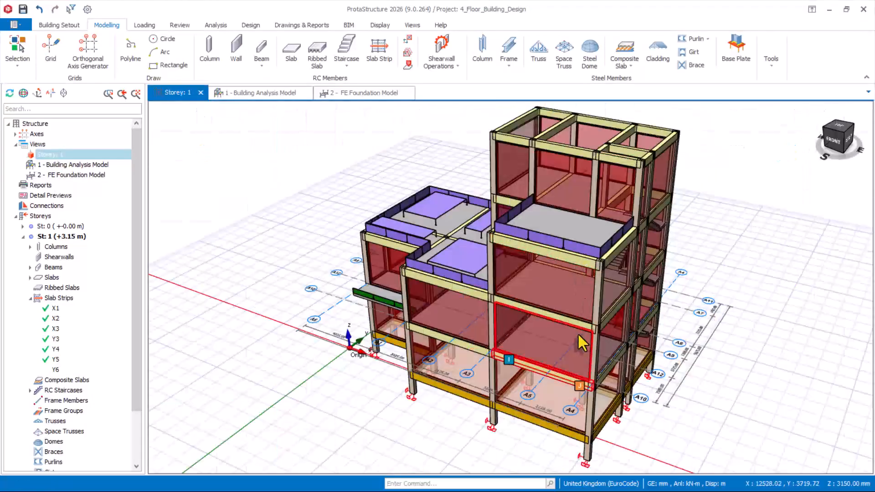
scroll(577, 332, up, 1)
middle_drag(578, 332, 598, 328)
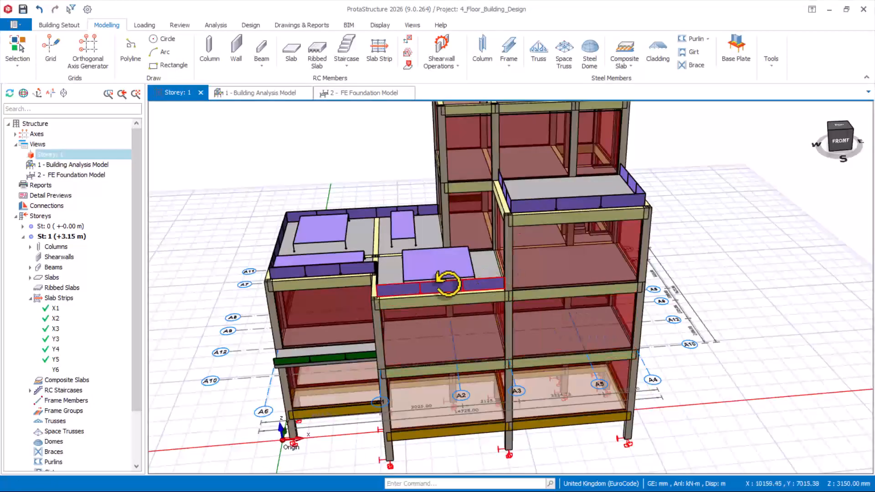
scroll(452, 301, down, 2)
middle_drag(453, 303, 478, 322)
scroll(536, 278, up, 2)
scroll(529, 230, down, 3)
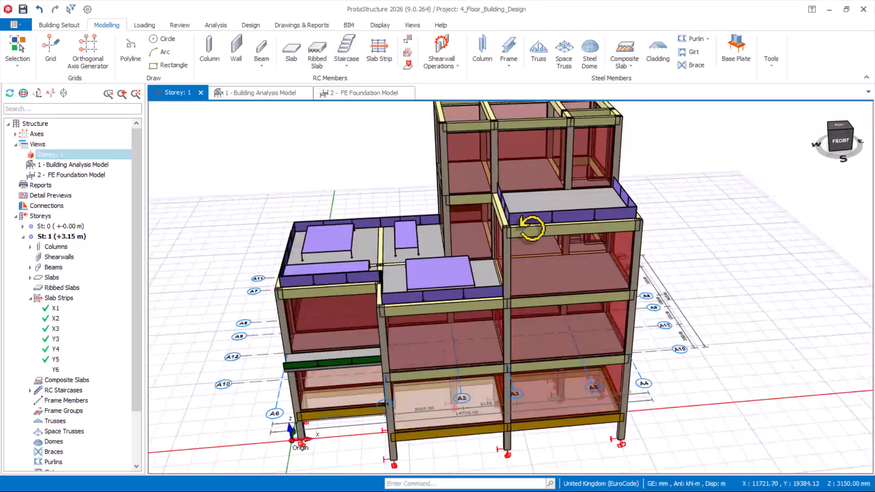
Save the four-floor building project with the newly added slab strip
scroll(440, 363, up, 2)
middle_drag(393, 355, 418, 346)
scroll(311, 359, up, 2)
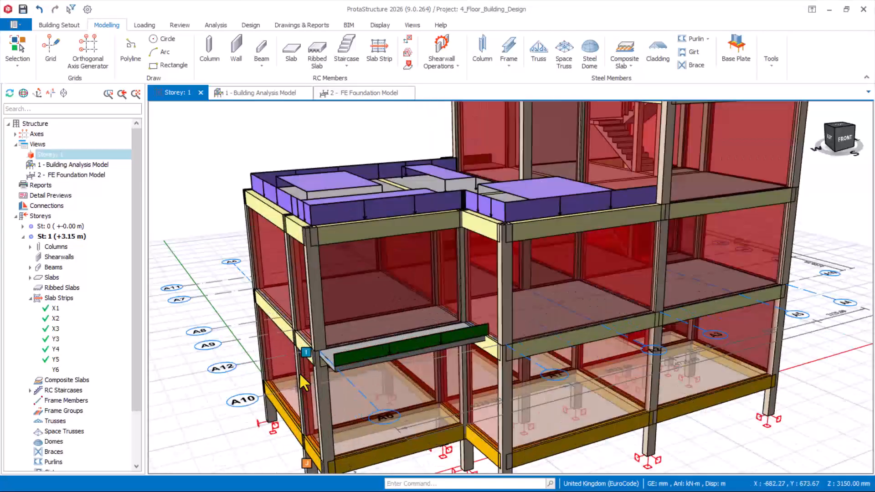
scroll(474, 307, down, 2)
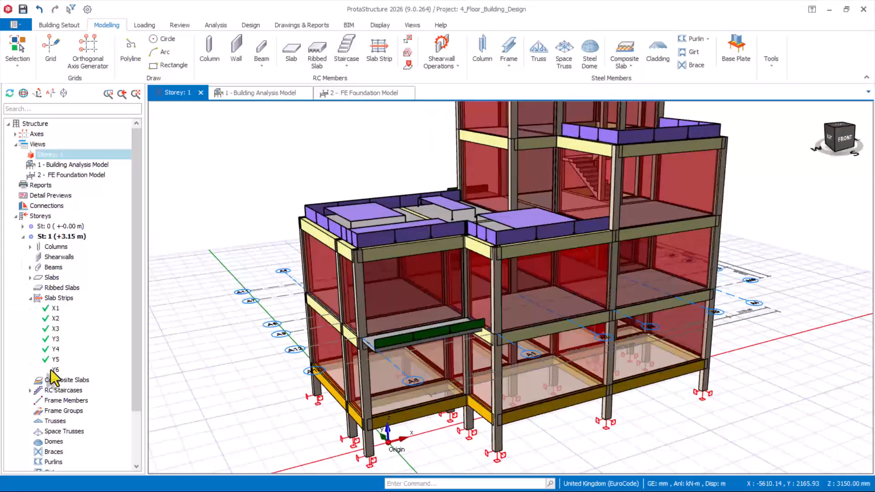
scroll(544, 263, down, 3)
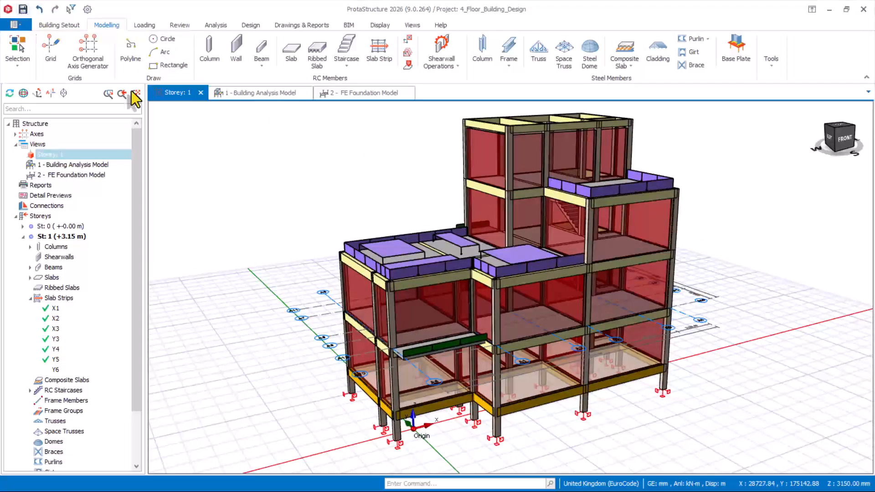
click(23, 9)
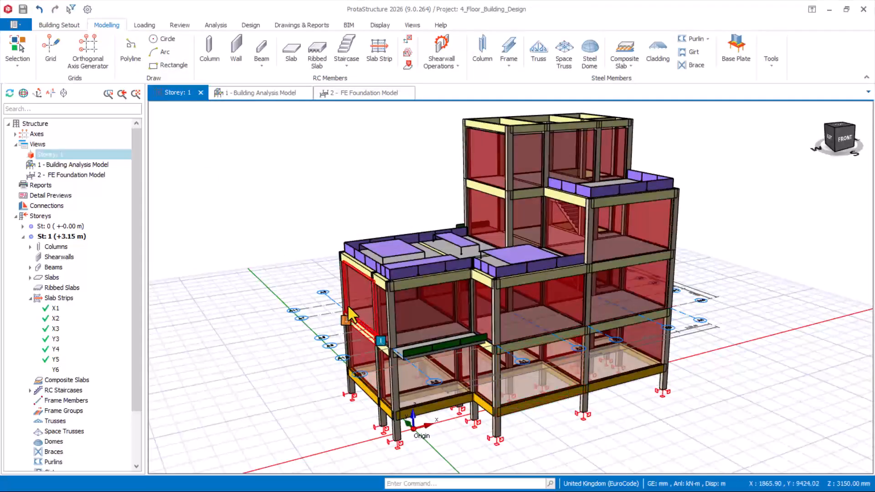
Run the batch slab strip design for all storeys, deleting and re-selecting all steel bars
click(50, 278)
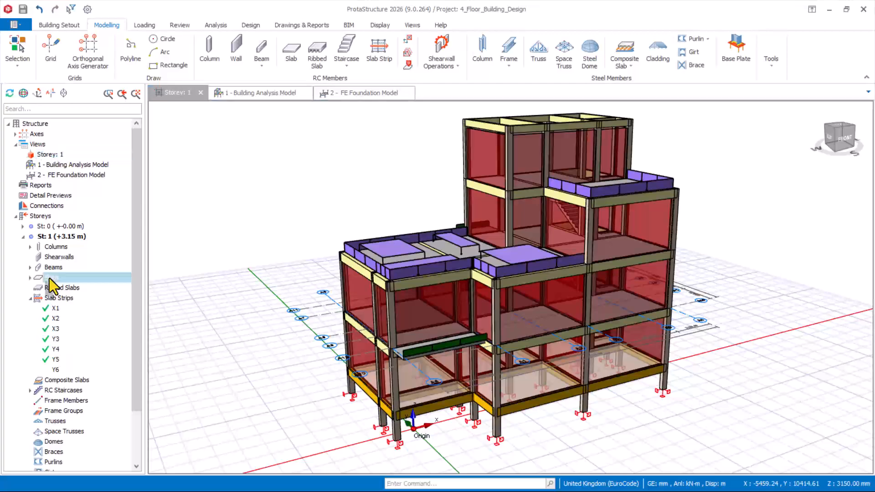
right_click(49, 277)
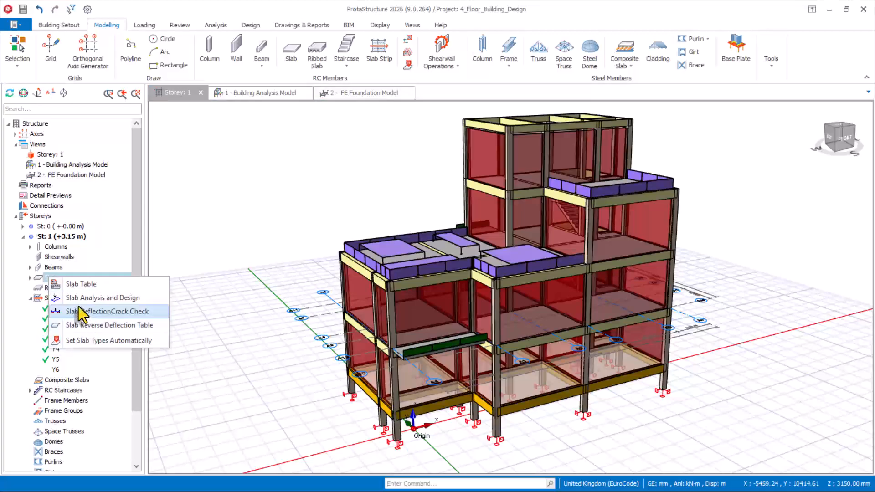
click(74, 301)
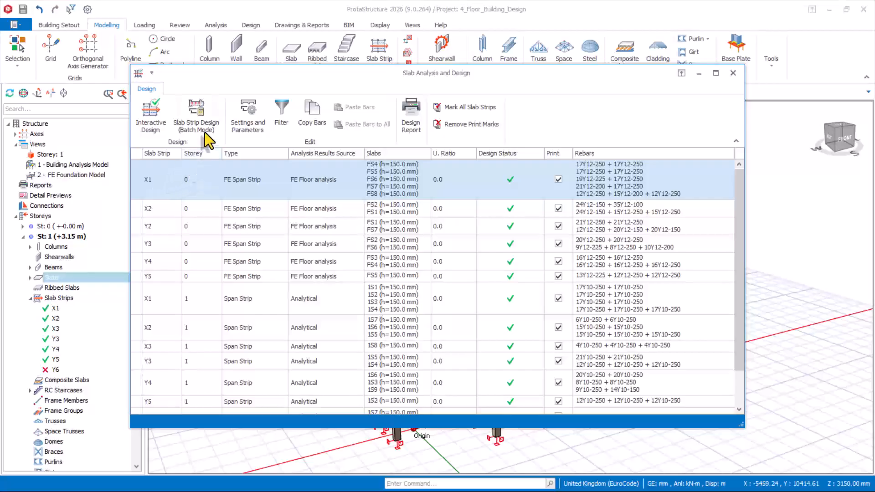
click(193, 132)
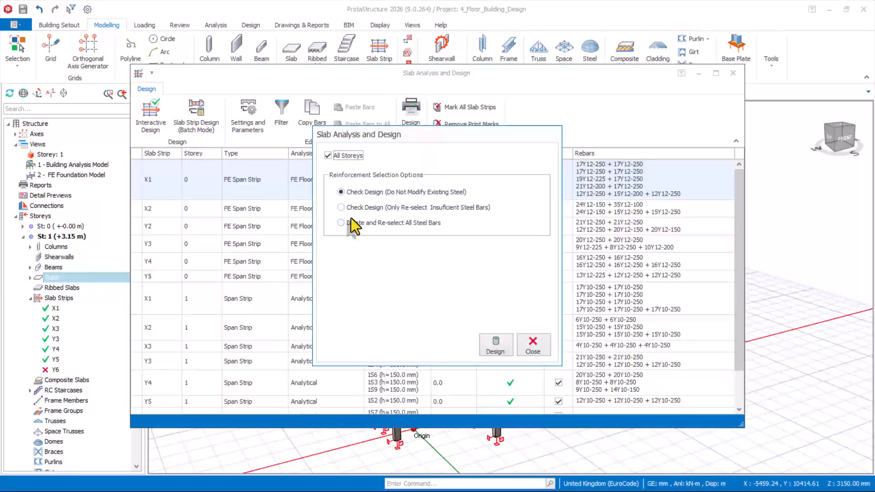
click(389, 224)
click(502, 349)
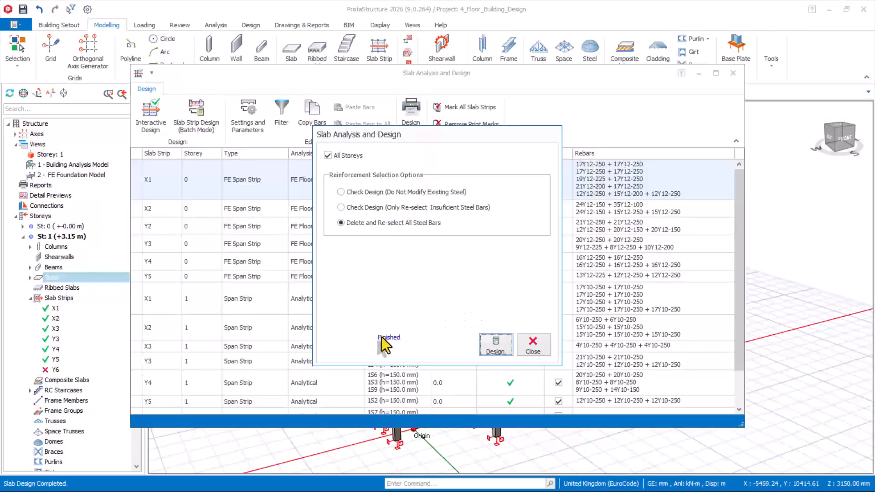
click(534, 349)
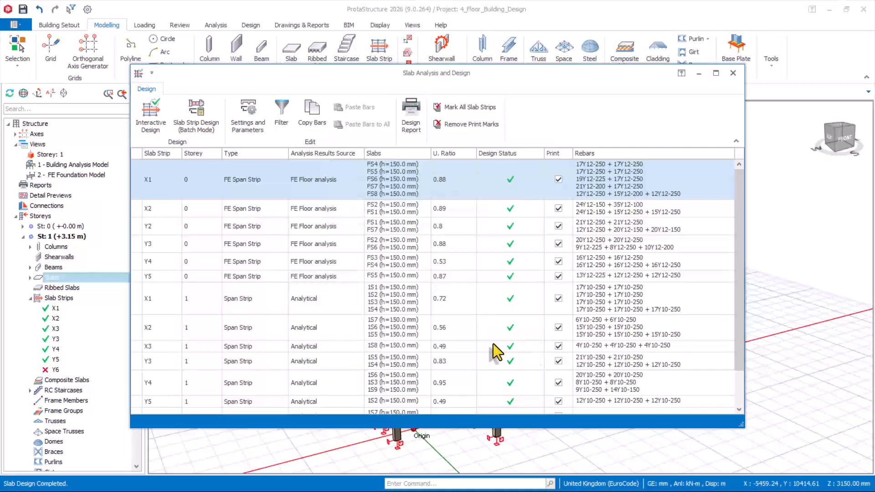
Review the design status and utilization ratios of all slab strips, including Y6, and close the slab design results
scroll(435, 365, down, 1)
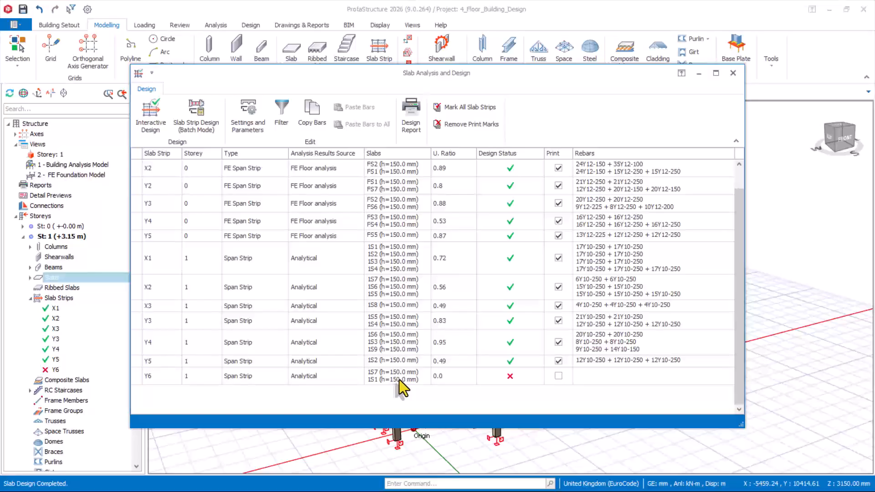
scroll(373, 358, up, 1)
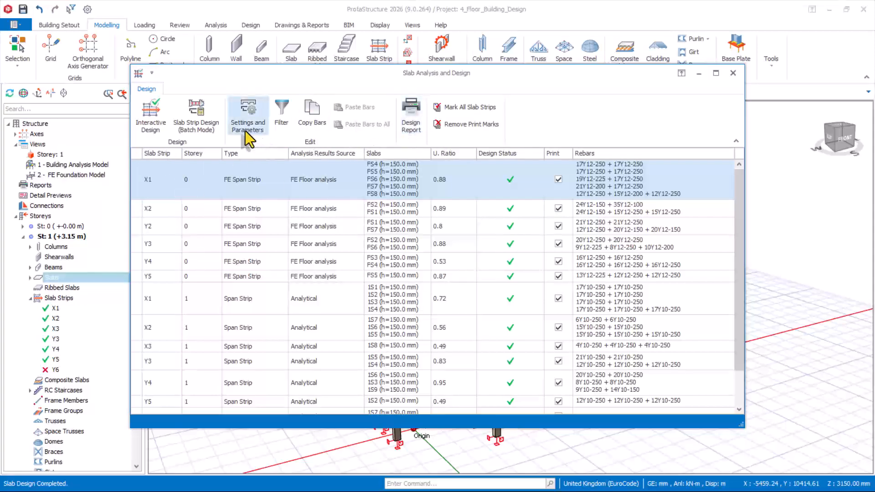
click(730, 74)
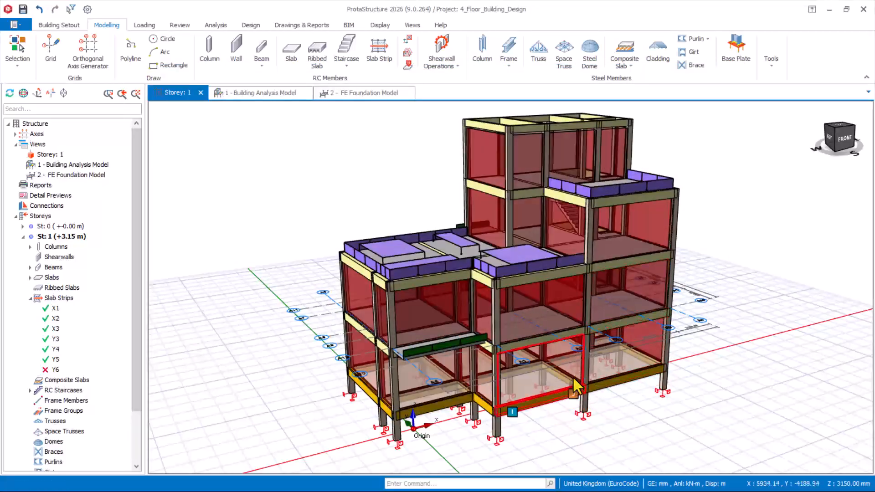
Make storey 0 current, select all the columns standing on the supports and start the pad footing batch design for them
scroll(529, 416, up, 2)
scroll(588, 301, down, 3)
scroll(415, 376, up, 3)
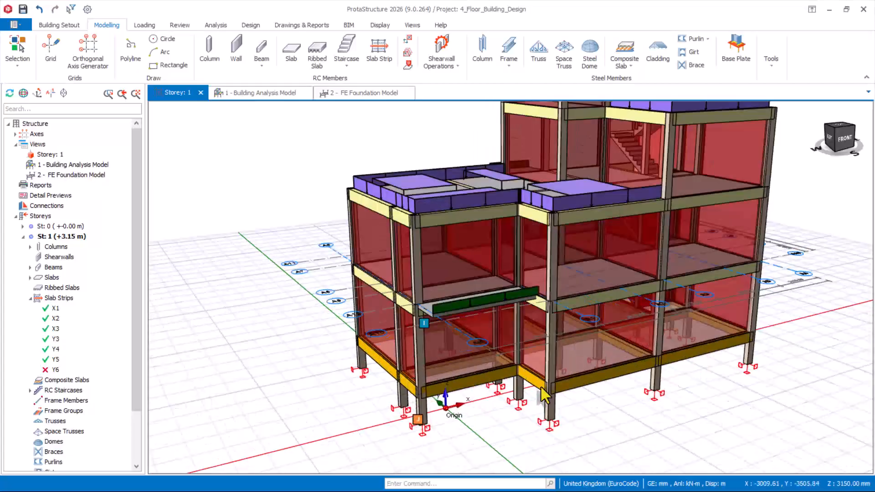
scroll(504, 367, down, 2)
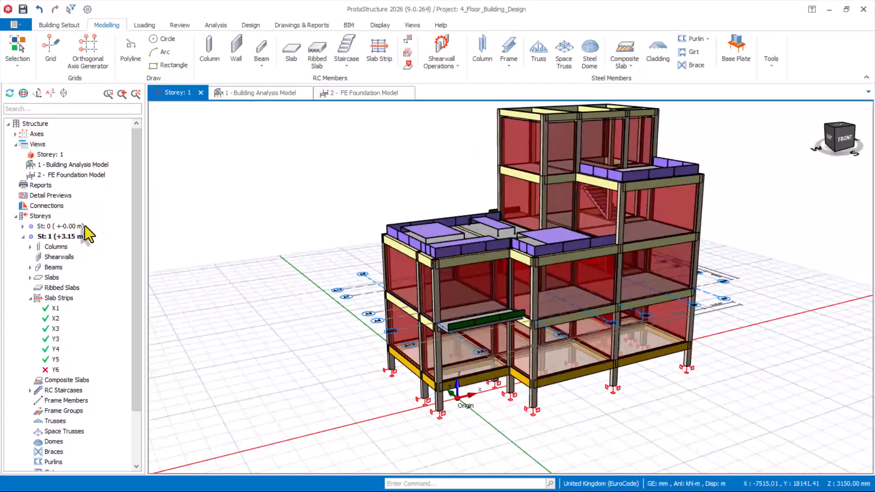
scroll(554, 253, down, 3)
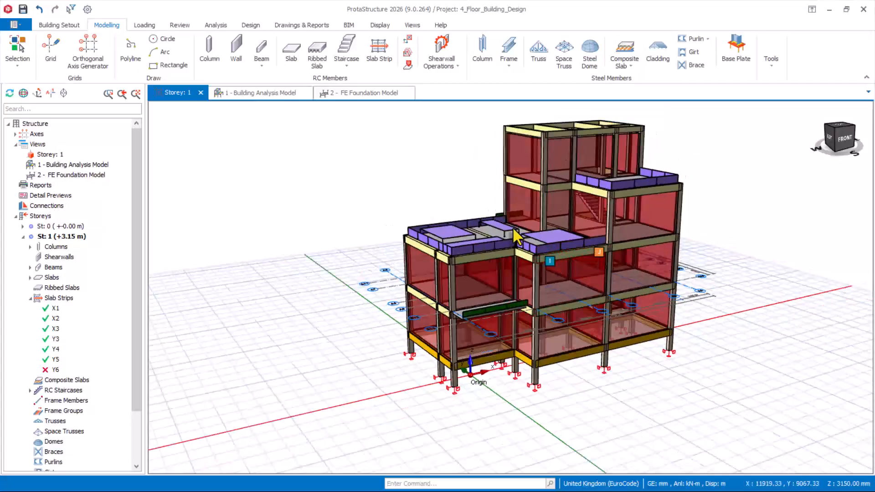
middle_drag(639, 327, 671, 329)
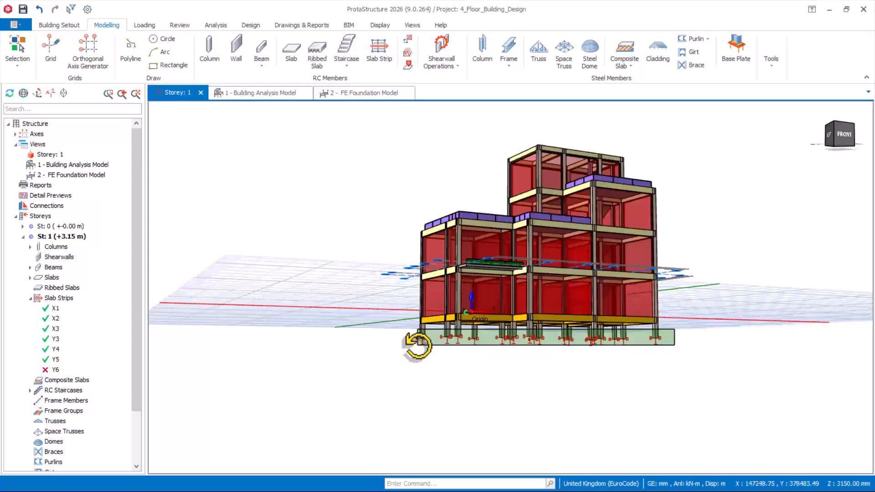
click(416, 346)
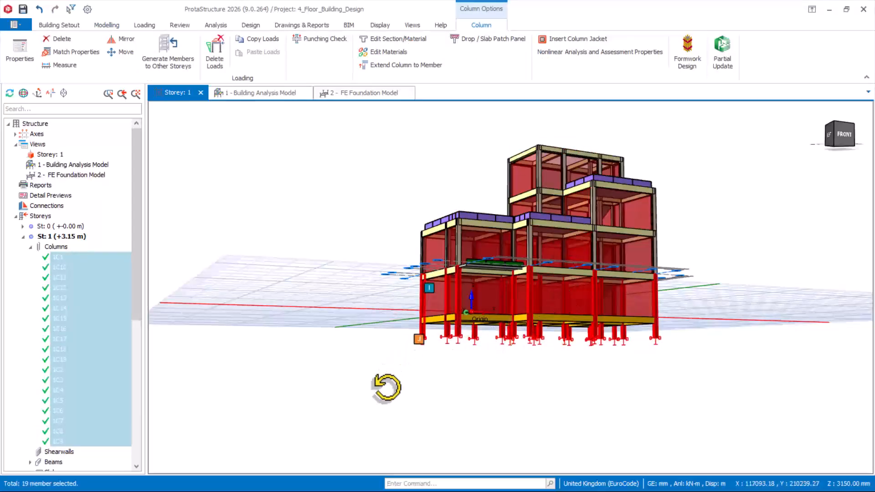
key(Escape)
double_click(54, 227)
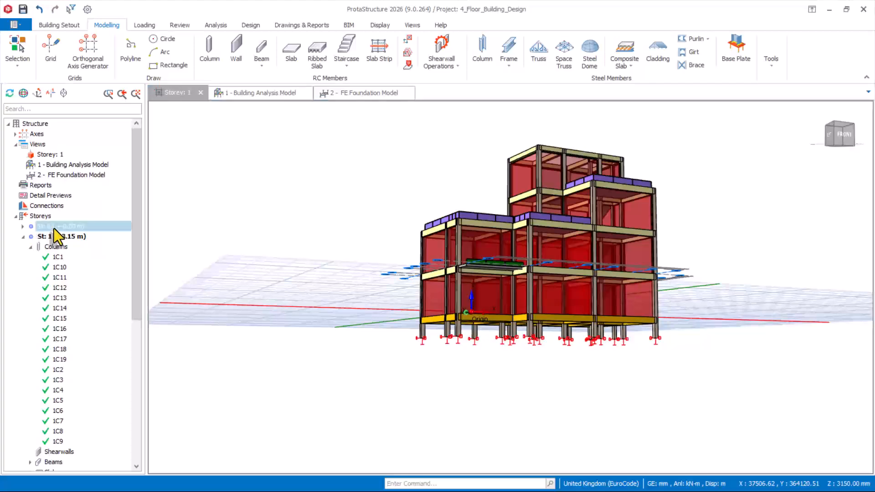
drag(676, 334, 400, 358)
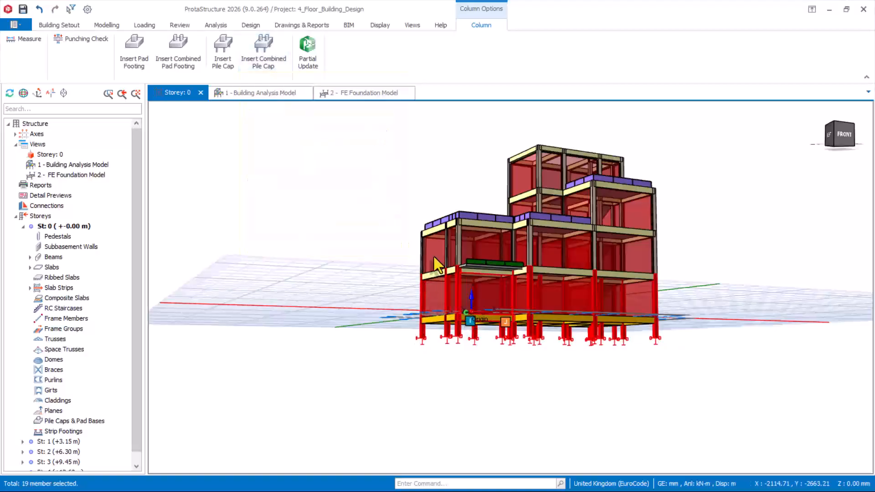
click(131, 57)
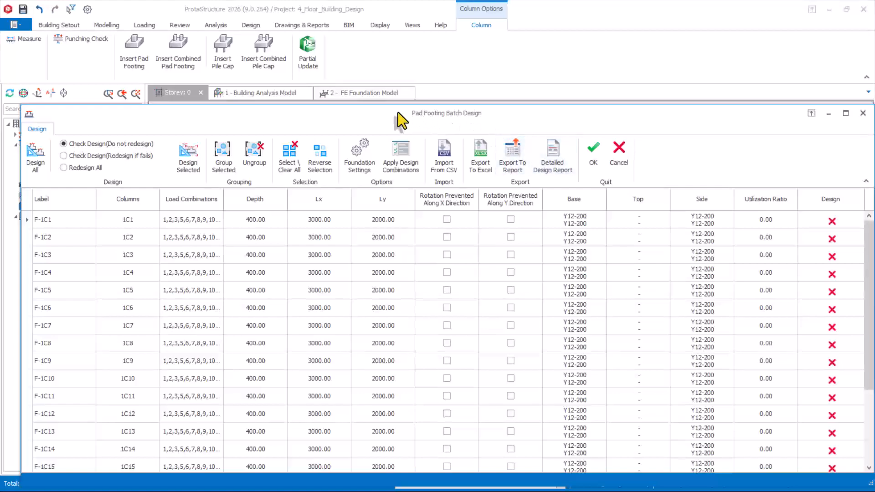
Review the footing list and the foundation design settings, checking the minimum pad base depth, and accept the settings
drag(398, 112, 382, 38)
scroll(261, 280, down, 5)
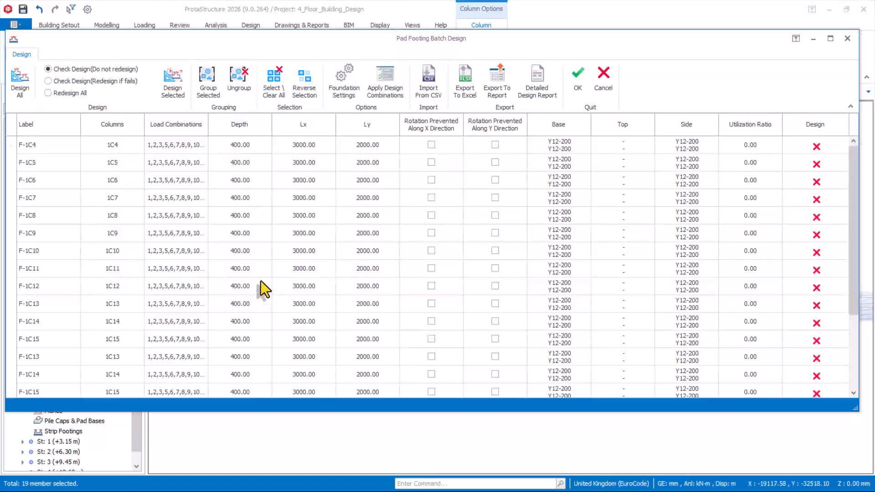
scroll(238, 206, up, 4)
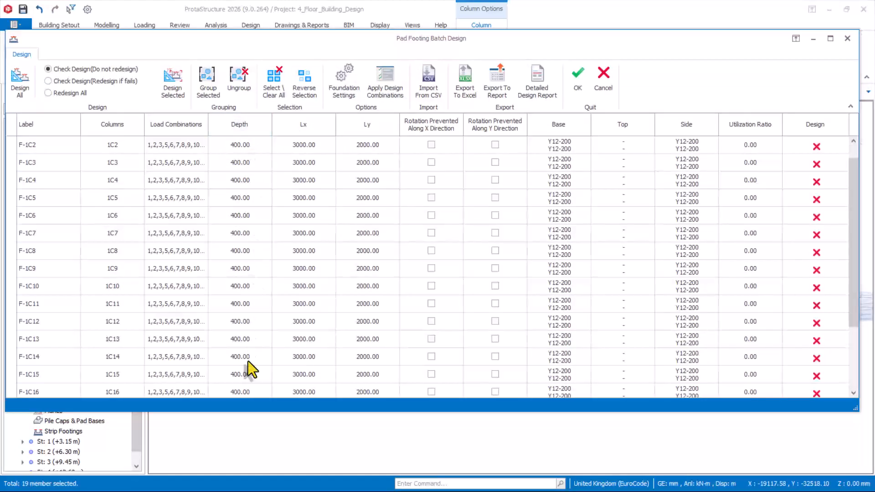
click(352, 82)
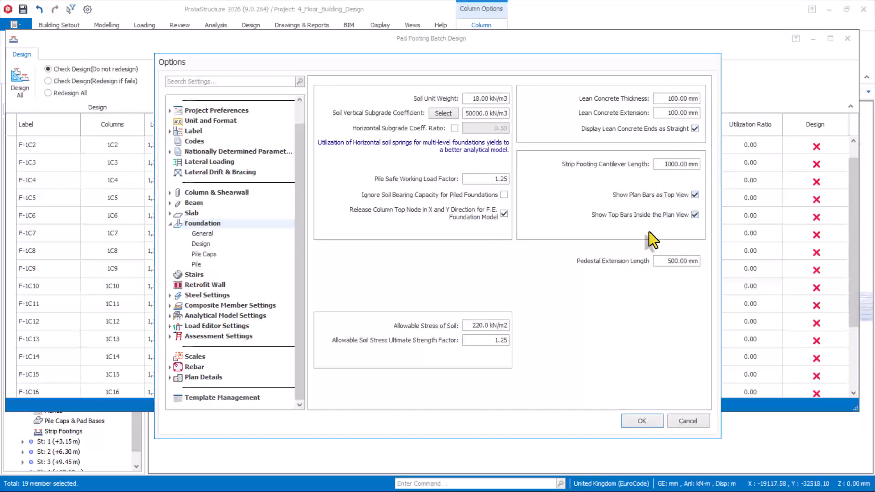
click(203, 235)
click(204, 243)
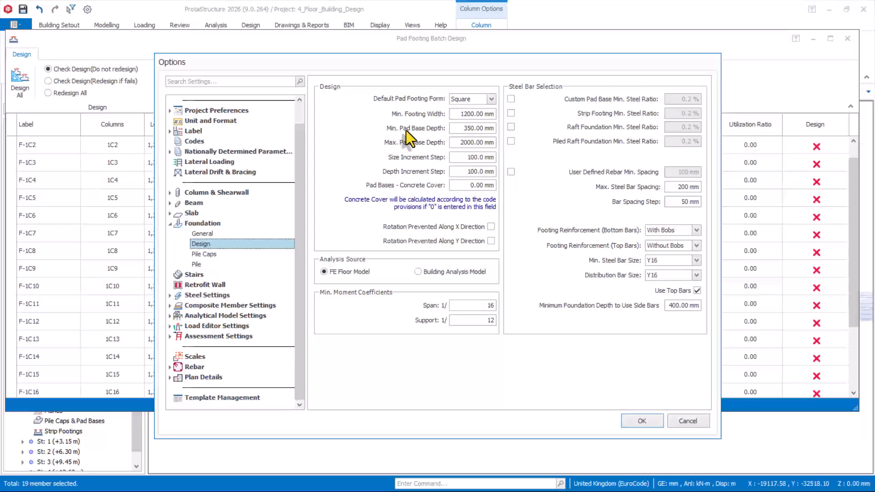
click(465, 128)
click(656, 424)
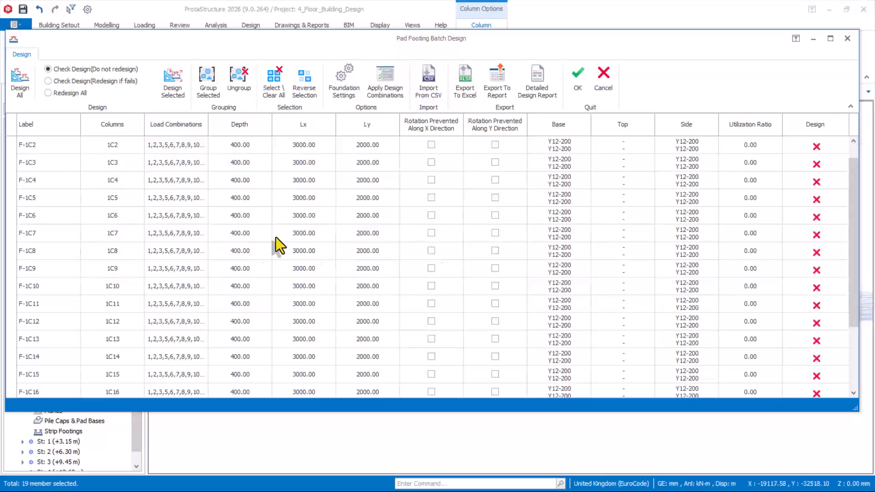
Design all the pad footings in the batch using the Redesign All option
scroll(395, 308, down, 2)
scroll(331, 262, up, 2)
scroll(274, 242, up, 1)
click(57, 95)
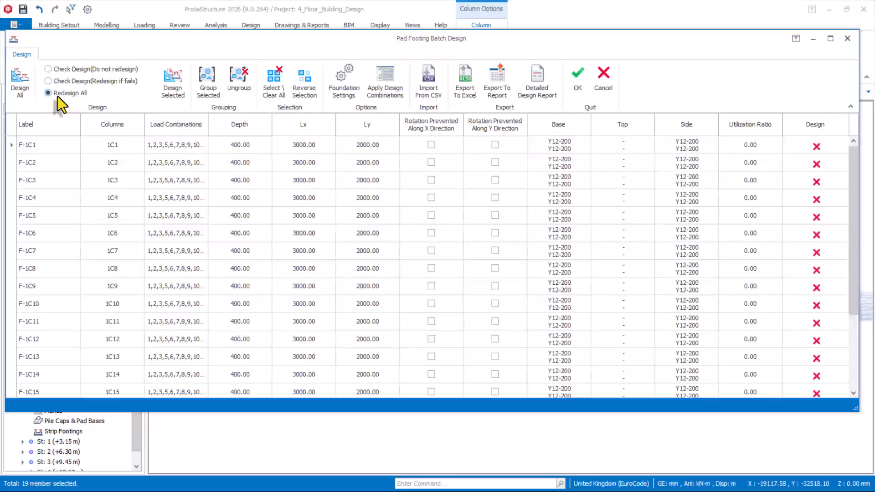
click(20, 91)
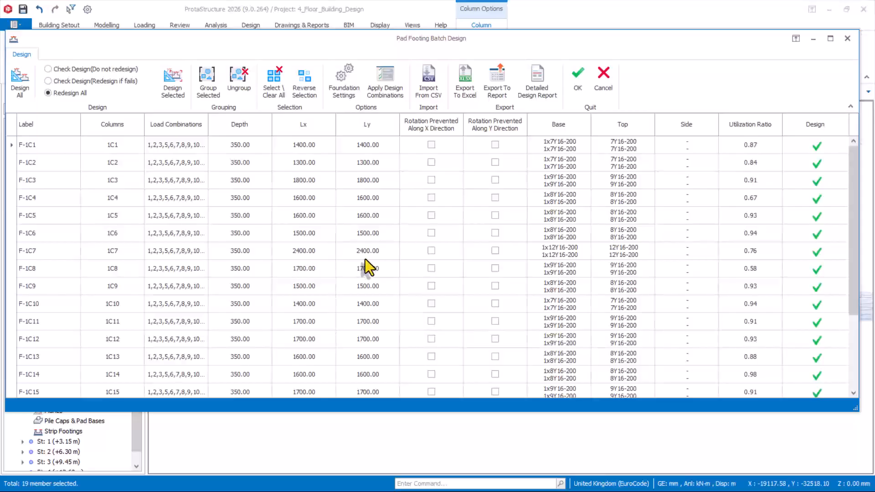
Examine the designed depths, Lx and Ly sizes and reinforcement of the pad footings down to F-1C19
scroll(376, 264, down, 2)
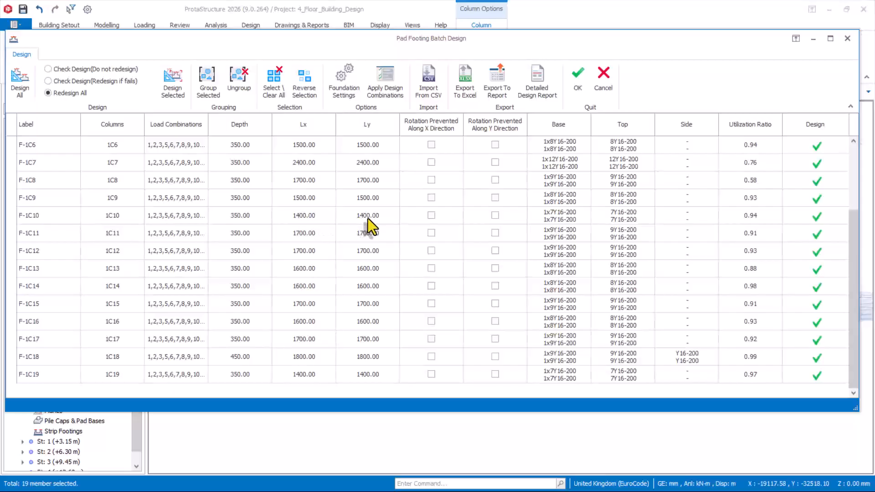
click(306, 214)
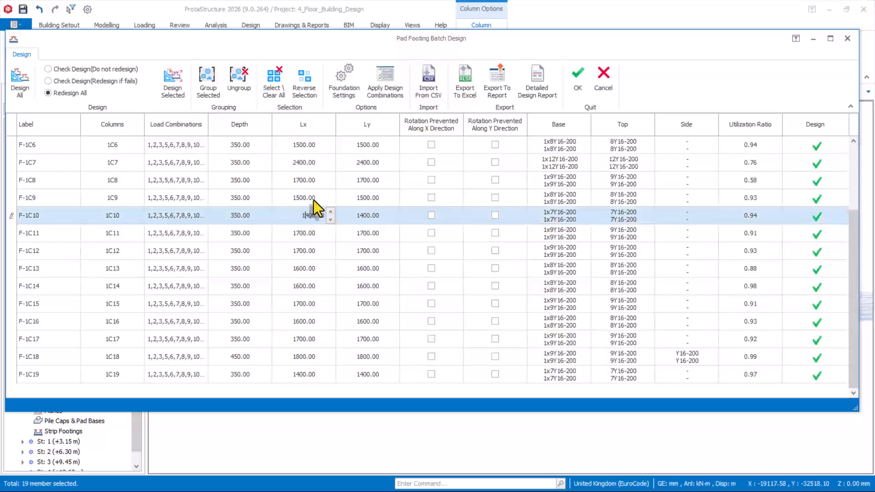
click(363, 150)
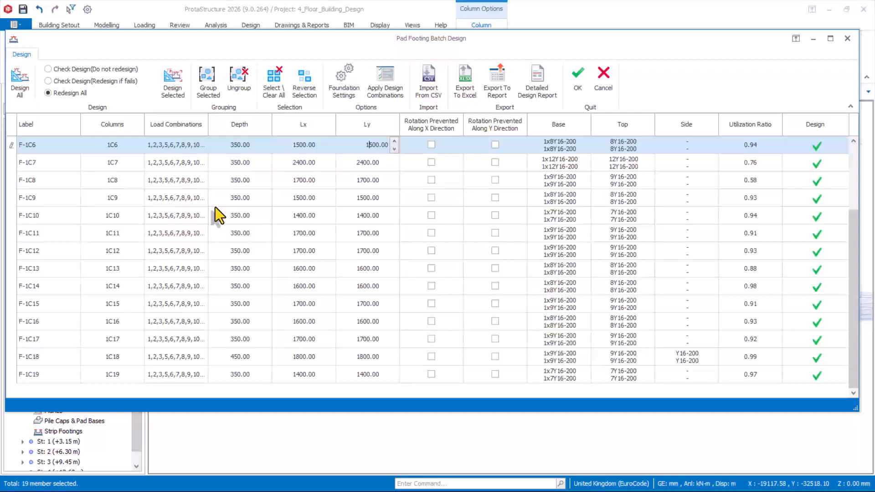
click(114, 146)
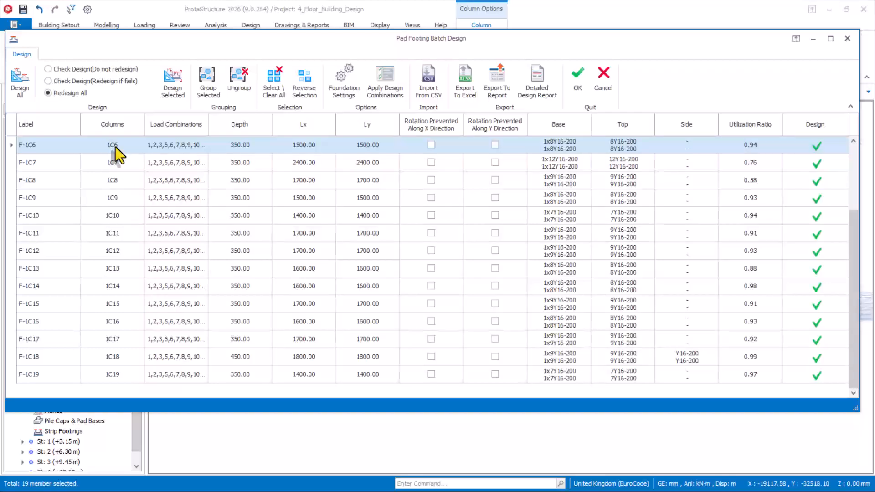
Open the details of pad footing F-1C6 and inspect its base and column reinforcement in 3D
double_click(171, 147)
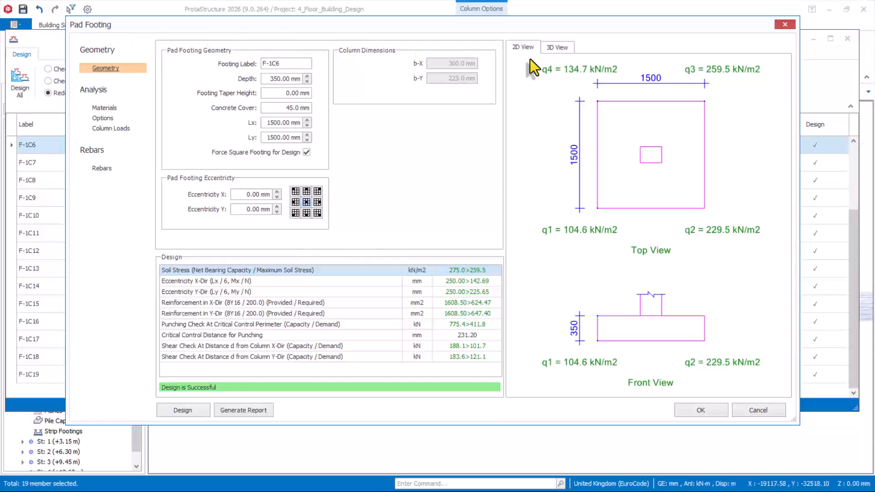
click(557, 48)
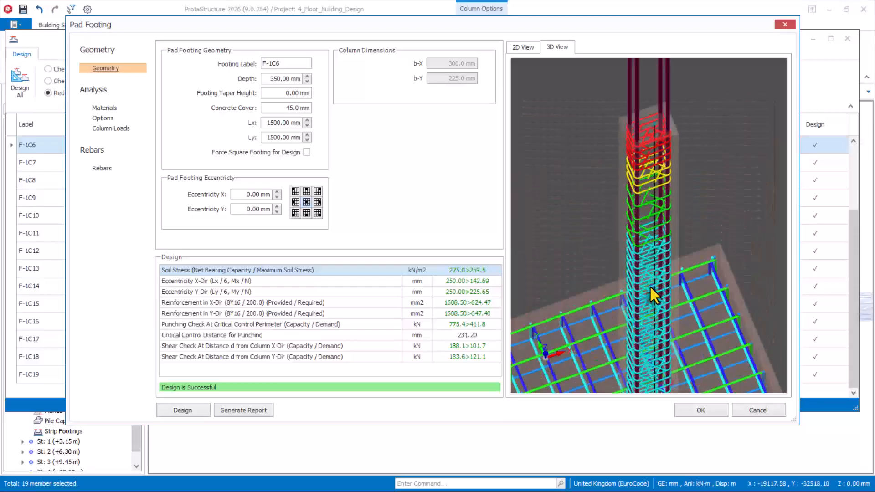
middle_drag(659, 280, 674, 176)
scroll(674, 176, down, 3)
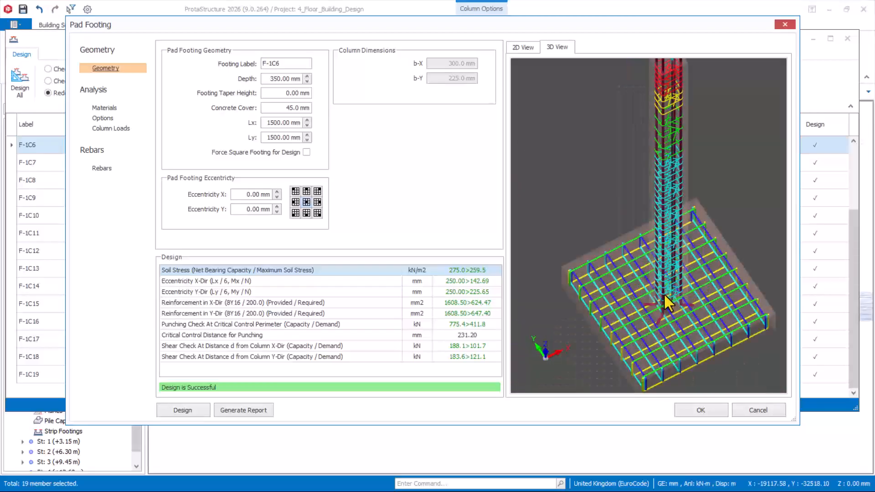
Inspect the reinforcement of footing F-1C6 in 3D and remove its top rebars in the X and Y directions
drag(664, 293, 652, 236)
scroll(653, 236, down, 3)
scroll(659, 342, up, 6)
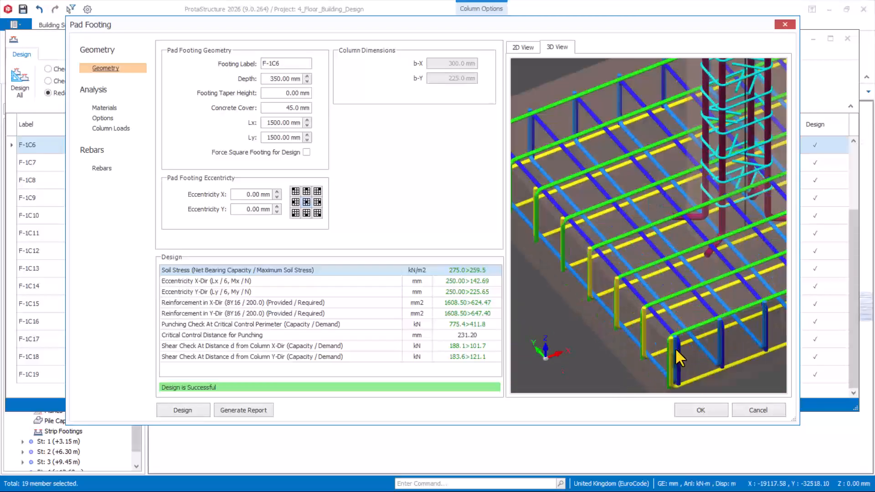
scroll(638, 297, down, 4)
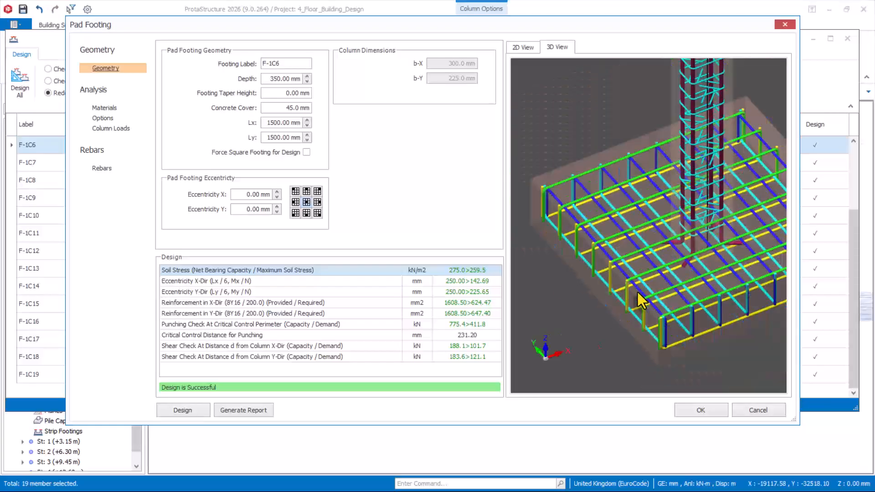
scroll(638, 310, up, 3)
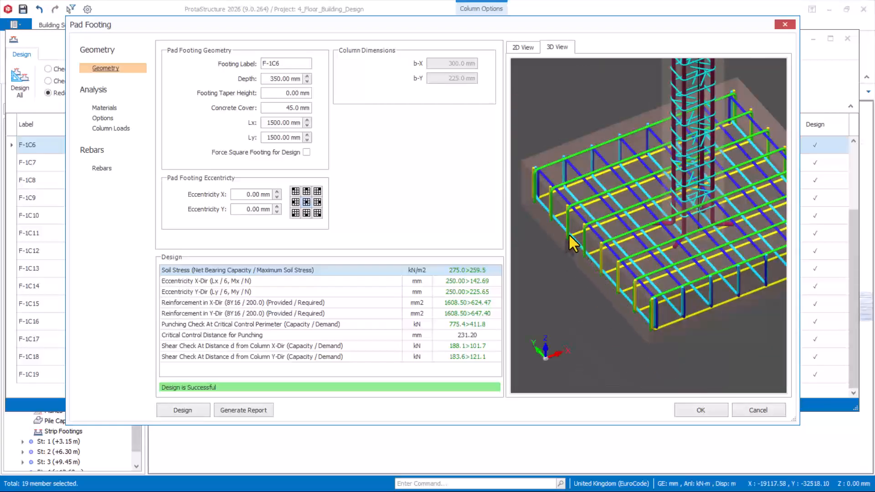
click(98, 169)
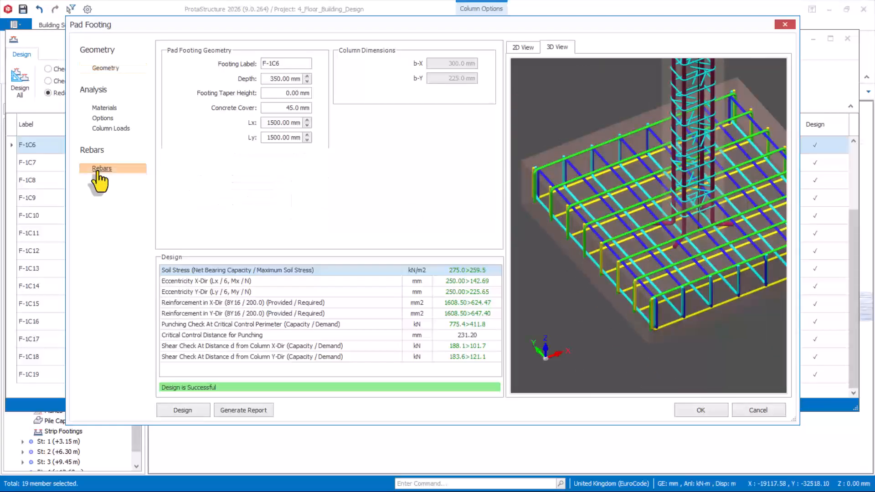
click(177, 113)
click(178, 103)
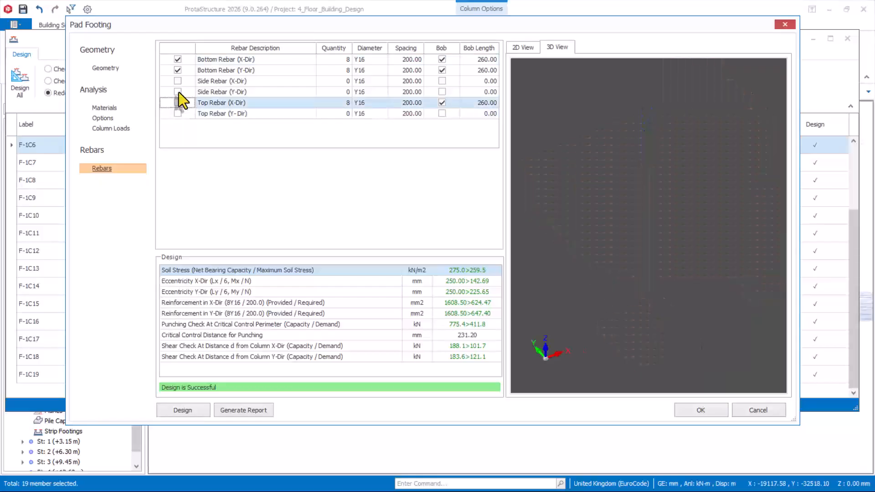
scroll(621, 369, up, 2)
scroll(656, 296, up, 2)
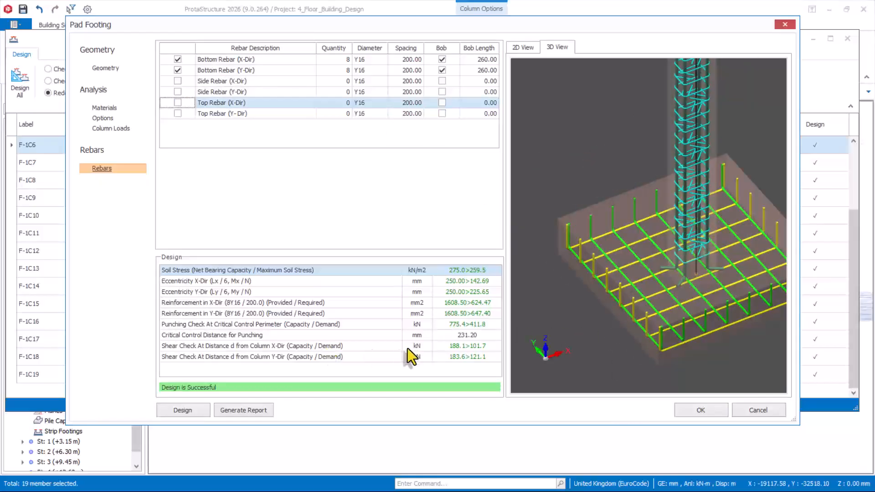
Redesign footing F-1C6 with its edited rebars, accept it, and accept the pad footing batch design
click(189, 412)
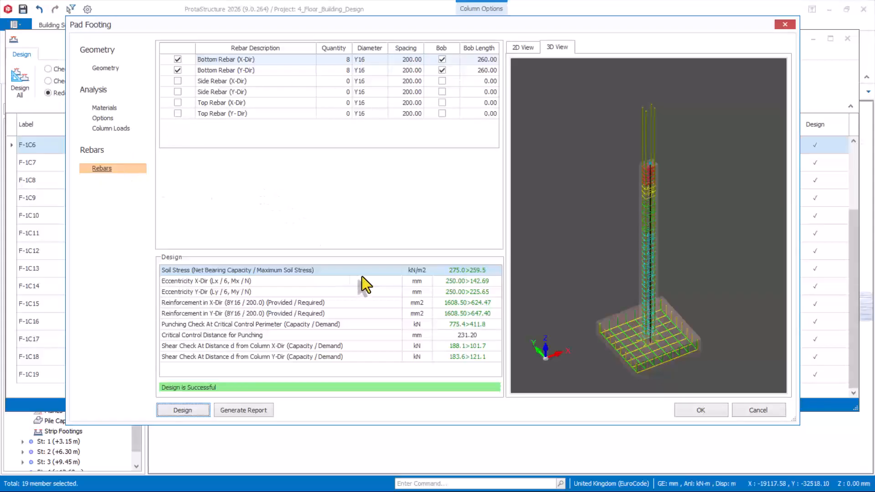
click(699, 410)
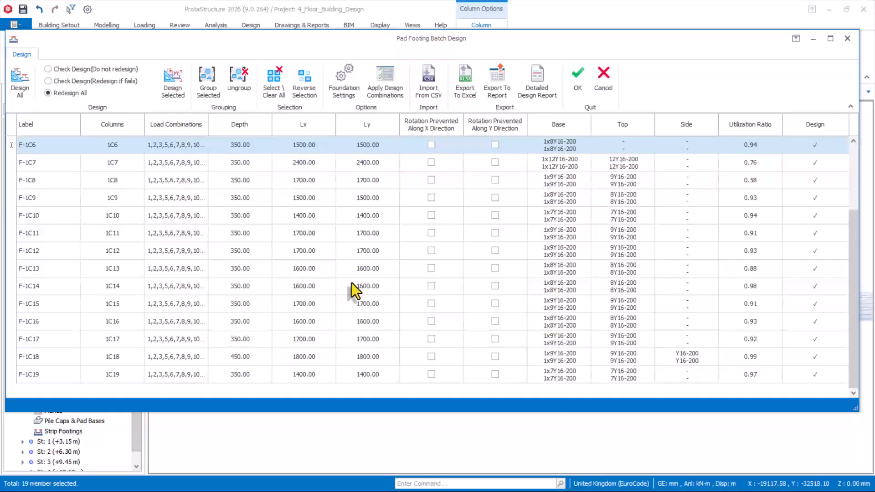
scroll(353, 287, up, 3)
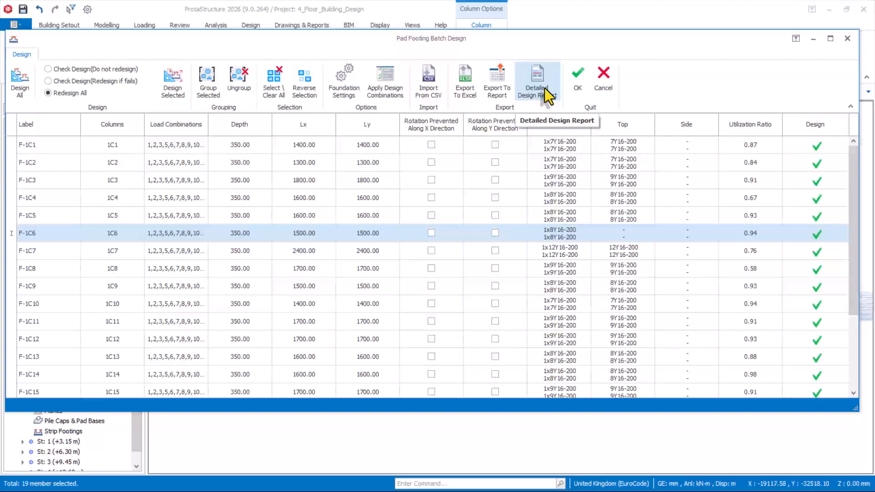
click(578, 87)
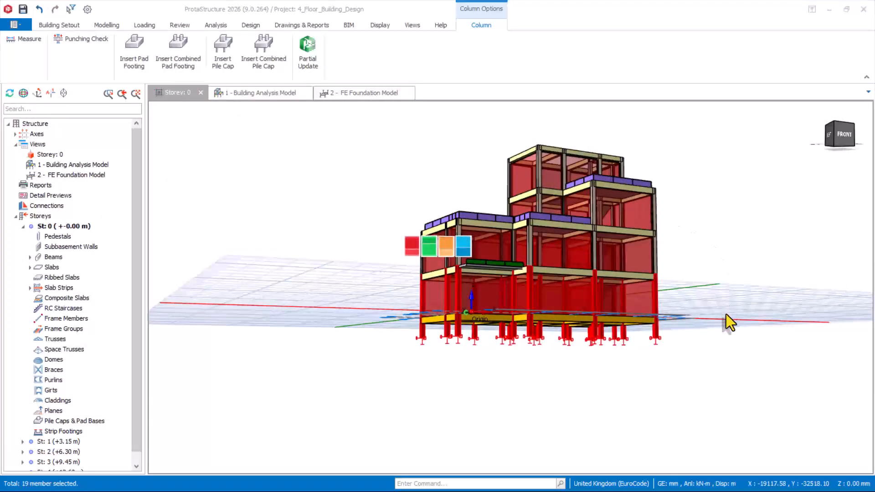
Inspect the pad footings beneath the building in 3D, including the corner footing at axis A11, and save the project
middle_drag(513, 332, 559, 296)
scroll(505, 346, up, 5)
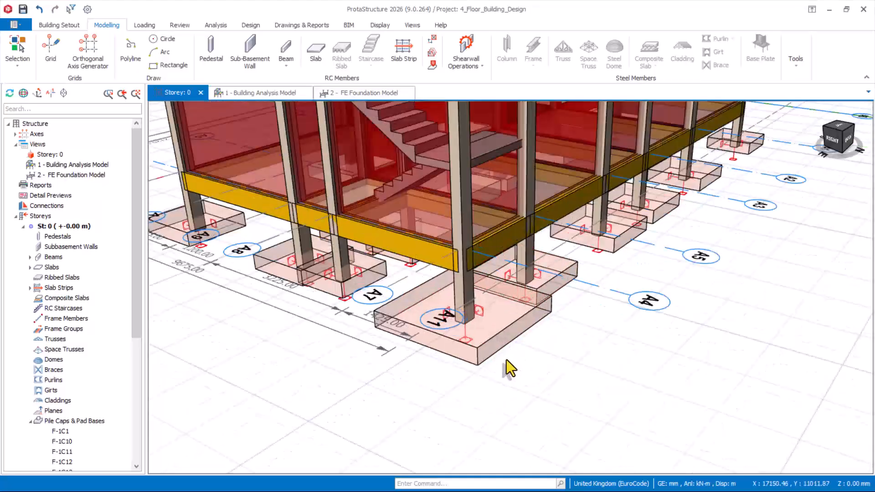
click(483, 348)
middle_drag(587, 355, 453, 368)
scroll(440, 357, down, 4)
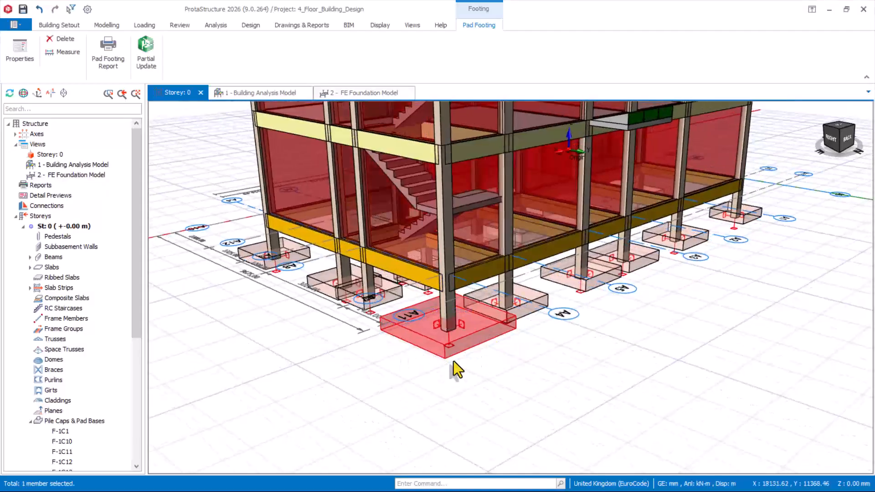
middle_drag(405, 342, 414, 394)
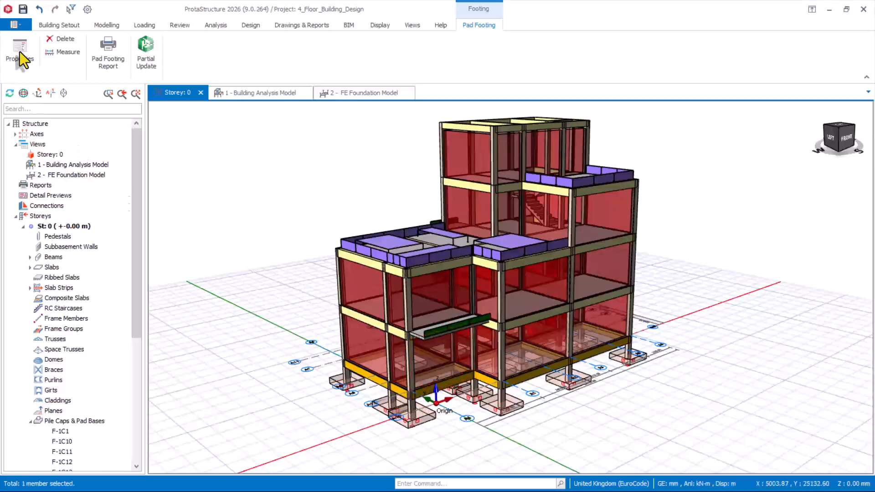
click(29, 9)
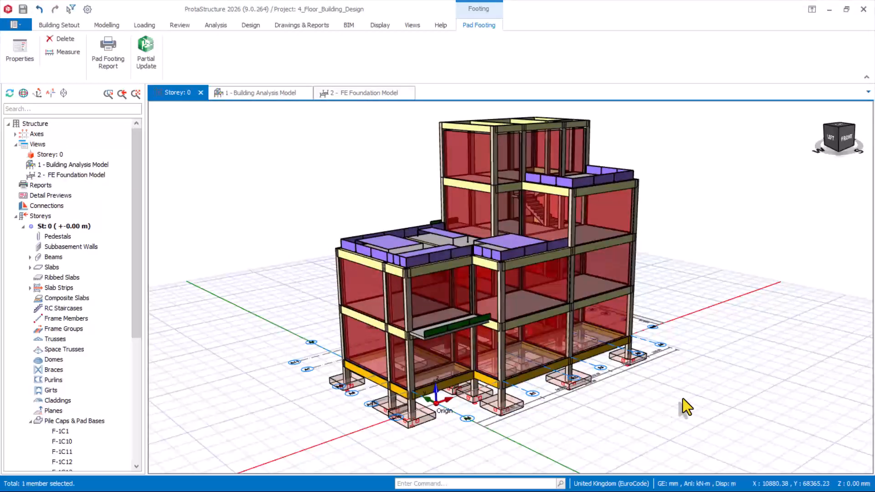
scroll(557, 336, up, 2)
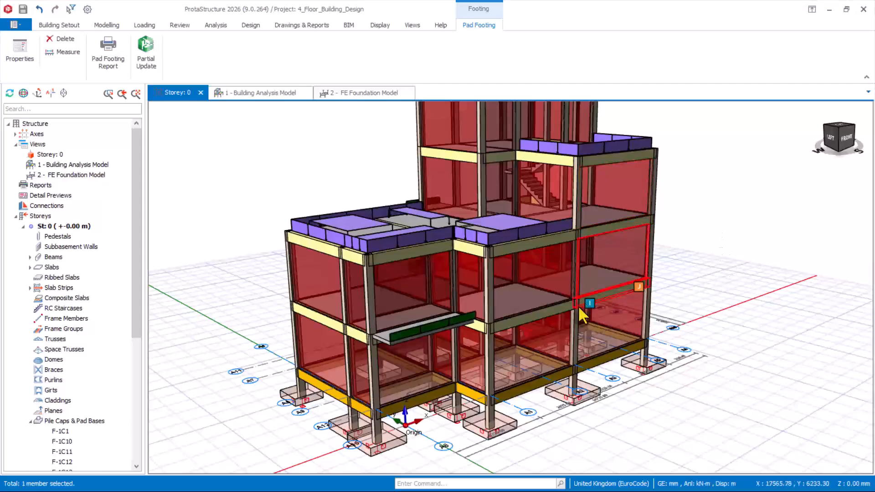
scroll(459, 286, down, 3)
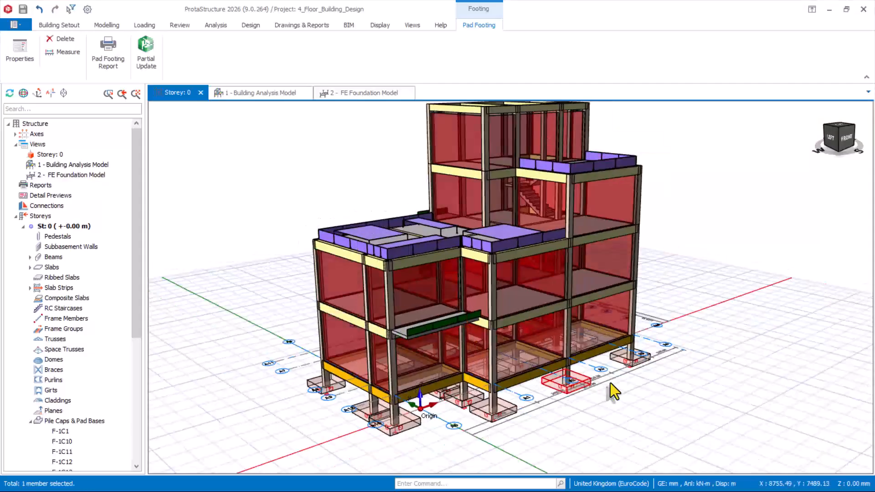
scroll(427, 379, up, 3)
scroll(522, 373, down, 3)
scroll(553, 274, up, 2)
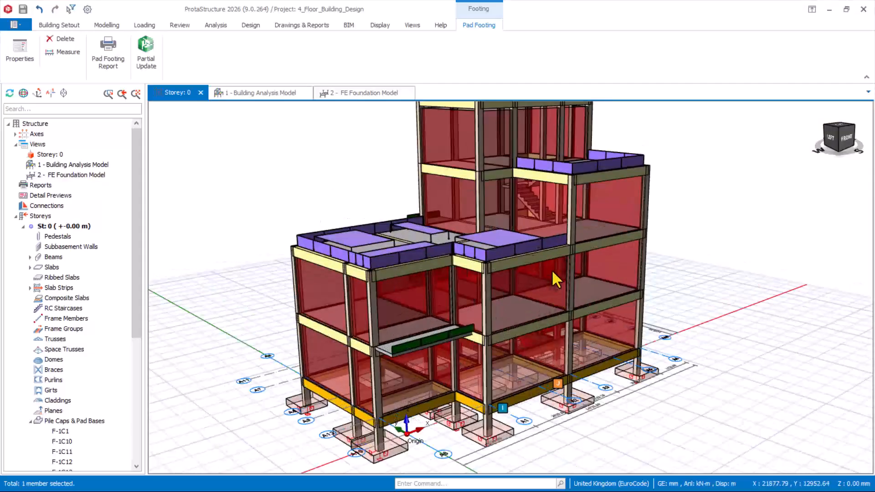
scroll(483, 220, up, 2)
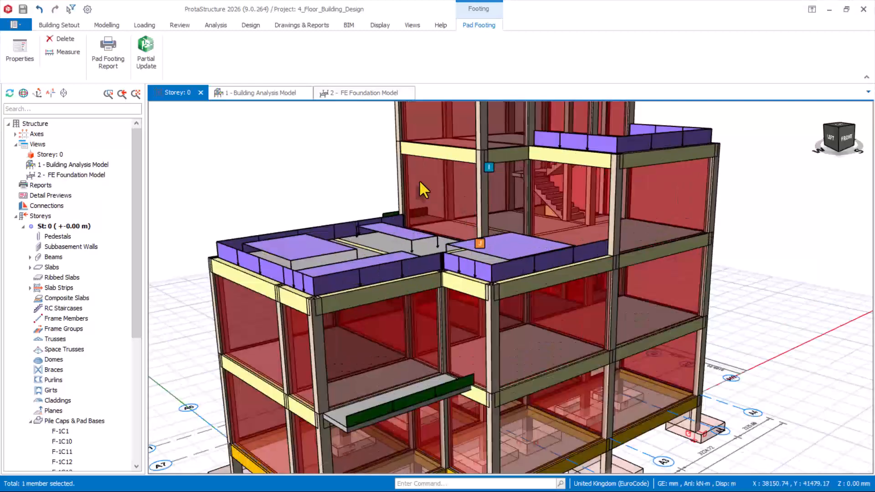
scroll(591, 280, down, 2)
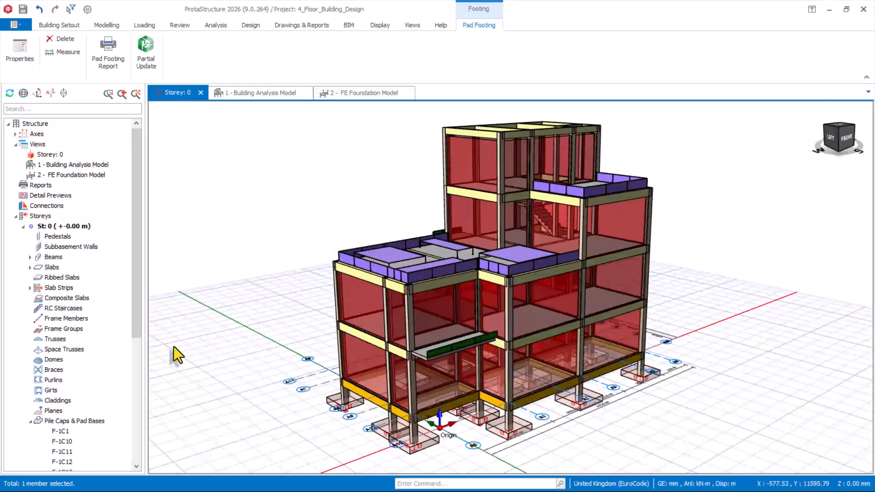
Open the beam detail drawing settings in the project options and check the Underline Beam Labels option, leaving it enabled
click(87, 10)
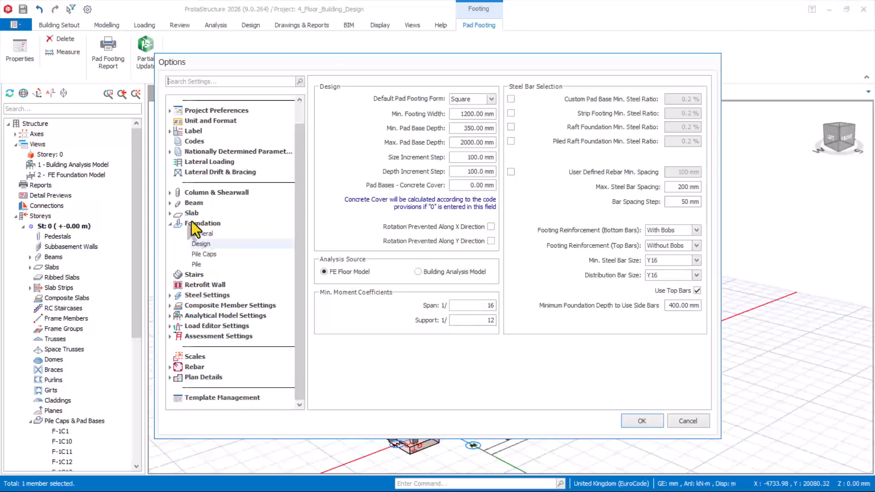
click(171, 223)
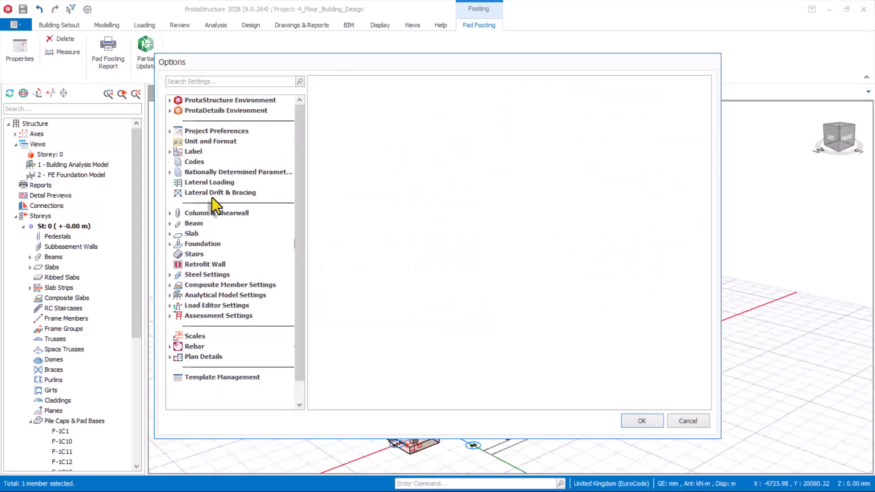
click(184, 222)
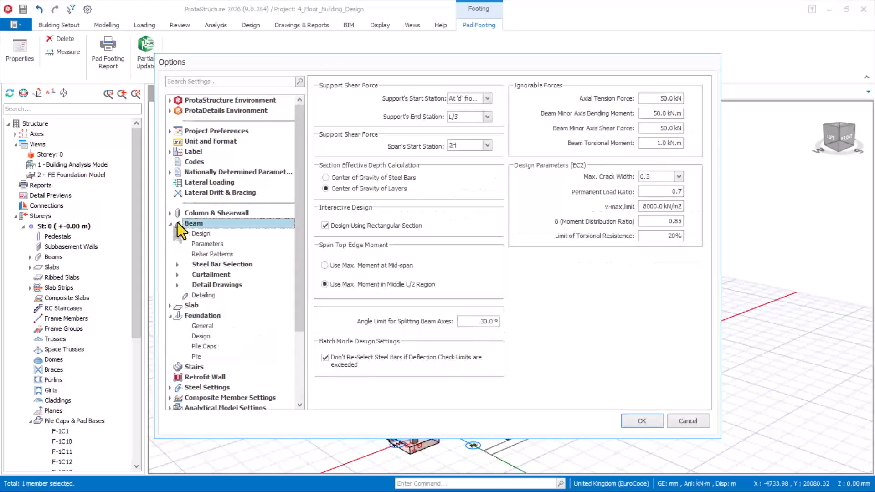
click(212, 285)
click(212, 305)
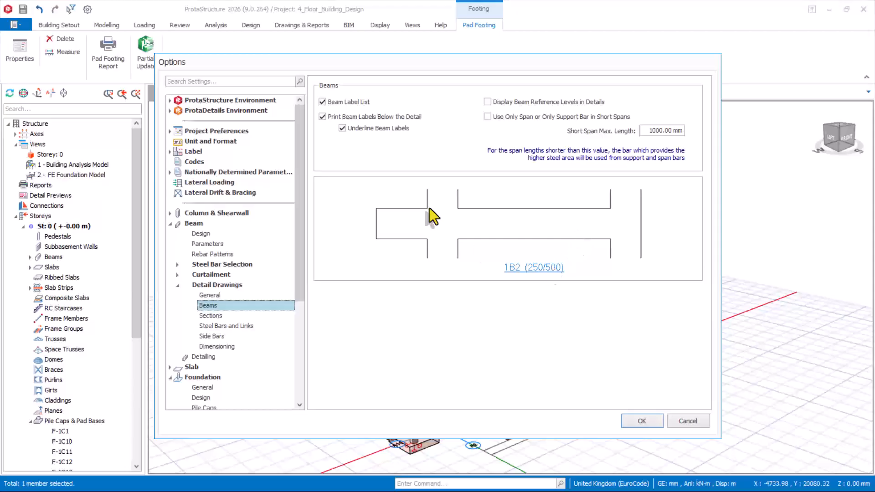
click(344, 132)
click(343, 129)
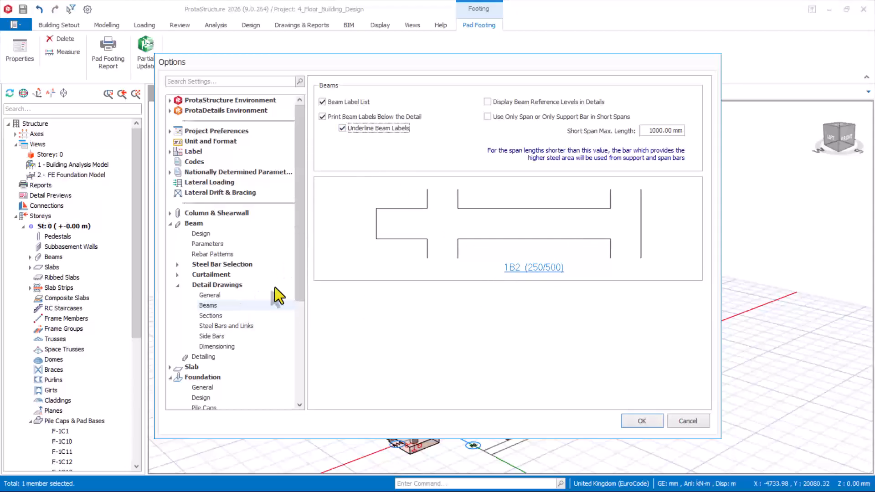
Set the beam detail sections to Span Section Only and restart the section labels in every sheet
click(209, 317)
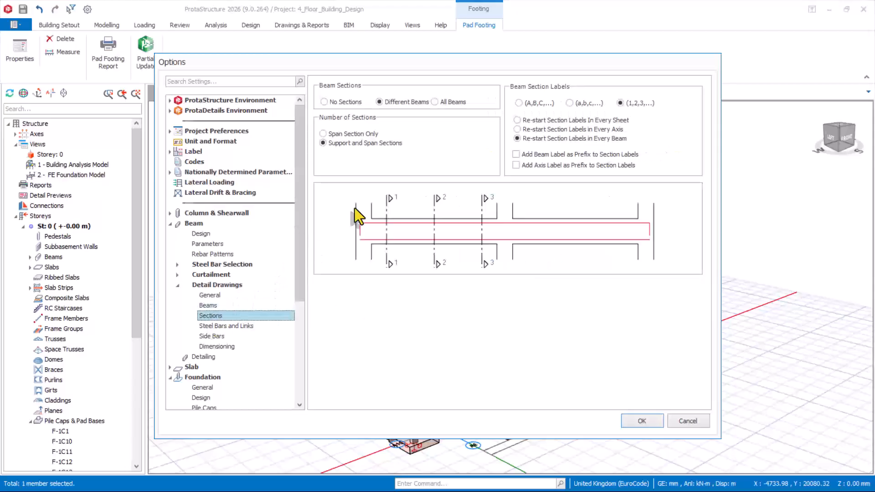
click(324, 133)
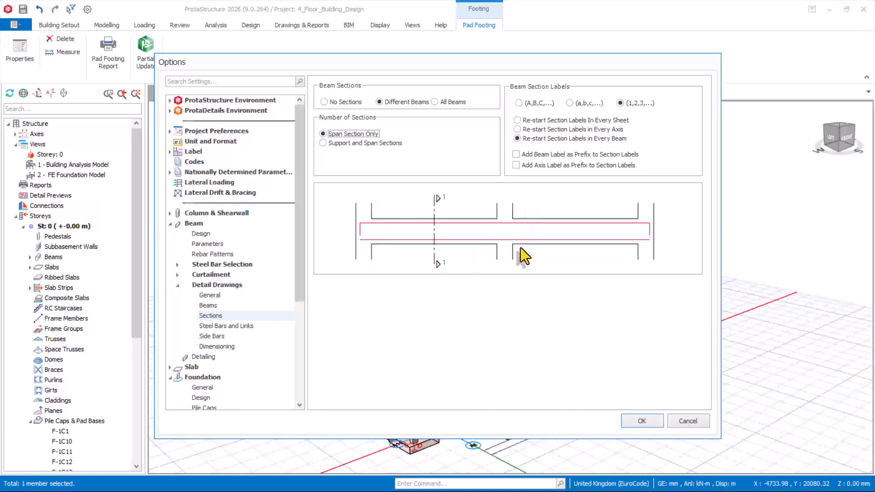
click(520, 122)
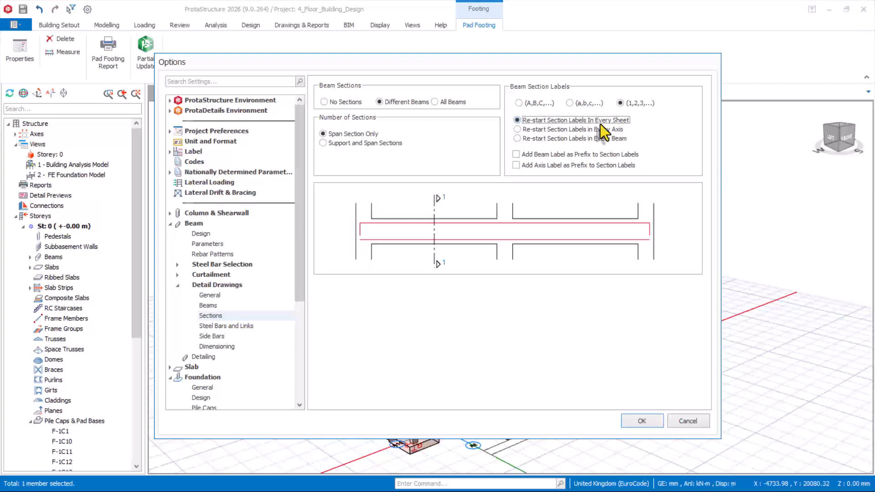
In the beam steel bar and link settings, disable IStructE style annotation and enable Print Total Link Quantity
click(212, 326)
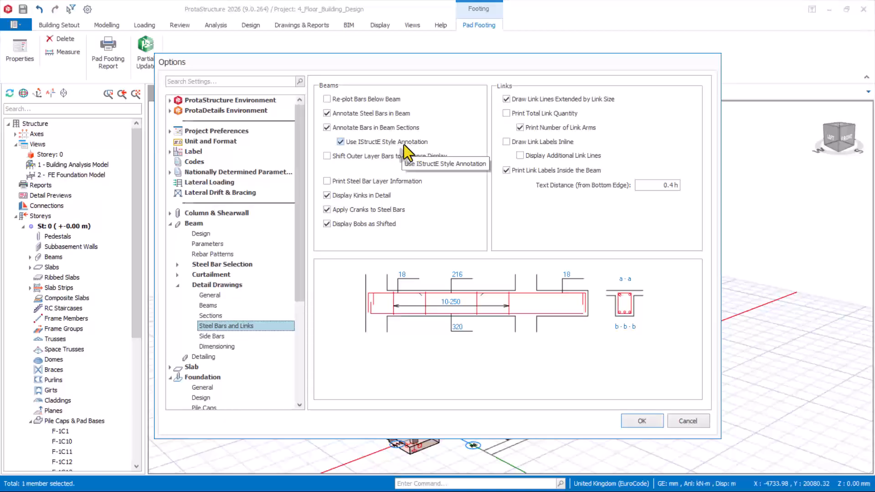
click(341, 143)
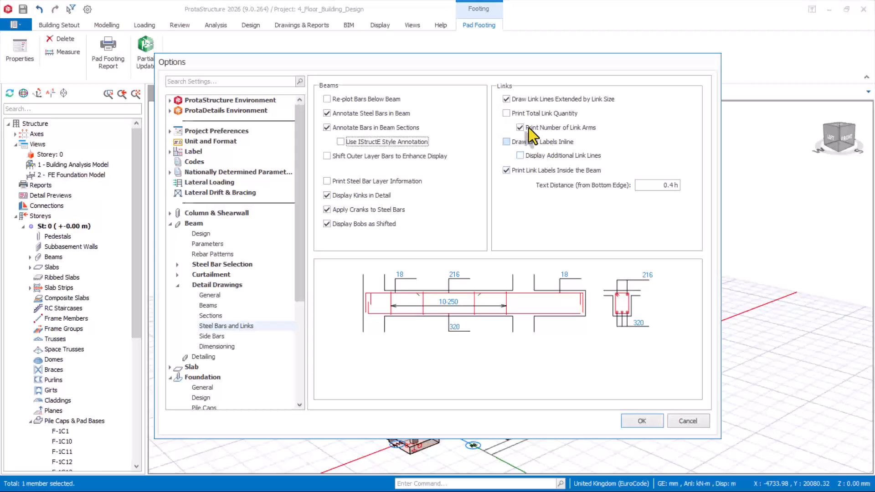
click(510, 114)
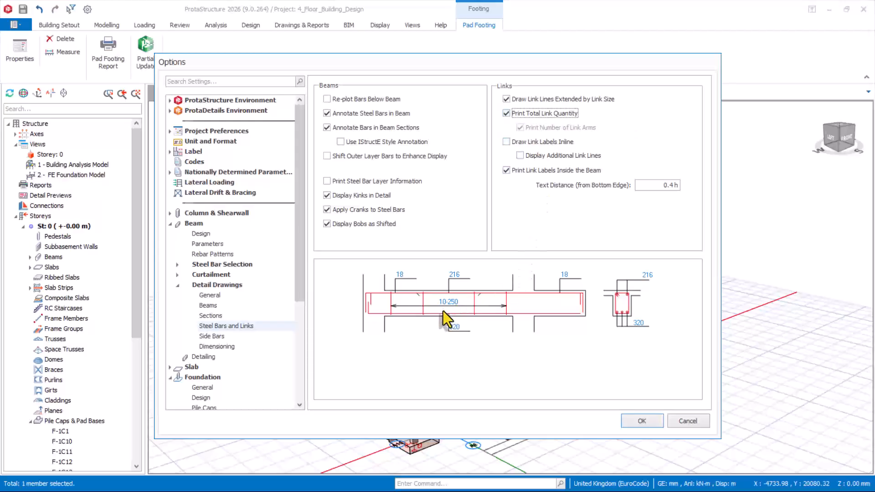
Try the inline link labels, steel bar layer information and additional link lines options, and switch them back off
click(504, 143)
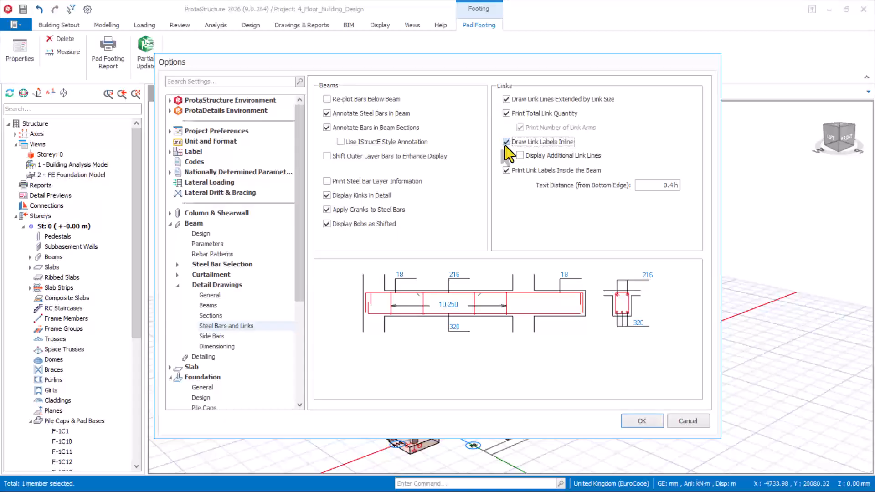
click(505, 143)
click(505, 143)
click(325, 183)
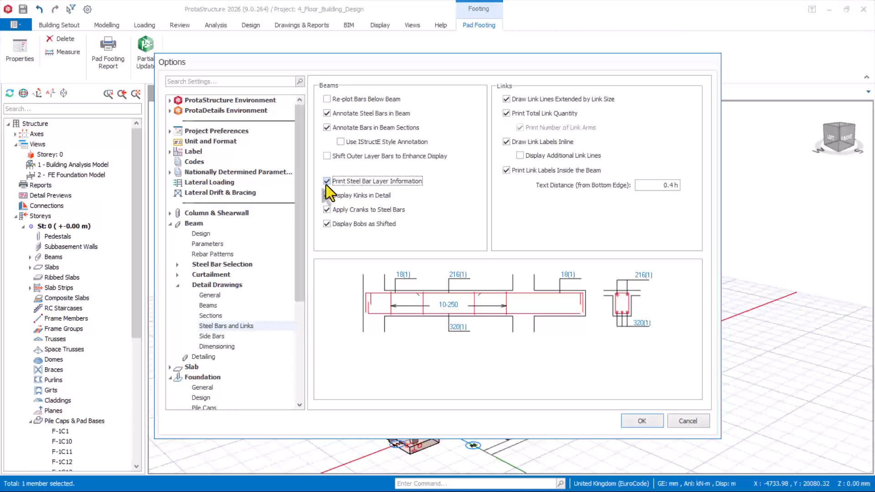
click(327, 182)
click(520, 156)
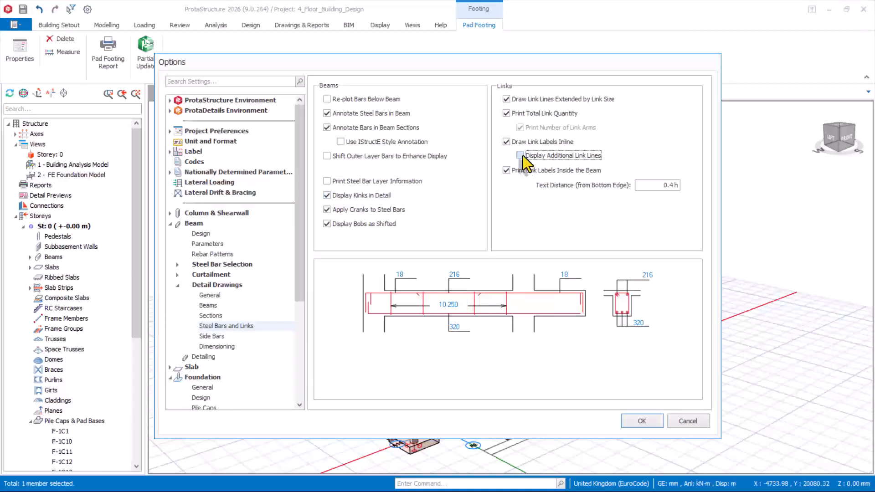
click(507, 142)
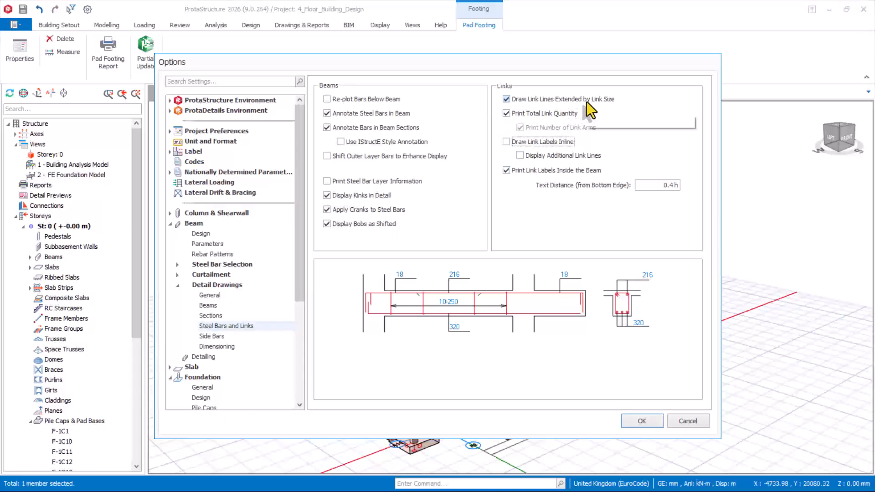
Try the extended link lines, total link quantity and shifted outer layer bars options, and restore each to its original state
click(507, 100)
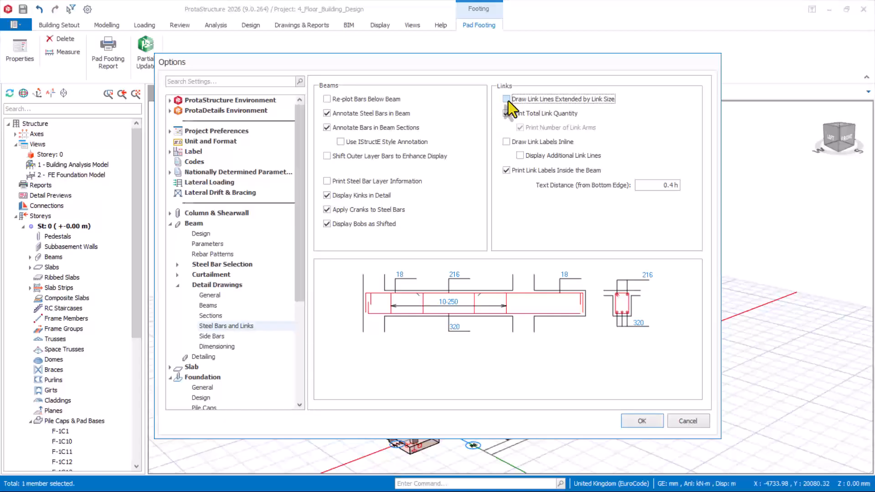
click(509, 114)
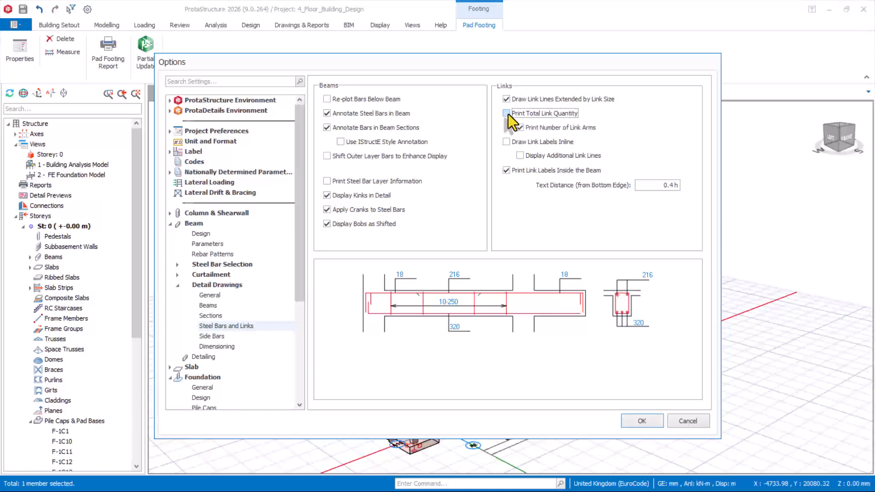
click(507, 113)
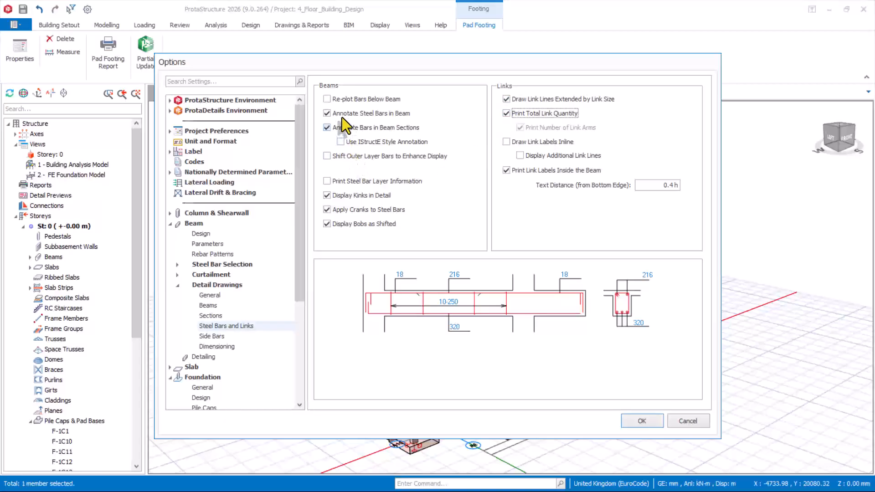
click(327, 156)
click(328, 156)
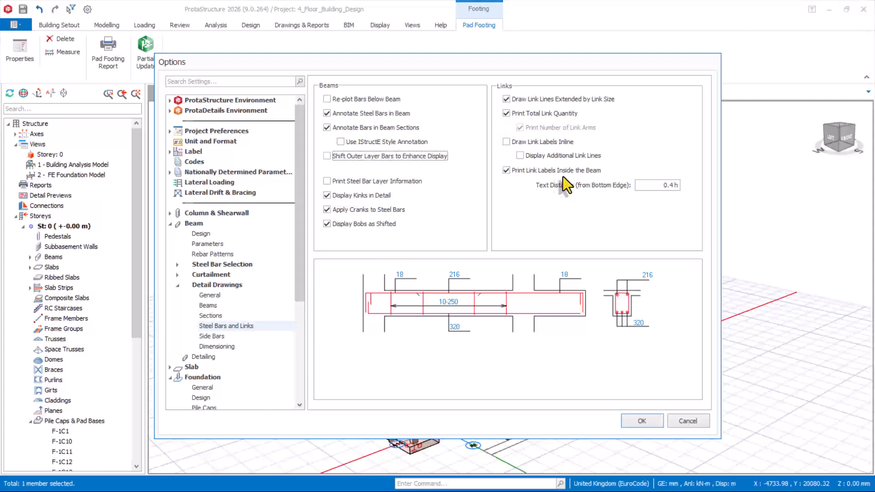
Disable Print Link Labels Inside the Beam and review the beam side bar, detailing and section settings
click(506, 171)
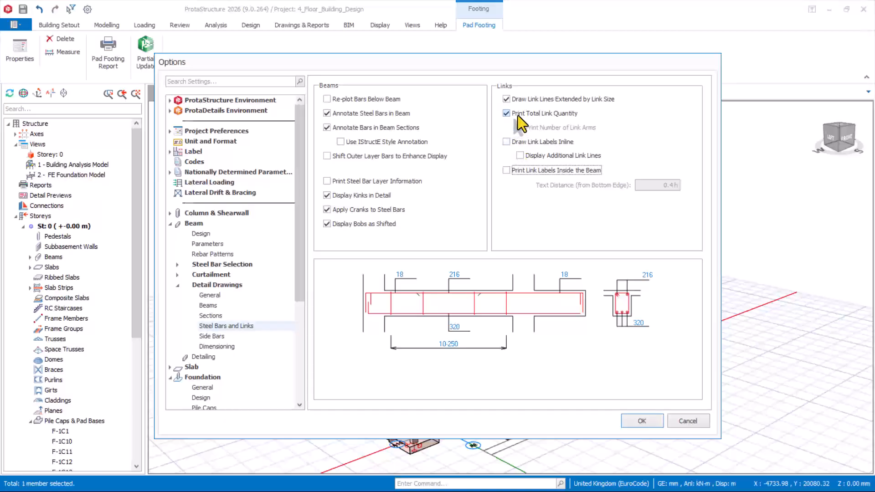
click(205, 339)
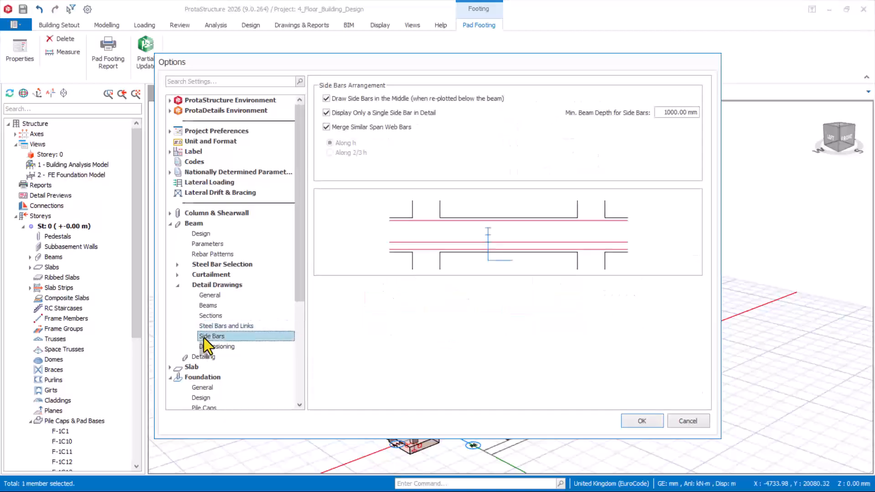
click(219, 344)
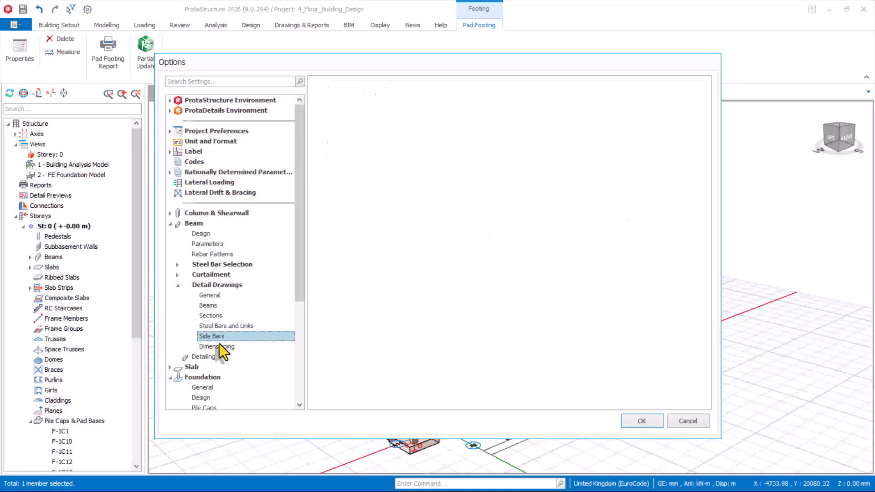
click(205, 356)
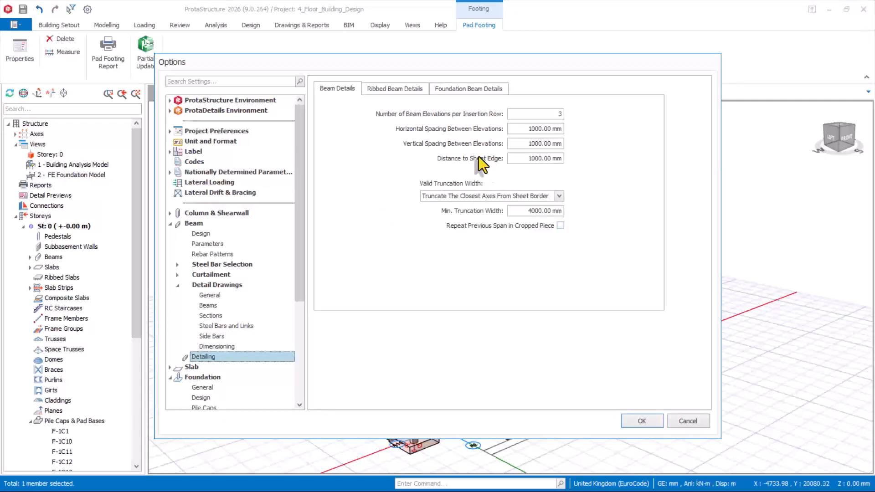
click(454, 90)
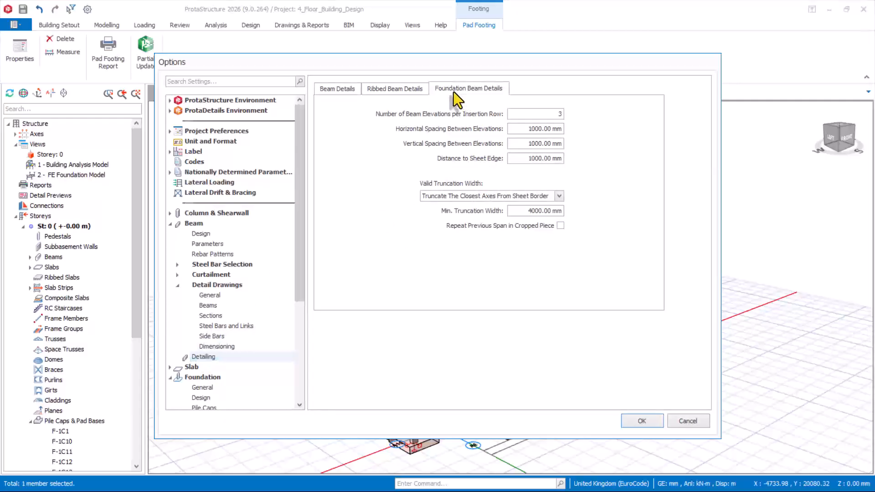
click(210, 315)
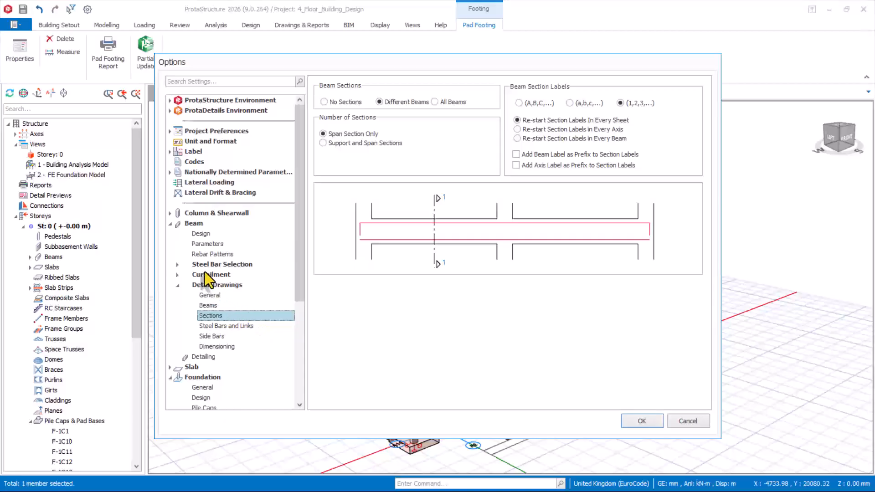
In the label settings, position the beam label and dimension above the beam and apply the project options
click(197, 151)
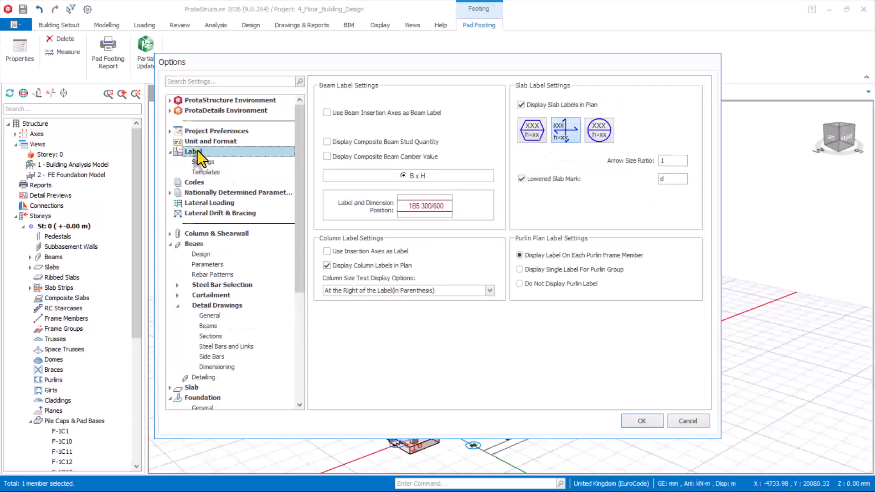
click(417, 208)
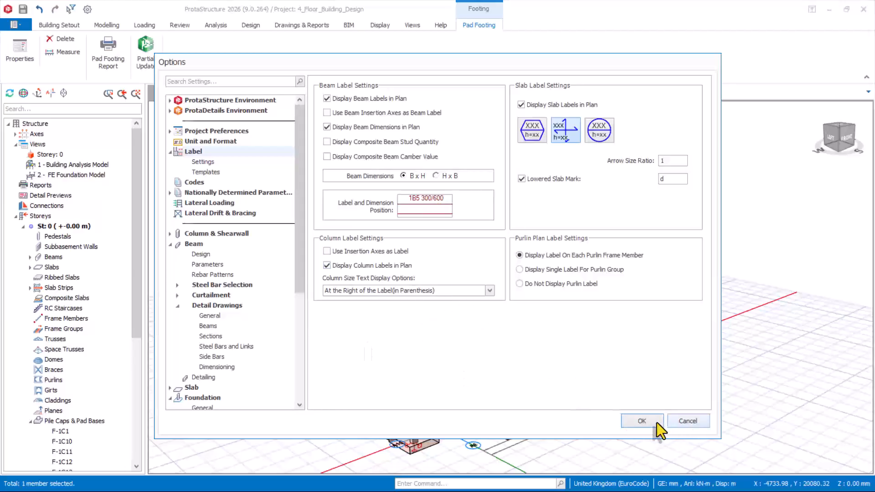
click(641, 422)
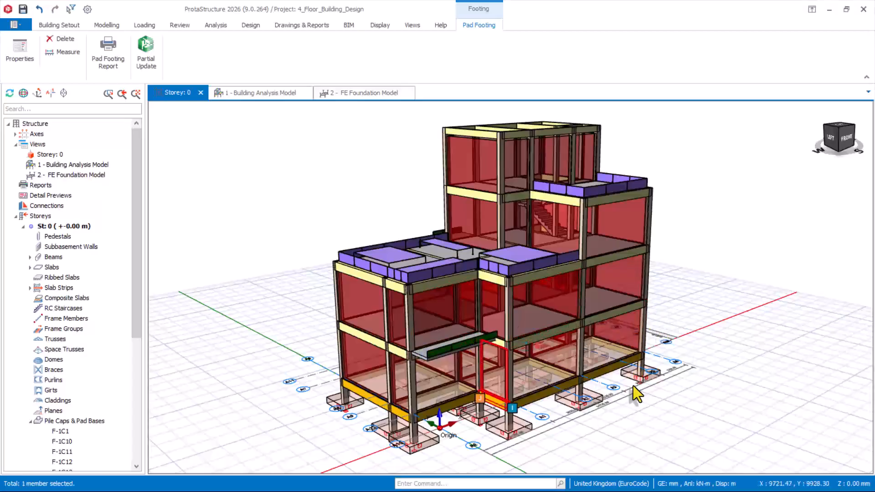
Save the building project
scroll(628, 396, up, 2)
mouse_move(628, 397)
middle_down()
mouse_move(559, 398)
mouse_move(629, 407)
middle_up()
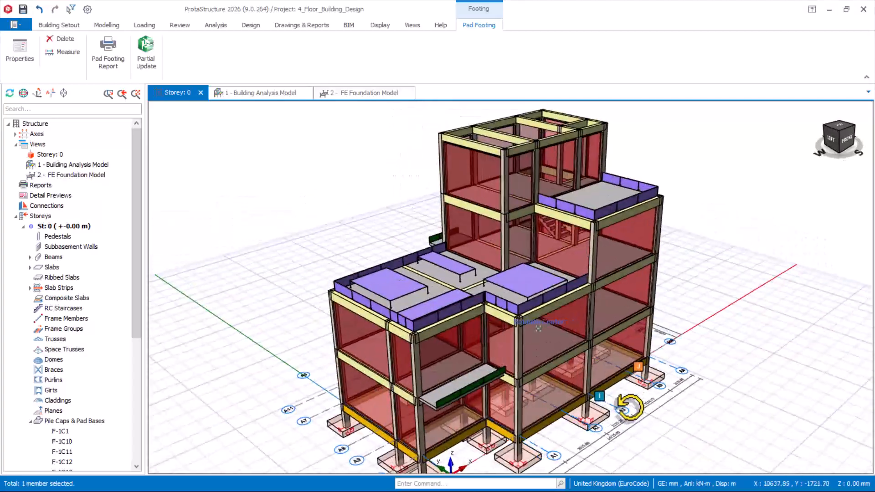
scroll(596, 337, down, 1)
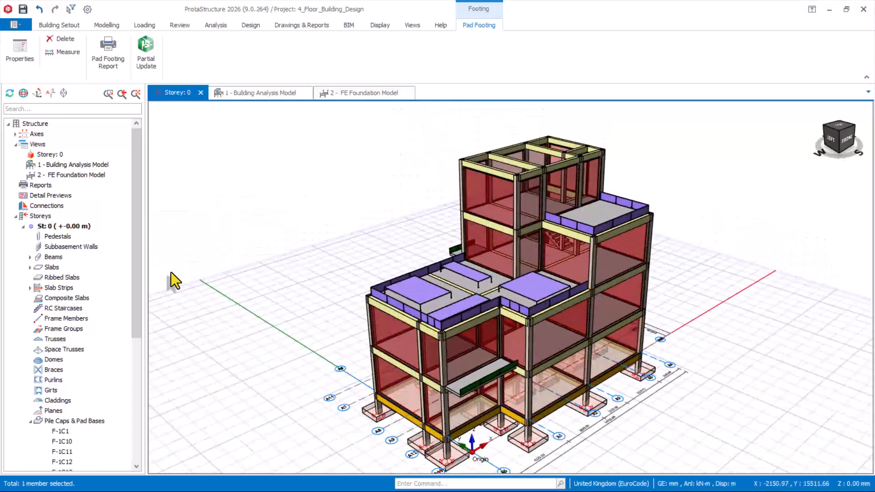
click(26, 14)
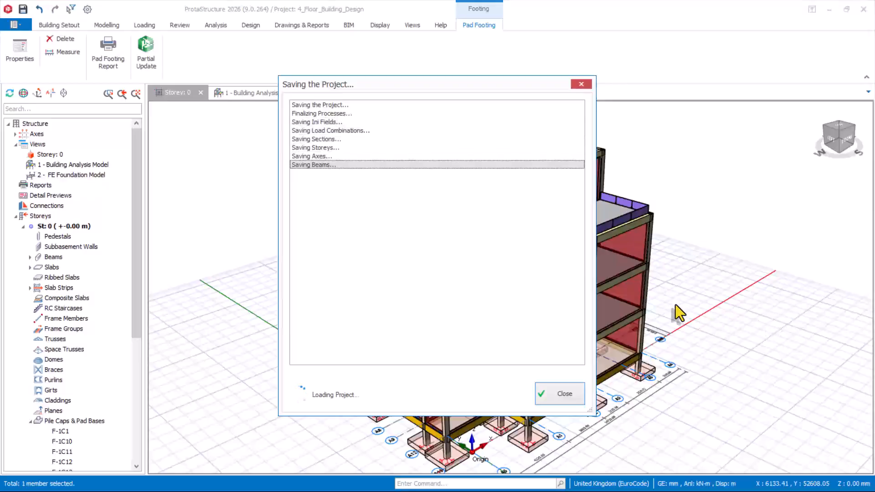
Inspect the completed building model and its pad footings in 3D from several angles
scroll(525, 346, down, 1)
scroll(554, 344, up, 3)
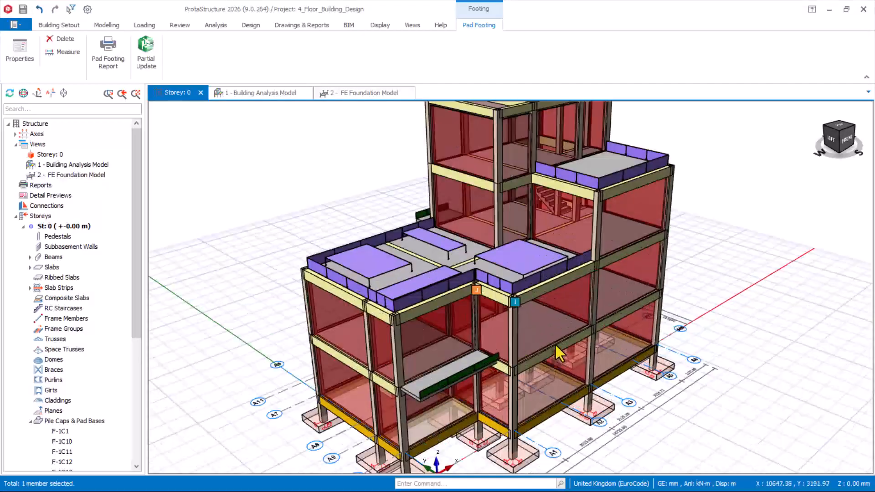
scroll(510, 349, down, 2)
mouse_move(509, 349)
middle_down()
mouse_move(674, 336)
mouse_move(494, 332)
mouse_move(463, 346)
mouse_move(553, 336)
mouse_move(530, 299)
middle_up()
scroll(524, 314, up, 3)
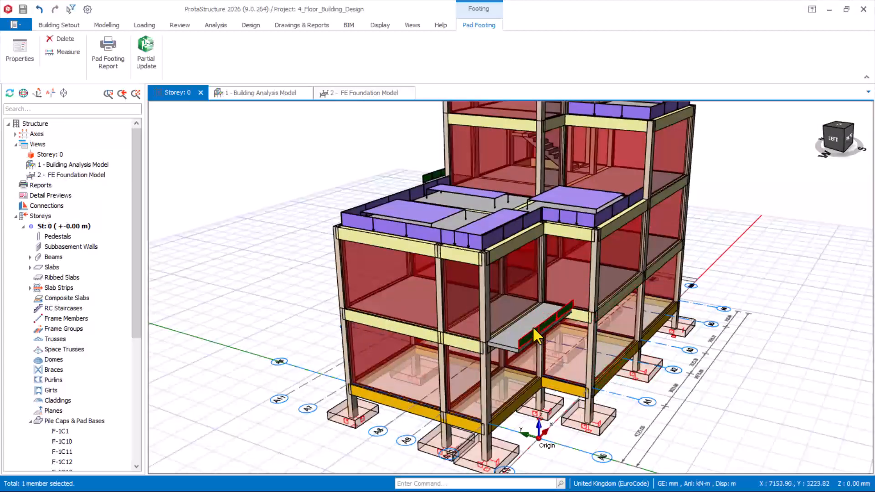
scroll(490, 278, up, 2)
scroll(490, 278, down, 3)
scroll(739, 293, up, 3)
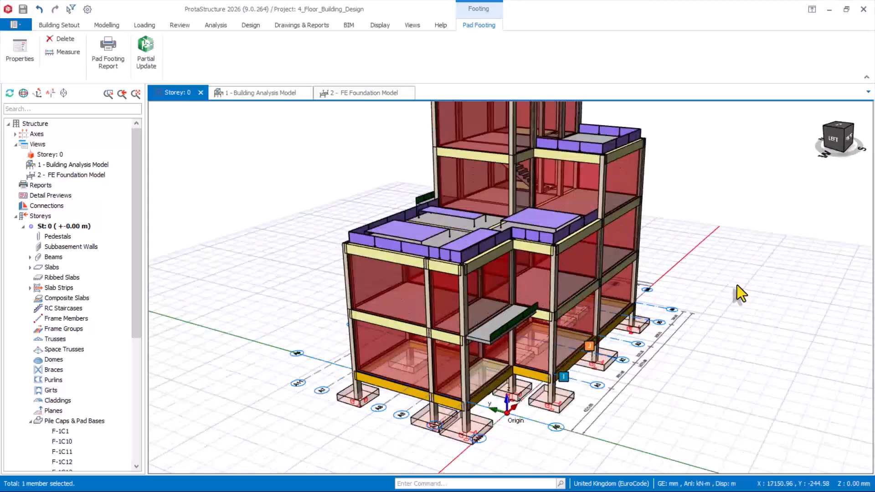
scroll(584, 356, down, 3)
middle_drag(556, 363, 547, 353)
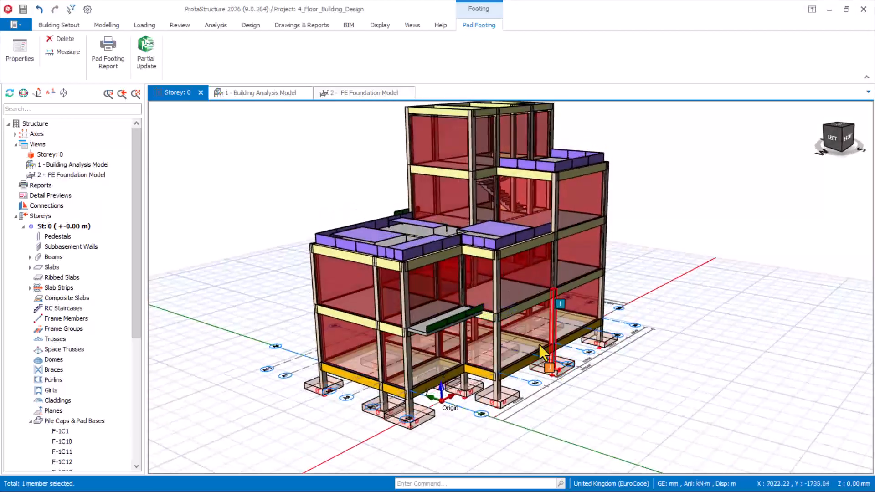
scroll(542, 346, up, 2)
scroll(622, 341, down, 3)
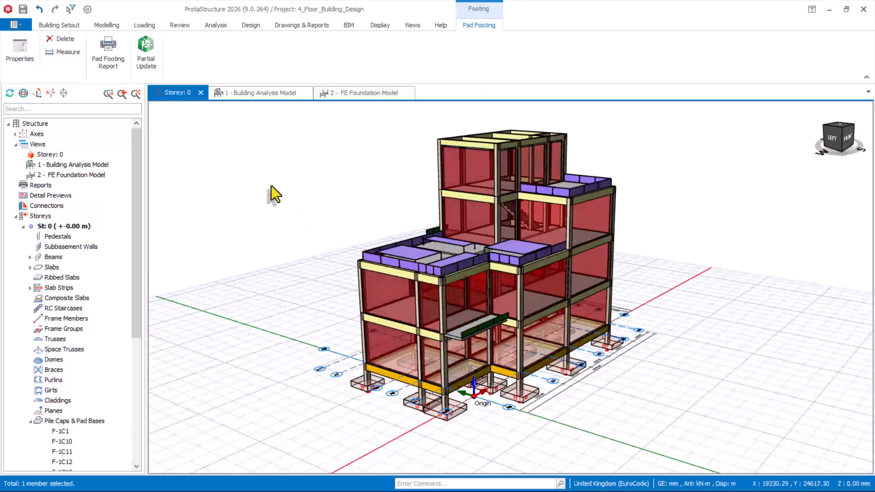
scroll(558, 153, up, 2)
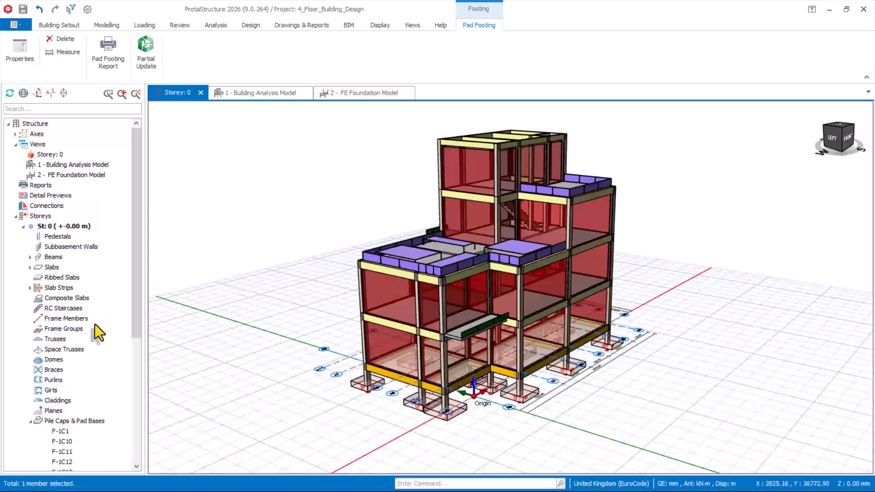
Collapse the pad base list in the project tree and launch ProtaDetails for the concrete detail drawings
click(30, 422)
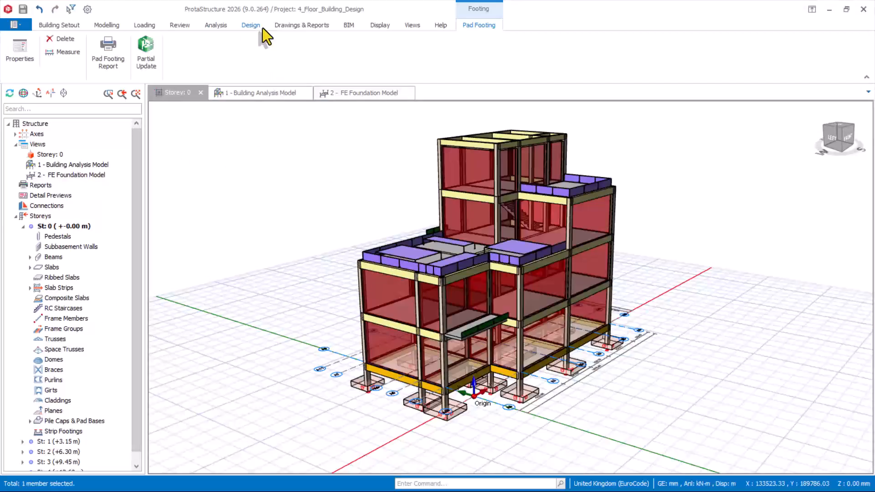
click(292, 26)
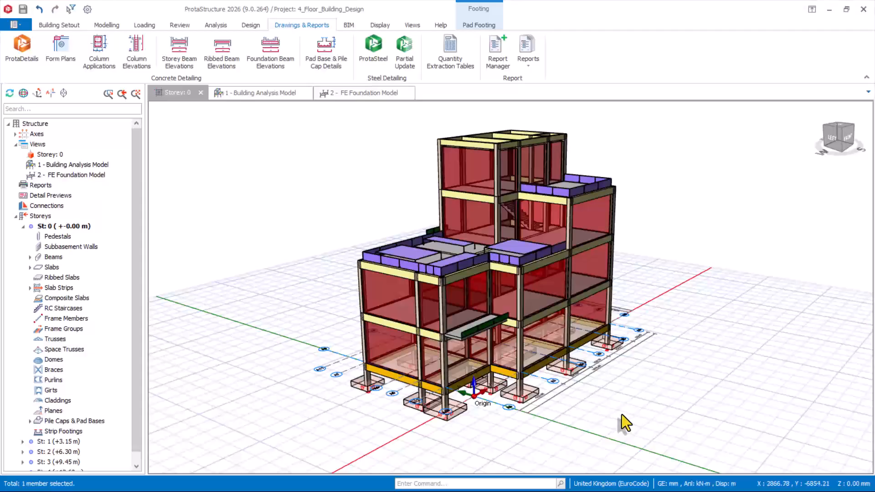
scroll(622, 294, down, 1)
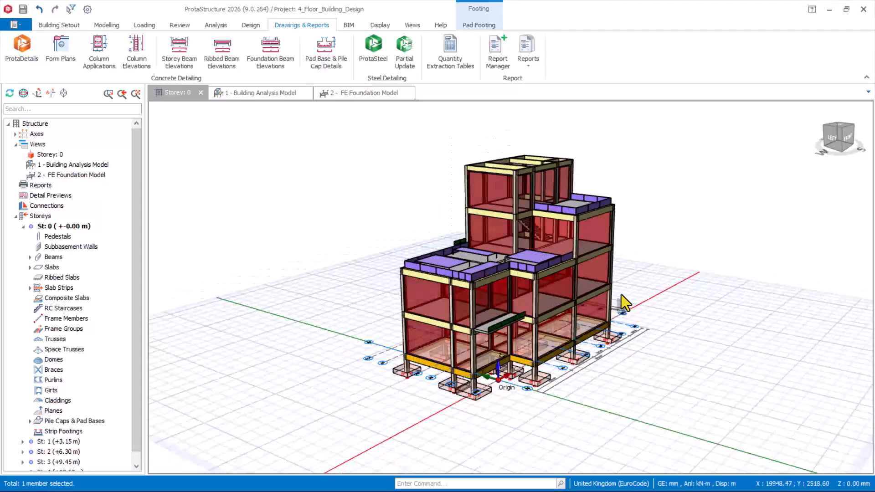
scroll(622, 296, up, 2)
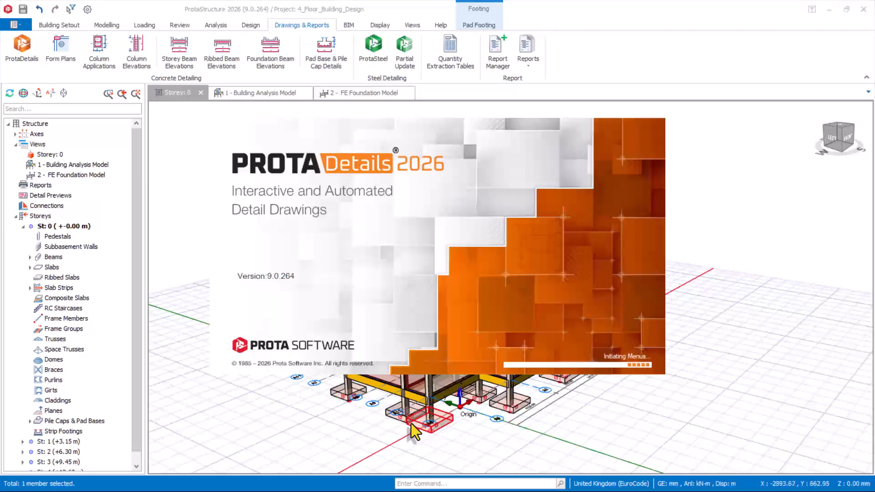
Create a new drawing and generate all detail types, from form plans to staircases, for storeys St: 0 to St: 4
mouse_move(414, 431)
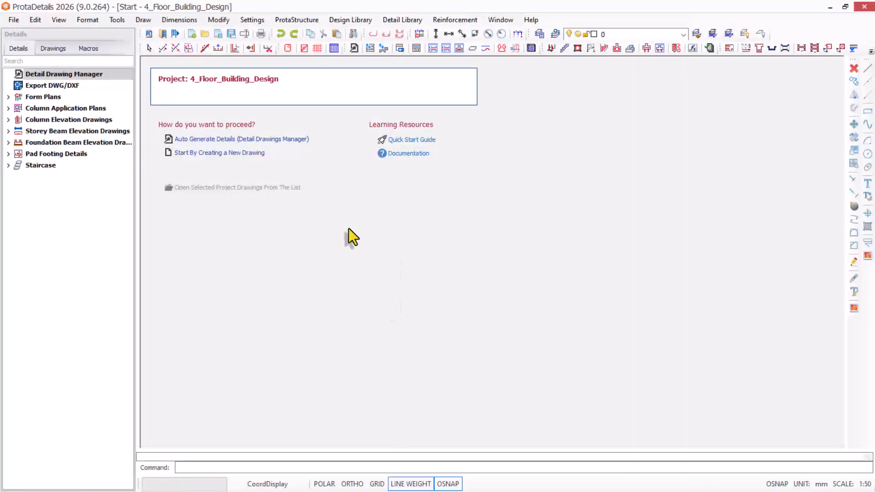
click(211, 151)
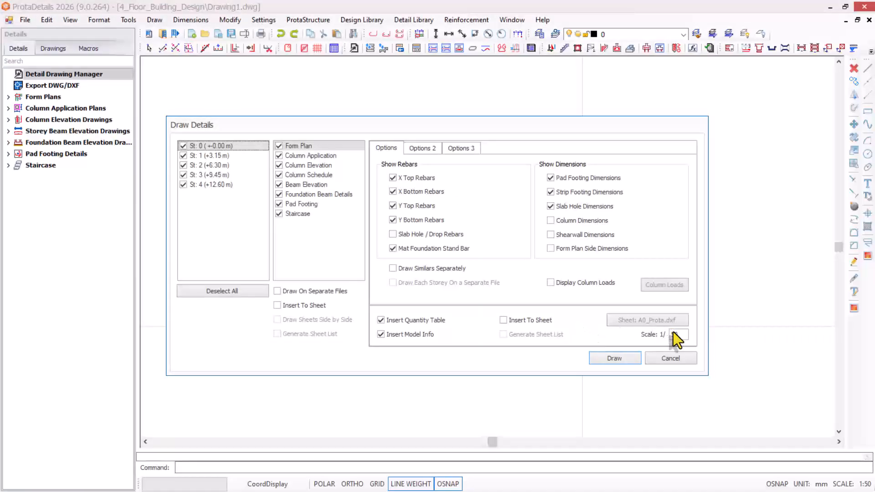
click(618, 361)
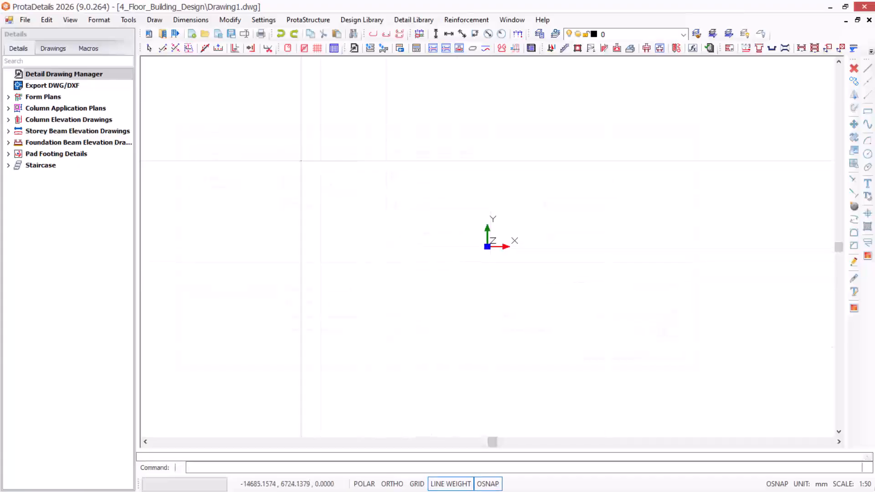
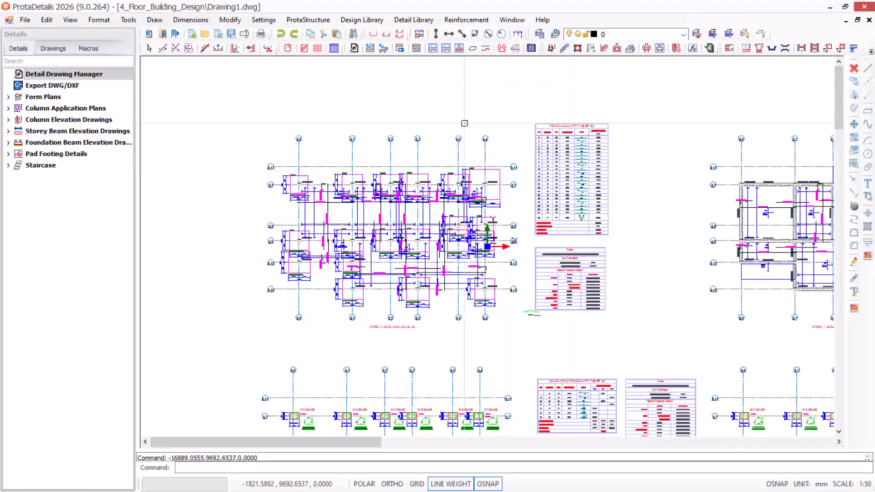
Examine the full set of generated detail drawings, looking closely at the staircase plans and sections
scroll(453, 149, down, 3)
scroll(453, 149, down, 5)
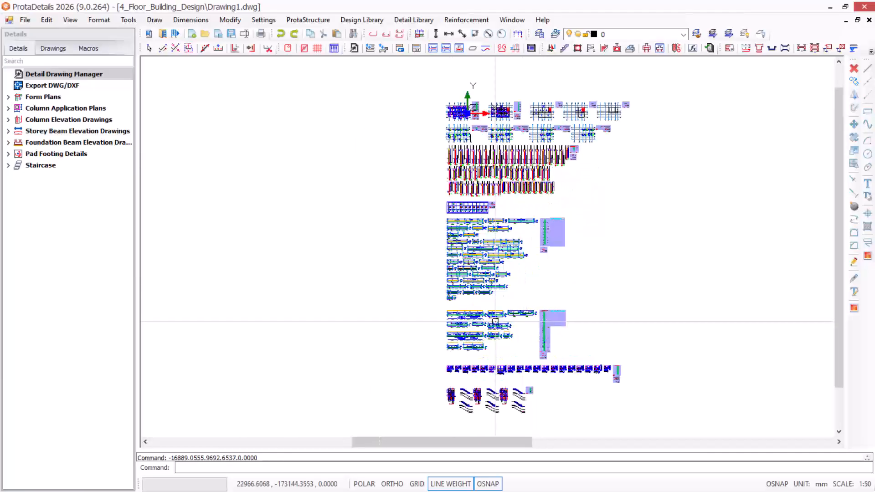
scroll(468, 376, up, 2)
scroll(468, 376, up, 5)
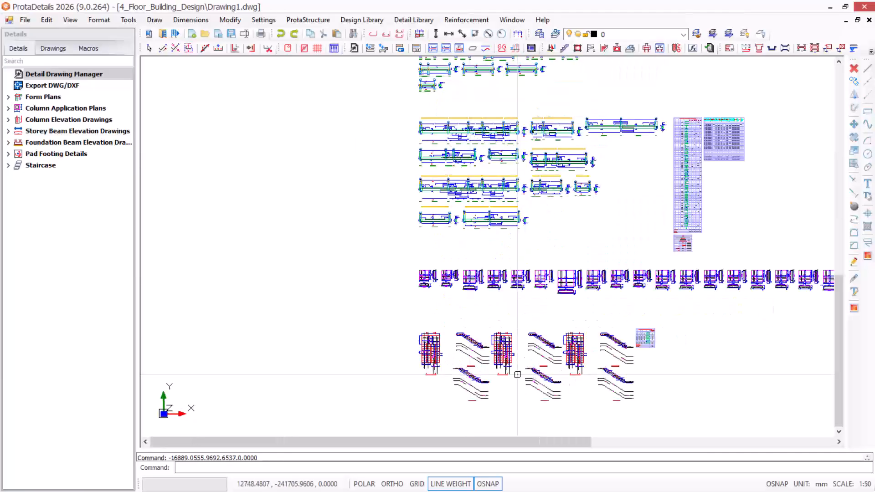
scroll(289, 333, up, 5)
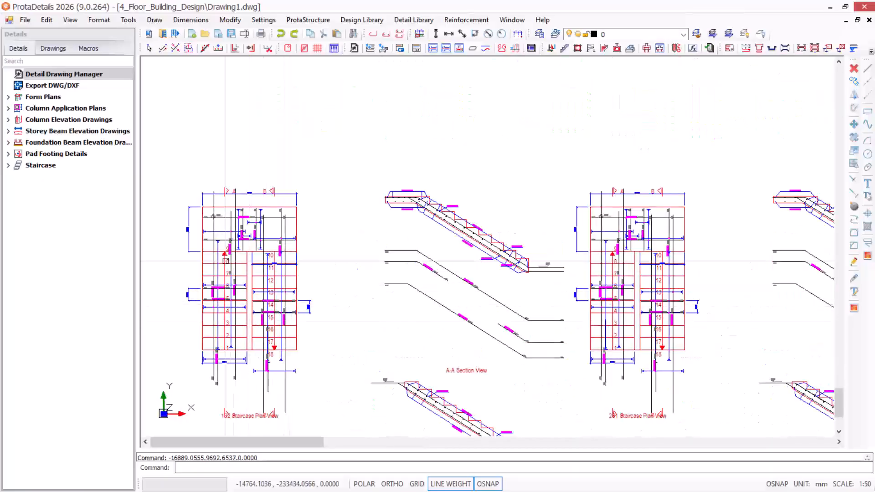
scroll(685, 195, down, 3)
scroll(685, 196, down, 4)
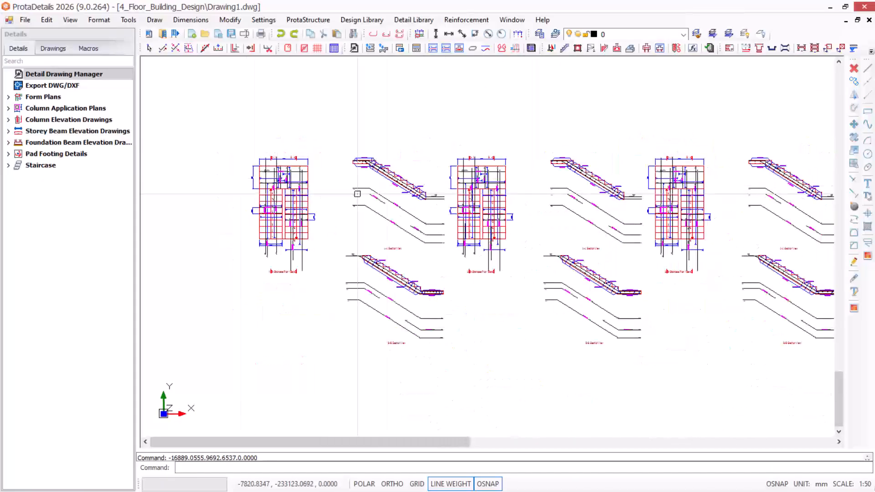
scroll(727, 185, up, 3)
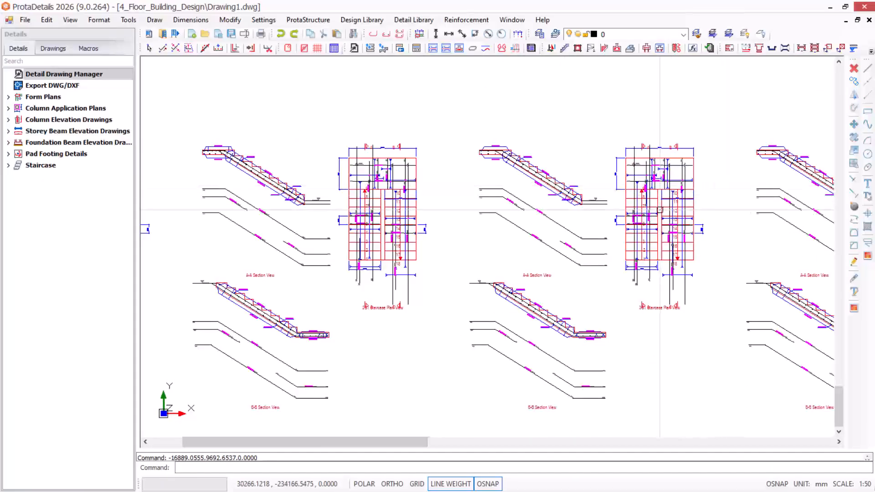
Examine the staircase plan's reinforcement bars, tread numbers and dimensions up close
scroll(626, 269, up, 5)
scroll(626, 269, up, 4)
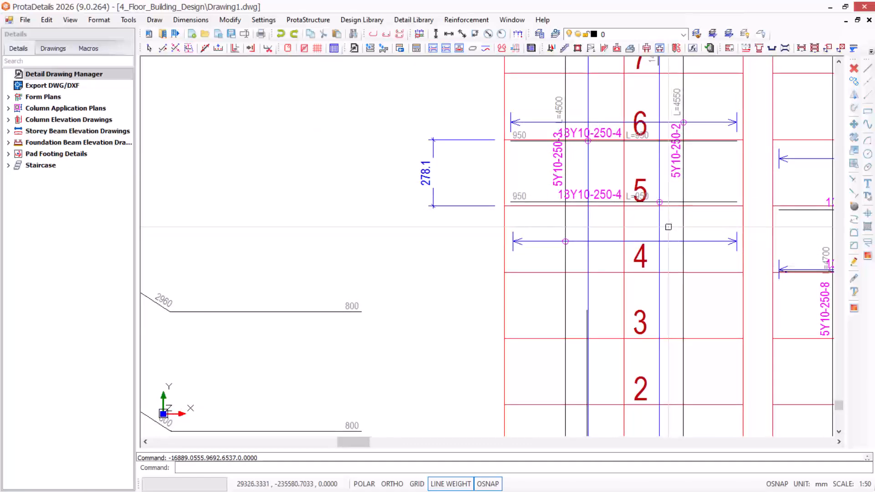
scroll(620, 250, down, 3)
scroll(632, 98, up, 2)
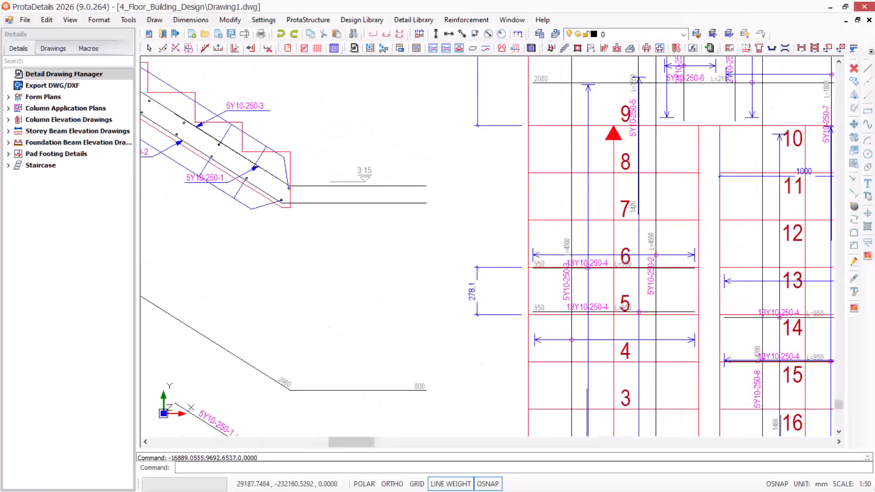
scroll(657, 100, down, 2)
scroll(684, 99, up, 4)
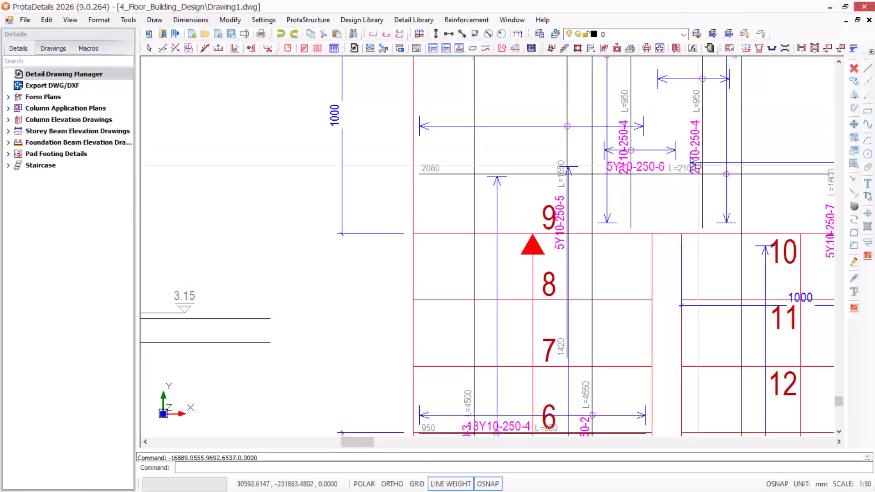
scroll(596, 231, down, 5)
Examine the row of pad footing details, including the plans and sections around footings F-1C6 and F-1C7
scroll(597, 232, up, 5)
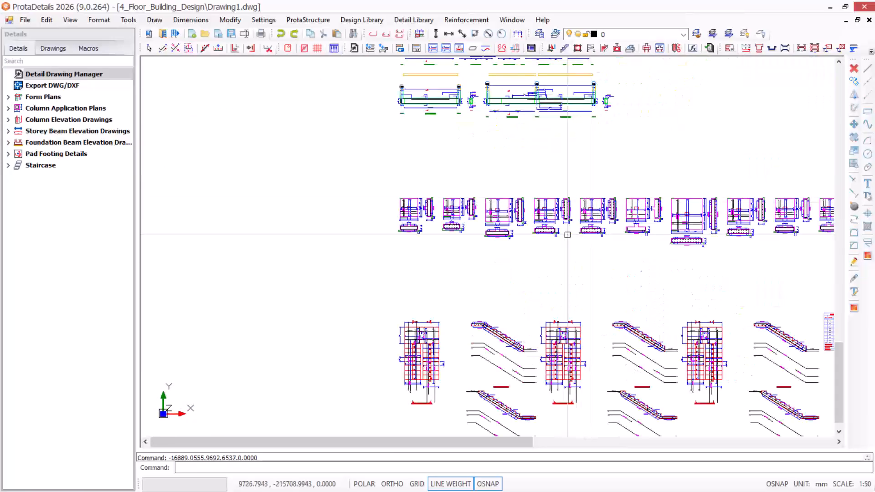
scroll(356, 142, down, 3)
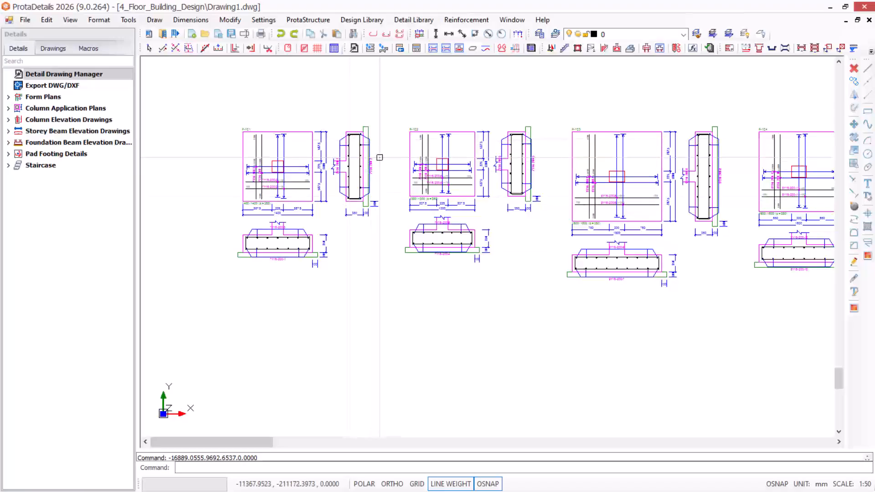
scroll(502, 201, up, 4)
scroll(530, 206, up, 4)
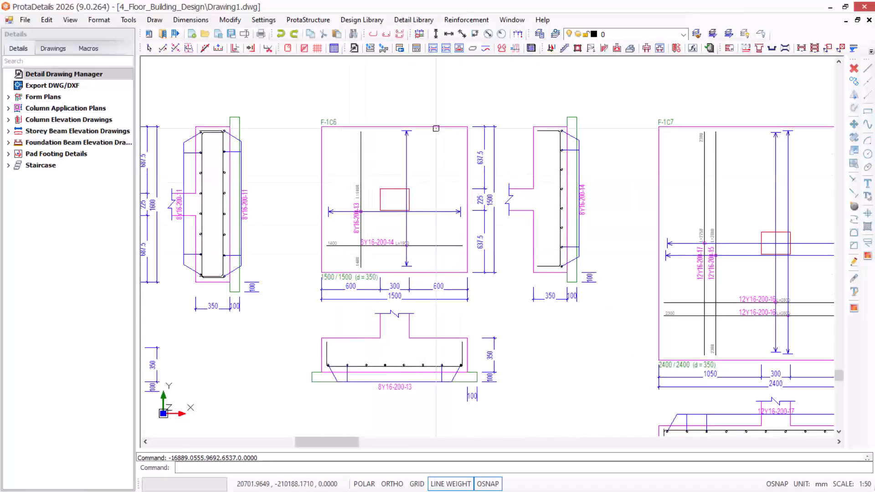
scroll(367, 151, down, 5)
scroll(368, 150, up, 3)
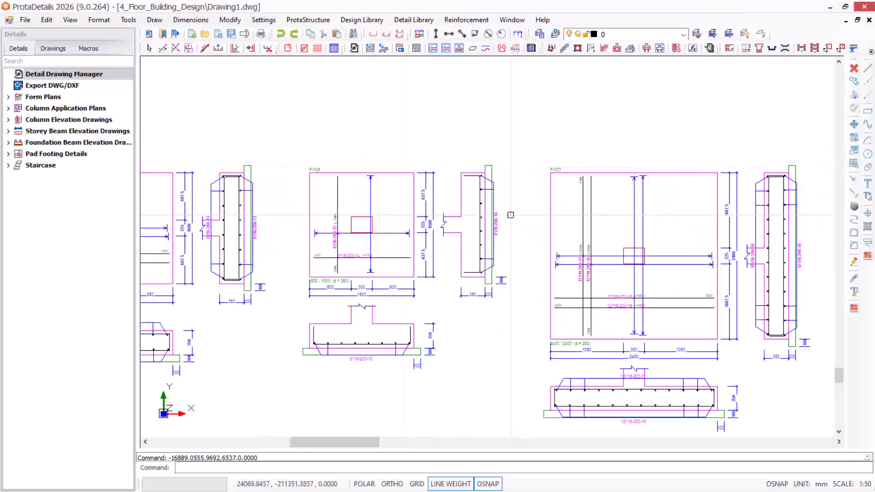
scroll(455, 215, down, 3)
scroll(759, 209, up, 3)
middle_drag(504, 197, 402, 198)
scroll(402, 219, down, 4)
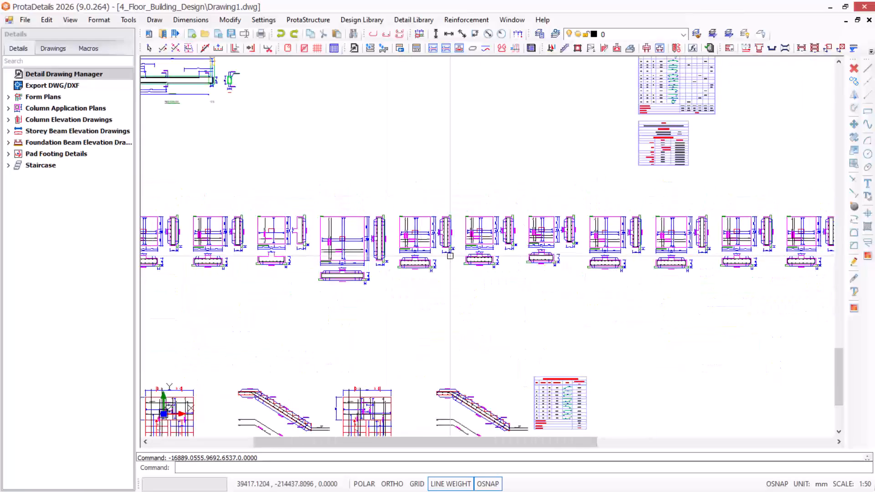
scroll(628, 237, up, 1)
scroll(553, 318, down, 3)
scroll(565, 346, down, 2)
Examine the foundation beam elevations, their cross-sections and the accompanying quantity tables
scroll(441, 285, up, 8)
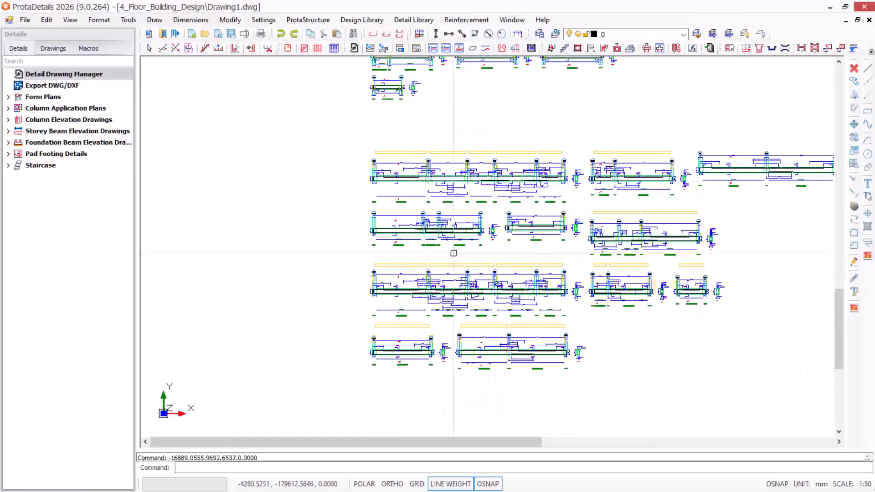
scroll(535, 194, up, 5)
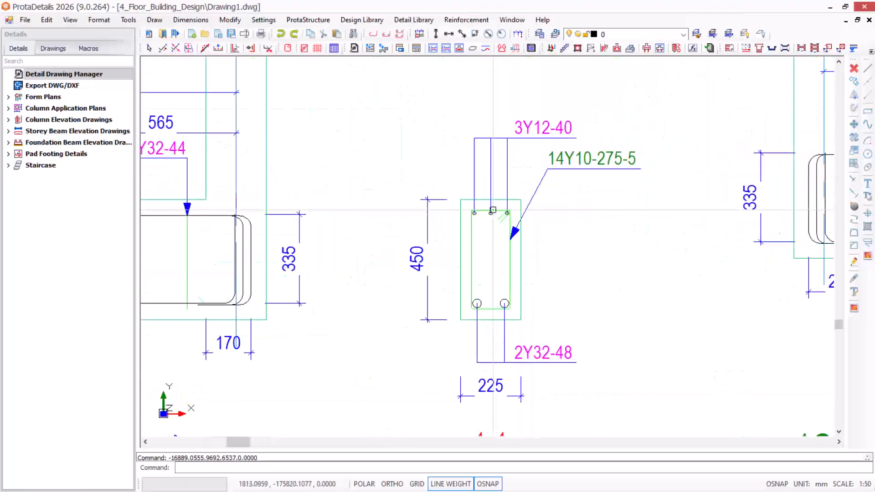
scroll(527, 254, down, 7)
scroll(287, 232, up, 2)
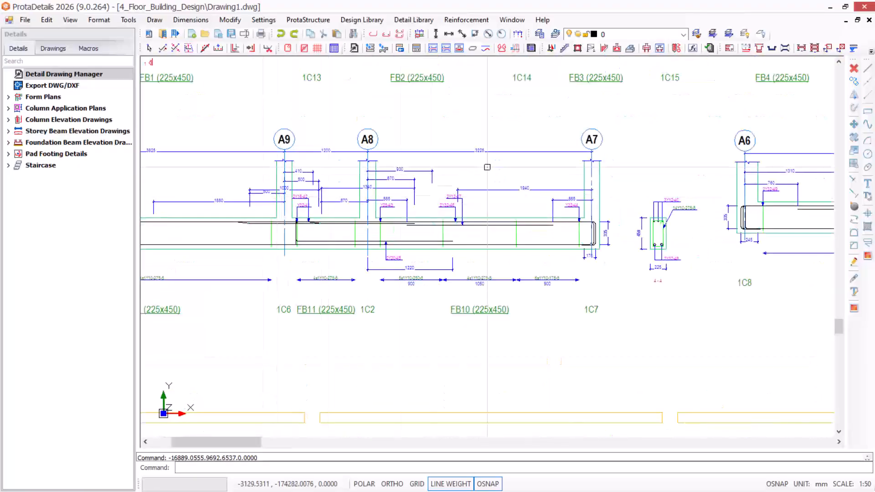
scroll(485, 169, down, 8)
scroll(445, 223, down, 2)
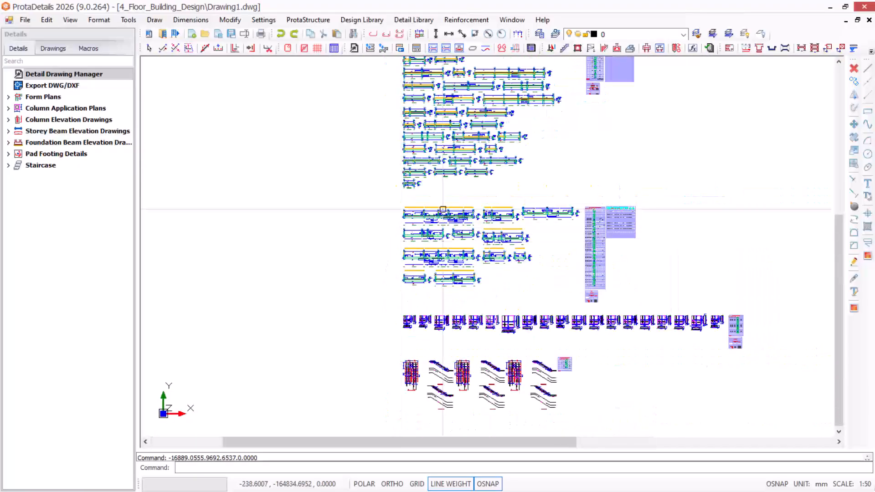
scroll(631, 218, up, 5)
scroll(631, 218, up, 3)
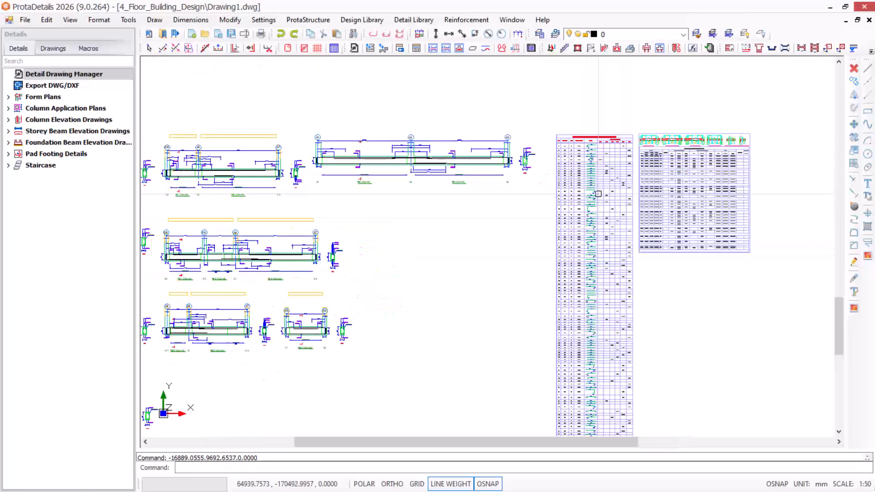
scroll(523, 249, down, 6)
scroll(523, 249, down, 3)
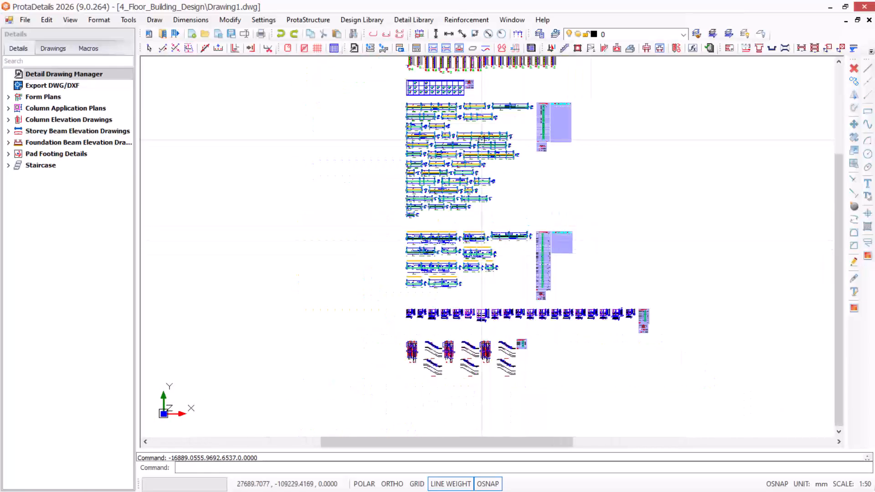
Review the whole set of generated details, from the storey beam elevations up to the column drawings and form plans
scroll(484, 137, up, 3)
scroll(484, 136, down, 3)
scroll(444, 114, up, 3)
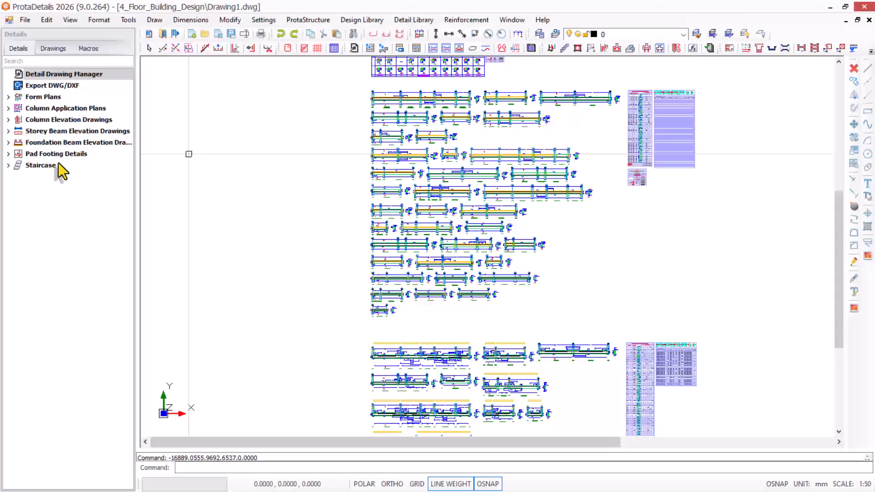
scroll(421, 193, down, 3)
scroll(420, 193, up, 3)
scroll(421, 193, up, 2)
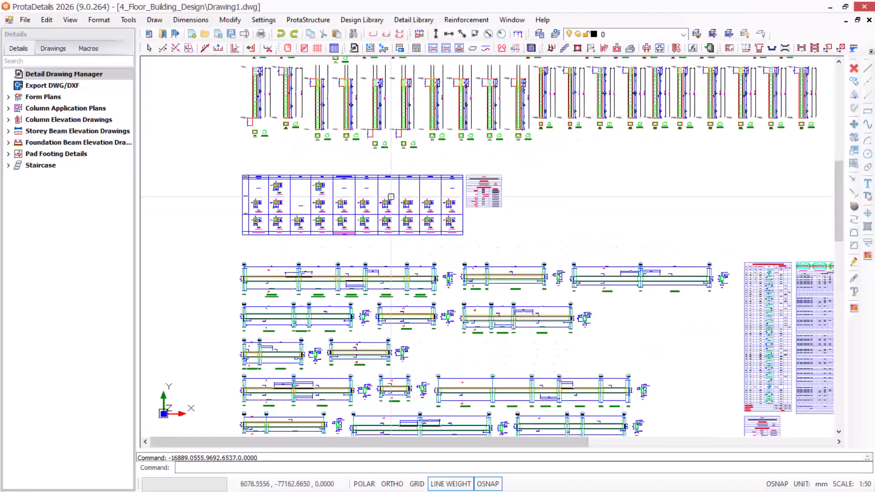
scroll(446, 215, down, 3)
scroll(456, 223, up, 2)
scroll(477, 238, down, 3)
scroll(477, 238, down, 3)
scroll(482, 190, up, 6)
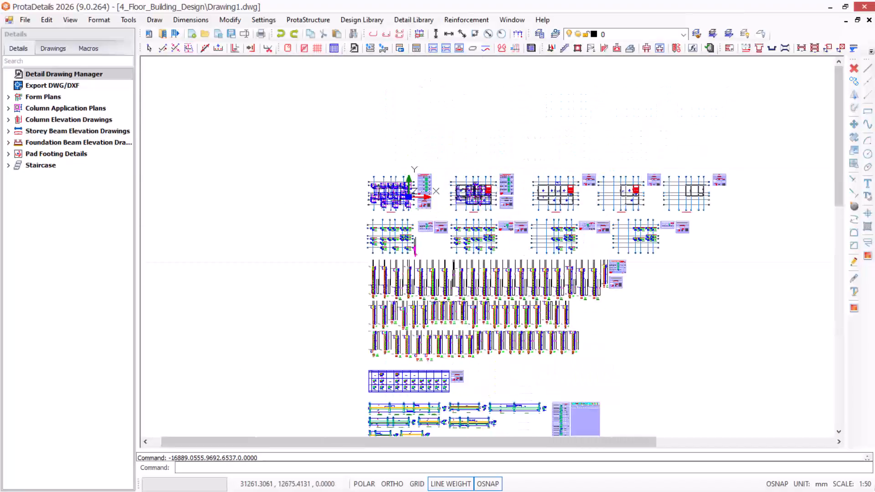
scroll(809, 183, up, 1)
scroll(537, 299, down, 6)
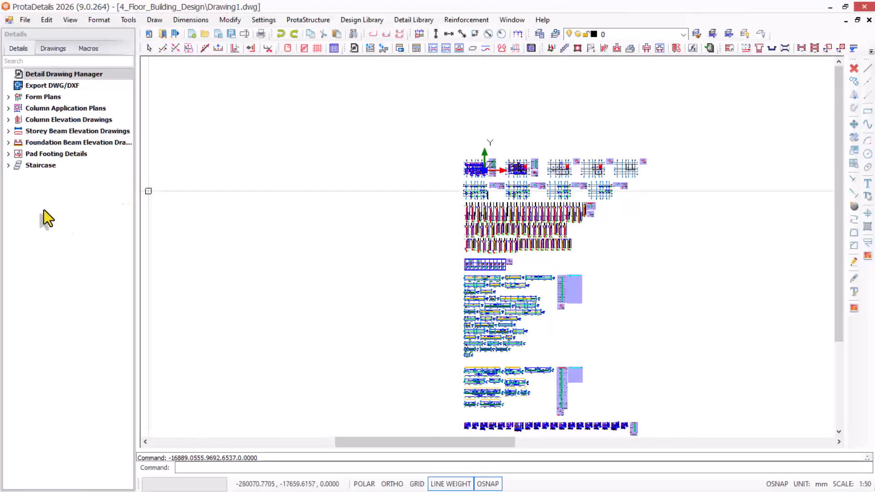
Expand the staircase and foundation beam elevation groups in the details tree, listing the individual foundation beam axes
click(8, 165)
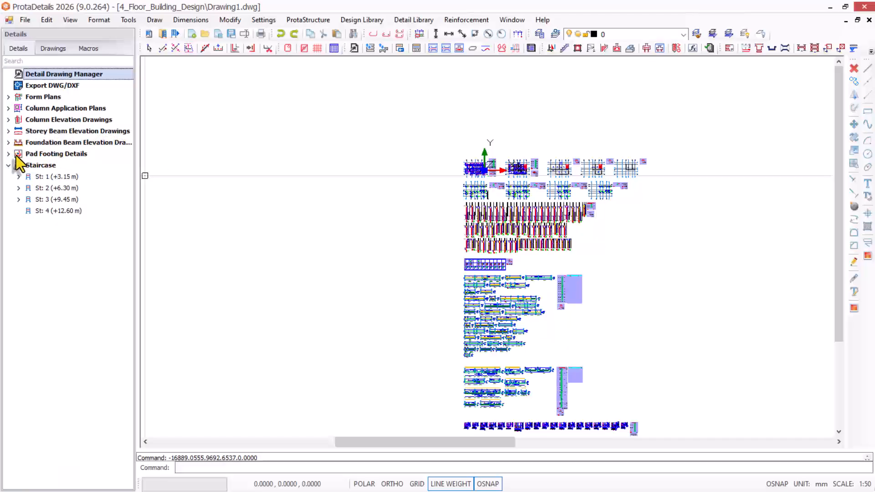
click(9, 143)
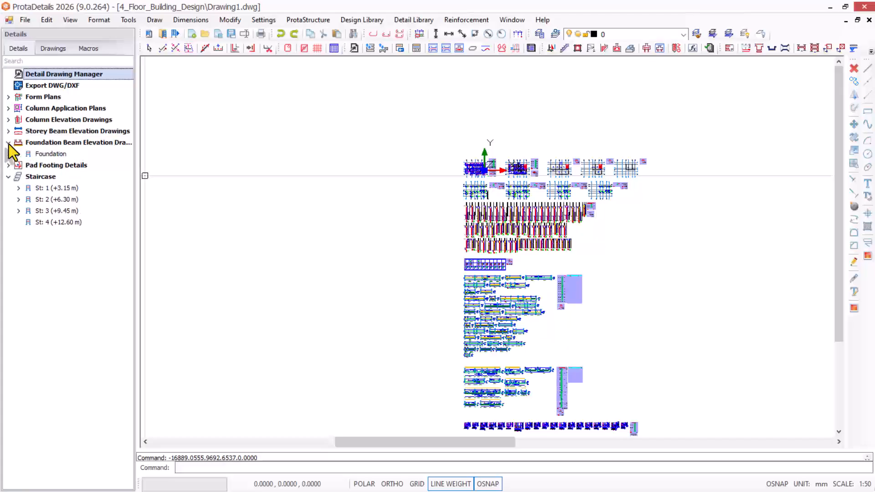
click(19, 154)
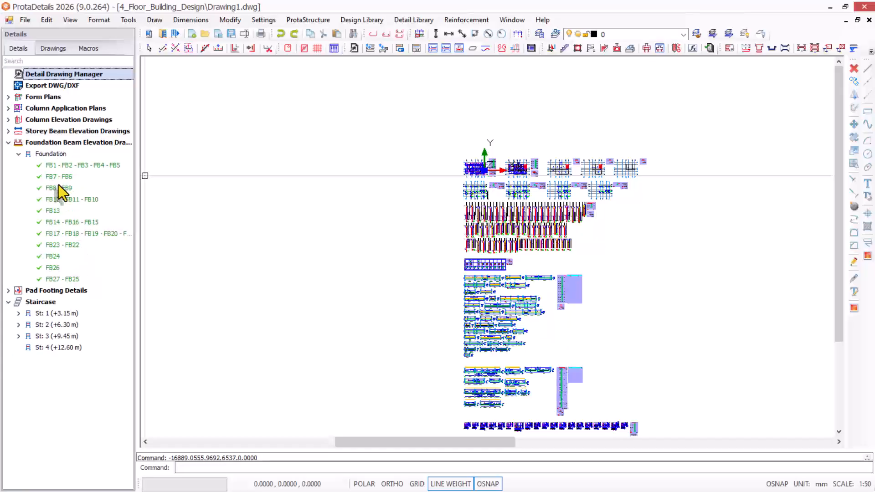
click(50, 154)
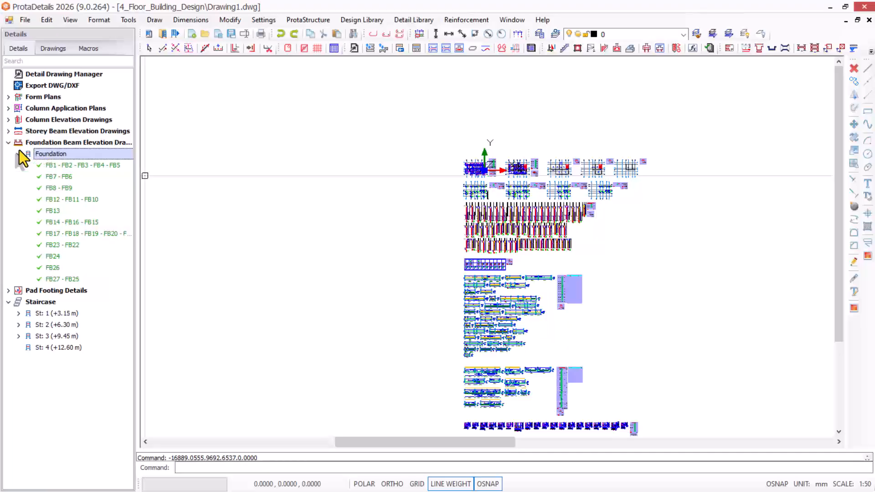
Draw the foundation beam details for all axes, inserted to the A0_Prota.dxf sheet at scale 1/25, beside the existing drawings
click(47, 142)
right_click(47, 141)
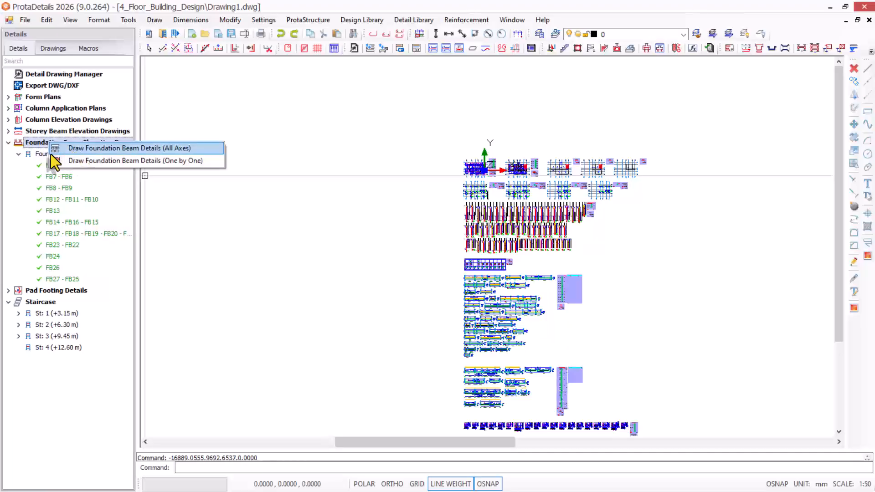
click(100, 151)
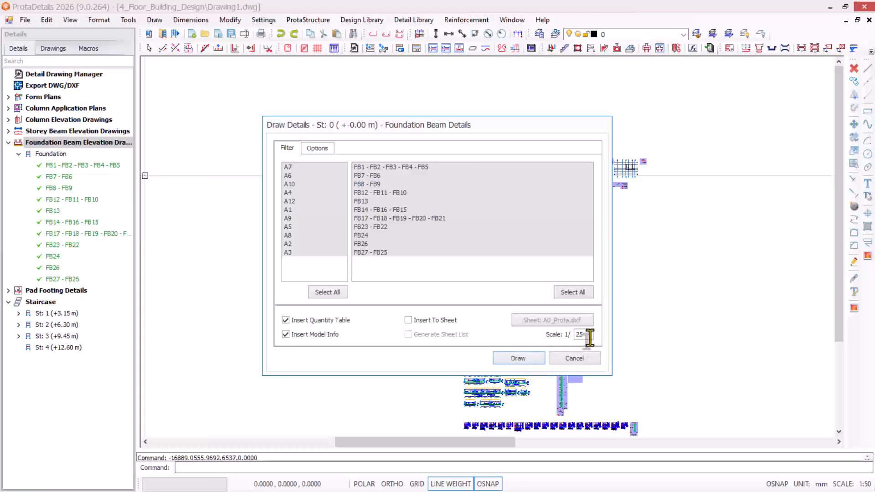
double_click(589, 336)
click(409, 320)
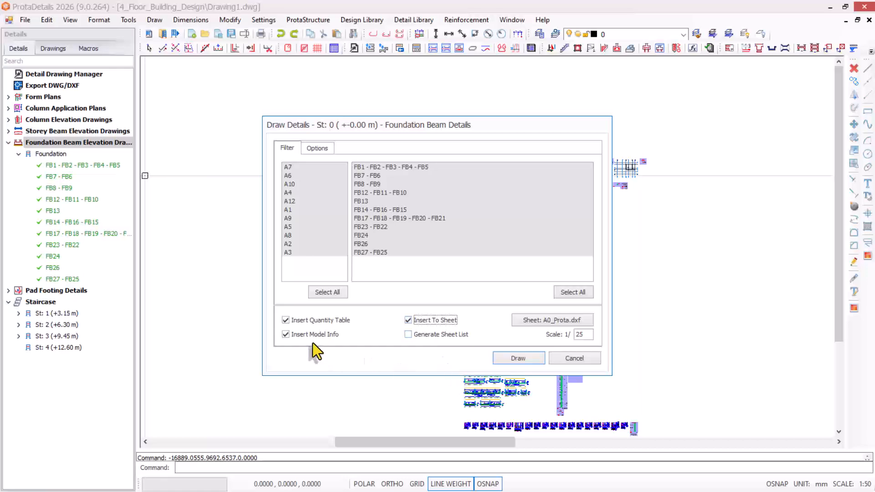
click(517, 358)
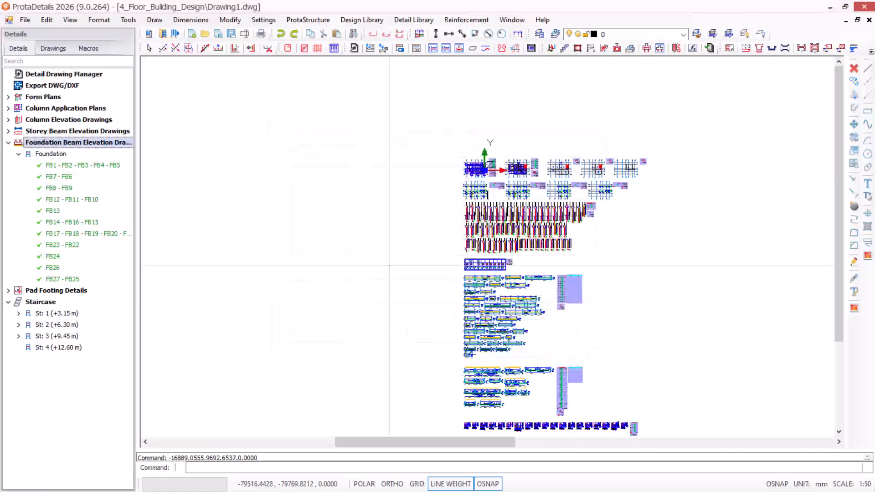
click(436, 187)
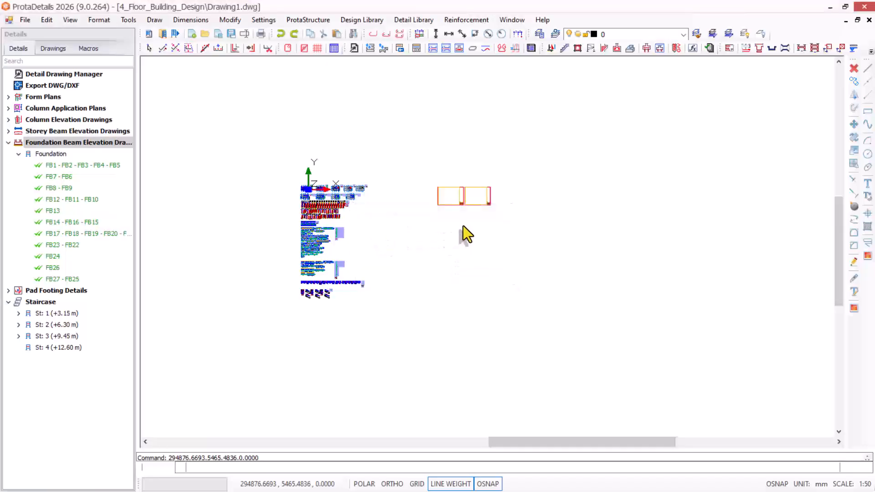
Examine the two foundation beam detail sheets, checking the beam elevations and the quantity table layout
scroll(439, 195, up, 6)
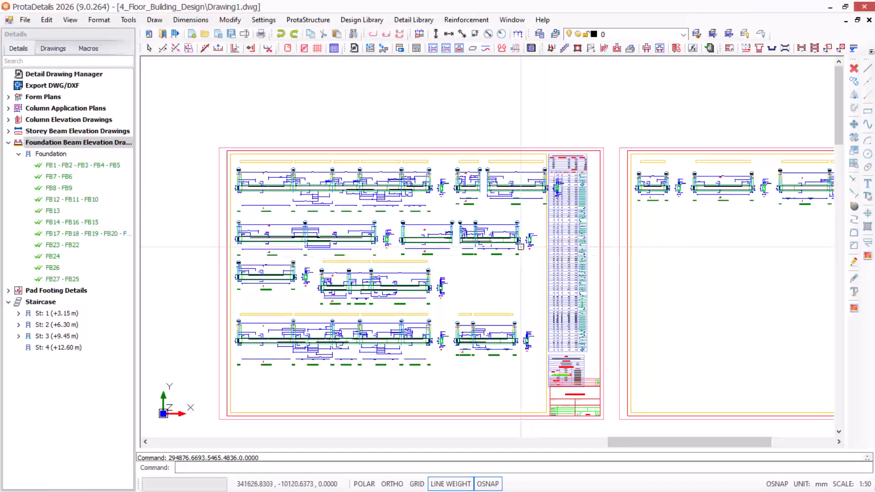
scroll(371, 157, up, 4)
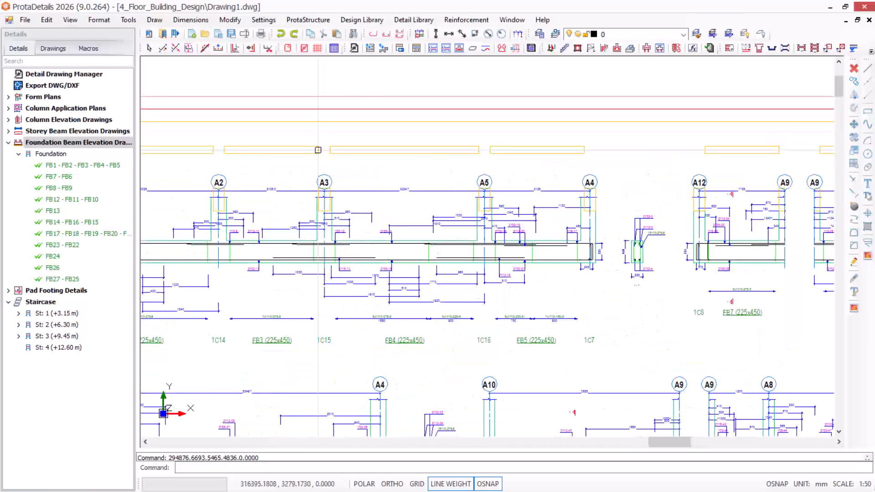
scroll(461, 189, down, 6)
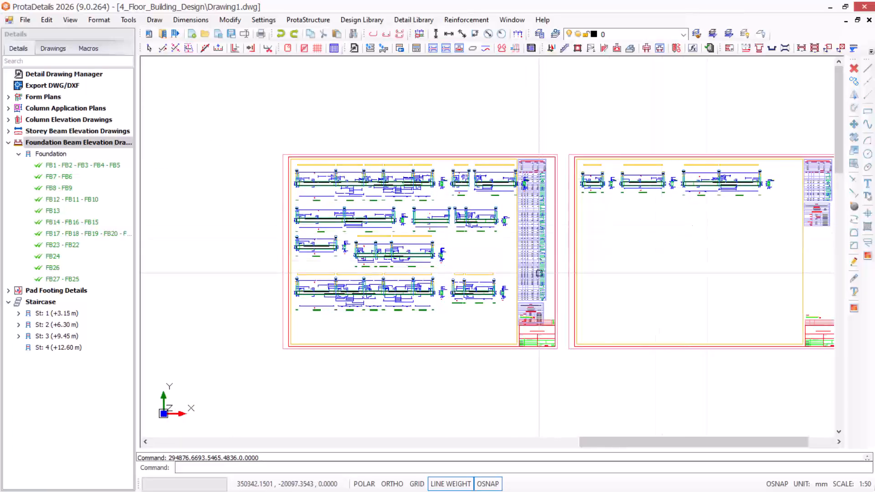
scroll(539, 275, up, 2)
scroll(547, 269, down, 1)
scroll(549, 270, up, 3)
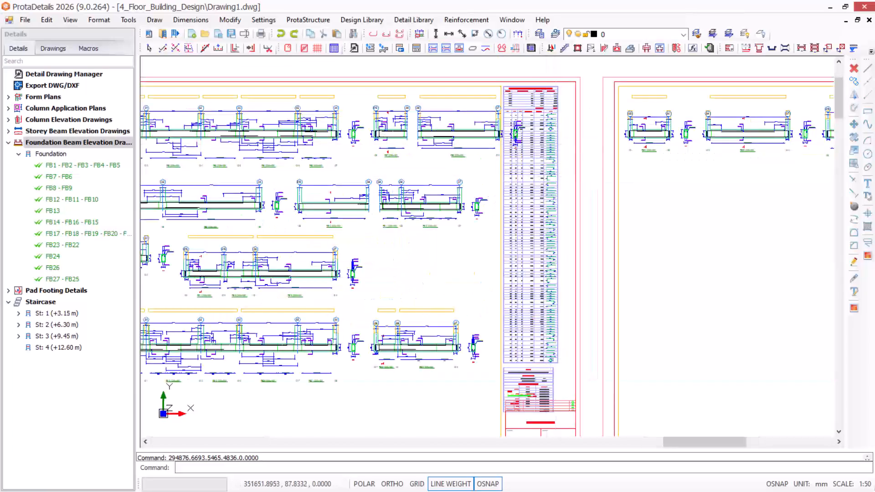
scroll(549, 269, down, 2)
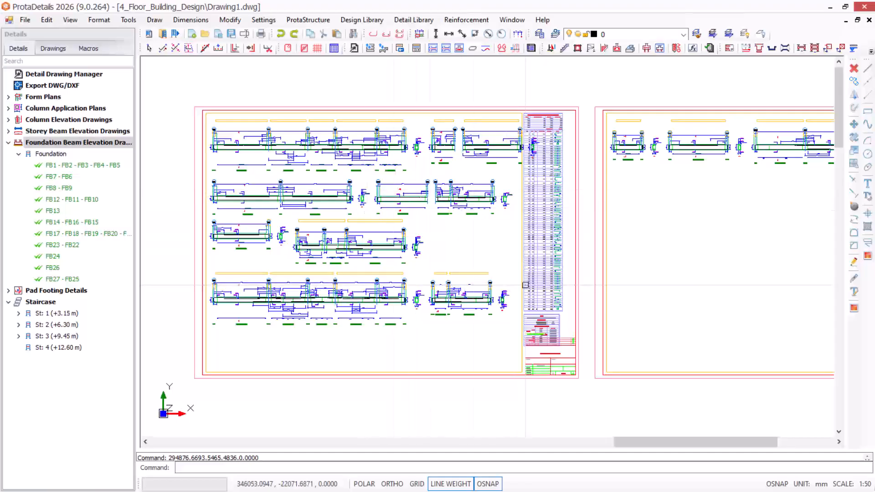
Examine the first sheet's title block and the model information table above it
scroll(738, 385, up, 3)
scroll(738, 385, up, 1)
scroll(549, 232, down, 1)
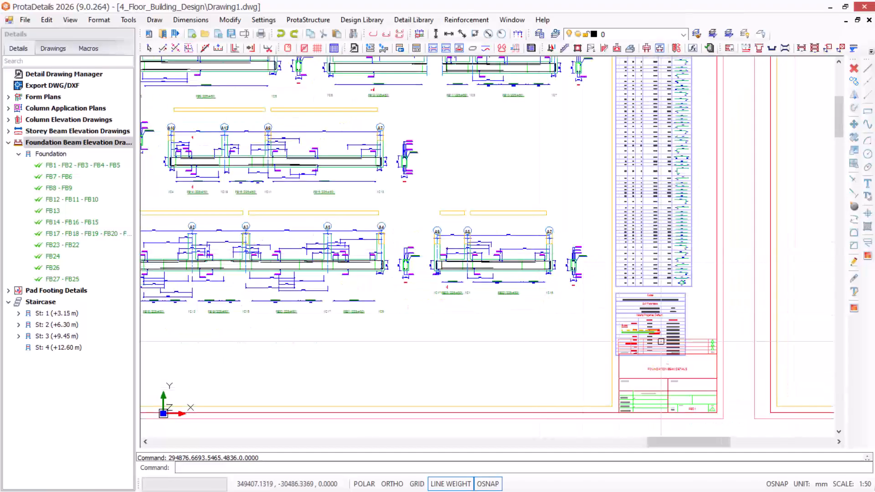
scroll(692, 377, up, 2)
scroll(613, 254, down, 3)
scroll(611, 326, up, 5)
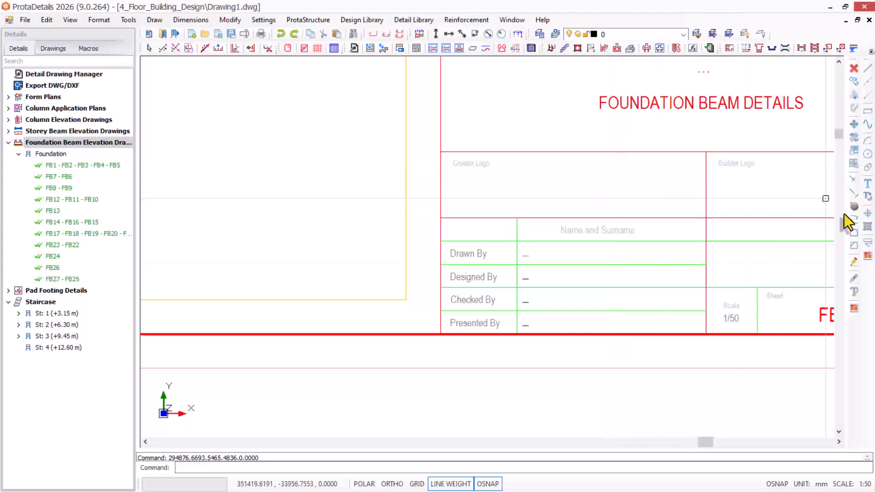
scroll(474, 334, down, 3)
scroll(534, 272, up, 2)
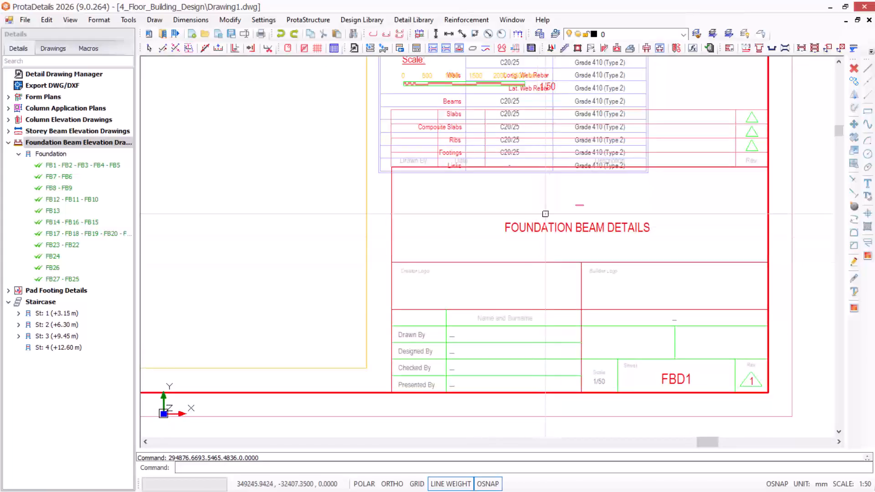
Review the overall layout of all detail drawings together with the two foundation beam sheets beside them
scroll(545, 214, down, 6)
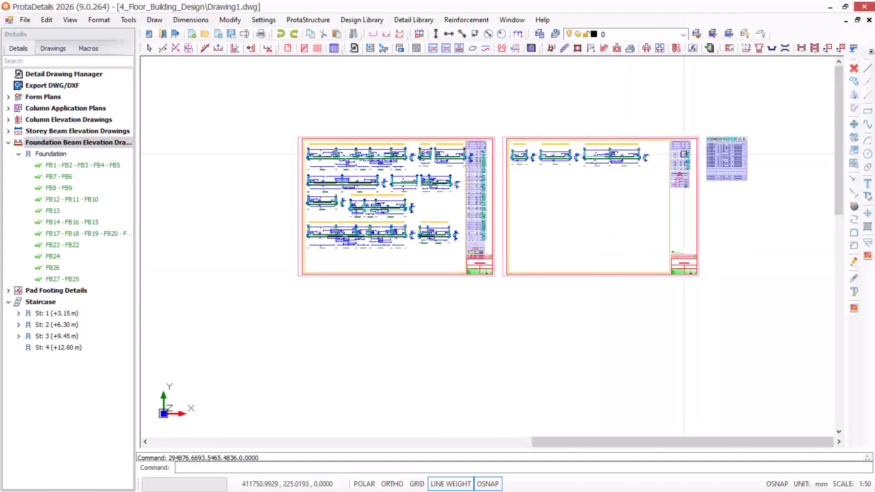
scroll(723, 139, up, 2)
scroll(618, 139, down, 6)
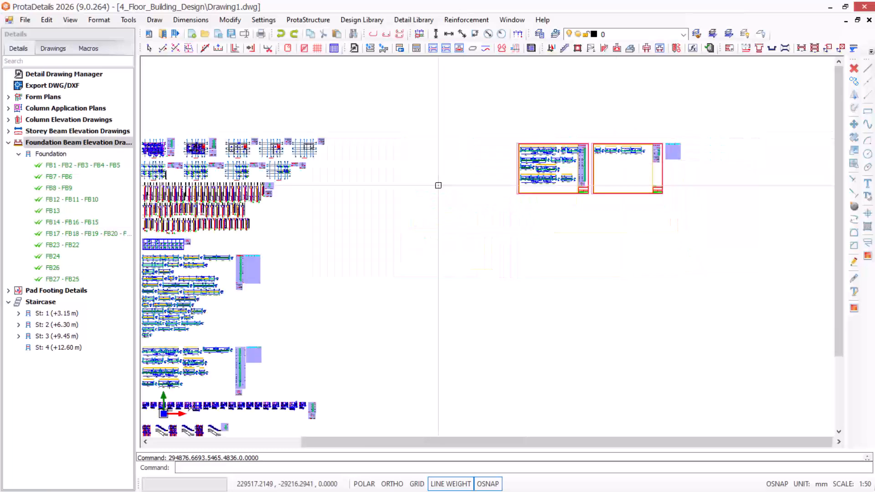
scroll(495, 179, down, 3)
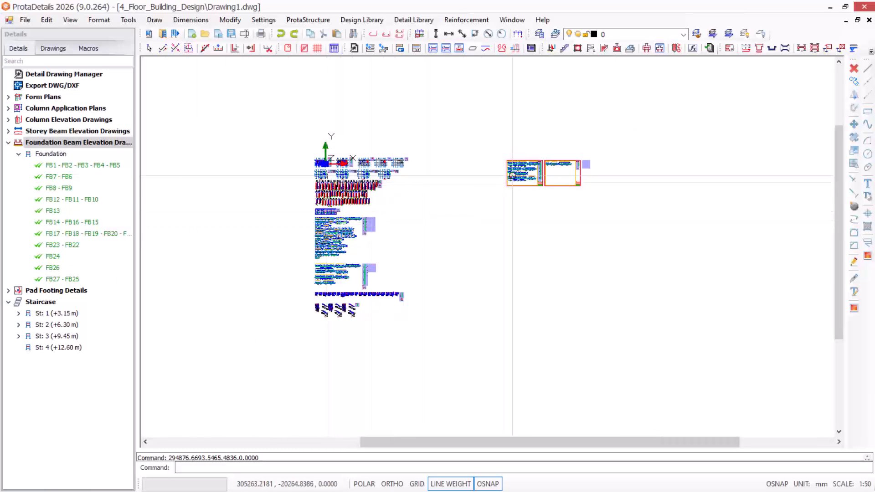
scroll(531, 173, up, 3)
scroll(522, 219, down, 3)
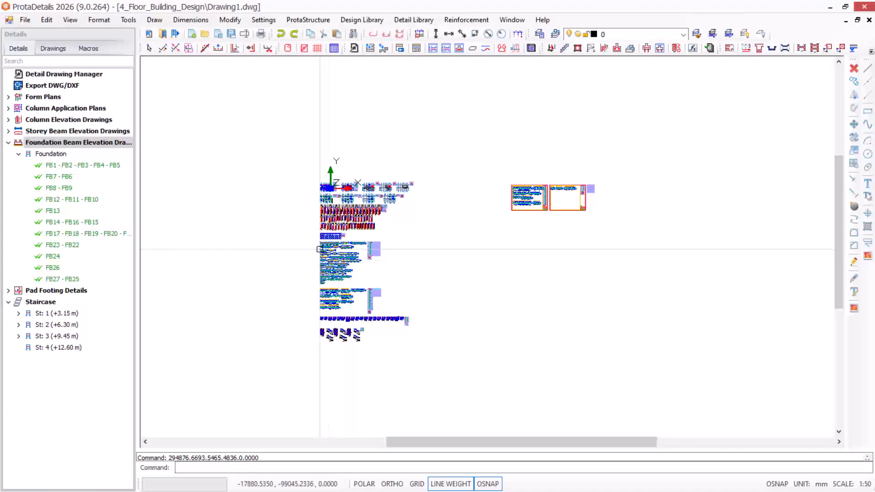
scroll(320, 249, up, 1)
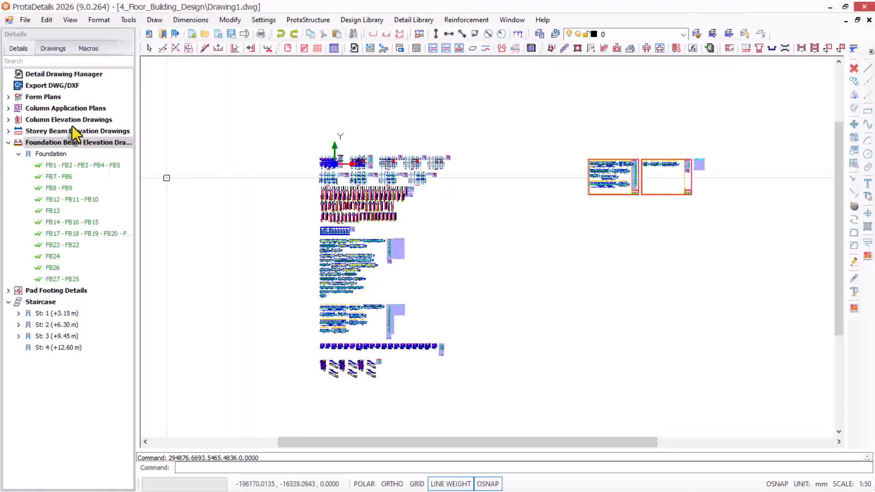
Export Drawing1.dwg in DWG2010 format to the project's ExportedDrawings folder
click(36, 89)
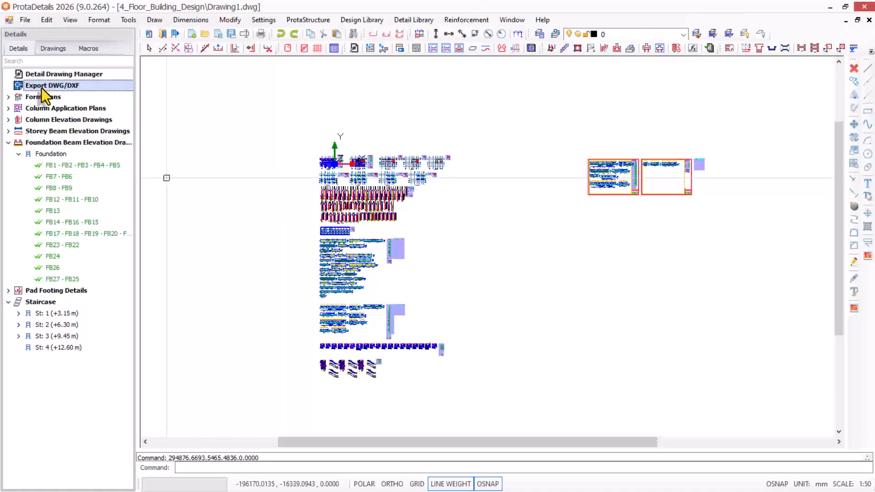
right_click(42, 89)
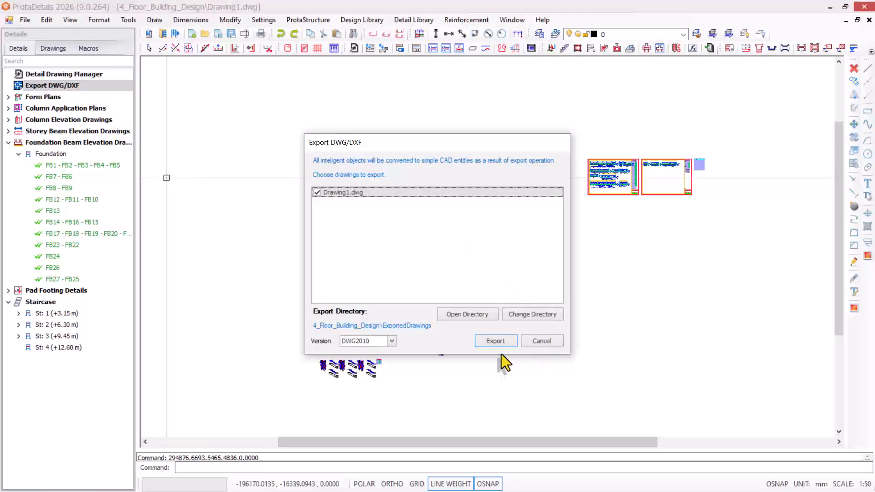
click(496, 342)
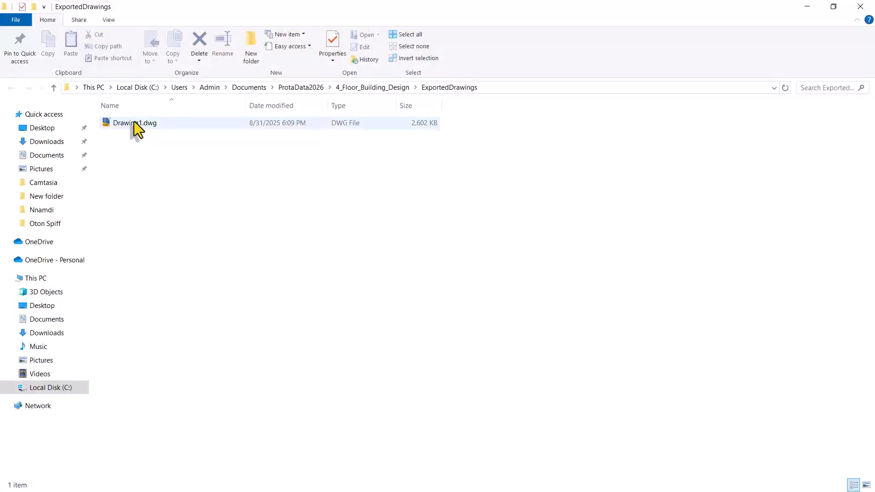
Open the exported Drawing1.dwg in AutoCAD, continuing past the foreign DWG file notice
click(130, 124)
double_click(129, 124)
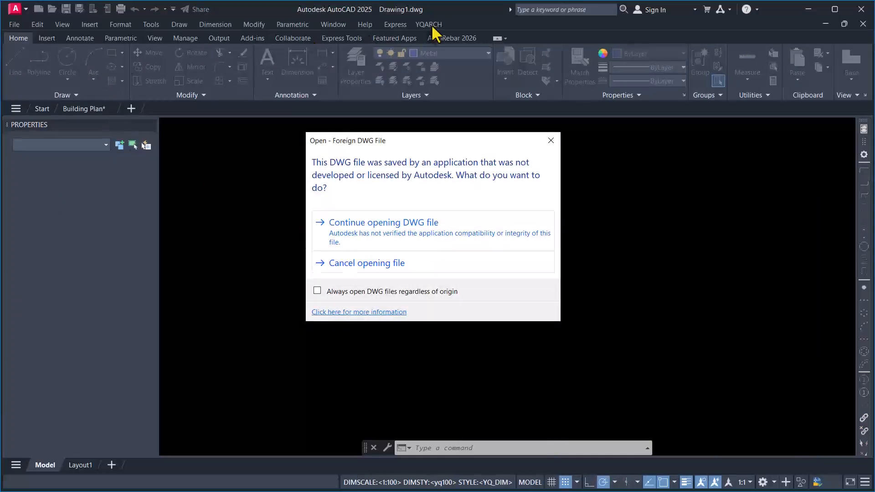
click(348, 226)
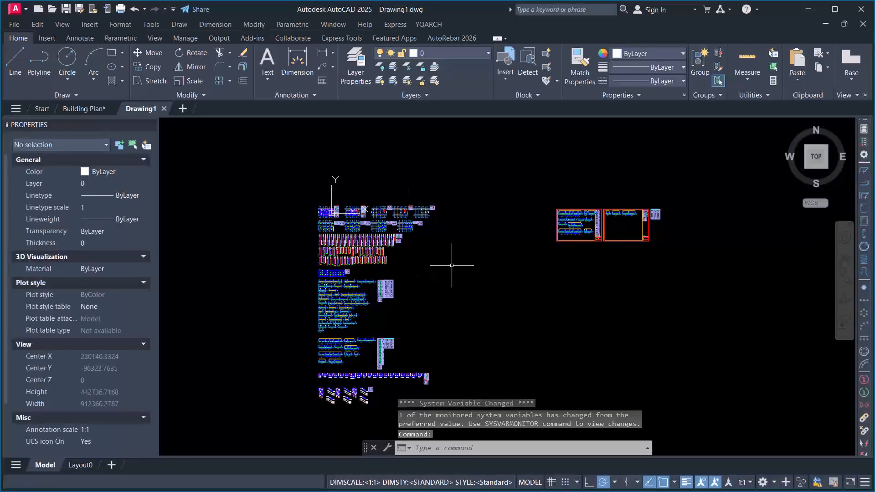
Examine the exported form plans, column elevations, beam details and foundation beam sheets in AutoCAD
scroll(338, 301, up, 2)
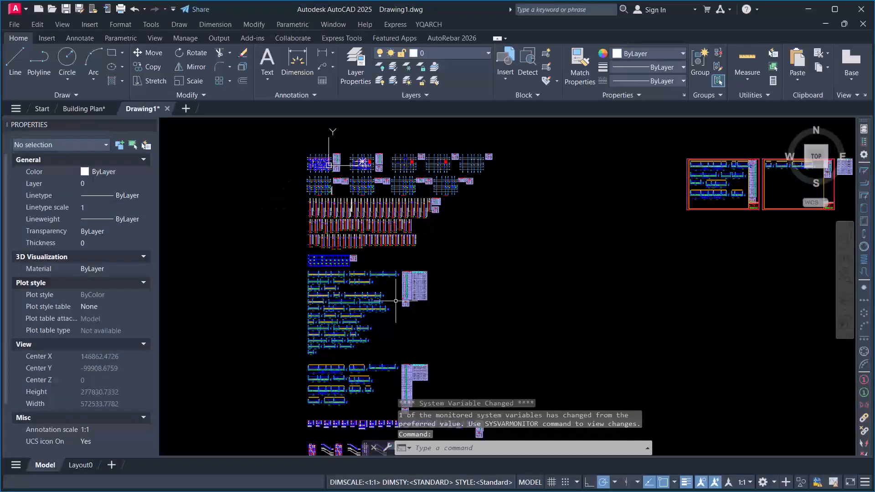
scroll(363, 324, up, 2)
scroll(338, 236, down, 4)
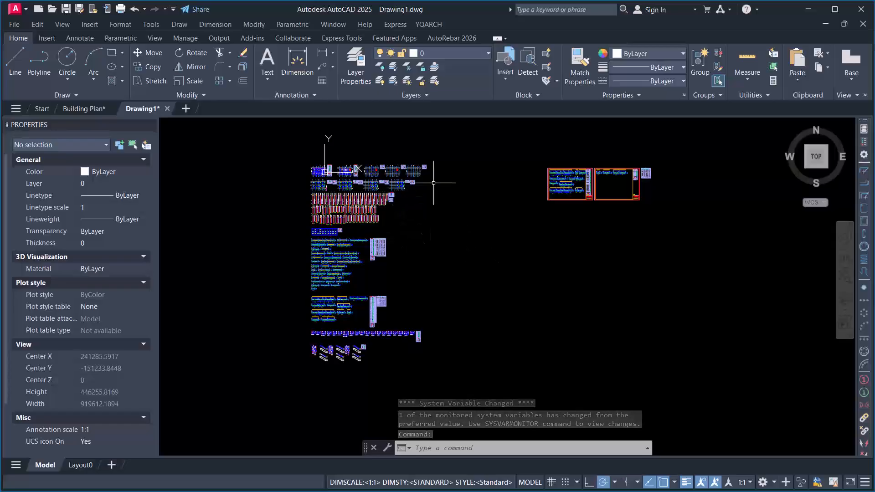
scroll(374, 179, up, 2)
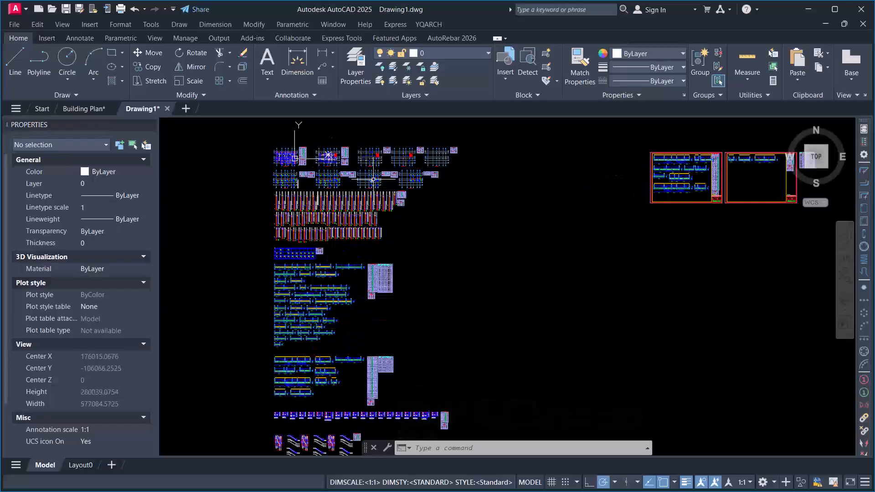
scroll(373, 179, up, 2)
scroll(501, 223, down, 4)
scroll(485, 218, up, 2)
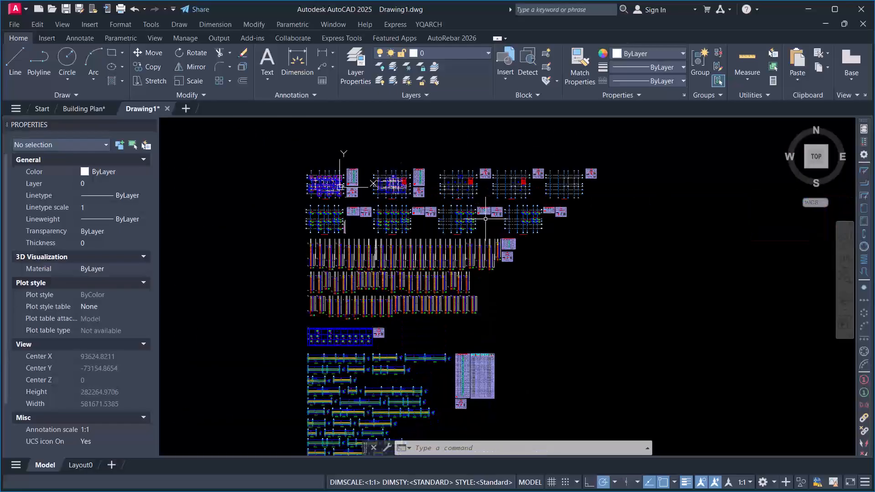
scroll(426, 202, up, 2)
scroll(311, 194, down, 2)
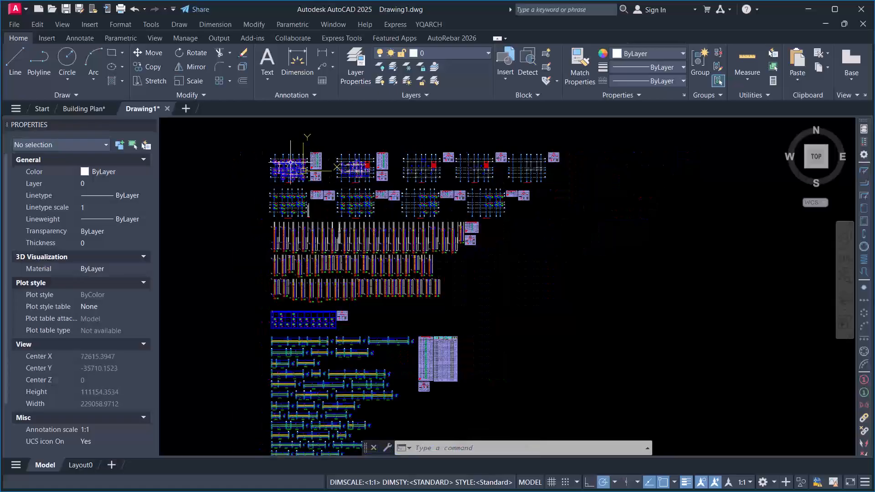
click(713, 188)
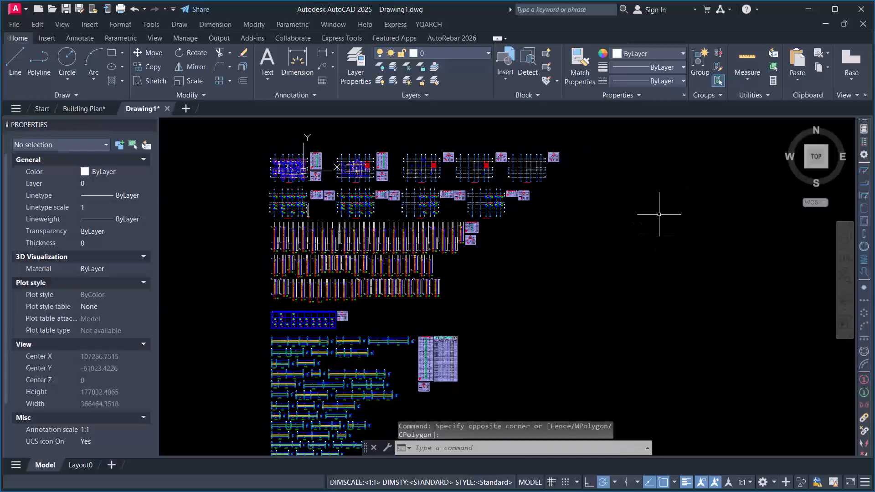
Minimise AutoCAD, the ExportedDrawings folder and ProtaDetails to switch back to the ProtaStructure building model
click(809, 10)
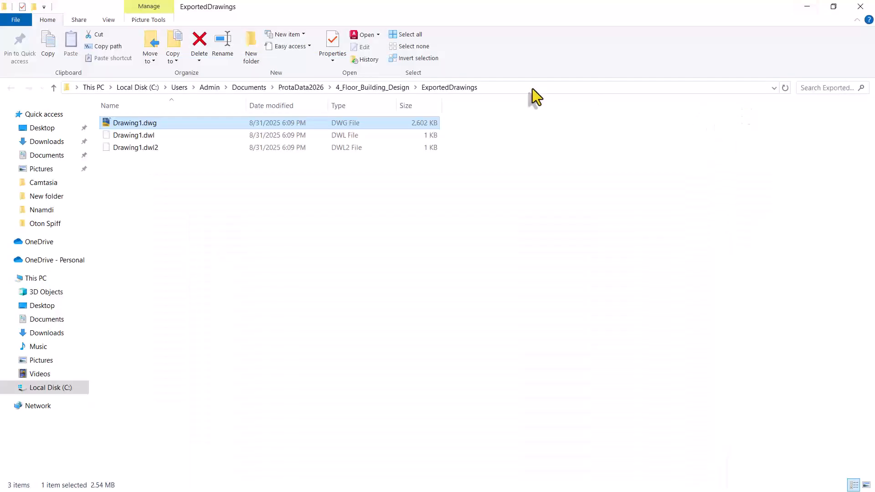
click(814, 8)
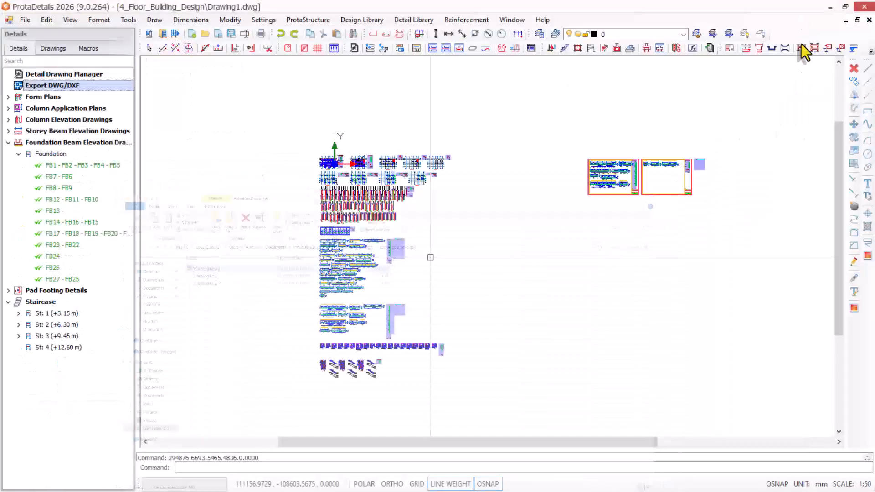
click(823, 9)
Examine the 3D building model from the front and front-left corner, covering its storeys, foundation beams and pad footings
middle_drag(468, 258, 507, 373)
scroll(401, 293, up, 3)
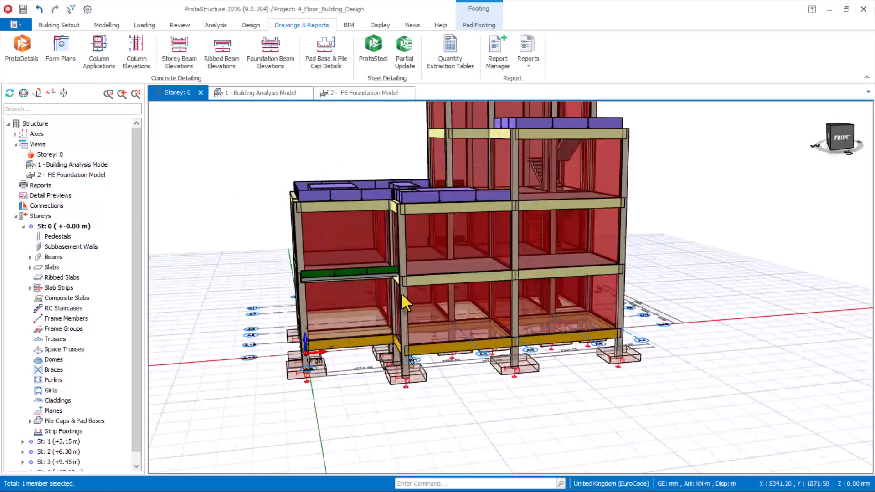
scroll(475, 395, down, 2)
scroll(487, 416, up, 3)
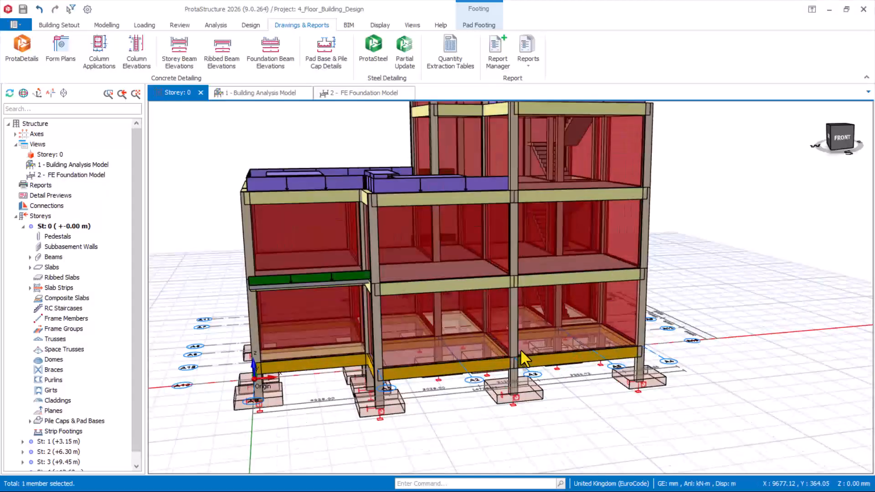
scroll(469, 386, up, 2)
scroll(474, 395, down, 3)
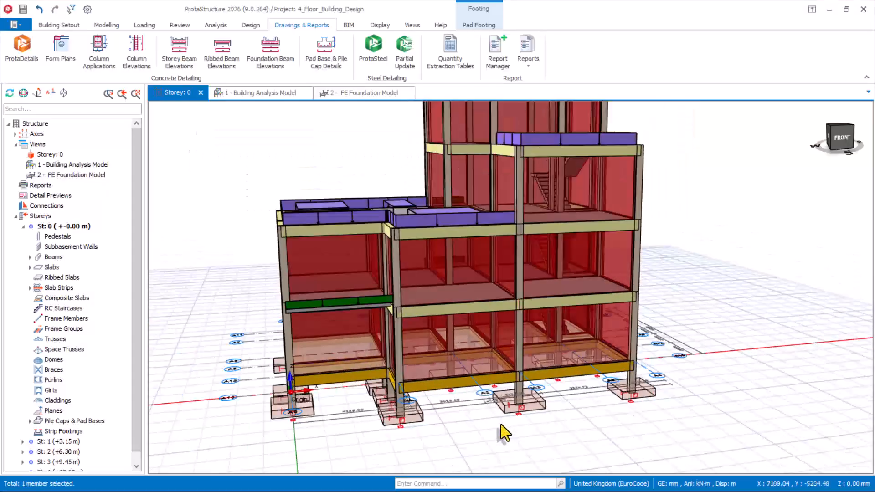
scroll(455, 414, up, 2)
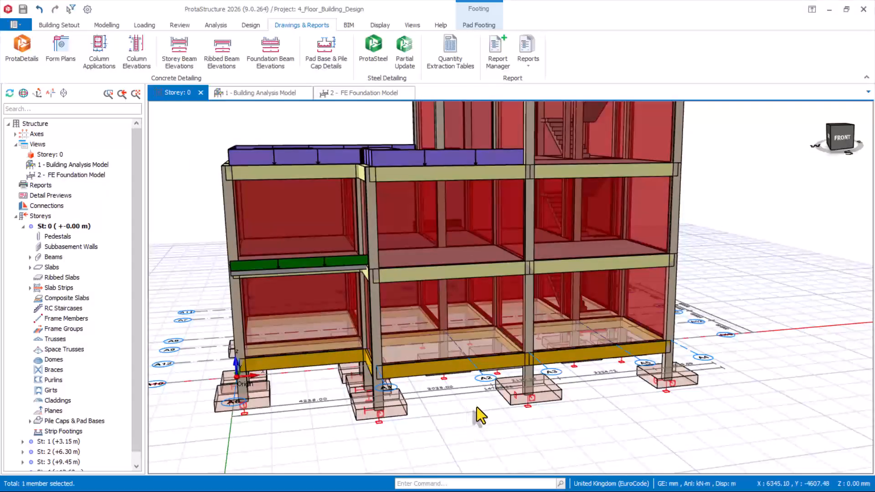
scroll(477, 410, down, 4)
middle_drag(482, 420, 560, 411)
scroll(560, 411, down, 2)
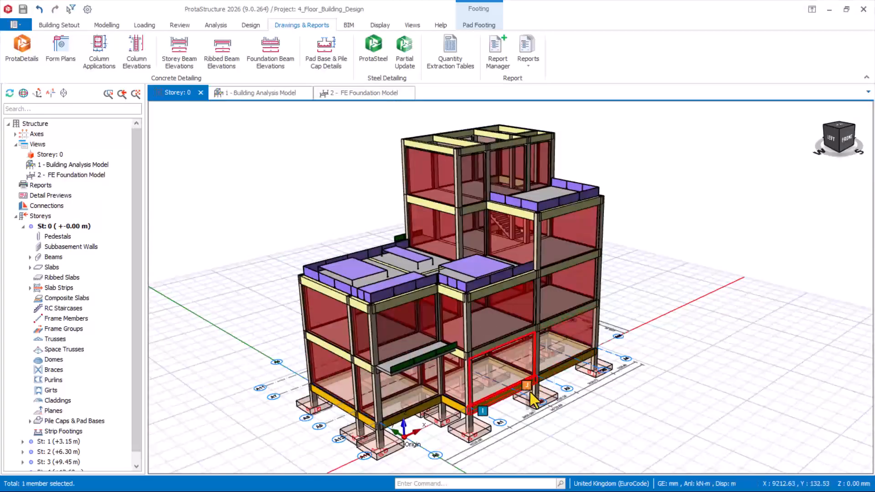
scroll(438, 405, up, 3)
scroll(472, 376, down, 2)
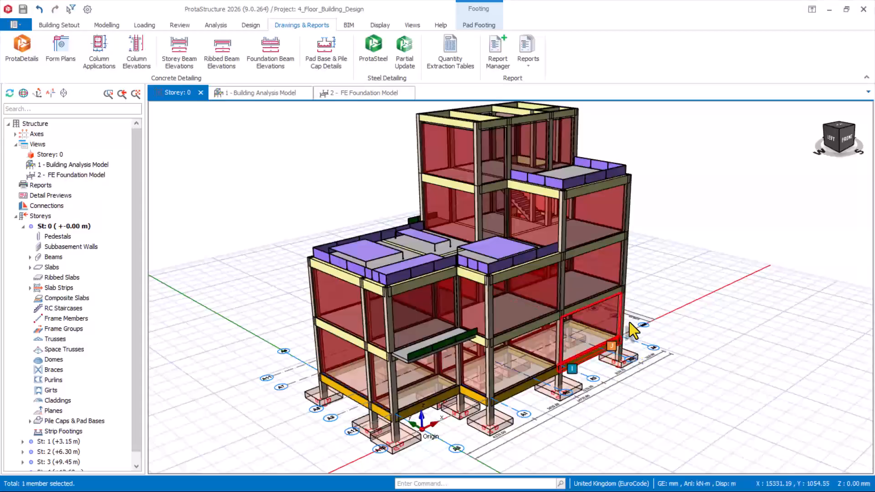
scroll(397, 379, up, 1)
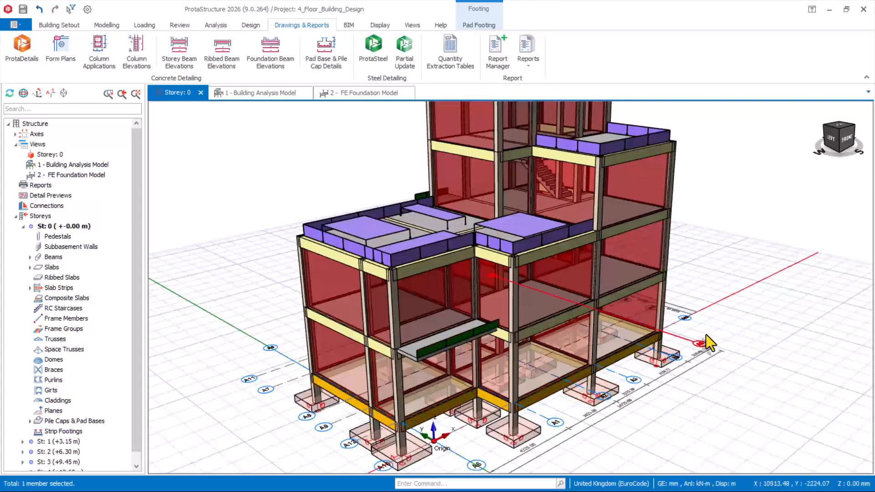
scroll(532, 332, down, 1)
scroll(605, 336, up, 1)
scroll(527, 375, down, 1)
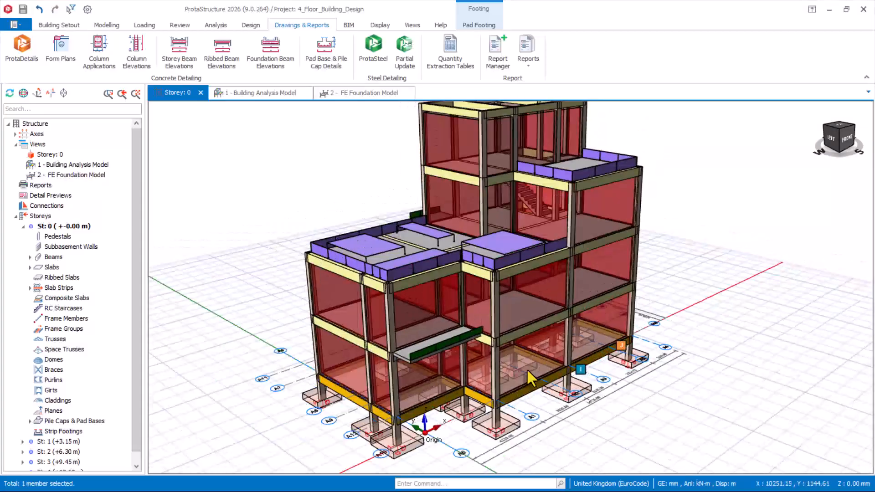
middle_drag(591, 326, 601, 331)
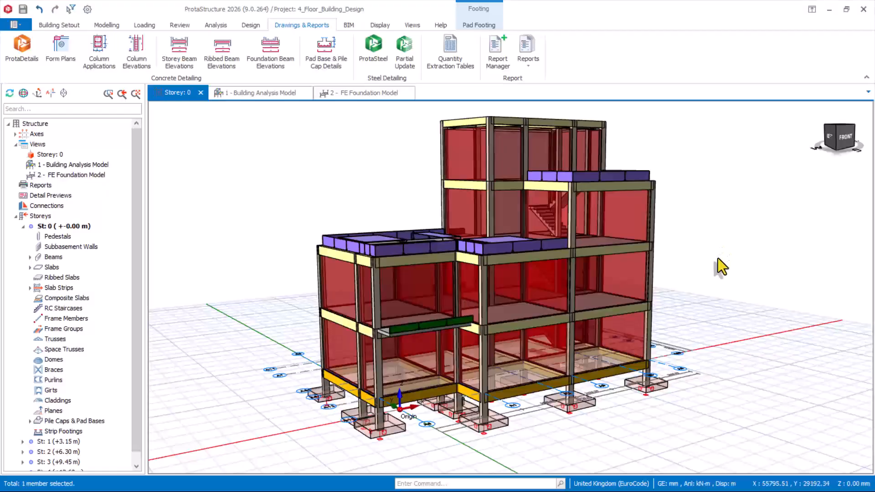